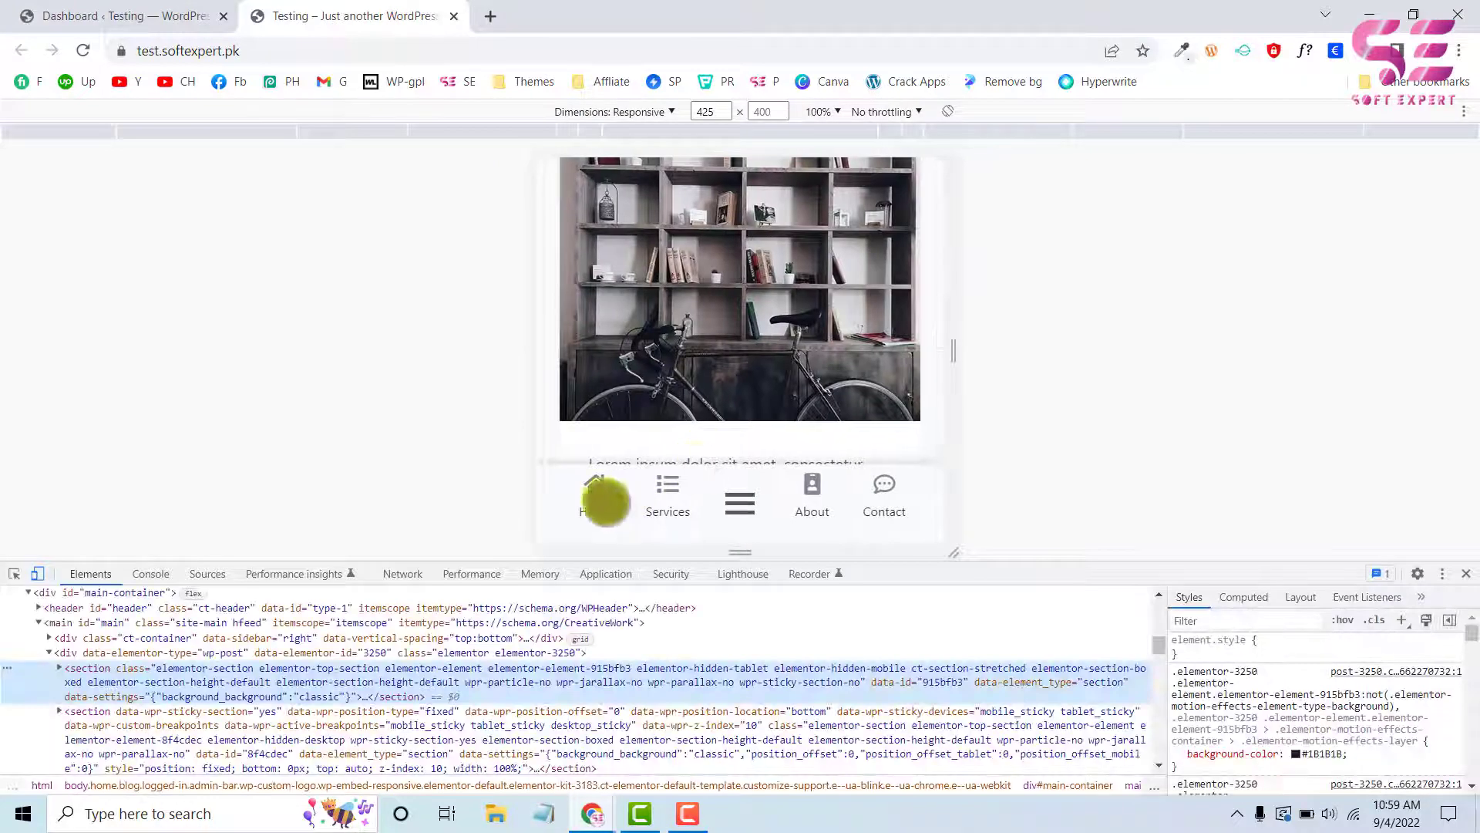
Preview the sticky bottom navigation bar in the 425-pixel responsive view and open its hamburger menu
{"action": "scroll", "coordinate": [789, 280], "scroll_direction": "down", "scroll_amount": 5}
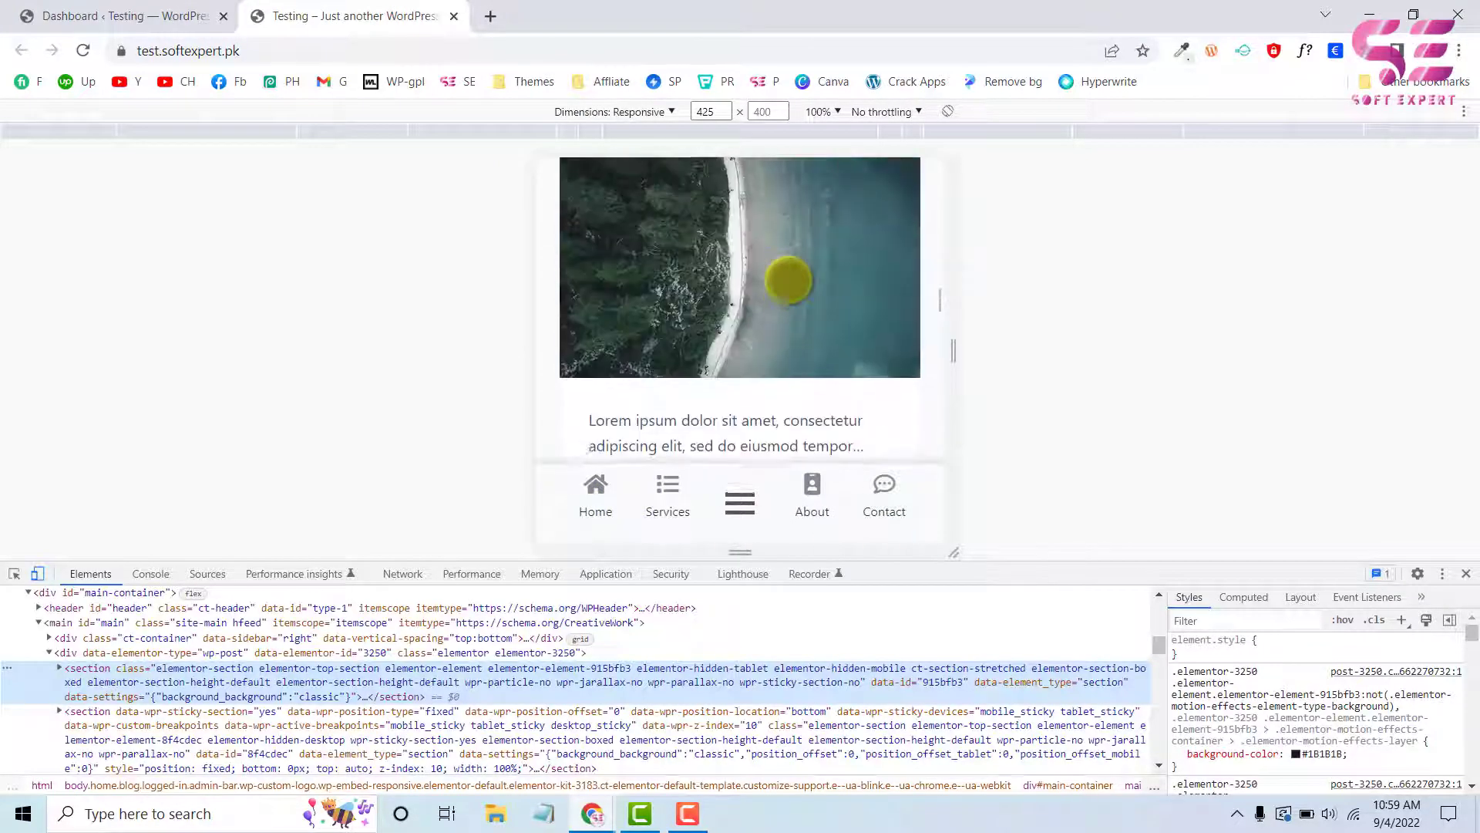
{"action": "scroll", "coordinate": [820, 419], "scroll_direction": "up", "scroll_amount": 5}
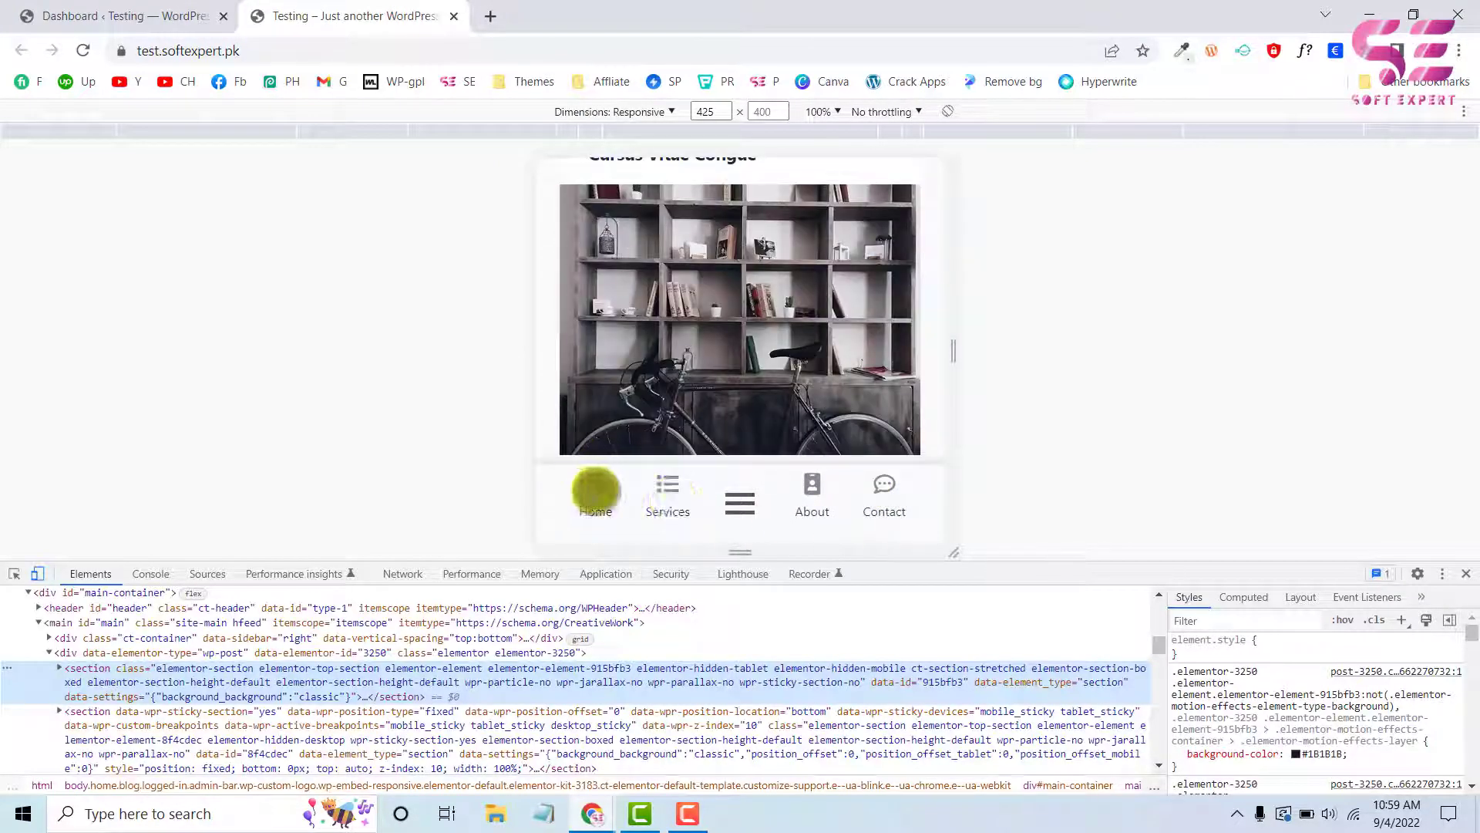
{"action": "left_click", "coordinate": [740, 503]}
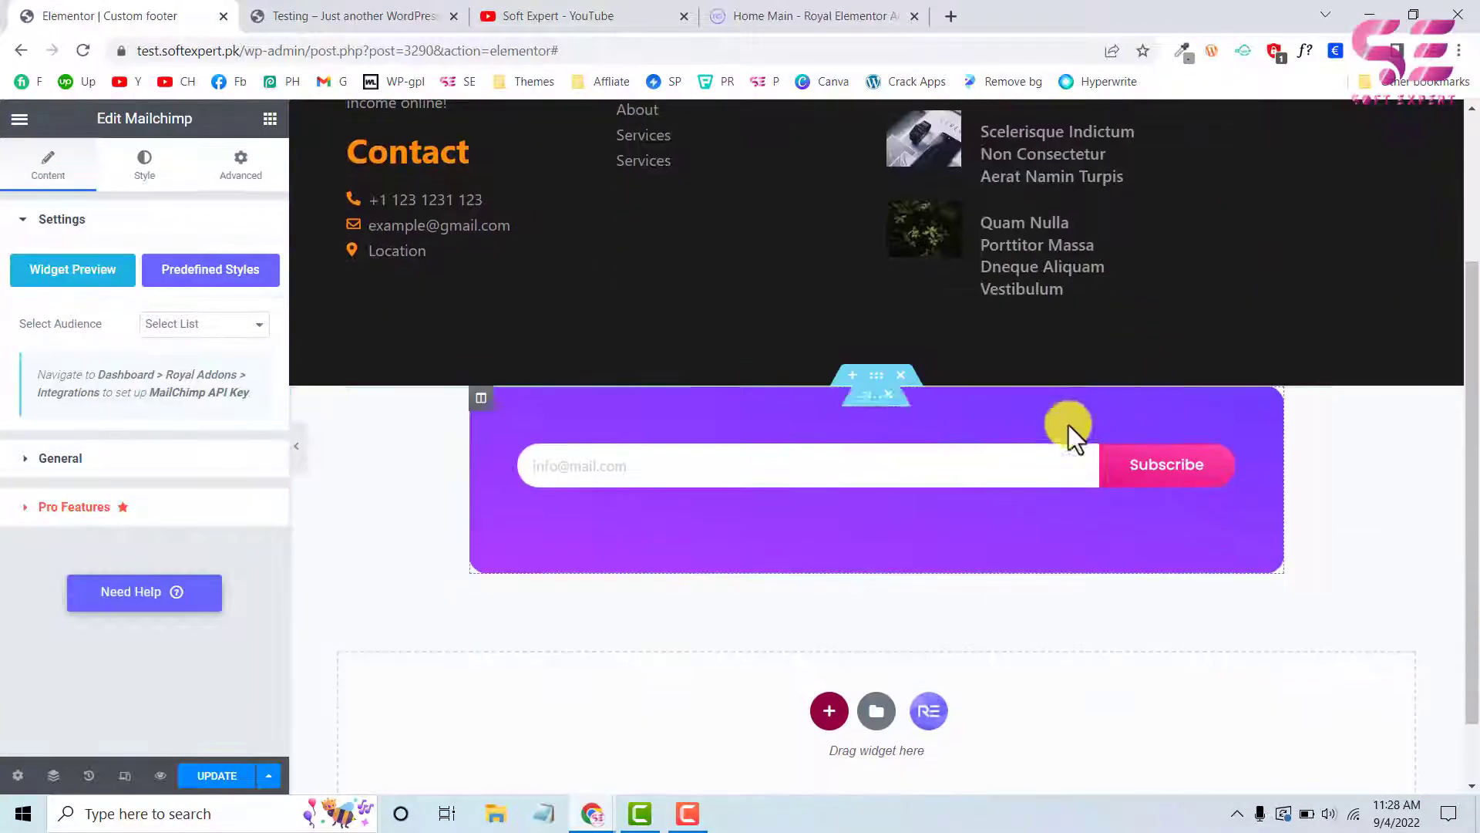
Delete the separate section below the footer and set the Subscribe button's second gradient color to the global Yellow
{"action": "left_click", "coordinate": [900, 375]}
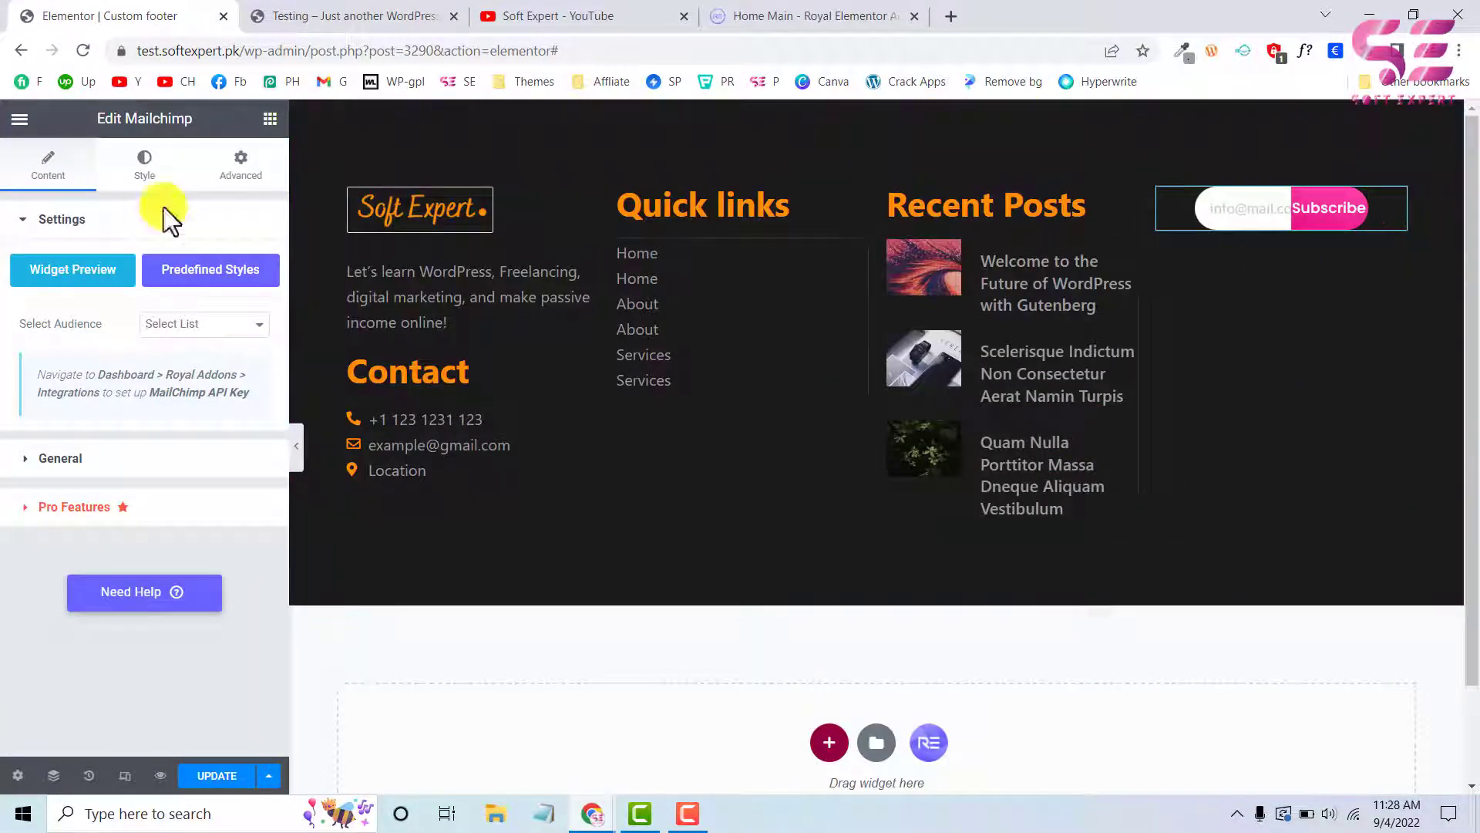
{"action": "left_click", "coordinate": [141, 164]}
{"action": "scroll", "coordinate": [111, 404], "scroll_direction": "down", "scroll_amount": 3}
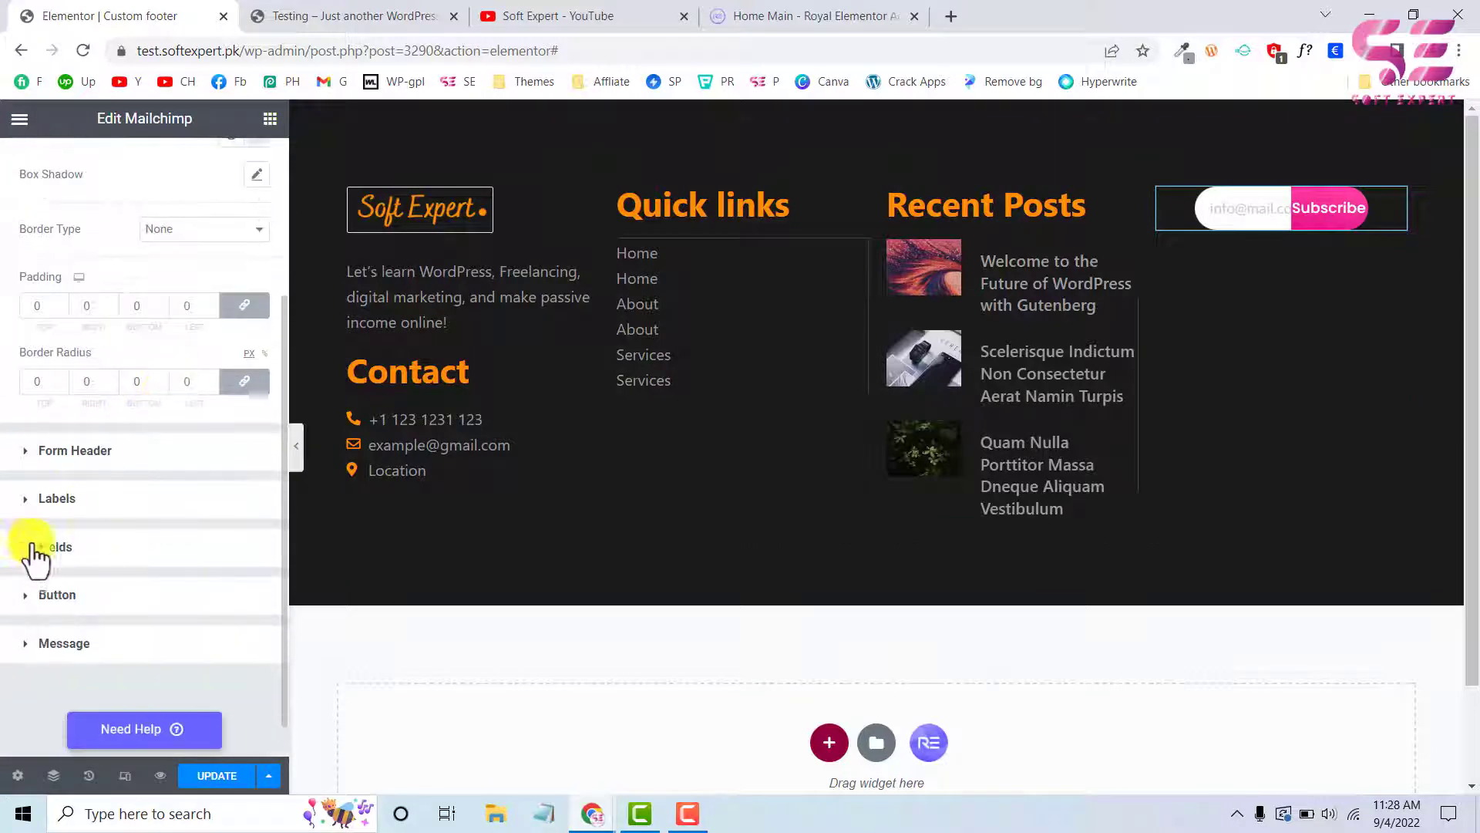
{"action": "left_click", "coordinate": [29, 598]}
{"action": "scroll", "coordinate": [193, 416], "scroll_direction": "down", "scroll_amount": 3}
{"action": "left_click", "coordinate": [232, 457]}
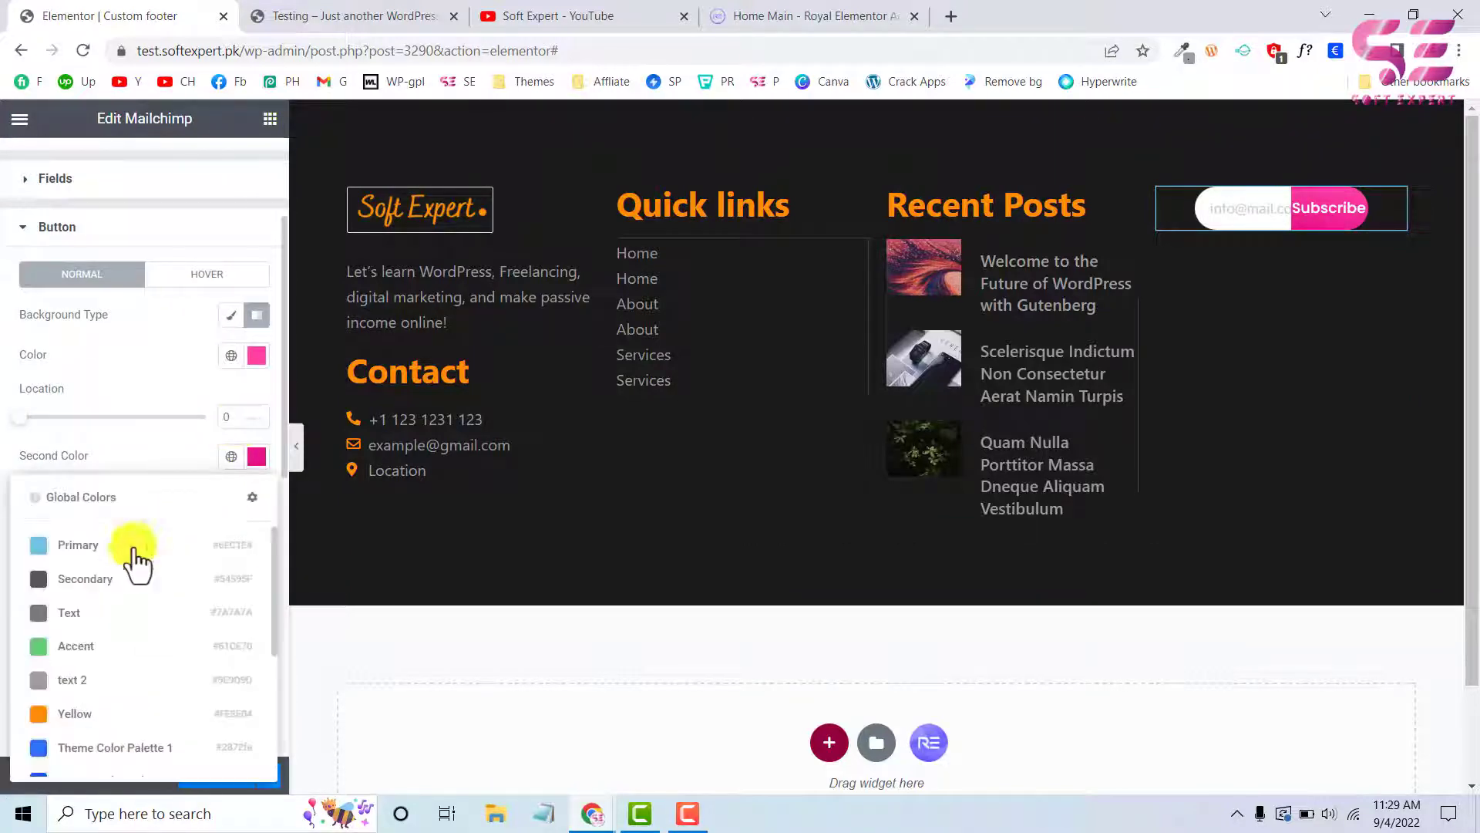
{"action": "scroll", "coordinate": [137, 559], "scroll_direction": "down", "scroll_amount": 3}
{"action": "left_click", "coordinate": [73, 586]}
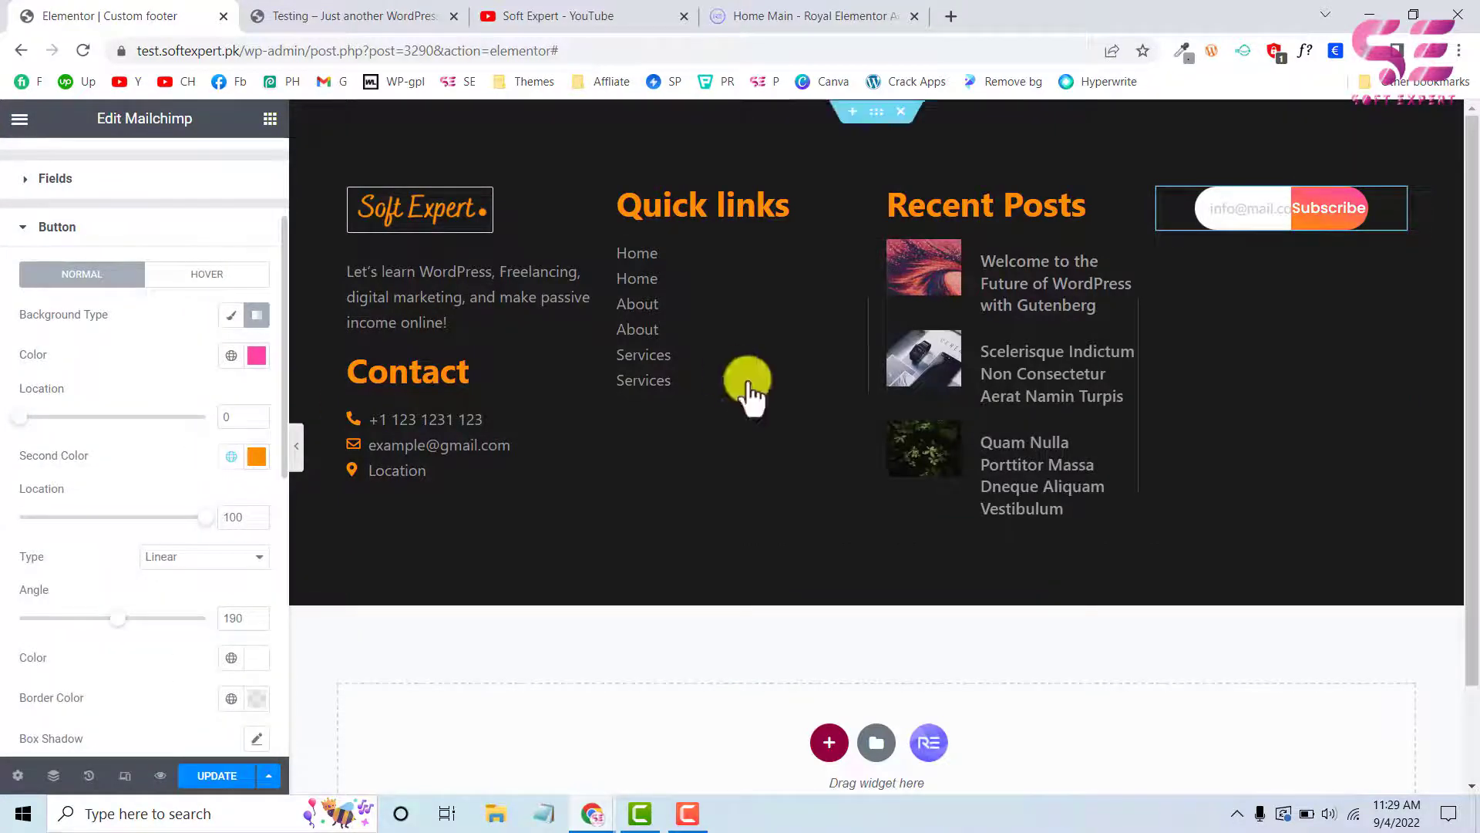
Switch the Subscribe button's background type to Classic and color it with the global Yellow
{"action": "left_click", "coordinate": [231, 316]}
{"action": "left_click", "coordinate": [232, 355]}
{"action": "left_click", "coordinate": [59, 612]}
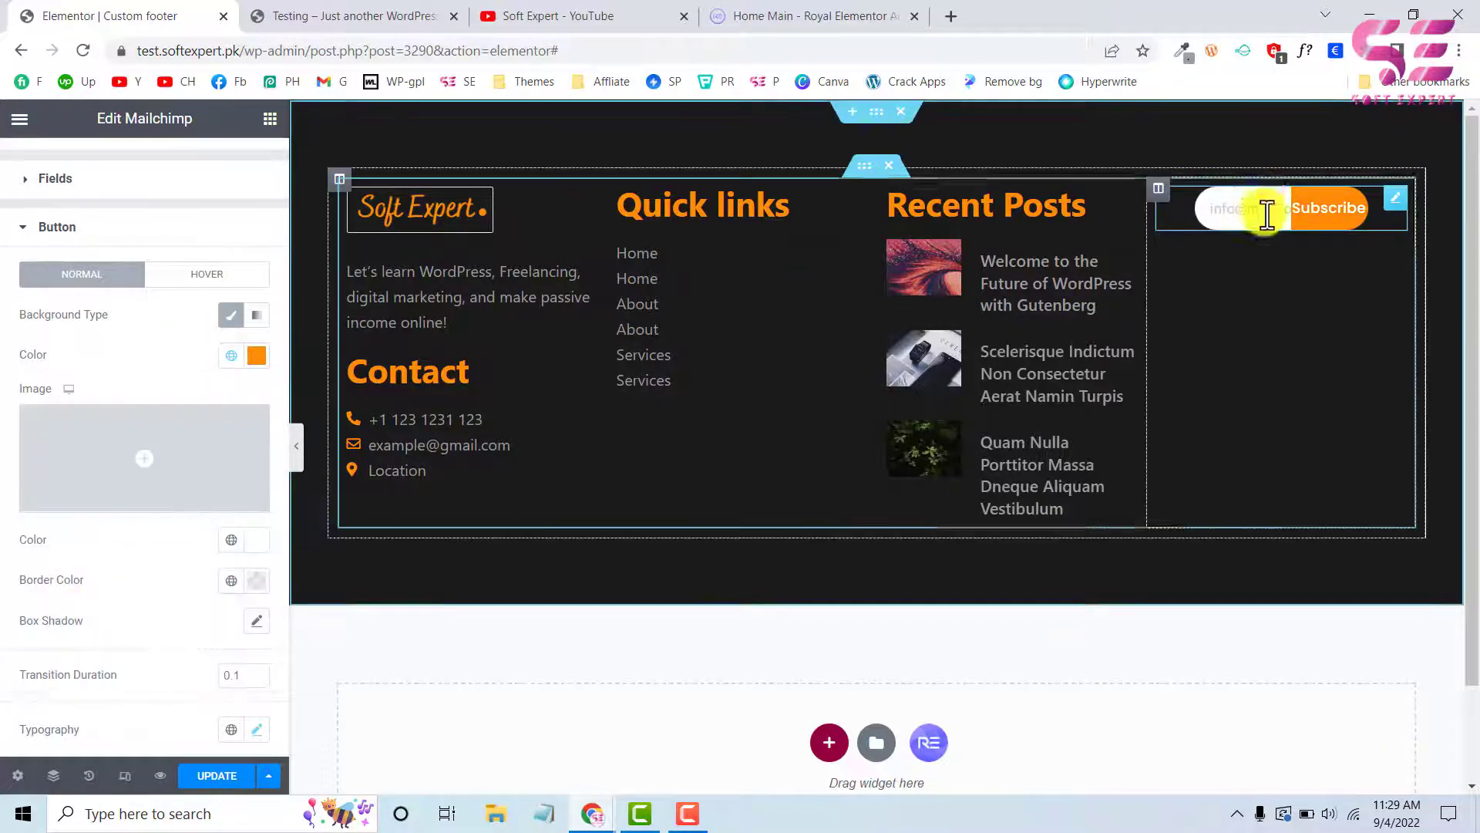
Duplicate the Recent Posts heading, place the copy above the form in the fourth column and title it "Sign up here!"
{"action": "left_click", "coordinate": [439, 15]}
{"action": "left_click_drag", "start_coordinate": [1016, 333], "coordinate": [1188, 341]}
{"action": "key", "text": "ctrl+c"}
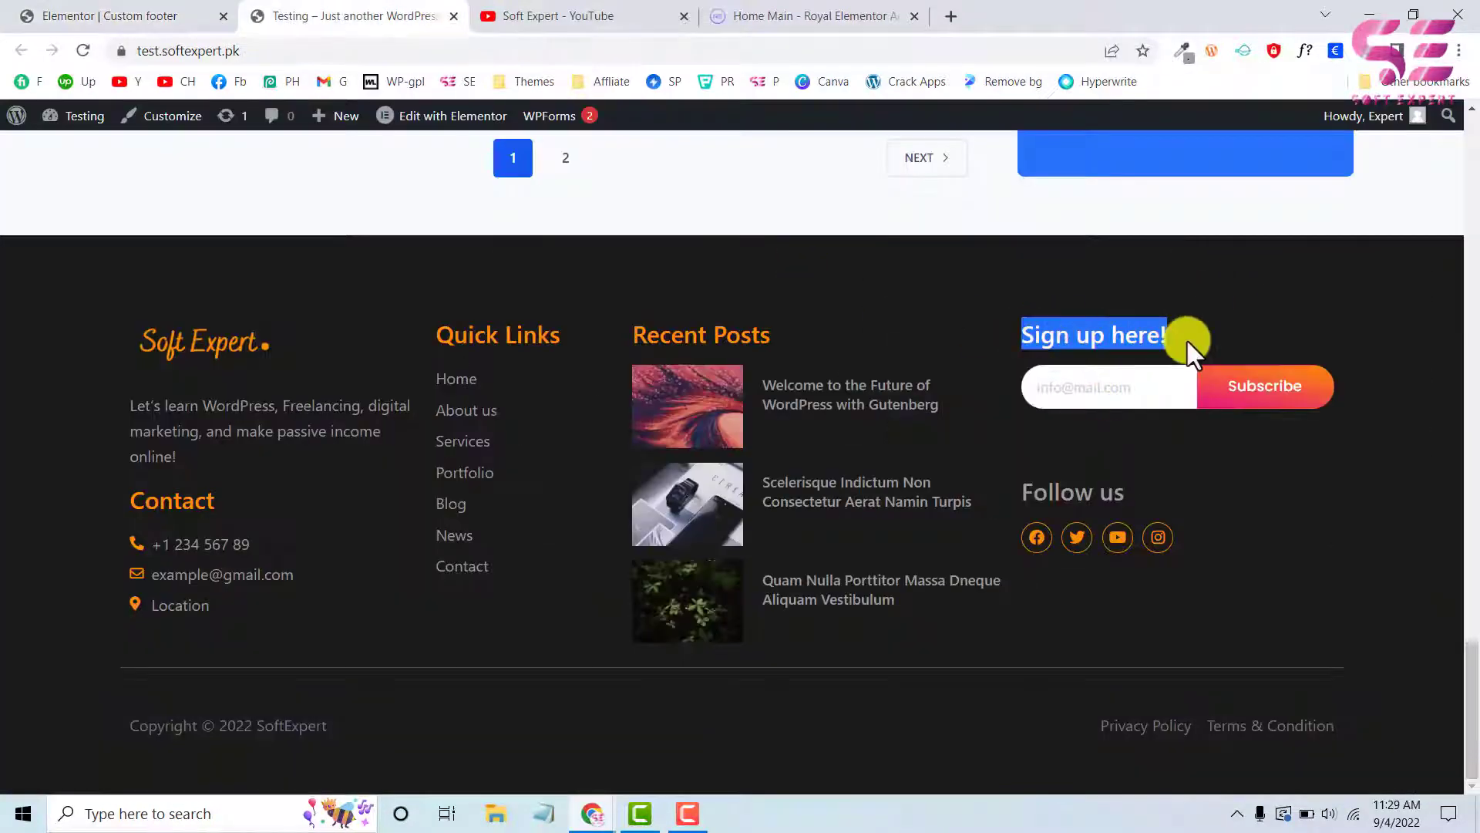
{"action": "left_click", "coordinate": [205, 13]}
{"action": "right_click", "coordinate": [1026, 204]}
{"action": "left_click", "coordinate": [1046, 258]}
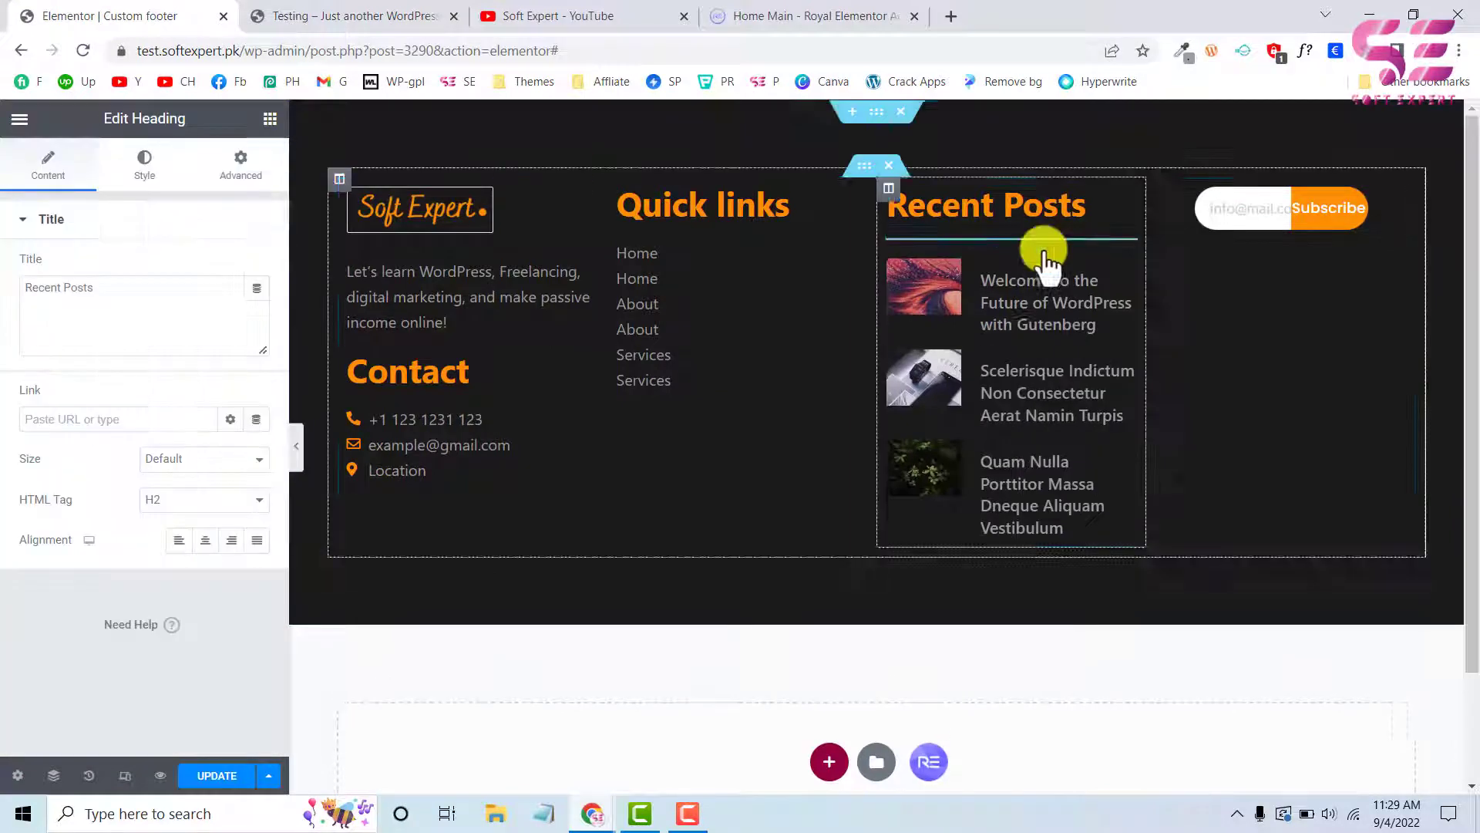
{"action": "left_click_drag", "start_coordinate": [1131, 205], "coordinate": [1223, 189]}
{"action": "left_click_drag", "start_coordinate": [154, 283], "coordinate": [4, 308]}
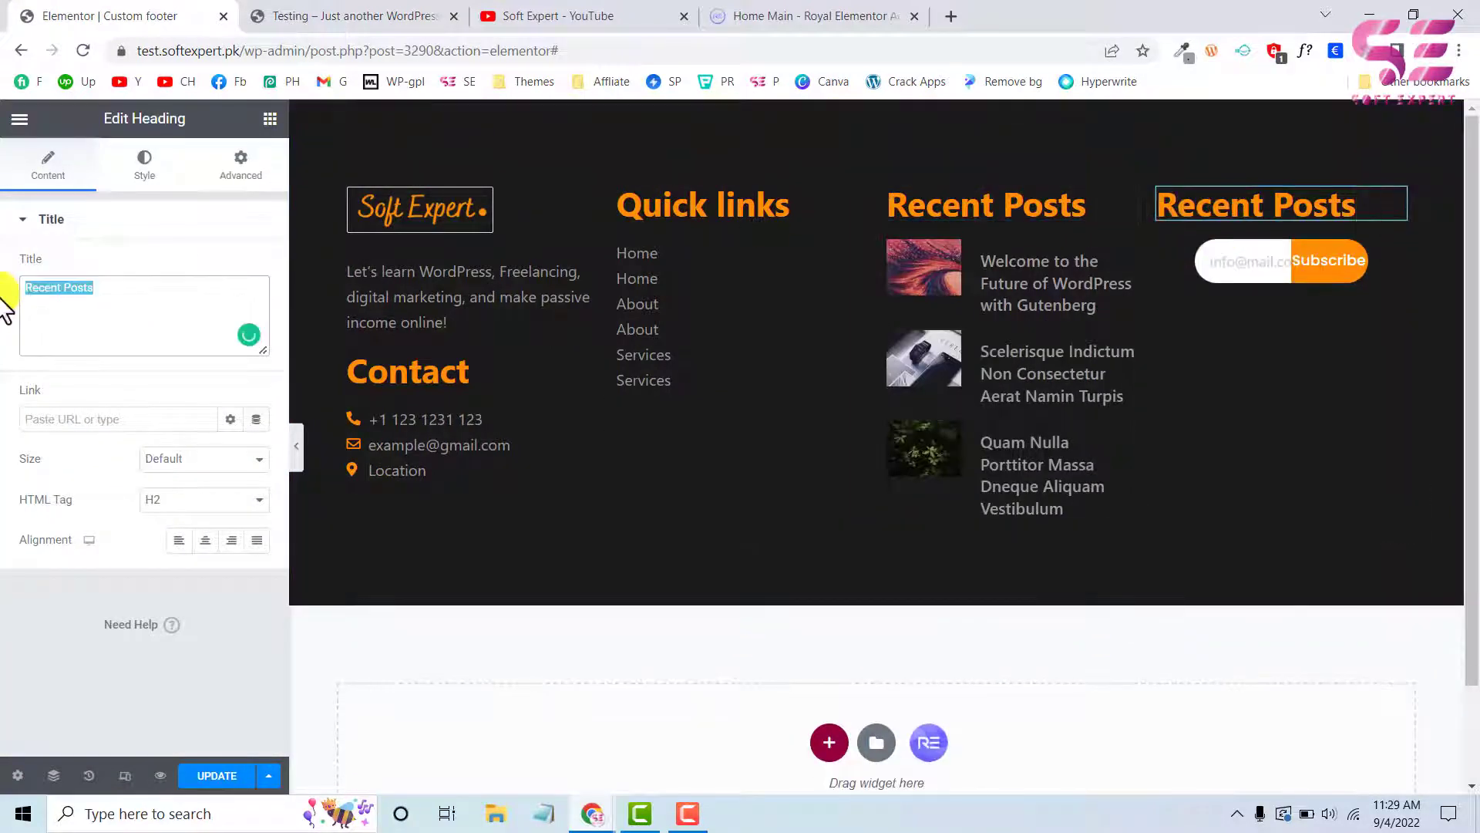
{"action": "key", "text": "ctrl+v"}
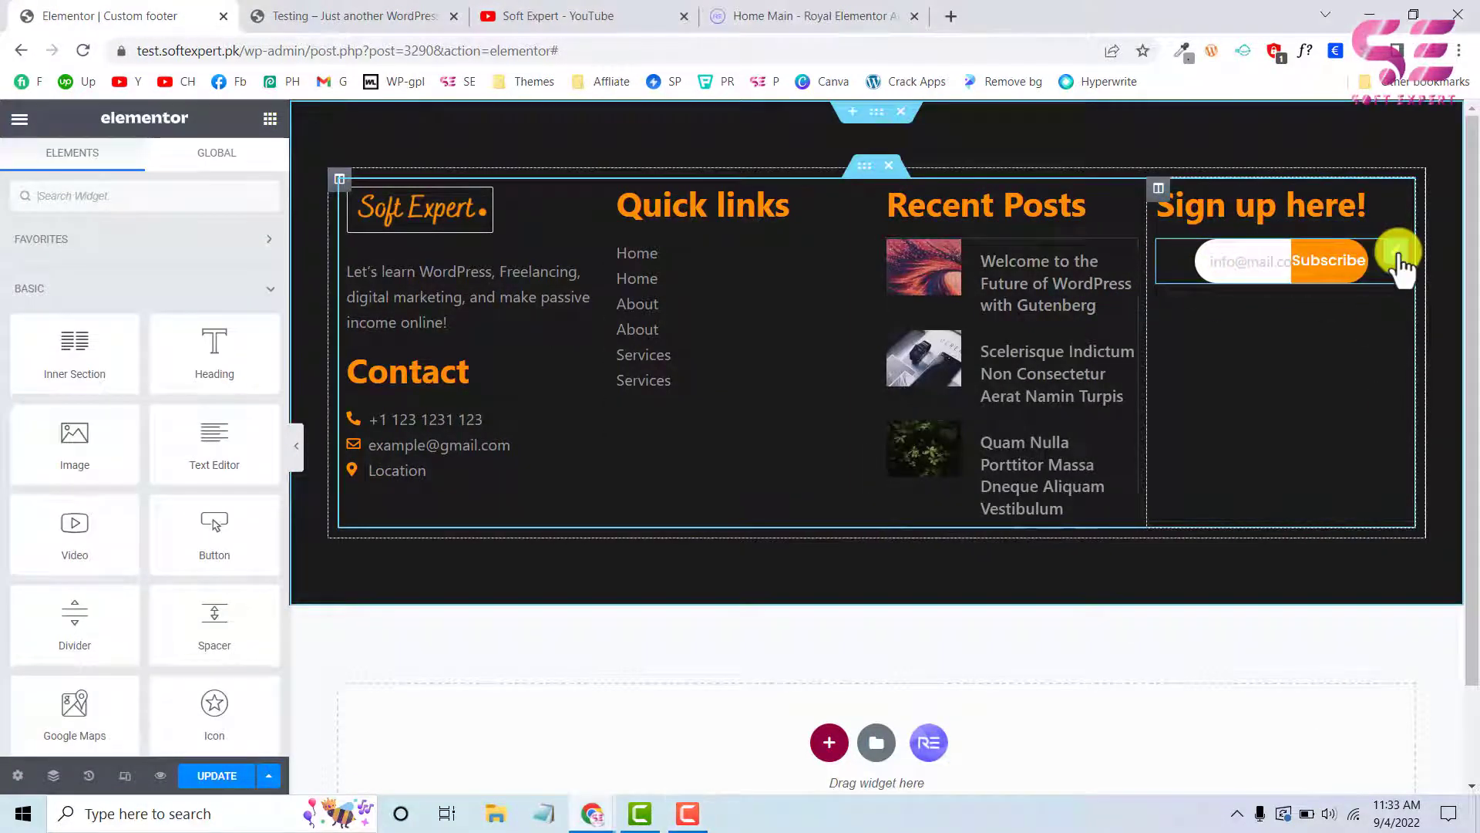
Remove the left and right padding of the Mailchimp form in the footer's fourth column
{"action": "left_click", "coordinate": [1399, 255]}
{"action": "double_click", "coordinate": [187, 365]}
{"action": "key", "text": "BackSpace"}
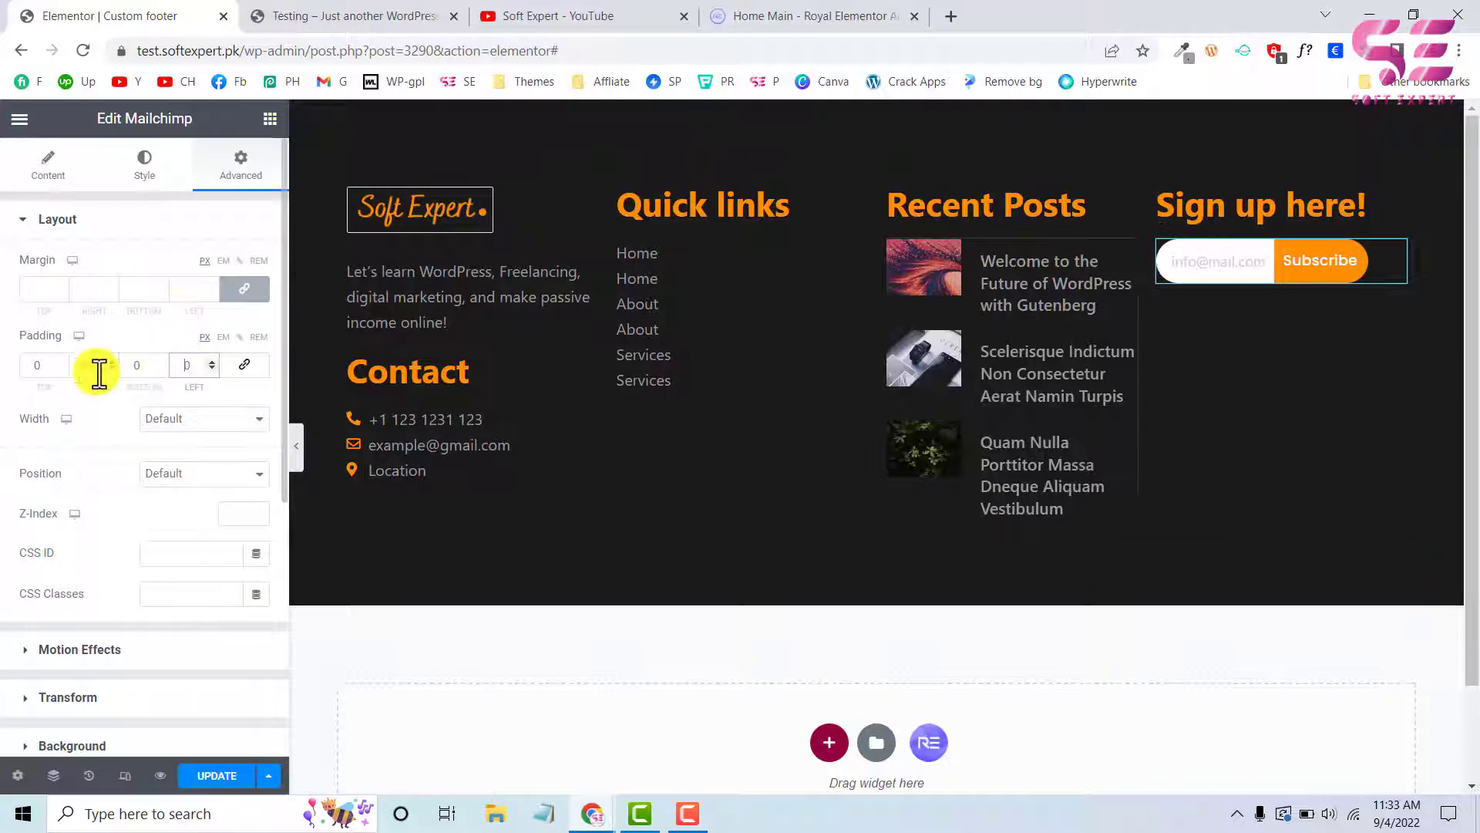
{"action": "double_click", "coordinate": [97, 369]}
{"action": "key", "text": "BackSpace"}
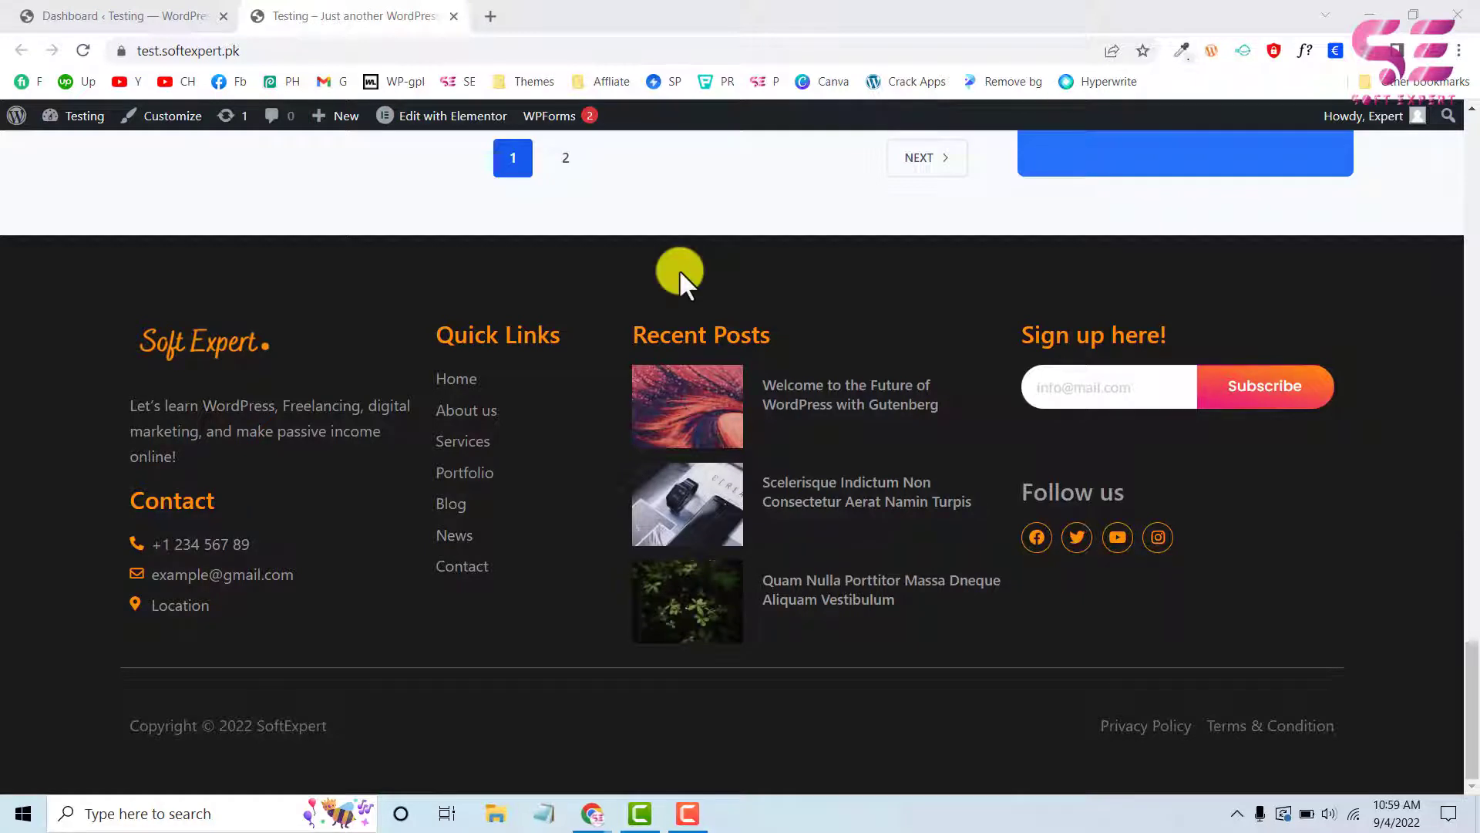
Inspect the live site in responsive mobile view, checking that the bottom bar stays fixed and its menu expands
{"action": "right_click", "coordinate": [73, 705]}
{"action": "left_click", "coordinate": [107, 692]}
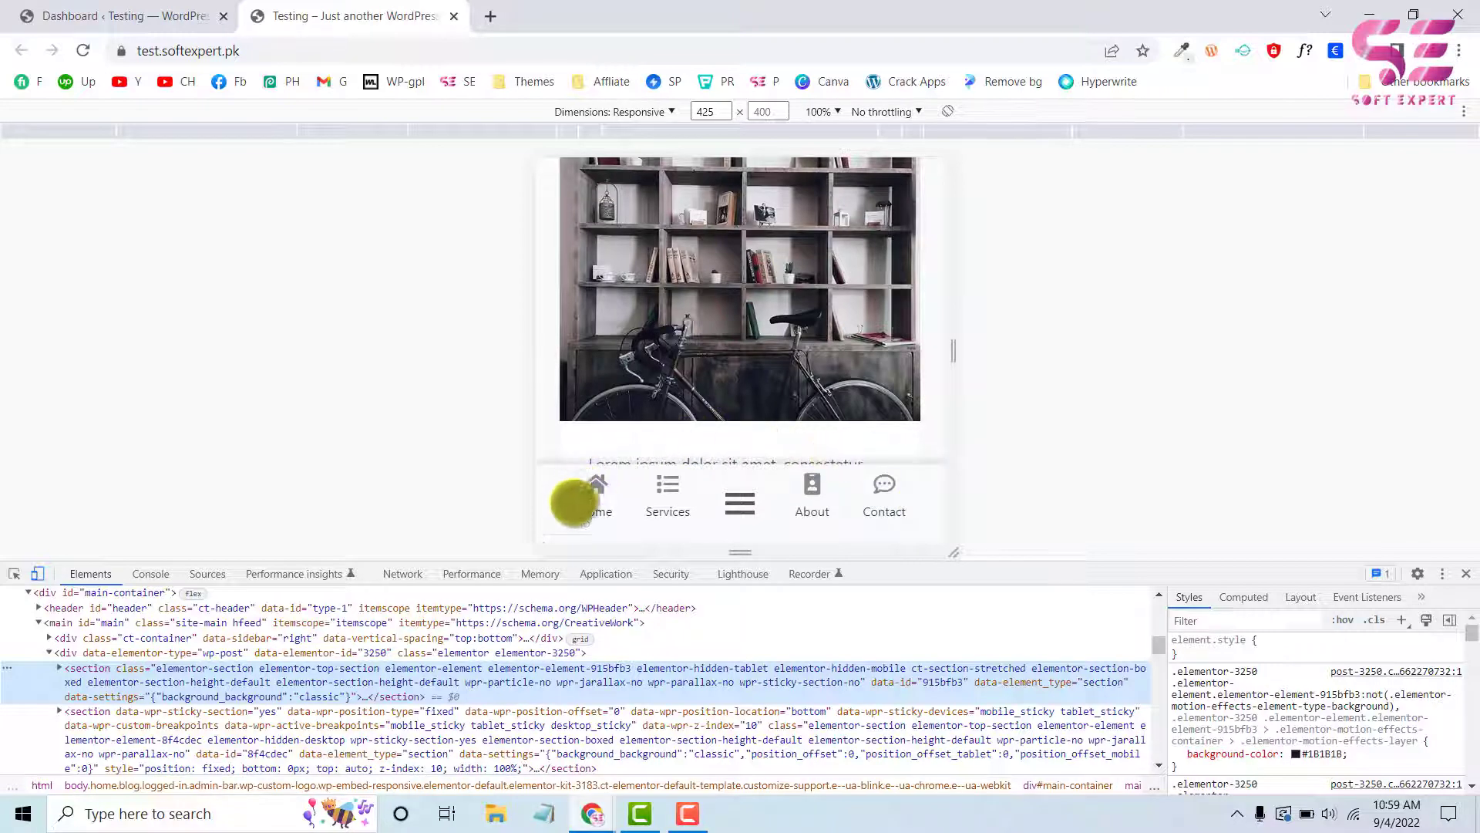
{"action": "scroll", "coordinate": [787, 278], "scroll_direction": "down", "scroll_amount": 7}
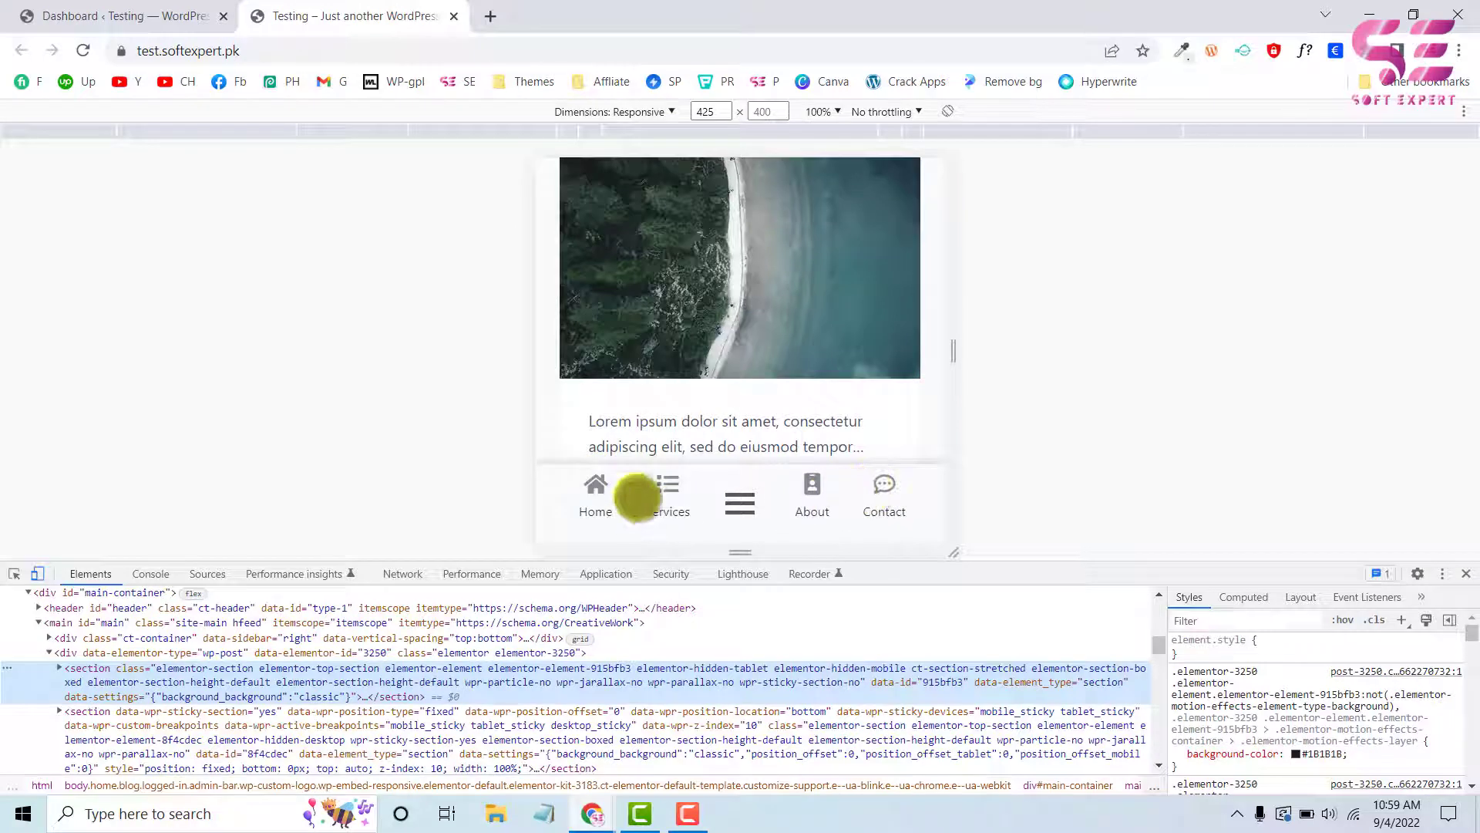
{"action": "scroll", "coordinate": [819, 419], "scroll_direction": "up", "scroll_amount": 4}
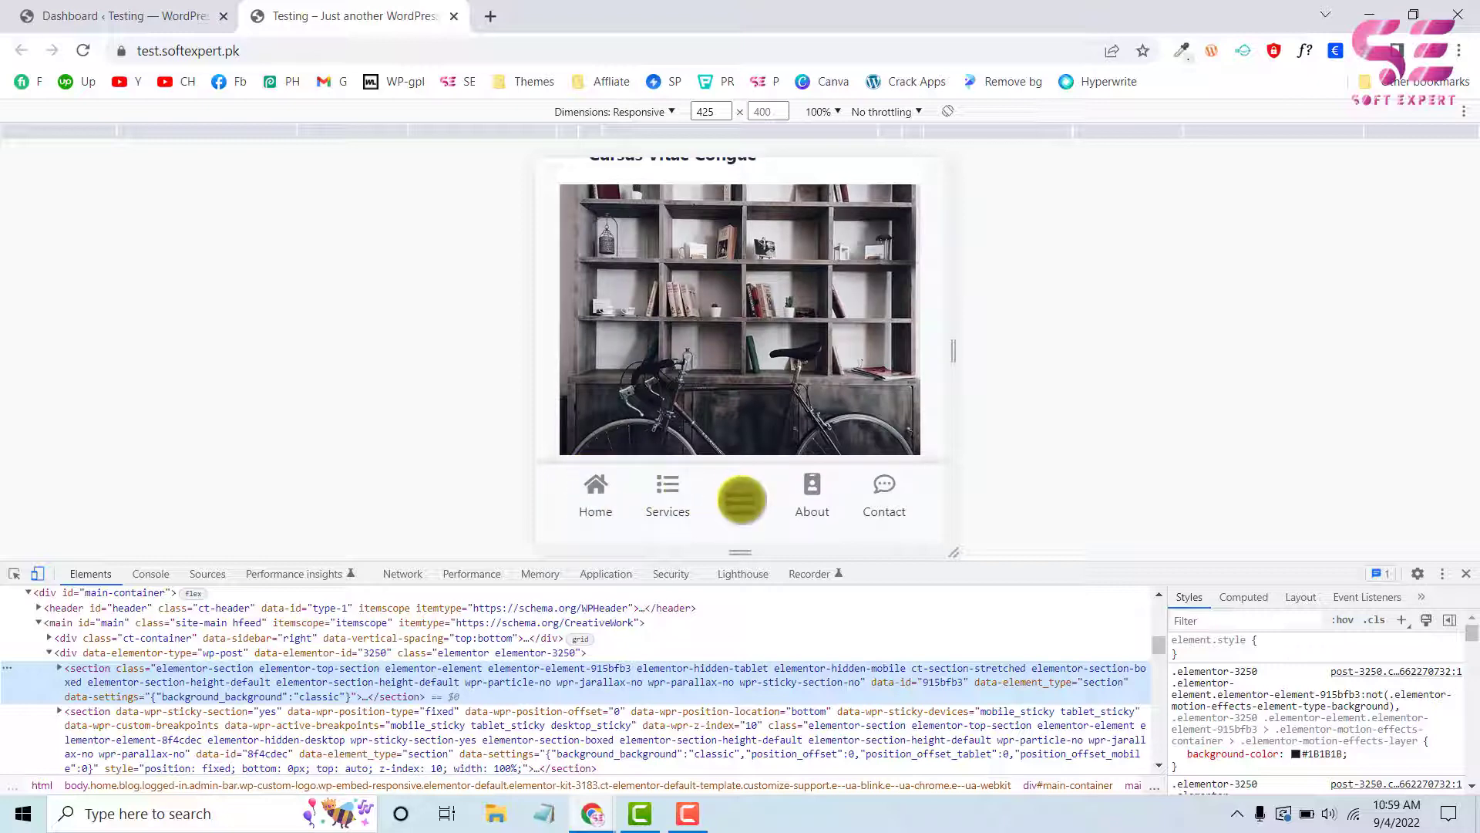
{"action": "left_click", "coordinate": [742, 500]}
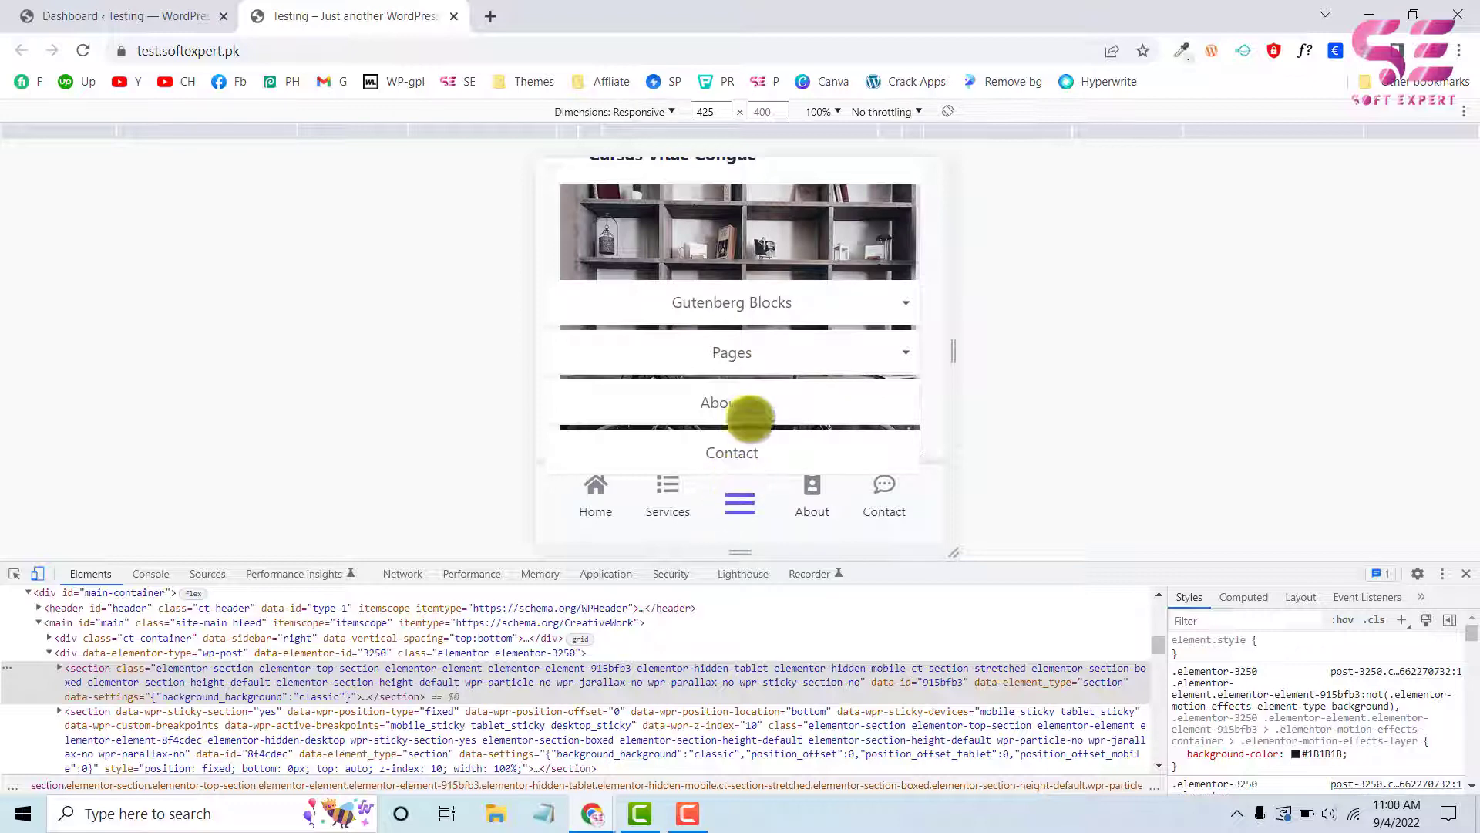
{"action": "scroll", "coordinate": [802, 232], "scroll_direction": "down", "scroll_amount": 3}
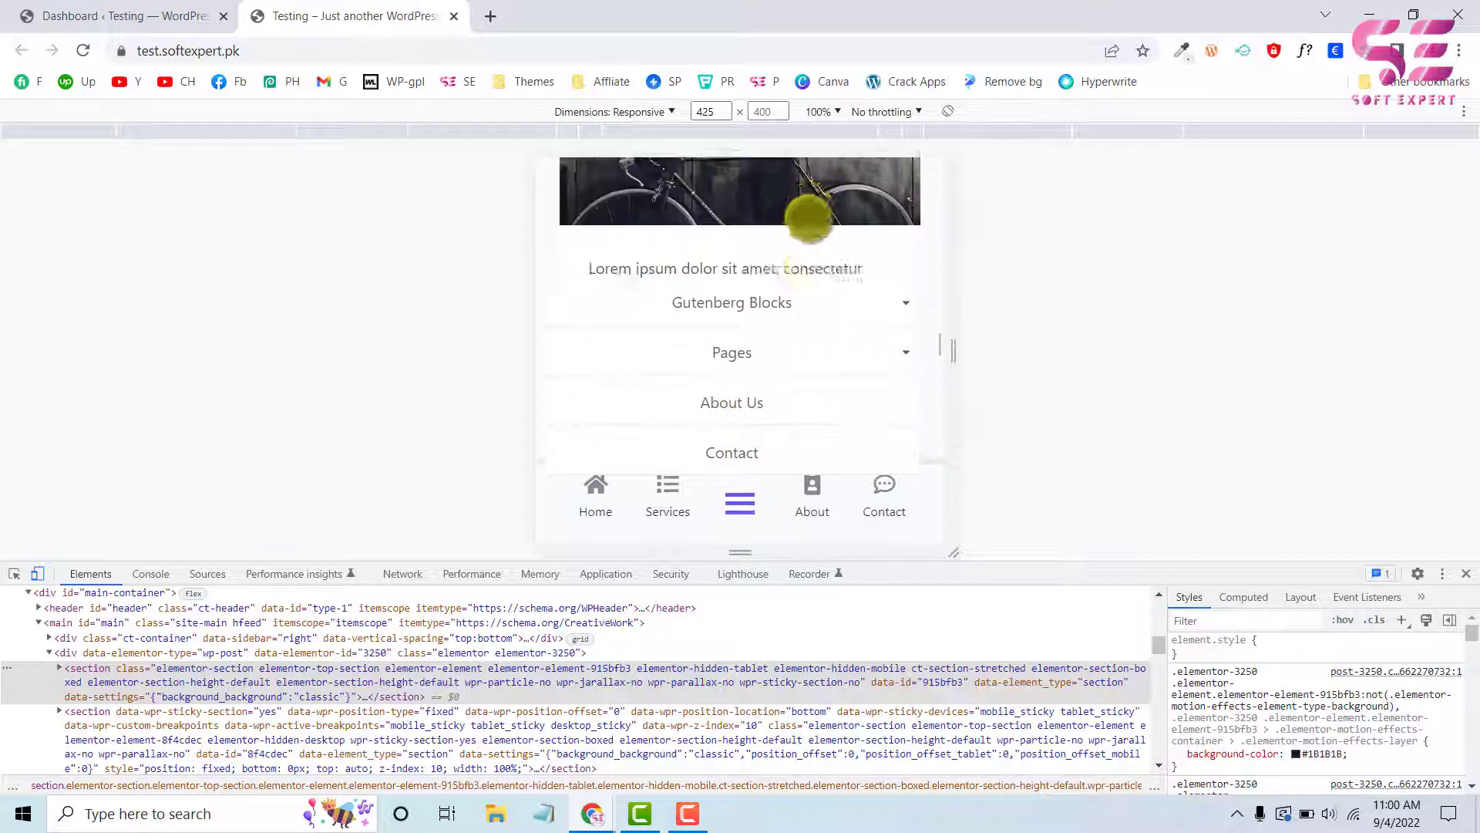
{"action": "left_click", "coordinate": [741, 502]}
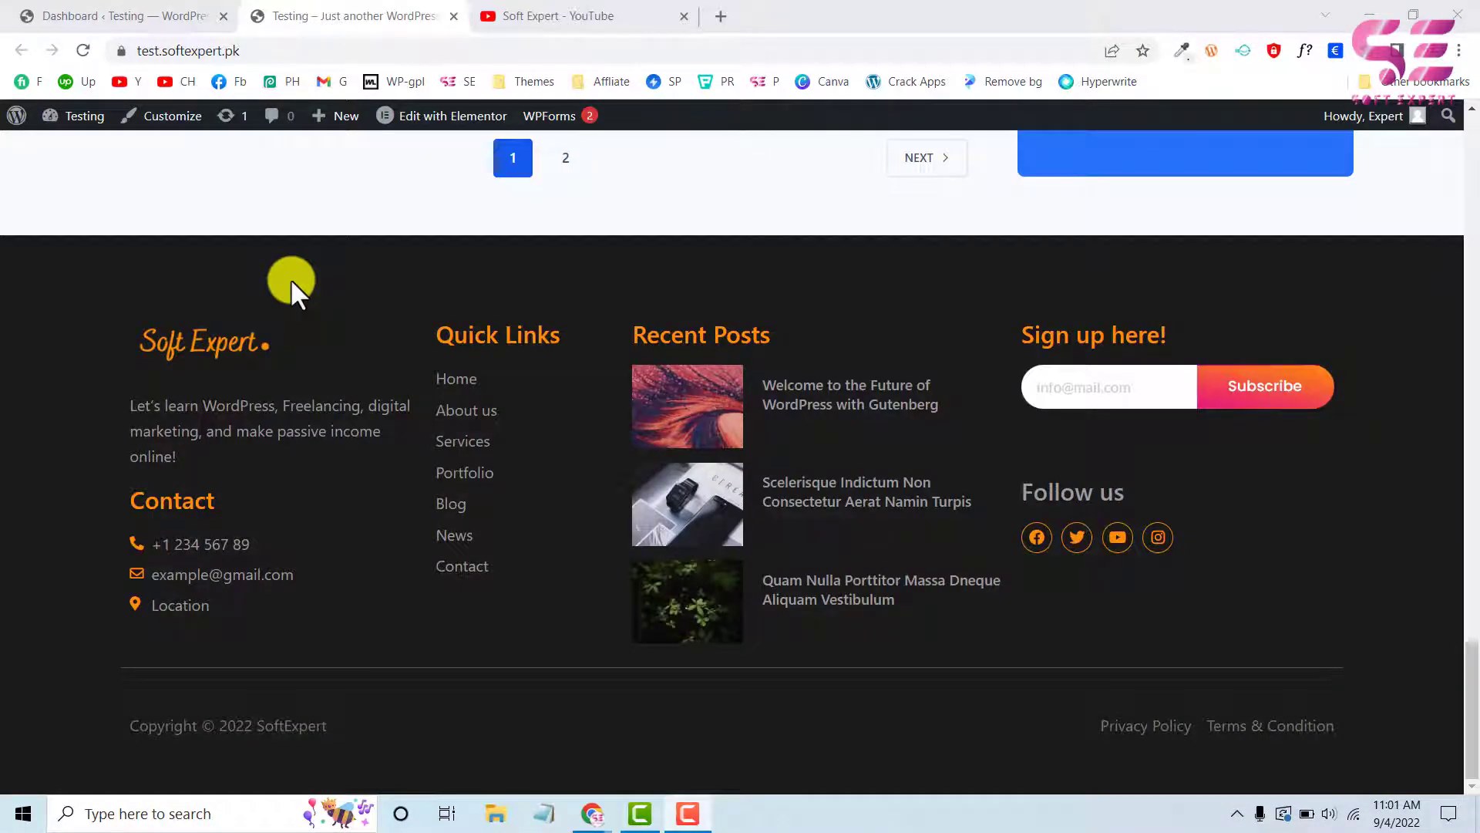
Switch to the Soft Expert YouTube channel, browse its uploaded videos and return to the test site
{"action": "left_click", "coordinate": [519, 23]}
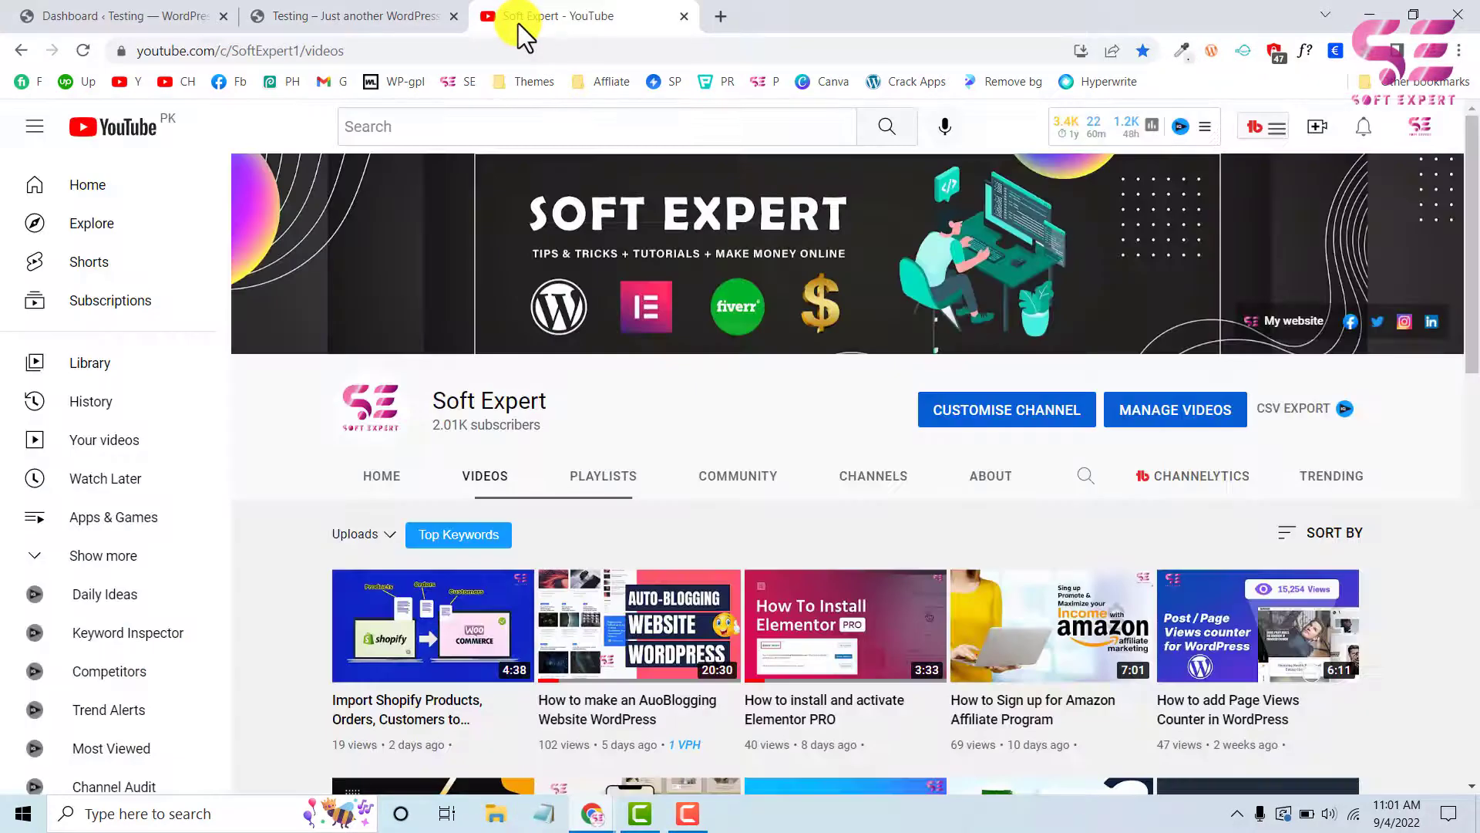
{"action": "scroll", "coordinate": [630, 400], "scroll_direction": "down", "scroll_amount": 2}
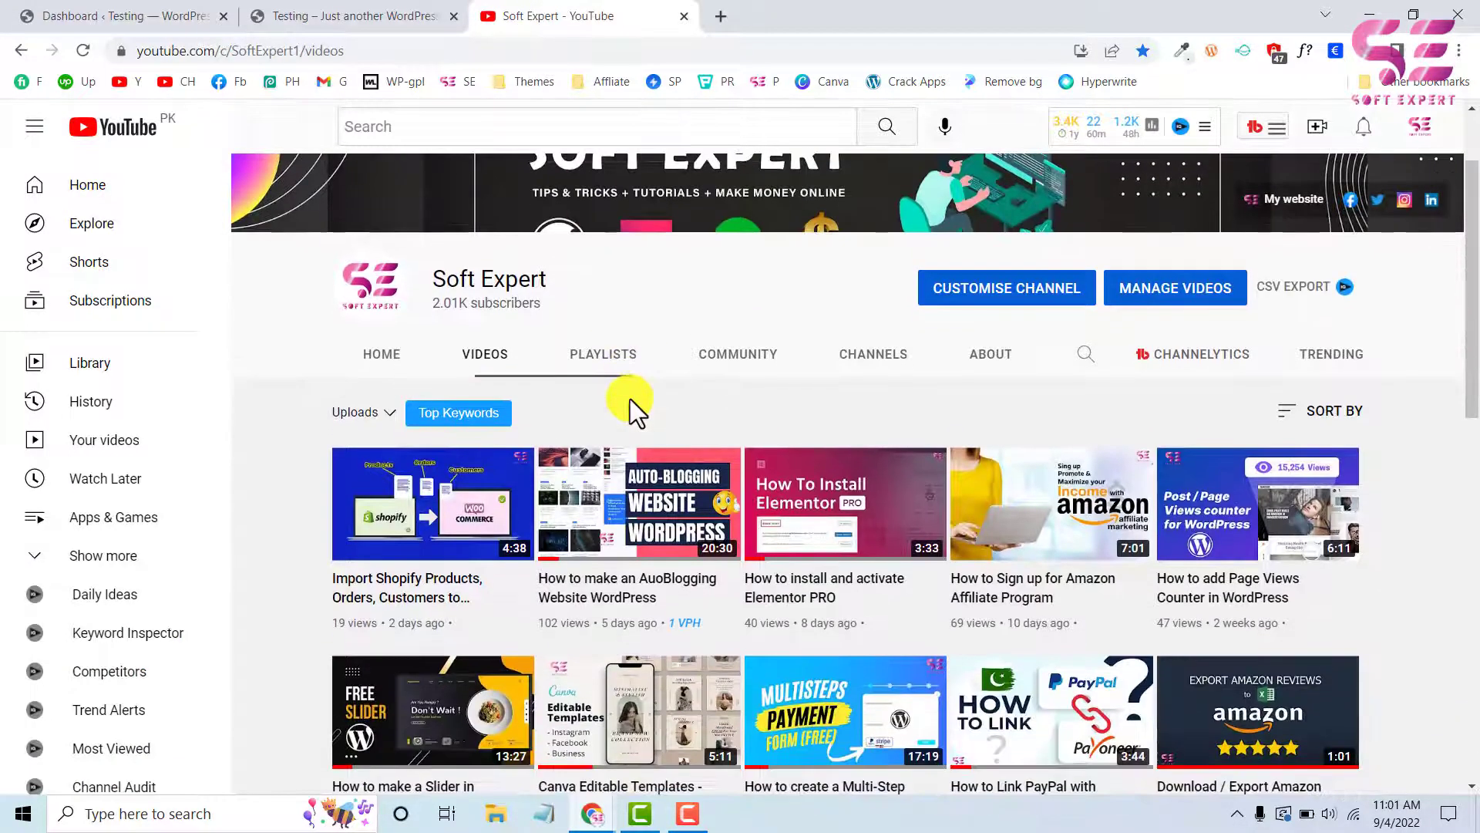
{"action": "scroll", "coordinate": [631, 399], "scroll_direction": "down", "scroll_amount": 2}
{"action": "scroll", "coordinate": [630, 399], "scroll_direction": "down", "scroll_amount": 1}
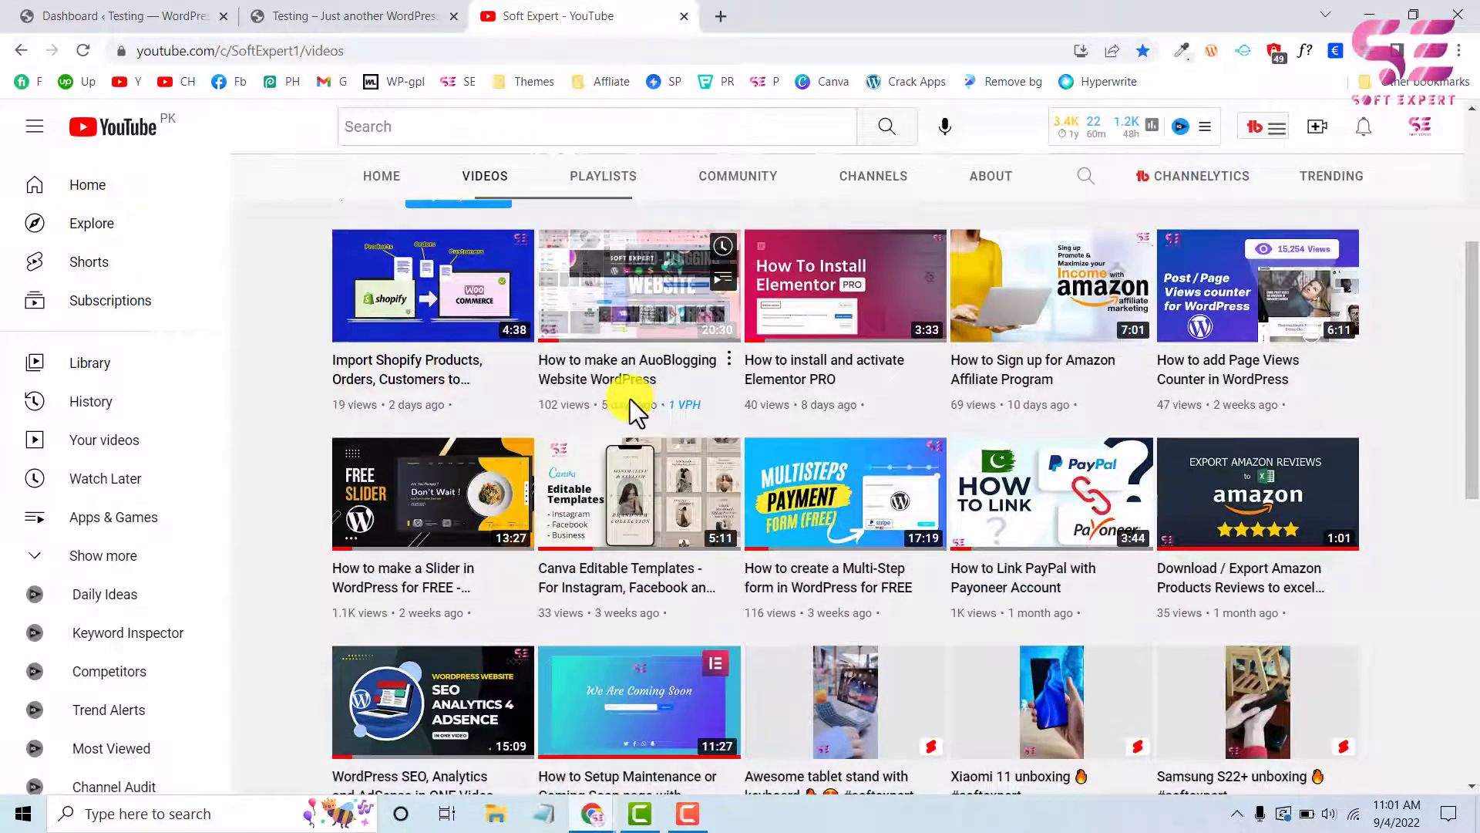
{"action": "scroll", "coordinate": [313, 404], "scroll_direction": "up", "scroll_amount": 2}
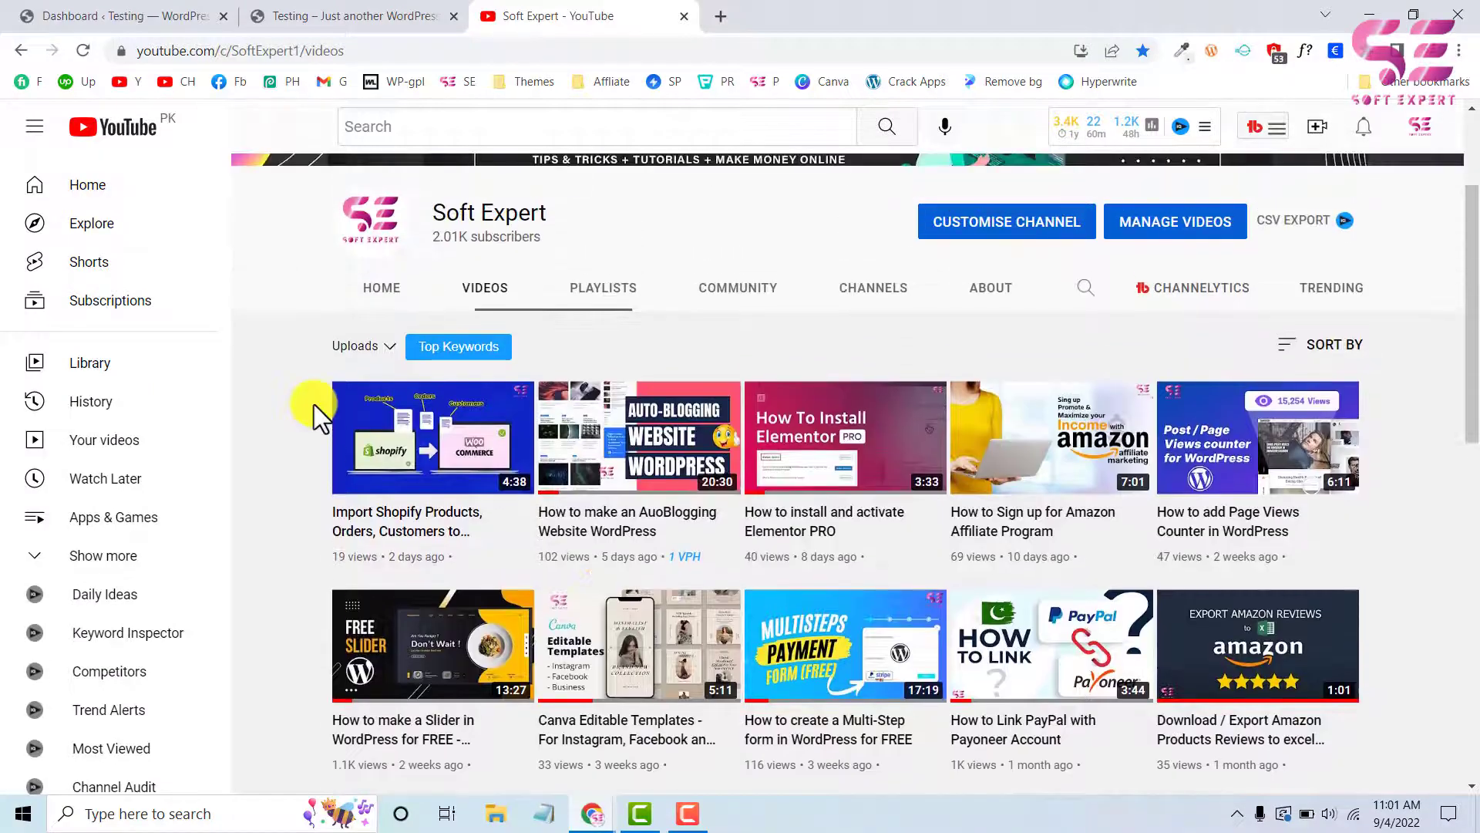
{"action": "scroll", "coordinate": [313, 404], "scroll_direction": "down", "scroll_amount": 3}
{"action": "scroll", "coordinate": [313, 404], "scroll_direction": "down", "scroll_amount": 2}
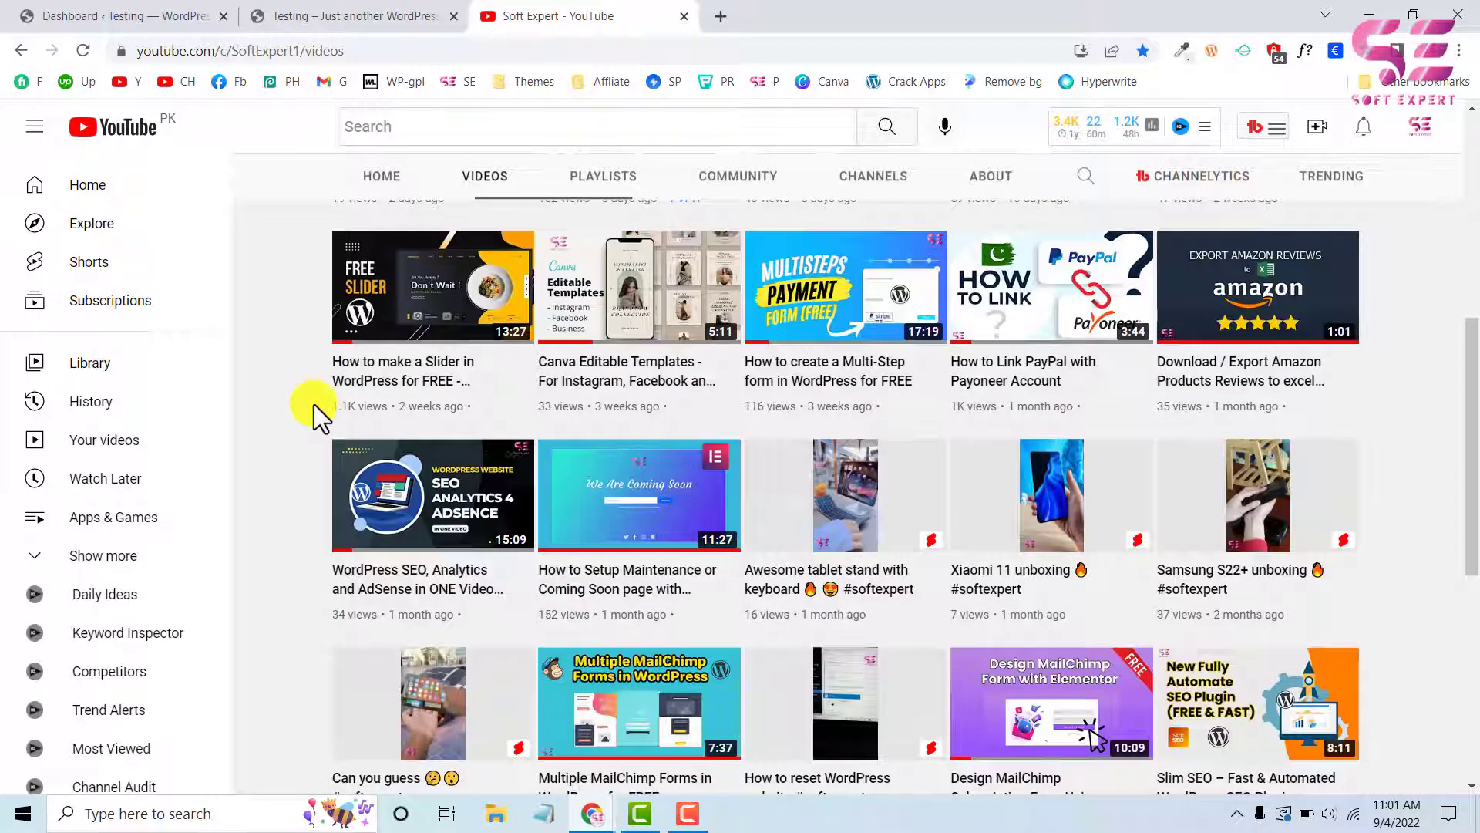
{"action": "left_click", "coordinate": [297, 11]}
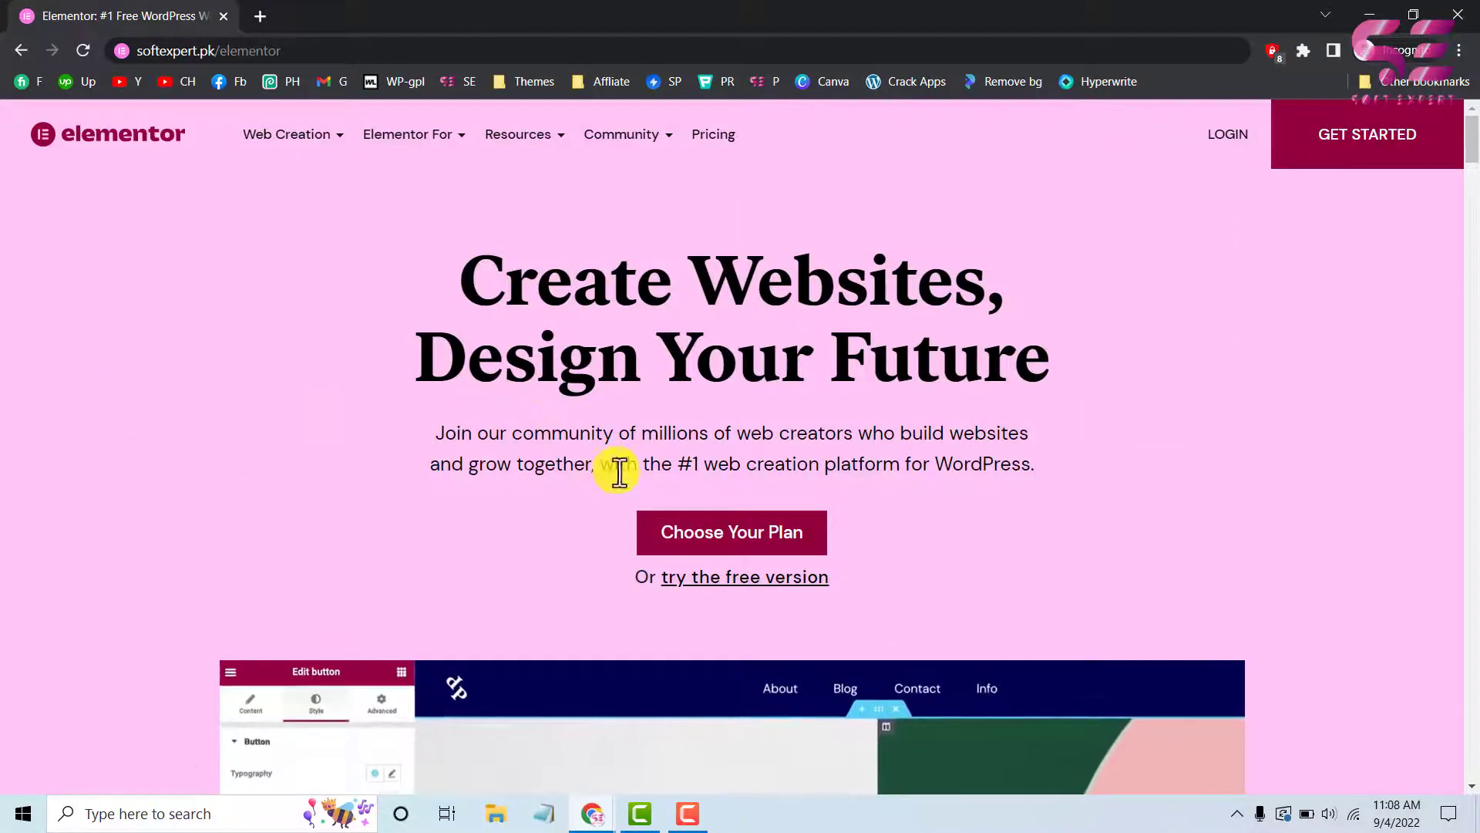
Open the sign-up page for Elementor's free version and examine its email, Google and sign-in options
{"action": "left_click", "coordinate": [738, 584]}
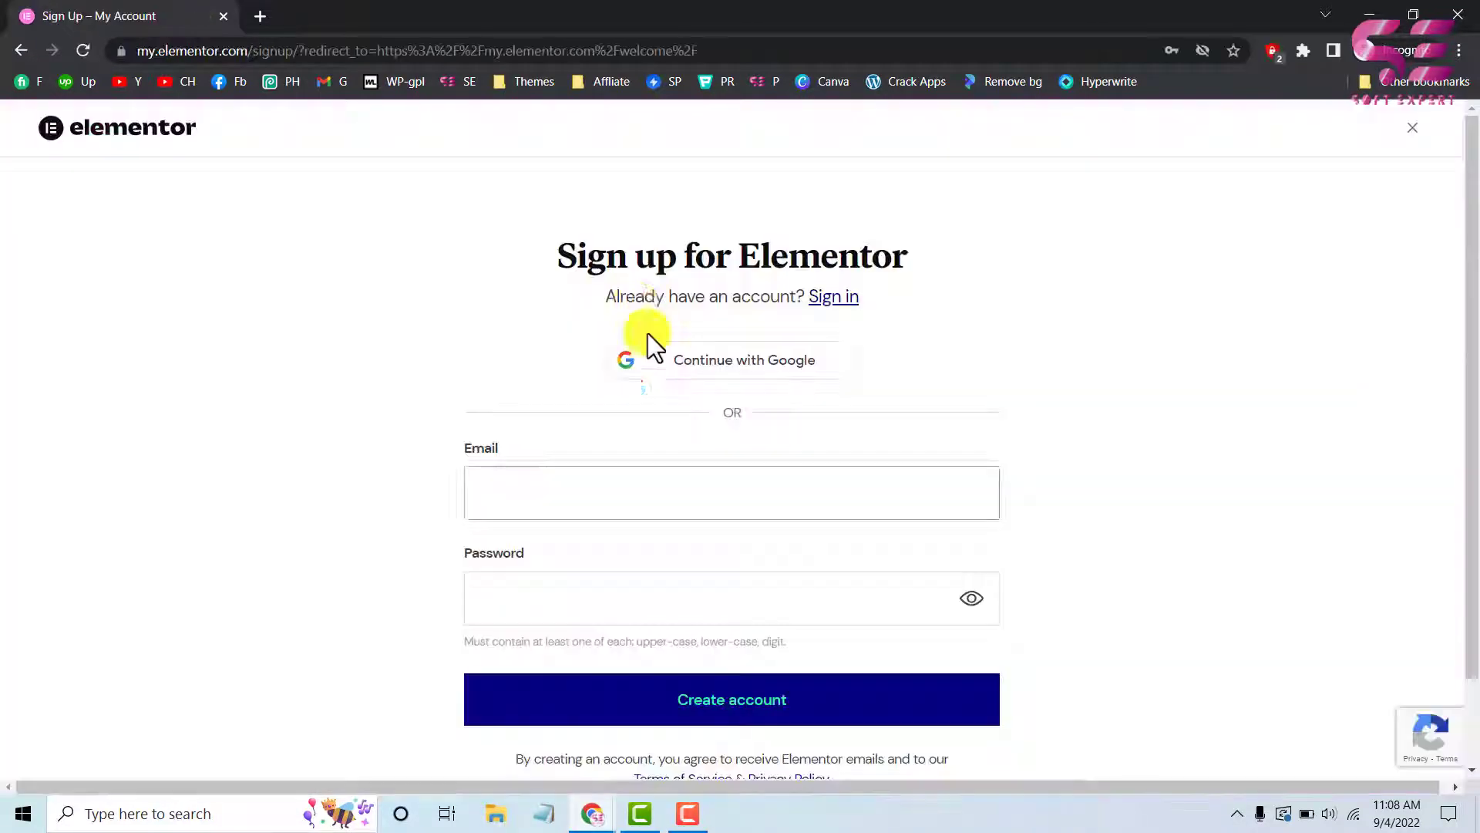
{"action": "left_click", "coordinate": [562, 498]}
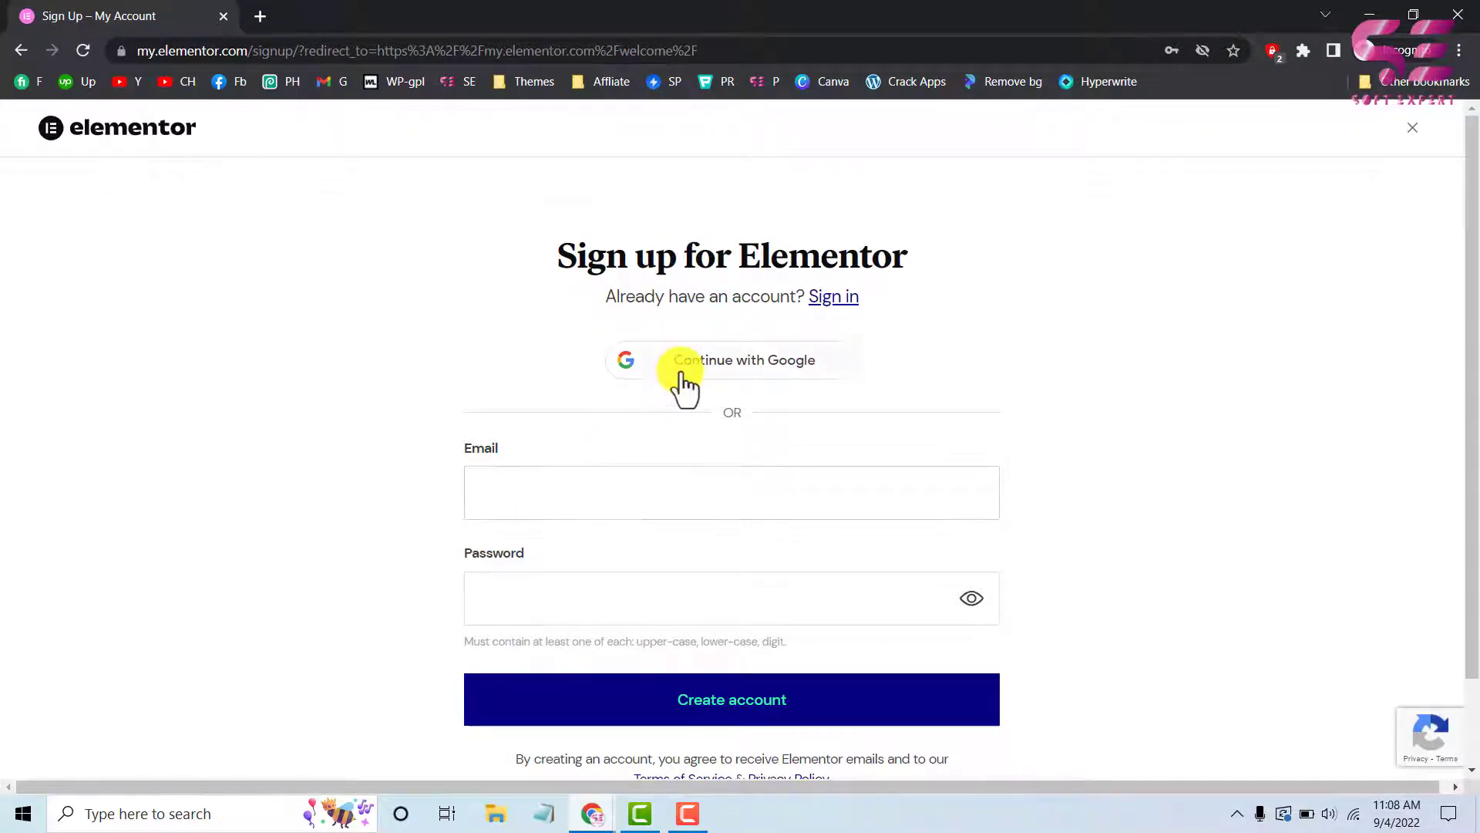
{"action": "left_click", "coordinate": [763, 366]}
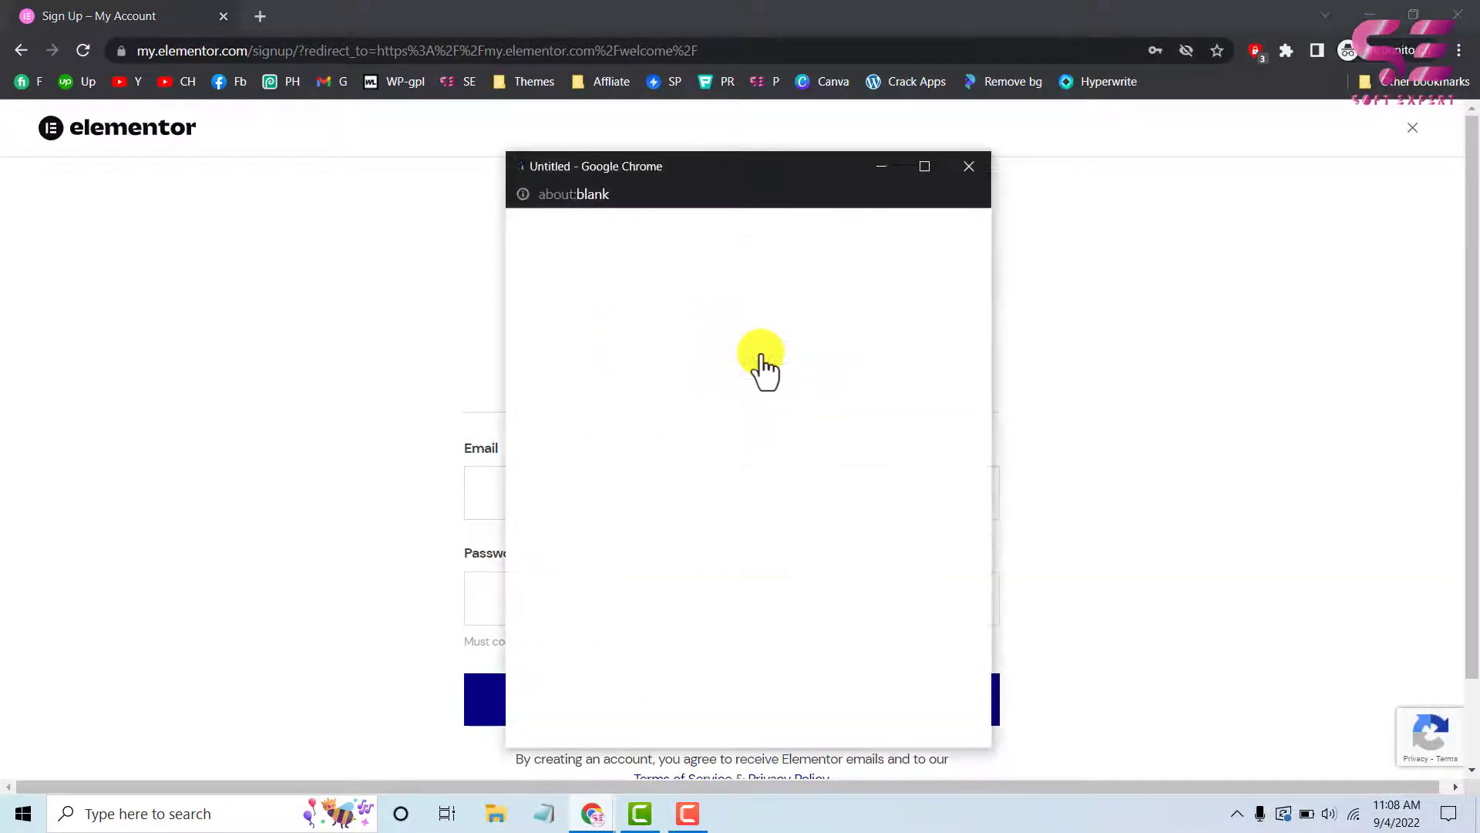
{"action": "left_click", "coordinate": [968, 167]}
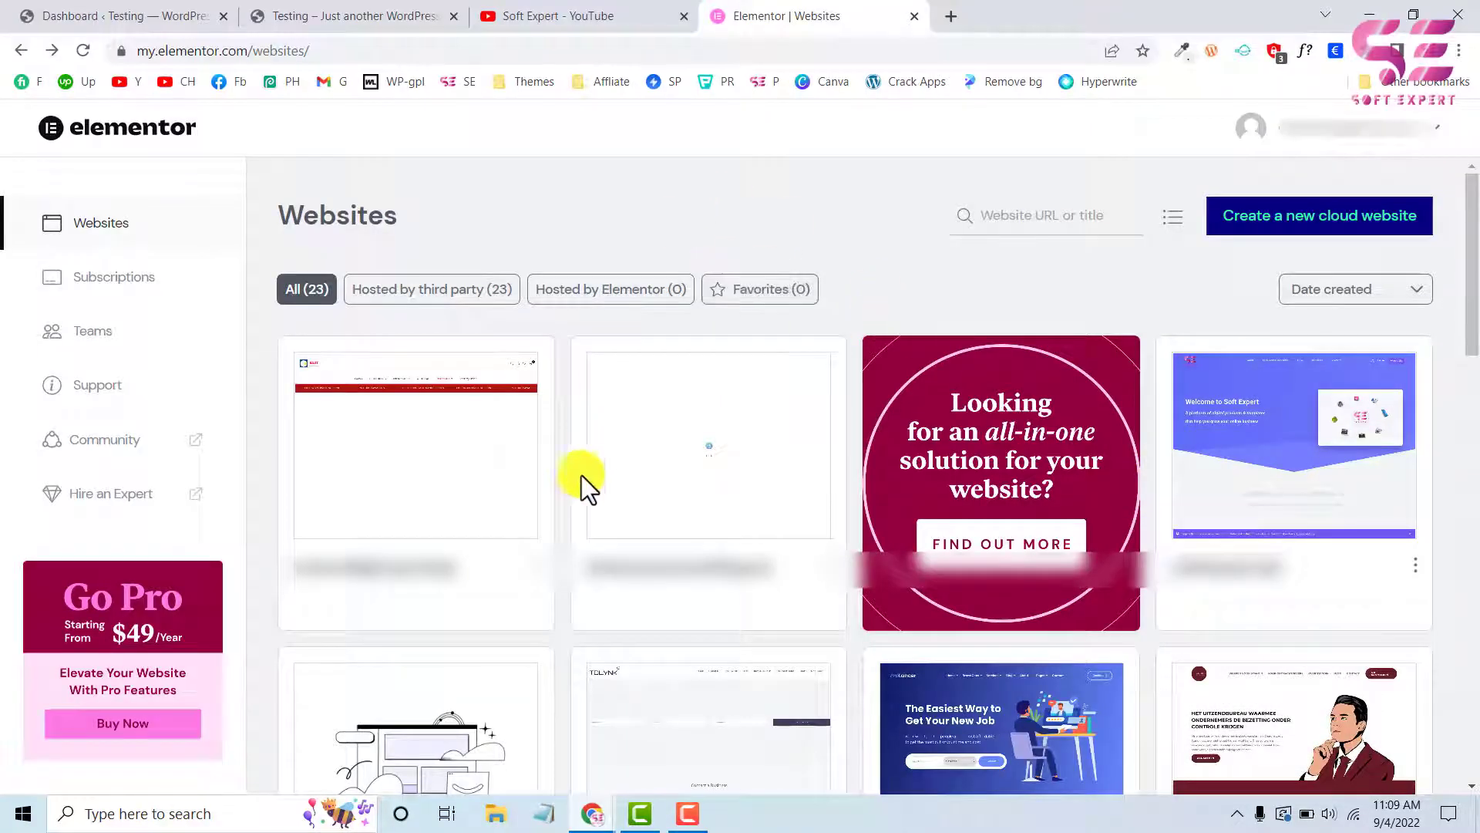
{"action": "mouse_move", "coordinate": [703, 542]}
Open Elementor's settings in the WordPress dashboard and start connecting the site to an Elementor account
{"action": "left_click", "coordinate": [152, 26]}
{"action": "mouse_move", "coordinate": [83, 451]}
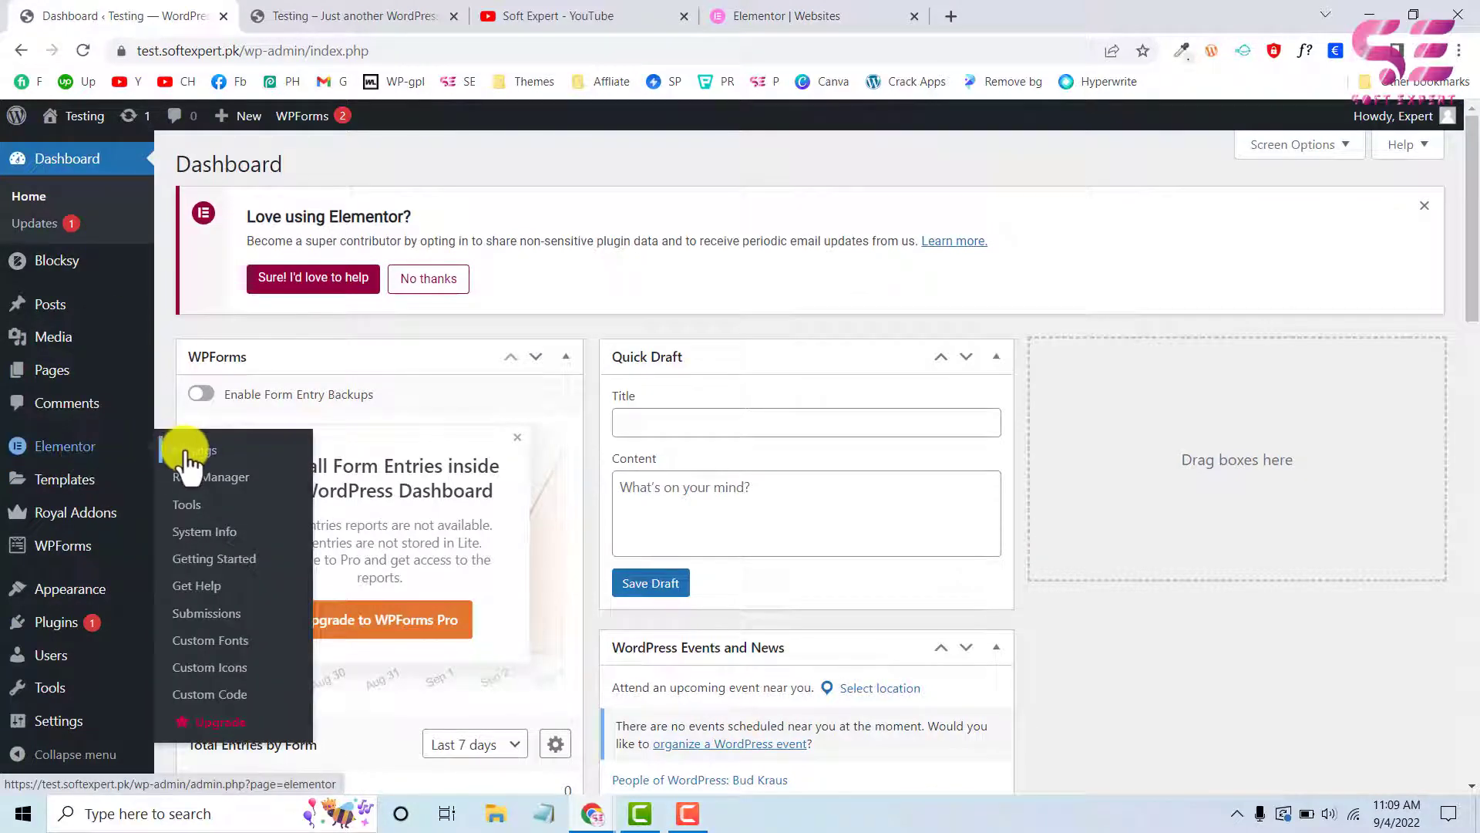
{"action": "left_click", "coordinate": [189, 455]}
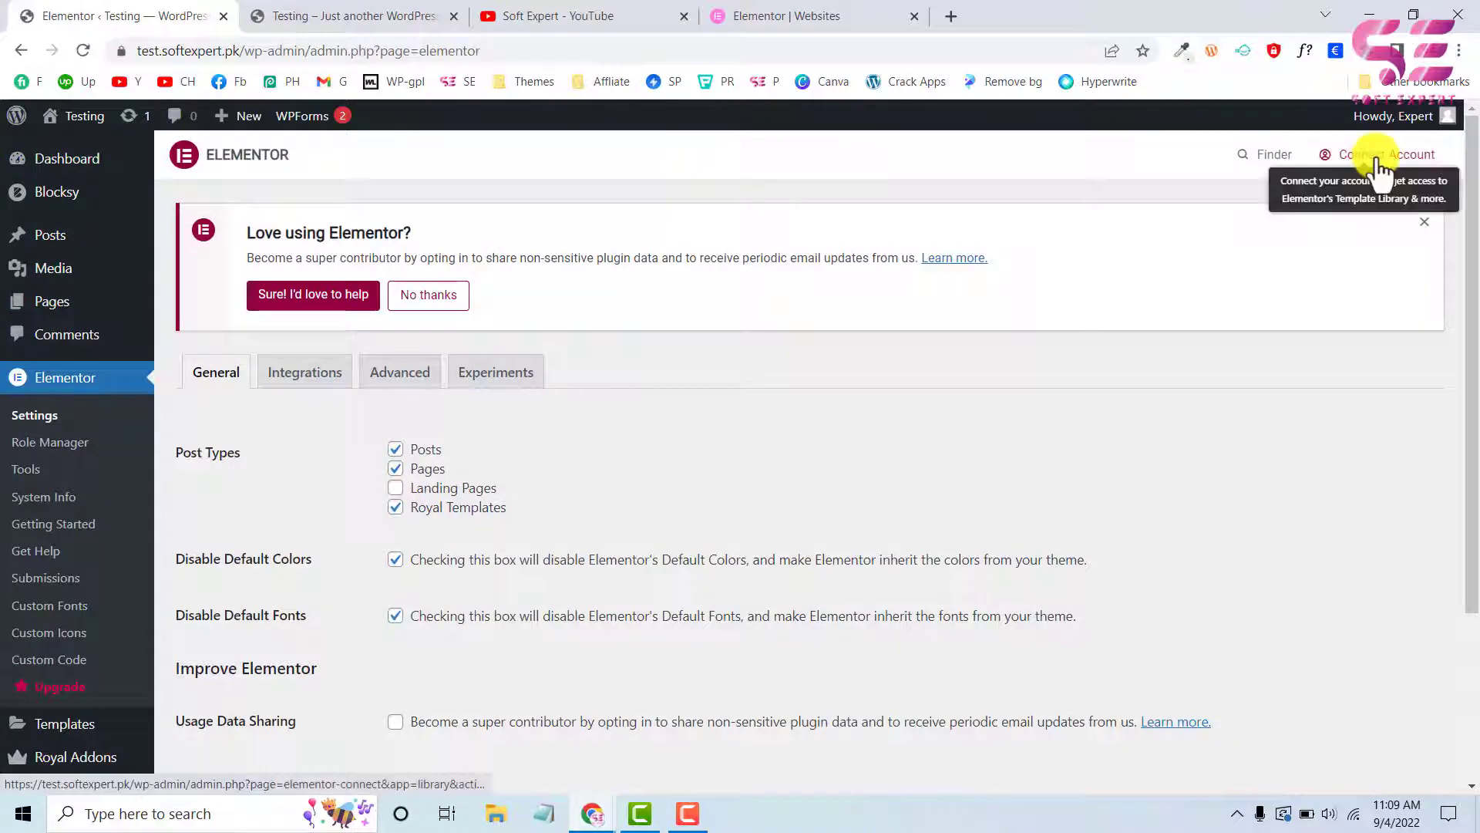
{"action": "left_click", "coordinate": [1380, 168]}
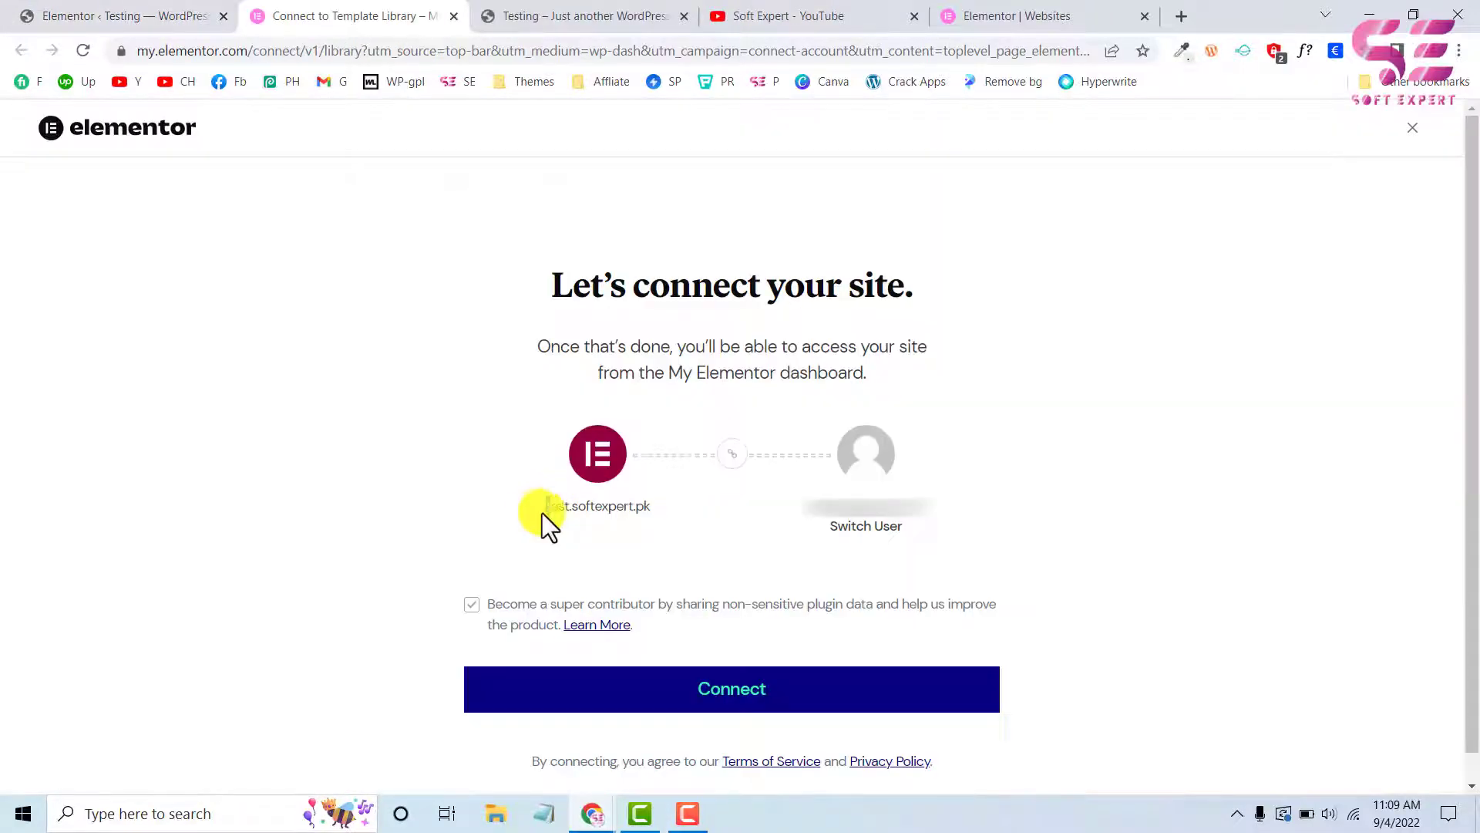
Opt out of the super contributor data sharing for the test.softexpert.pk connection
{"action": "left_click_drag", "start_coordinate": [538, 512], "coordinate": [658, 502]}
{"action": "left_click", "coordinate": [659, 502]}
{"action": "left_click", "coordinate": [472, 605]}
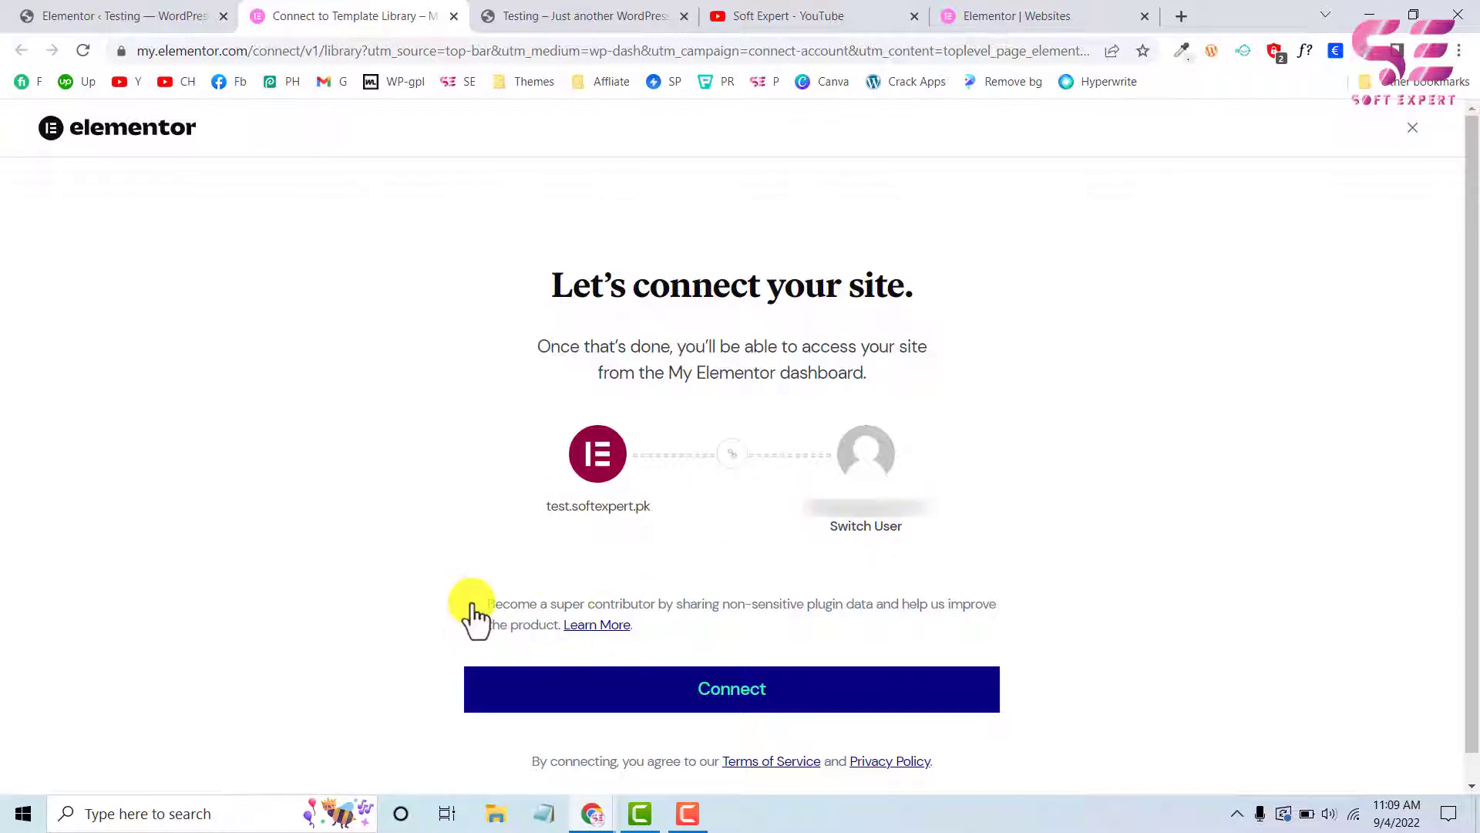
Complete the connection of test.softexpert.pk to the Elementor account
{"action": "left_click", "coordinate": [673, 697]}
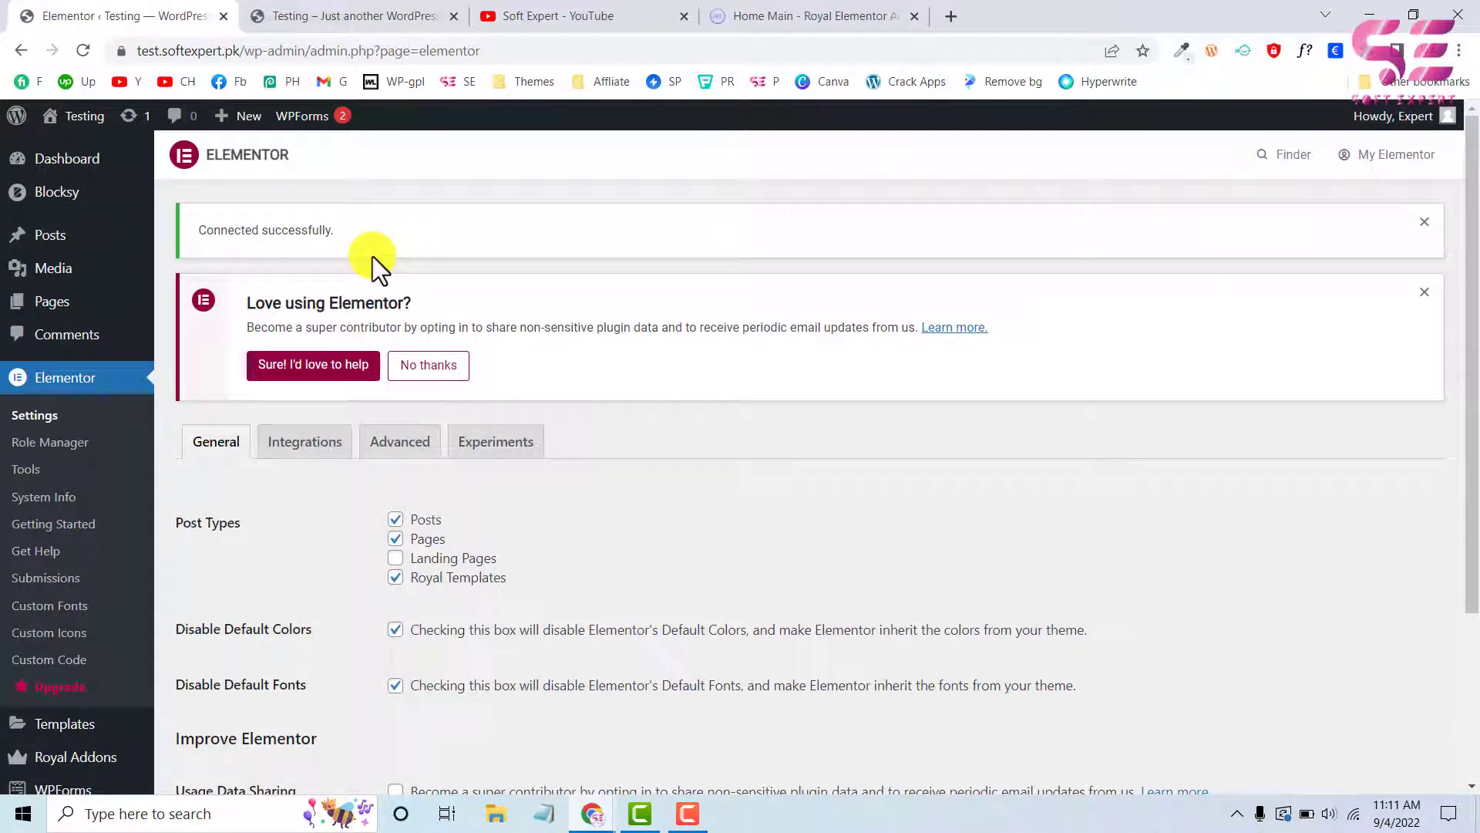
Switch to the Royal Elementor Addons website and examine its free widgets and extensions
{"action": "left_click", "coordinate": [751, 22]}
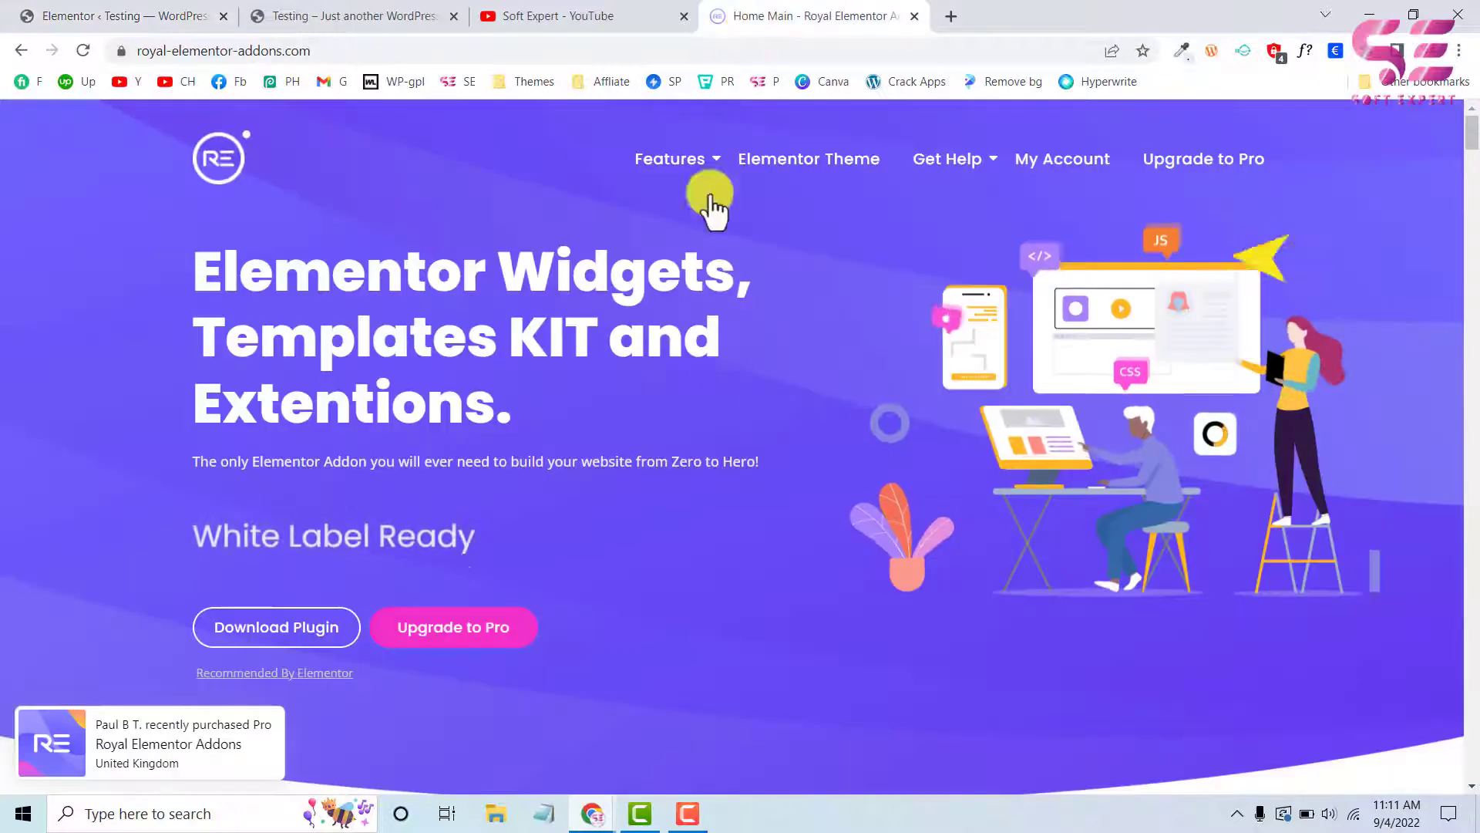
{"action": "scroll", "coordinate": [568, 535], "scroll_direction": "down", "scroll_amount": 2}
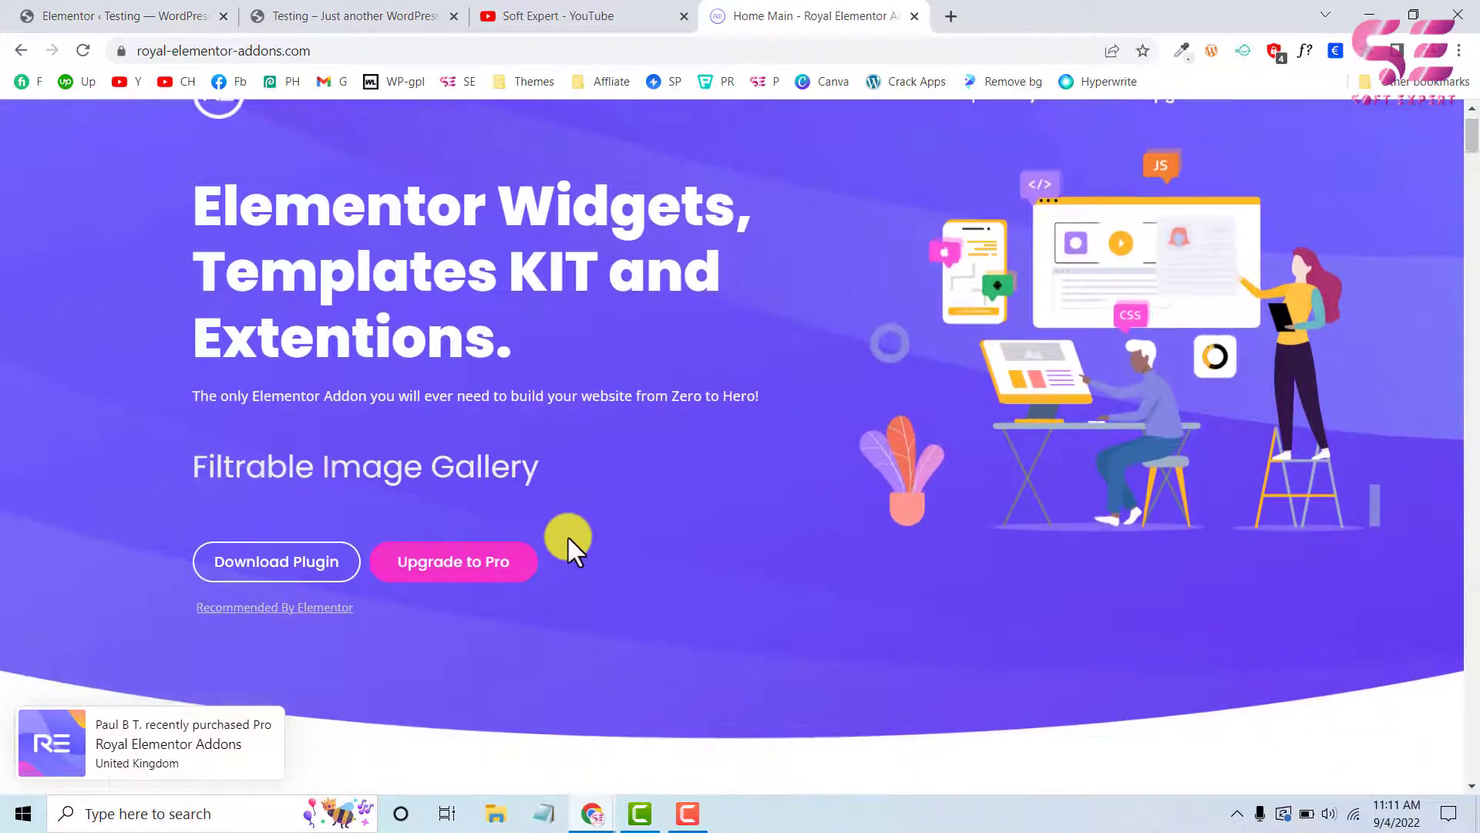
{"action": "scroll", "coordinate": [568, 535], "scroll_direction": "up", "scroll_amount": 1}
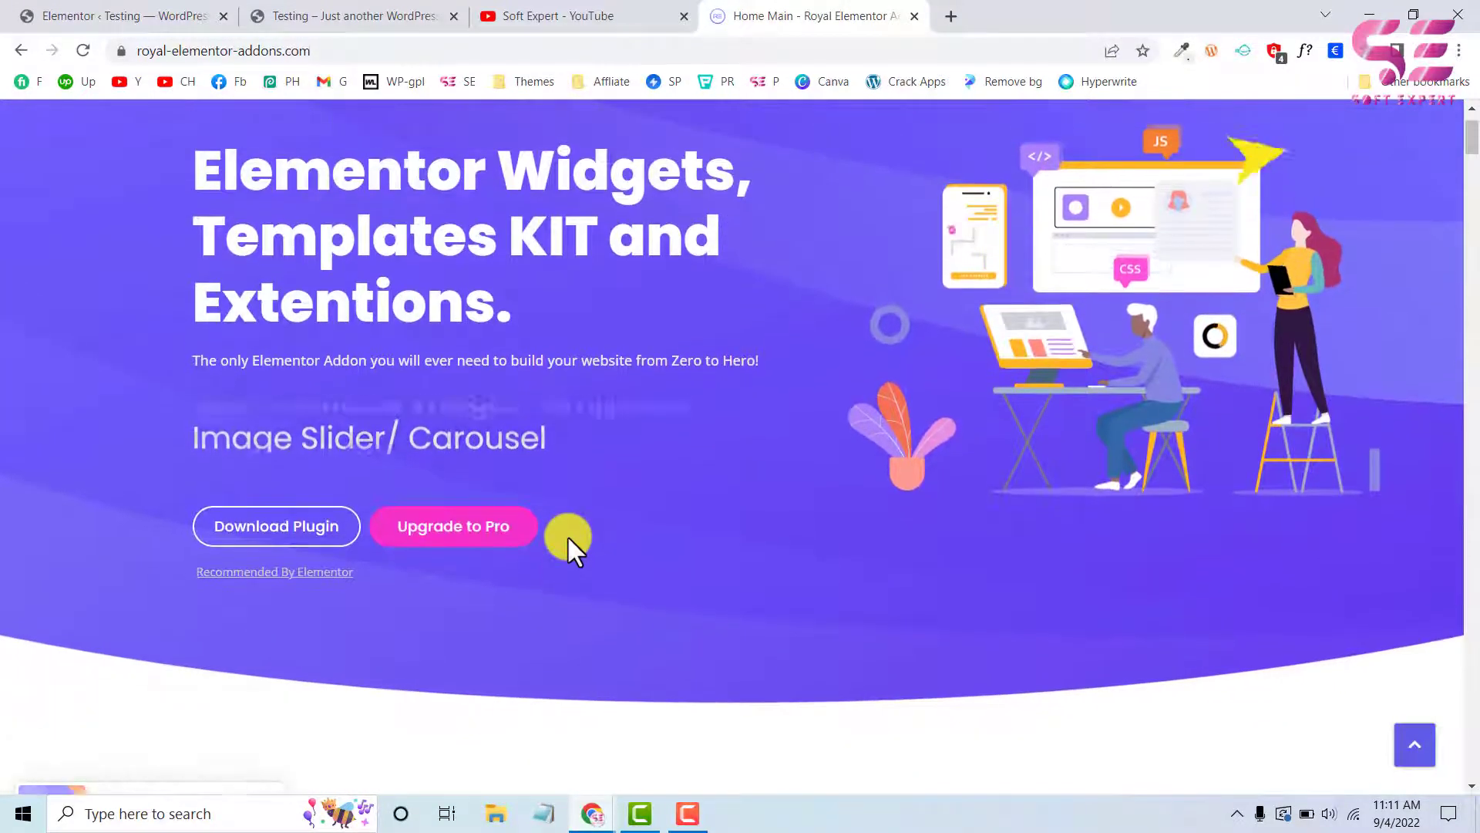
{"action": "scroll", "coordinate": [568, 535], "scroll_direction": "down", "scroll_amount": 2}
{"action": "scroll", "coordinate": [567, 538], "scroll_direction": "down", "scroll_amount": 7}
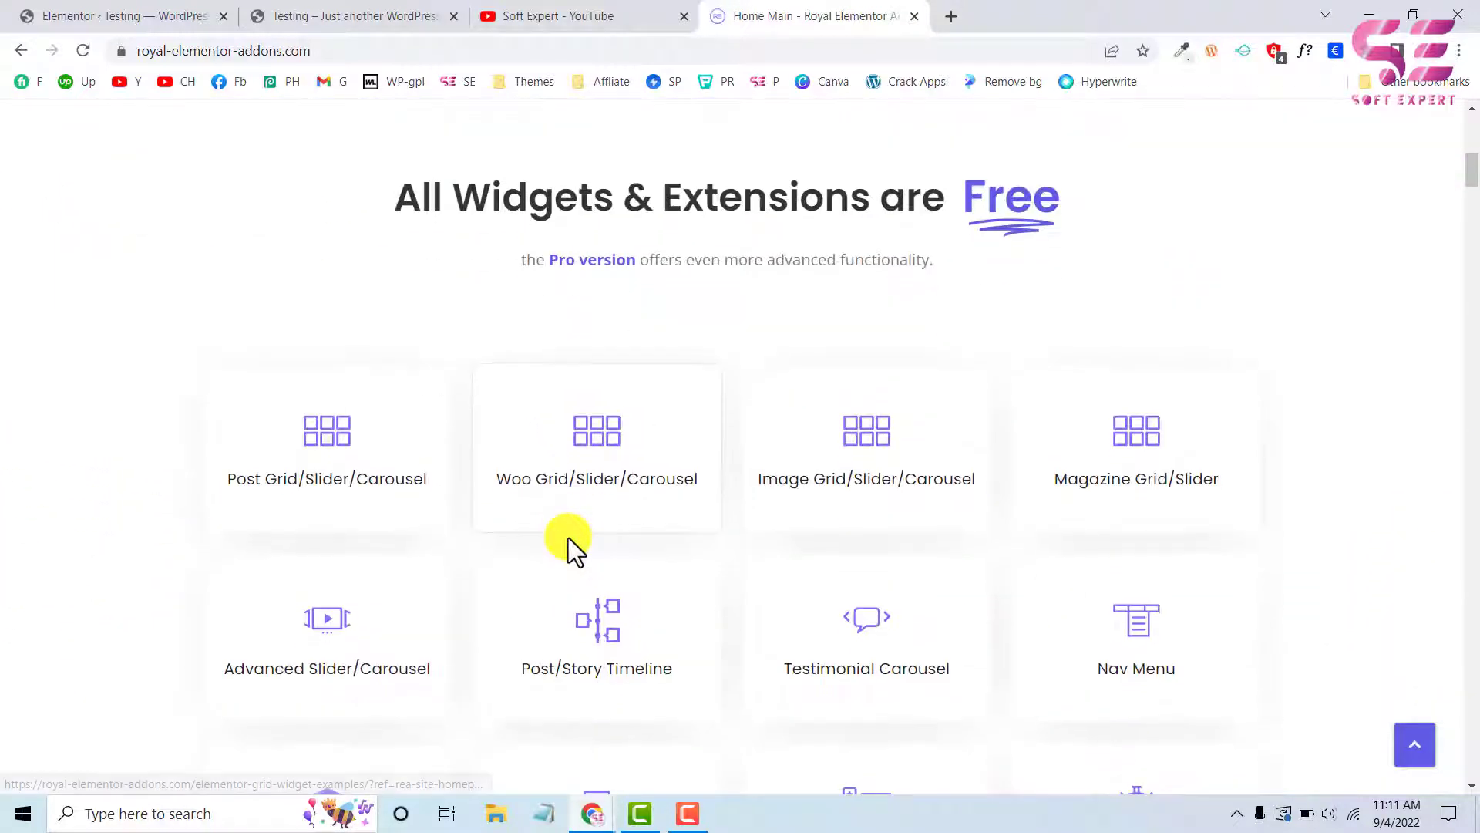
{"action": "scroll", "coordinate": [848, 401], "scroll_direction": "down", "scroll_amount": 3}
{"action": "scroll", "coordinate": [883, 371], "scroll_direction": "down", "scroll_amount": 10}
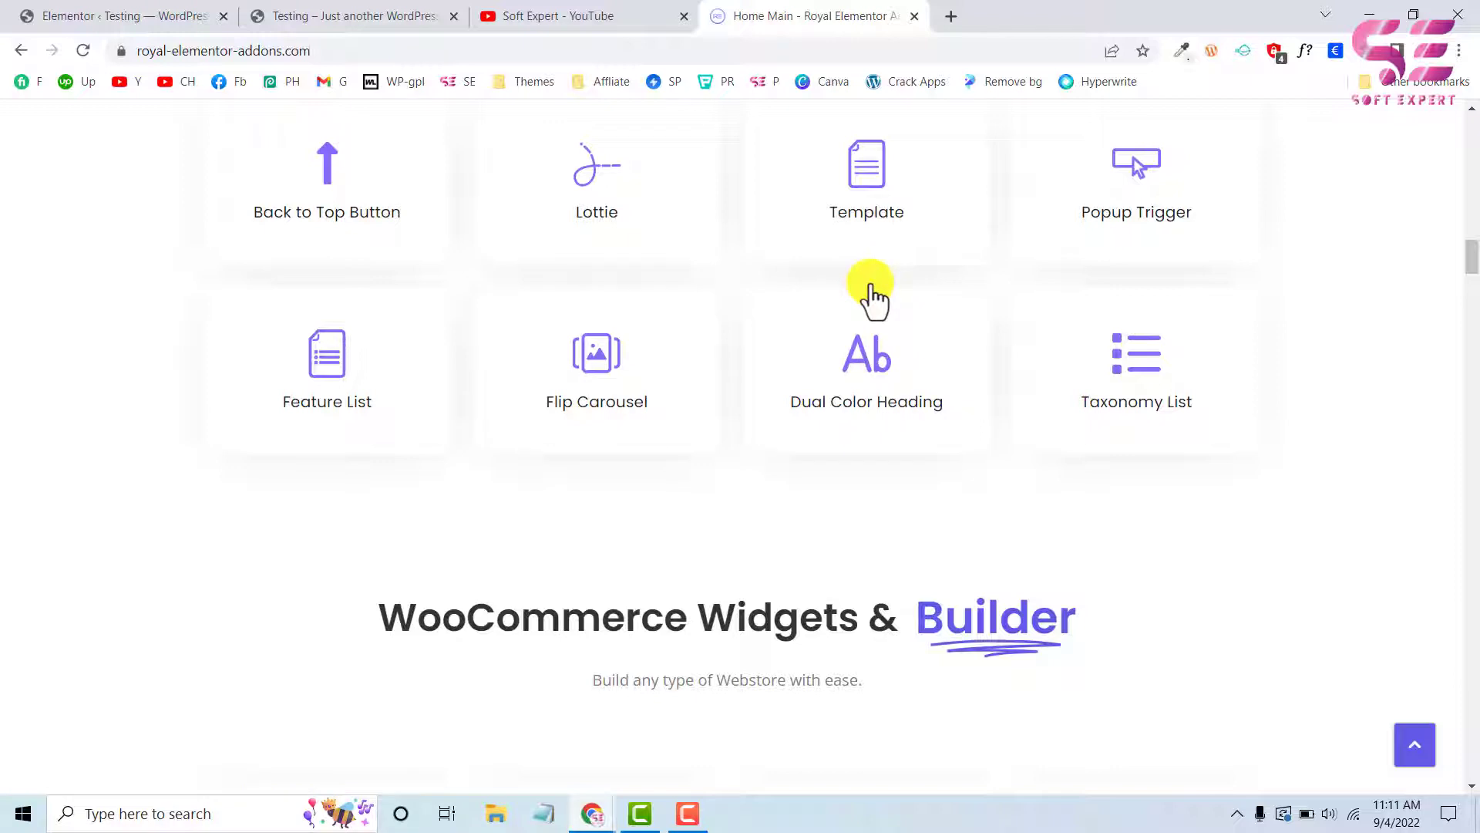
{"action": "scroll", "coordinate": [744, 362], "scroll_direction": "up", "scroll_amount": 3}
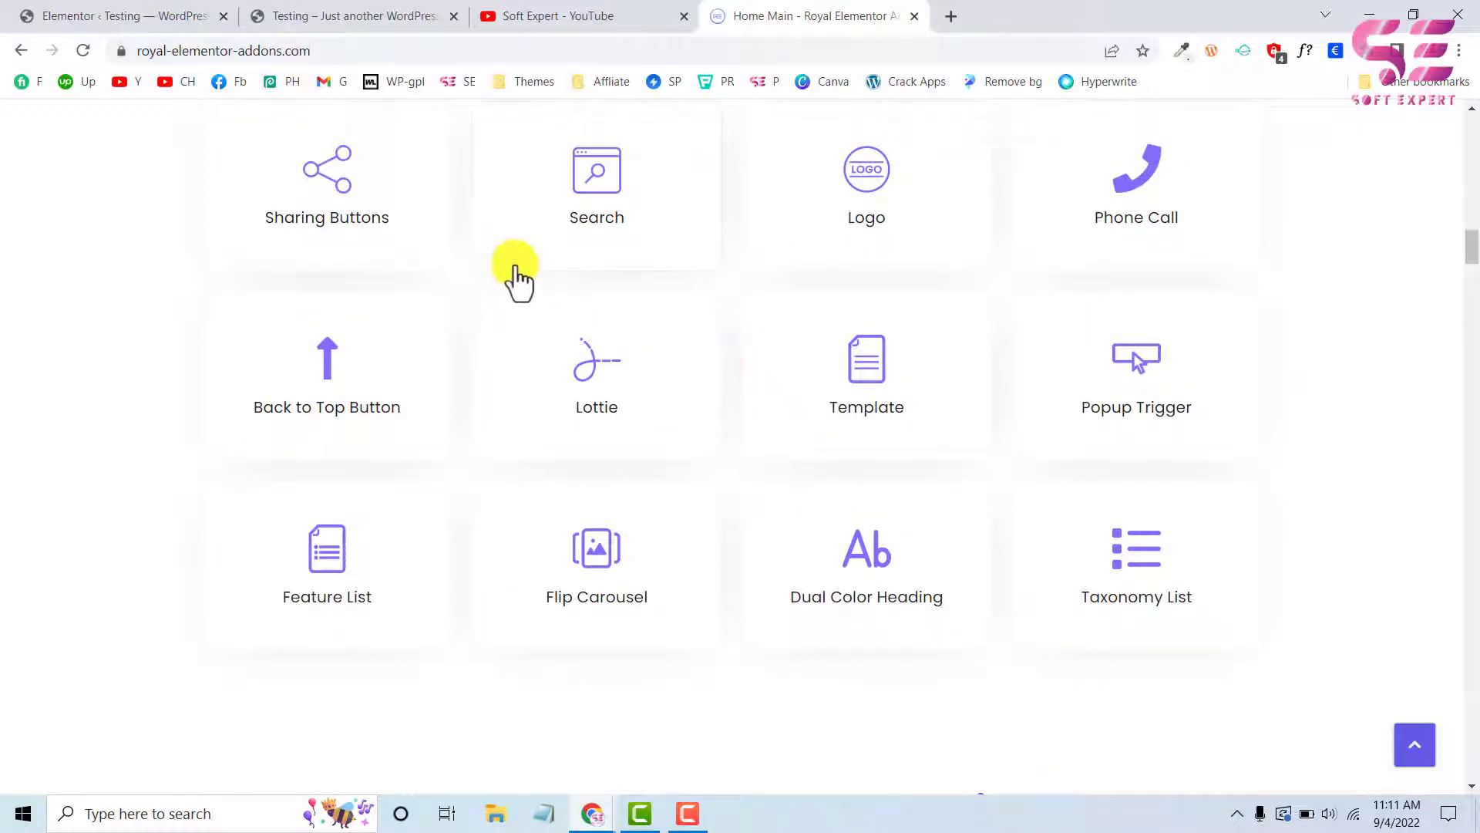
{"action": "scroll", "coordinate": [485, 420], "scroll_direction": "up", "scroll_amount": 10}
{"action": "scroll", "coordinate": [482, 420], "scroll_direction": "up", "scroll_amount": 4}
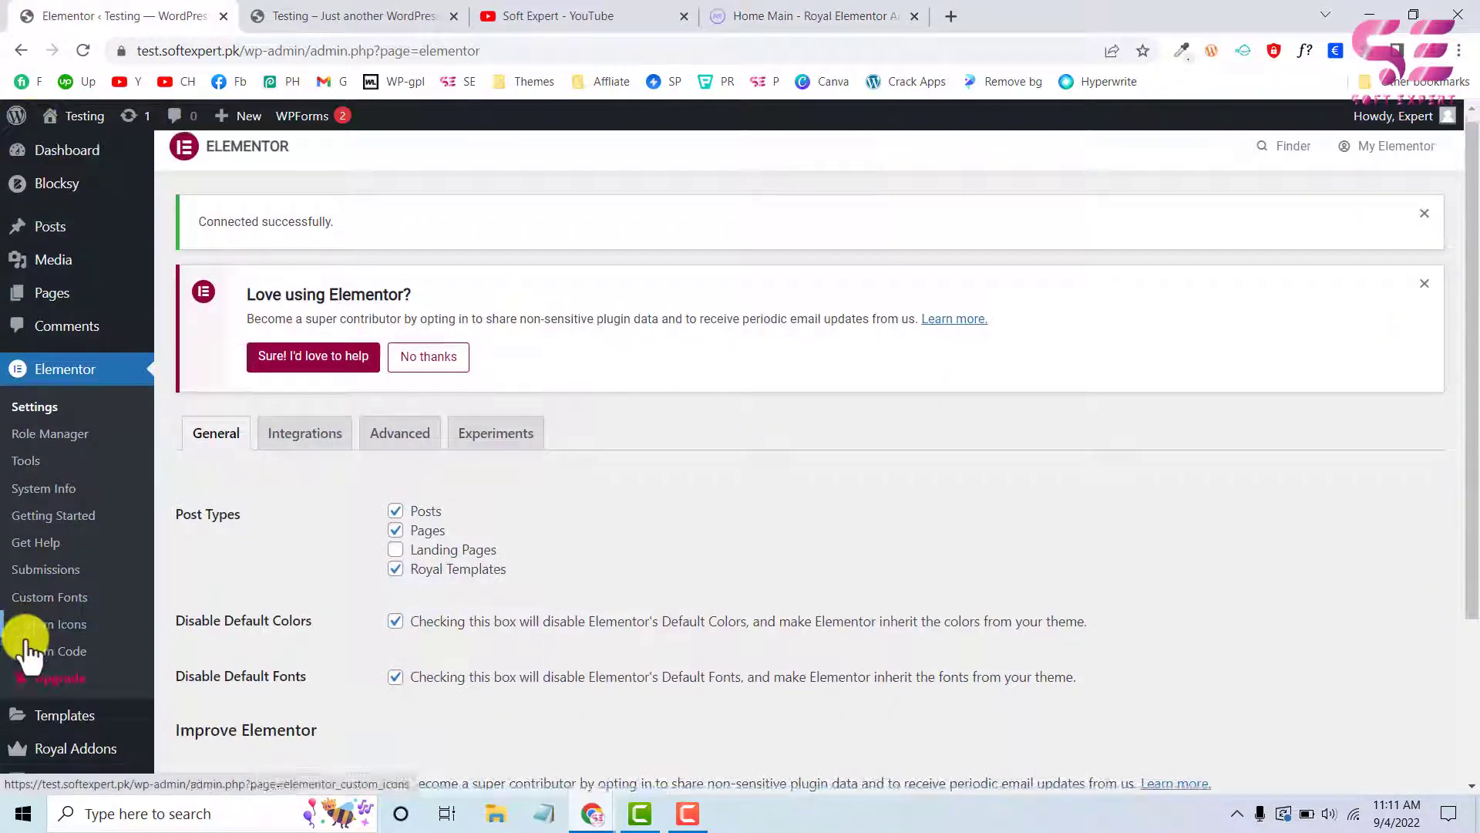
Return to the WordPress dashboard and search the plugin directory for "royal addons"
{"action": "scroll", "coordinate": [26, 643], "scroll_direction": "down", "scroll_amount": 3}
{"action": "mouse_move", "coordinate": [58, 648]}
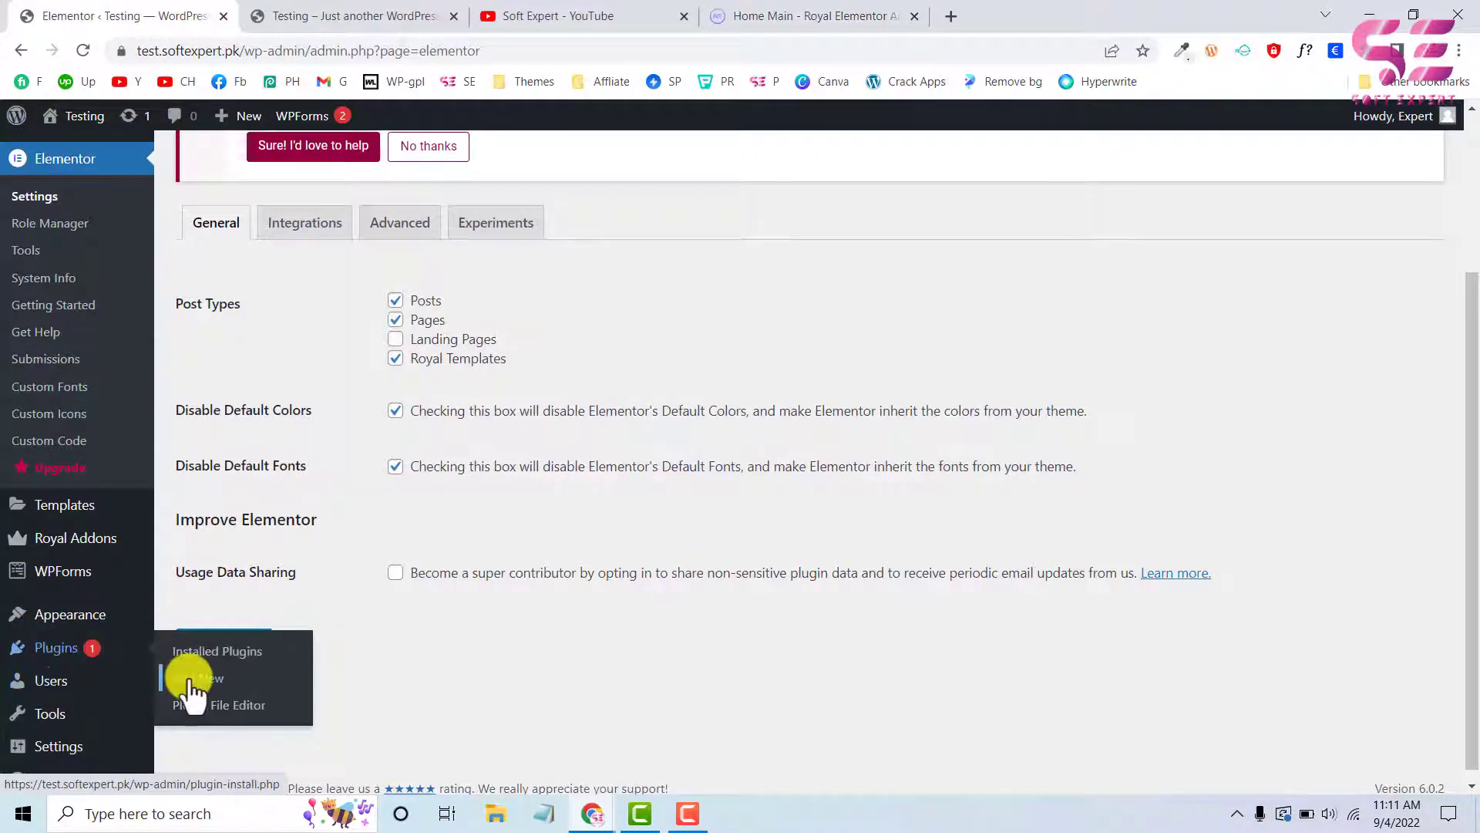
{"action": "left_click", "coordinate": [192, 679]}
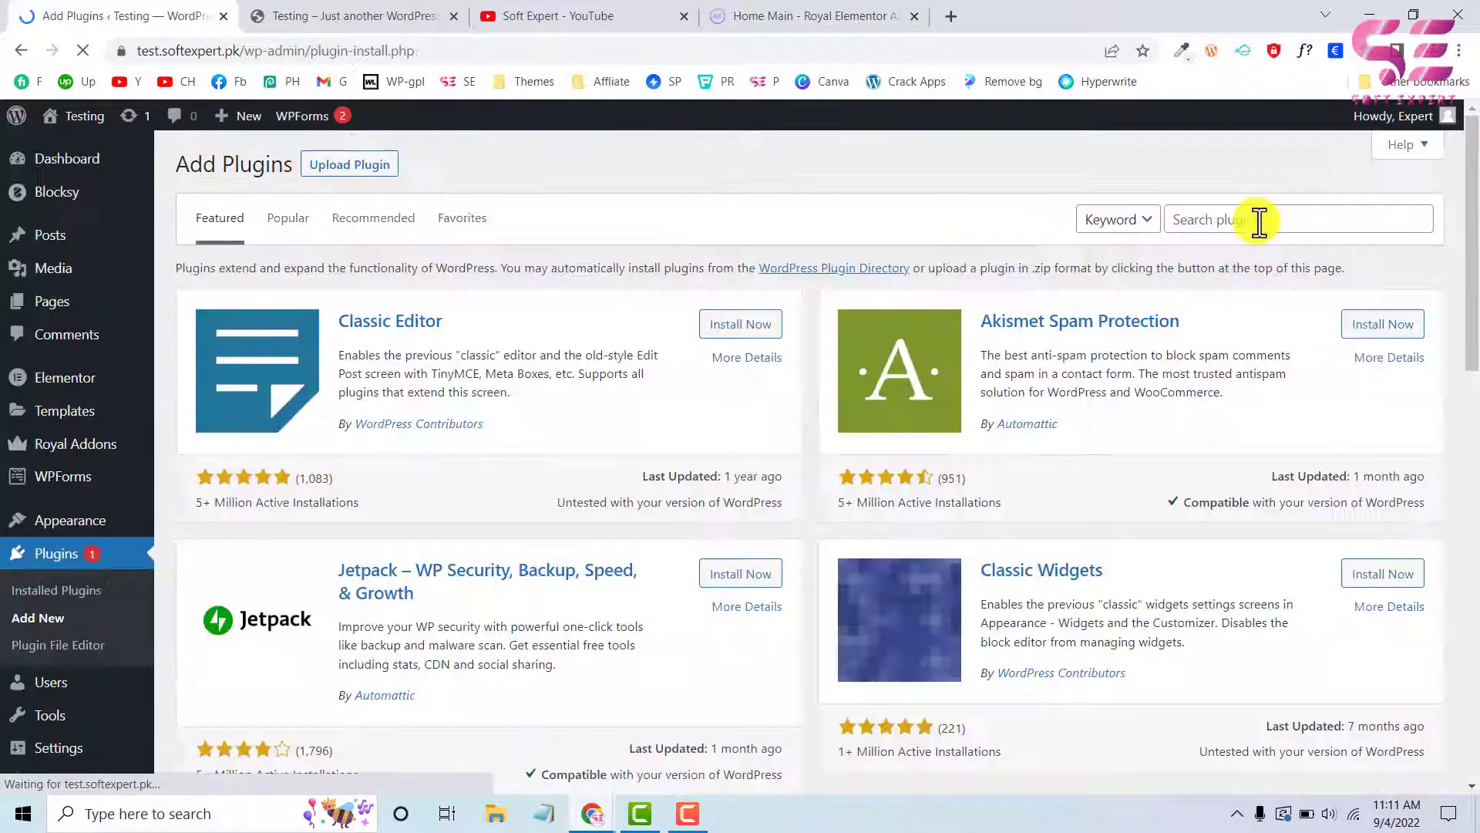
{"action": "left_click", "coordinate": [1256, 220]}
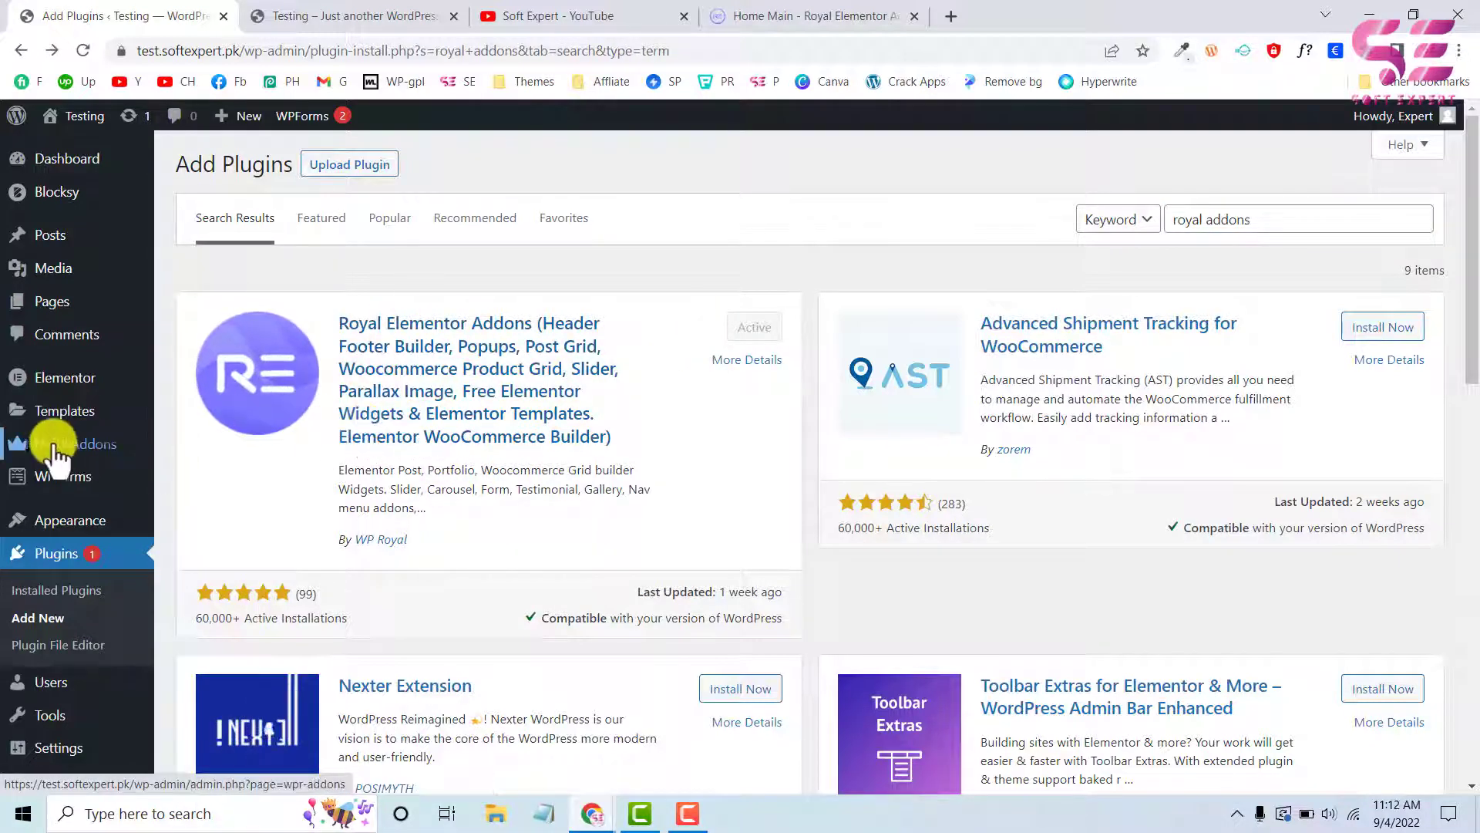
Open the footer templates in the Royal Addons Theme Builder and compare them with the footer on the test site
{"action": "mouse_move", "coordinate": [58, 447]}
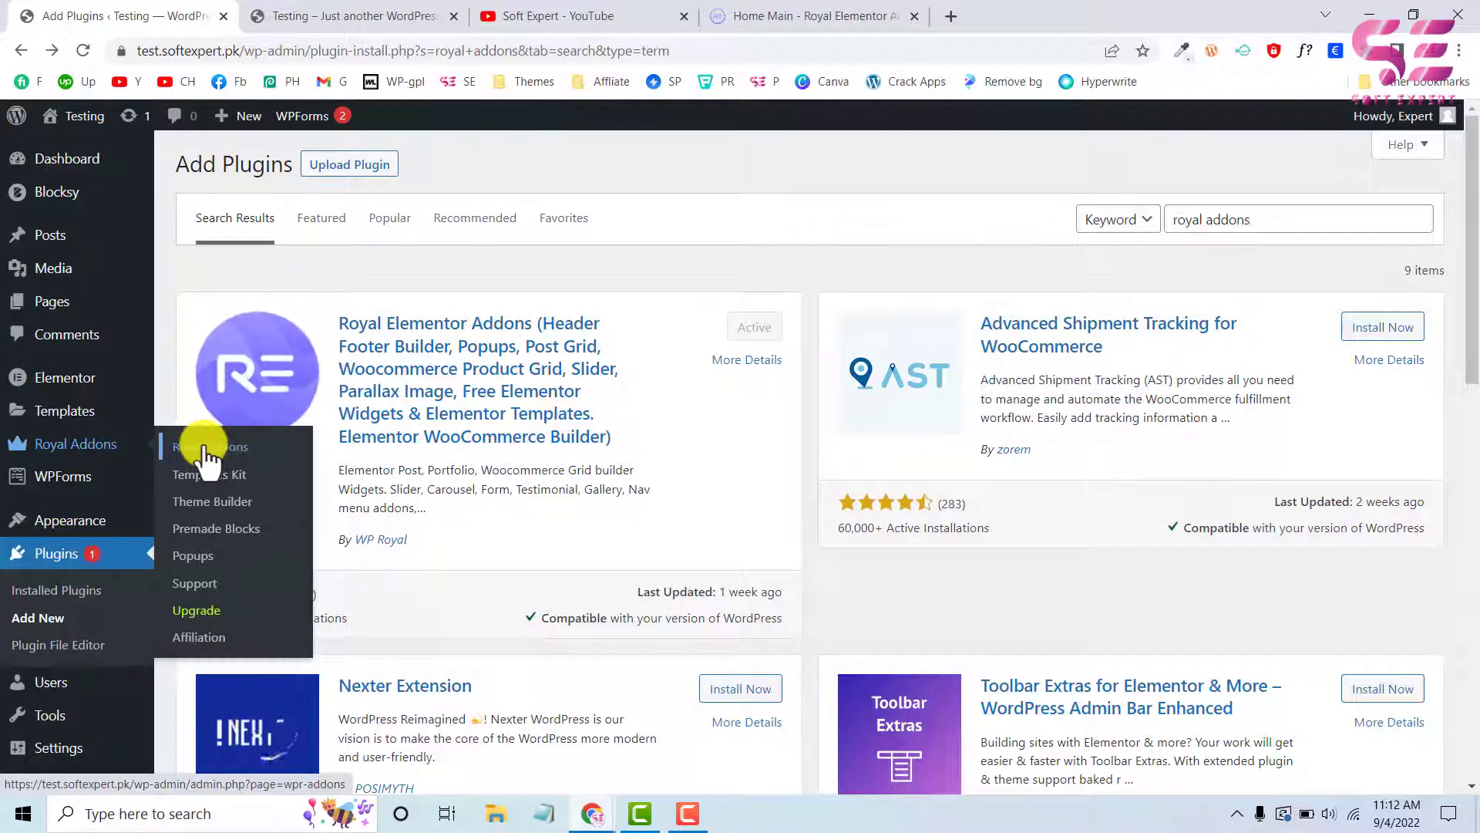
{"action": "left_click", "coordinate": [227, 505]}
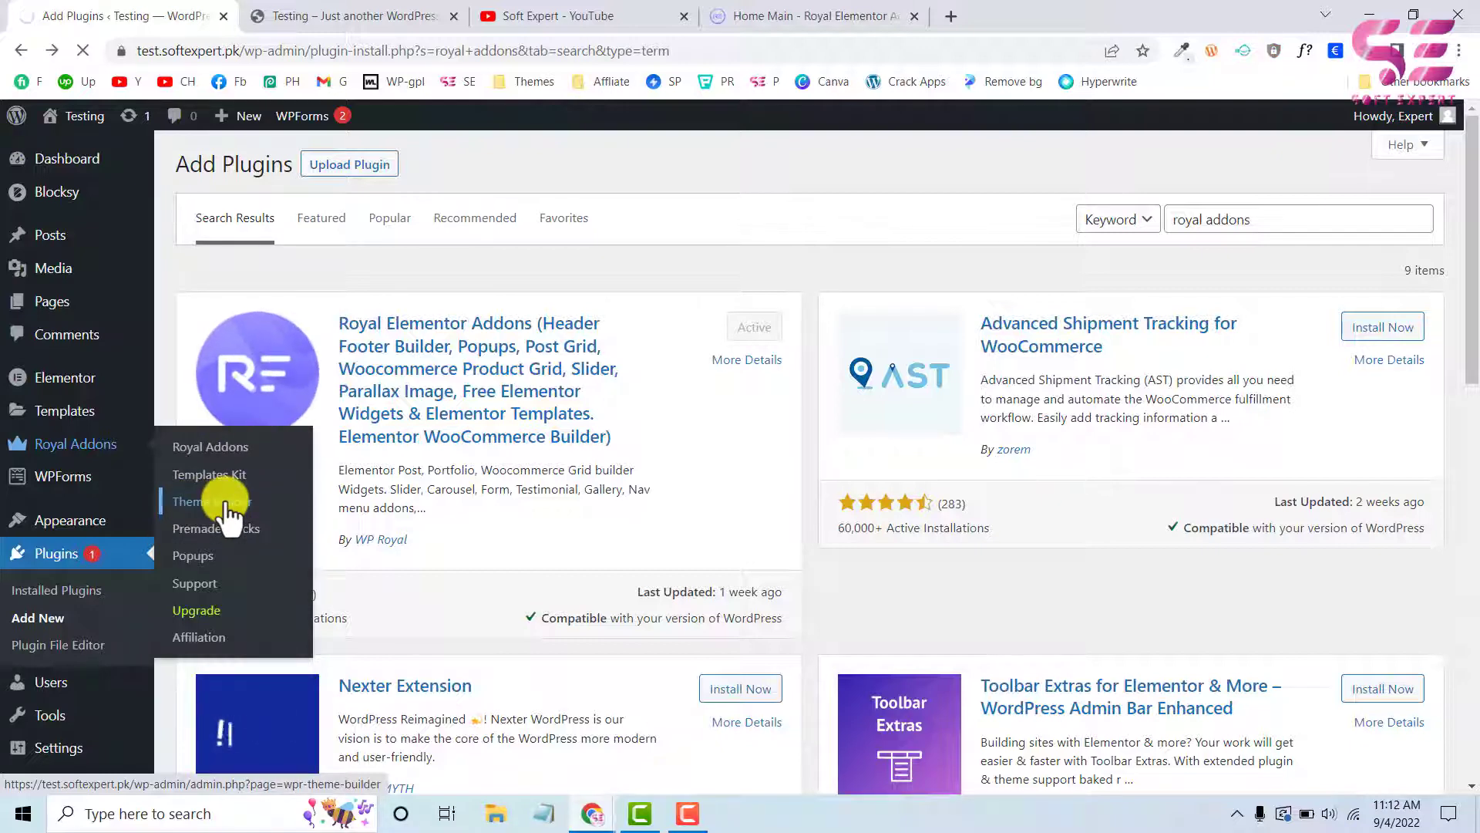
{"action": "scroll", "coordinate": [386, 494], "scroll_direction": "down", "scroll_amount": 2}
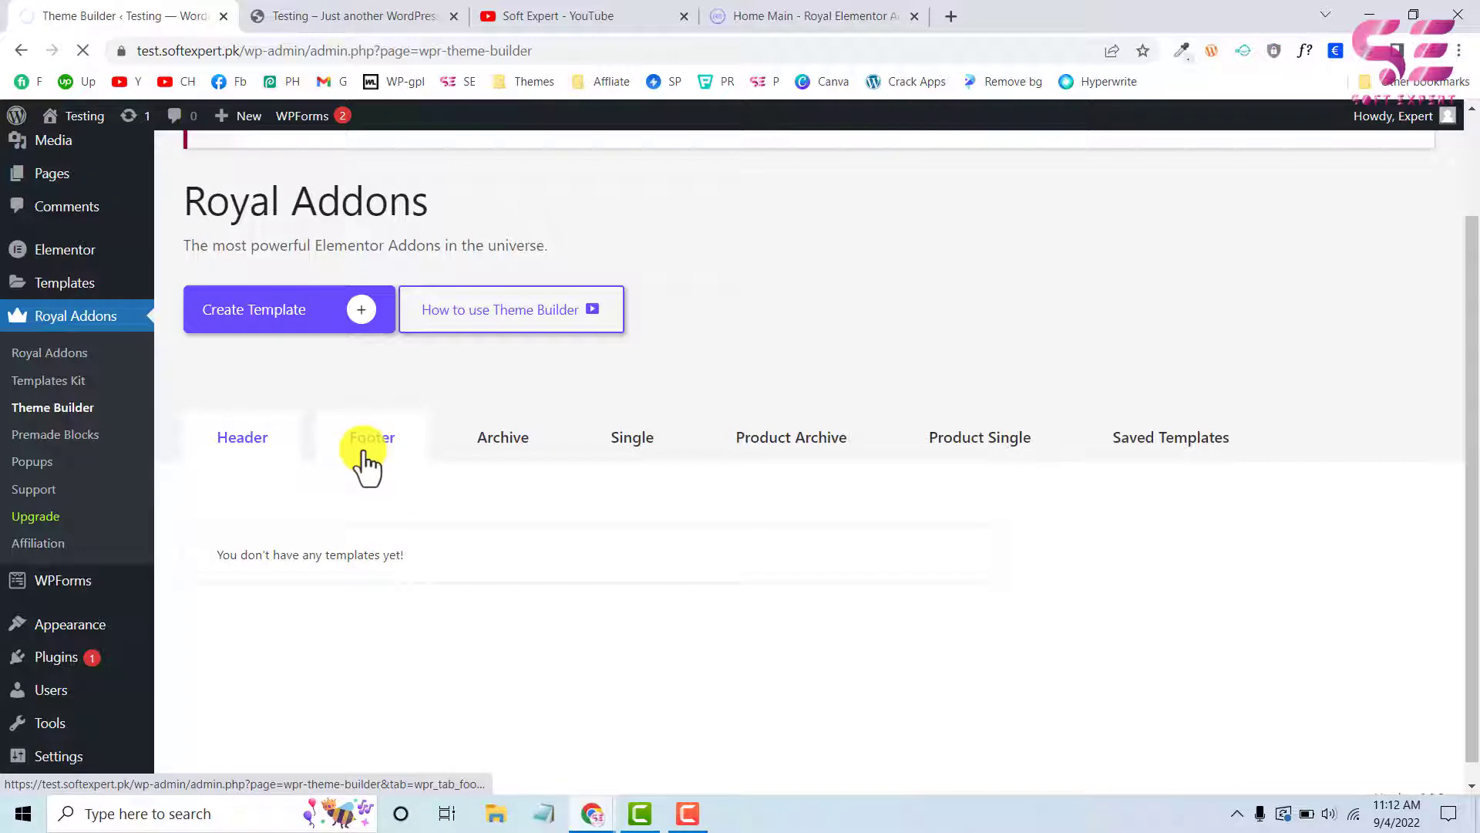
{"action": "scroll", "coordinate": [446, 599], "scroll_direction": "down", "scroll_amount": 2}
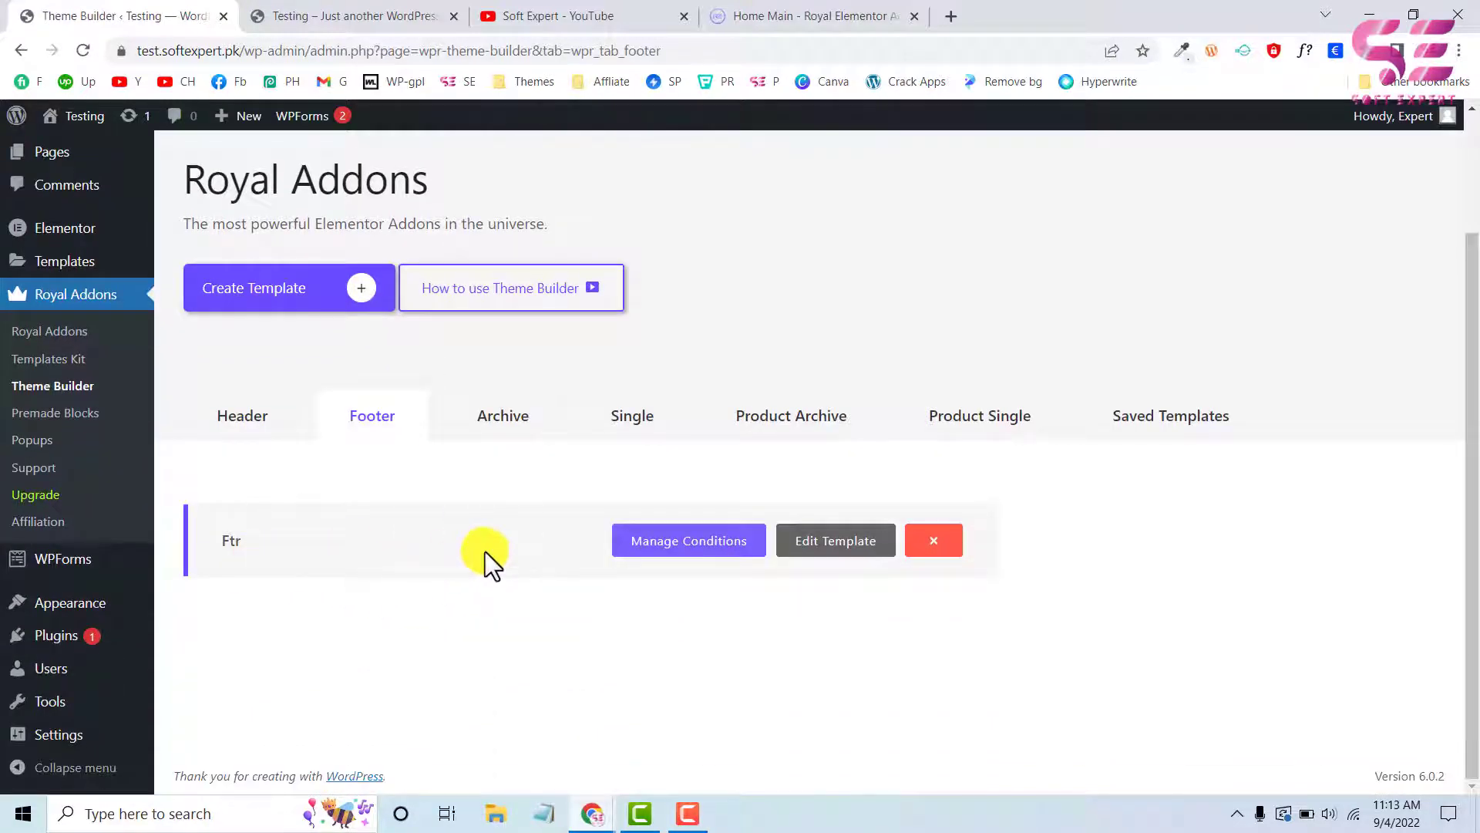
{"action": "left_click", "coordinate": [373, 14]}
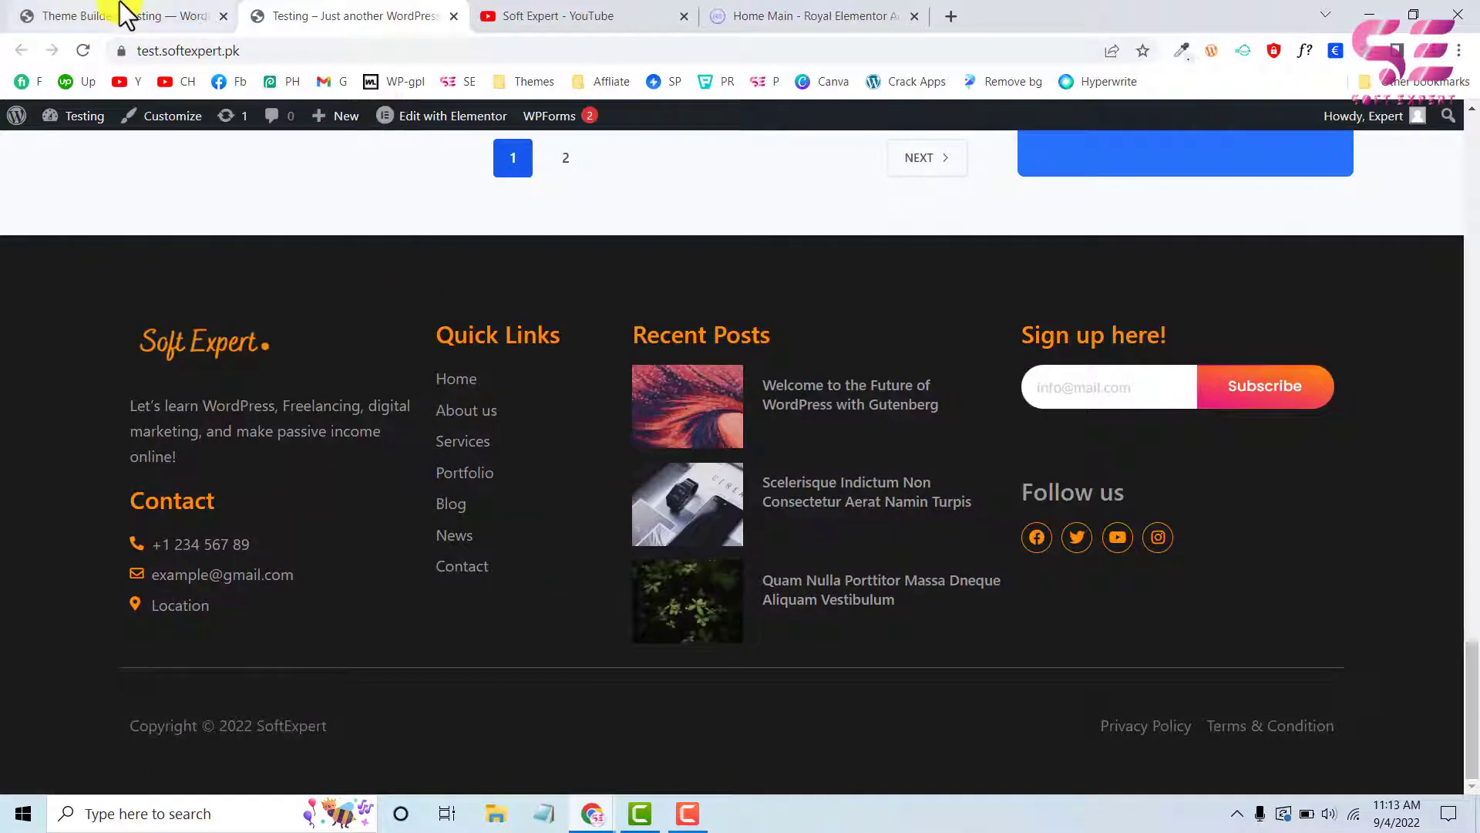
{"action": "left_click", "coordinate": [126, 14]}
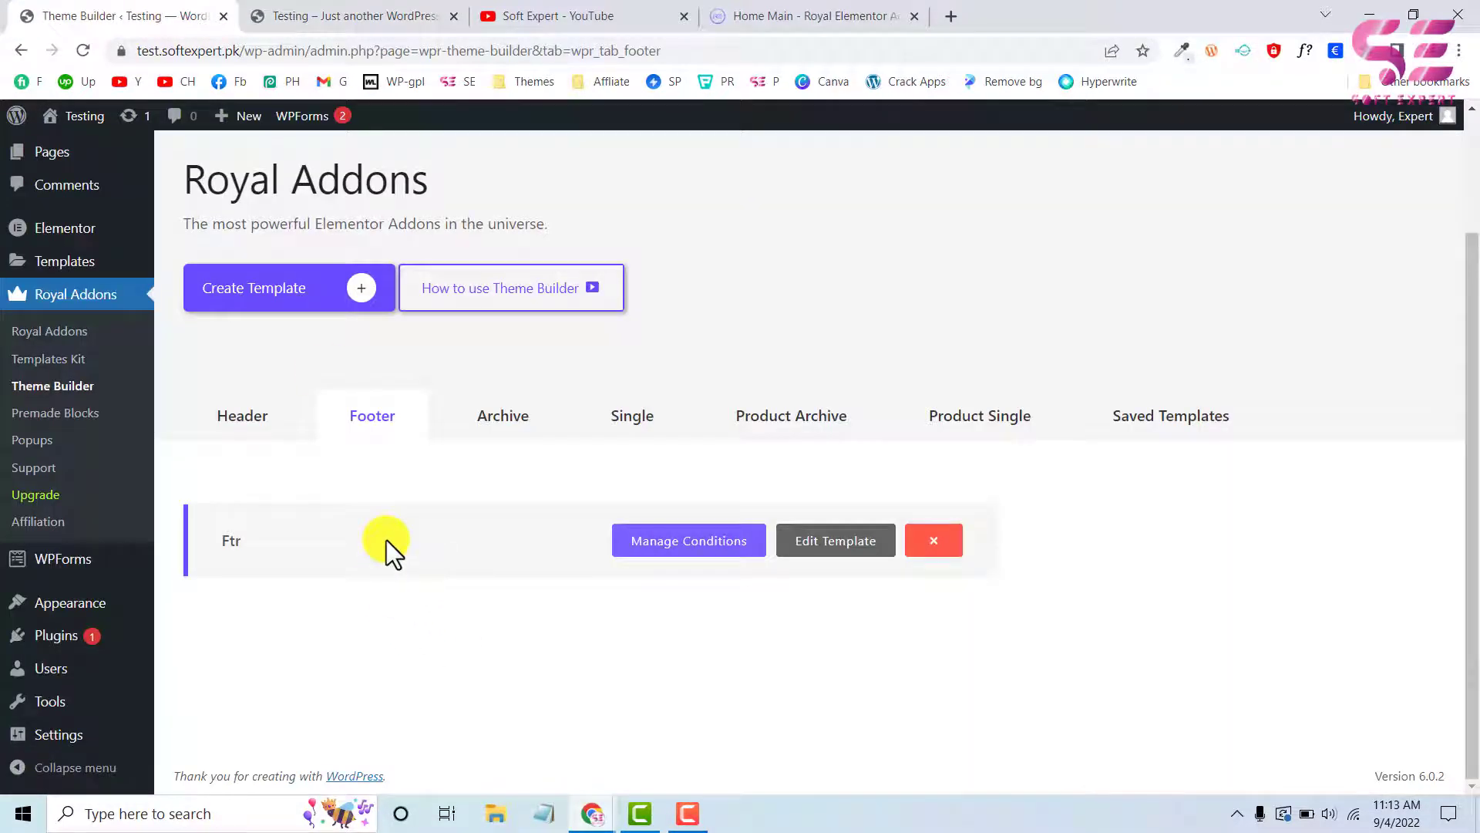
Create a footer template titled "Custom footer" and save its display condition as Entire Site
{"action": "left_click", "coordinate": [300, 293]}
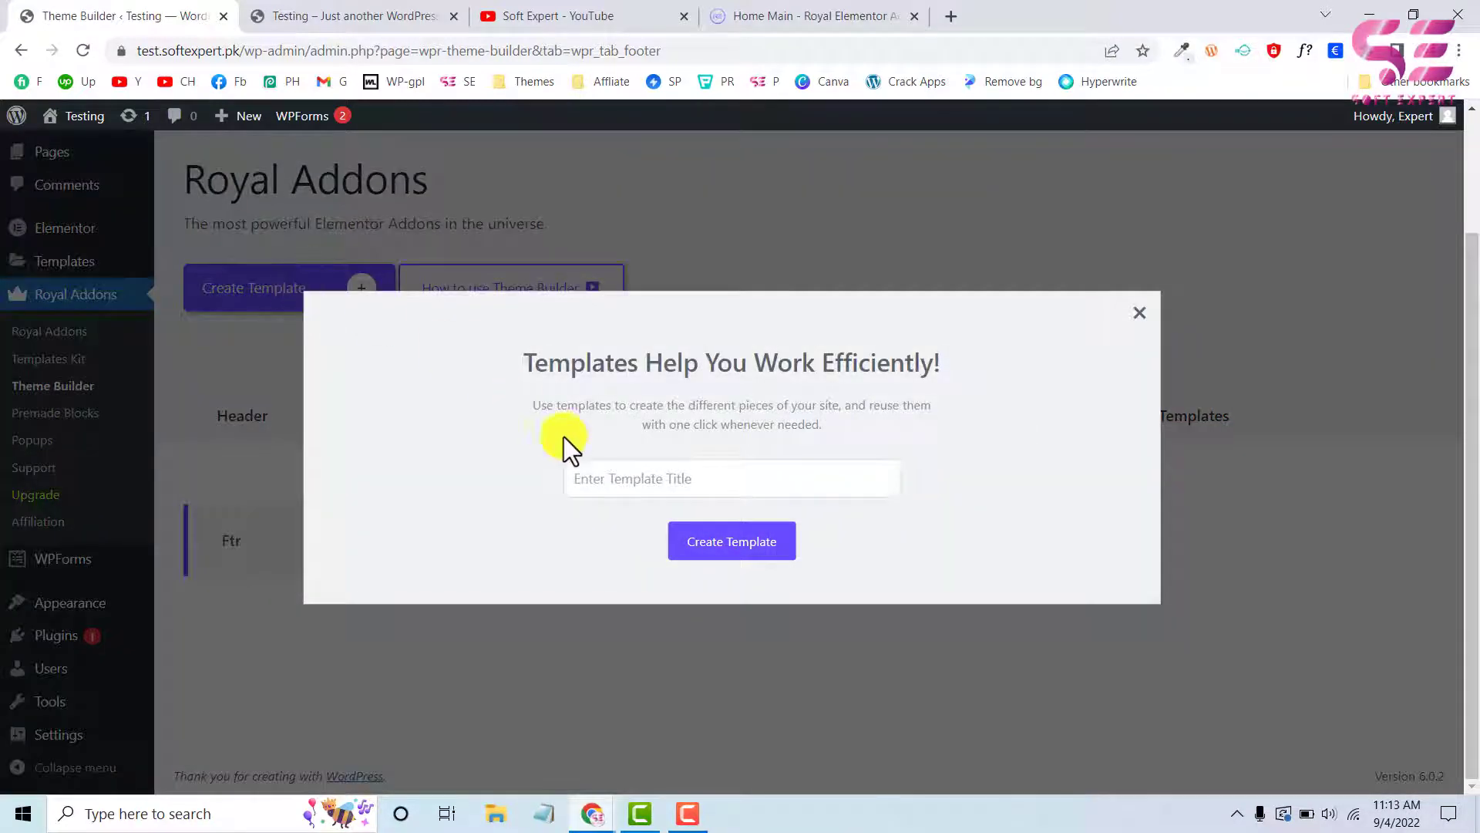
{"action": "left_click", "coordinate": [615, 479]}
{"action": "type", "text": "C"}
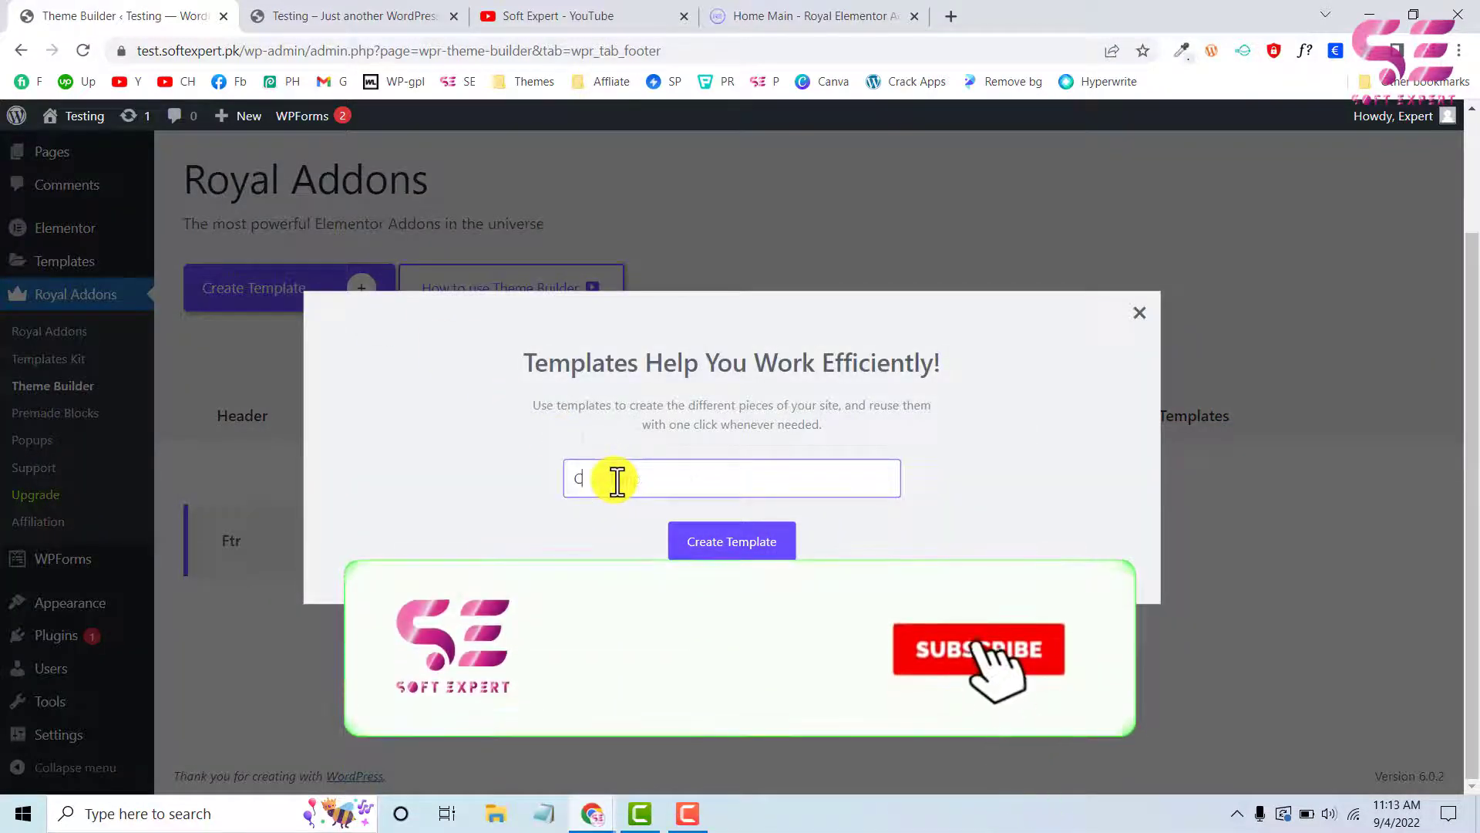
{"action": "type", "text": "ustom"}
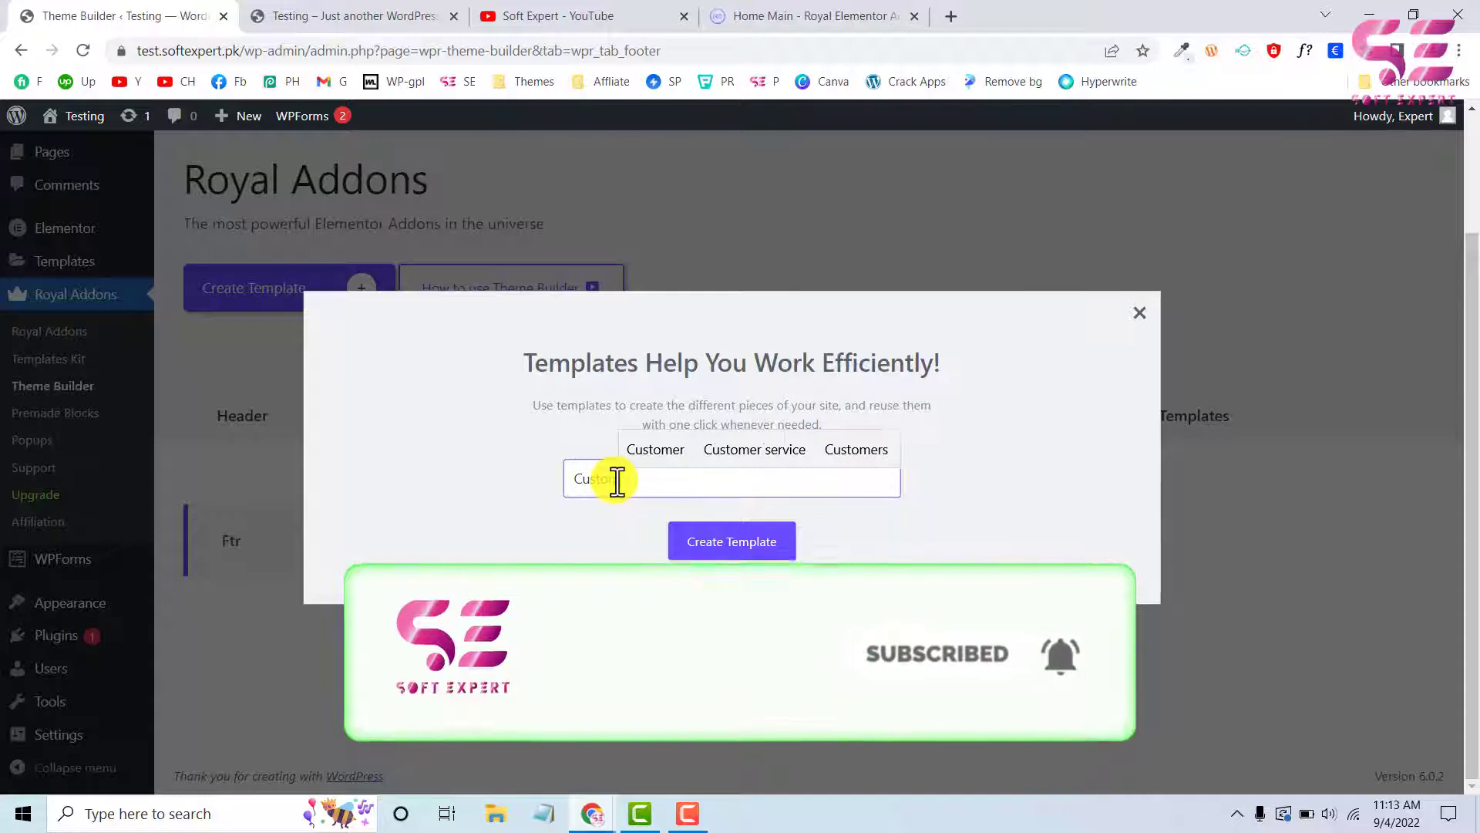
{"action": "type", "text": " footer"}
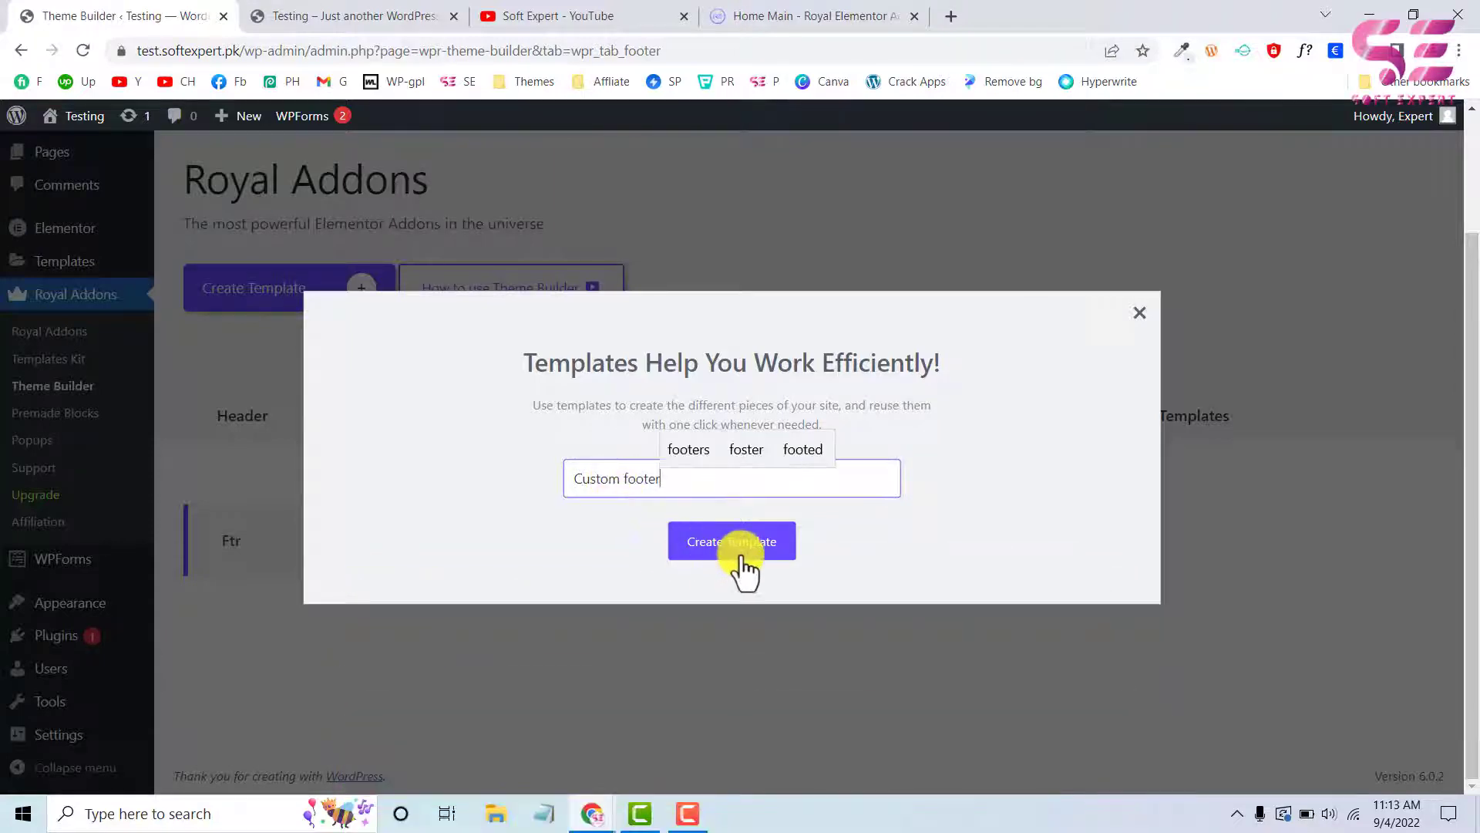
{"action": "left_click", "coordinate": [718, 550]}
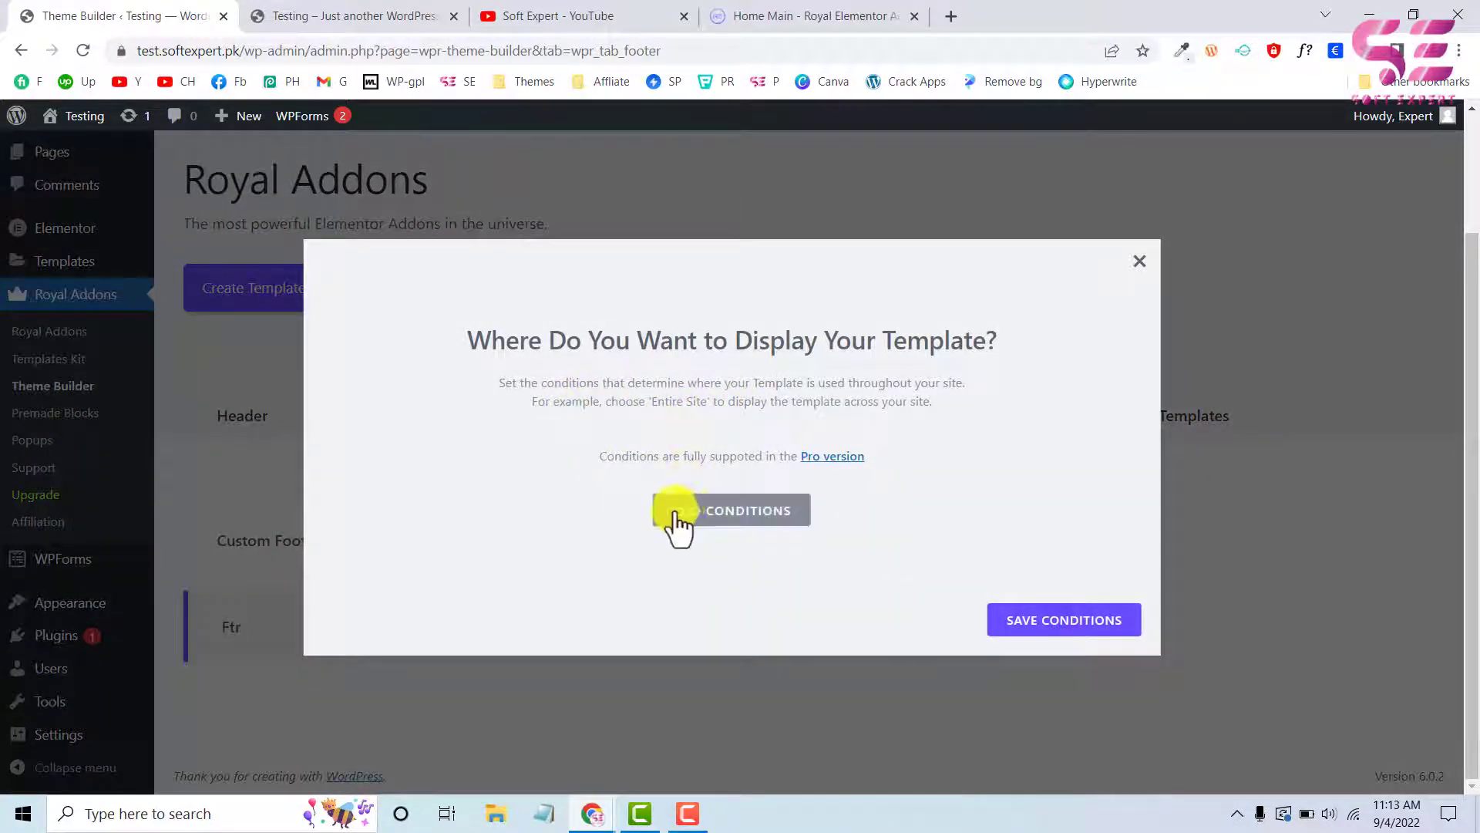
{"action": "left_click", "coordinate": [759, 515]}
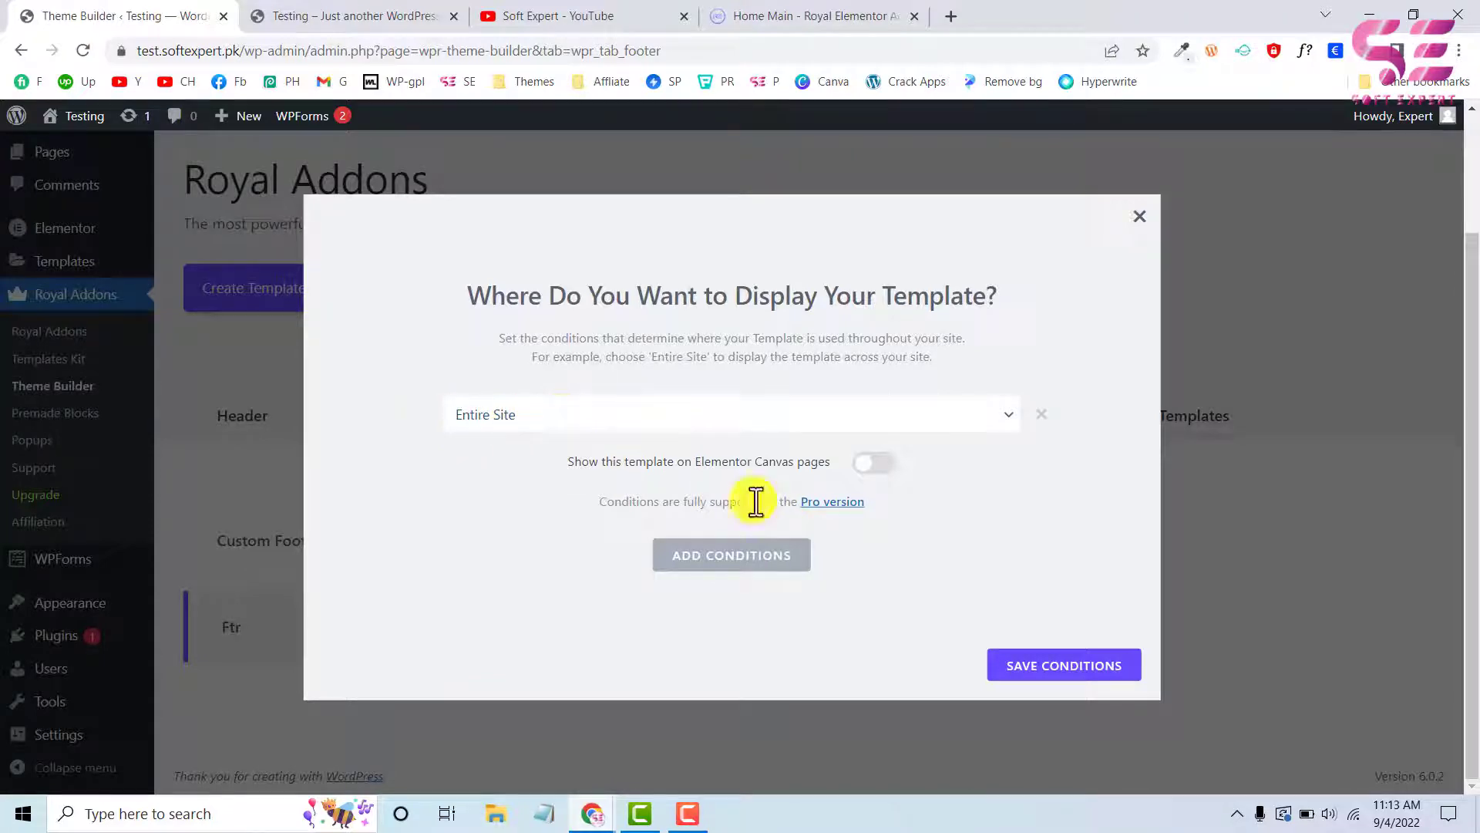
{"action": "left_click", "coordinate": [1055, 667]}
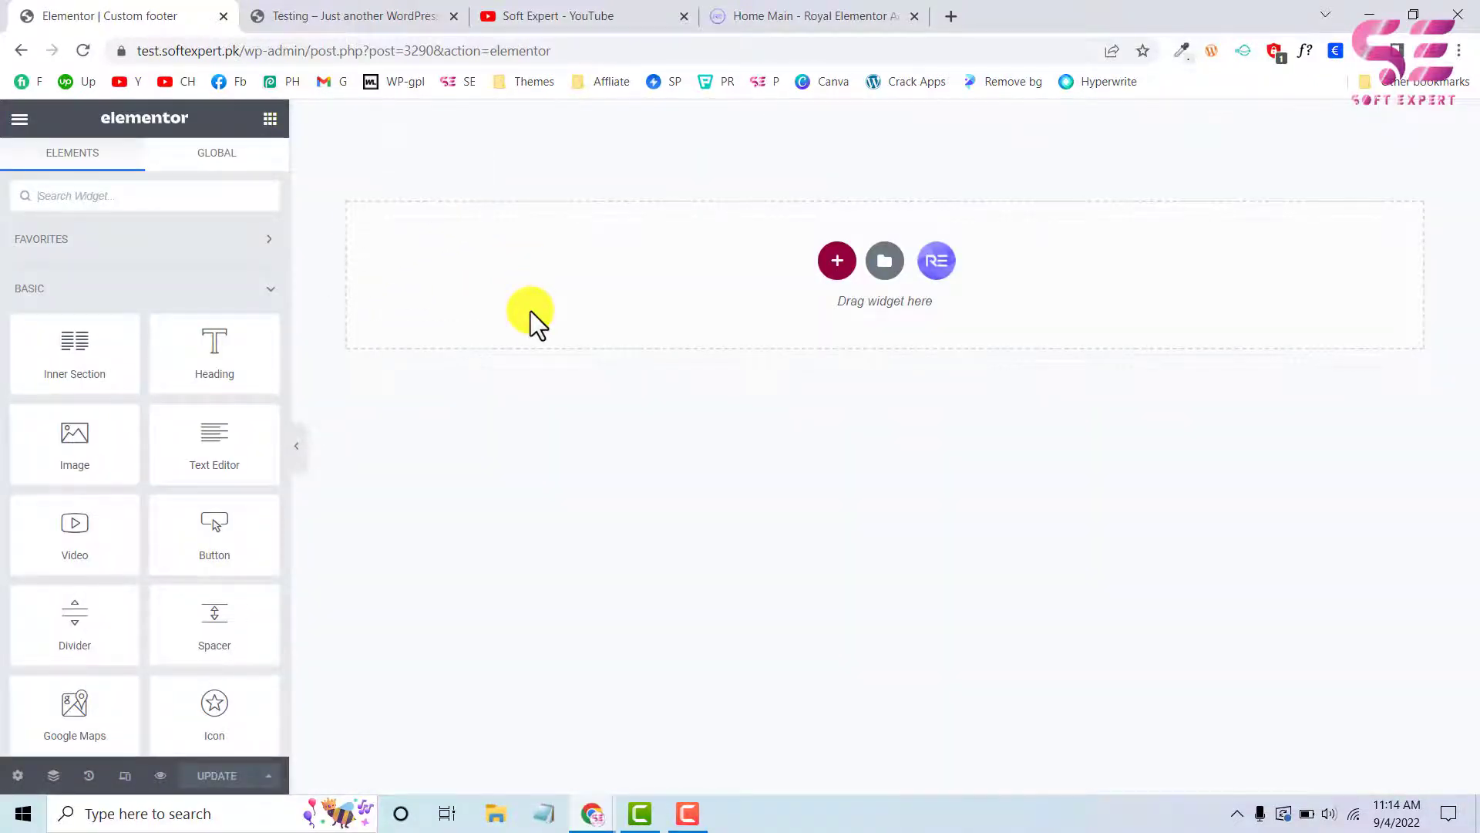
Check the test site's existing footer for reference and add a single-column section to the empty footer template
{"action": "left_click", "coordinate": [367, 20]}
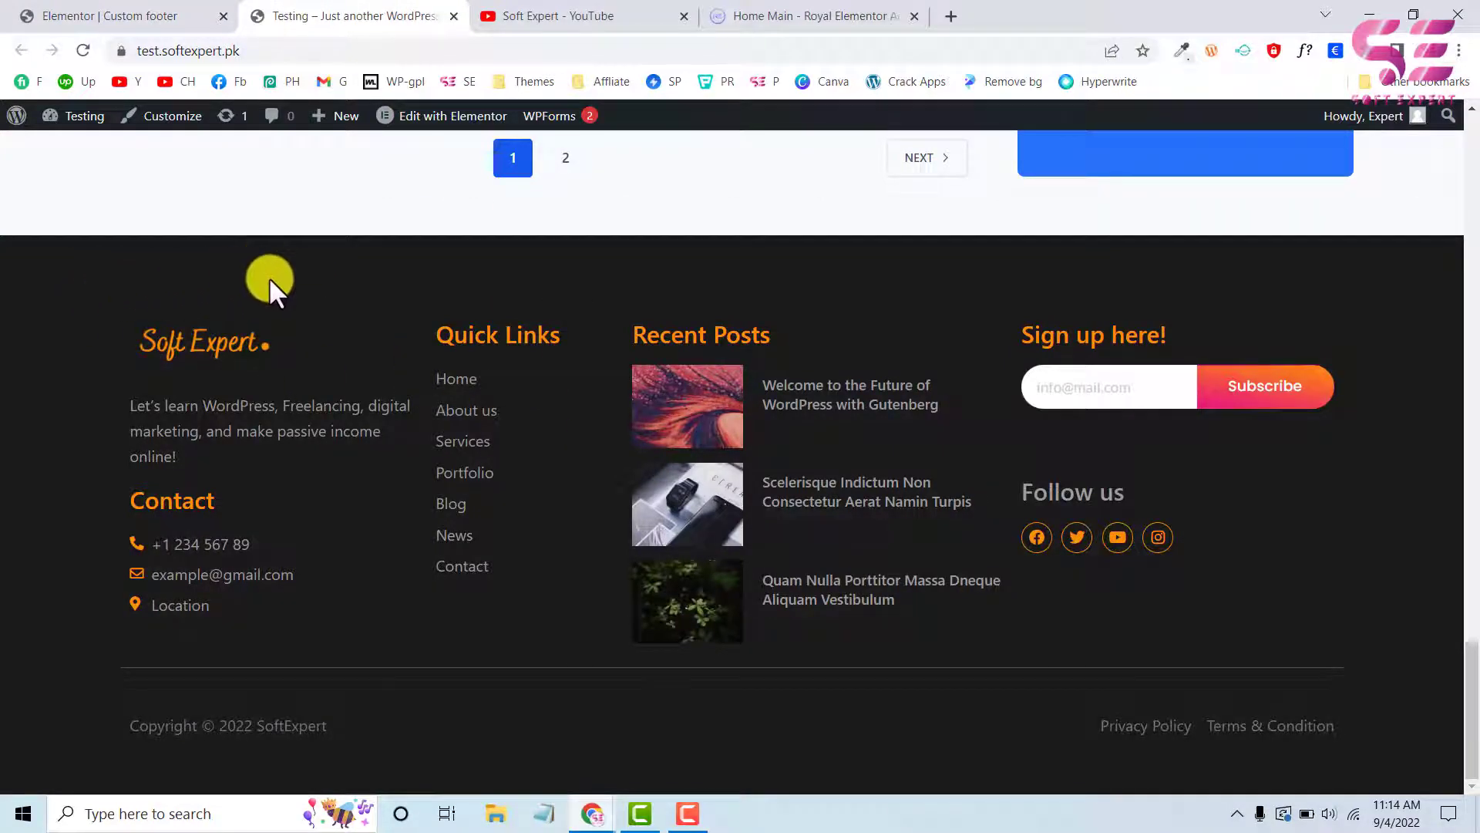
{"action": "left_click", "coordinate": [135, 15]}
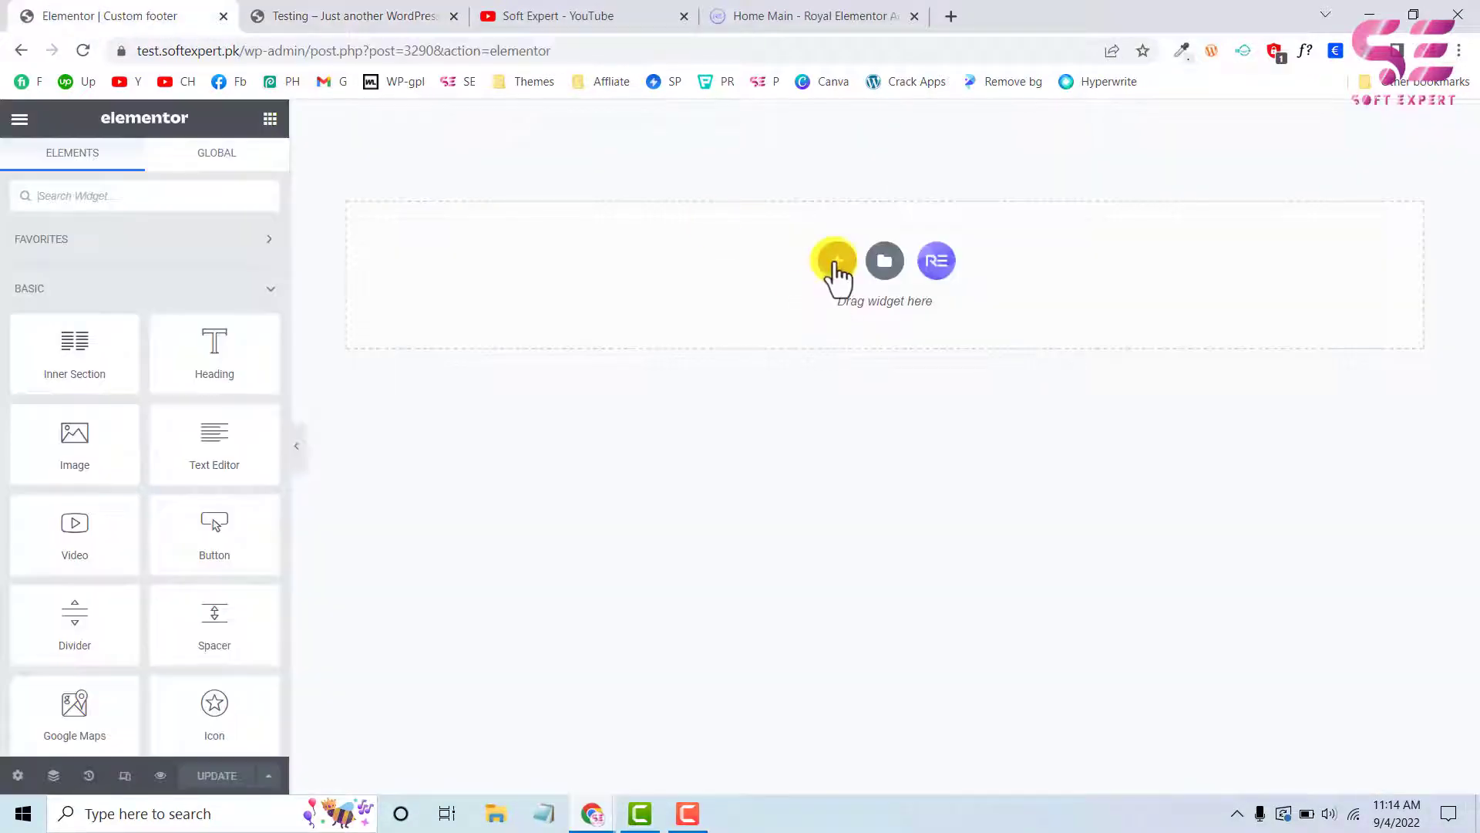
{"action": "left_click", "coordinate": [837, 263]}
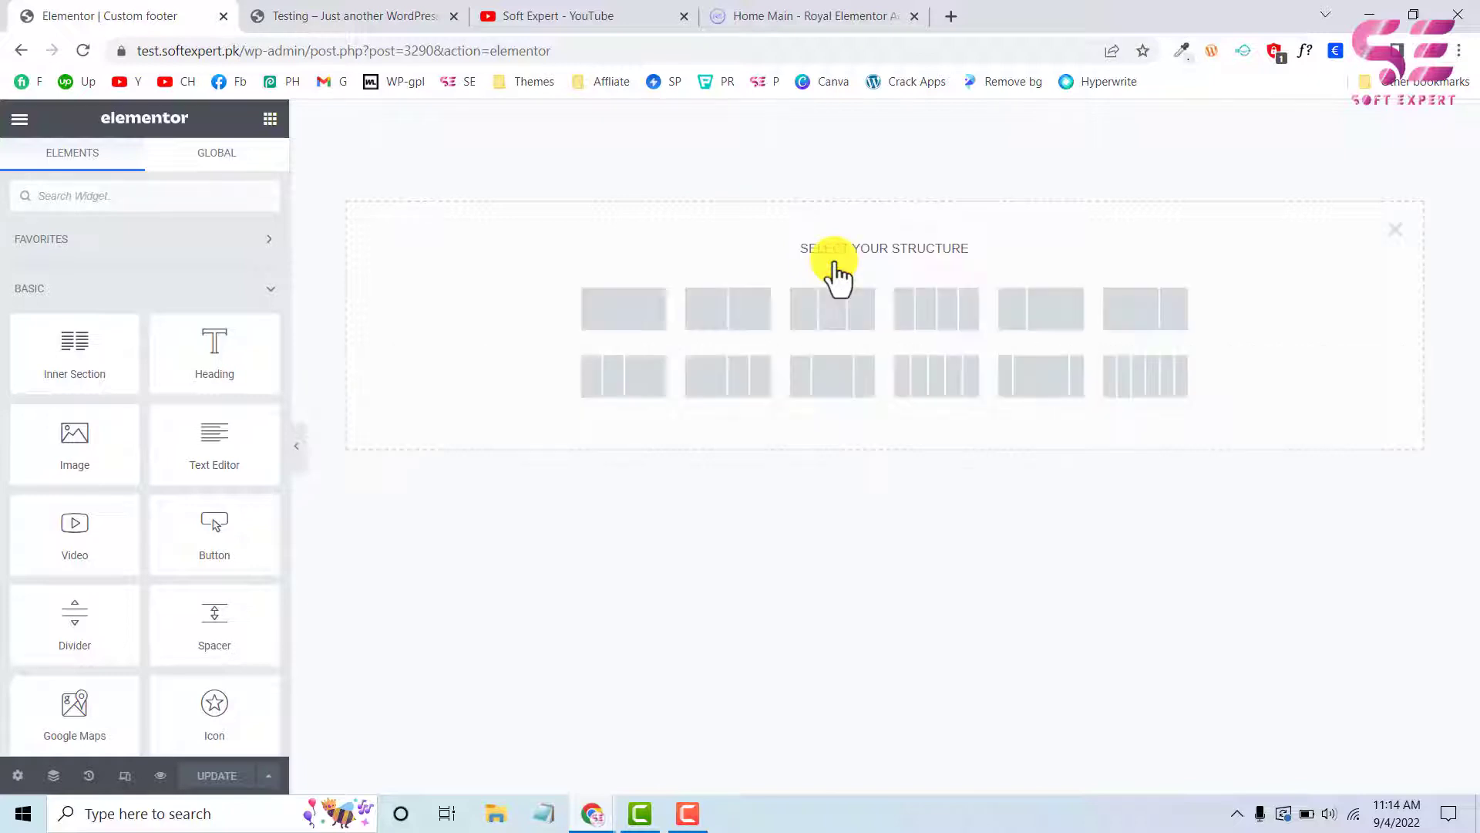
{"action": "left_click", "coordinate": [622, 316]}
Unlink the section's padding values and set the top and bottom padding to 70 px
{"action": "left_click", "coordinate": [245, 181]}
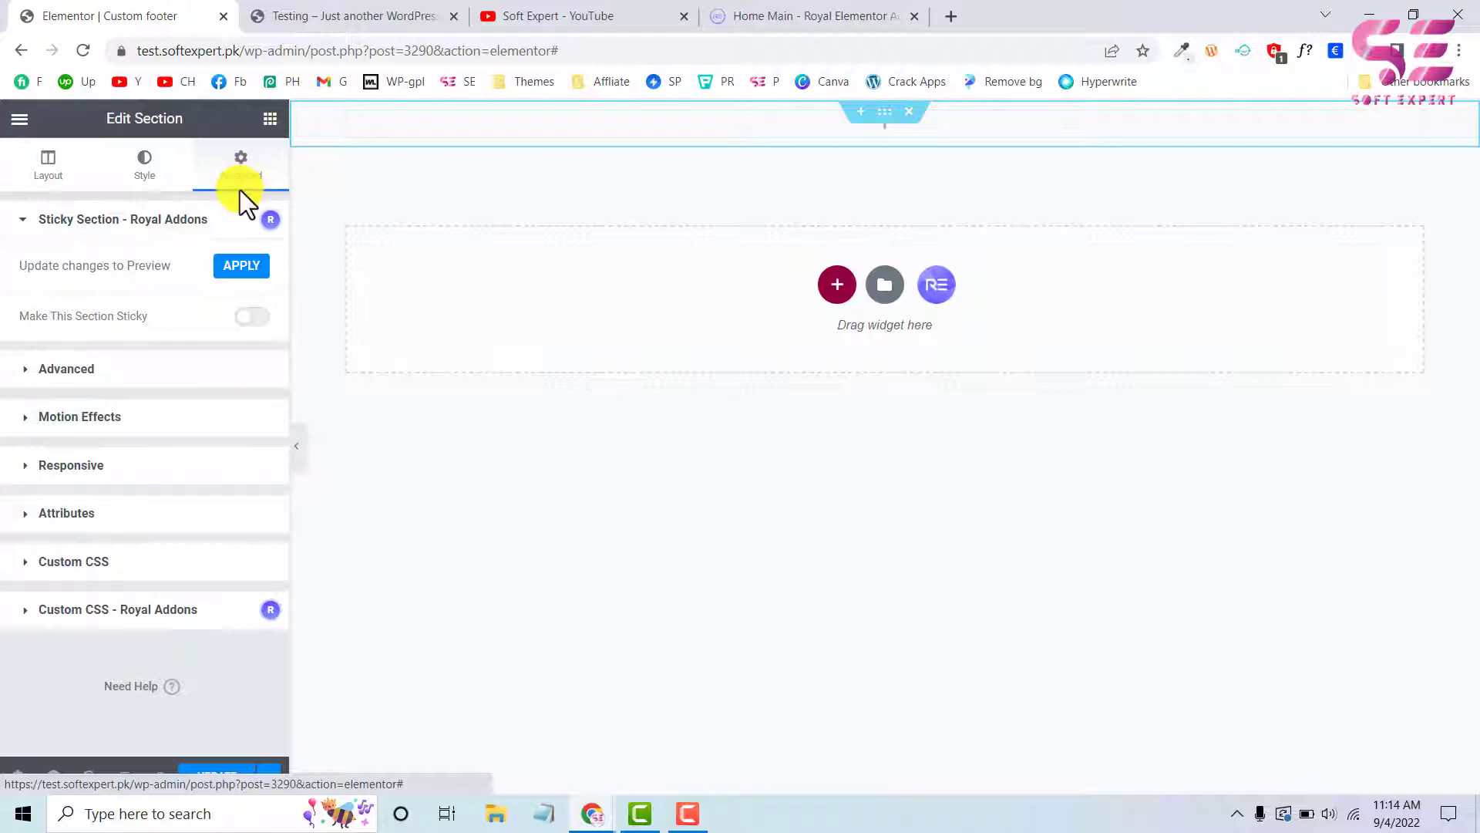
{"action": "left_click", "coordinate": [131, 370]}
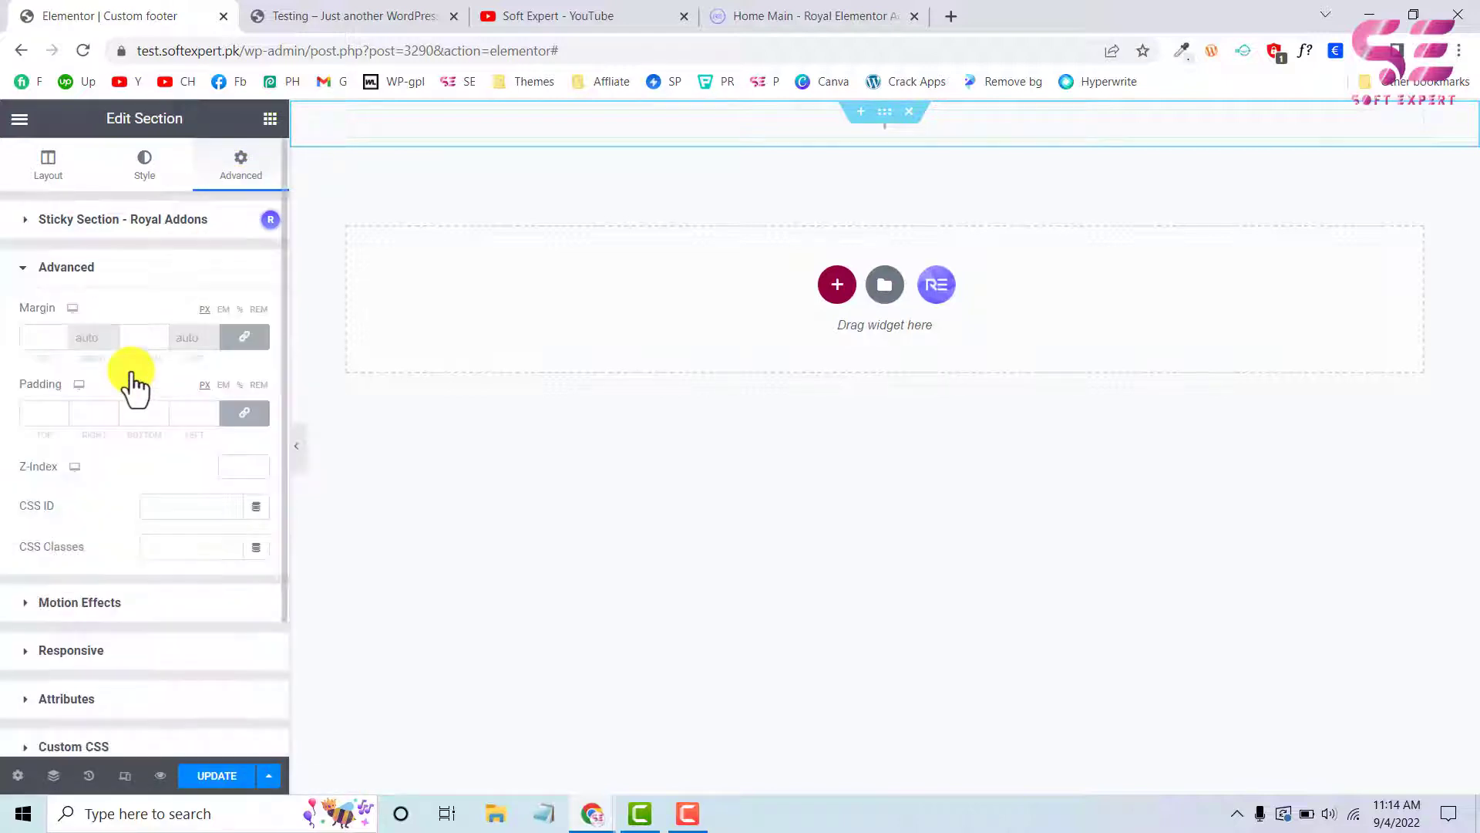
{"action": "left_click", "coordinate": [228, 417]}
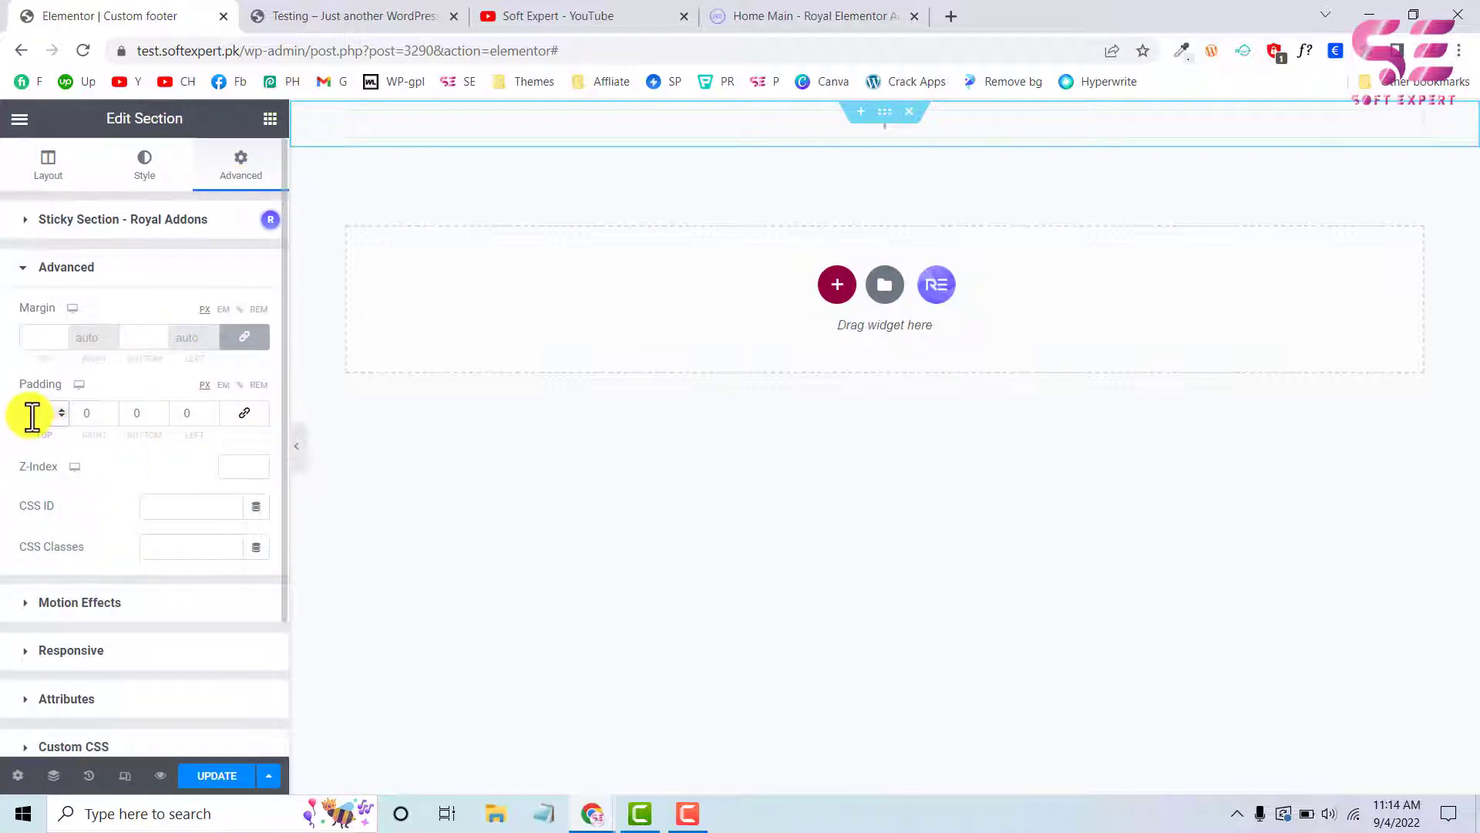
{"action": "left_click", "coordinate": [32, 416]}
{"action": "type", "text": "70"}
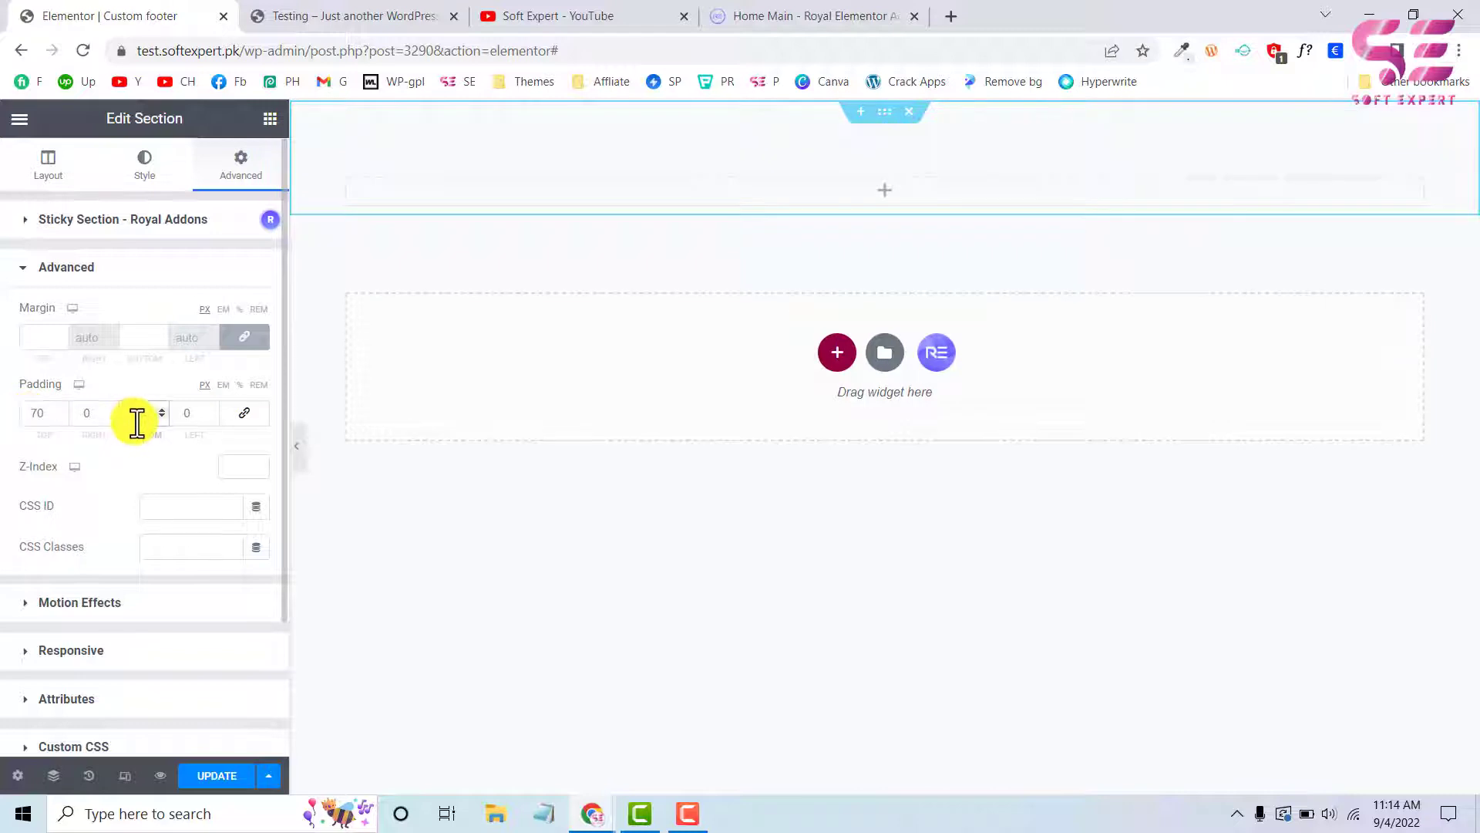
{"action": "left_click", "coordinate": [138, 421]}
{"action": "type", "text": "70"}
Sample the dark background colour of the test site's footer with the page color picker and return to the template
{"action": "left_click", "coordinate": [339, 16]}
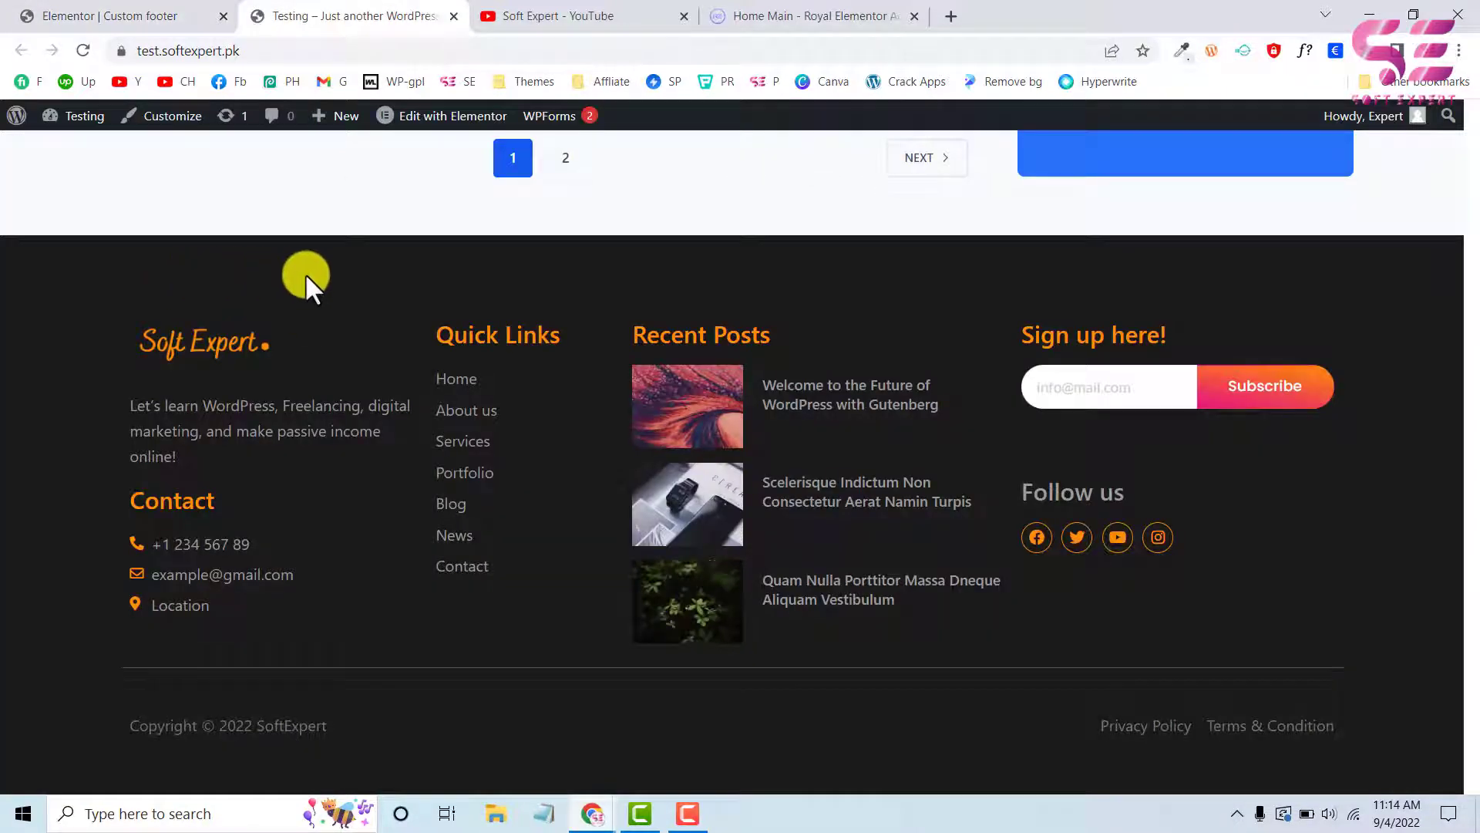
{"action": "left_click", "coordinate": [1183, 53]}
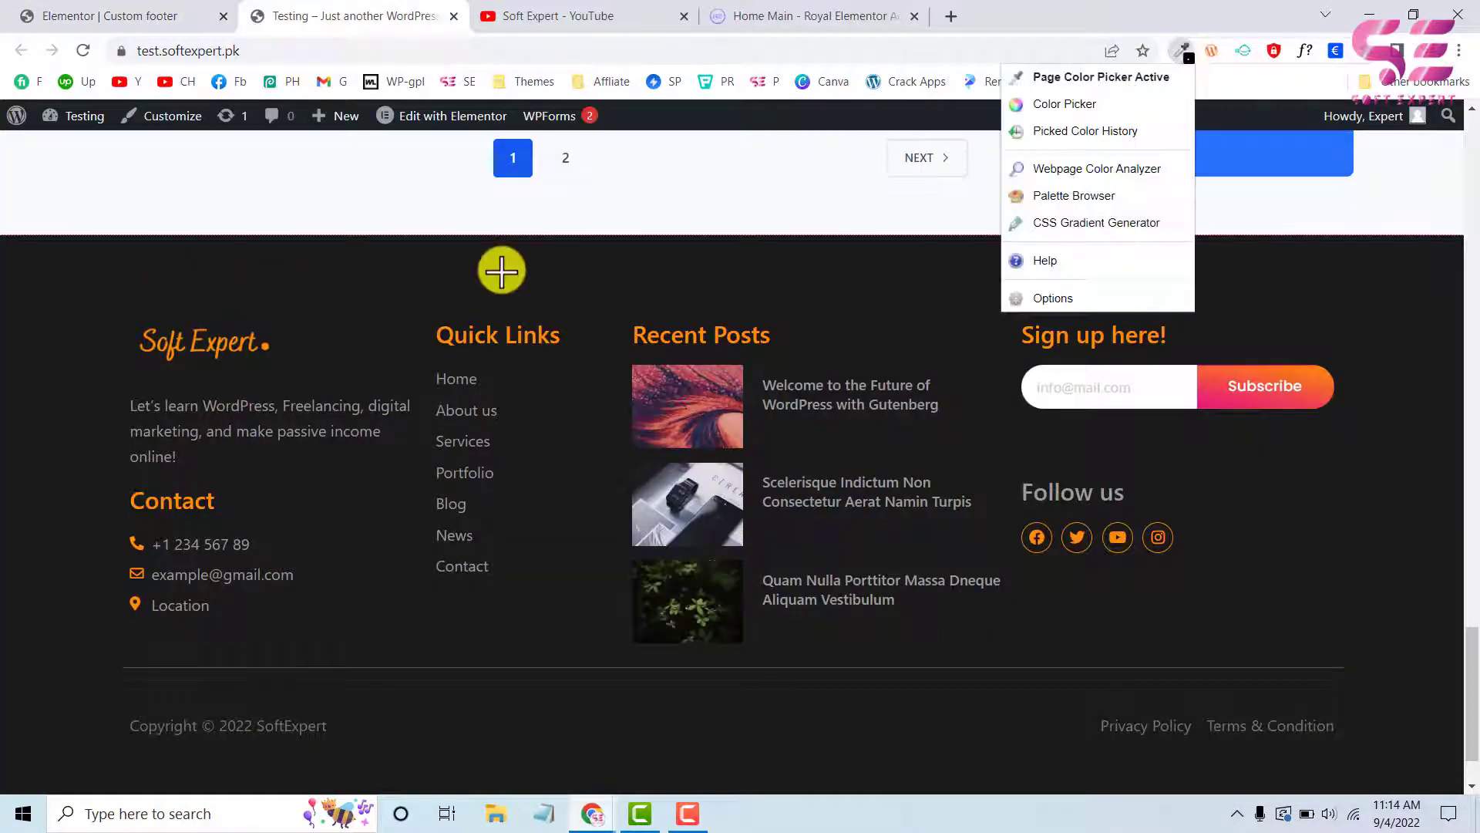
{"action": "left_click", "coordinate": [501, 270]}
{"action": "left_click", "coordinate": [163, 14]}
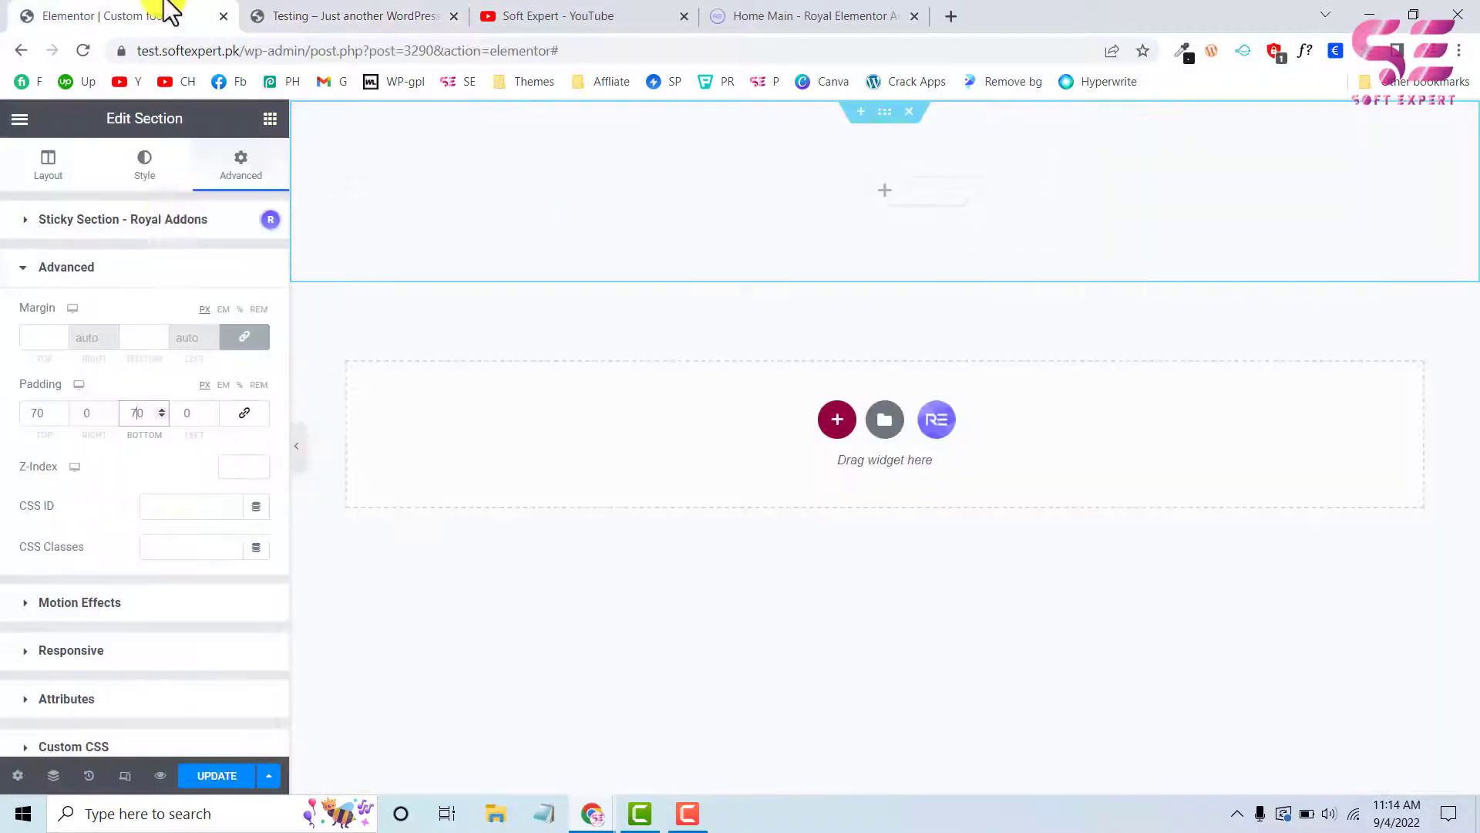
Give the footer section a classic background with the sampled dark colour #1B1B1B
{"action": "left_click", "coordinate": [129, 177]}
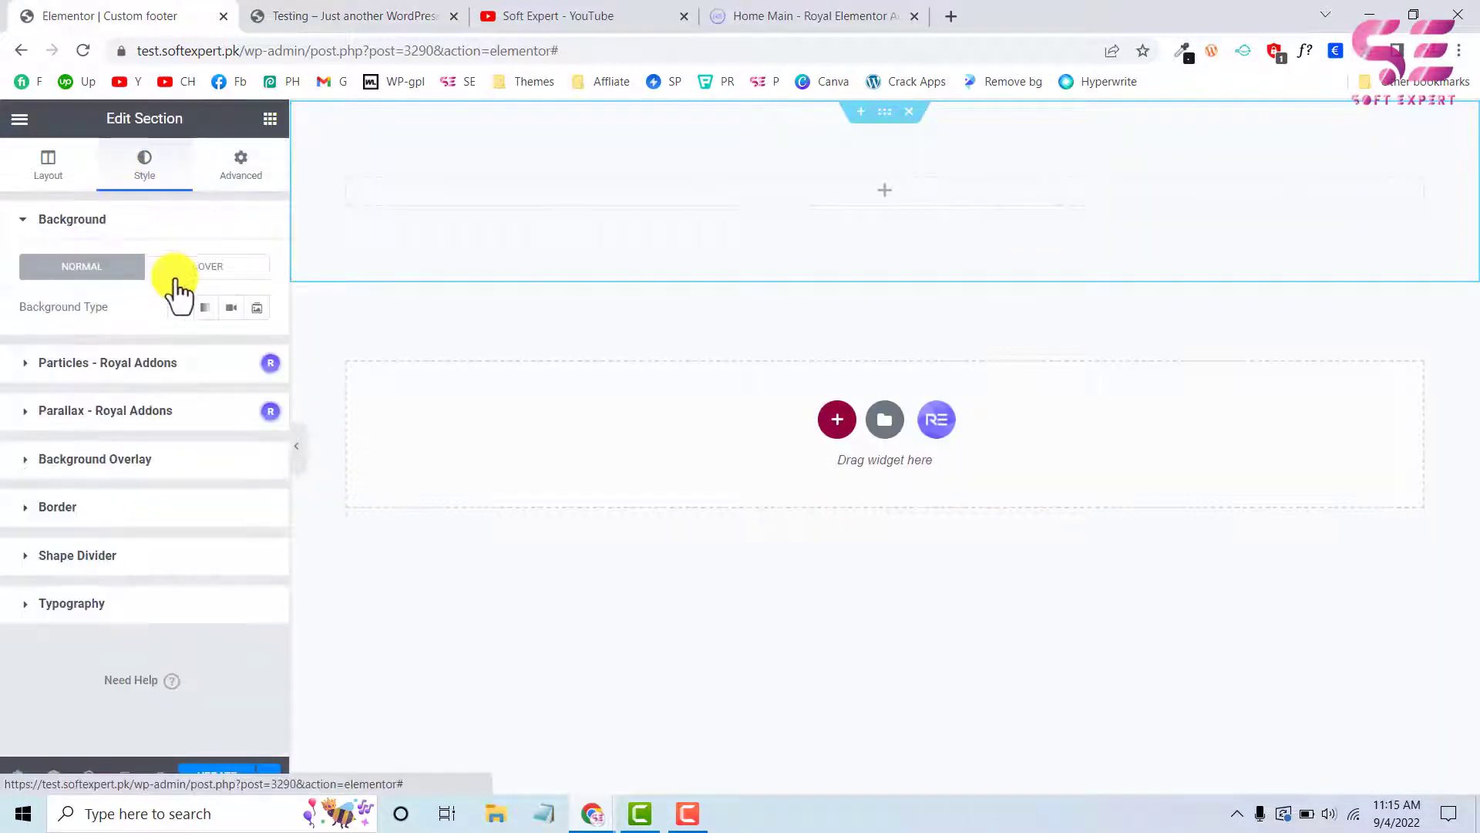
{"action": "left_click", "coordinate": [179, 308]}
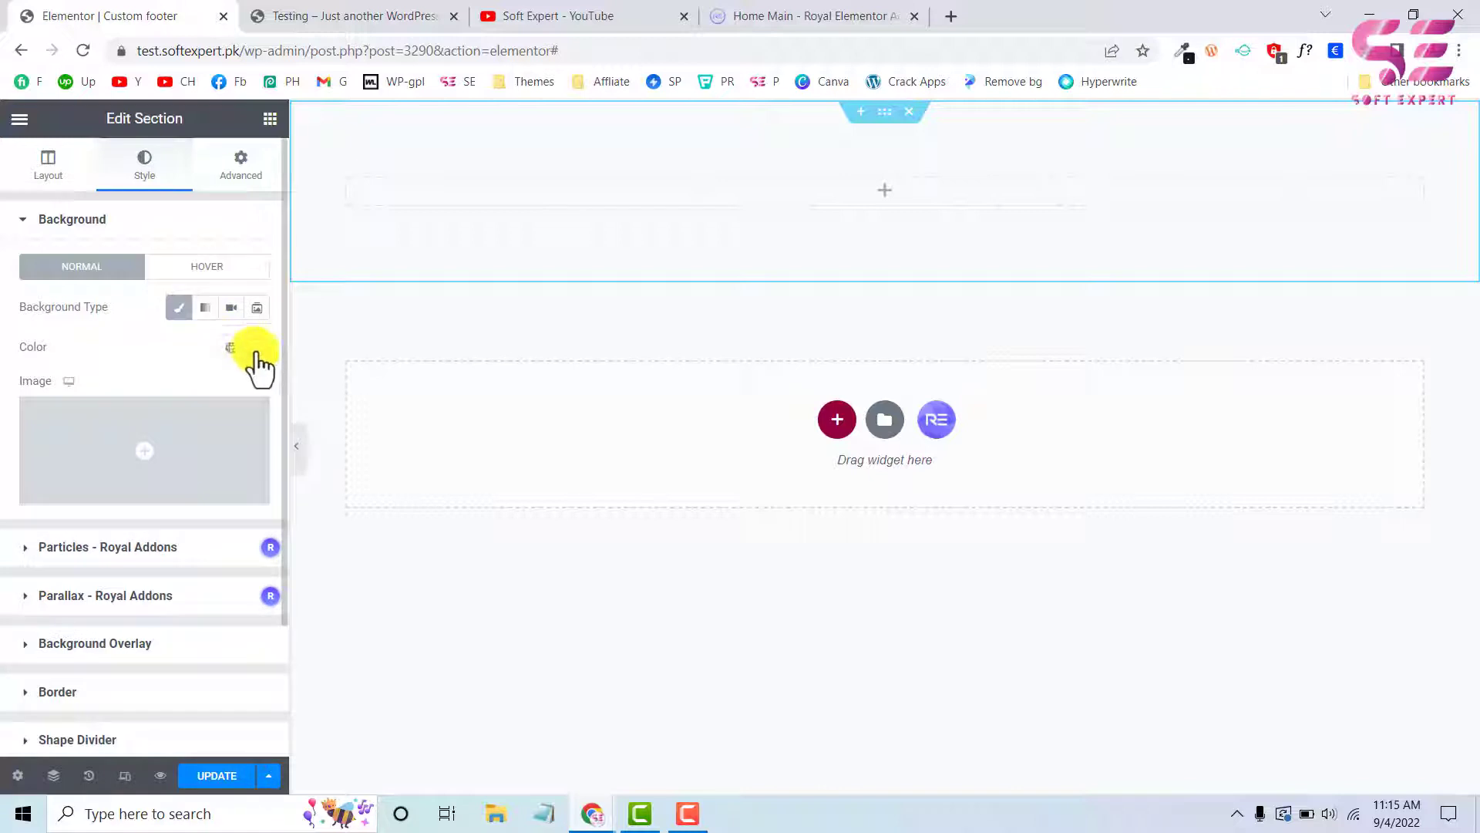
{"action": "left_click", "coordinate": [257, 347]}
{"action": "key", "text": "ctrl+v"}
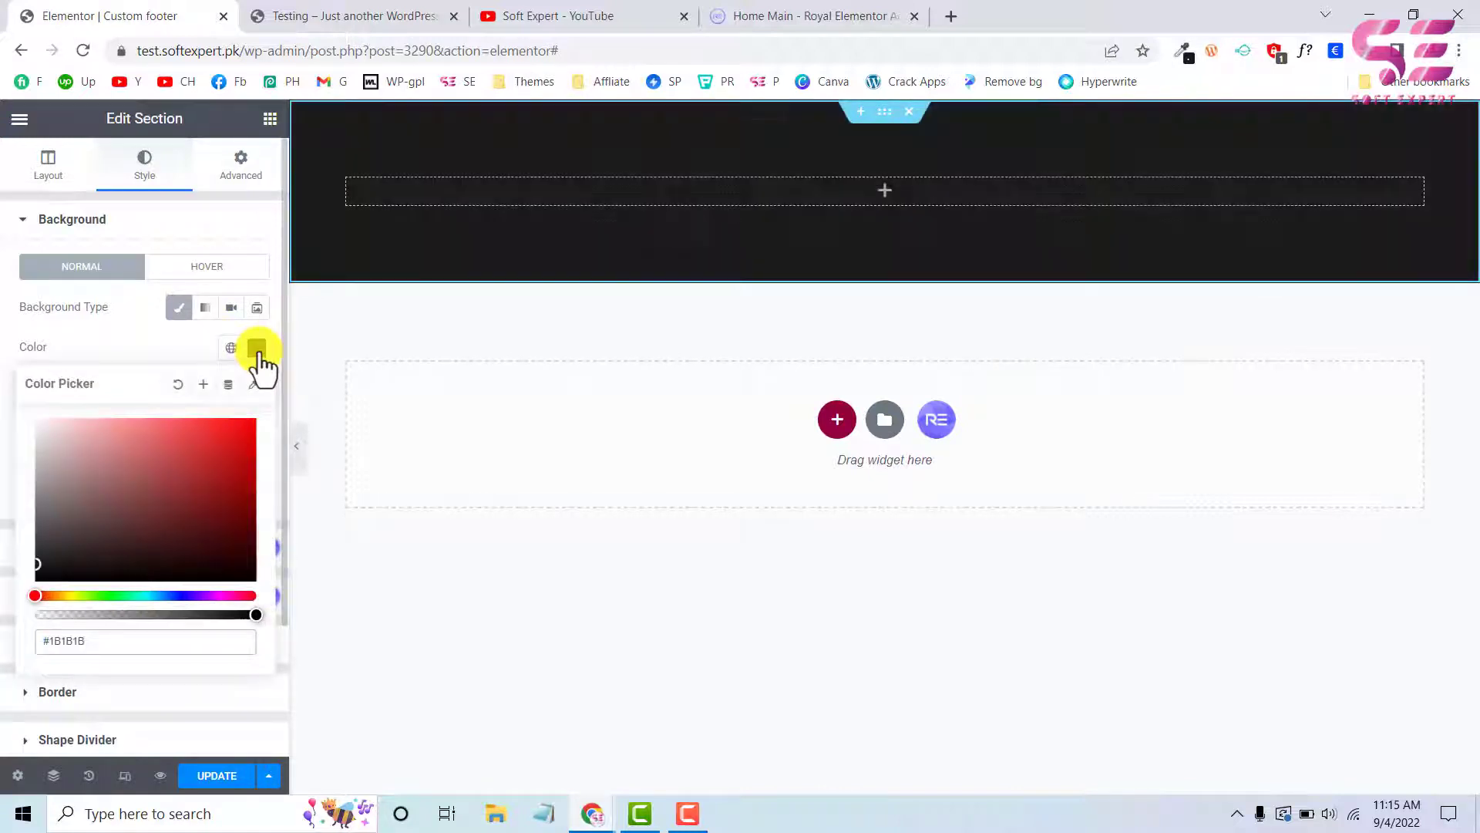
{"action": "left_click", "coordinate": [171, 343]}
Check the test site's footer layout for reference and add an inner section inside the dark footer section
{"action": "left_click", "coordinate": [354, 16]}
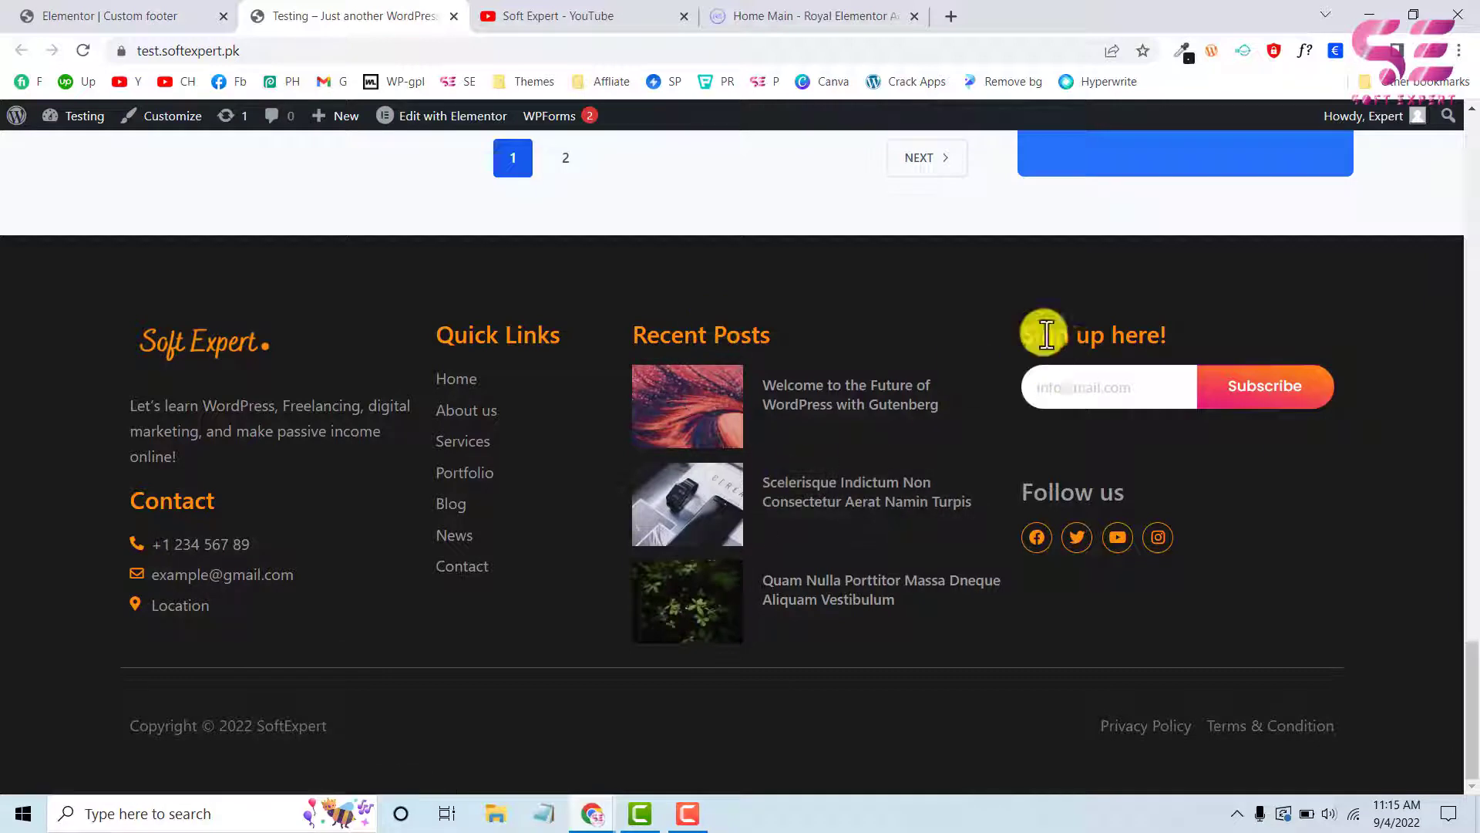
{"action": "left_click", "coordinate": [165, 12]}
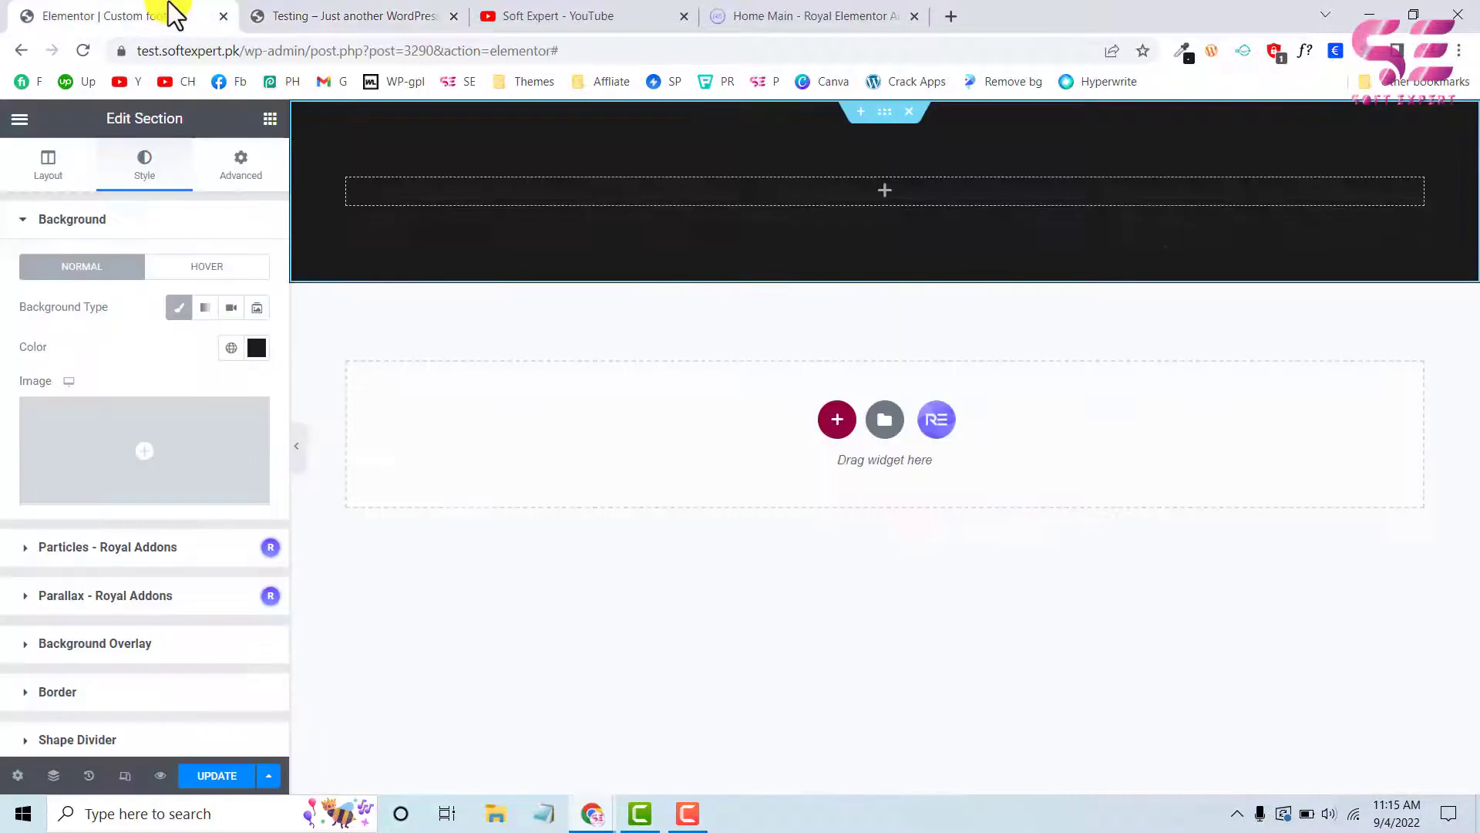
{"action": "left_click", "coordinate": [270, 118]}
{"action": "left_click_drag", "start_coordinate": [93, 344], "coordinate": [413, 198]}
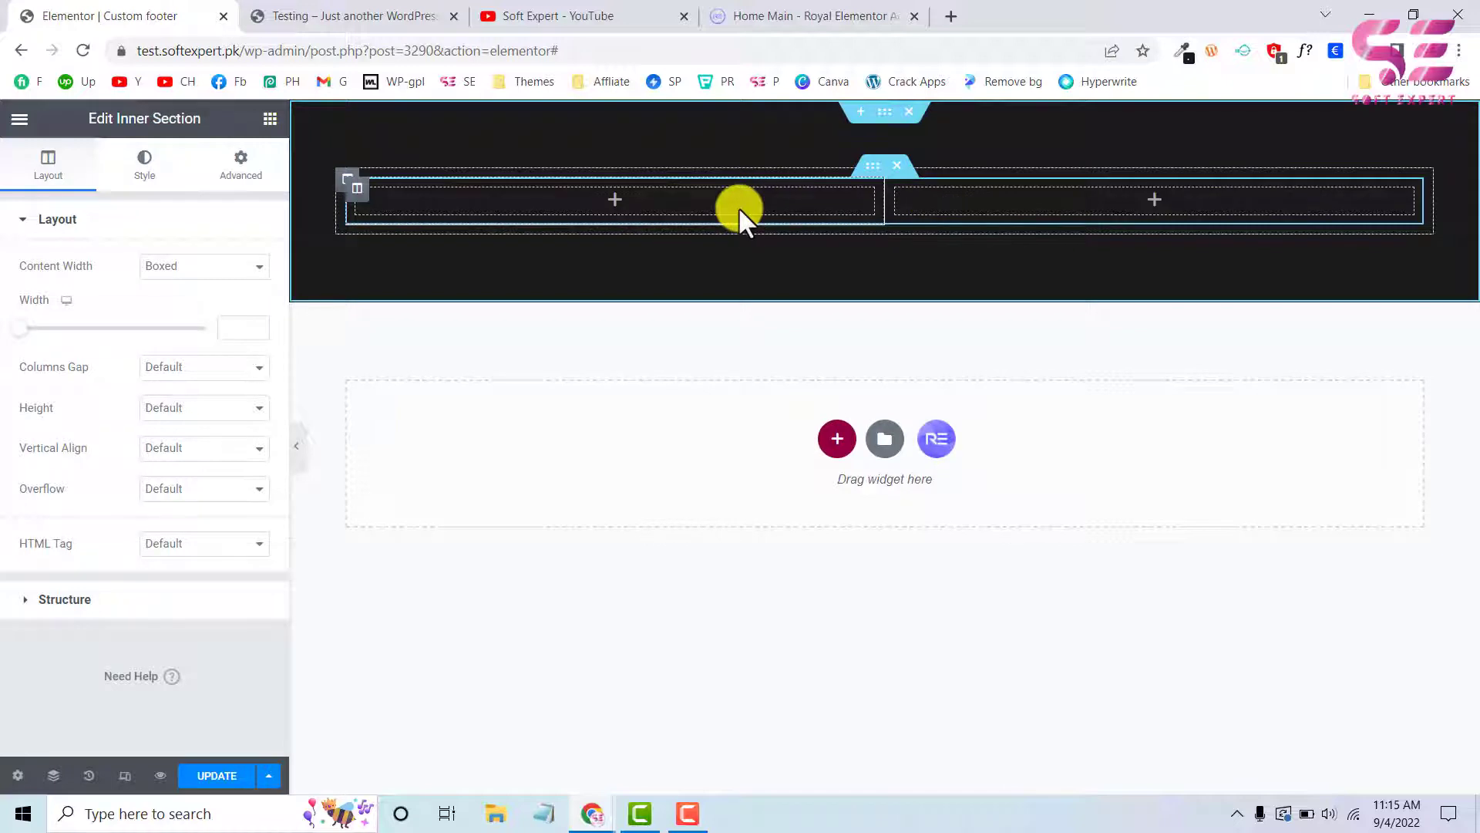
Check the reference footer's logo, find the Logo widget and place it in the inner section's first column
{"action": "left_click", "coordinate": [354, 13]}
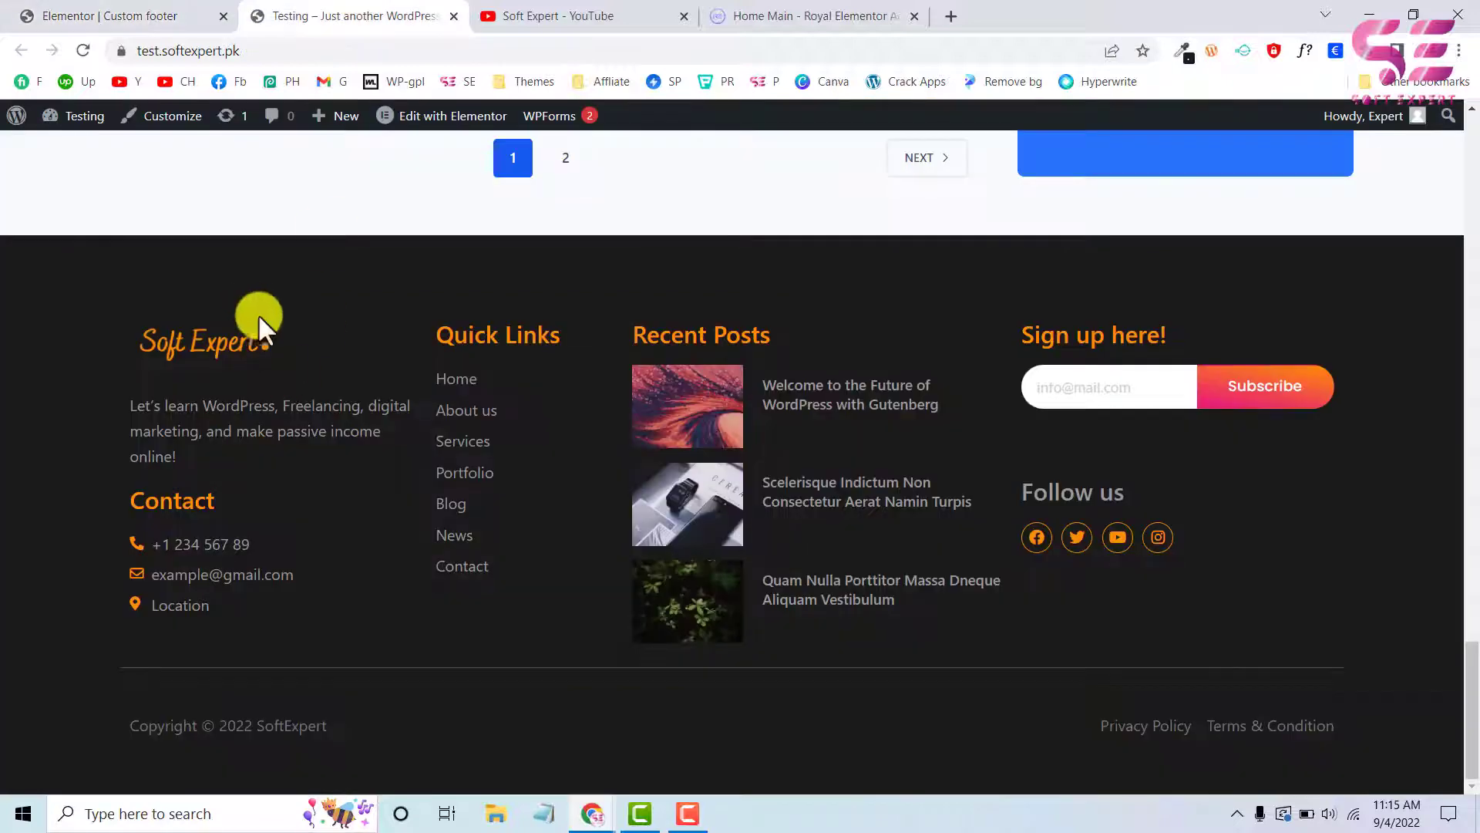
{"action": "left_click", "coordinate": [149, 12]}
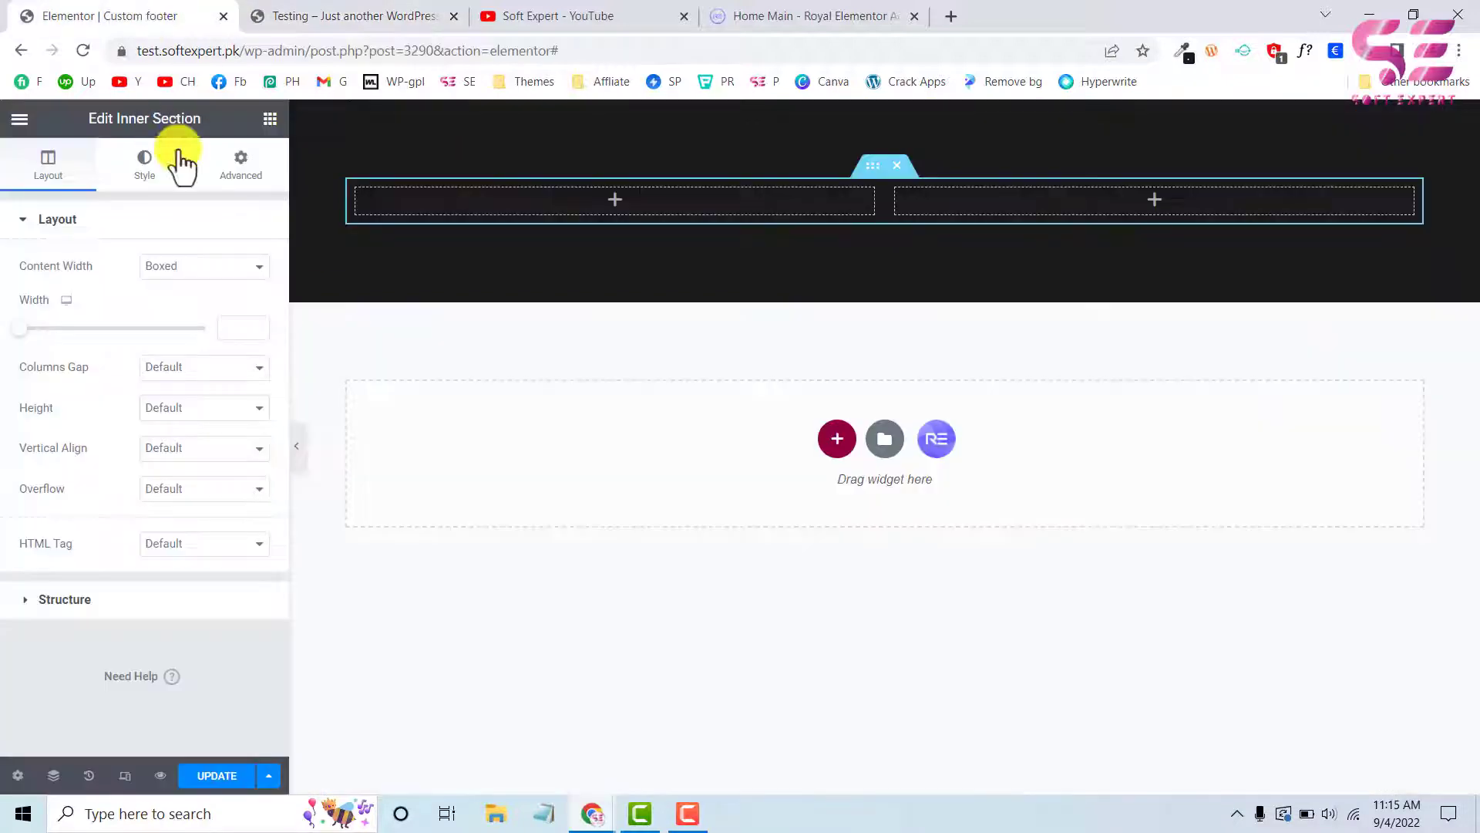
{"action": "left_click", "coordinate": [270, 118]}
{"action": "type", "text": "logo"}
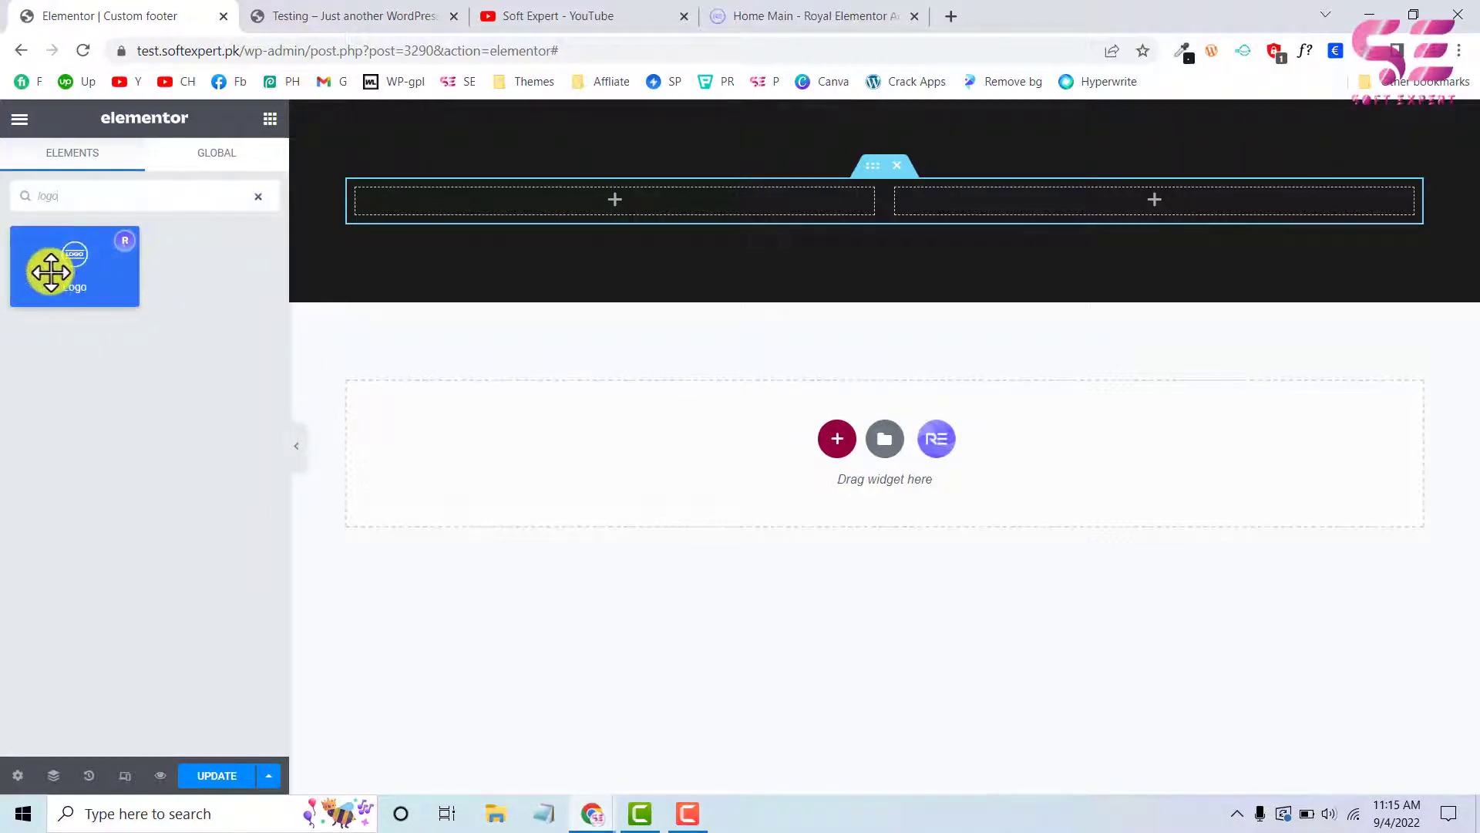
{"action": "left_click_drag", "start_coordinate": [63, 276], "coordinate": [390, 205]}
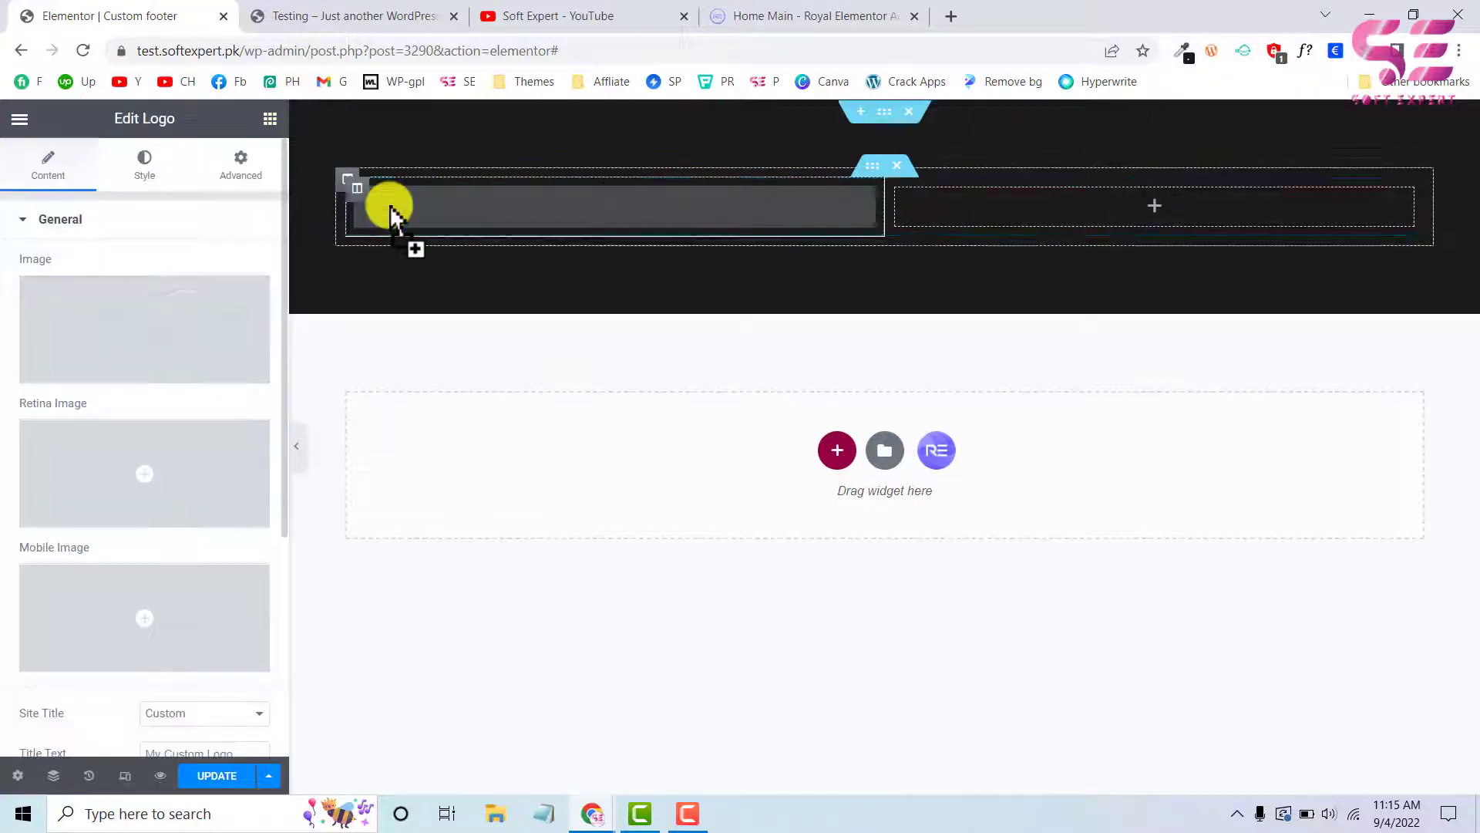
Set the logo widget's image to the orange Soft Expert logo, Black-Modern-Simple-Restaurant-Initials-Logo-2.png, from the media library
{"action": "left_click", "coordinate": [154, 334]}
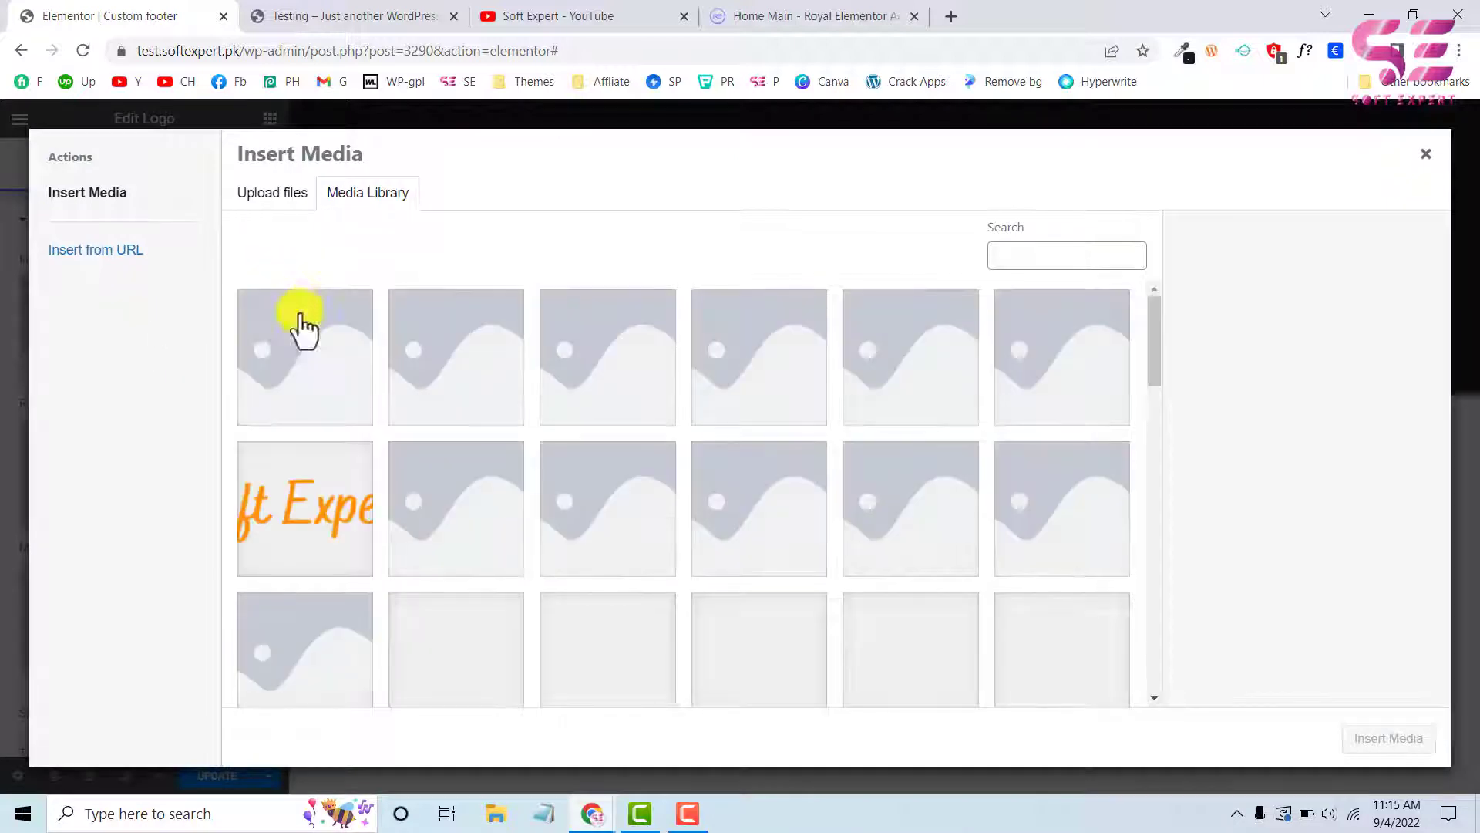
{"action": "left_click", "coordinate": [307, 503]}
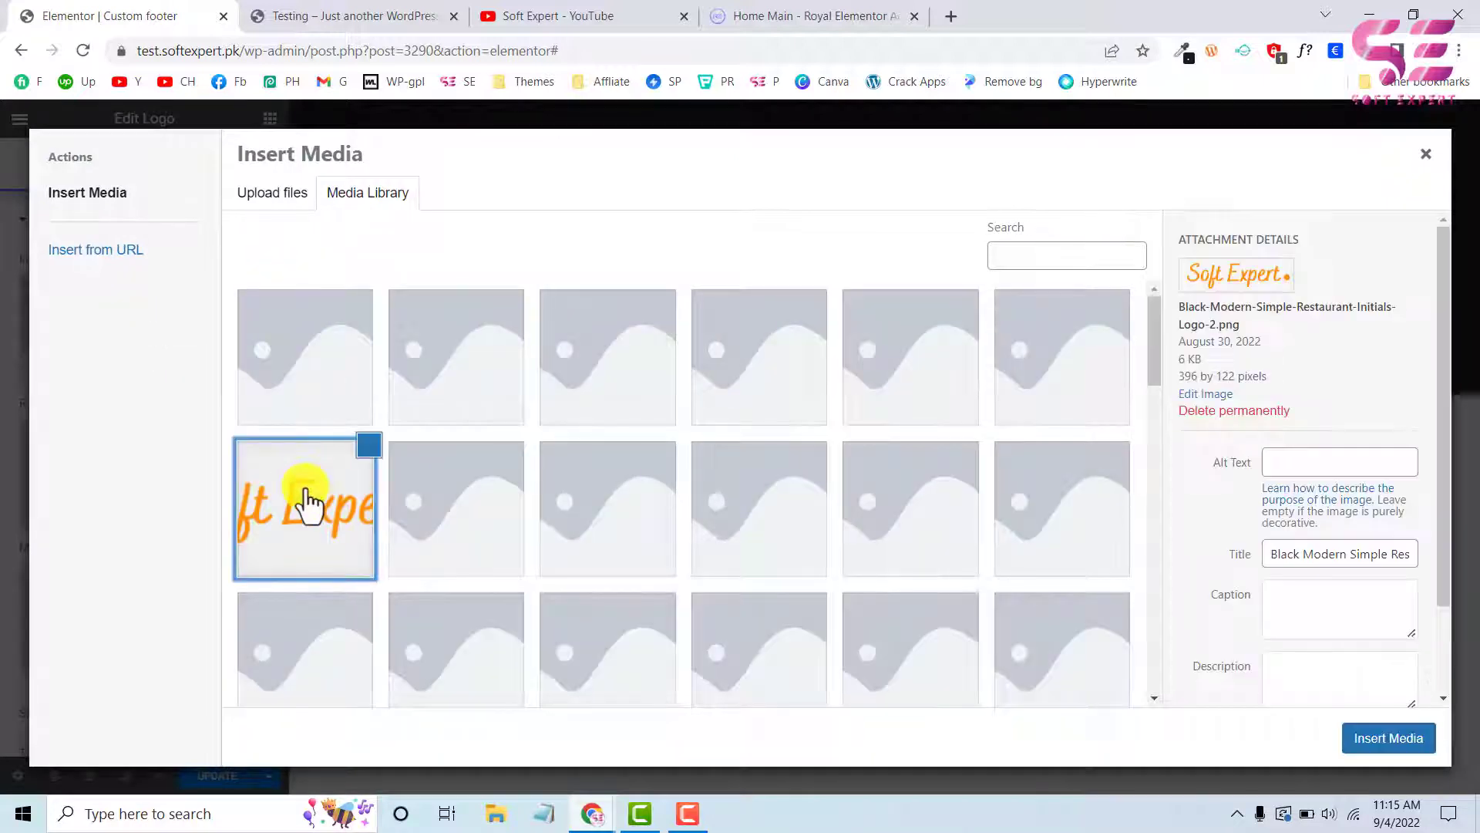
{"action": "left_click", "coordinate": [1368, 748]}
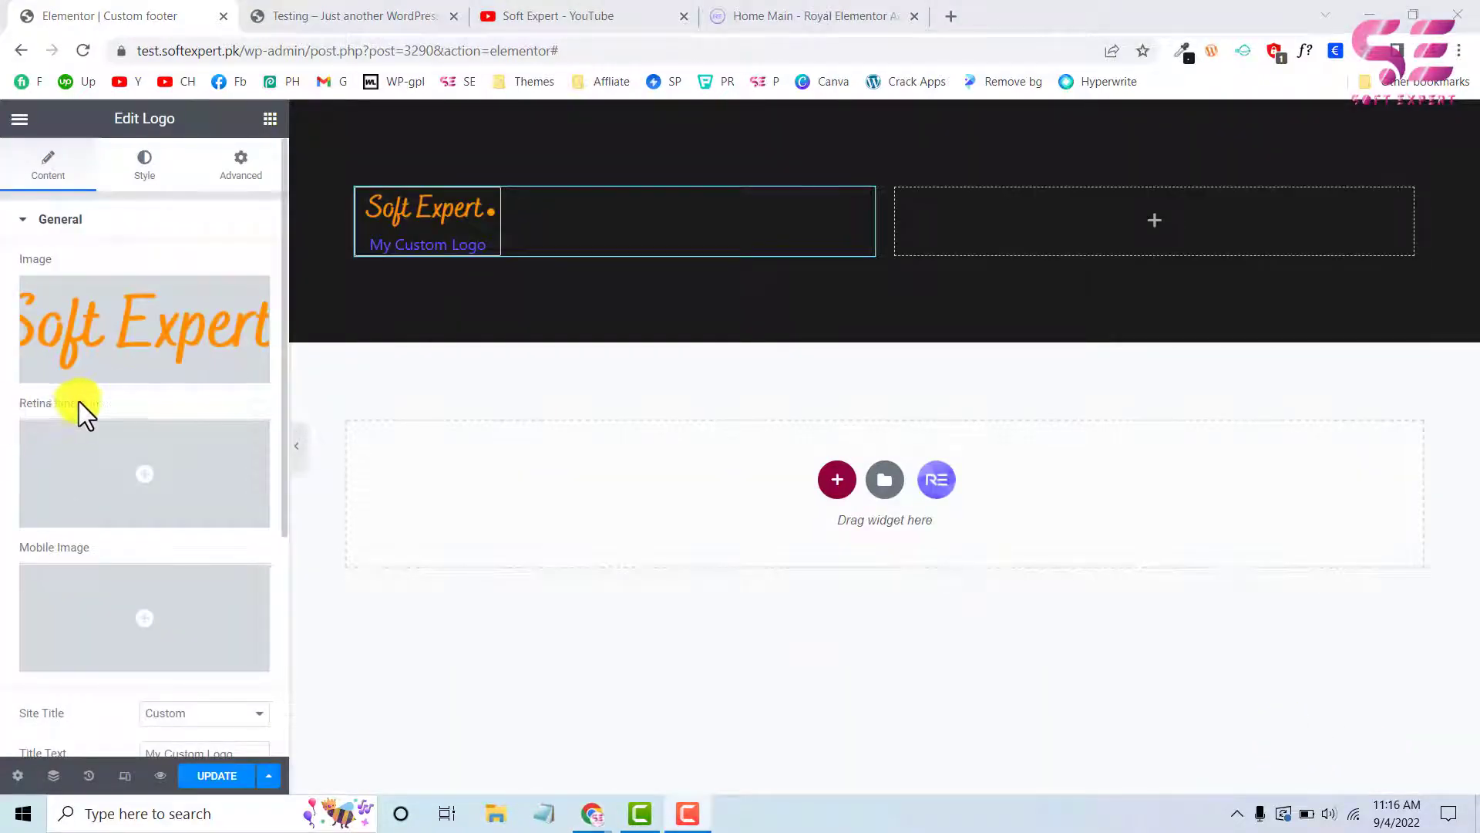
Set the logo widget's site title to None and its alignment to left
{"action": "scroll", "coordinate": [142, 563], "scroll_direction": "down", "scroll_amount": 4}
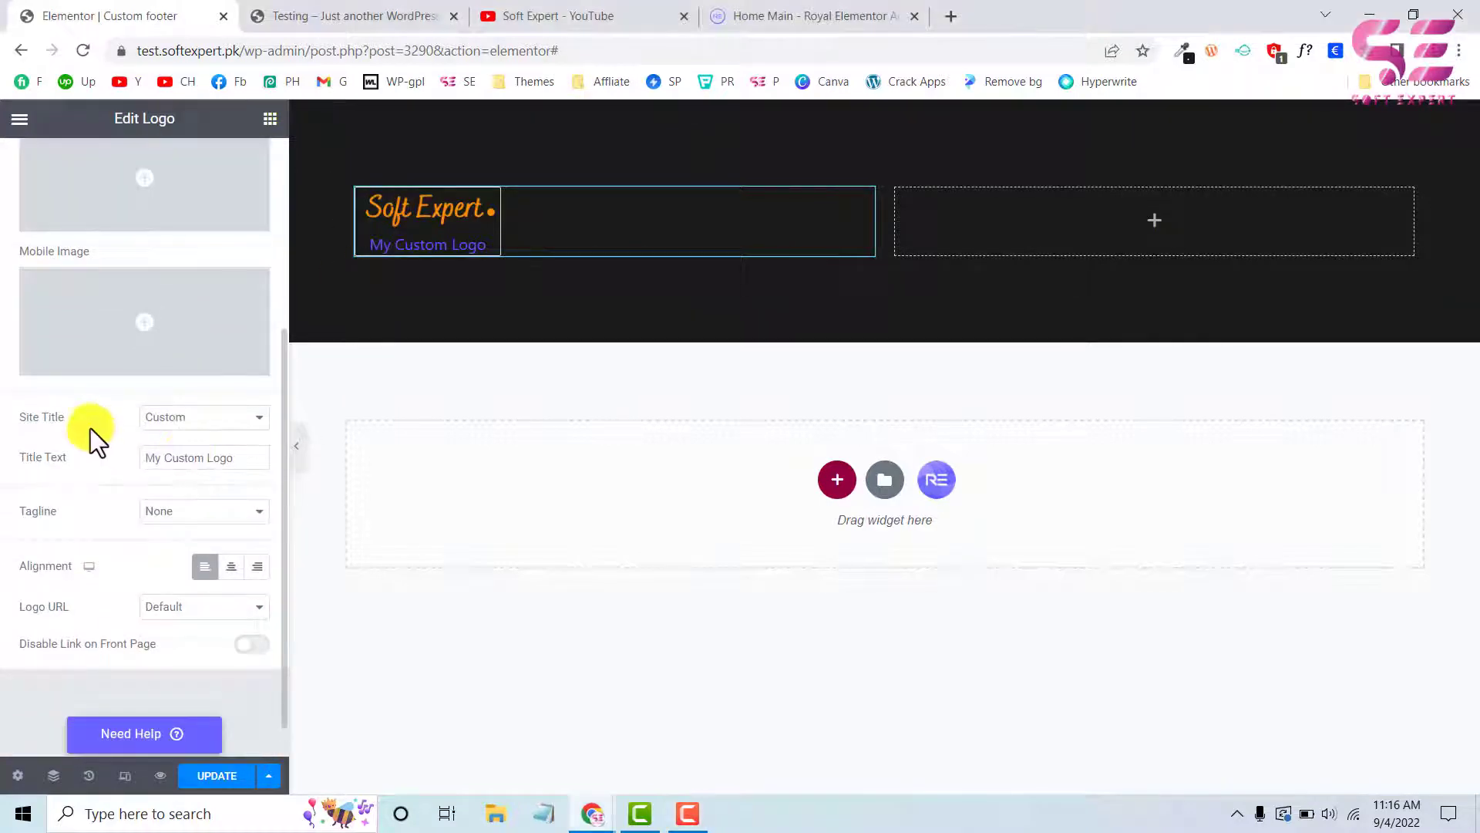
{"action": "left_click", "coordinate": [213, 463]}
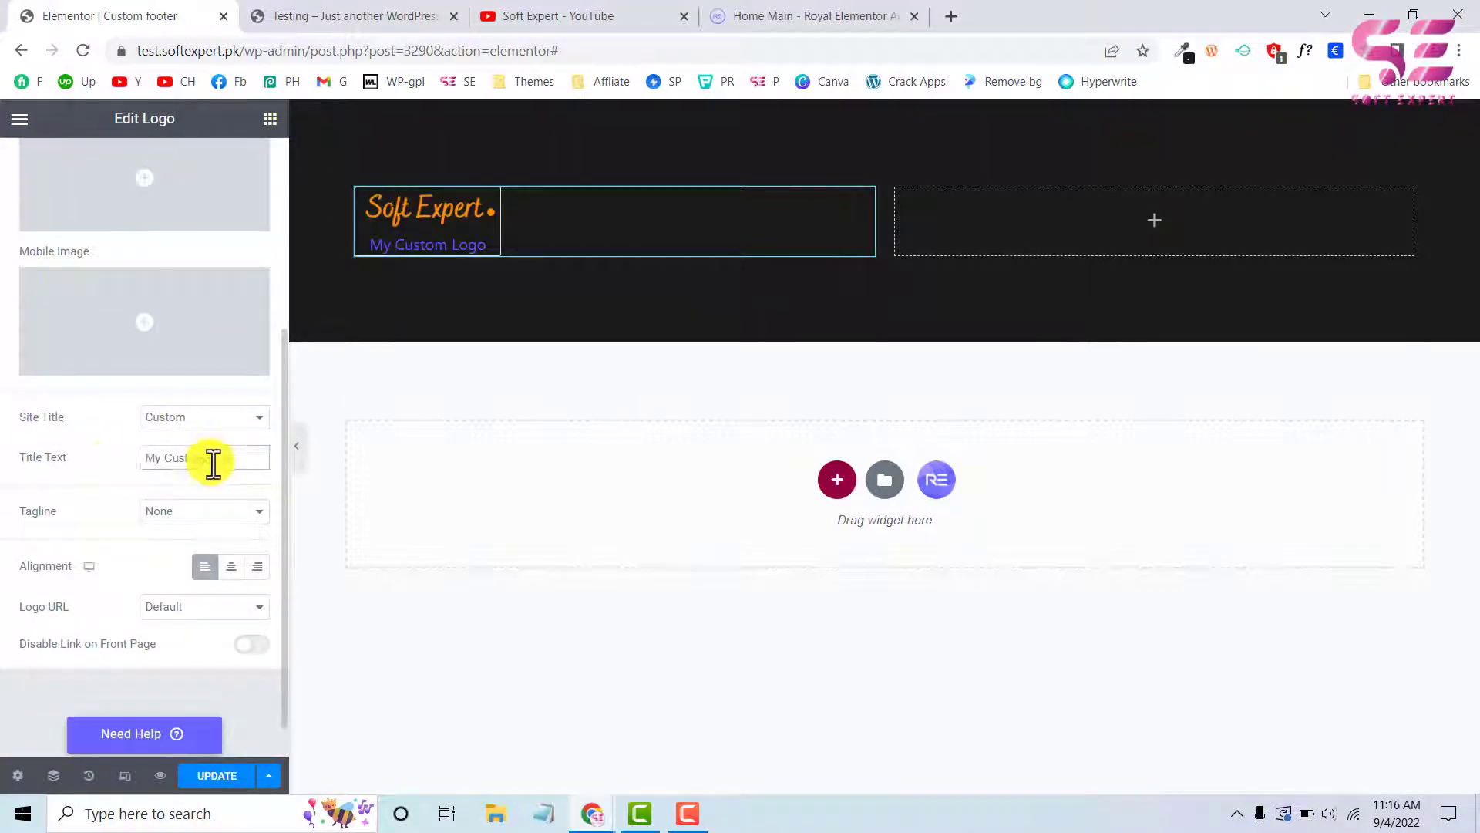
{"action": "left_click", "coordinate": [179, 420]}
{"action": "left_click", "coordinate": [171, 440]}
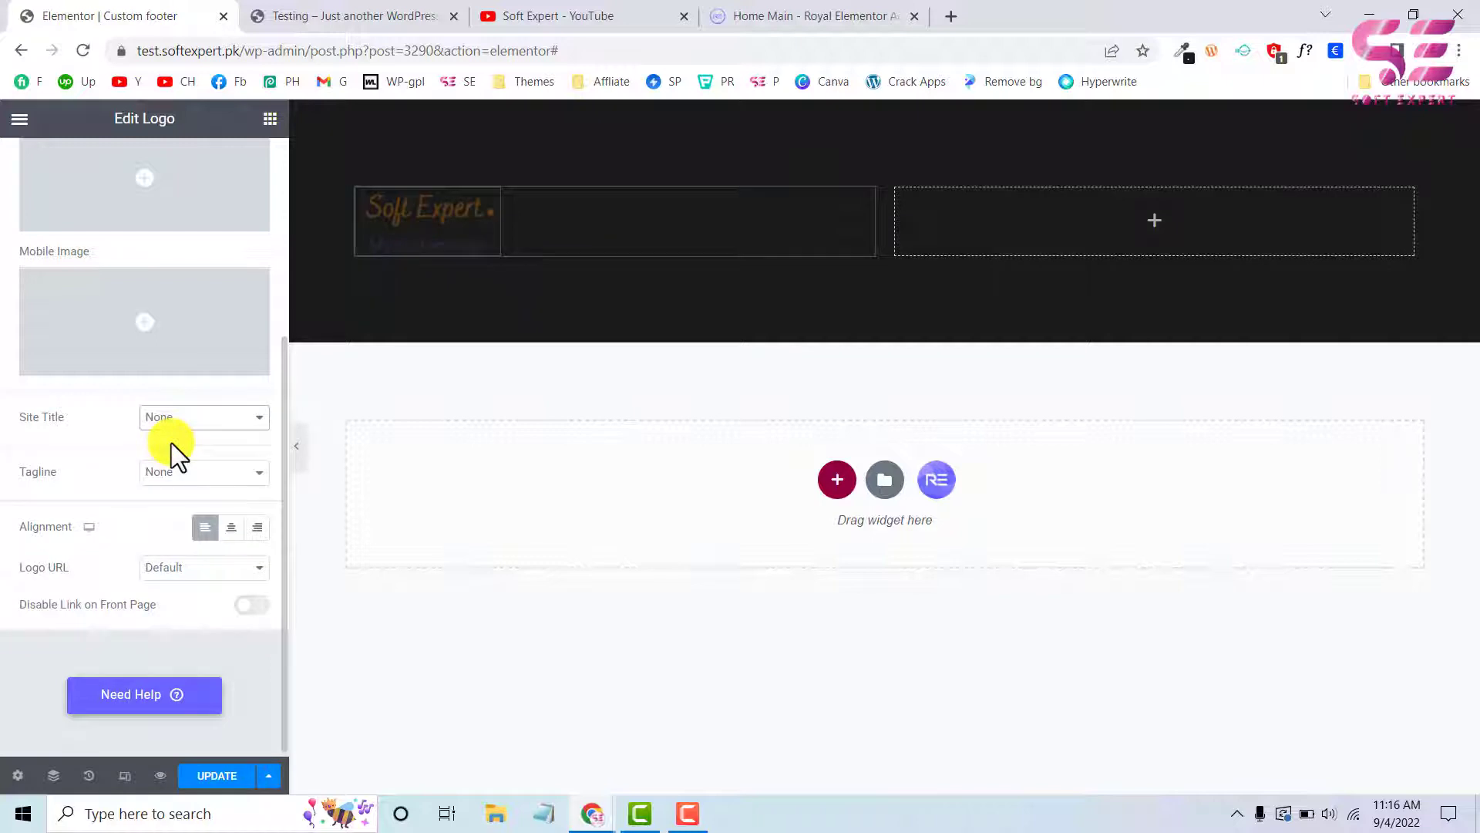
{"action": "left_click", "coordinate": [230, 528]}
{"action": "left_click", "coordinate": [205, 527]}
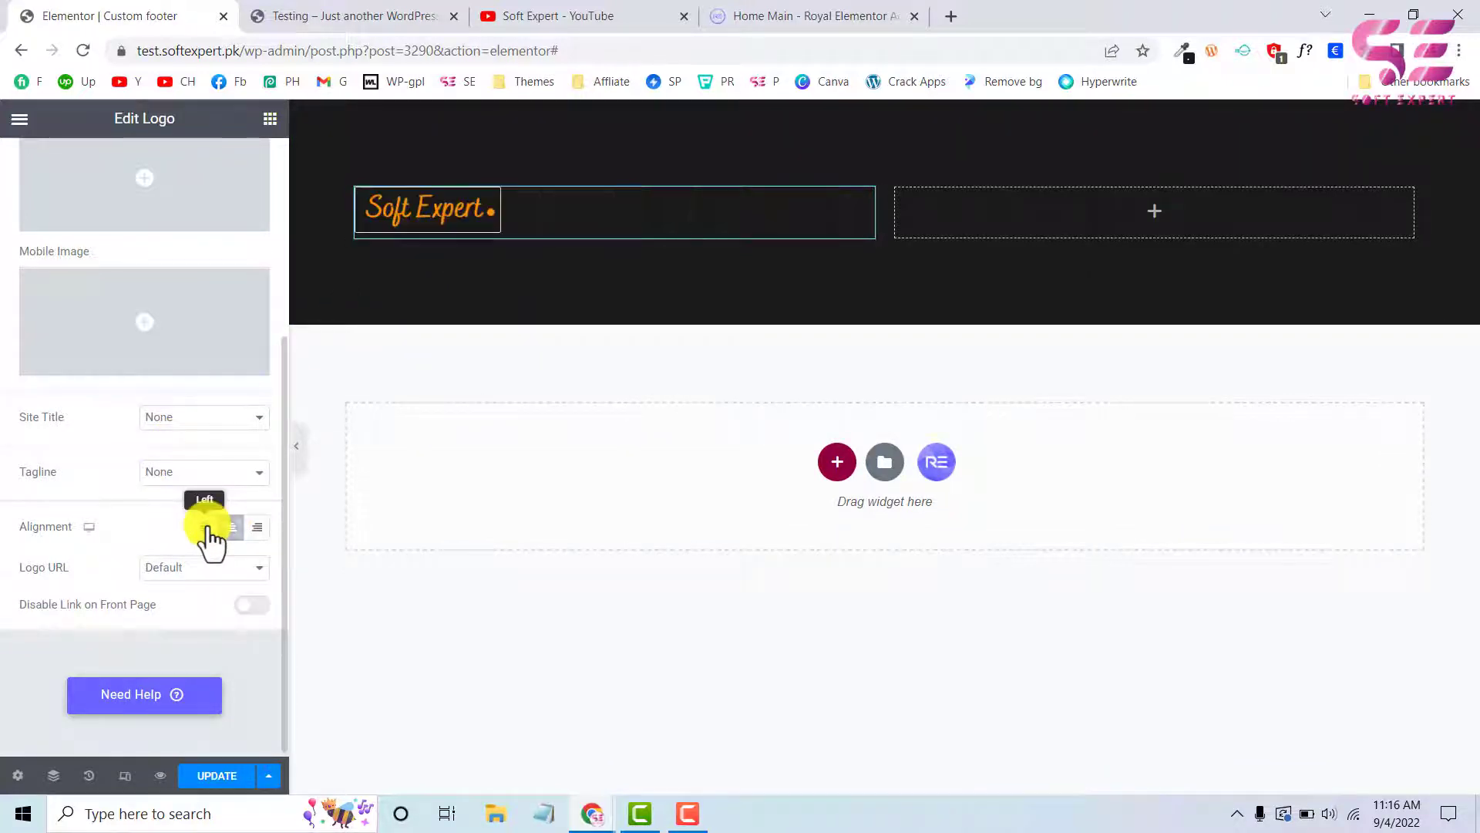
{"action": "scroll", "coordinate": [161, 599], "scroll_direction": "up", "scroll_amount": 4}
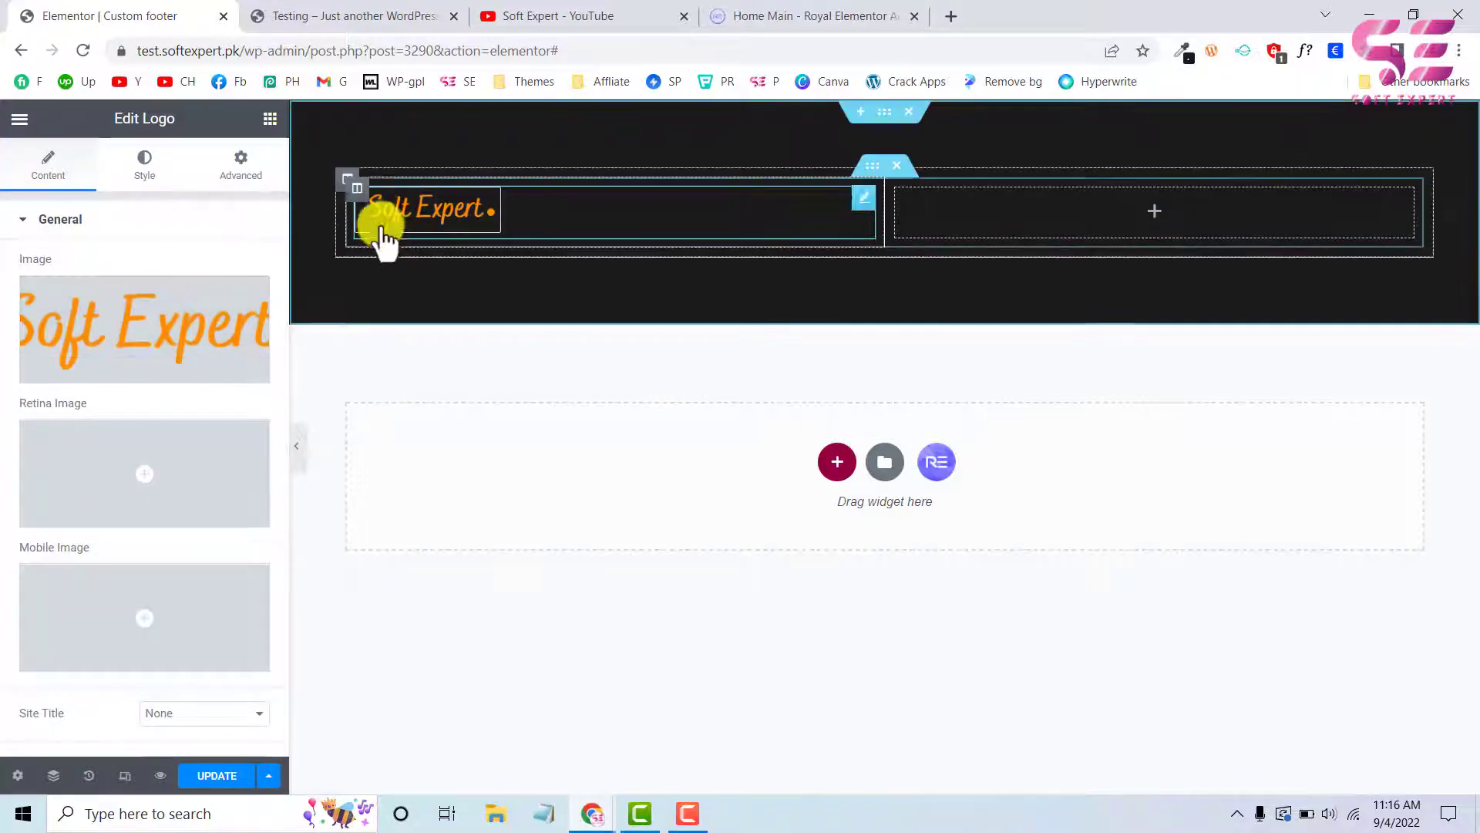
Copy the description paragraph from the test site's footer into a new Text Editor widget below the logo
{"action": "left_click", "coordinate": [331, 23]}
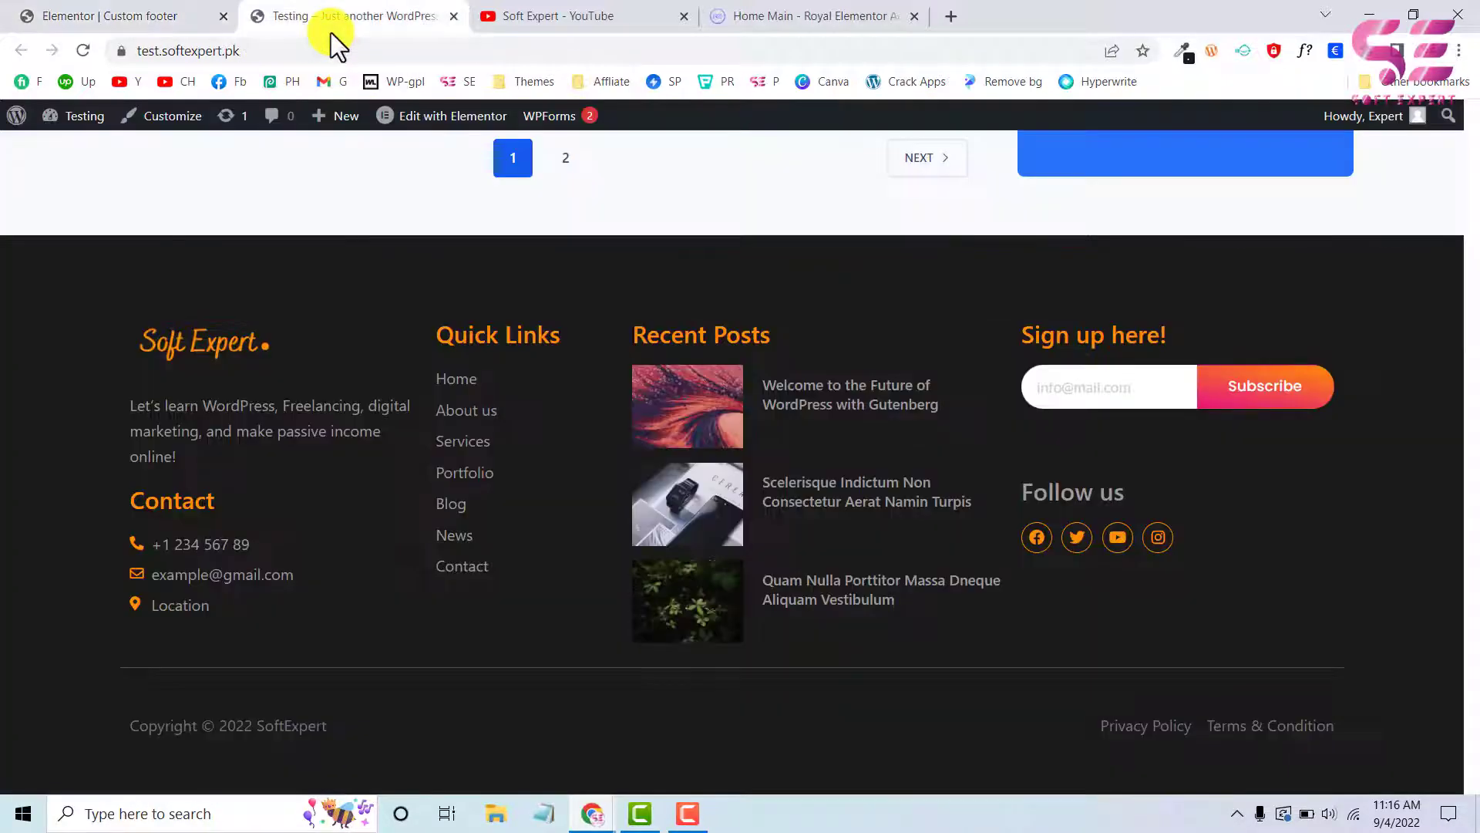
{"action": "left_click_drag", "start_coordinate": [135, 411], "coordinate": [193, 452]}
{"action": "key", "text": "ctrl+c"}
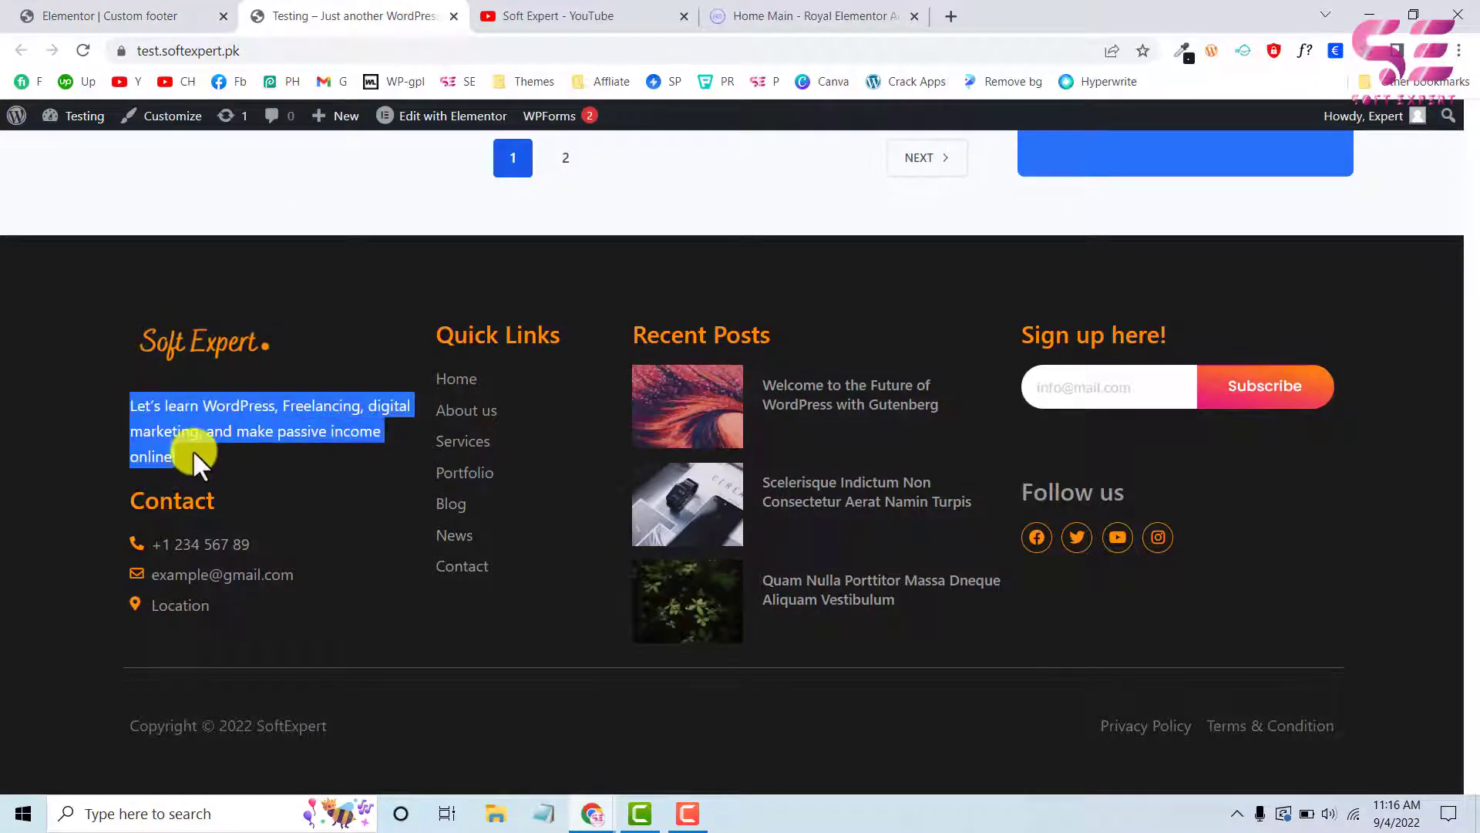
{"action": "left_click", "coordinate": [72, 16]}
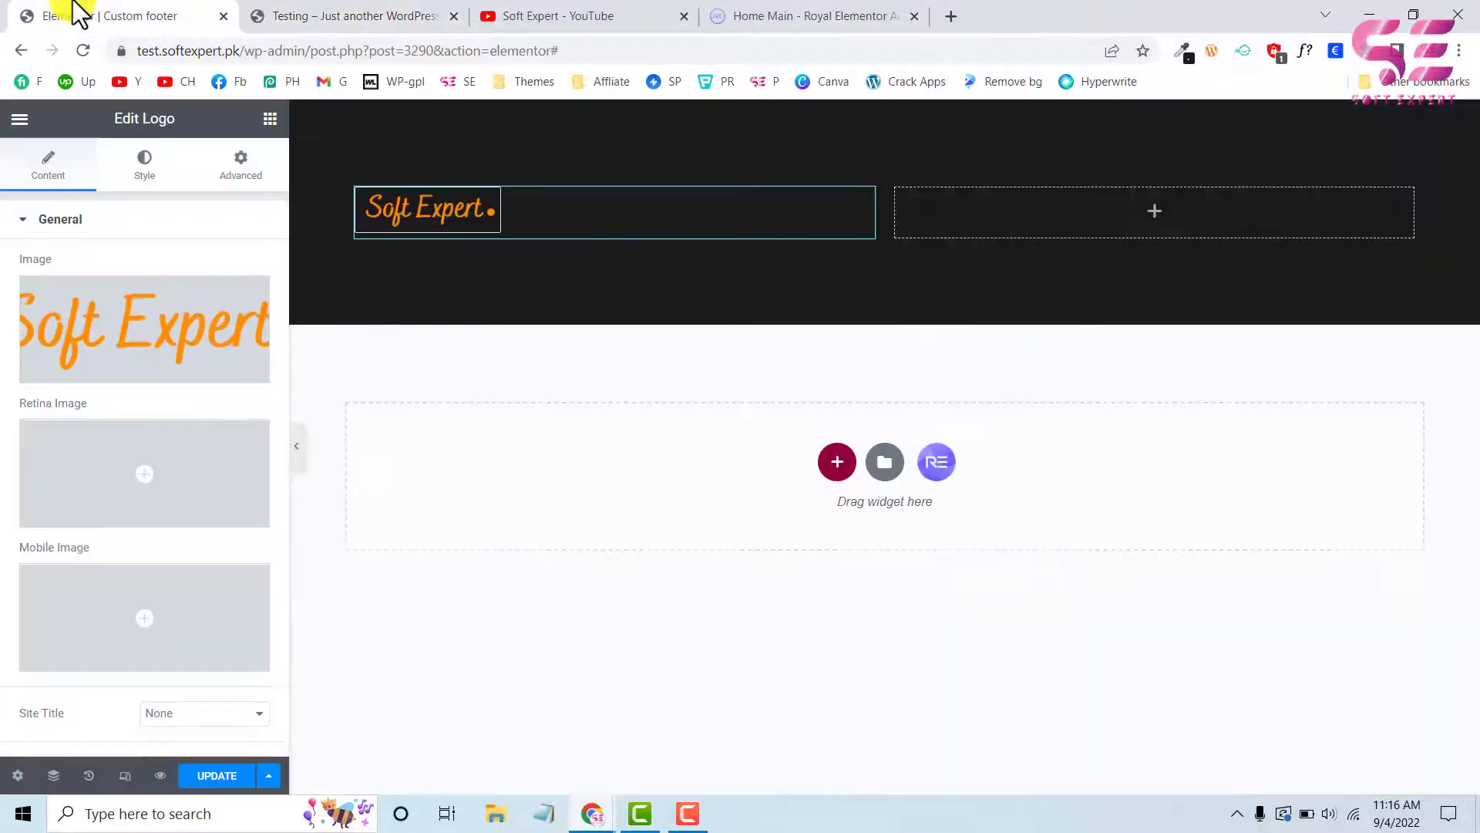
{"action": "left_click", "coordinate": [266, 119]}
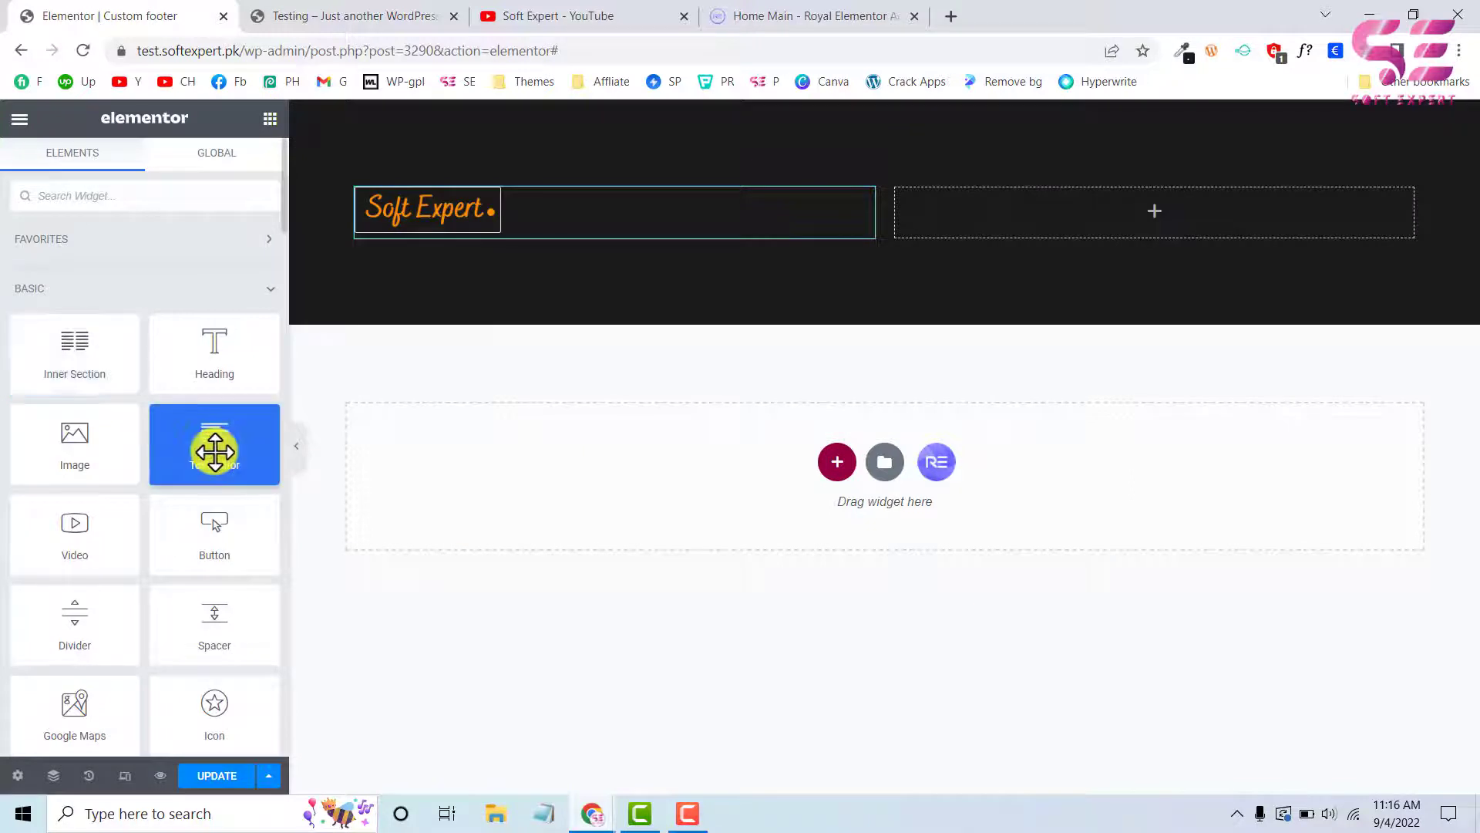
{"action": "left_click_drag", "start_coordinate": [211, 445], "coordinate": [428, 234]}
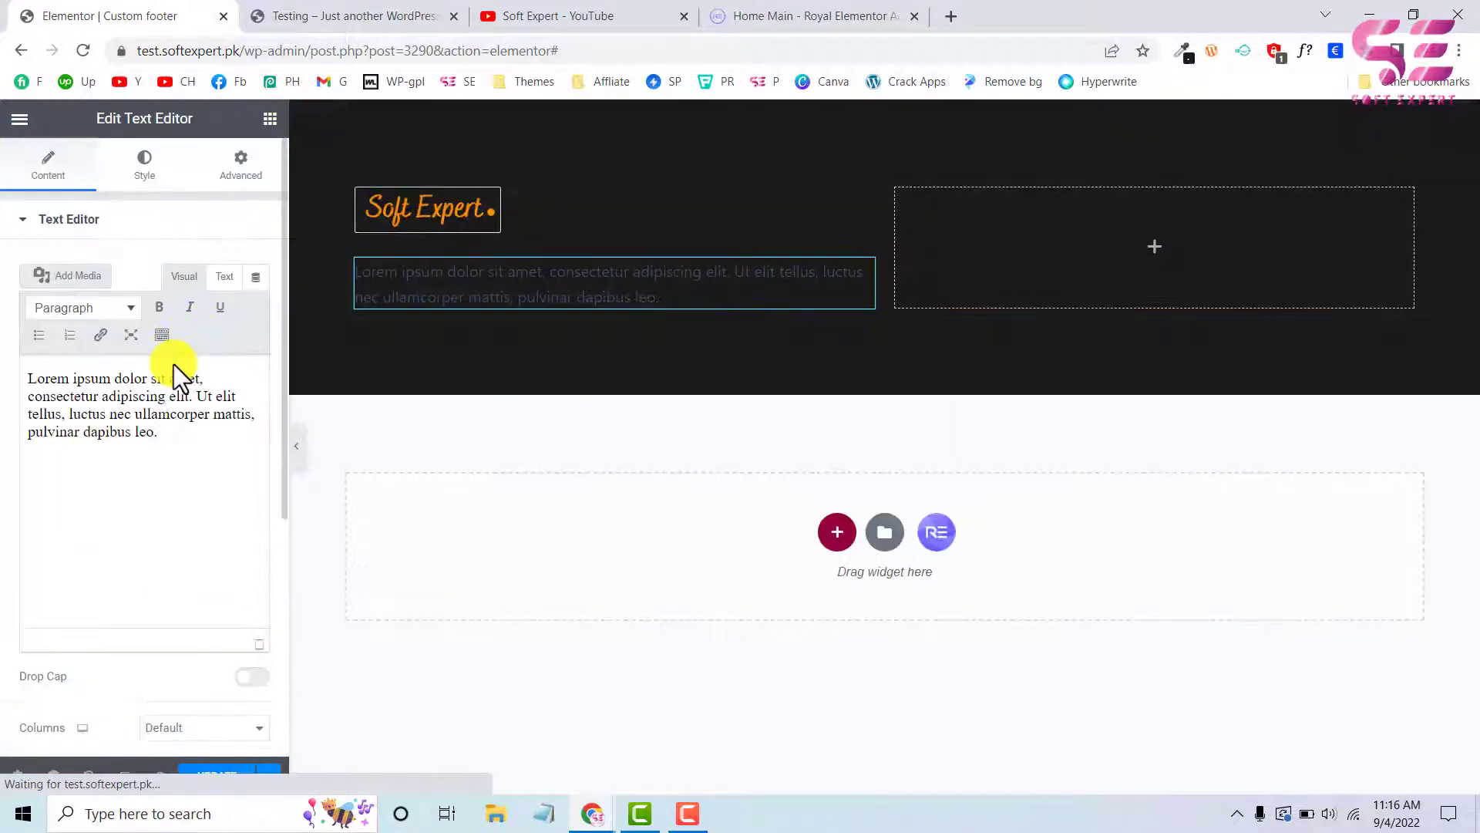
{"action": "triple_click", "coordinate": [165, 394]}
{"action": "key", "text": "ctrl+v"}
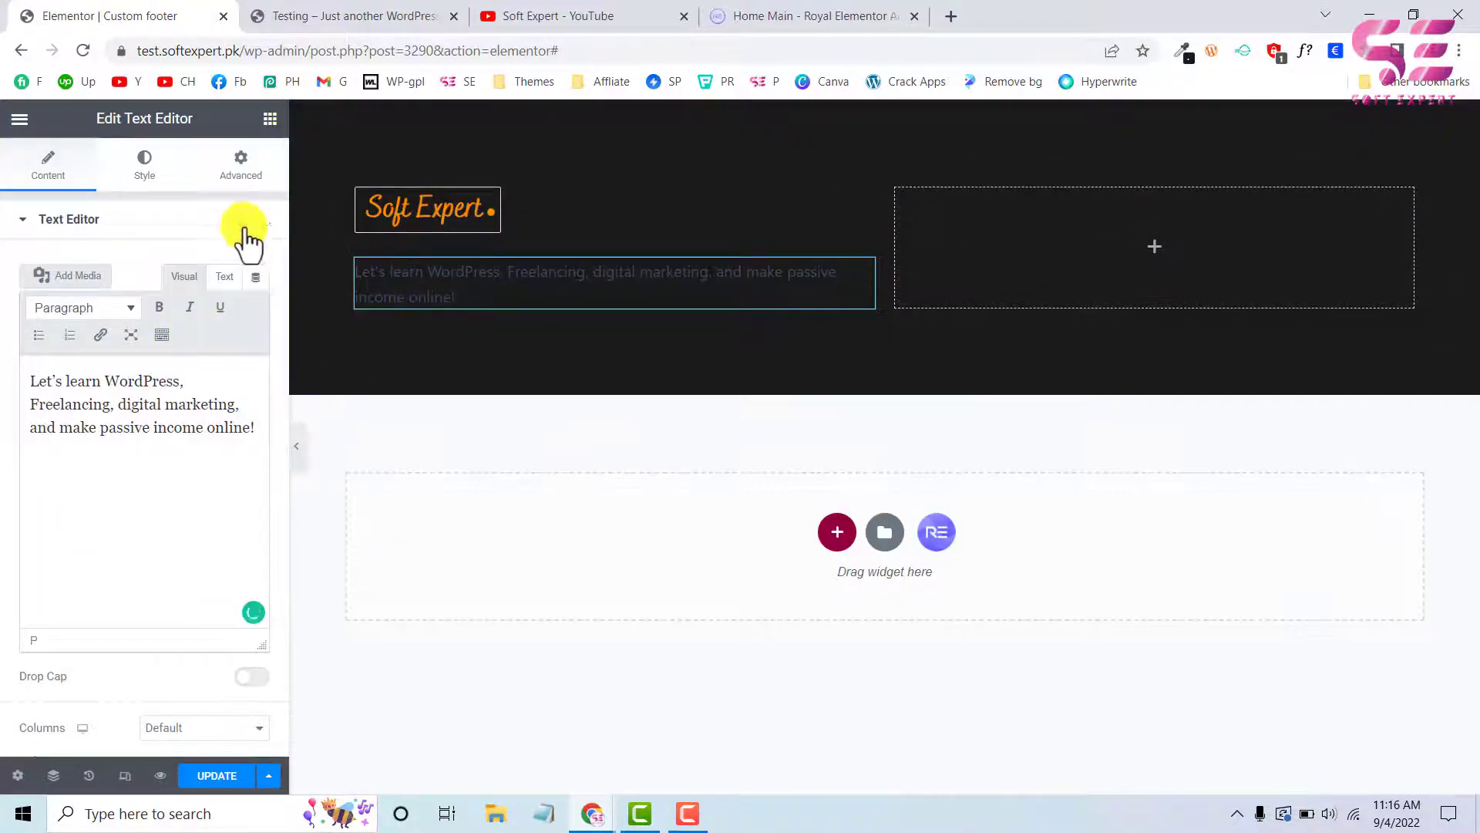
Set the description paragraph's text colour to the global Text colour #7A7A7A
{"action": "left_click", "coordinate": [234, 171]}
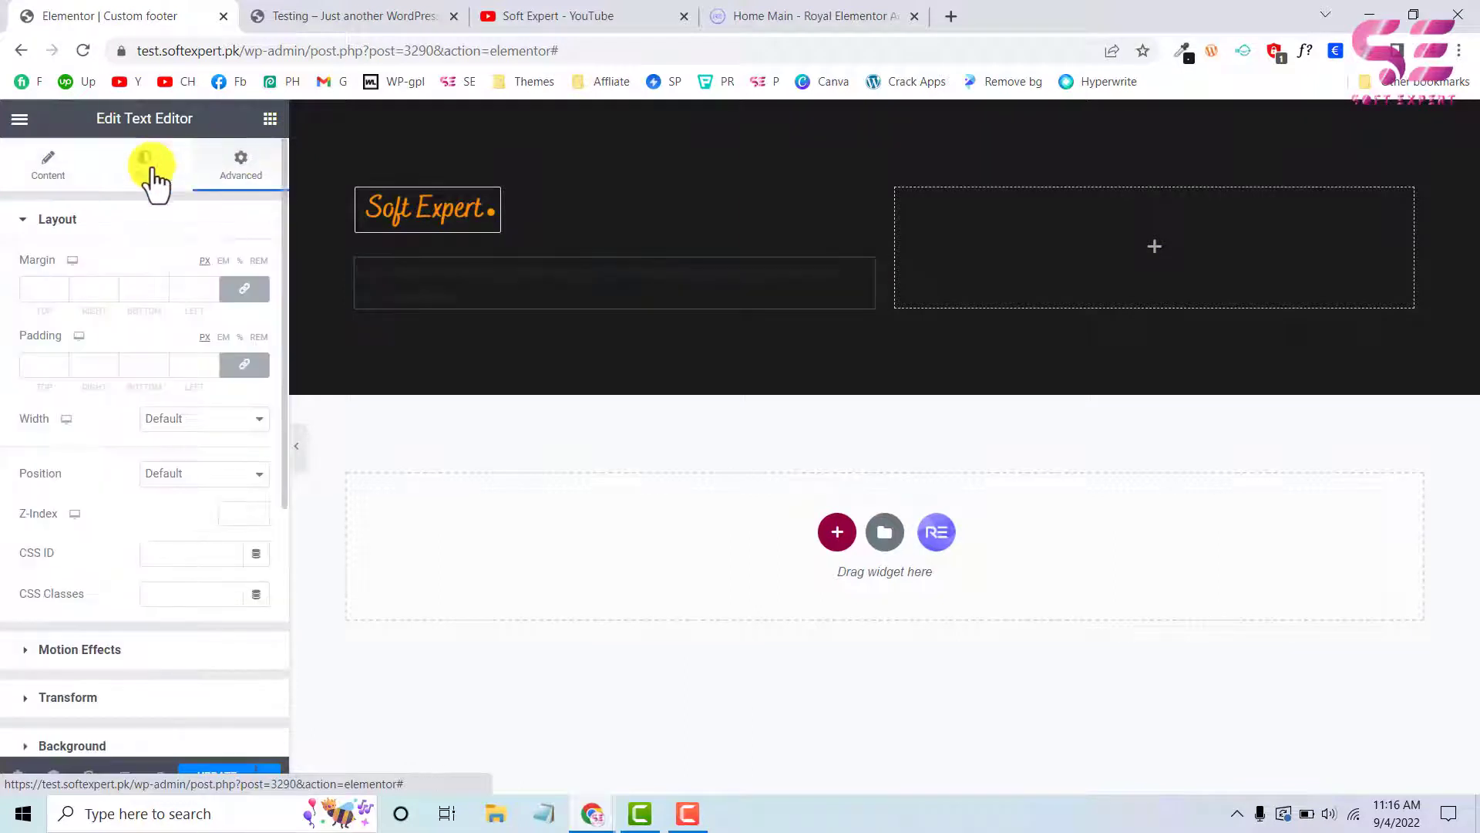
{"action": "left_click", "coordinate": [146, 165]}
{"action": "left_click", "coordinate": [229, 308]}
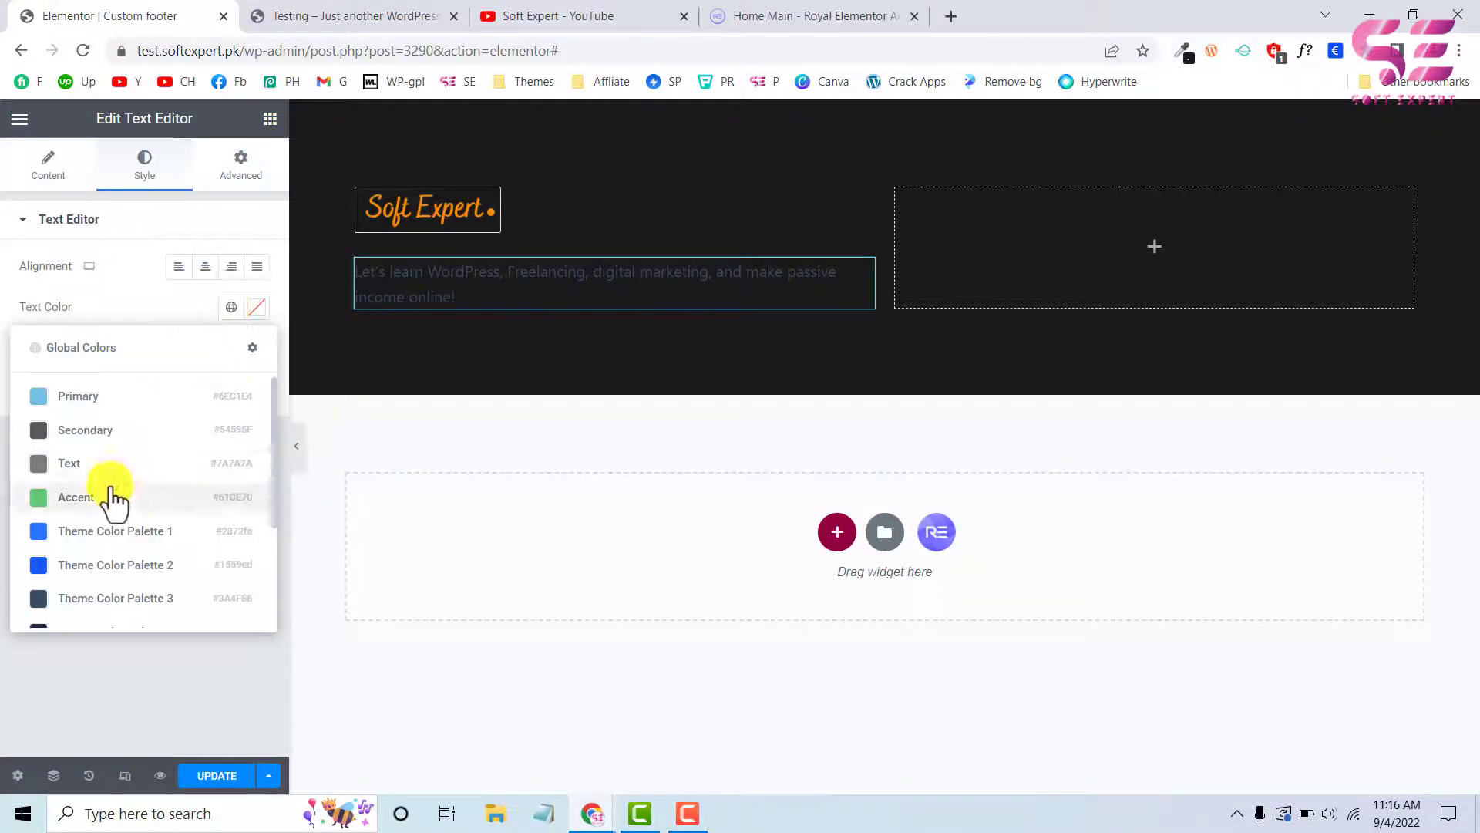
{"action": "left_click", "coordinate": [119, 466]}
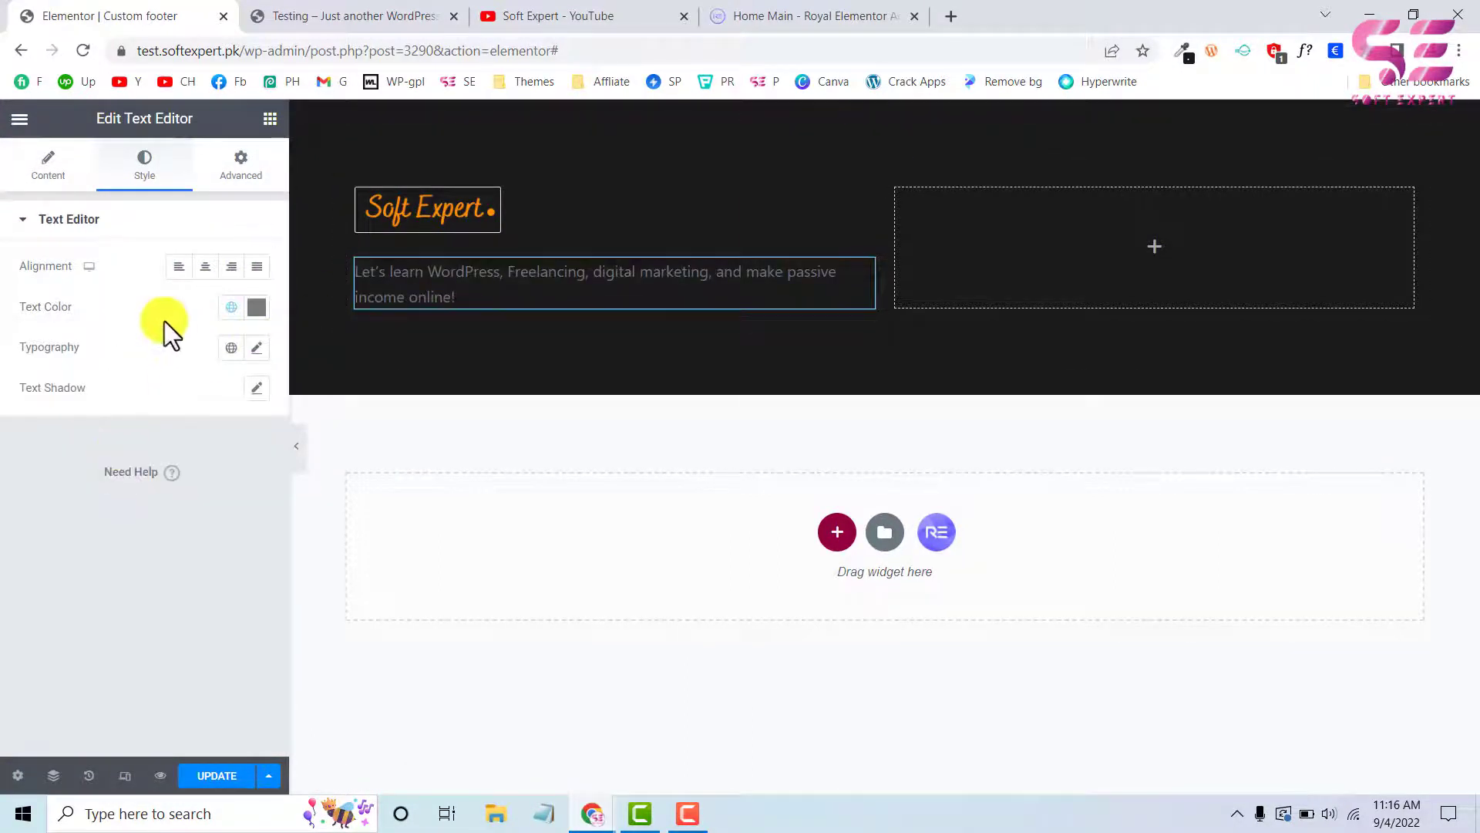
Copy the "Contact" title from the test site's footer into a new Heading widget below the description paragraph
{"action": "left_click", "coordinate": [378, 14]}
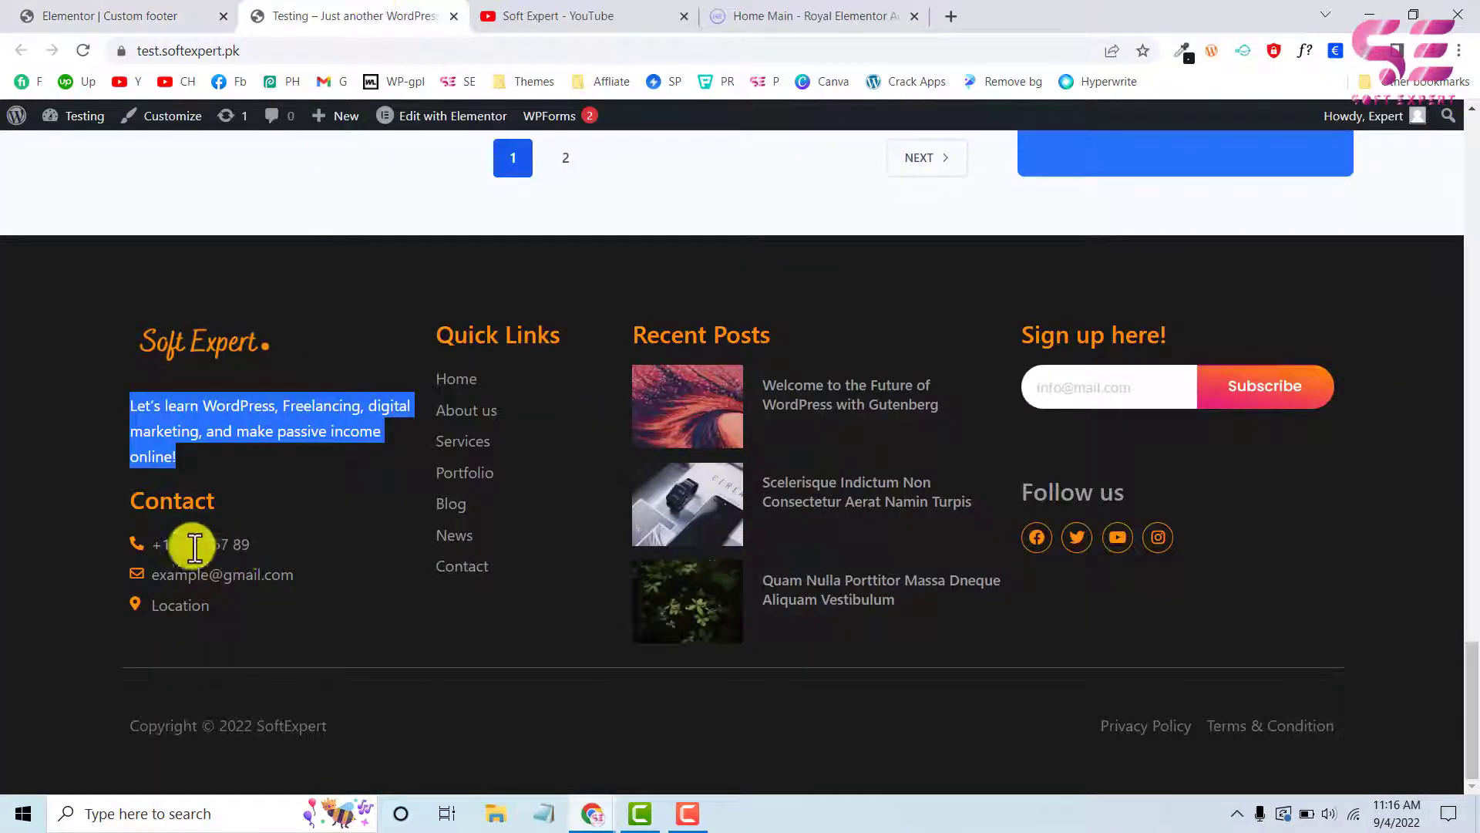
{"action": "left_click", "coordinate": [136, 506]}
{"action": "left_click_drag", "start_coordinate": [136, 507], "coordinate": [217, 504]}
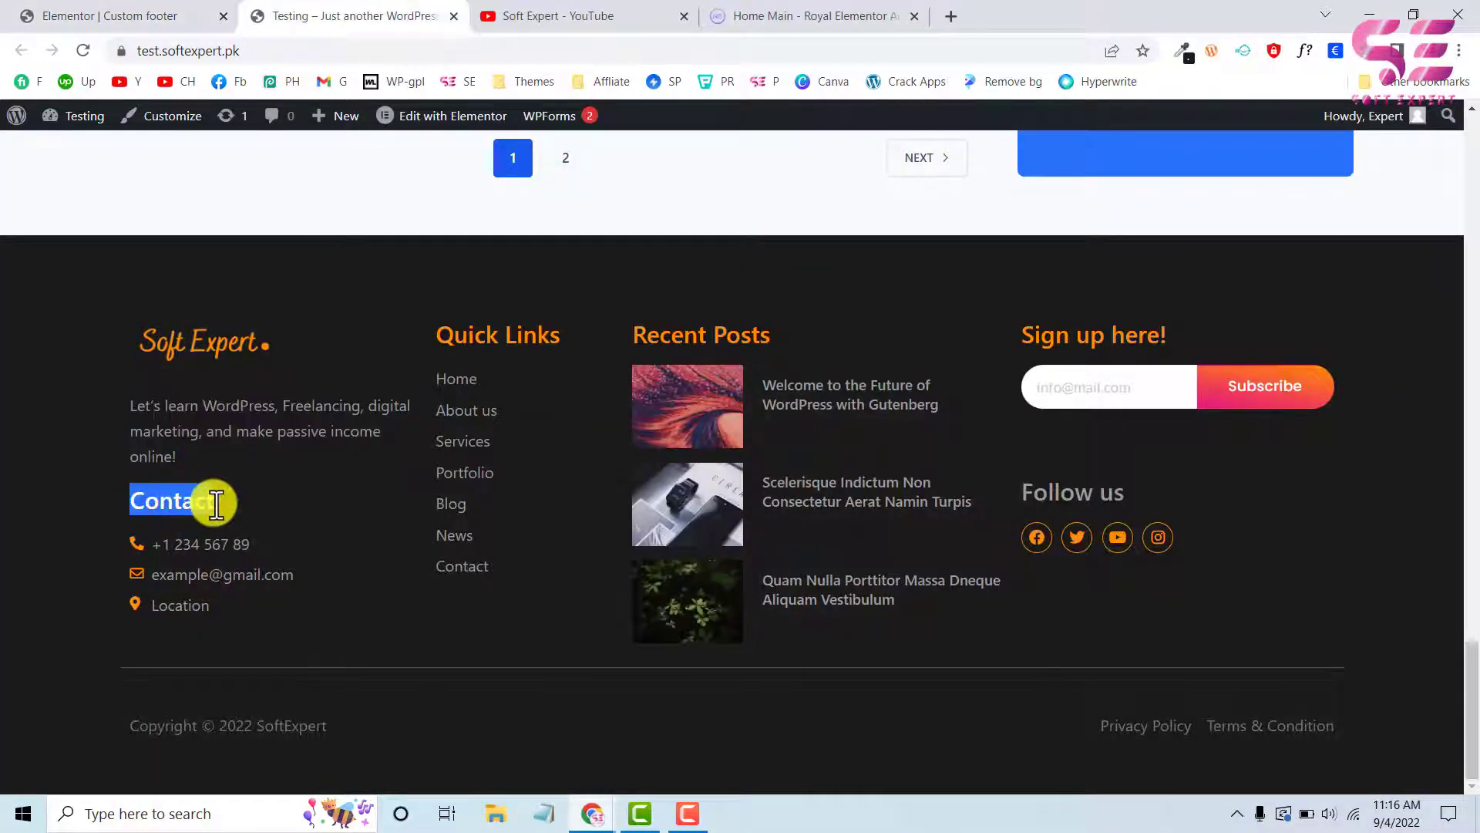
{"action": "left_click", "coordinate": [120, 15]}
{"action": "left_click", "coordinate": [269, 119]}
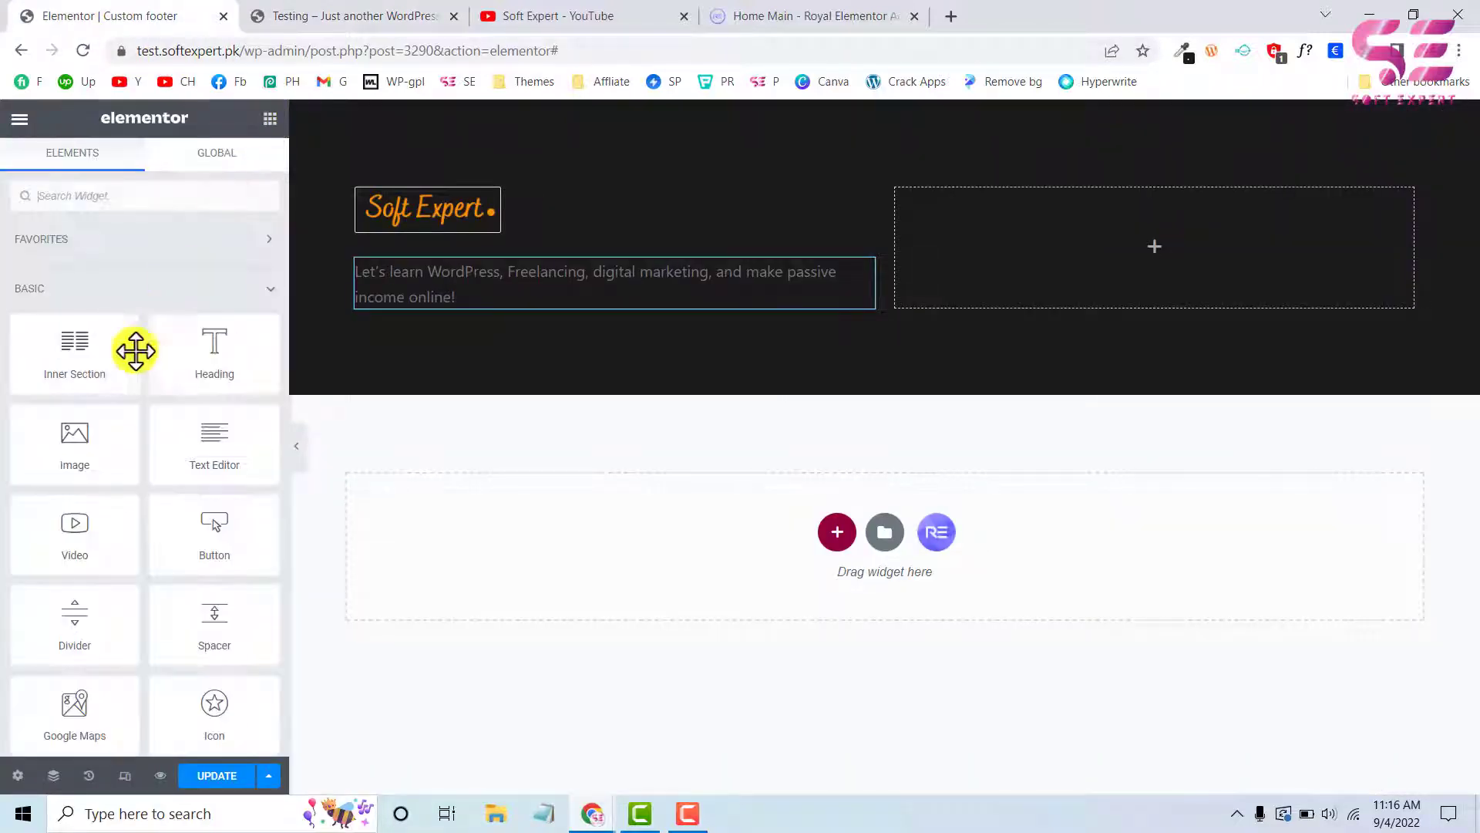
{"action": "left_click_drag", "start_coordinate": [172, 383], "coordinate": [386, 314]}
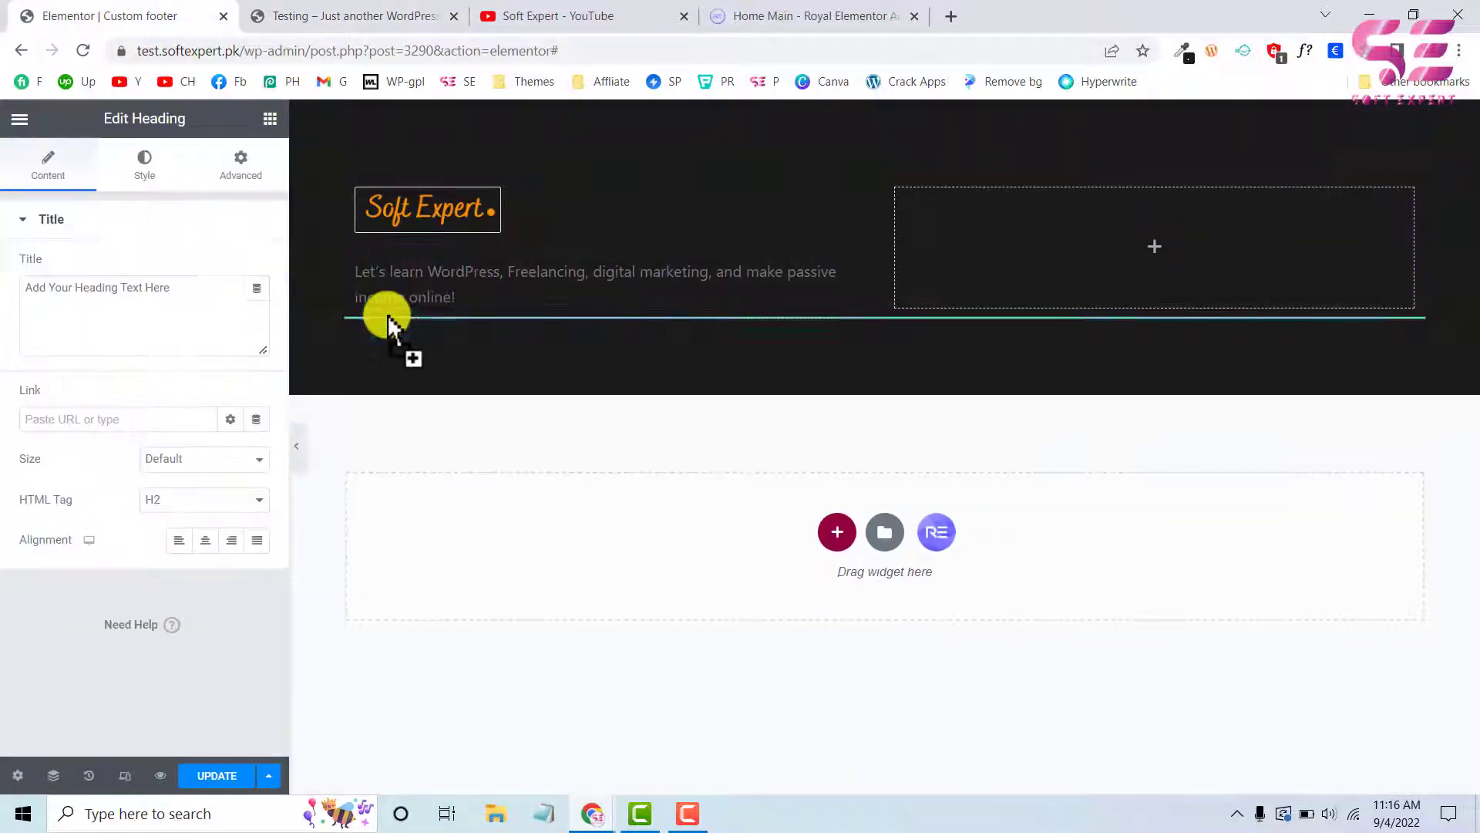
{"action": "left_click_drag", "start_coordinate": [1411, 330], "coordinate": [568, 291]}
{"action": "left_click_drag", "start_coordinate": [197, 292], "coordinate": [3, 283]}
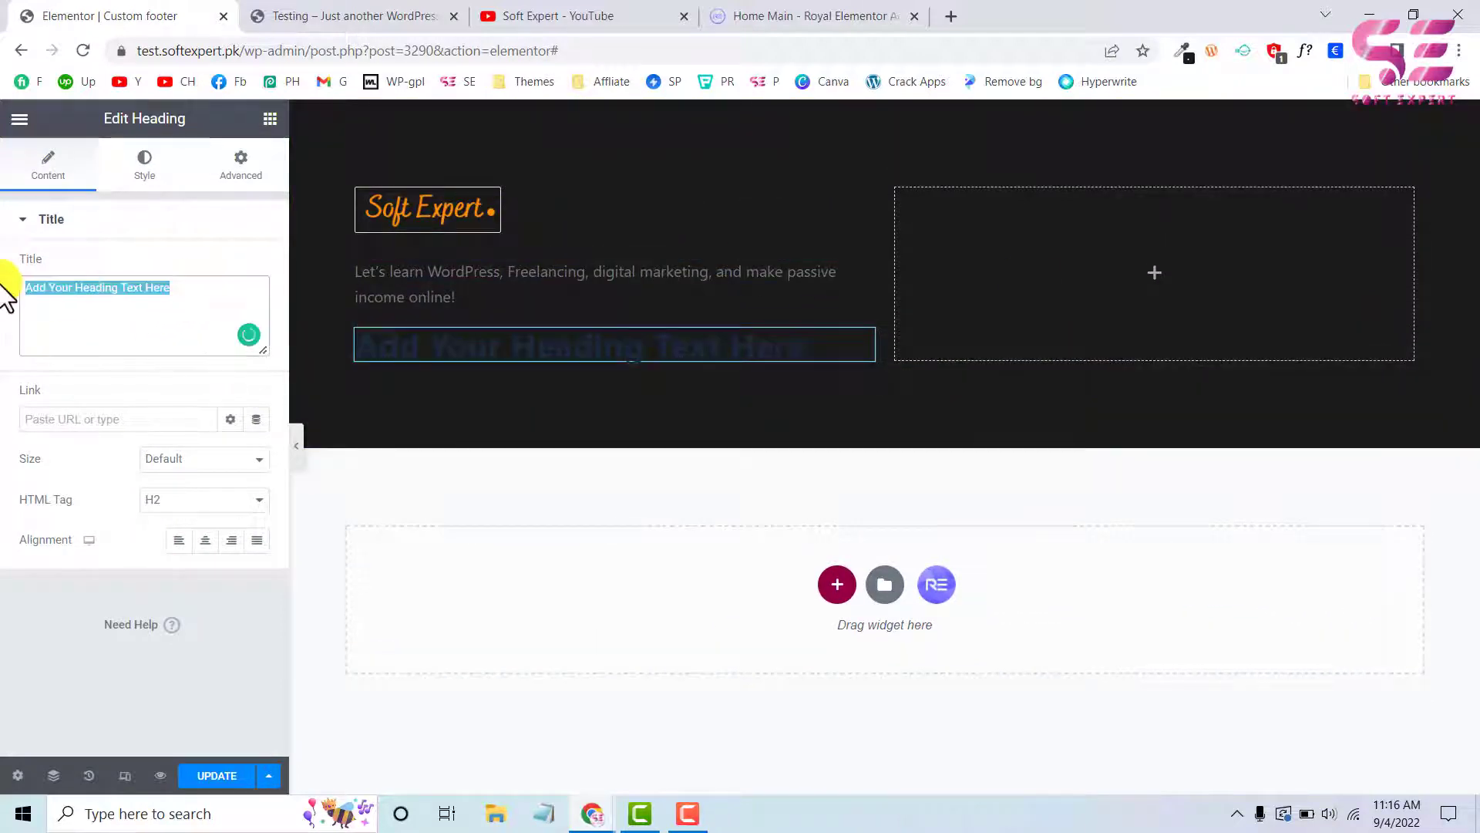
{"action": "type", "text": "Connect"}
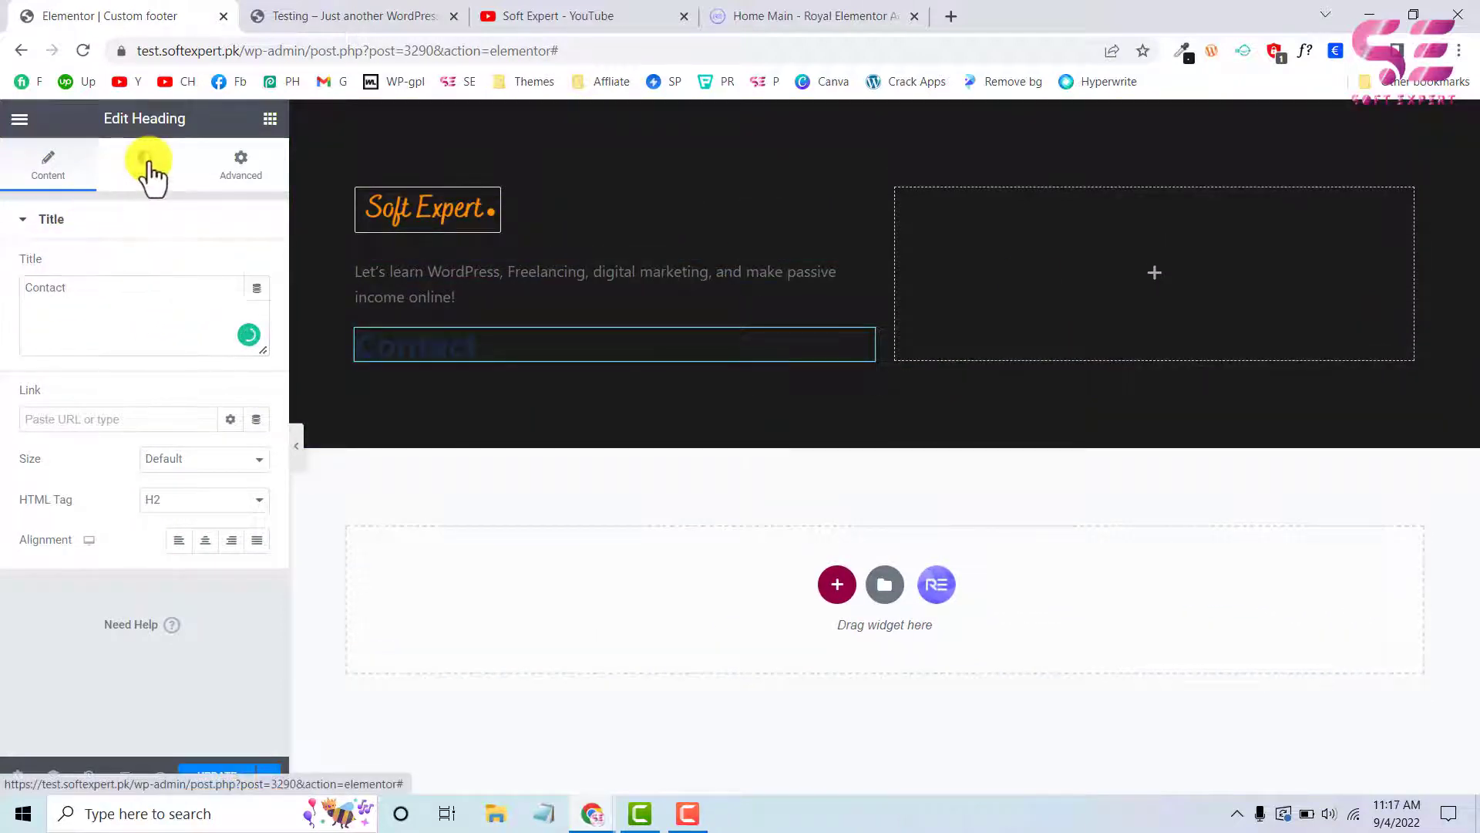
Set the Contact heading's text colour to the orange #FA8C05 sampled from the "Contact" title in the test site's footer
{"action": "left_click", "coordinate": [152, 168]}
{"action": "left_click", "coordinate": [228, 269]}
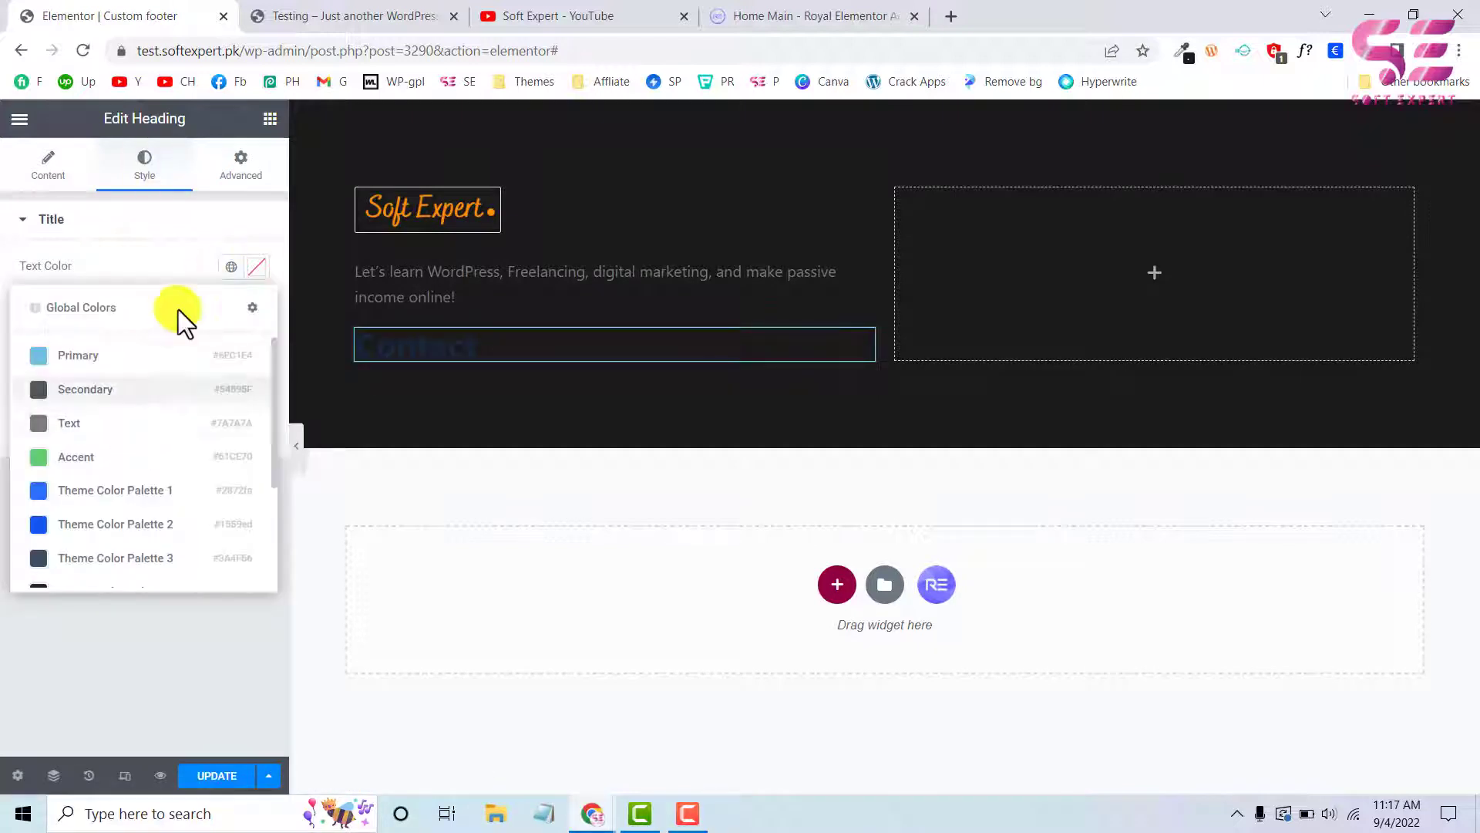
{"action": "left_click", "coordinate": [304, 14]}
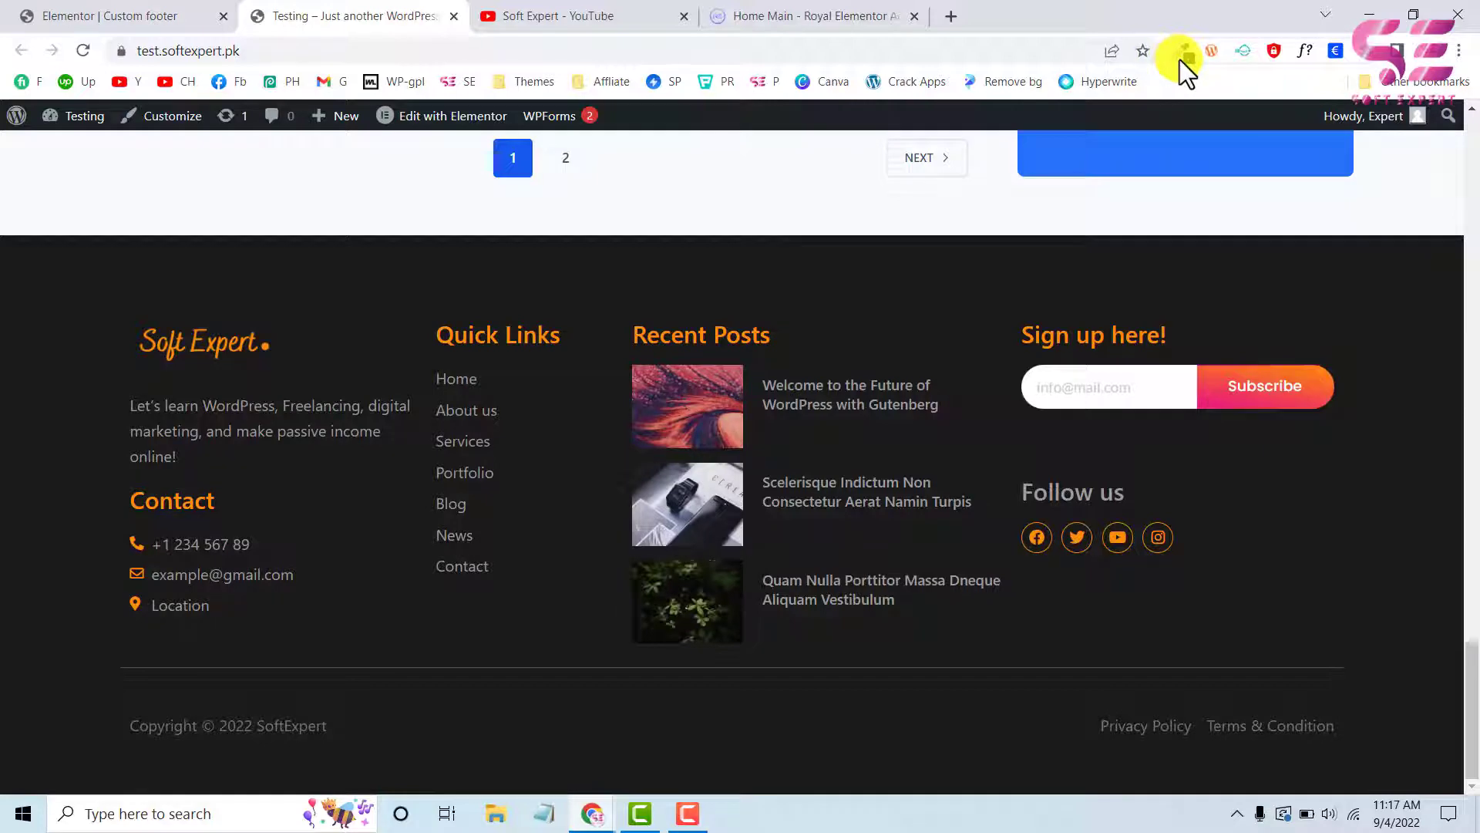
{"action": "left_click", "coordinate": [1183, 55]}
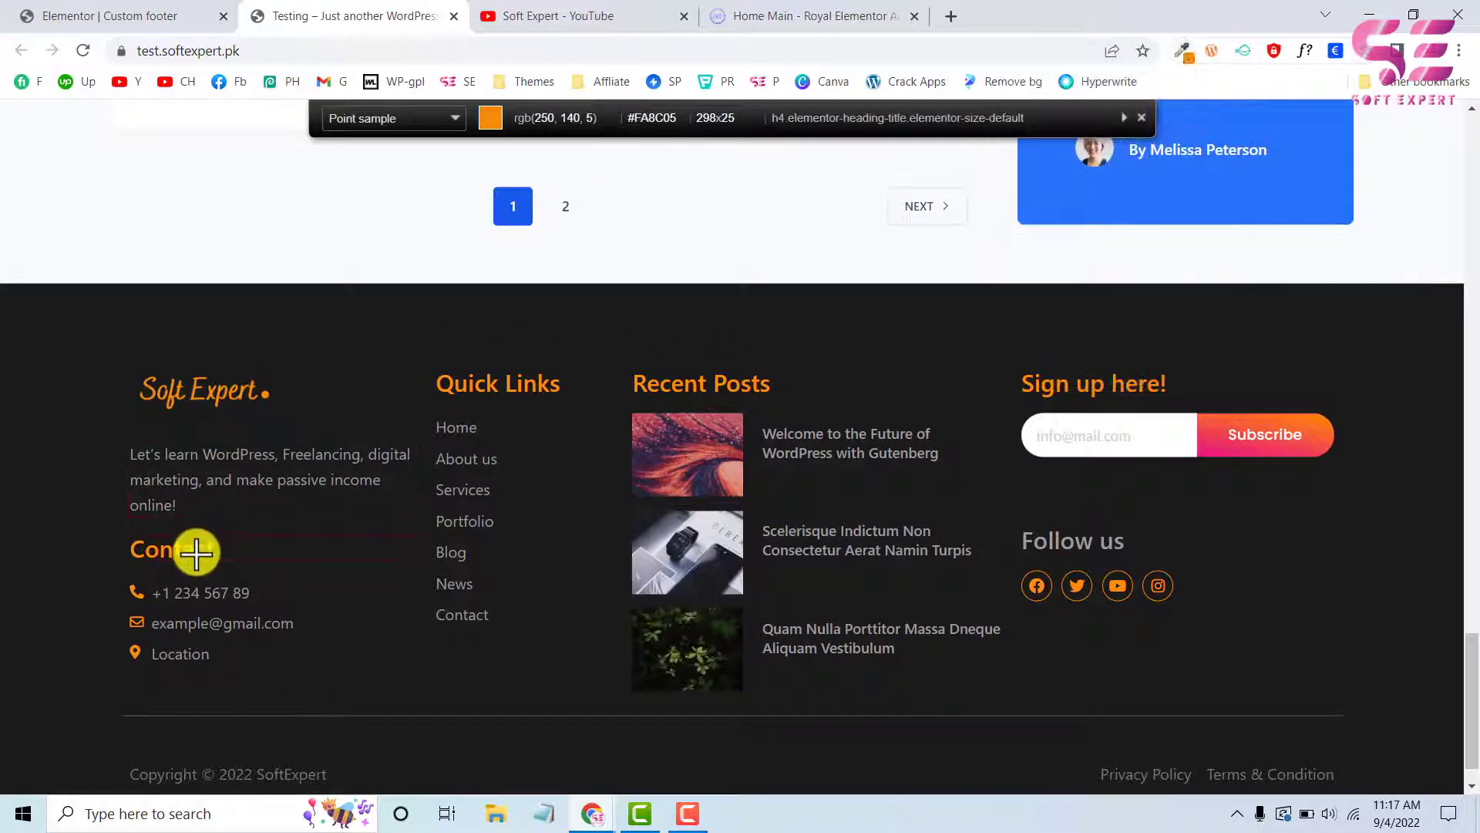
{"action": "left_click", "coordinate": [196, 552]}
{"action": "left_click", "coordinate": [165, 12]}
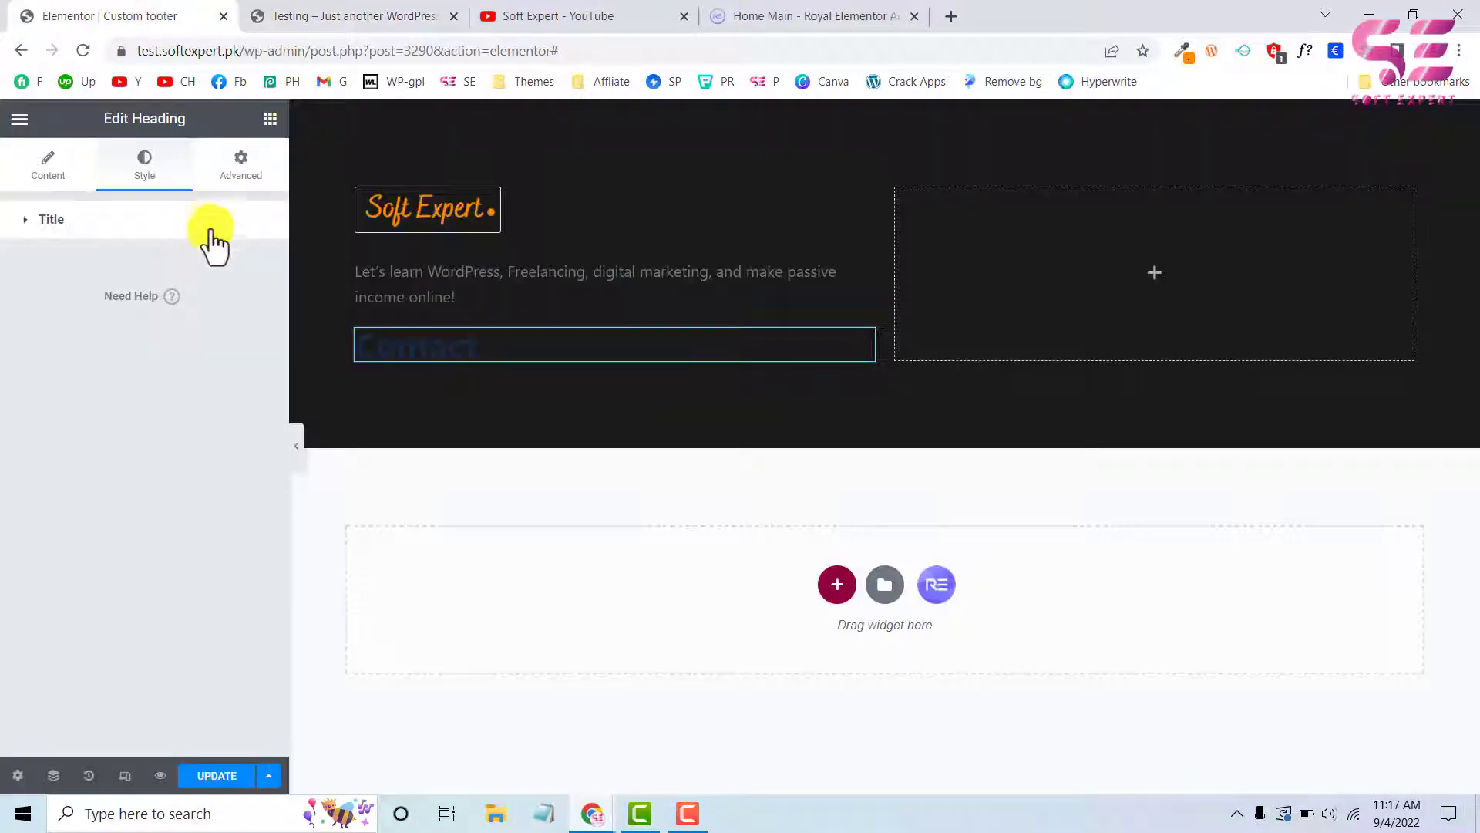
{"action": "left_click", "coordinate": [182, 231]}
{"action": "left_click", "coordinate": [260, 268]}
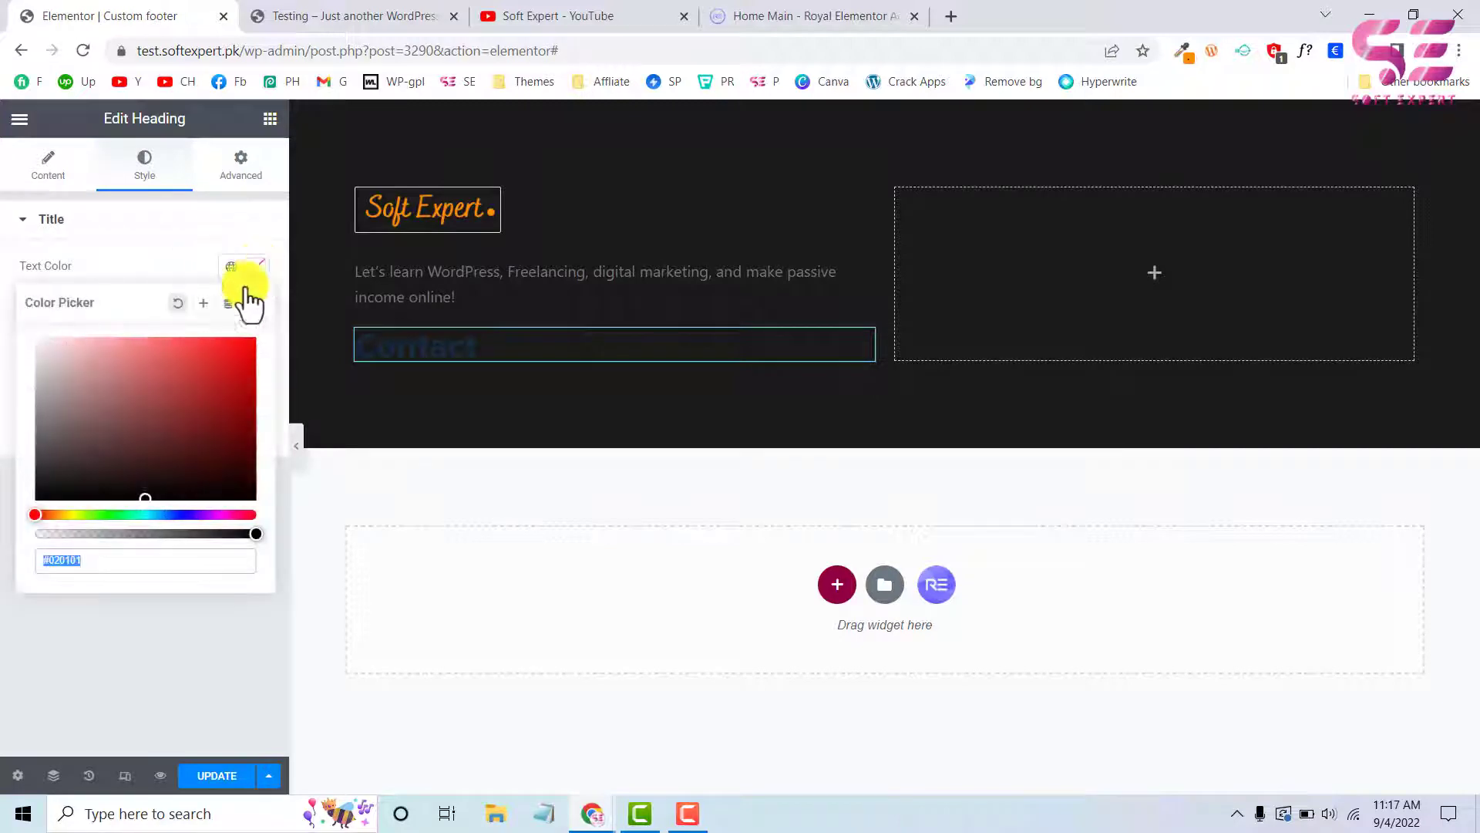
{"action": "key", "text": "ctrl+v"}
{"action": "left_click", "coordinate": [153, 253]}
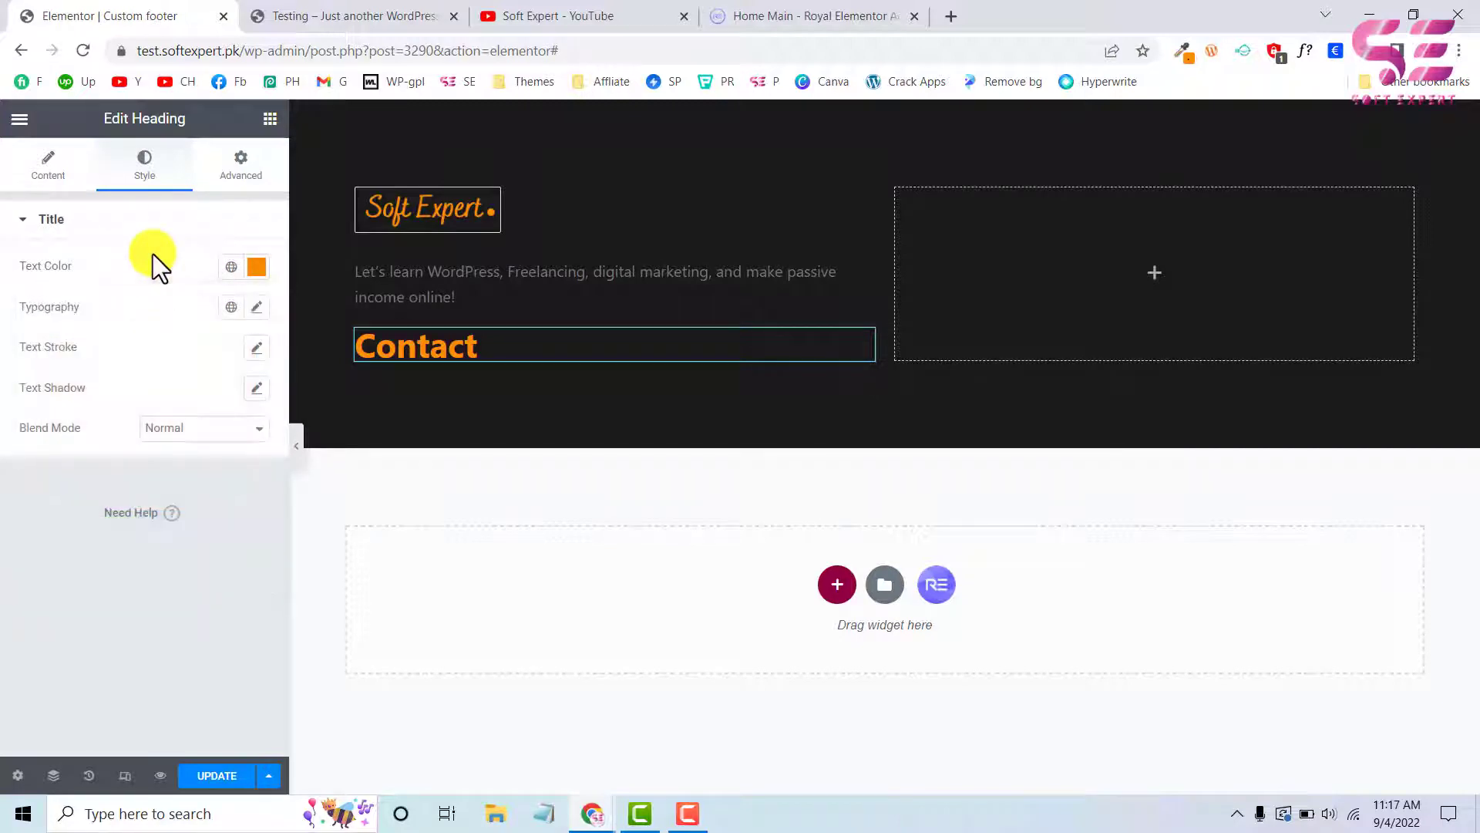
Add an Icon List widget below the Contact heading and remove its second and third list items
{"action": "left_click", "coordinate": [307, 14]}
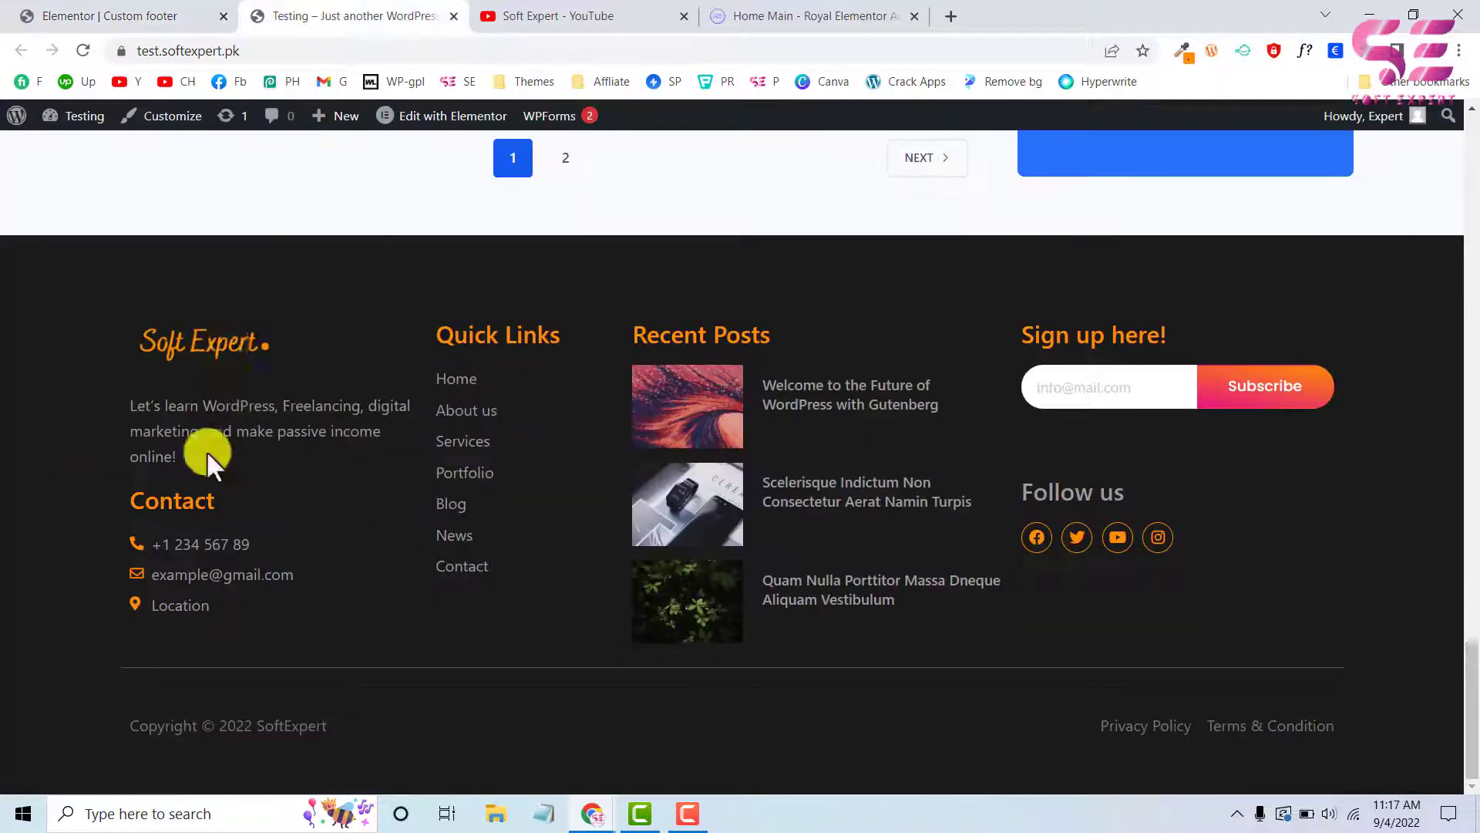
{"action": "left_click", "coordinate": [126, 15]}
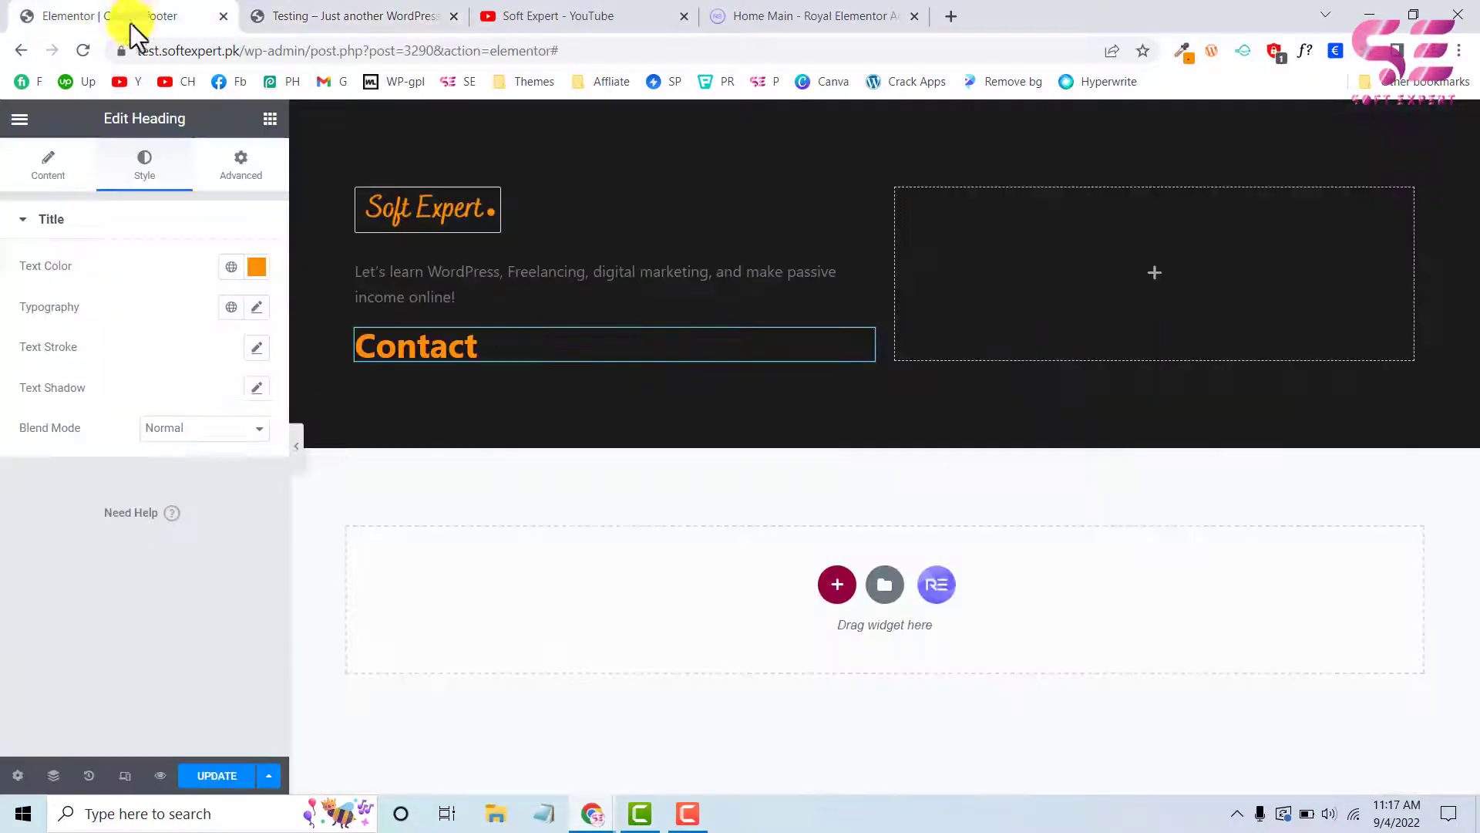
{"action": "left_click", "coordinate": [270, 120]}
{"action": "type", "text": "list"}
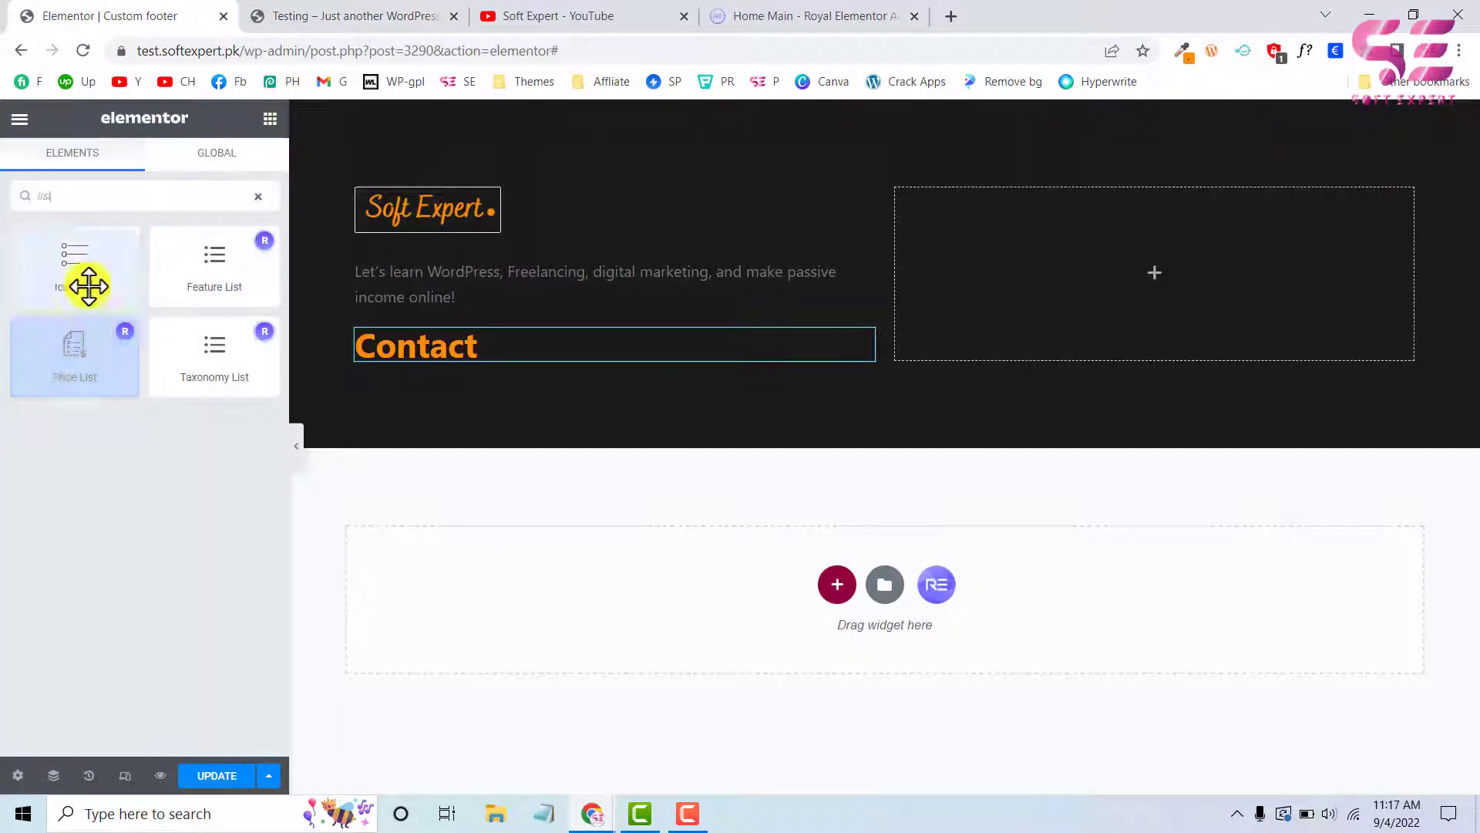
{"action": "left_click_drag", "start_coordinate": [85, 283], "coordinate": [419, 349]}
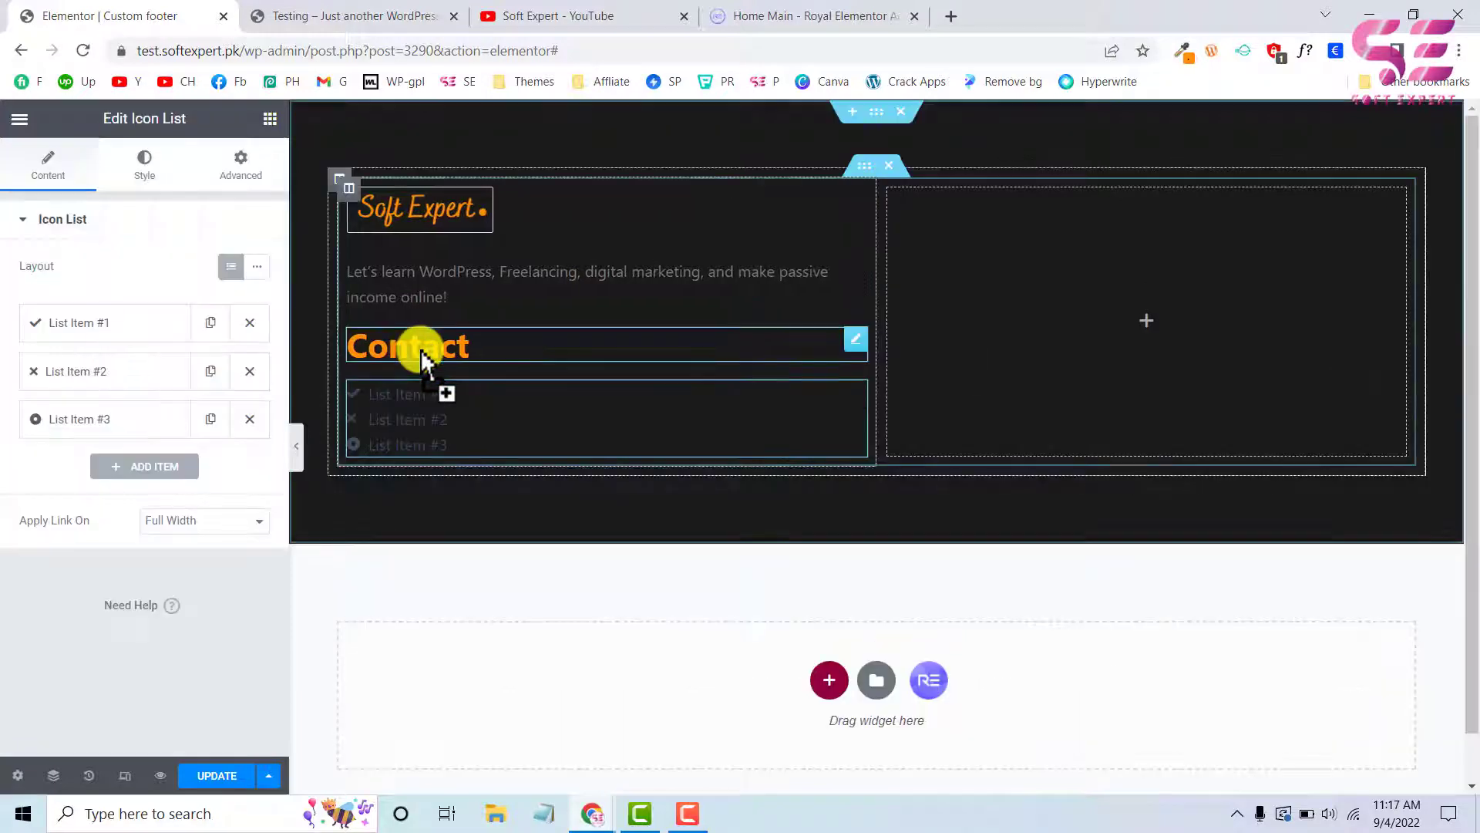
{"action": "left_click", "coordinate": [249, 372]}
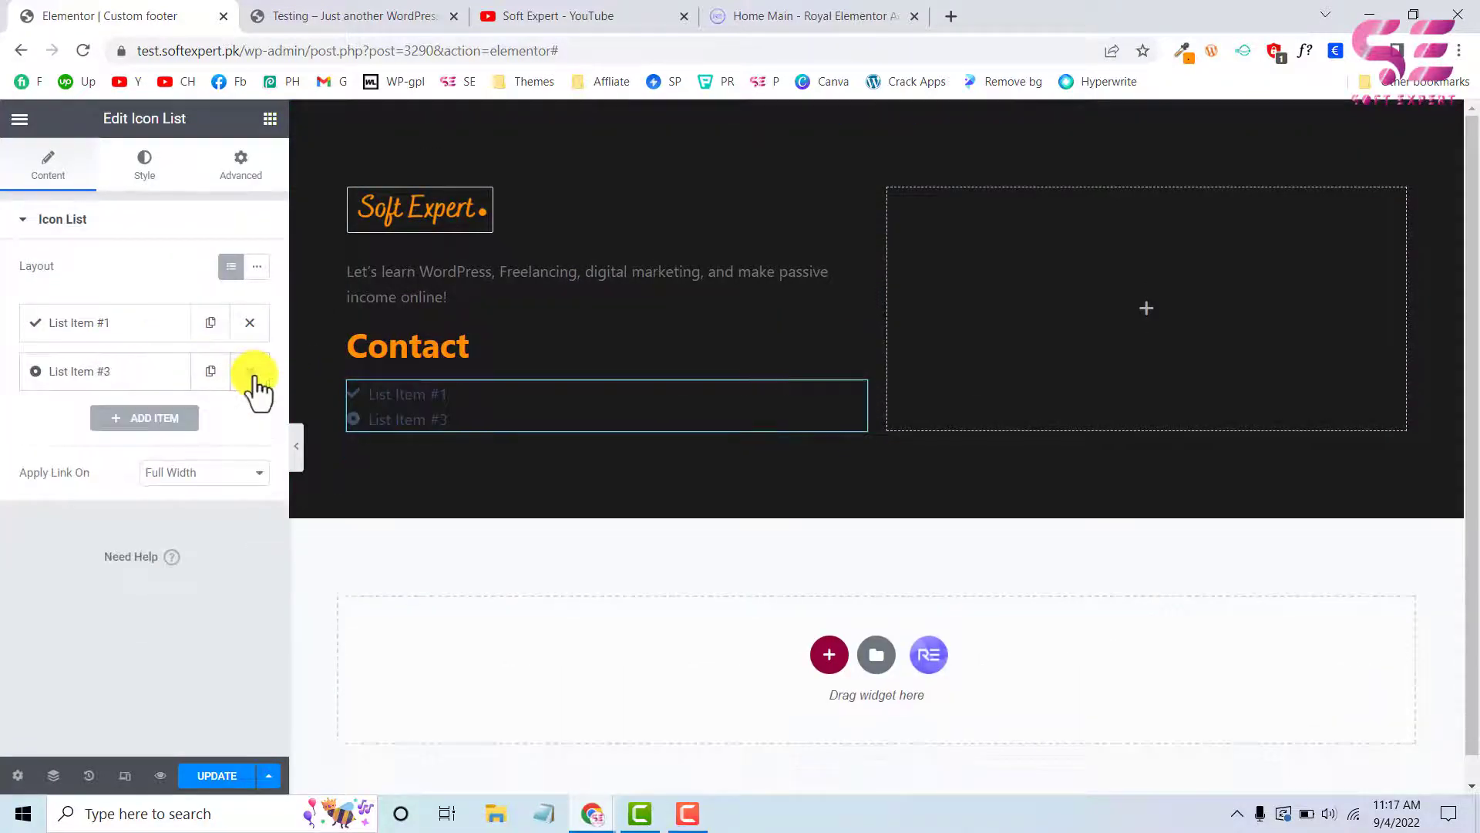
{"action": "left_click", "coordinate": [250, 373]}
Replace the remaining list item's check icon with a phone handset icon from the Icon Library
{"action": "left_click", "coordinate": [115, 328]}
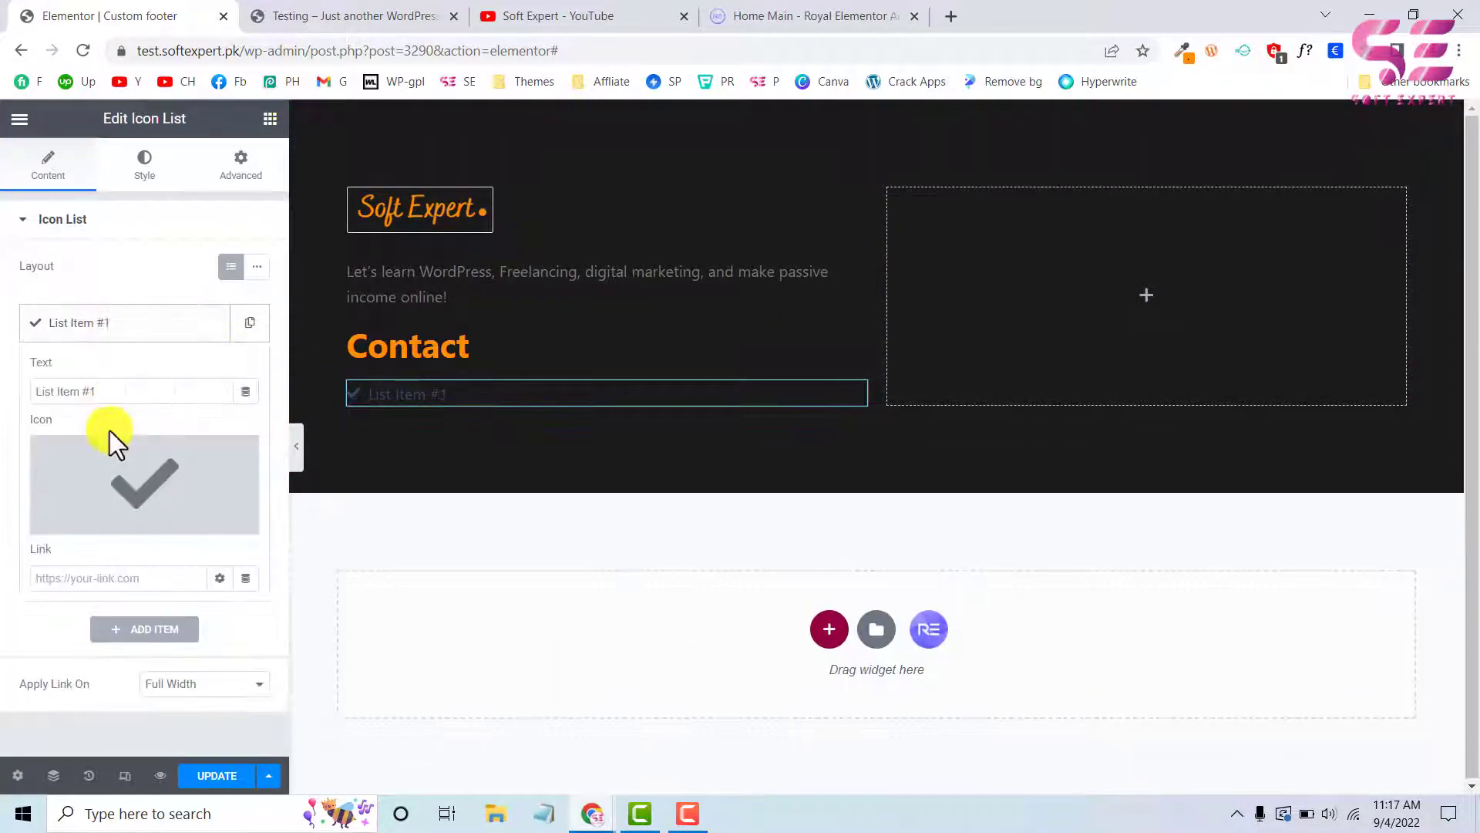
{"action": "left_click", "coordinate": [118, 473]}
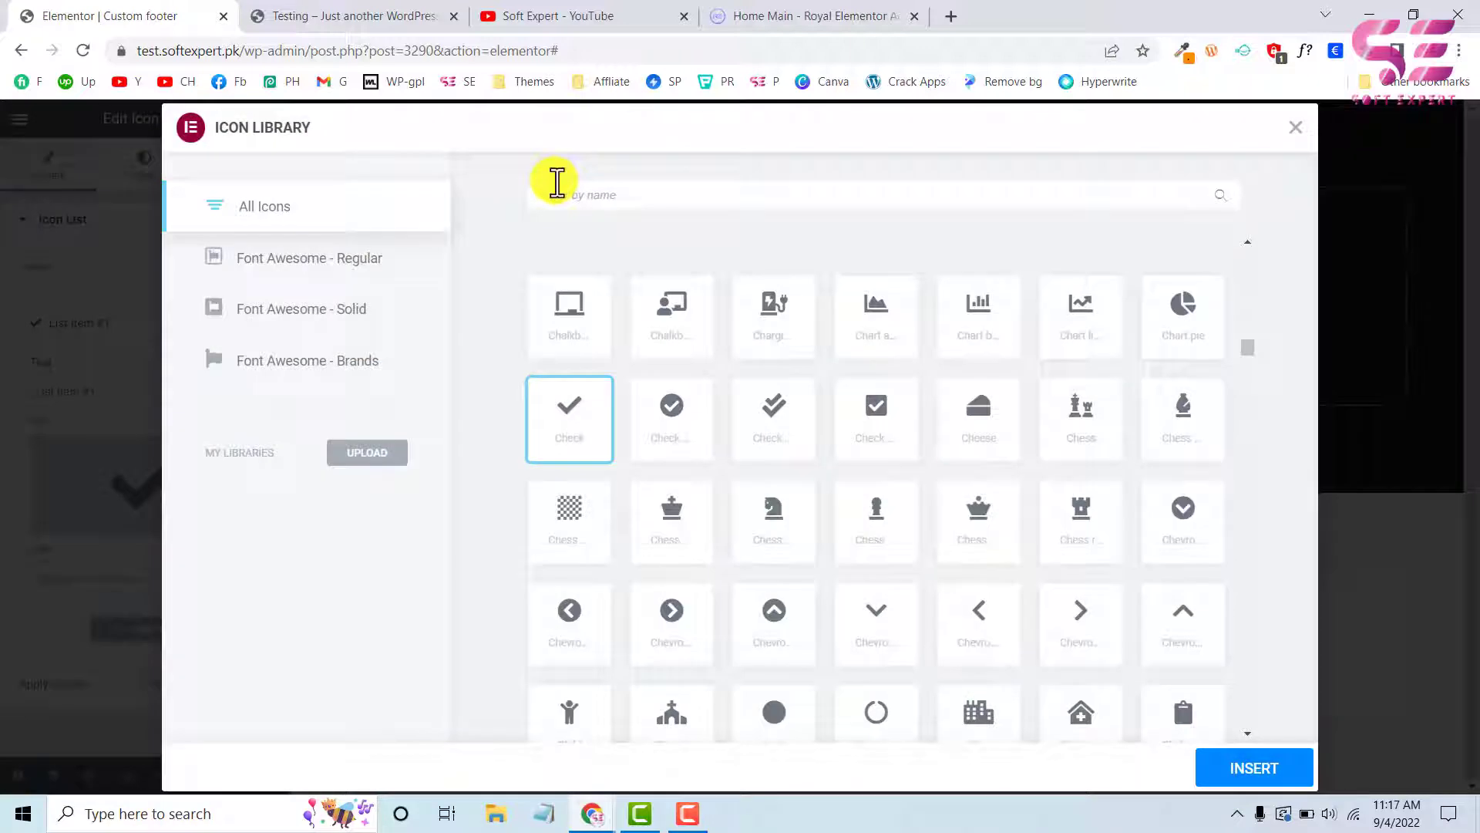
{"action": "left_click", "coordinate": [270, 12]}
{"action": "left_click", "coordinate": [163, 15]}
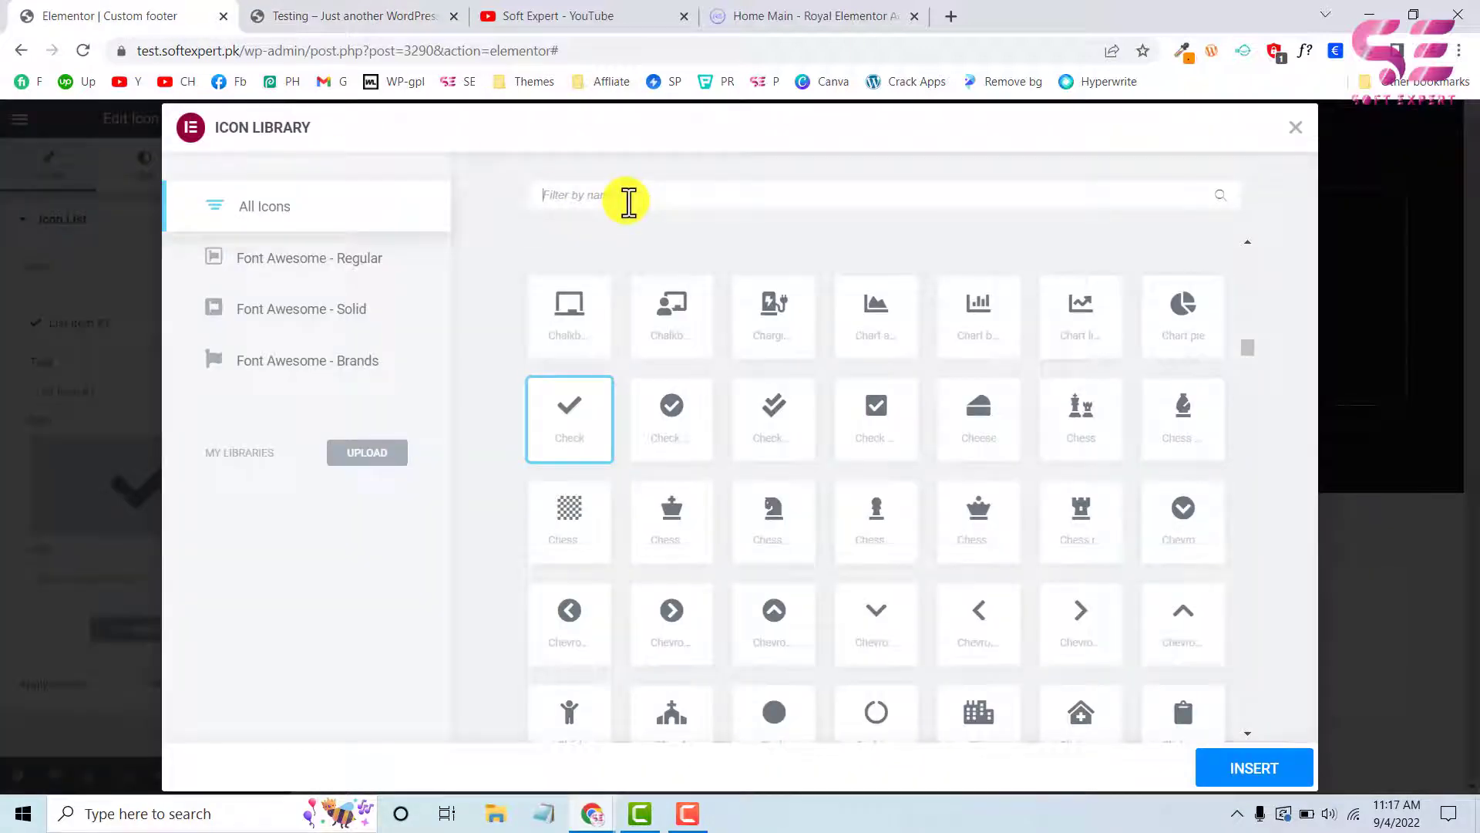
{"action": "type", "text": "pho"}
{"action": "left_click", "coordinate": [698, 439]}
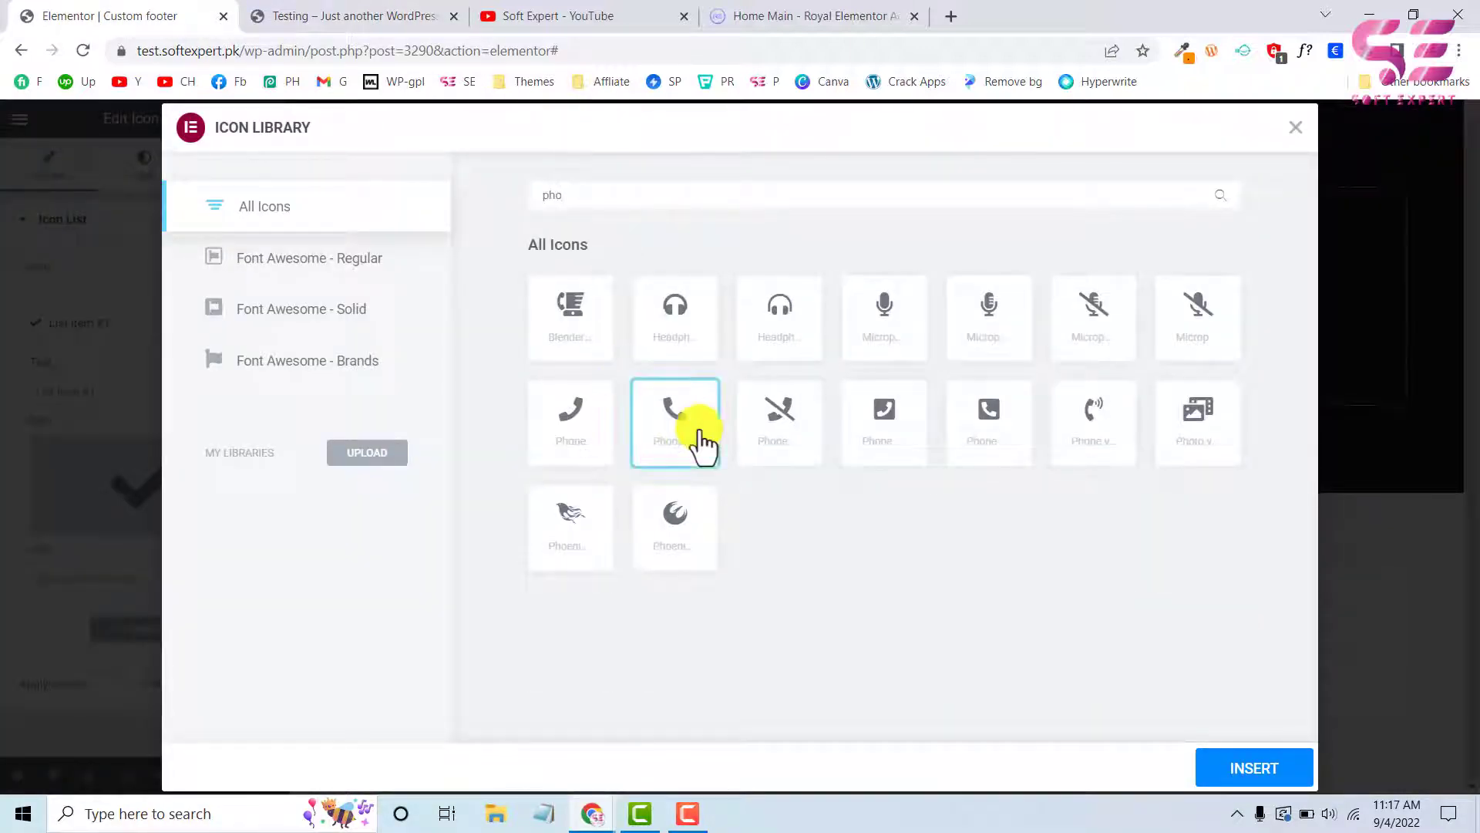
{"action": "left_click", "coordinate": [1254, 771]}
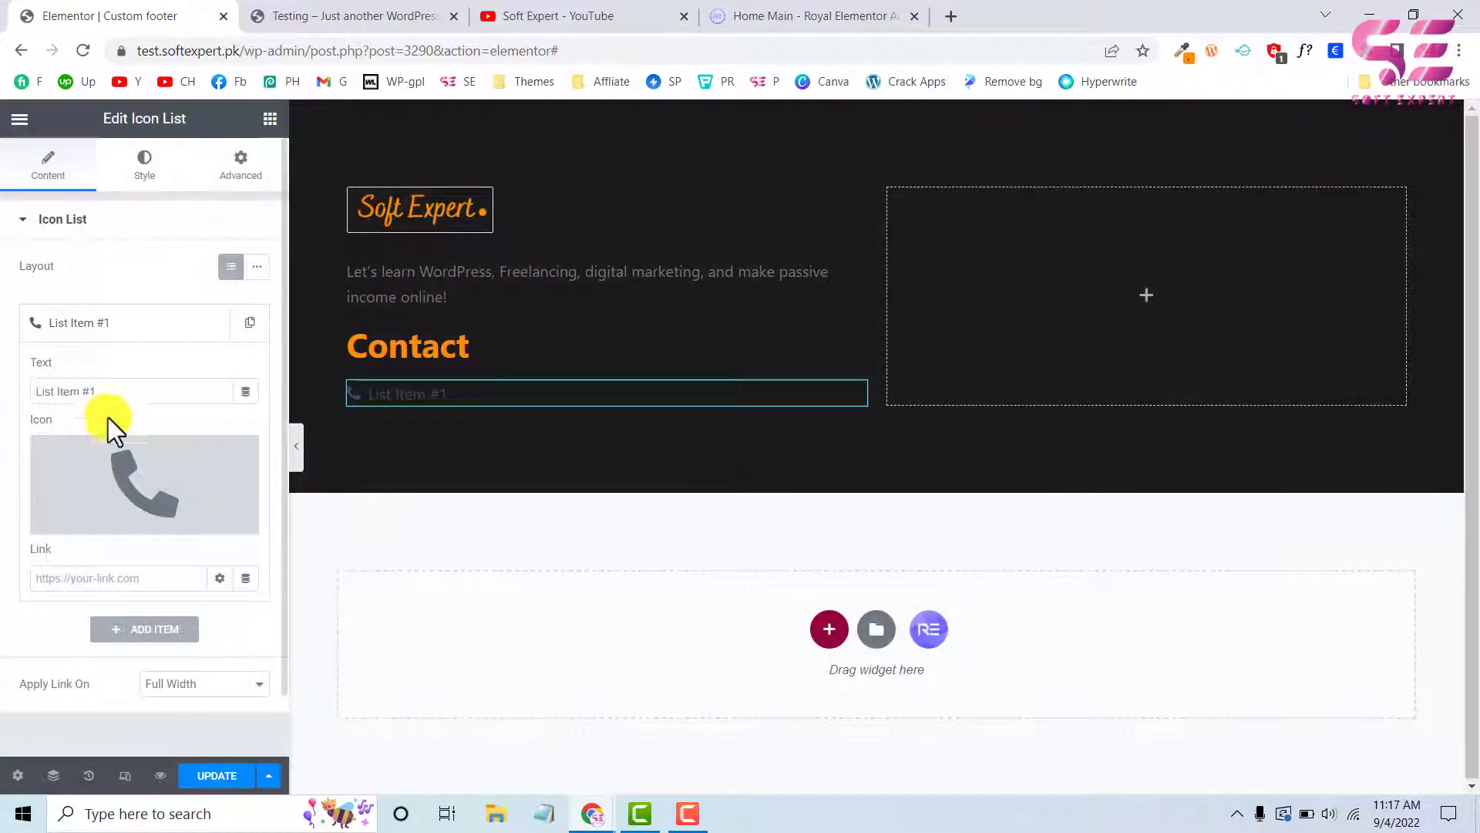
Replace the phone list item's text with a placeholder phone number
{"action": "left_click_drag", "start_coordinate": [122, 391], "coordinate": [2, 378]}
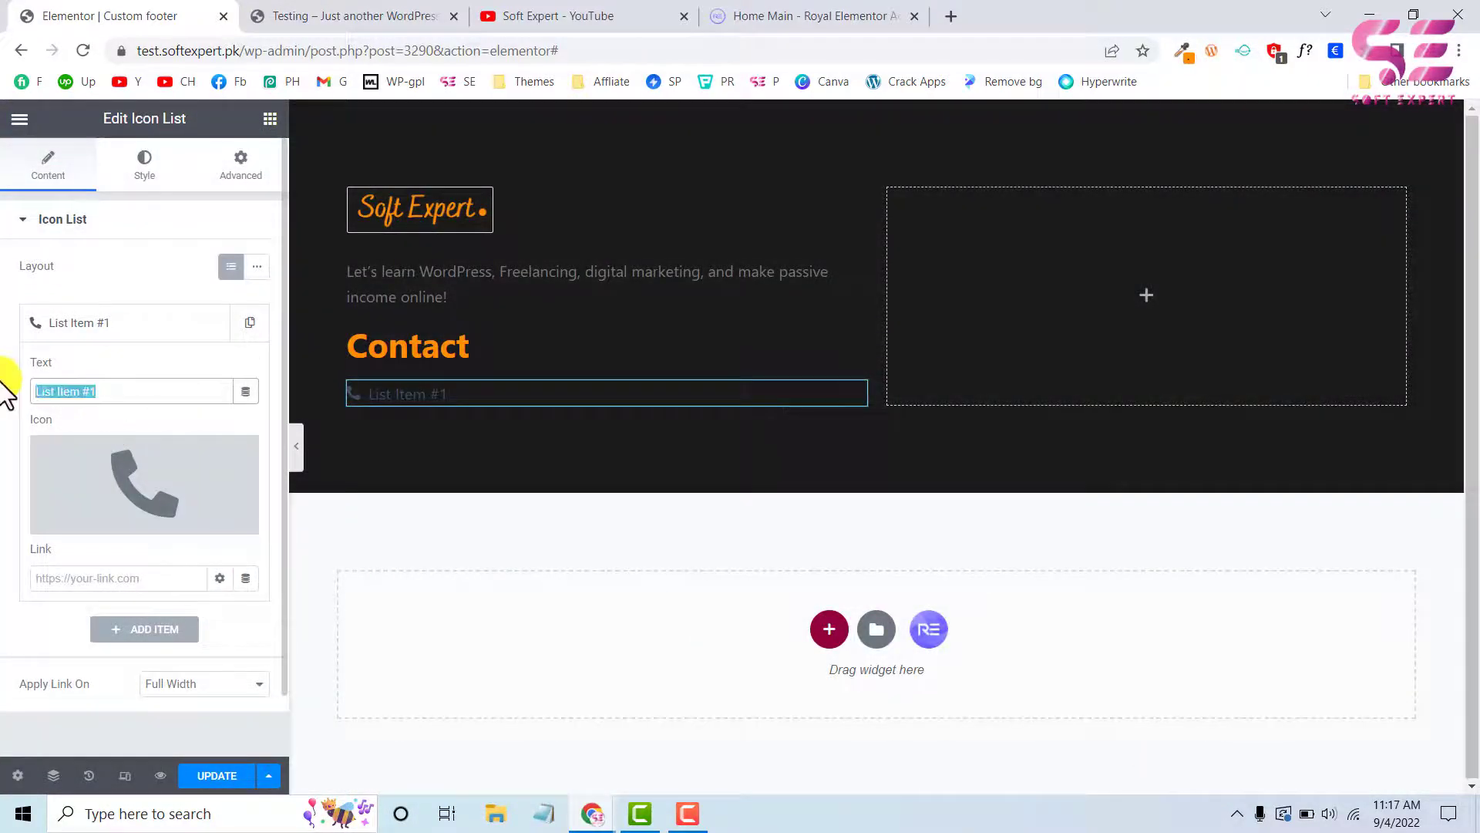
{"action": "type", "text": "+1 "}
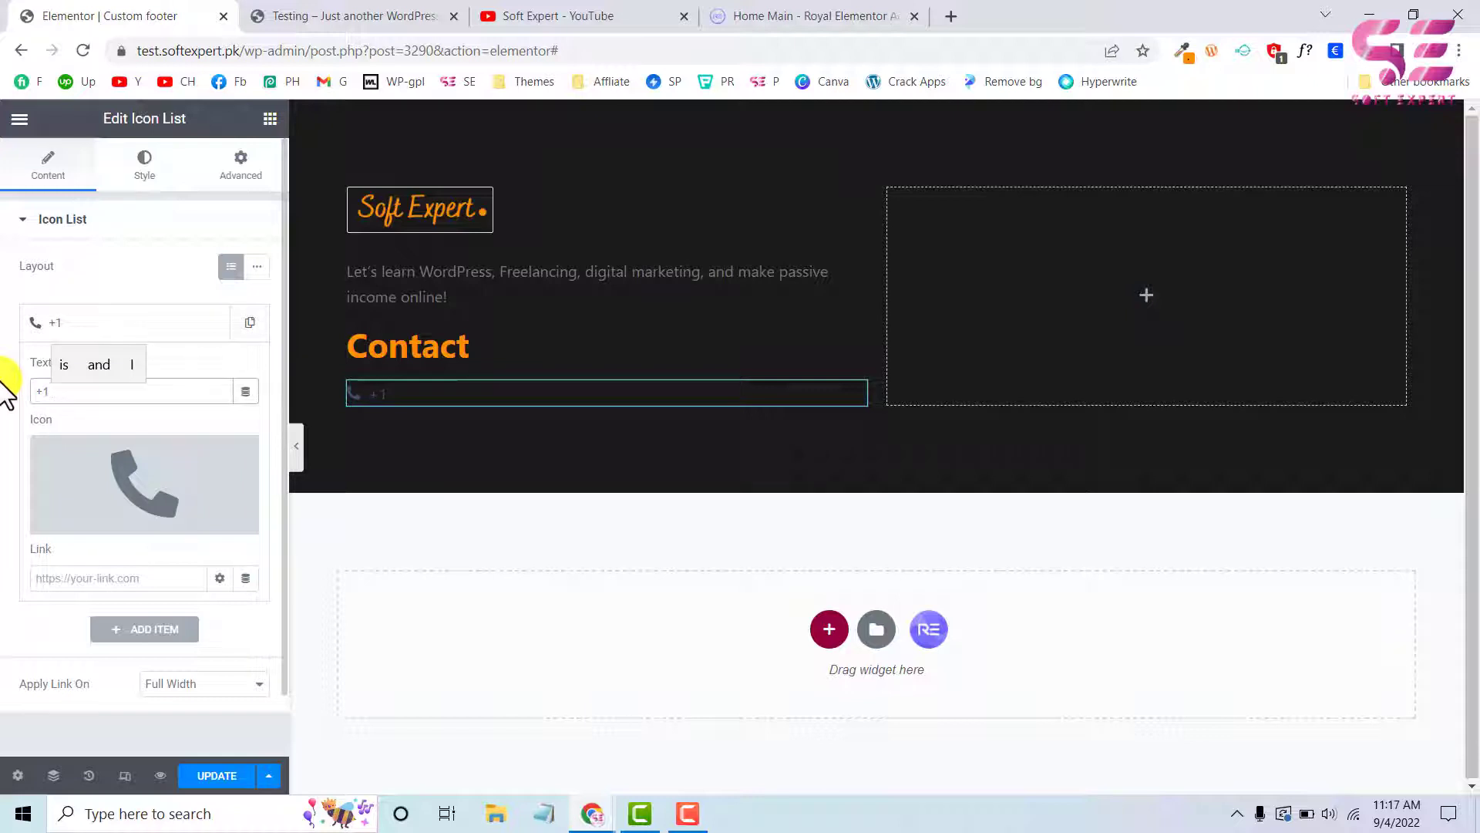
{"action": "type", "text": "123 1231 123"}
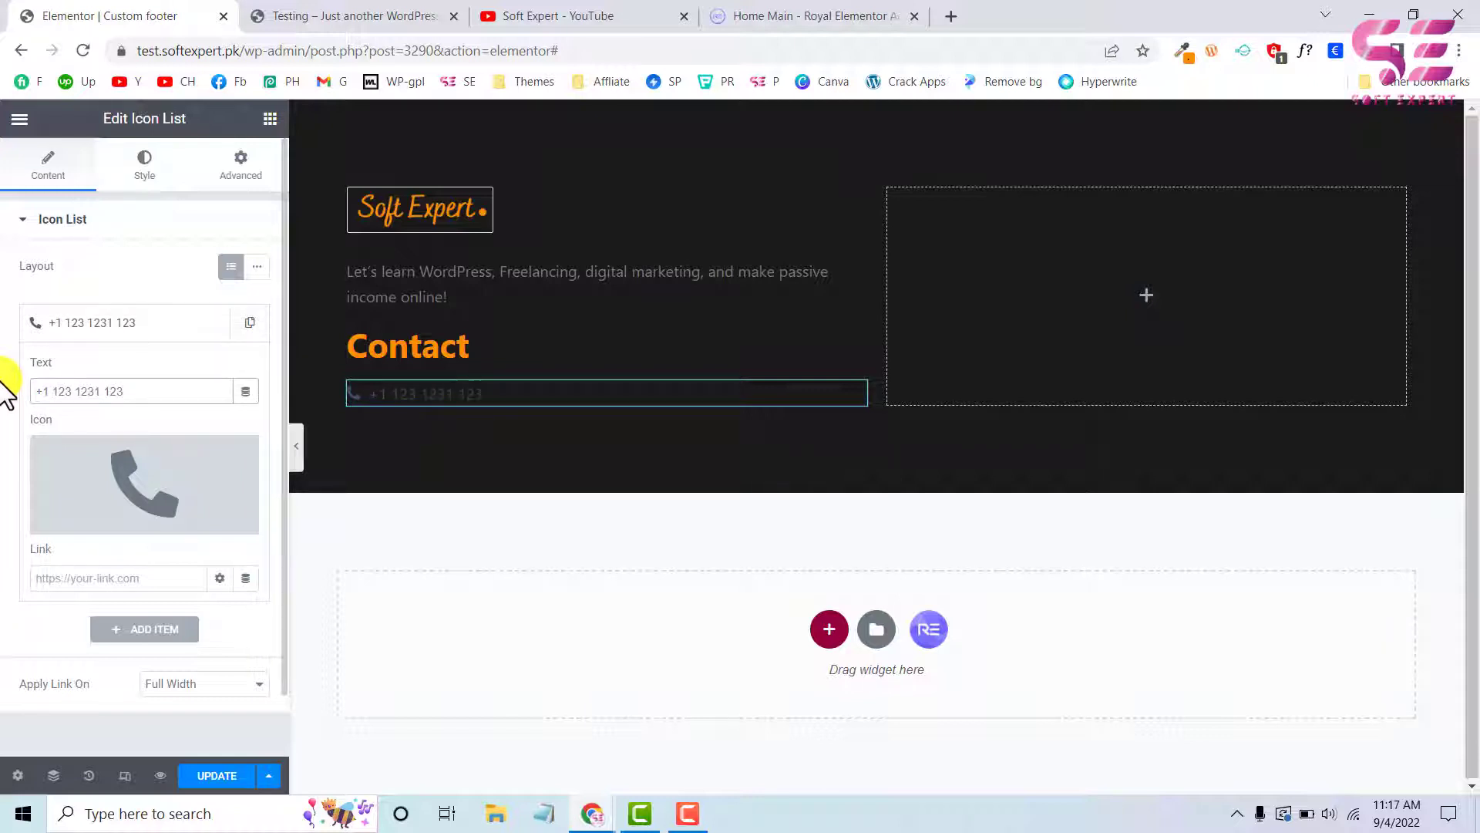
Set the Icon List's icon colour to the same sampled orange as the Contact heading
{"action": "left_click", "coordinate": [148, 177]}
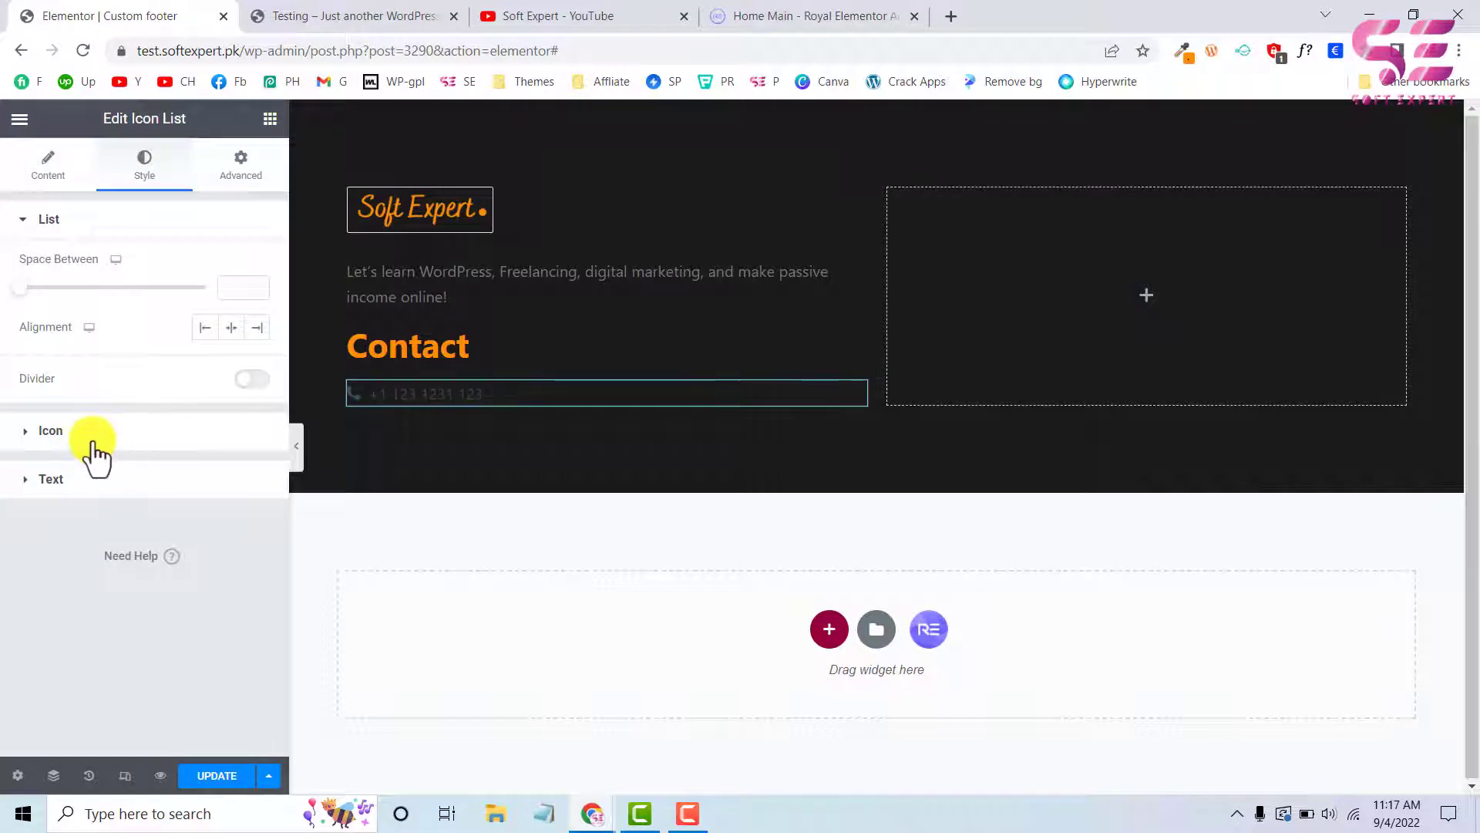
{"action": "left_click", "coordinate": [50, 431]}
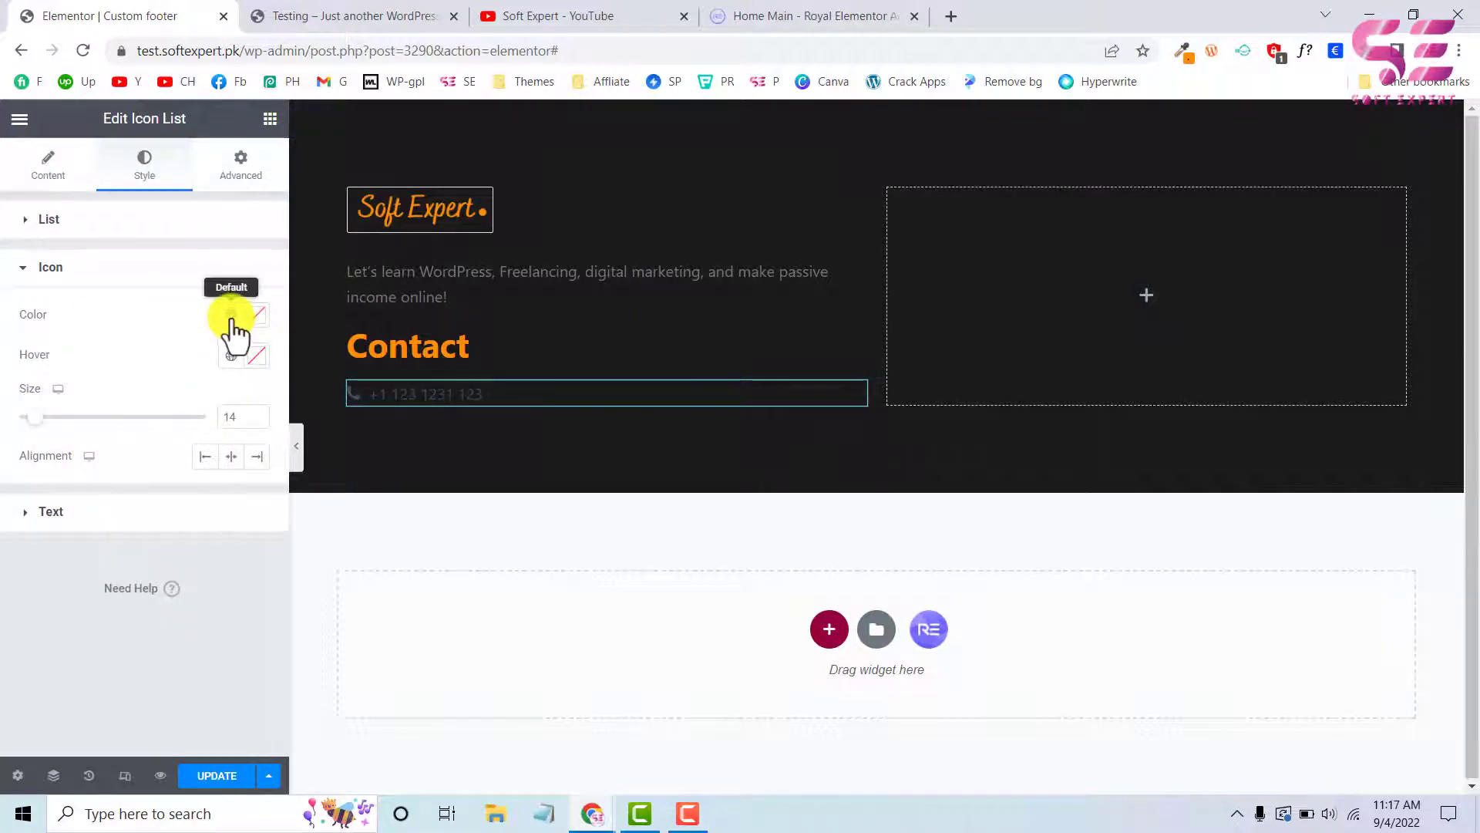
{"action": "left_click", "coordinate": [257, 316]}
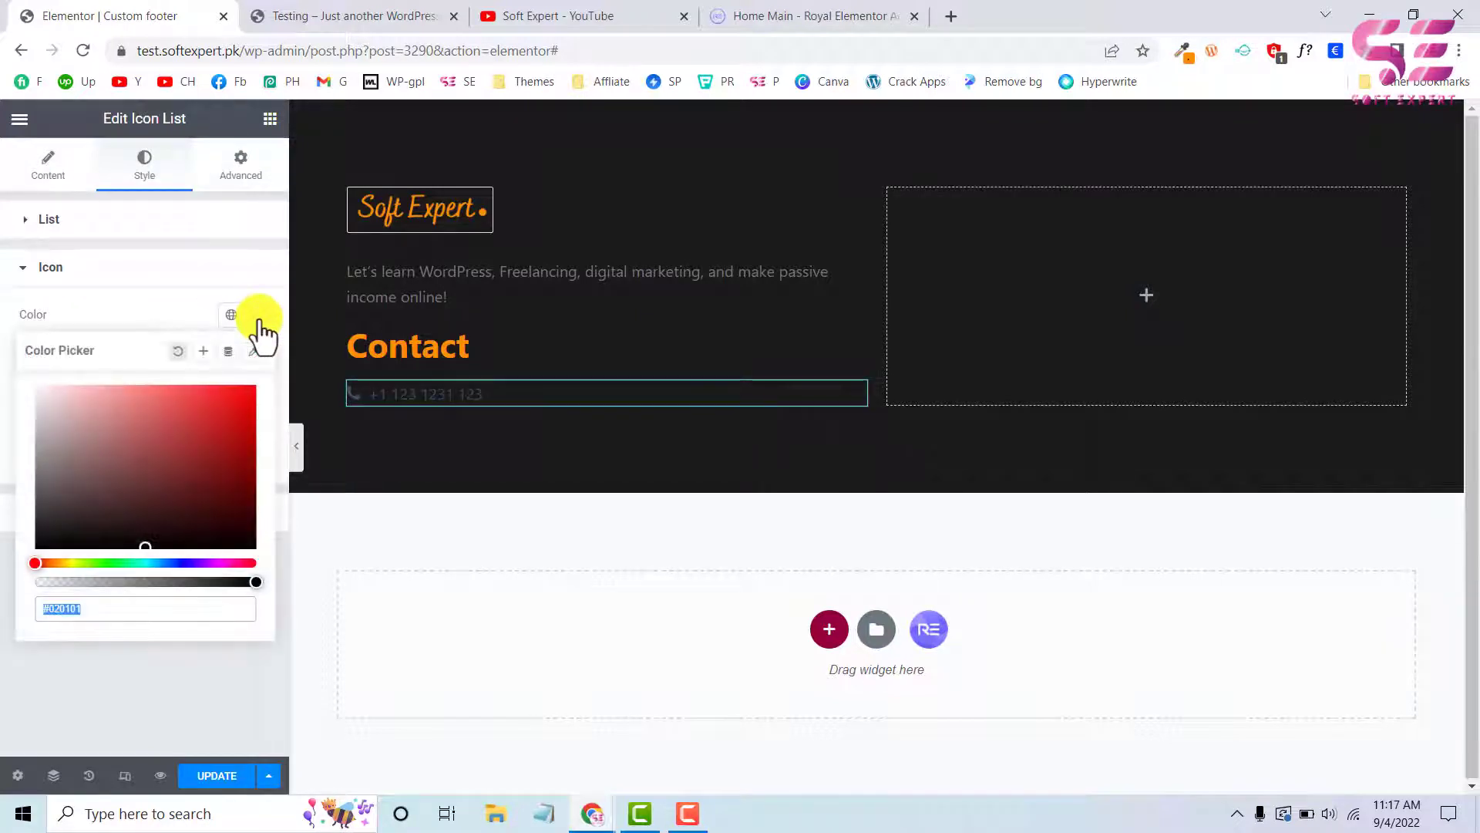
{"action": "key", "text": "ctrl+v"}
{"action": "left_click", "coordinate": [154, 311]}
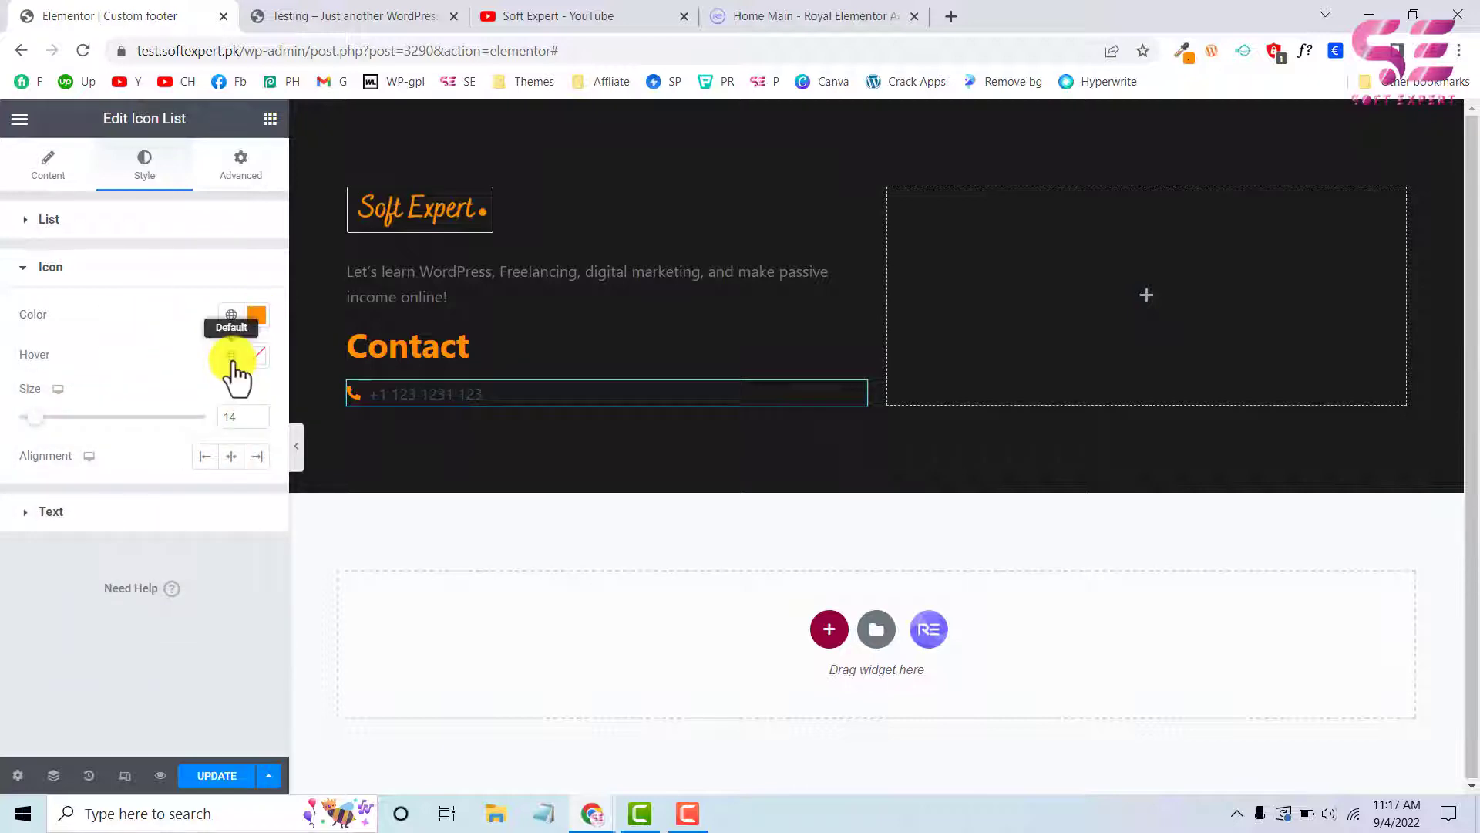
Set the Icon List's text colour to the global Text colour #7A7A7A, using the test site's footer as reference
{"action": "left_click", "coordinate": [333, 14]}
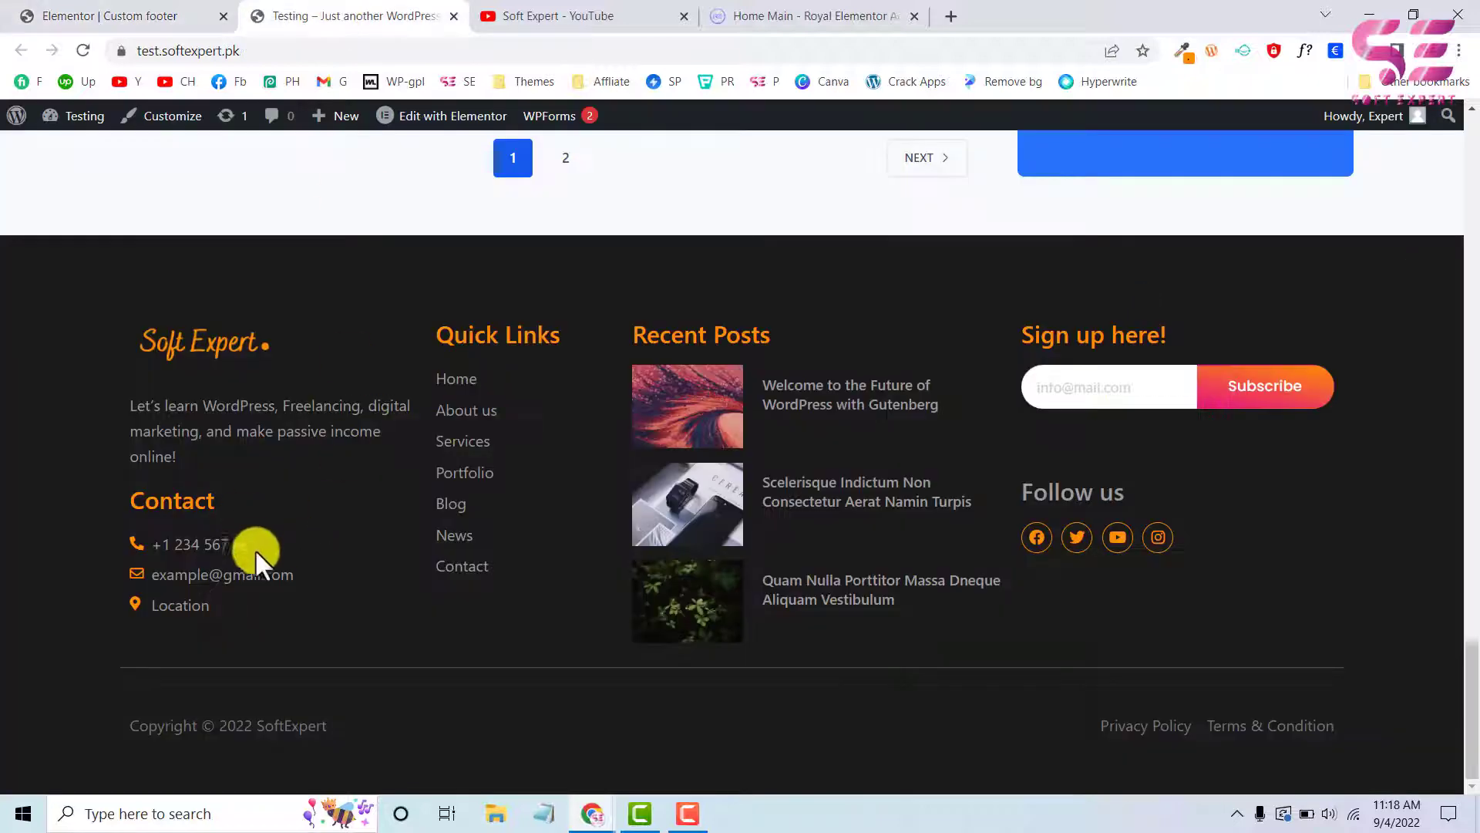
{"action": "left_click", "coordinate": [169, 14]}
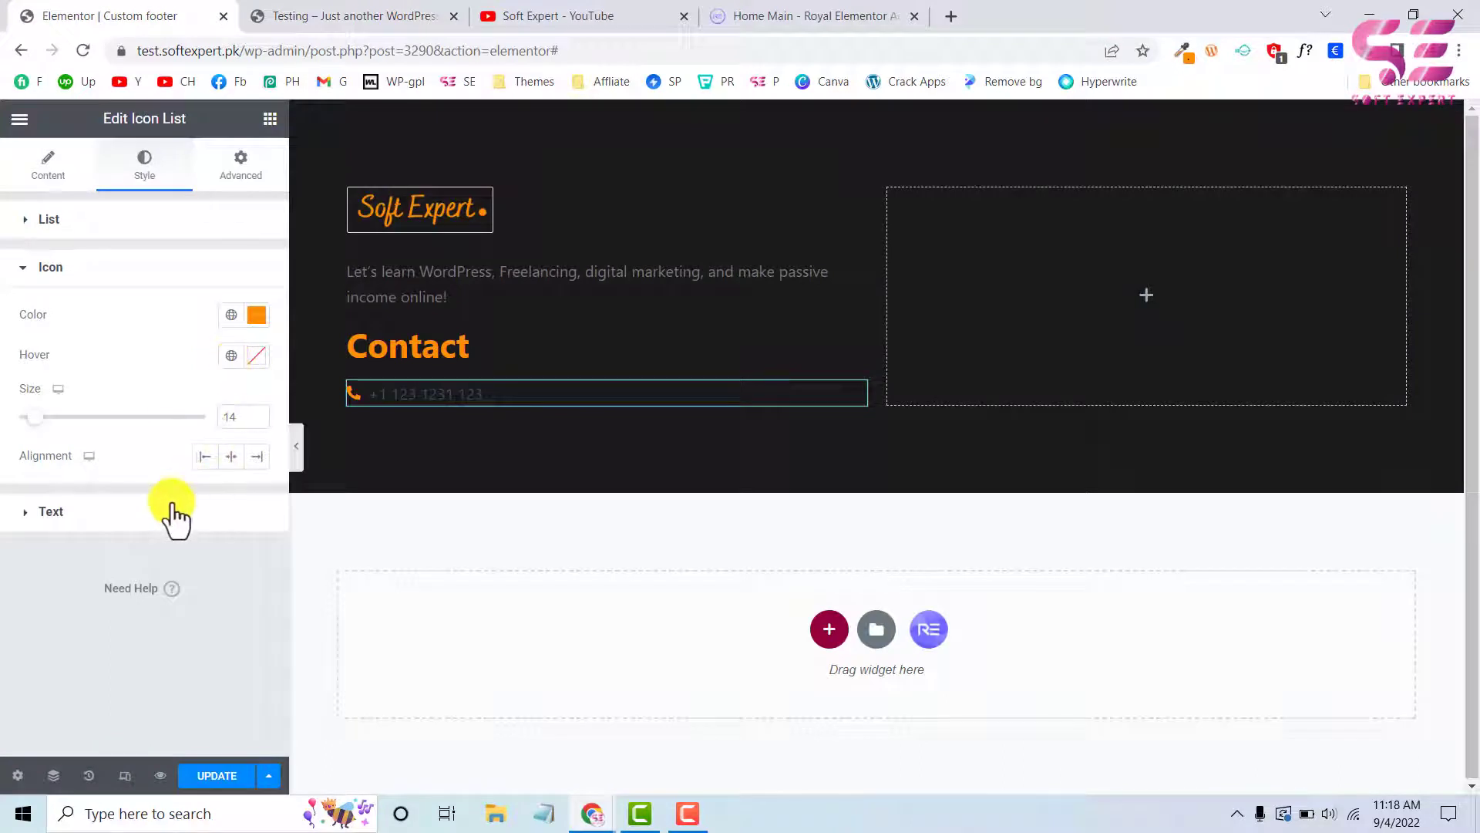
{"action": "left_click", "coordinate": [51, 511]}
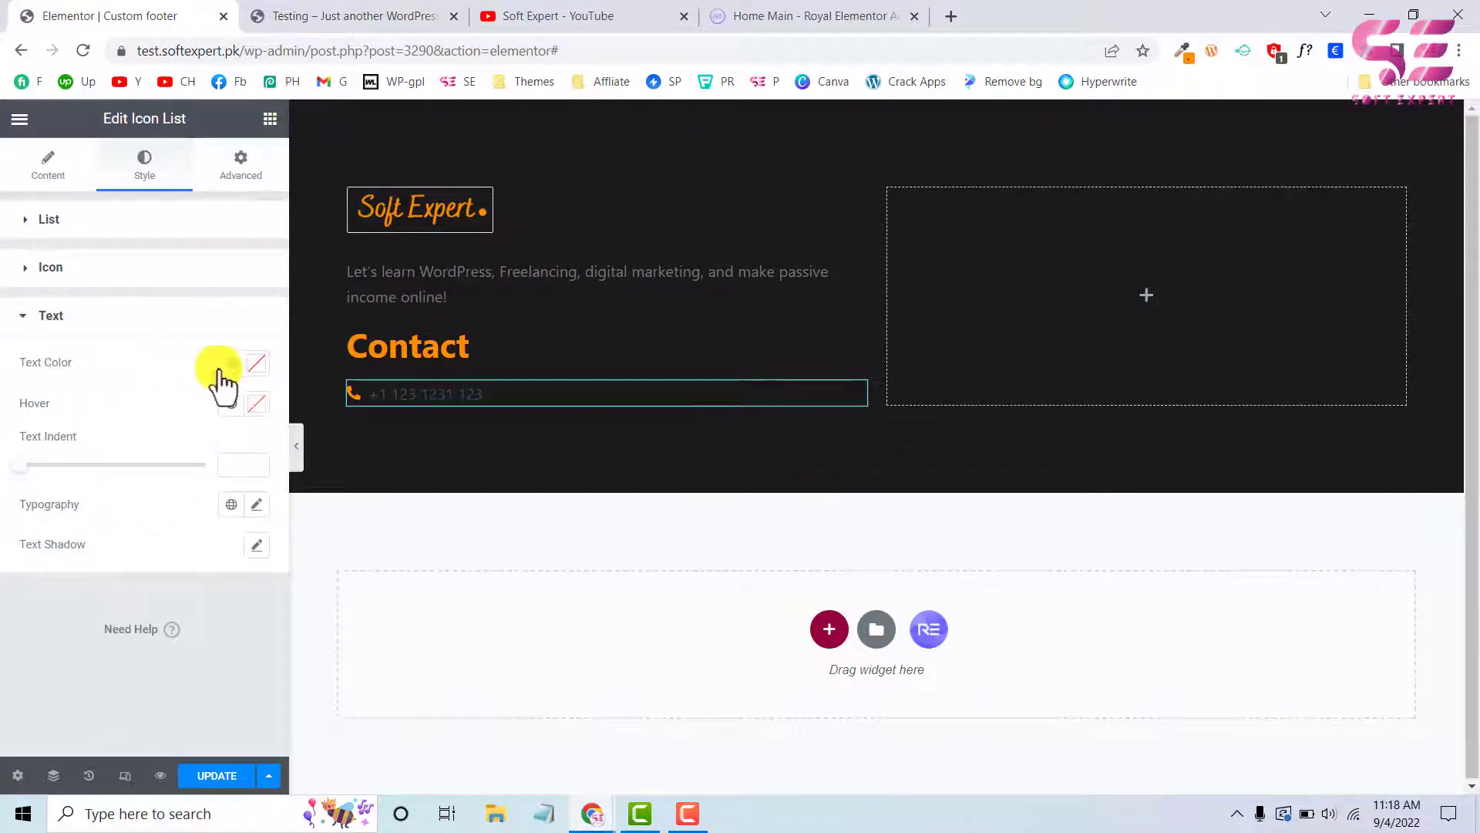
{"action": "left_click", "coordinate": [252, 363]}
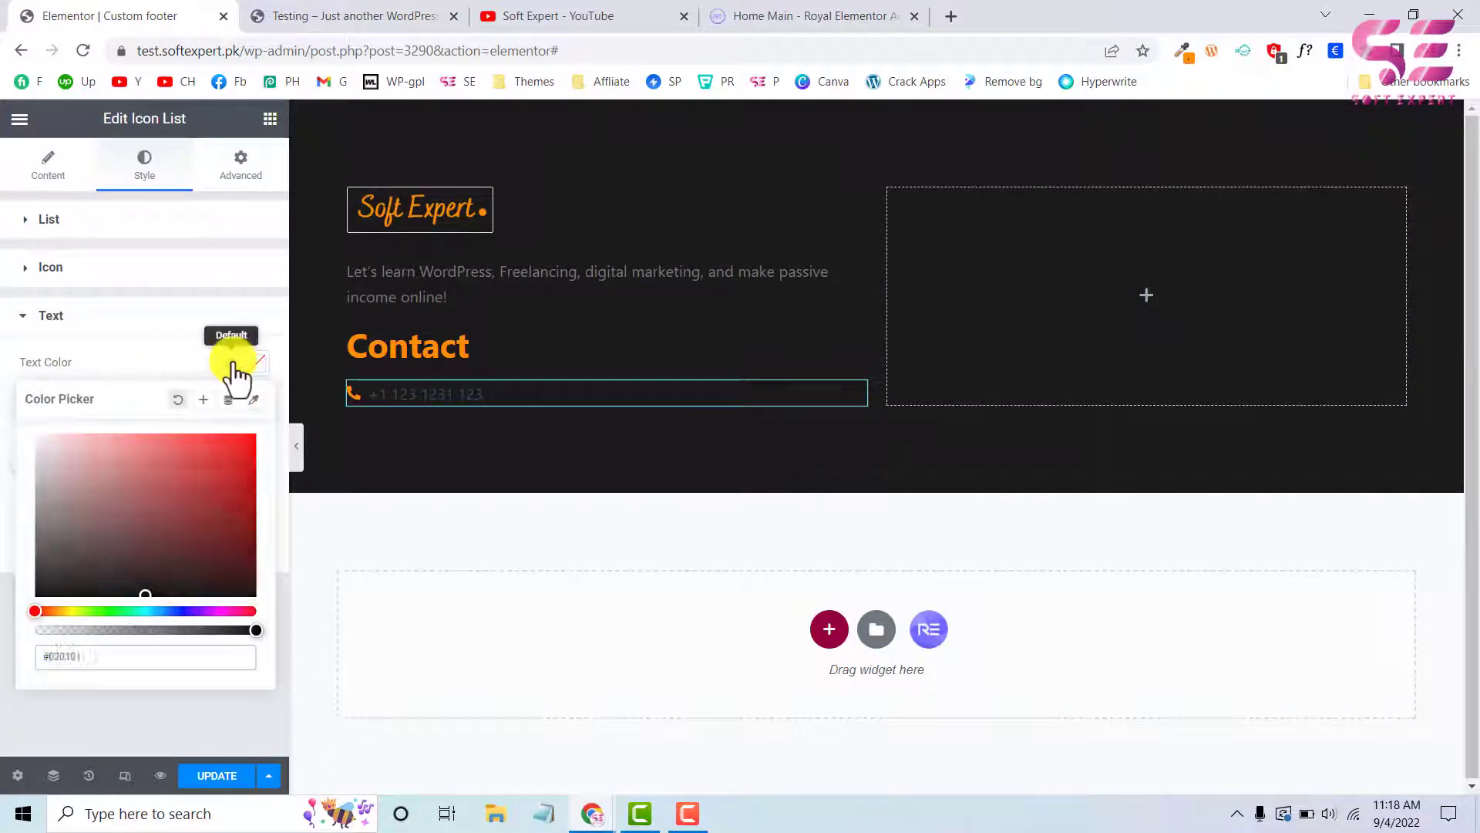
{"action": "left_click", "coordinate": [231, 362]}
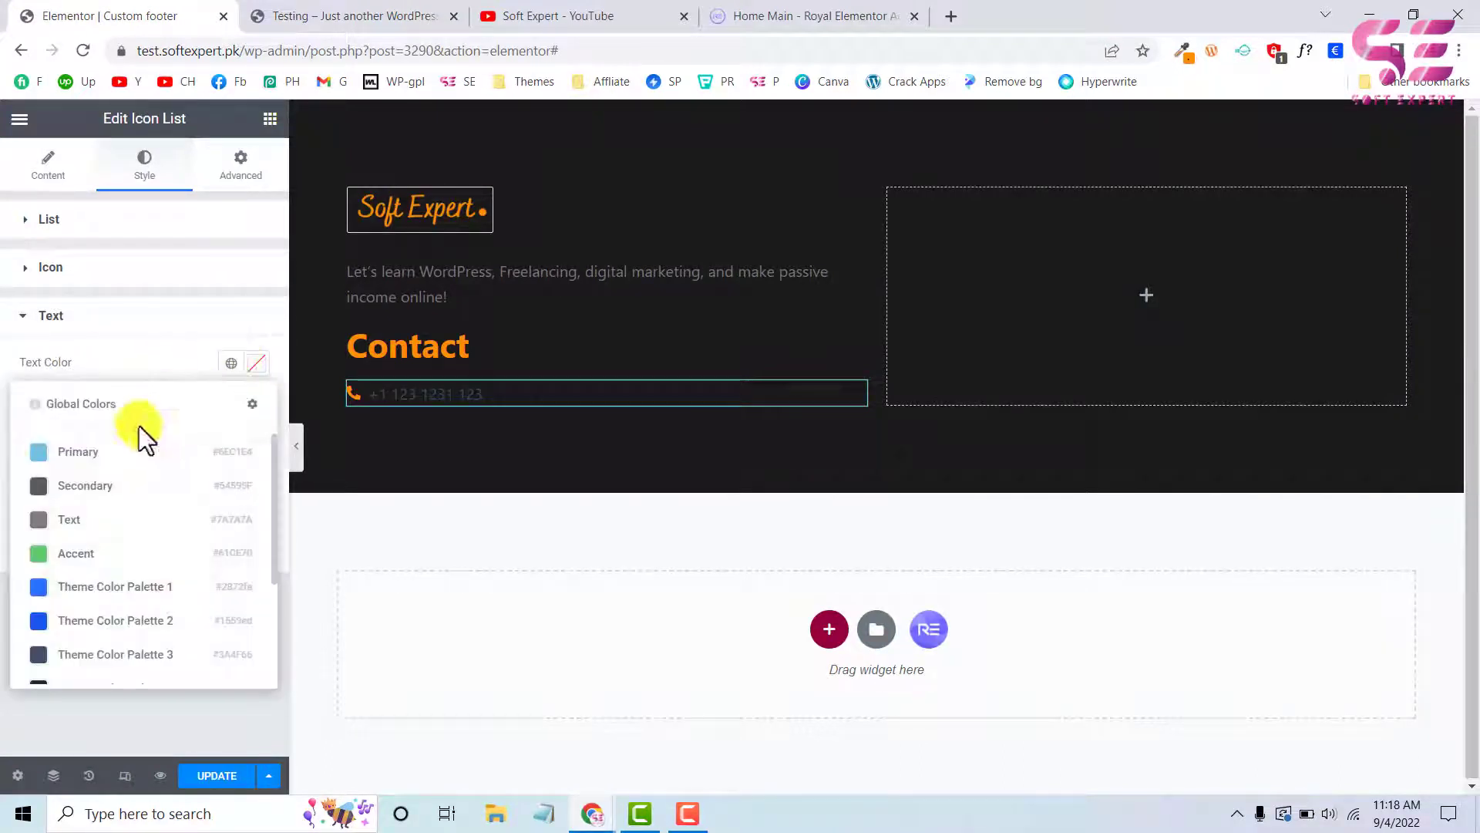
{"action": "left_click", "coordinate": [68, 519]}
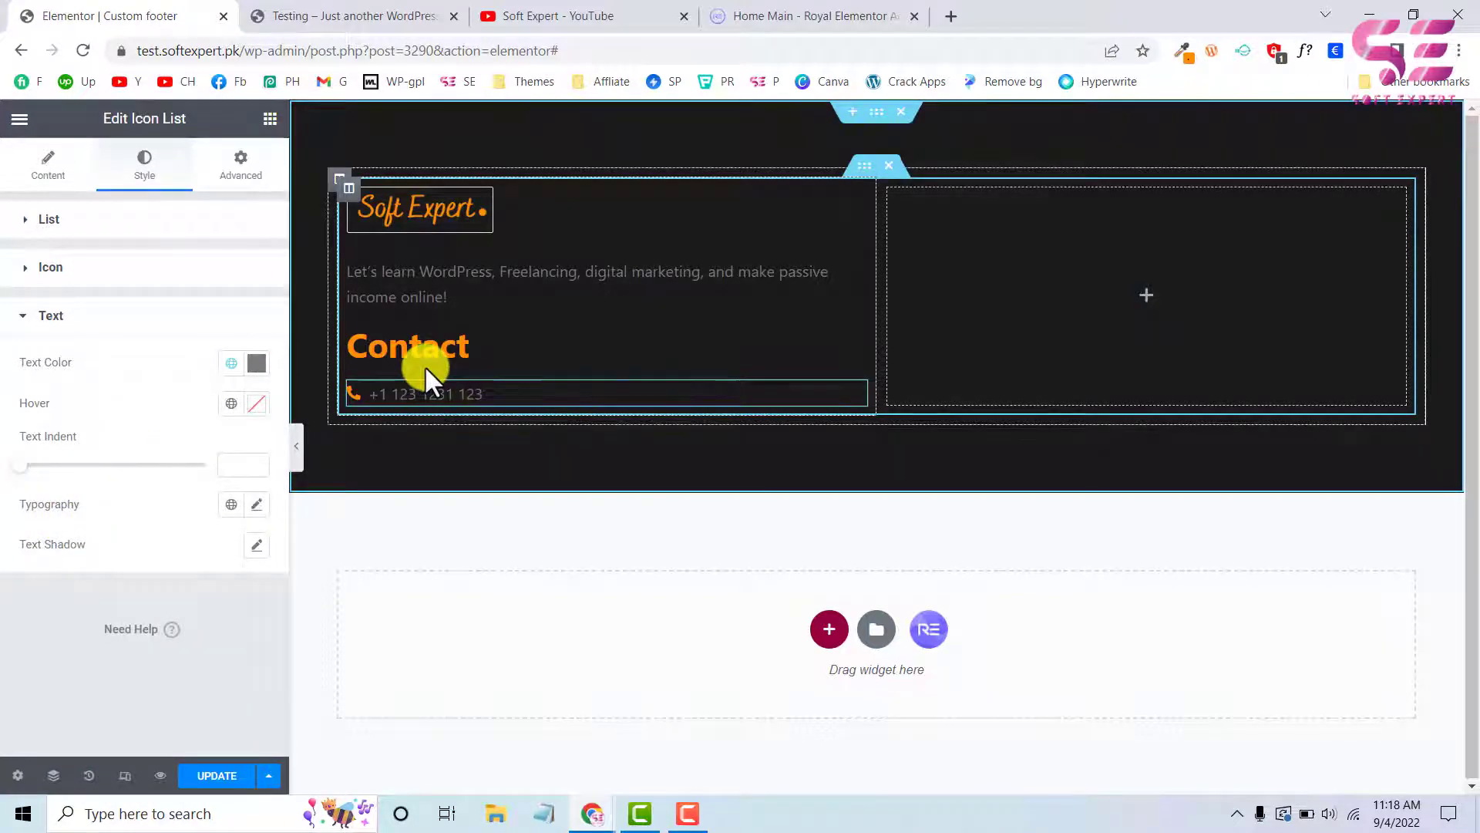
Sample the description paragraph's text colour from the test site's footer and return to the custom footer editor
{"action": "key", "text": "ctrl+Tab"}
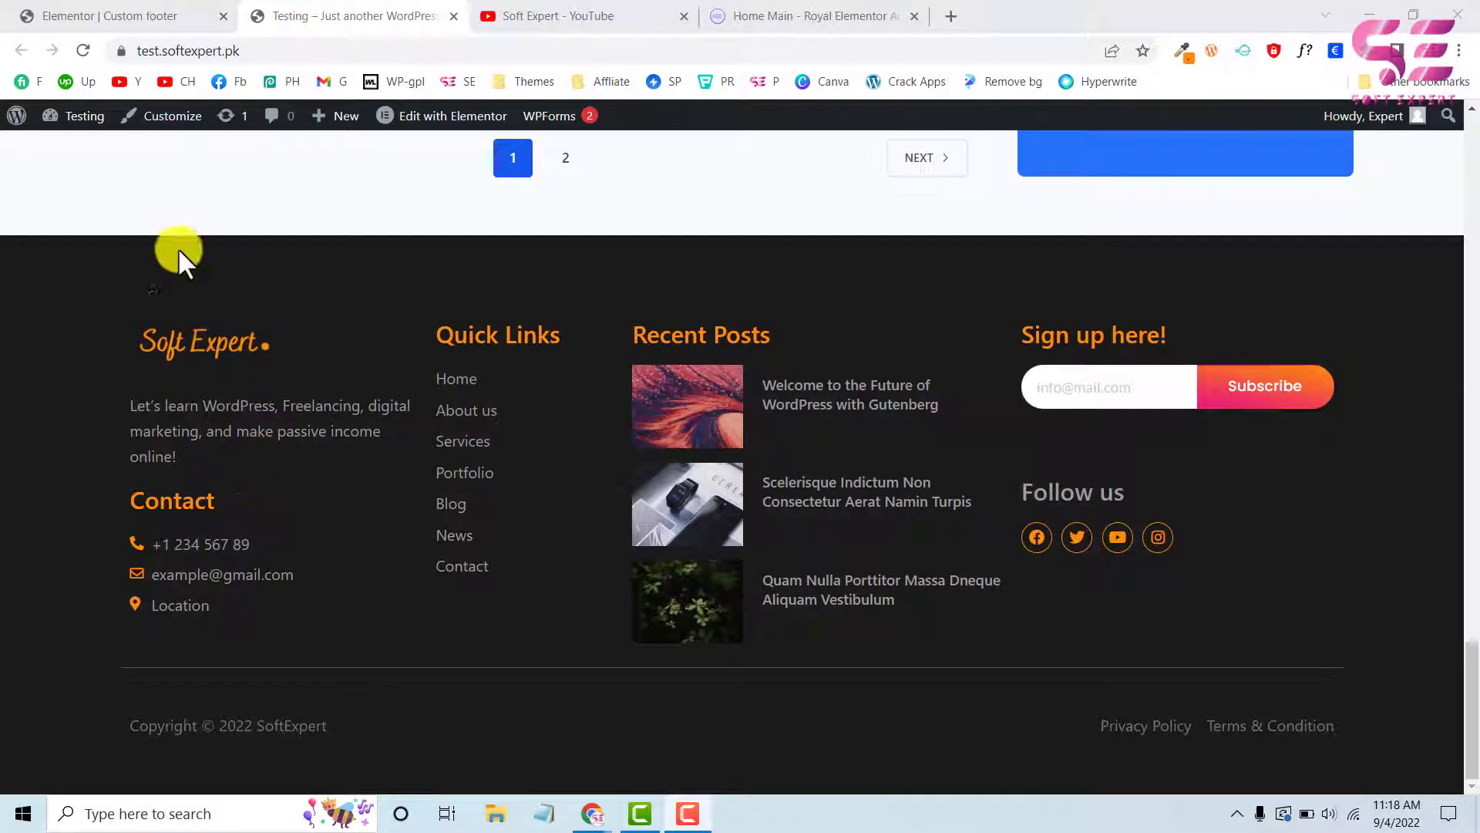
{"action": "left_click", "coordinate": [1184, 51]}
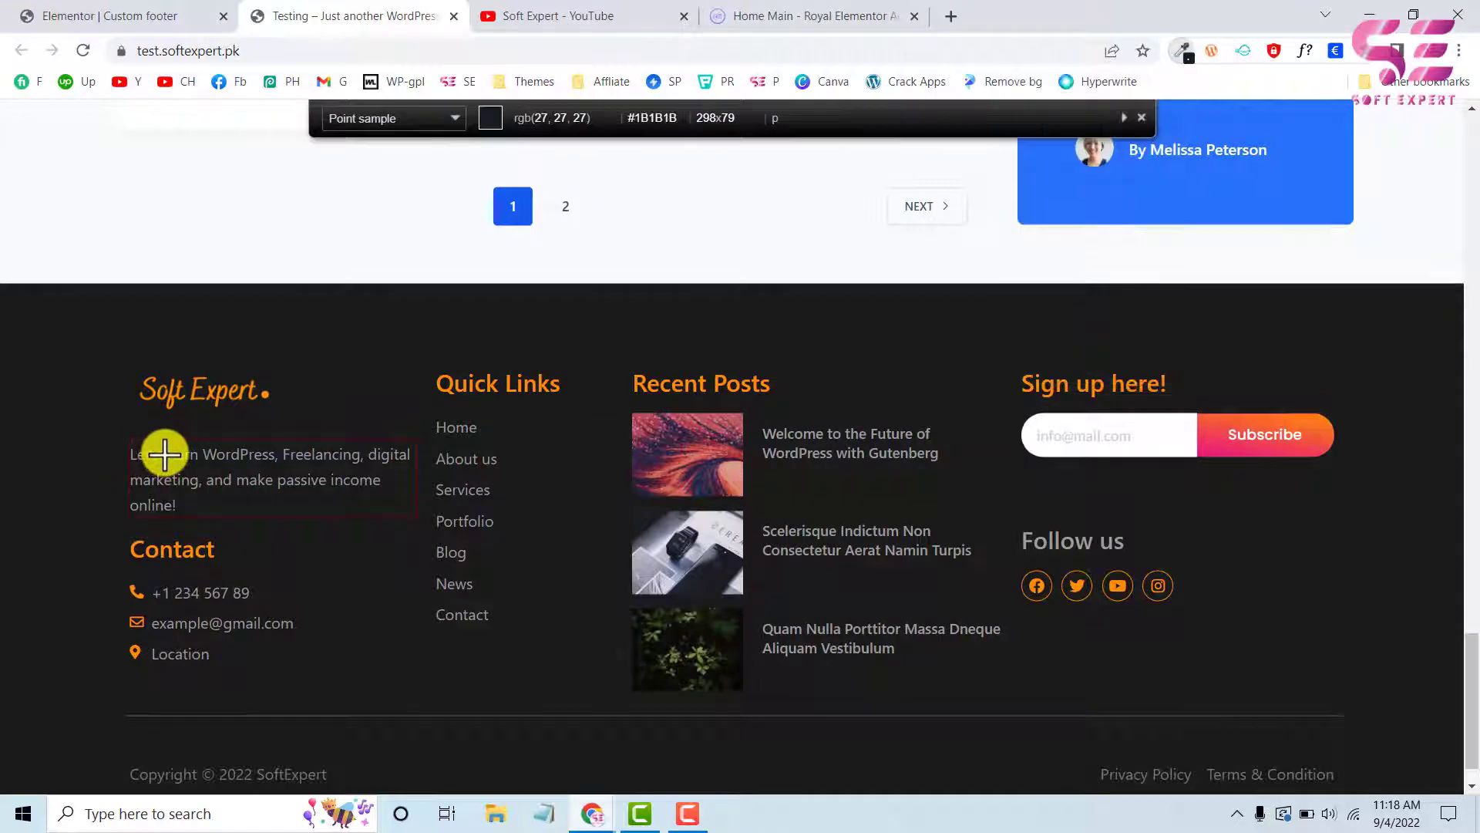
{"action": "left_click", "coordinate": [166, 455]}
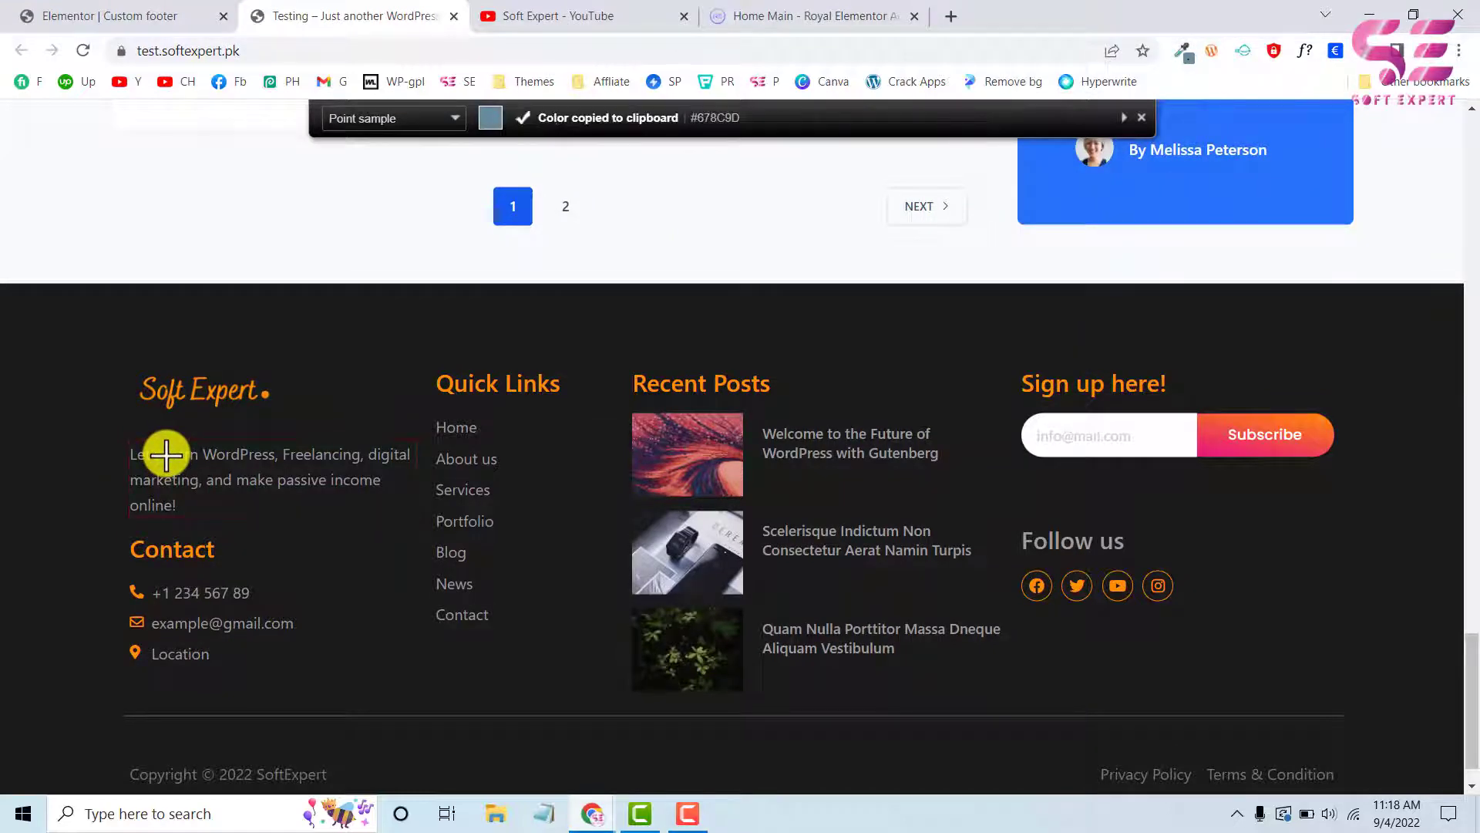
{"action": "left_click", "coordinate": [116, 15]}
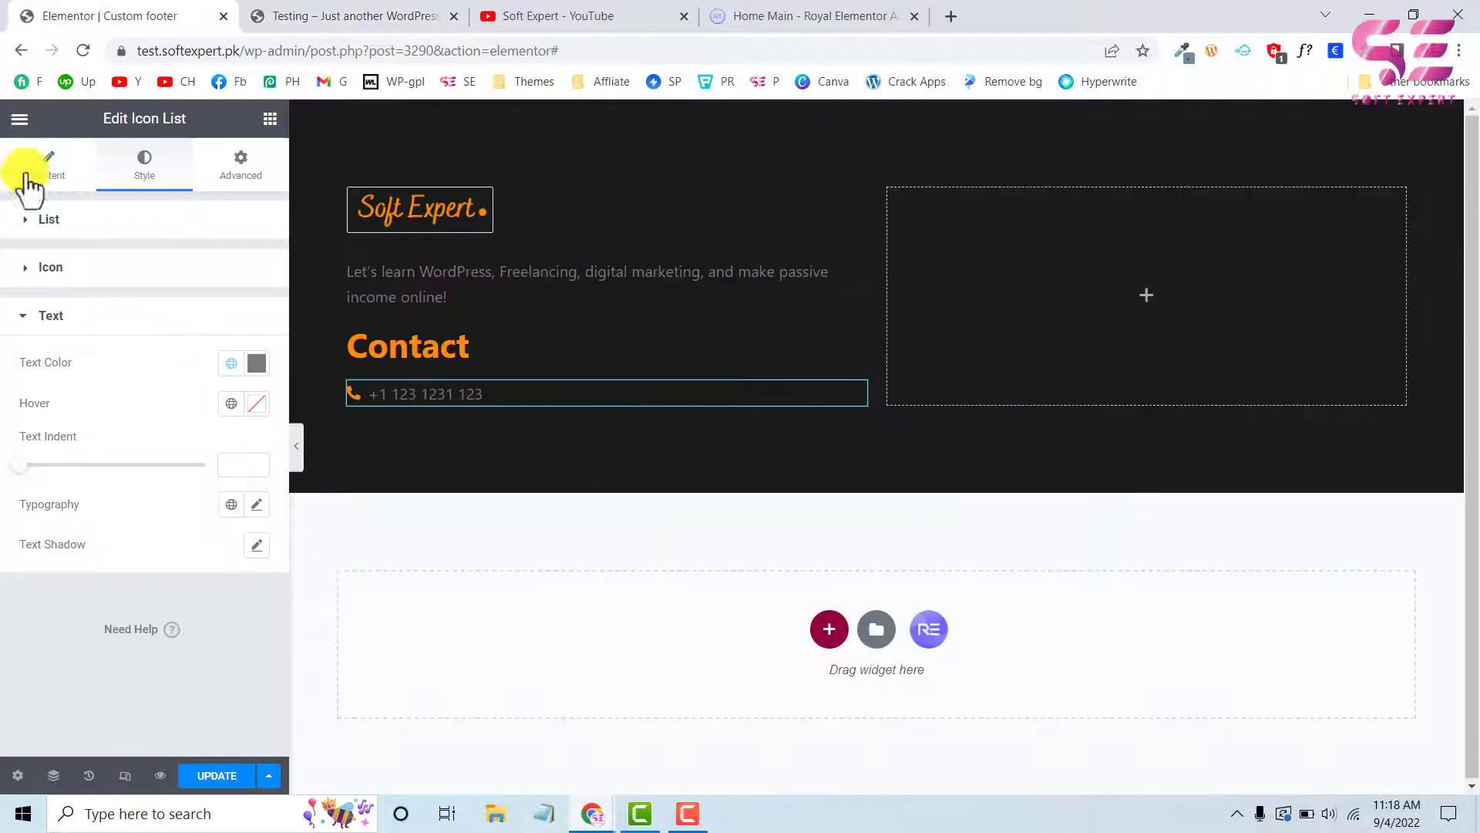
Save the footer and add a custom global colour named "text 2" with a grey-blue value in the site settings
{"action": "left_click", "coordinate": [212, 776]}
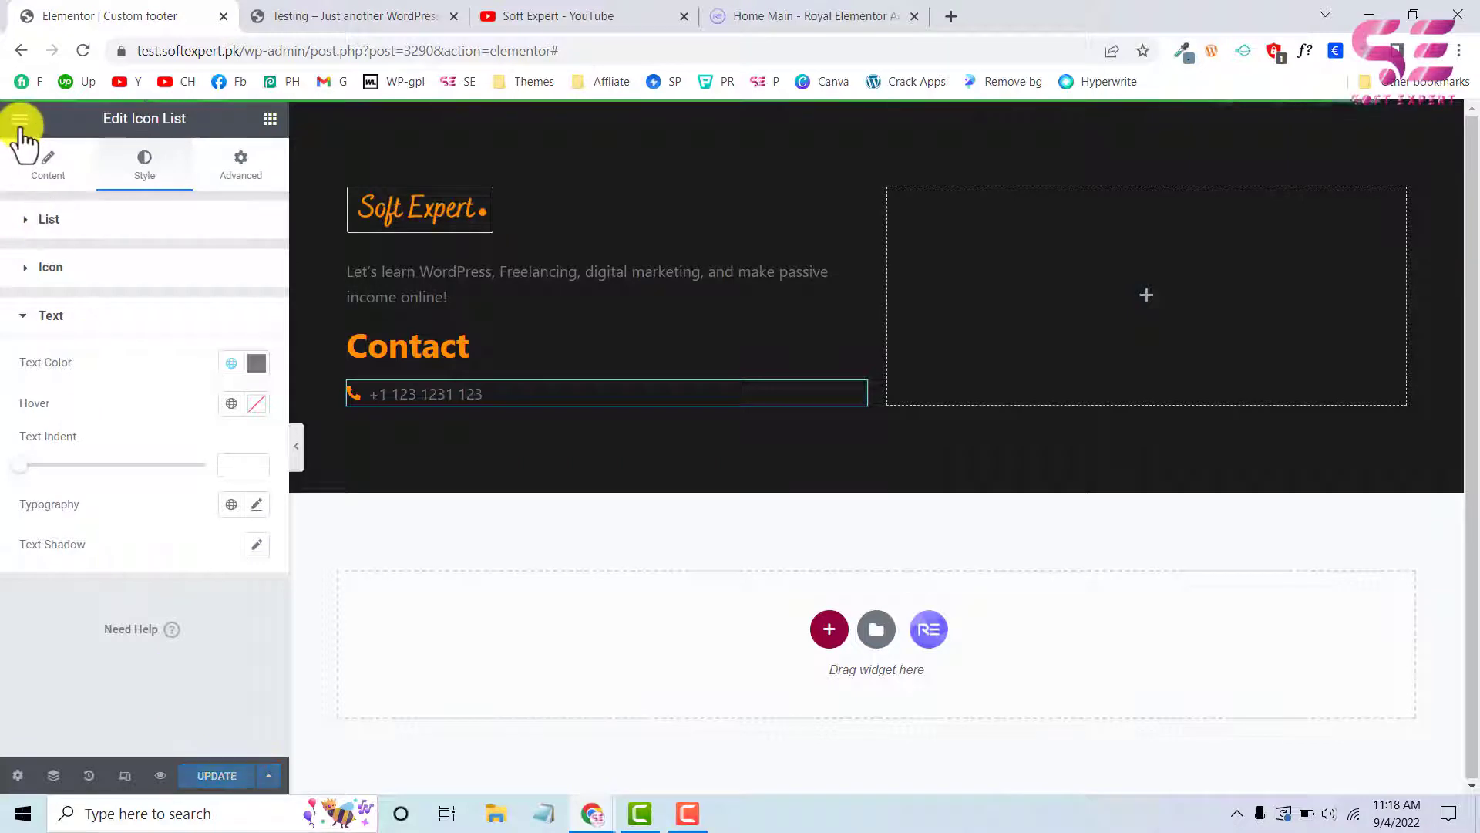
{"action": "left_click", "coordinate": [21, 122]}
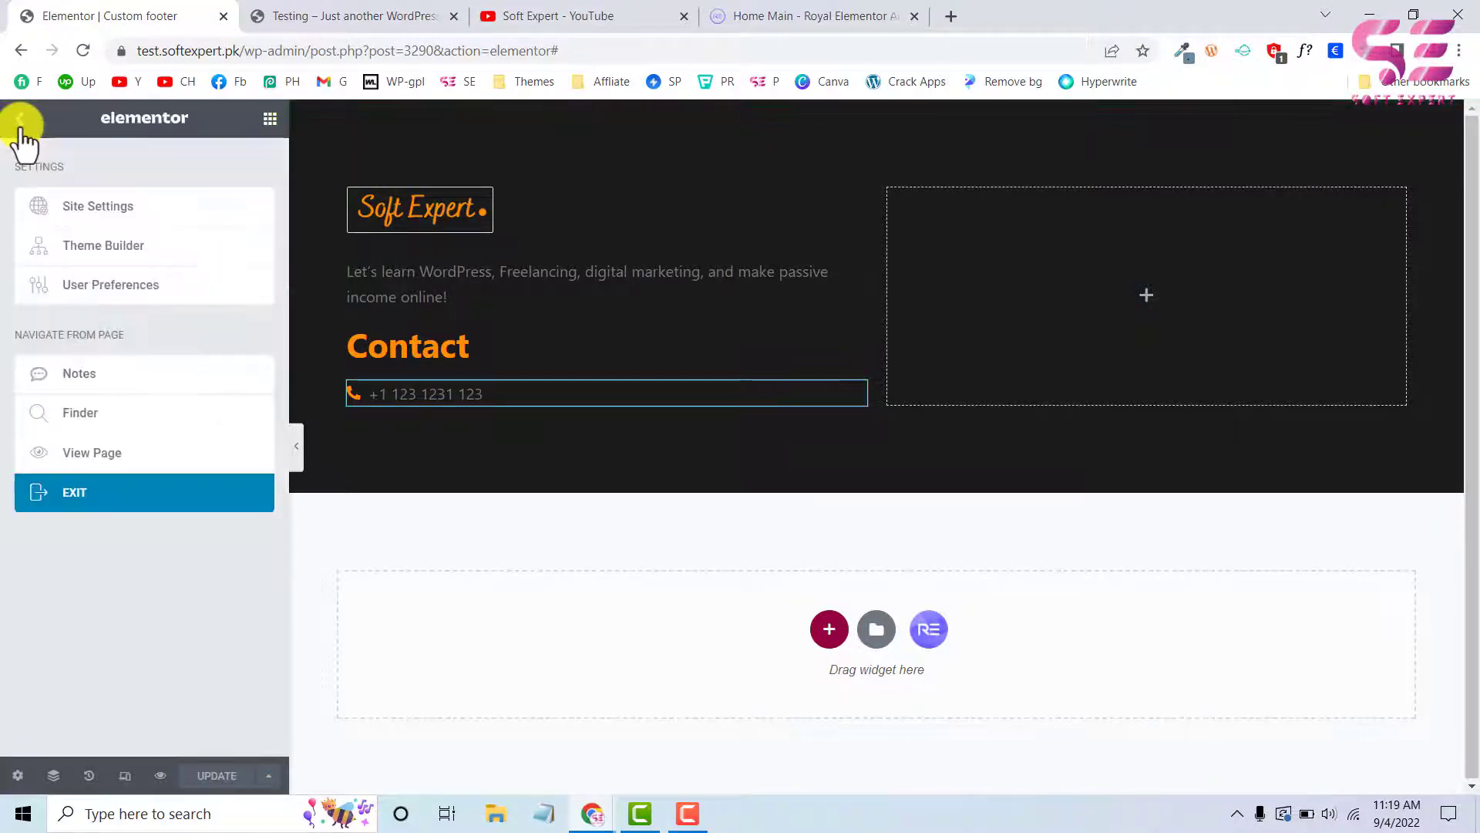
{"action": "left_click", "coordinate": [93, 213]}
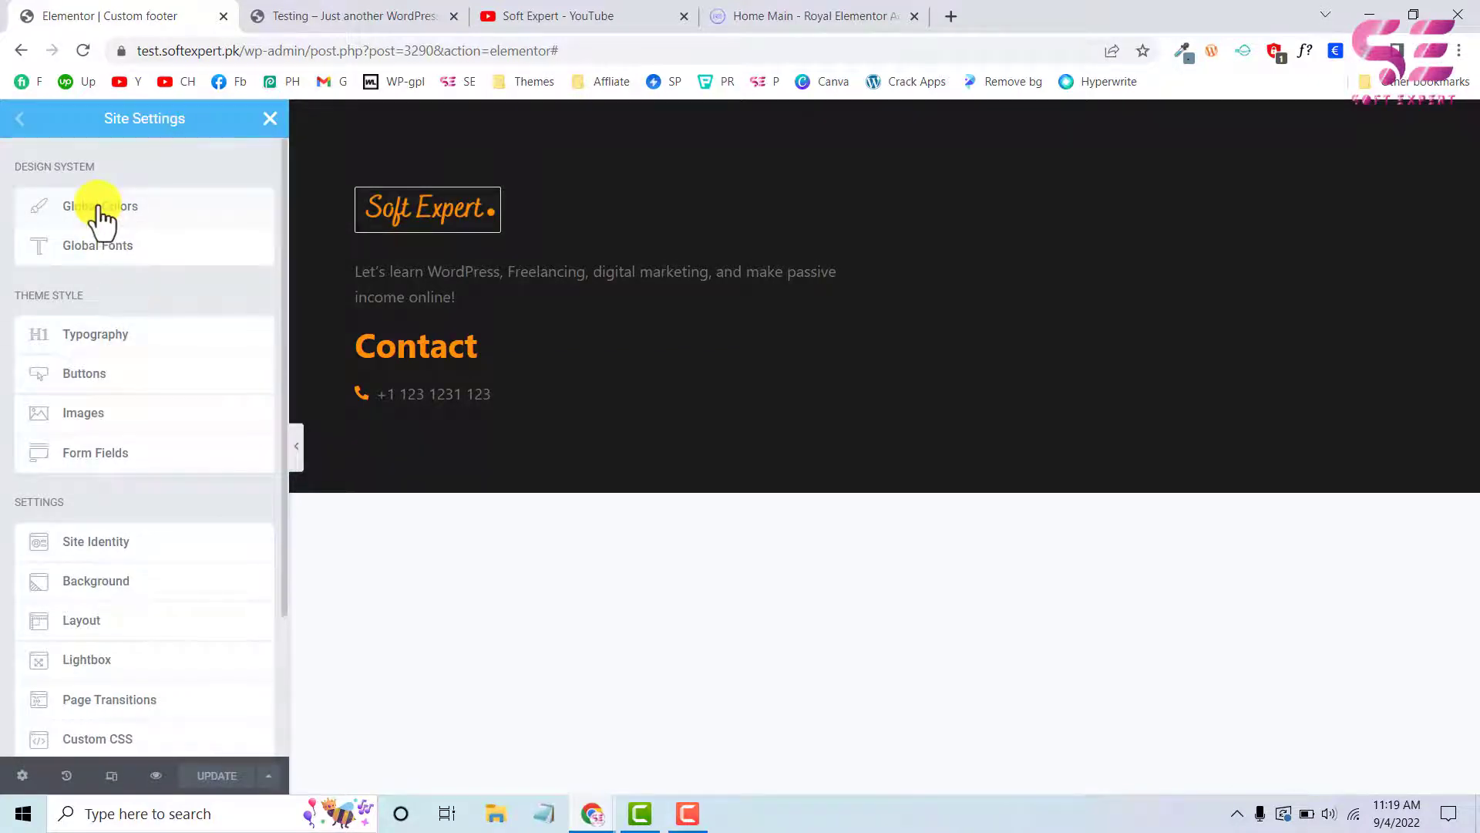
{"action": "left_click", "coordinate": [97, 209]}
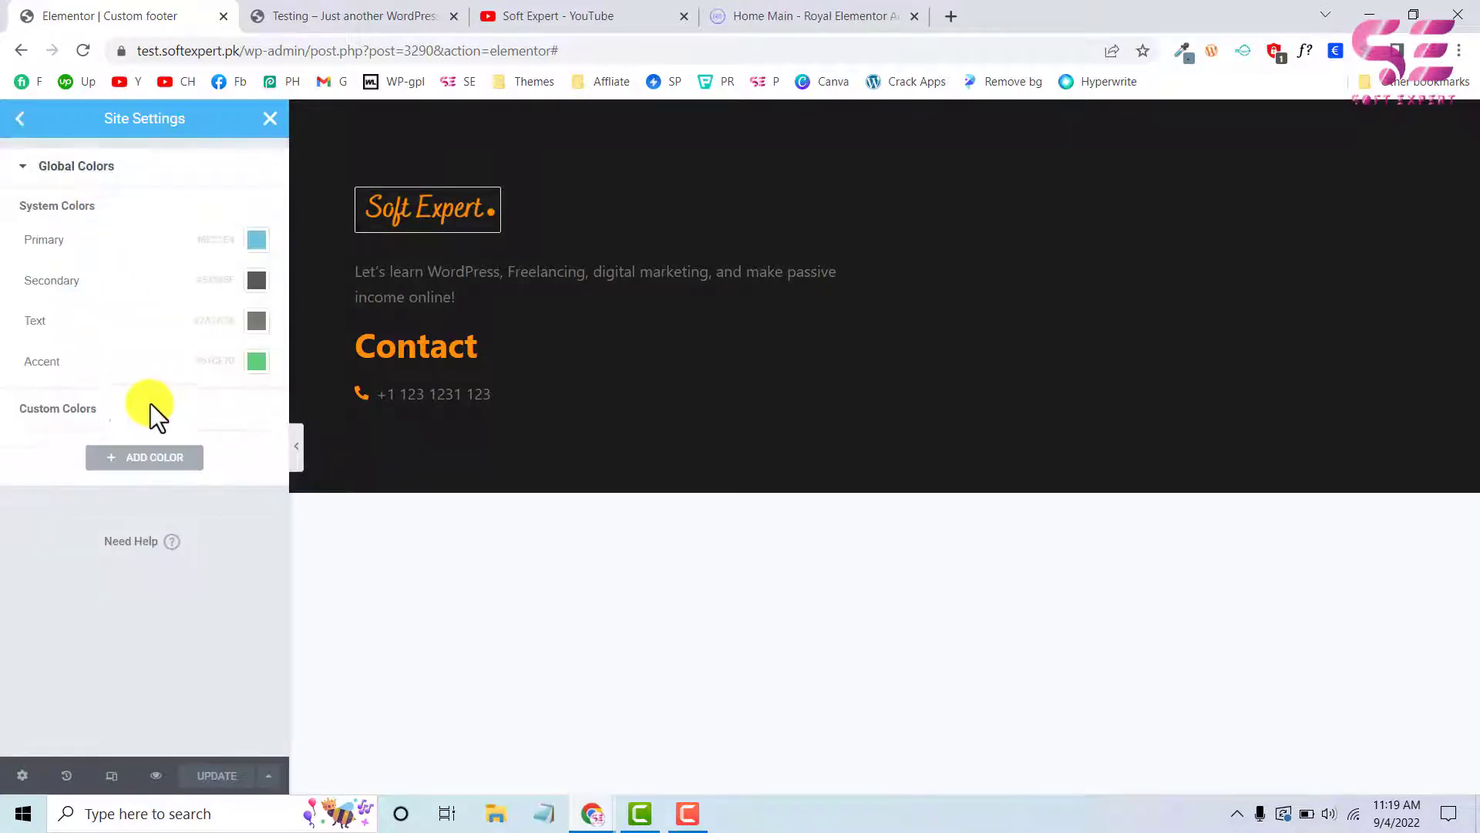
{"action": "left_click", "coordinate": [131, 463]}
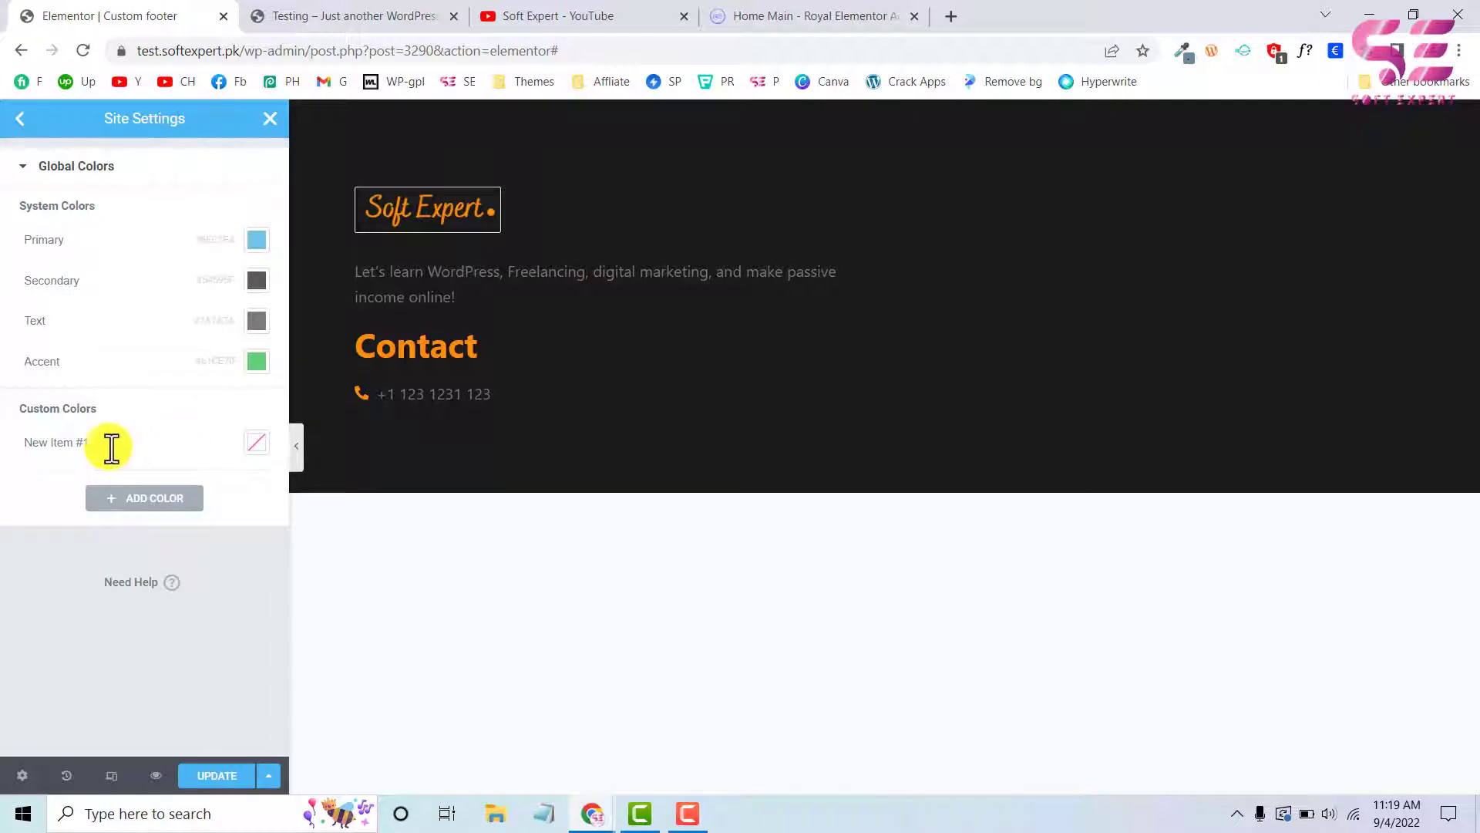
{"action": "left_click_drag", "start_coordinate": [110, 446], "coordinate": [2, 451]}
{"action": "type", "text": "text 2"}
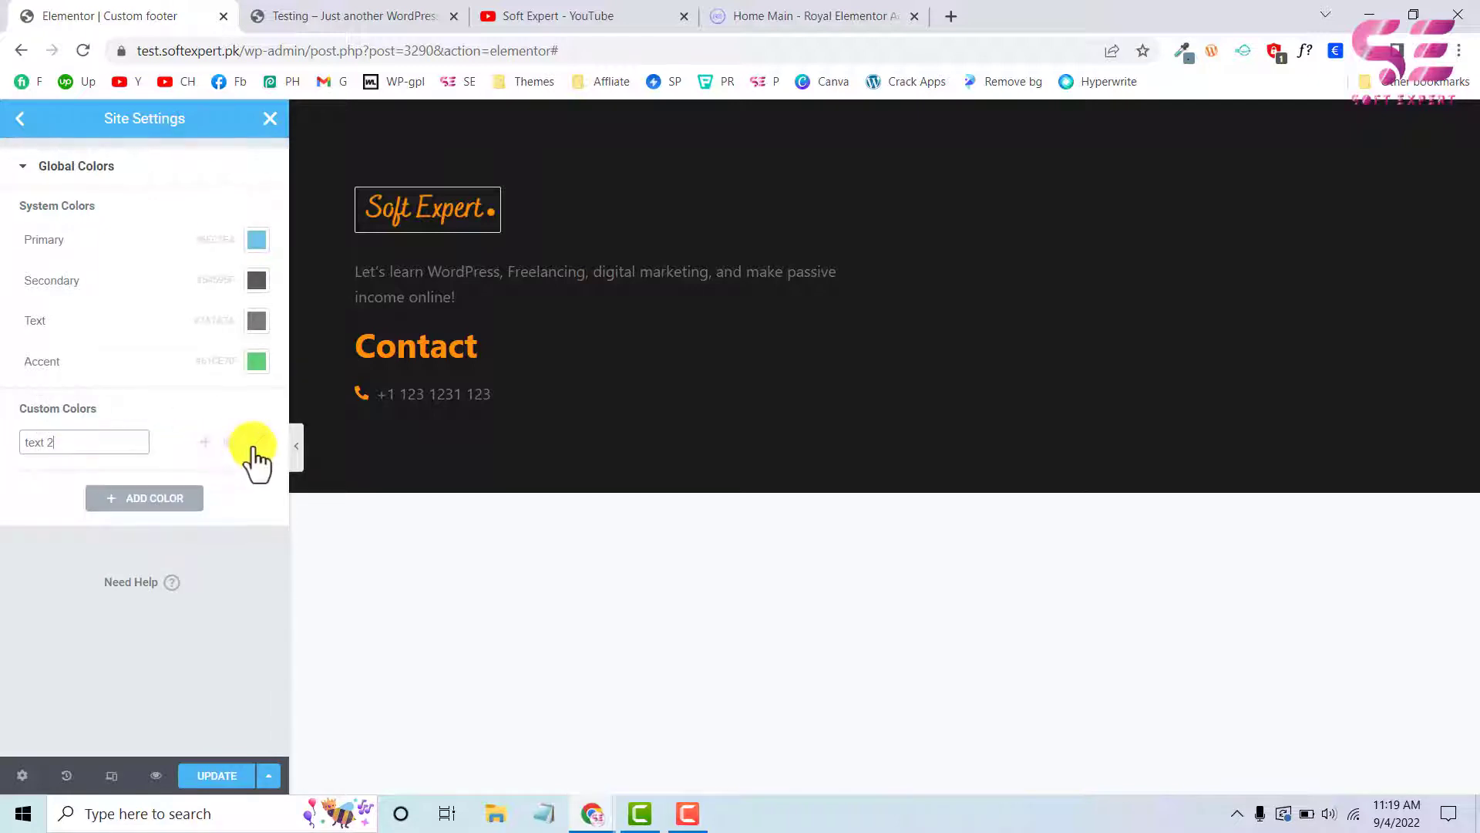
{"action": "left_click", "coordinate": [255, 446]}
{"action": "left_click", "coordinate": [165, 437]}
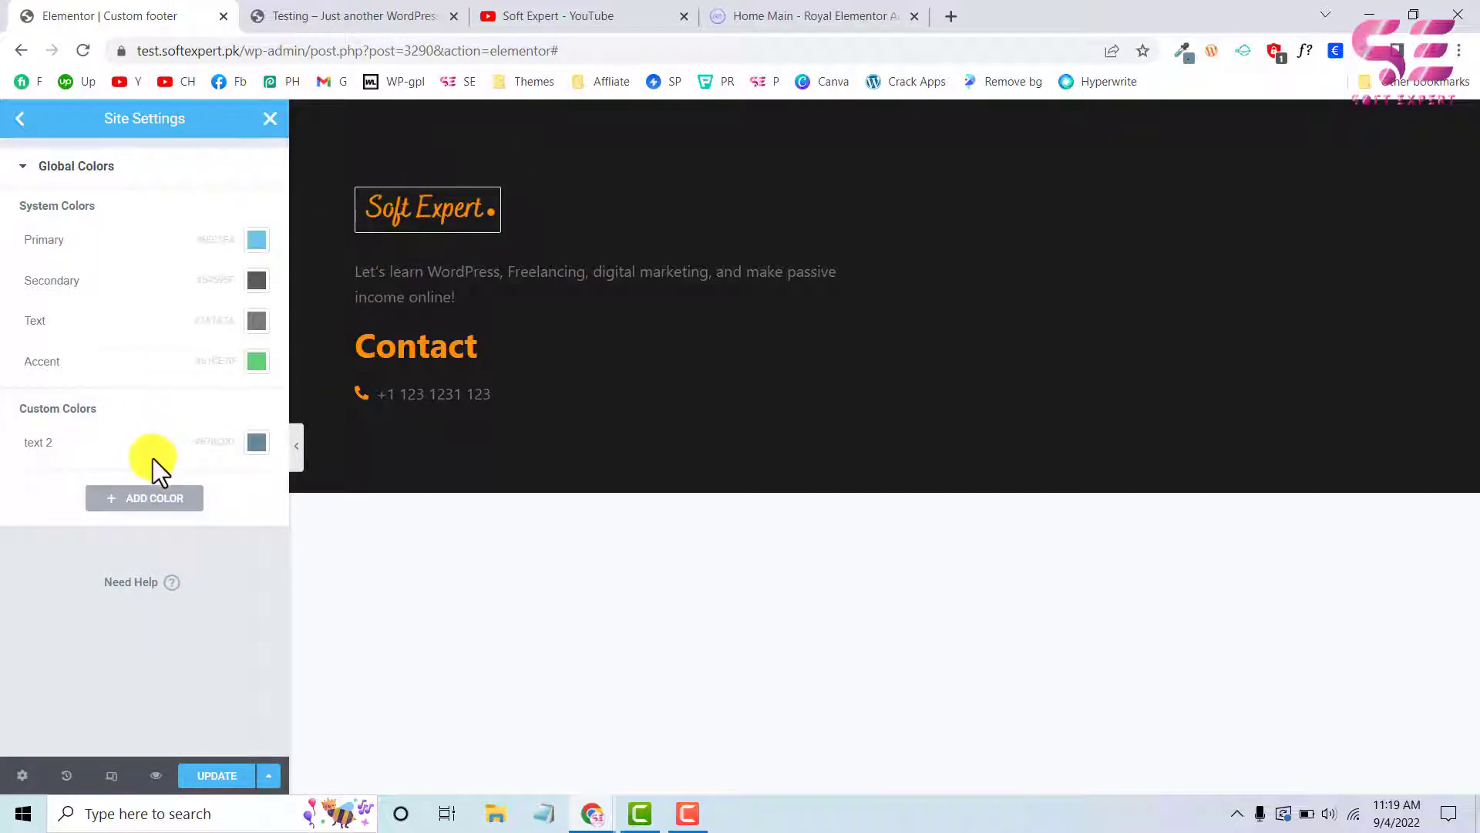
Add a custom global colour named "Yellow" with the value #FE8E04, save the site settings and return to the footer editor
{"action": "left_click", "coordinate": [143, 499]}
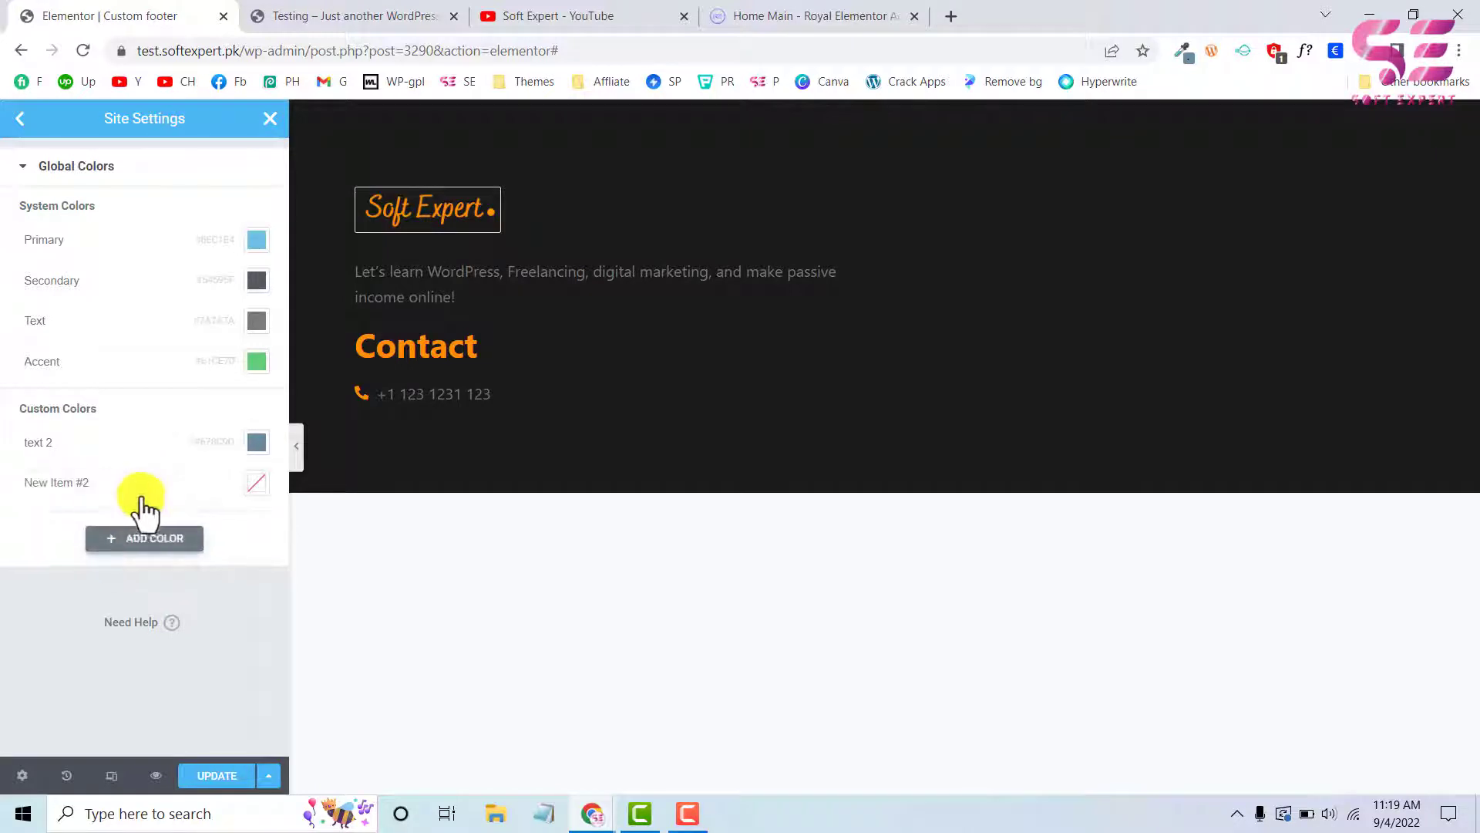
{"action": "triple_click", "coordinate": [98, 484]}
{"action": "key", "text": "BackSpace"}
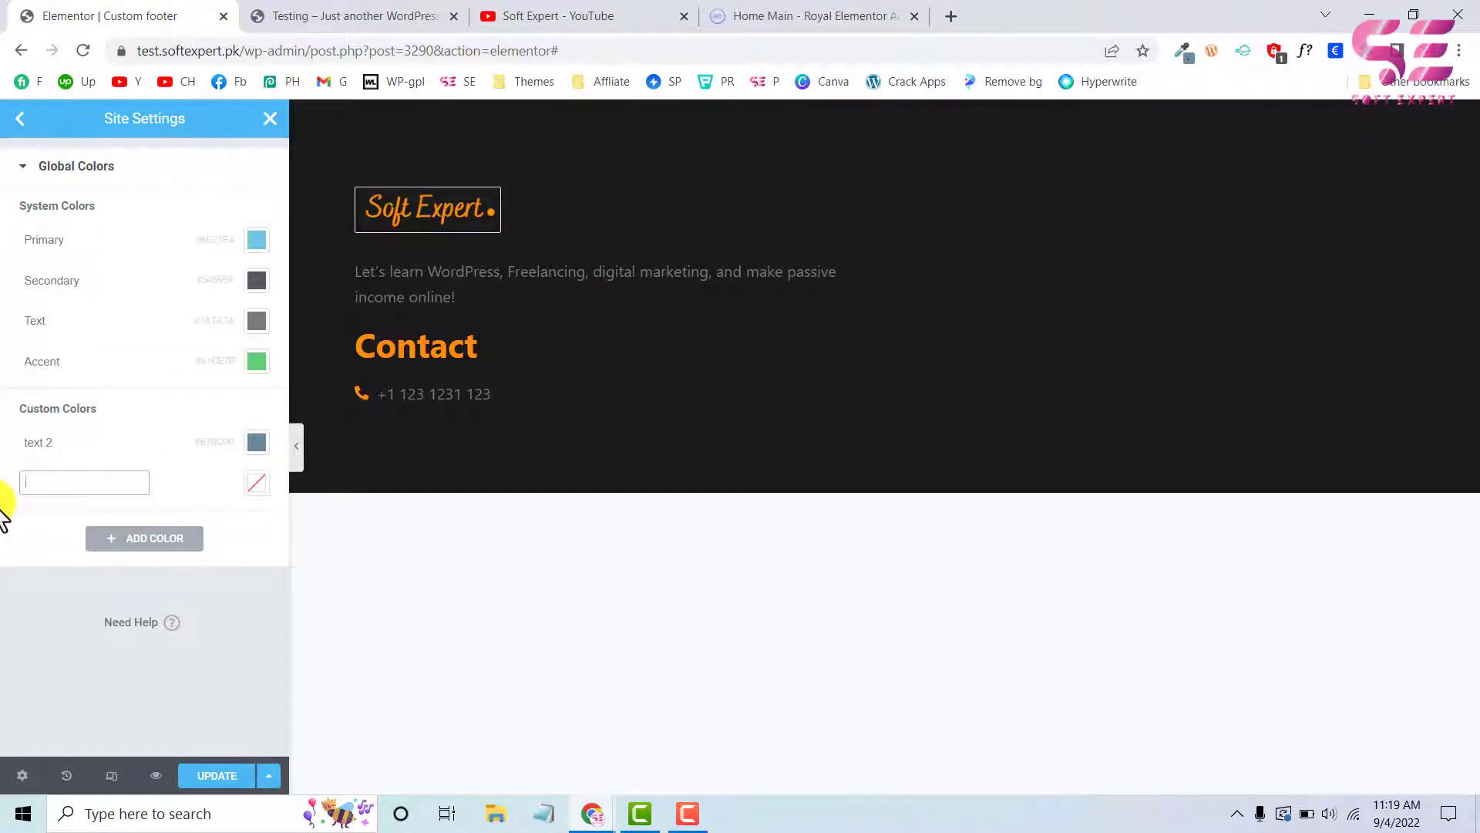
{"action": "type", "text": "Yellow"}
{"action": "left_click", "coordinate": [257, 483]}
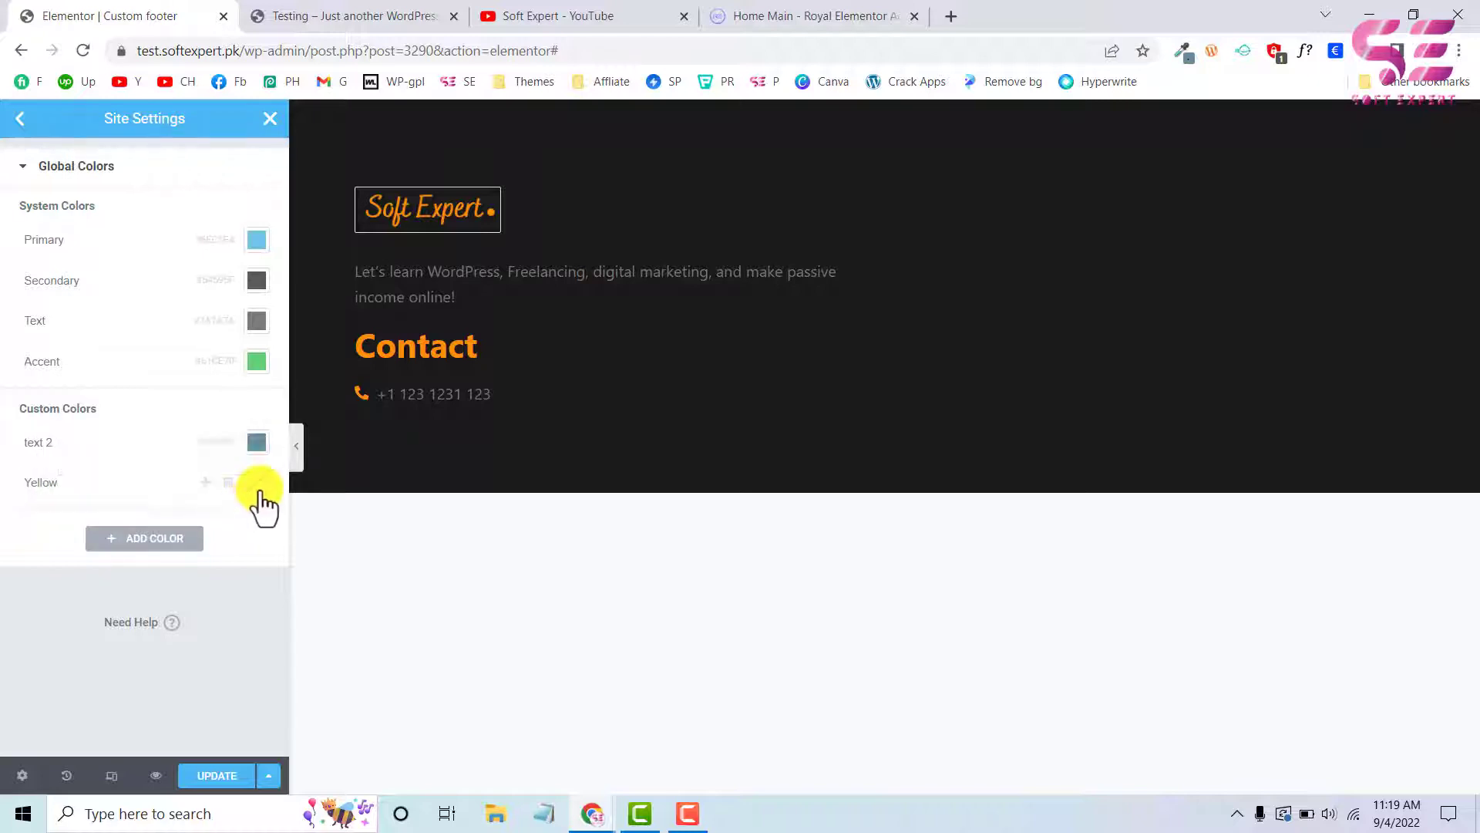
{"action": "key", "text": "ctrl+v"}
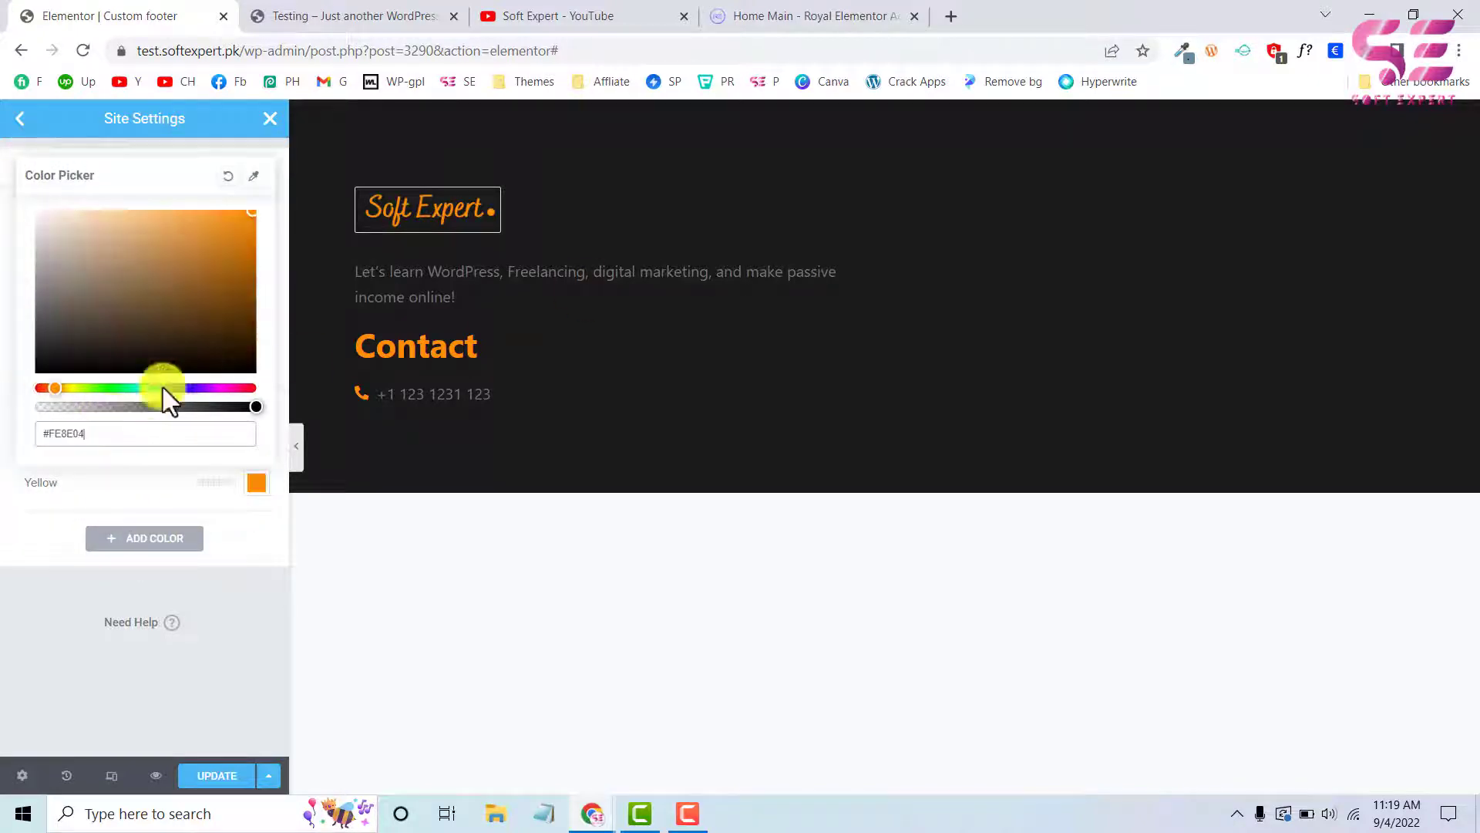
{"action": "left_click", "coordinate": [248, 523]}
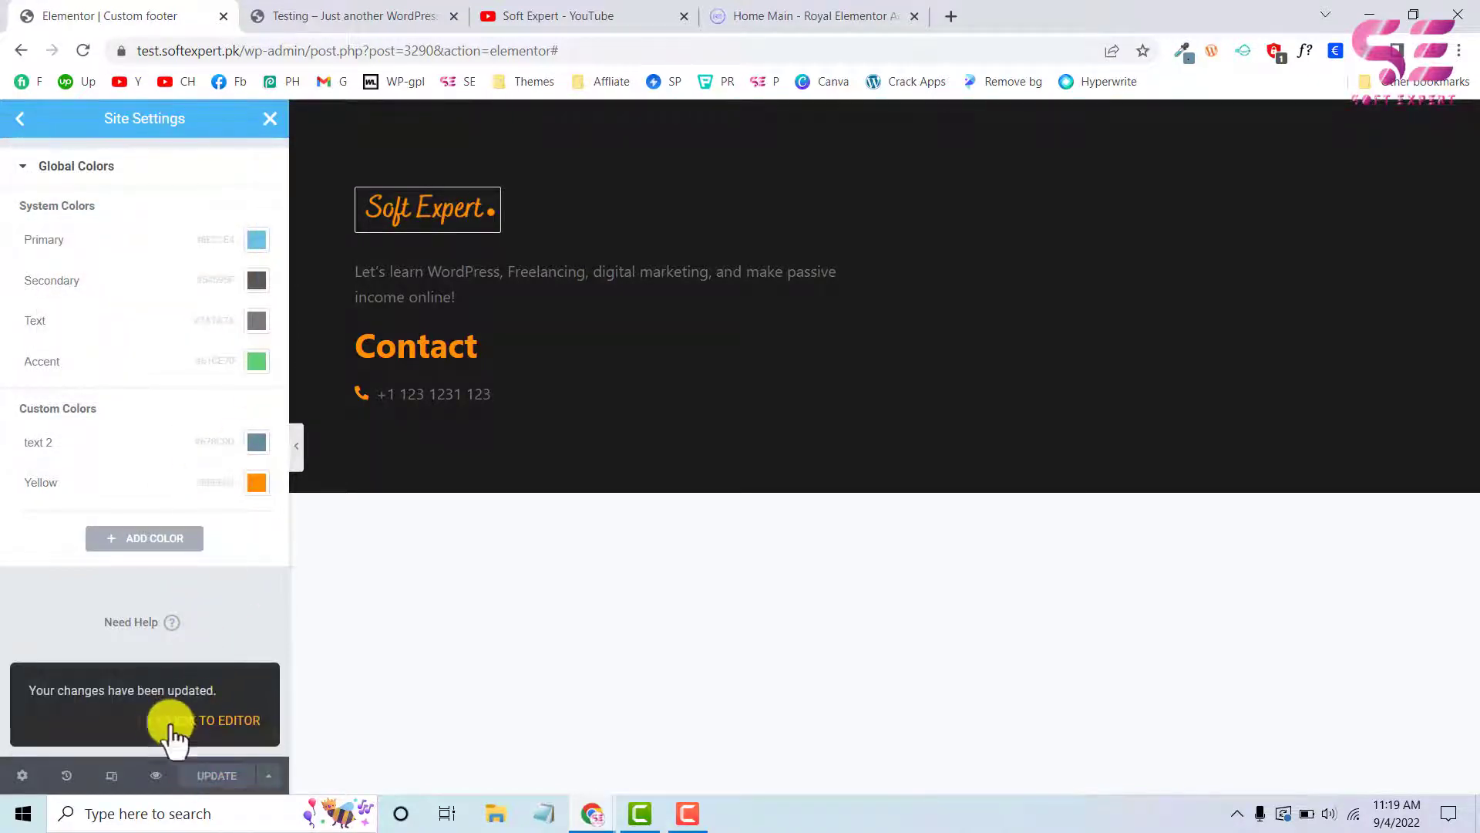
{"action": "left_click", "coordinate": [218, 720]}
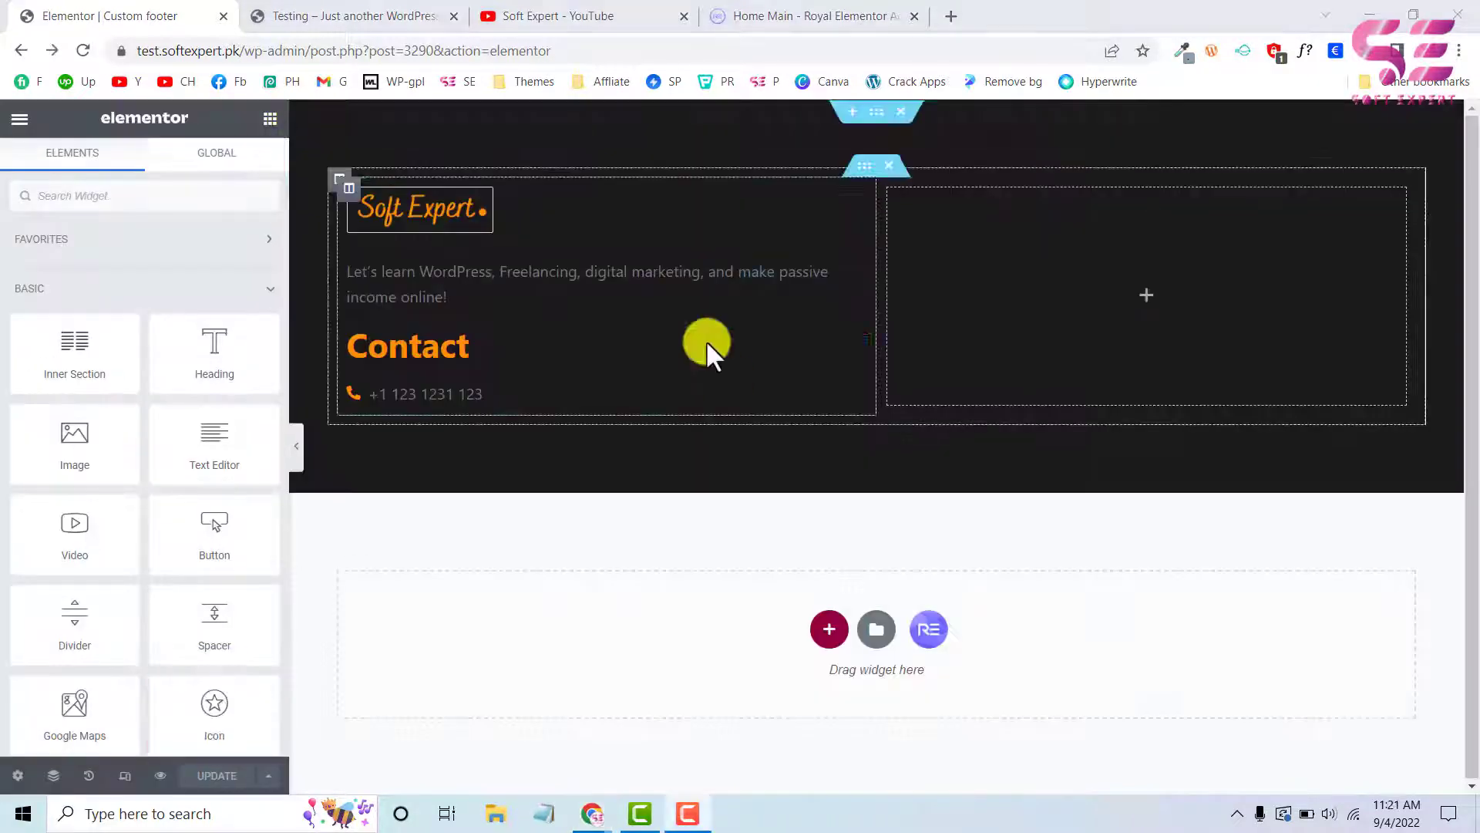
Set the description paragraph's text colour to the custom global grey text colour #9E9D9D
{"action": "left_click", "coordinate": [855, 274]}
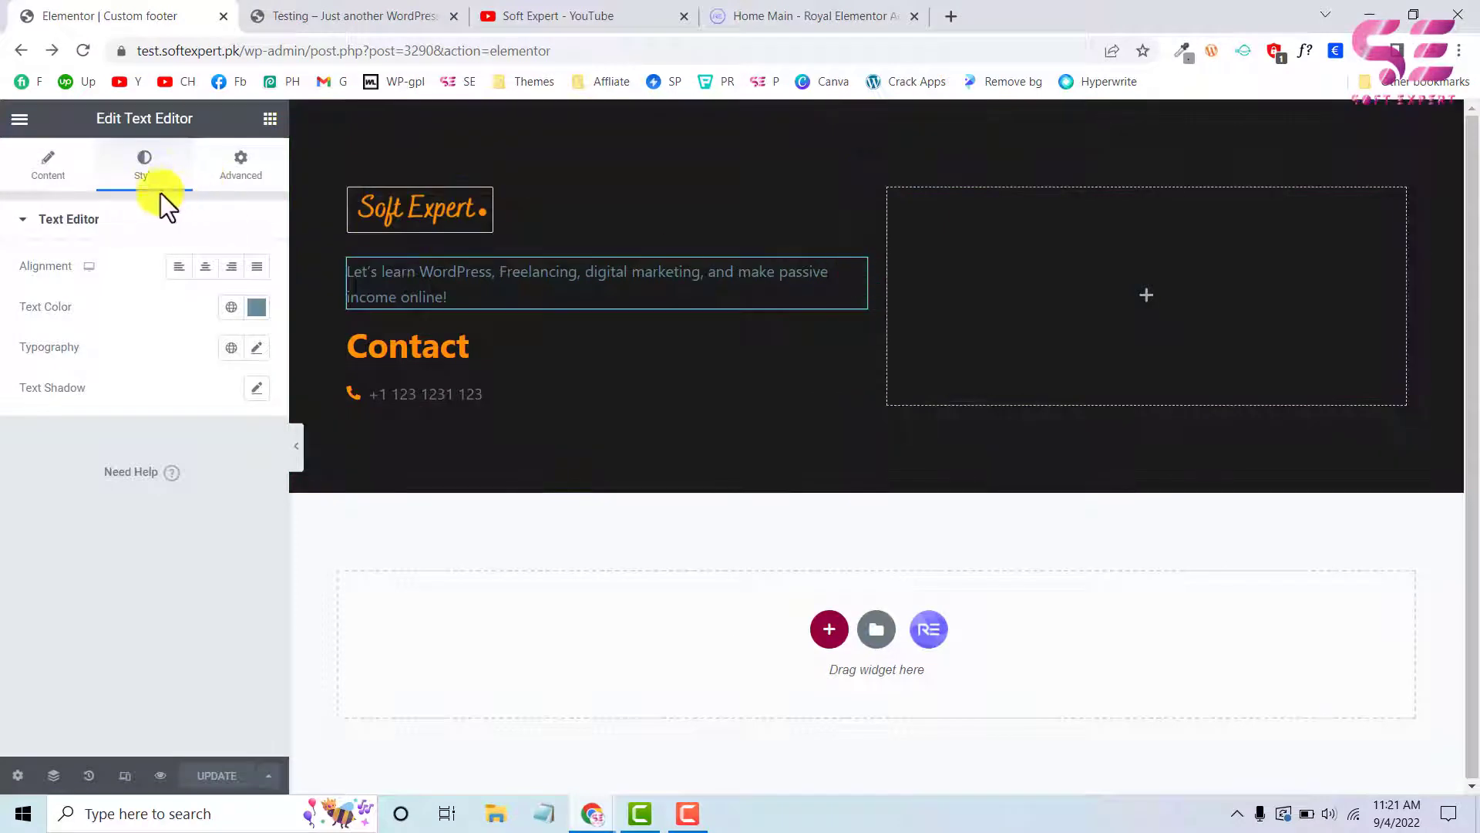
{"action": "left_click", "coordinate": [230, 307]}
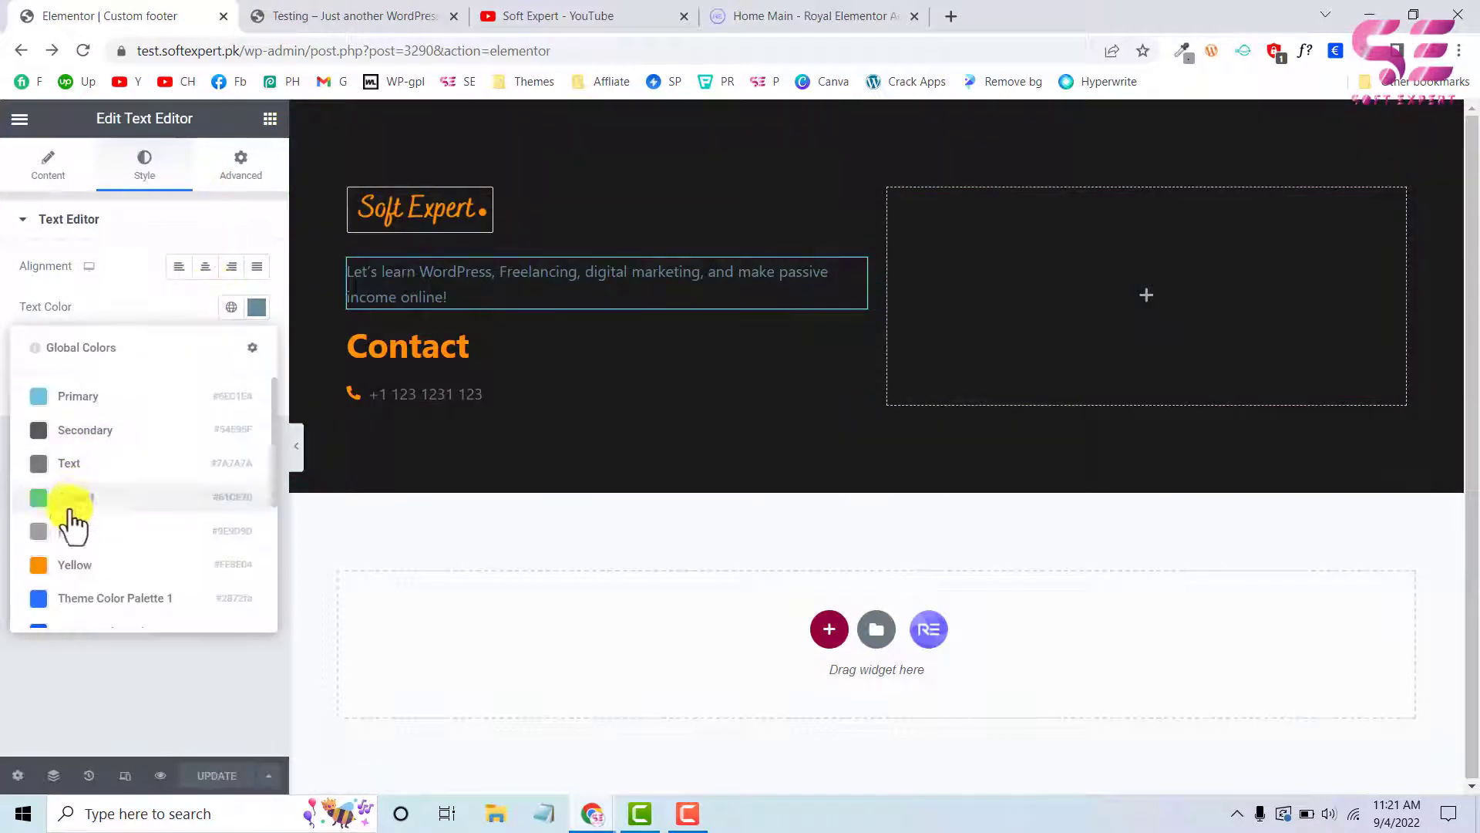
{"action": "left_click", "coordinate": [66, 531]}
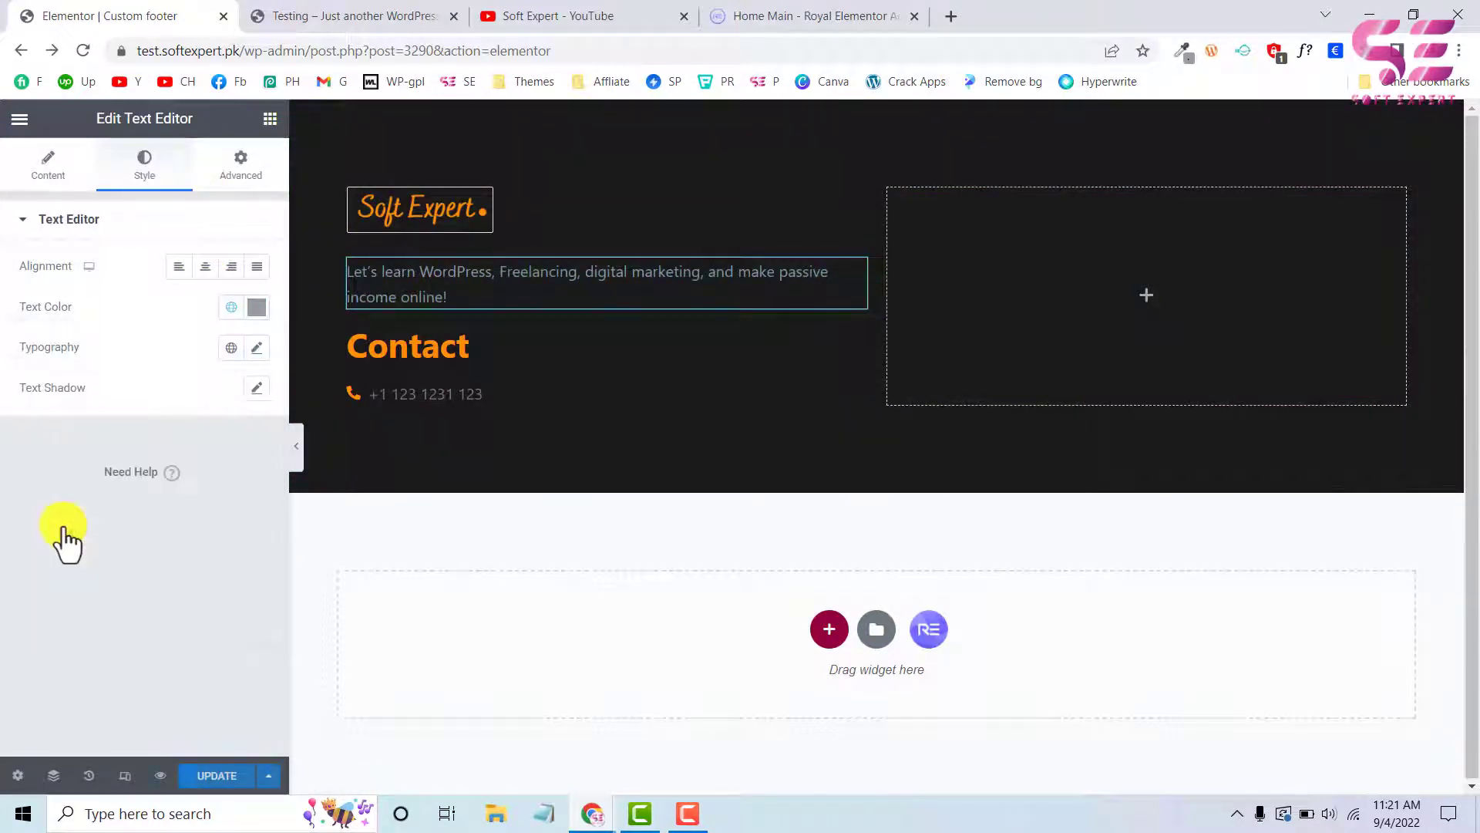
Set the contact Icon List's text colour to the same custom global grey as the description paragraph
{"action": "left_click", "coordinate": [506, 384]}
{"action": "left_click", "coordinate": [121, 479]}
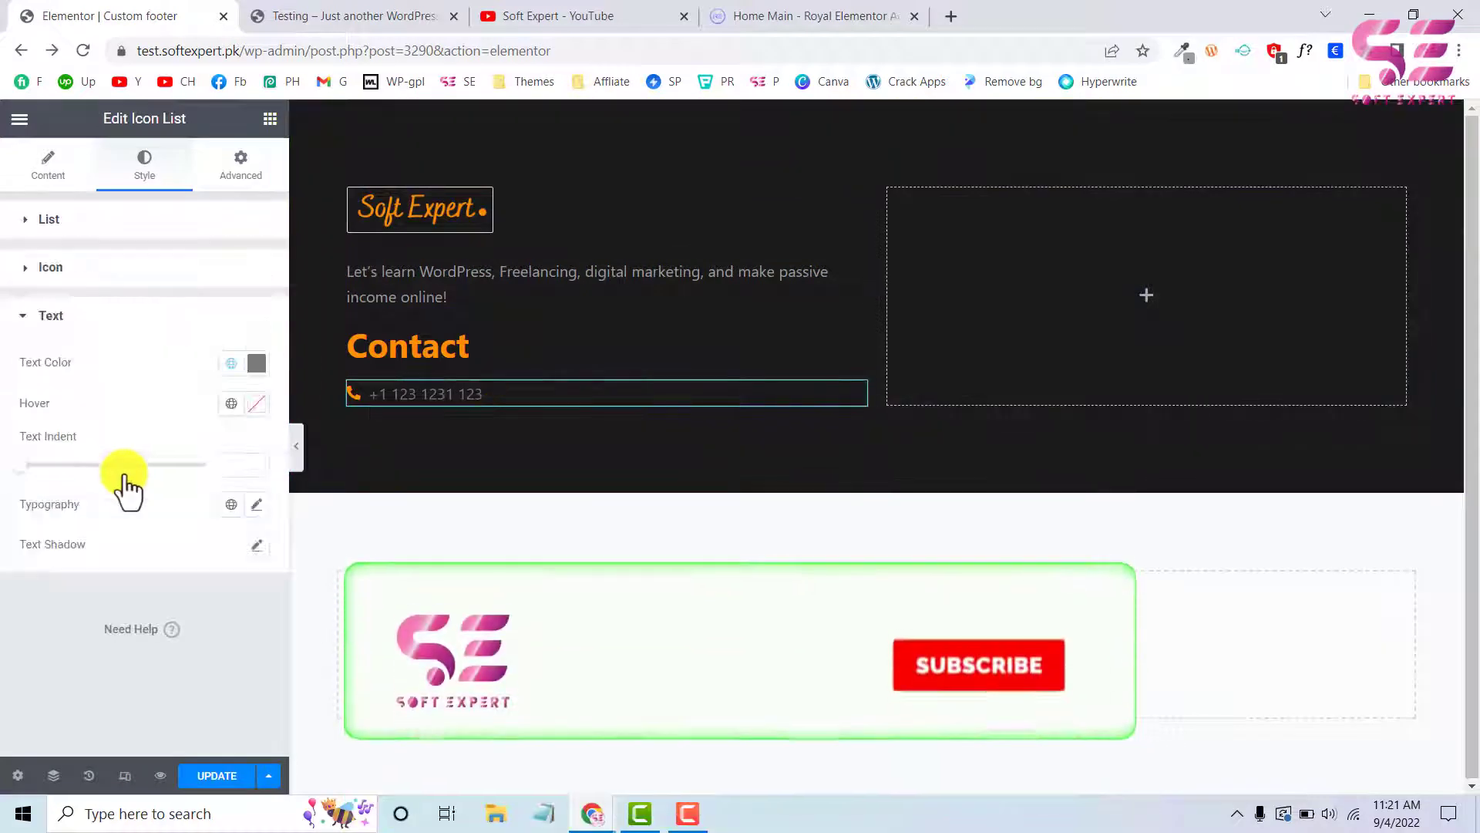
{"action": "left_click", "coordinate": [231, 363]}
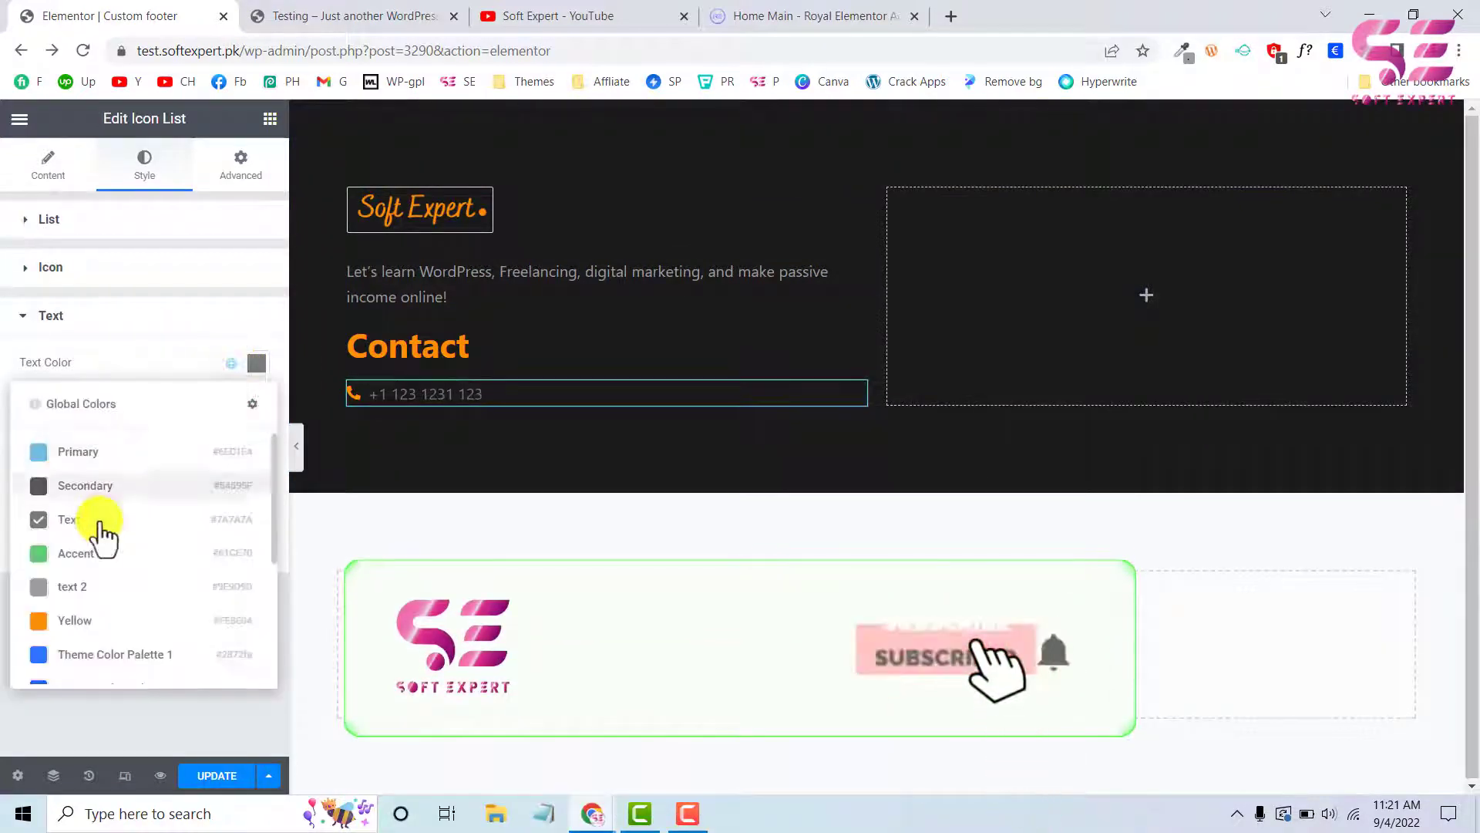
{"action": "left_click", "coordinate": [67, 587]}
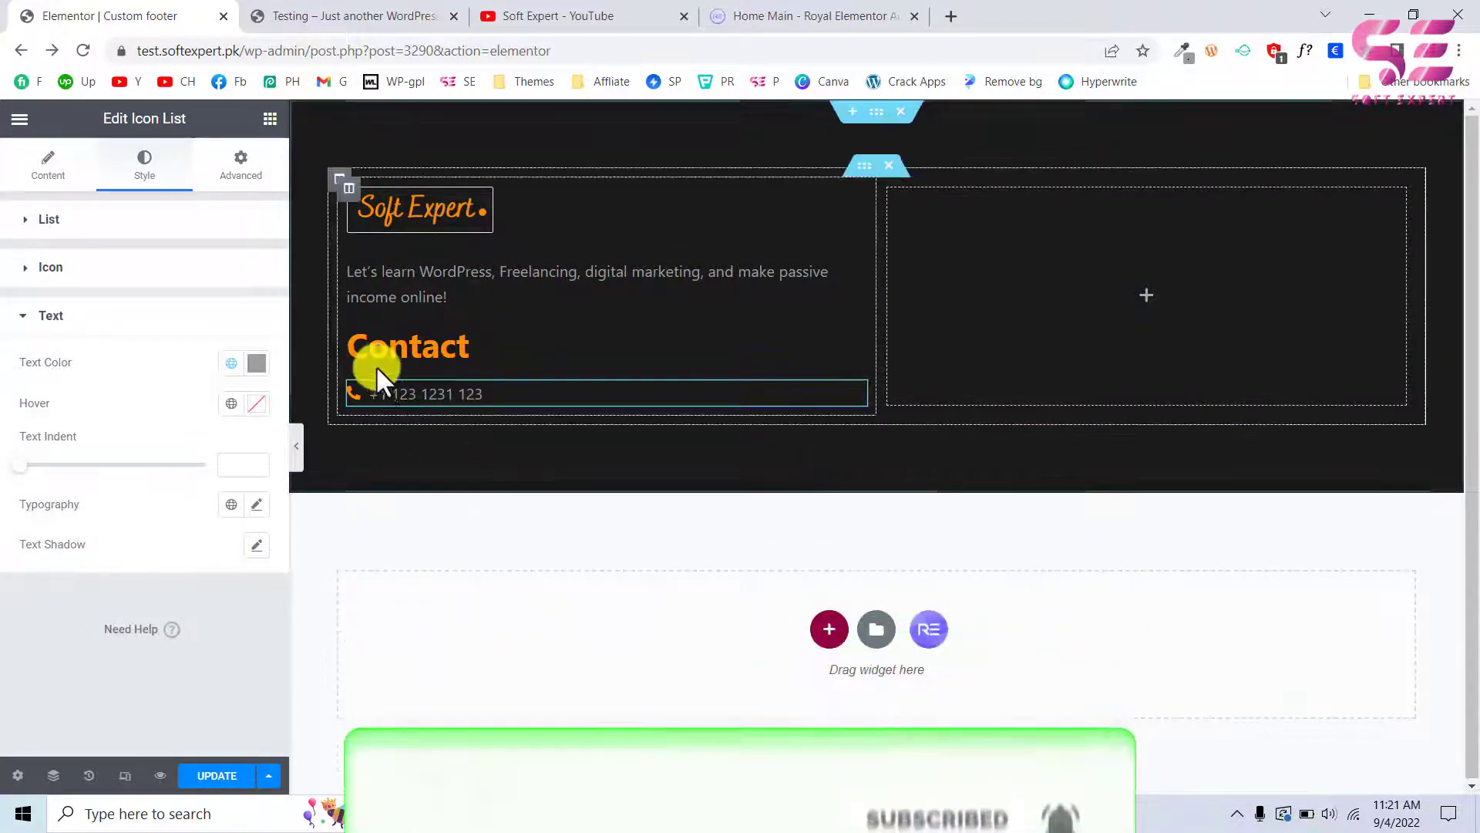
Duplicate the phone item in the contact Icon List, using the test site's footer as reference, and give the copy the outlined Envelope icon
{"action": "left_click", "coordinate": [357, 16]}
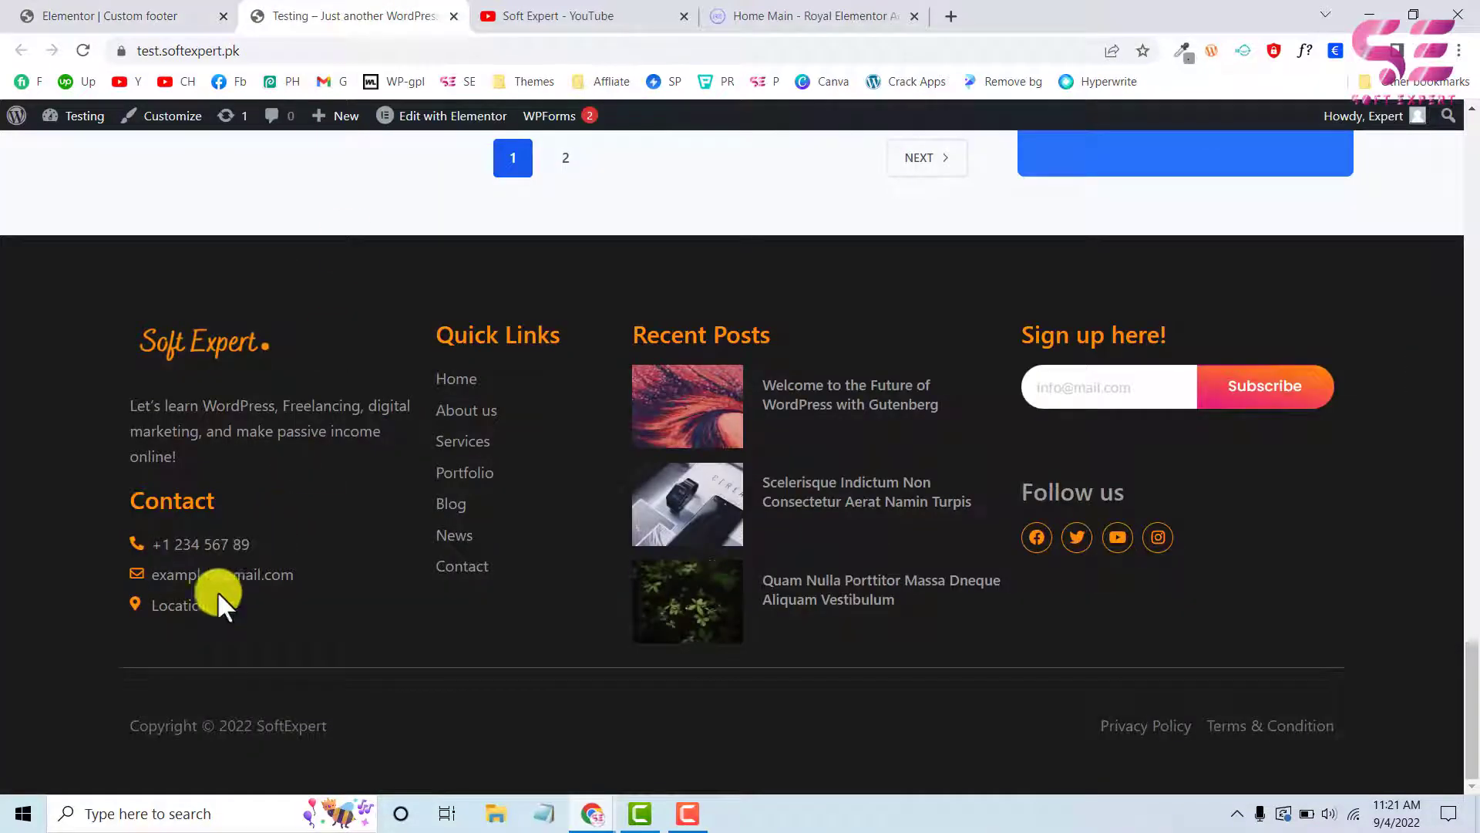
{"action": "left_click", "coordinate": [182, 14]}
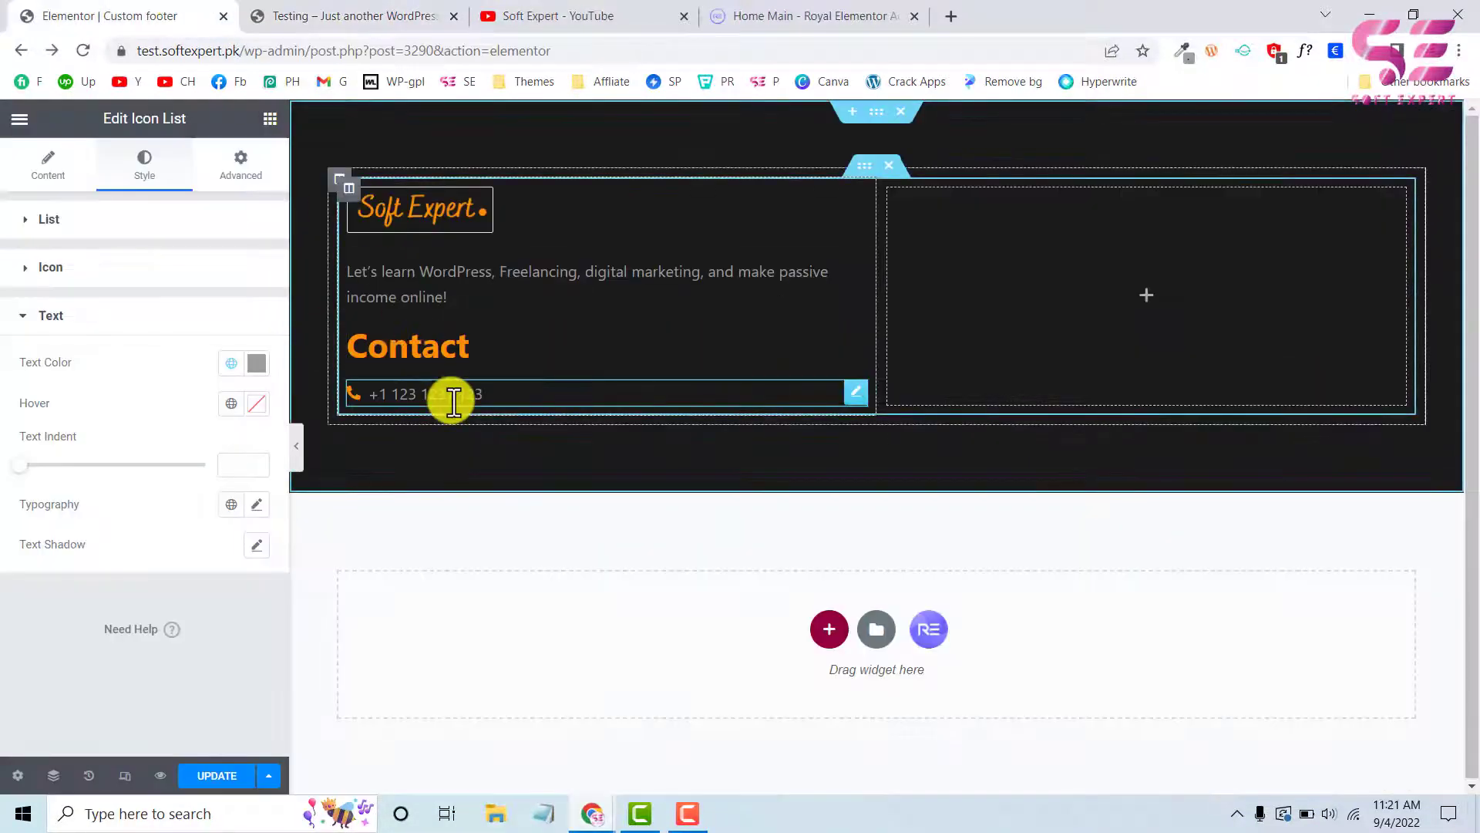
{"action": "left_click", "coordinate": [49, 183]}
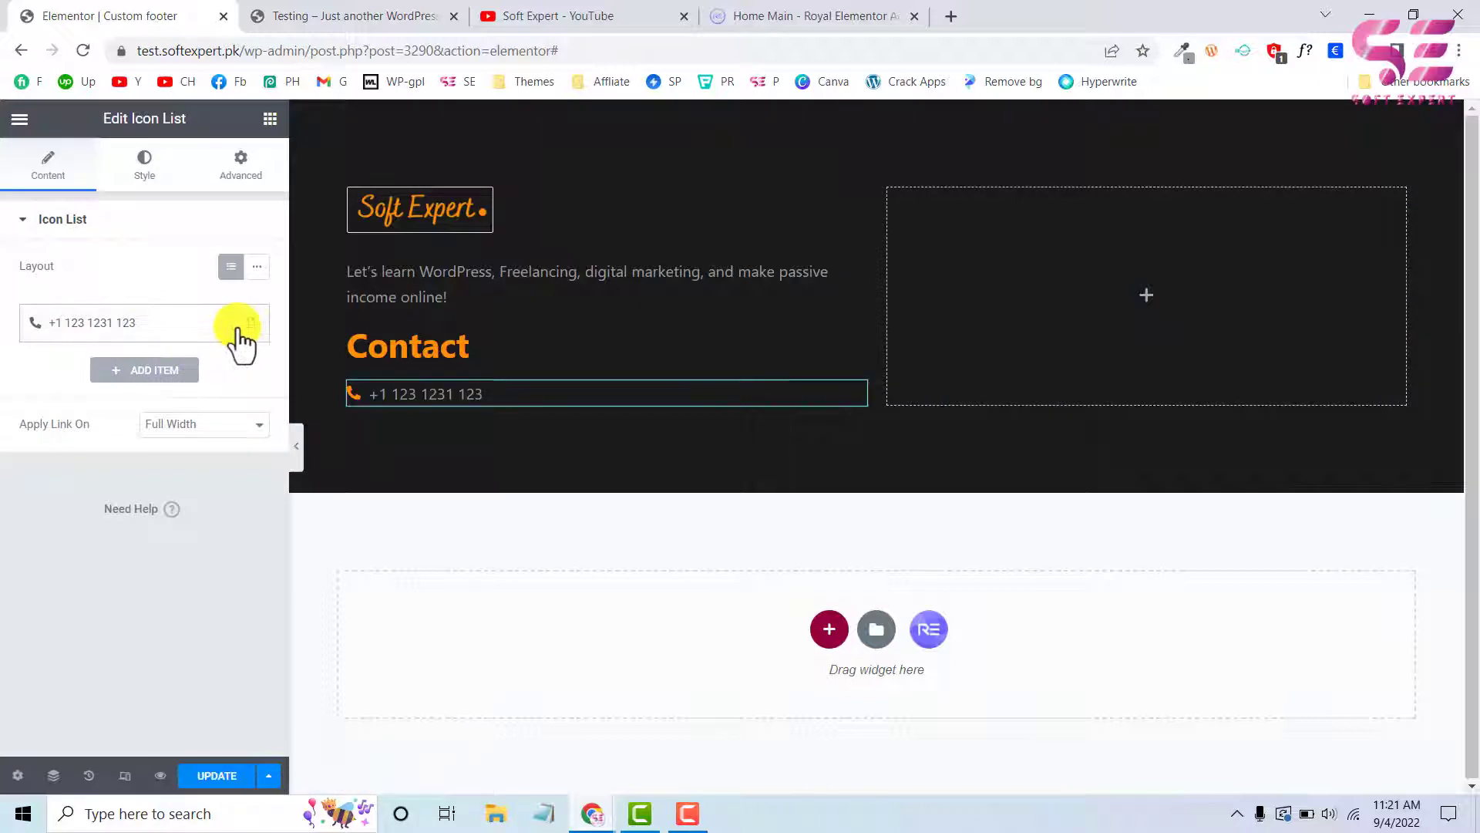
{"action": "left_click", "coordinate": [211, 323]}
{"action": "left_click", "coordinate": [131, 373]}
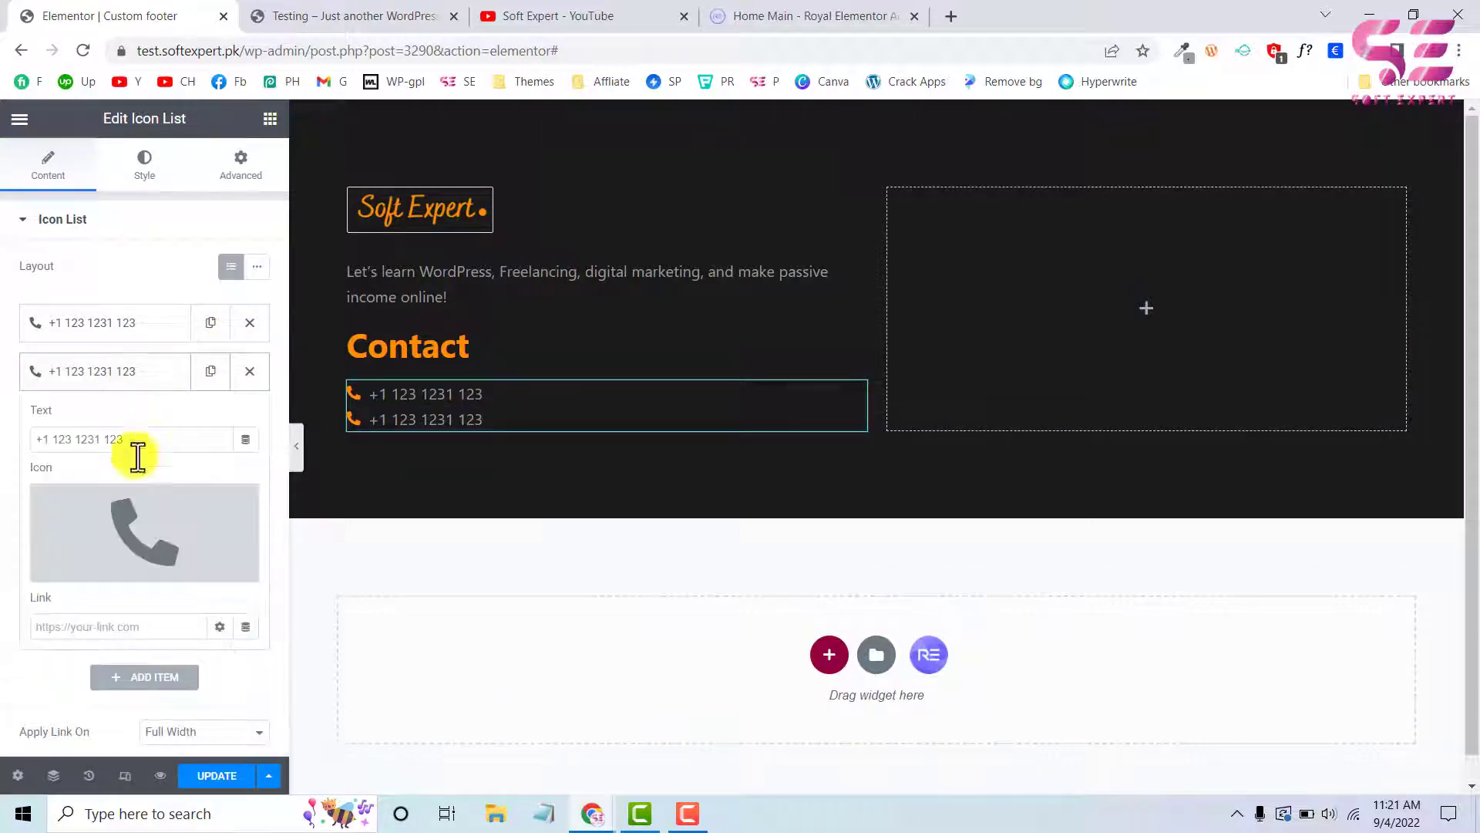
{"action": "left_click", "coordinate": [125, 506]}
{"action": "left_click", "coordinate": [567, 191]}
{"action": "type", "text": "env"}
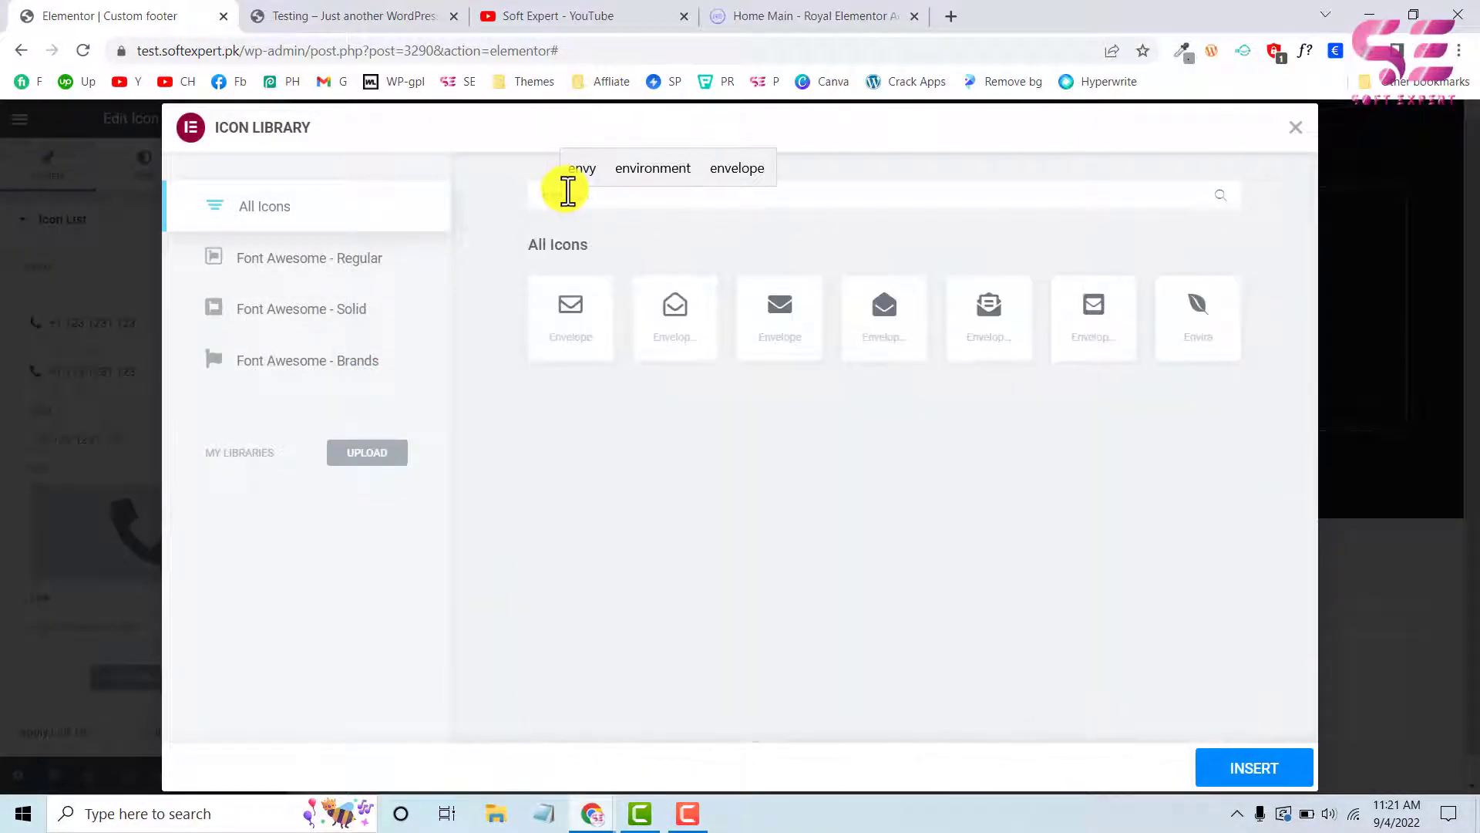
{"action": "left_click", "coordinate": [582, 318]}
{"action": "left_click", "coordinate": [1240, 775]}
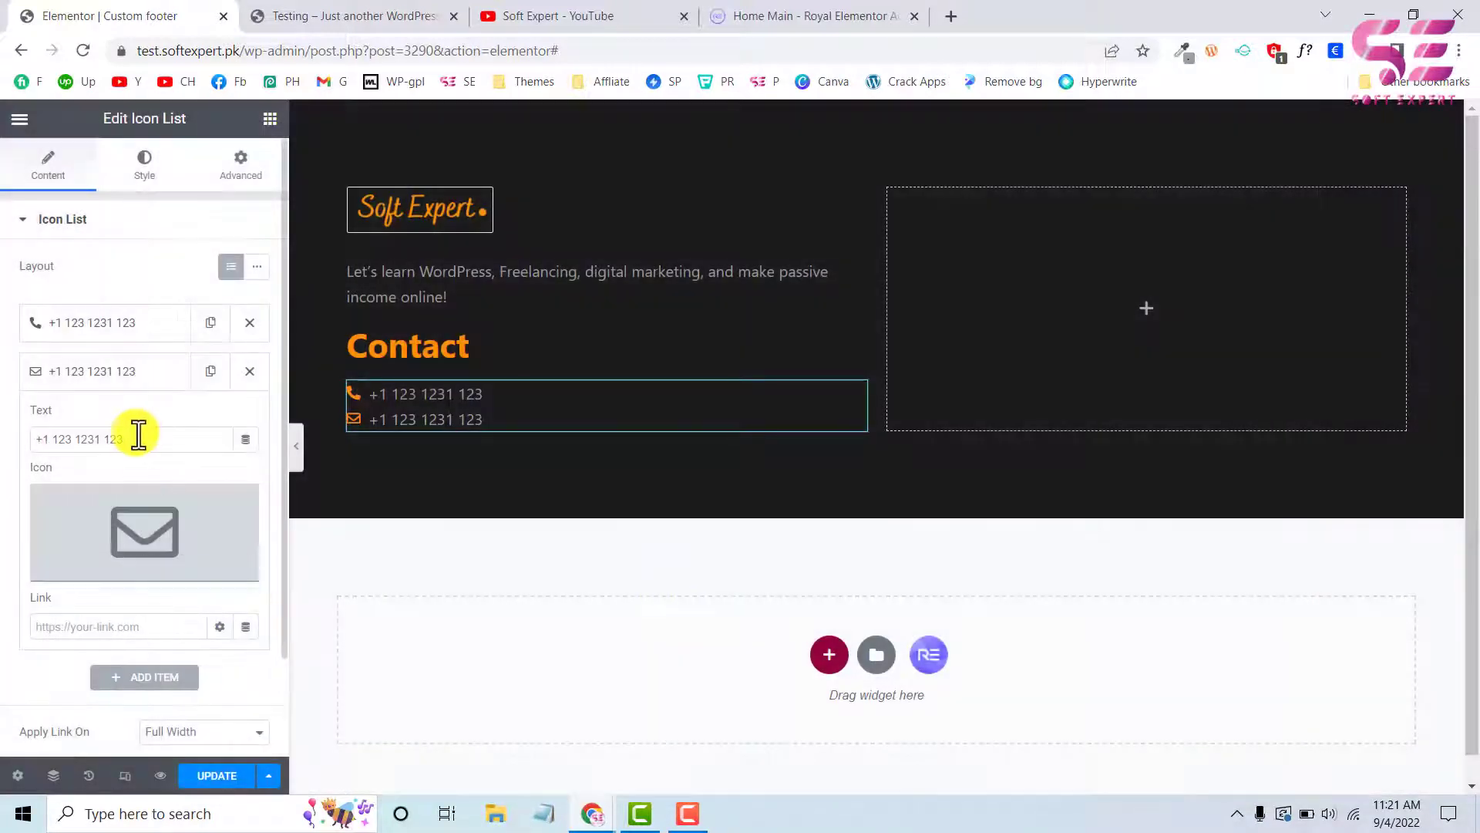
Set the envelope item's text to a placeholder e-mail address and its link to a mailto: link for that address
{"action": "triple_click", "coordinate": [136, 439]}
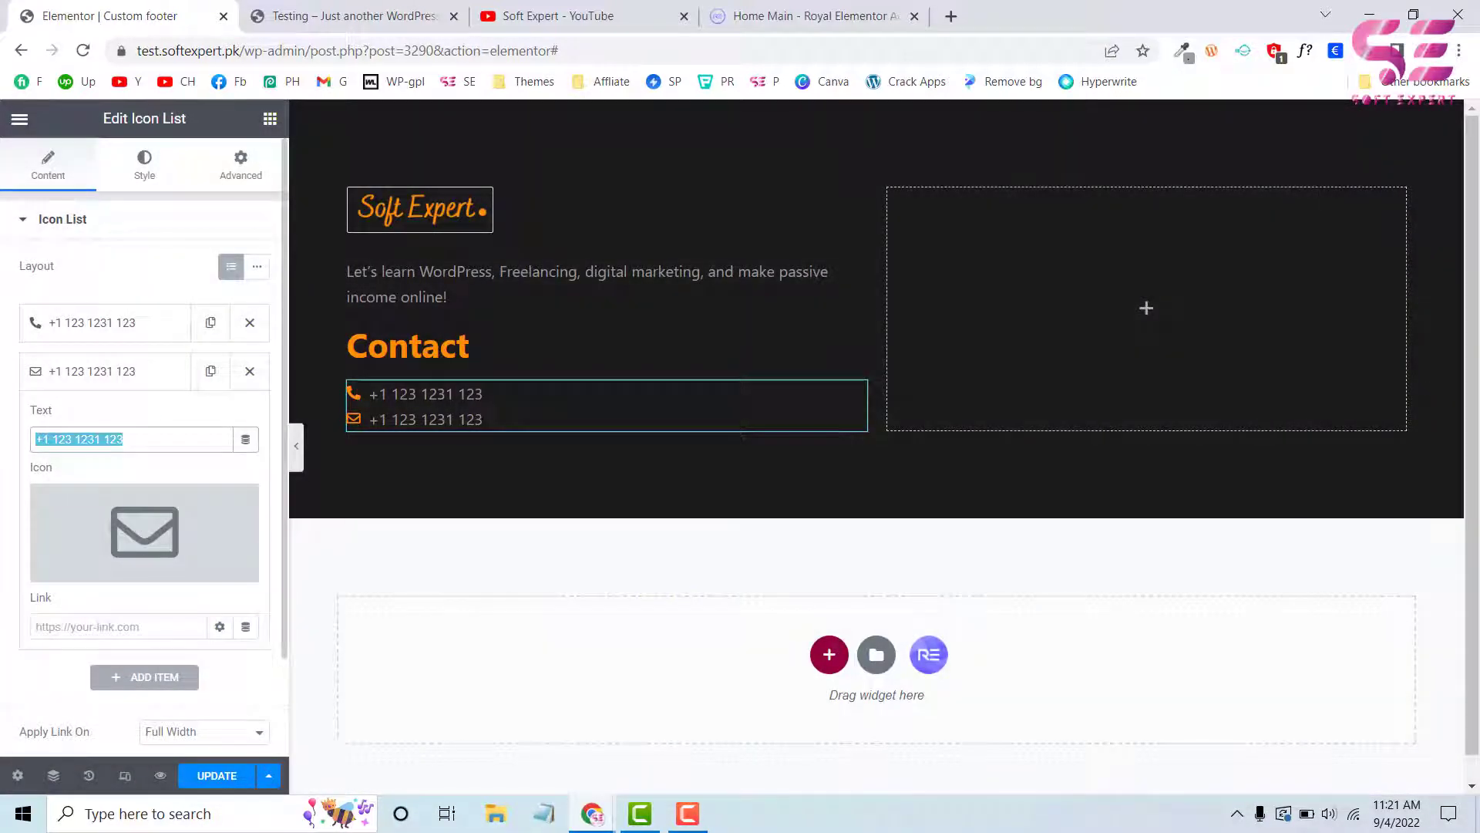
{"action": "type", "text": "exm"}
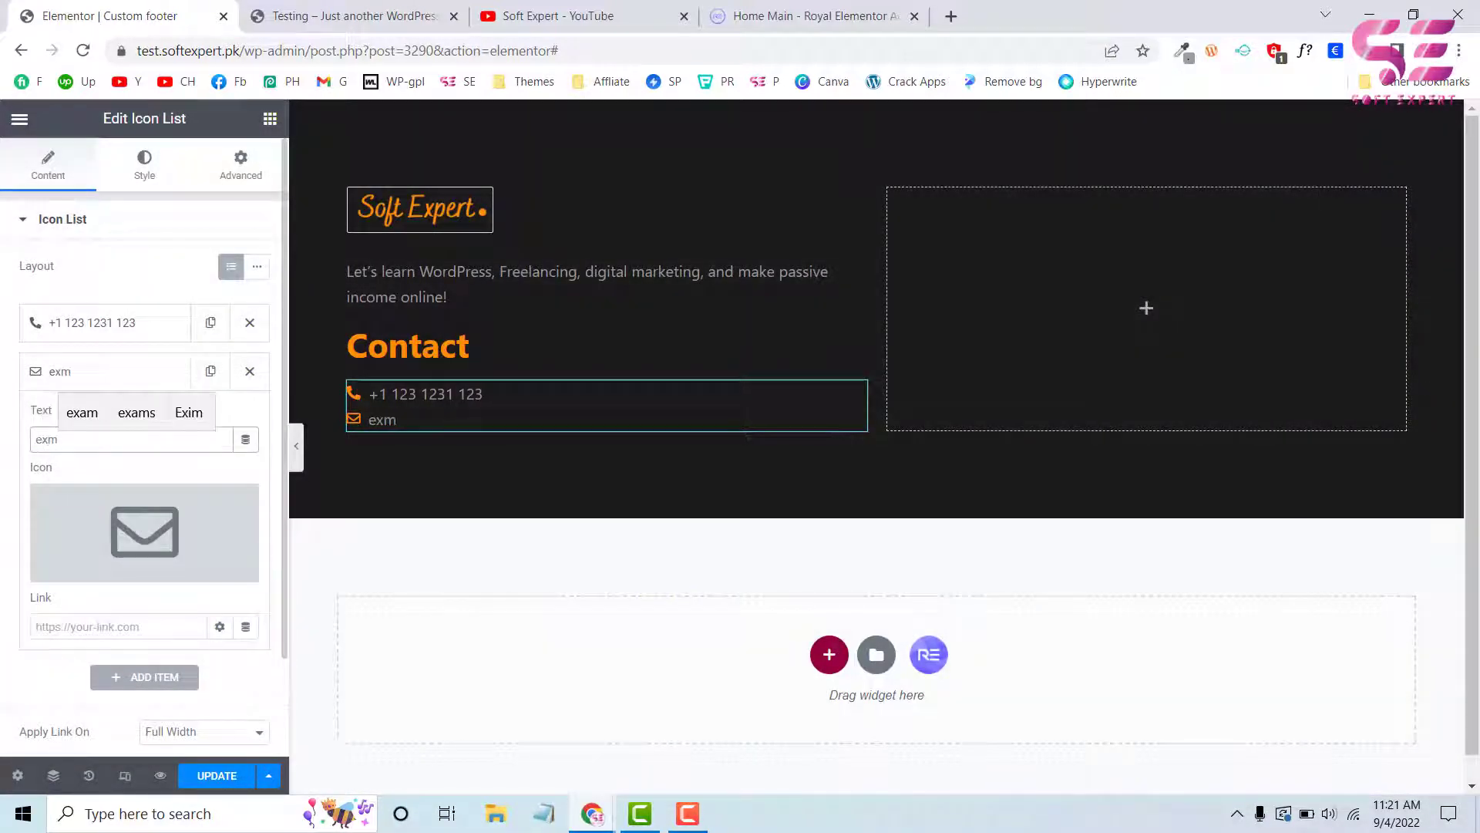
{"action": "key", "text": "BackSpace"}
{"action": "type", "text": "ample@gmail.com"}
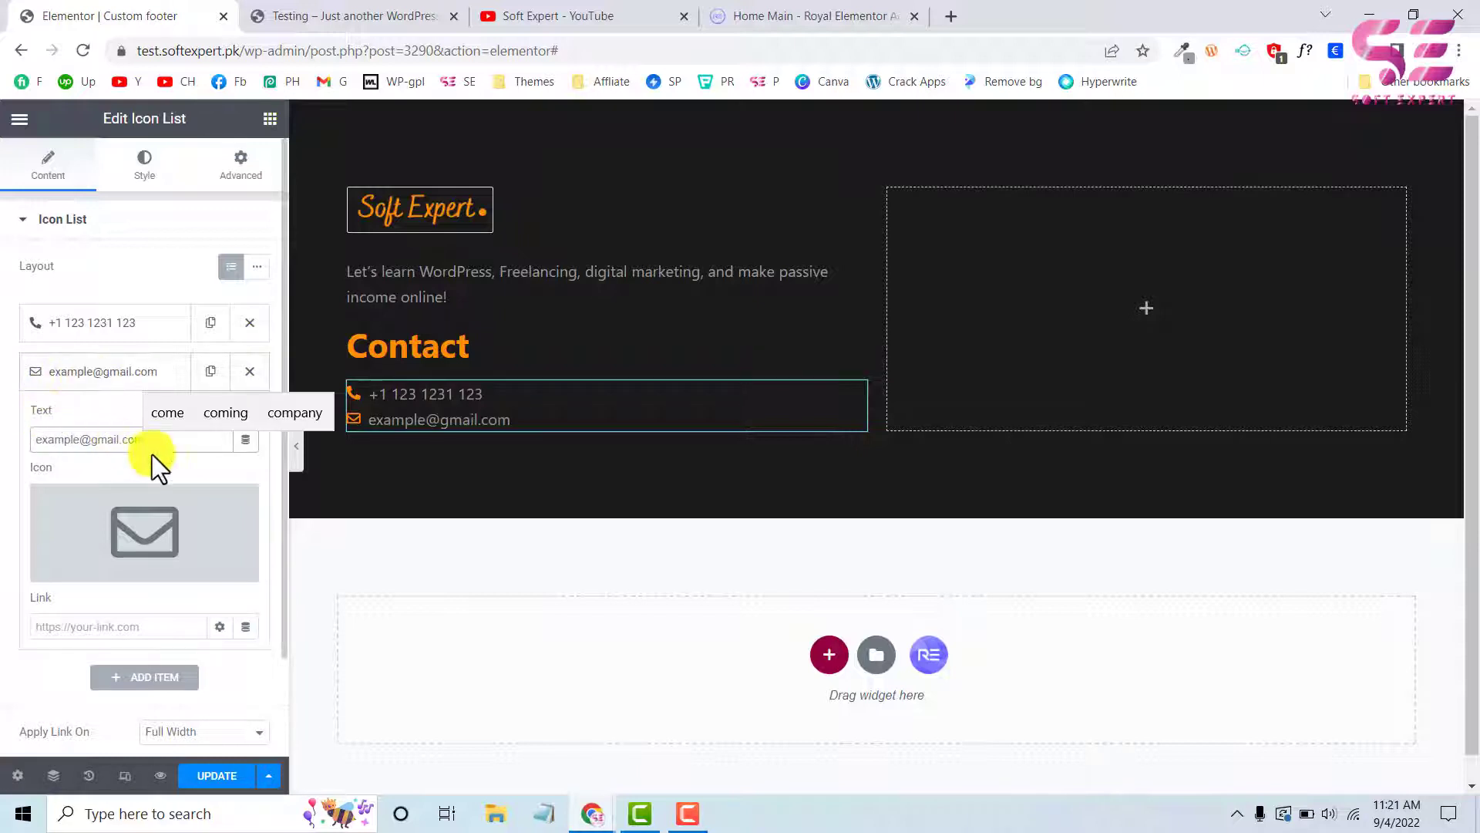
{"action": "left_click_drag", "start_coordinate": [152, 443], "coordinate": [1, 447]}
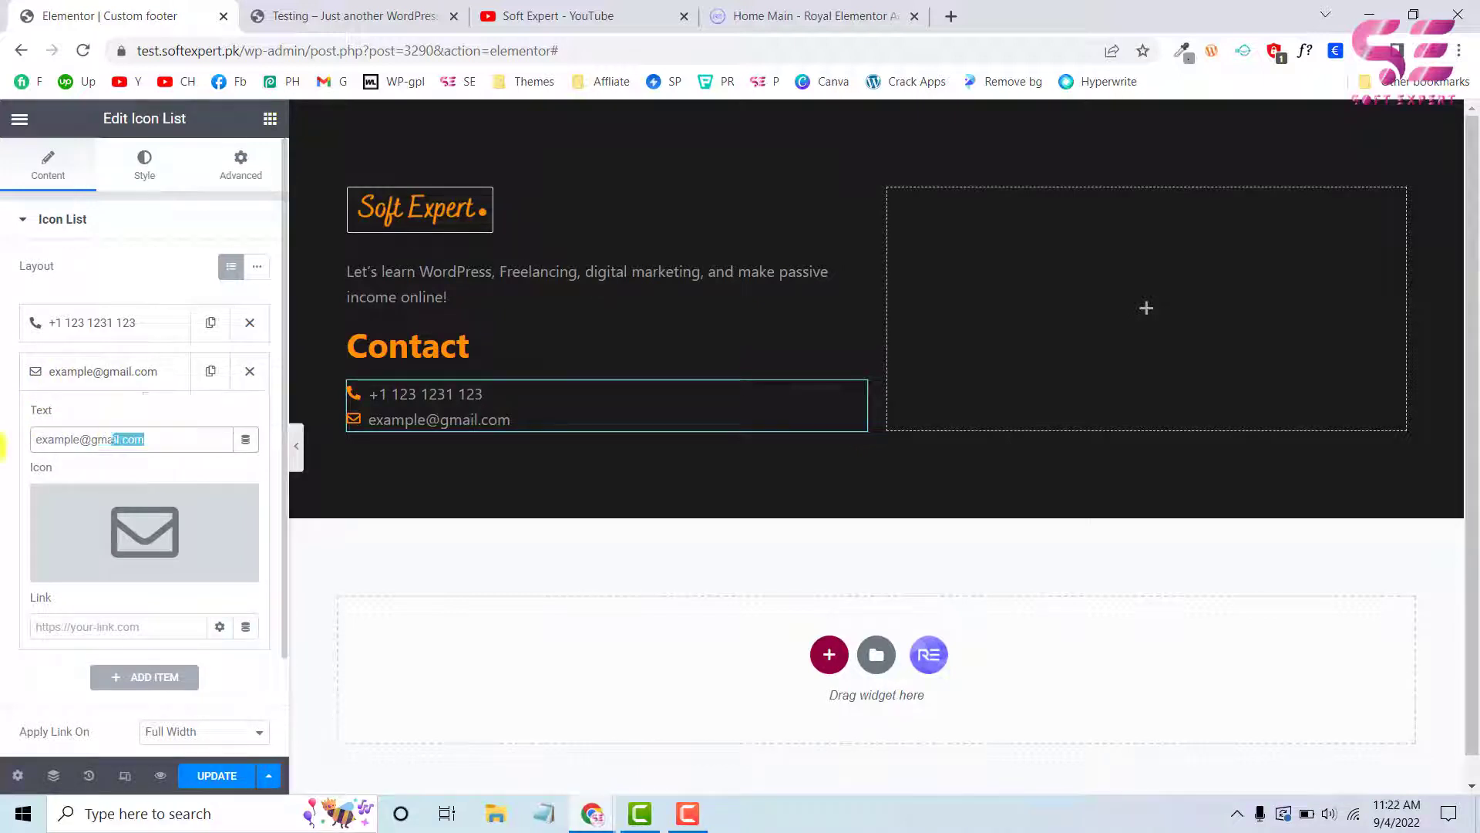
{"action": "left_click", "coordinate": [68, 629]}
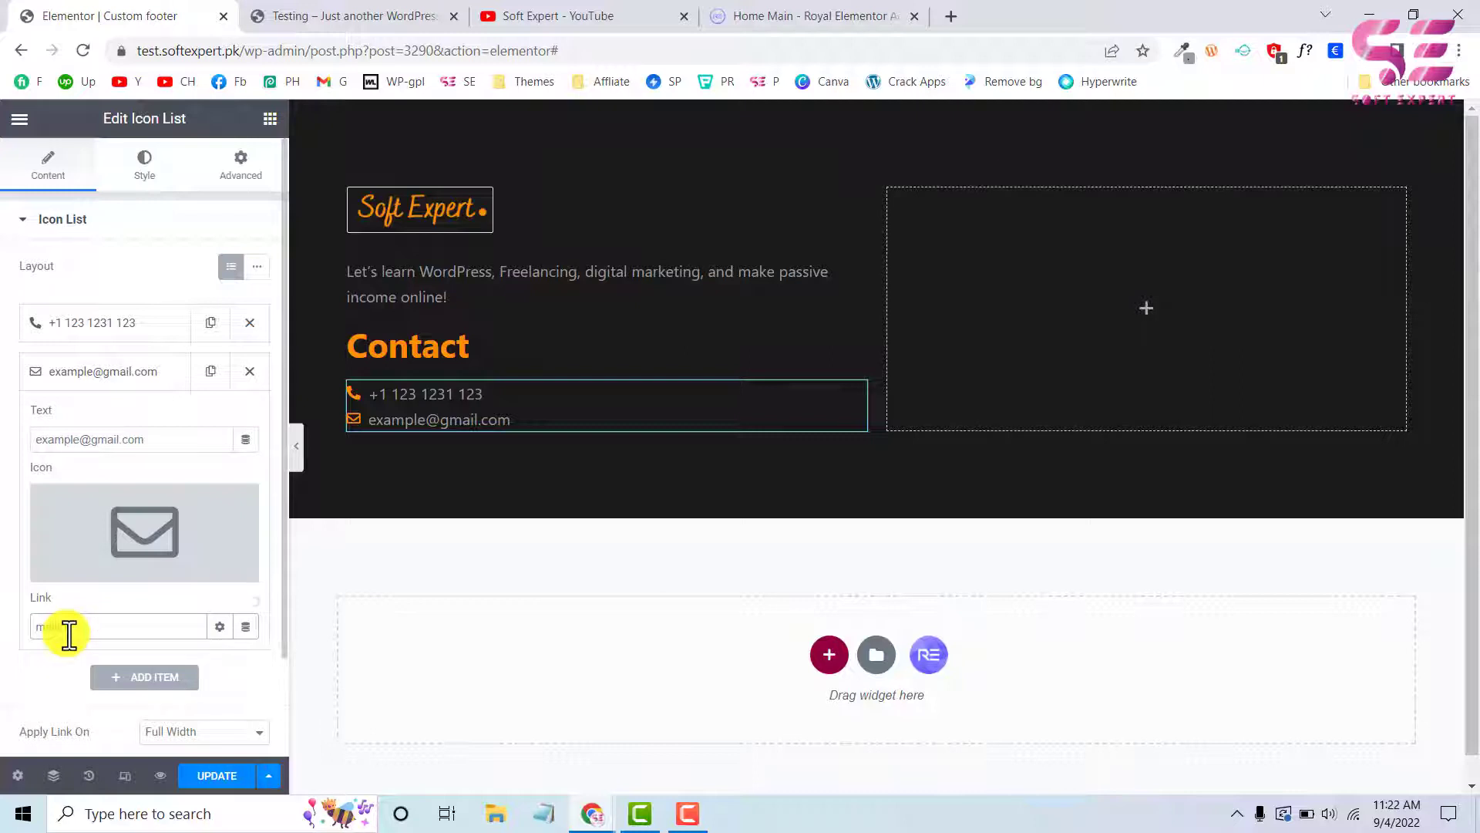
{"action": "left_click", "coordinate": [114, 378]}
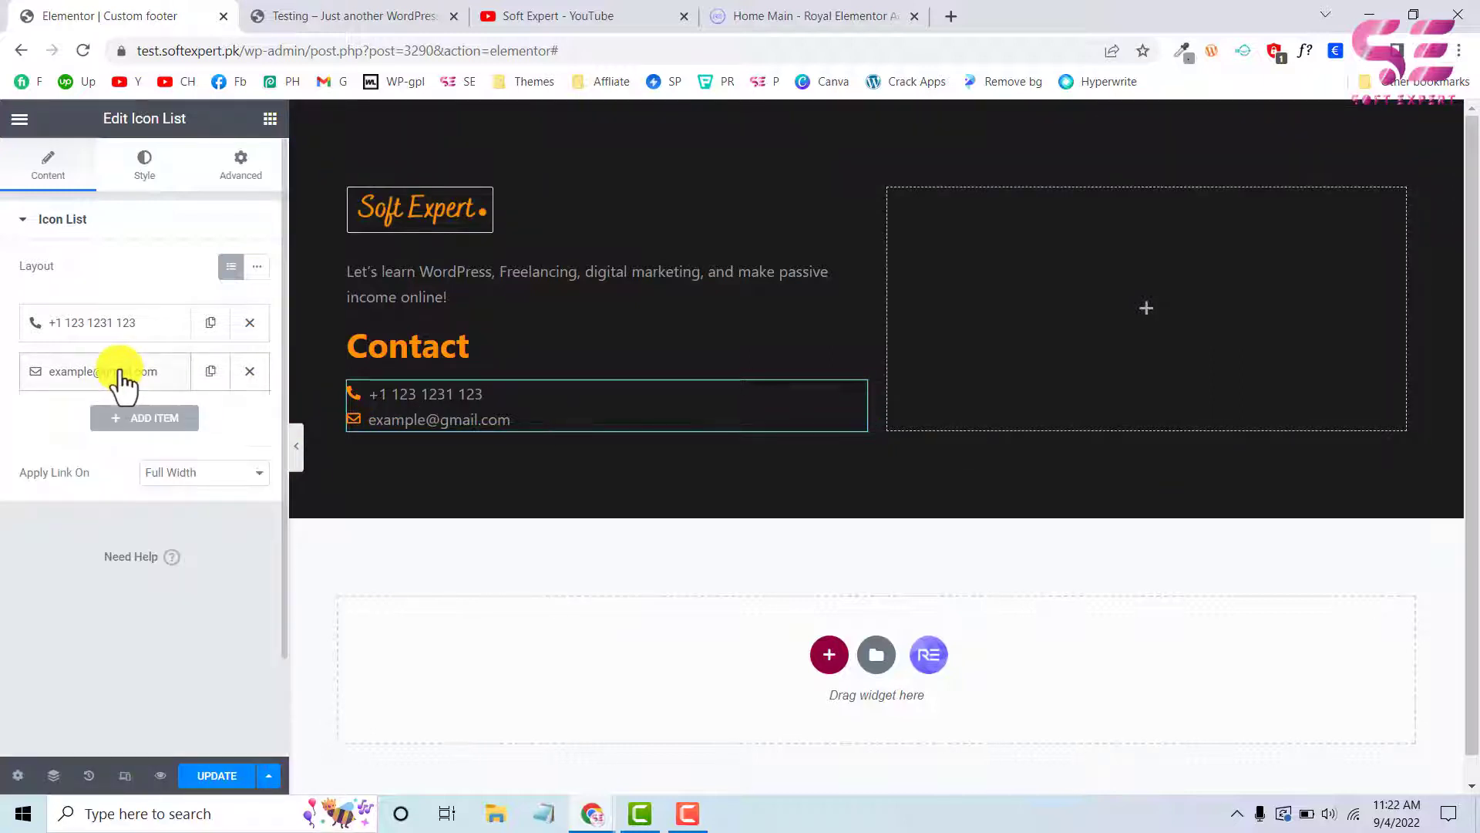
Duplicate the envelope item in the contact Icon List, following the test site's footer, and give the copy the map marker icon with a hollow centre
{"action": "left_click", "coordinate": [301, 24]}
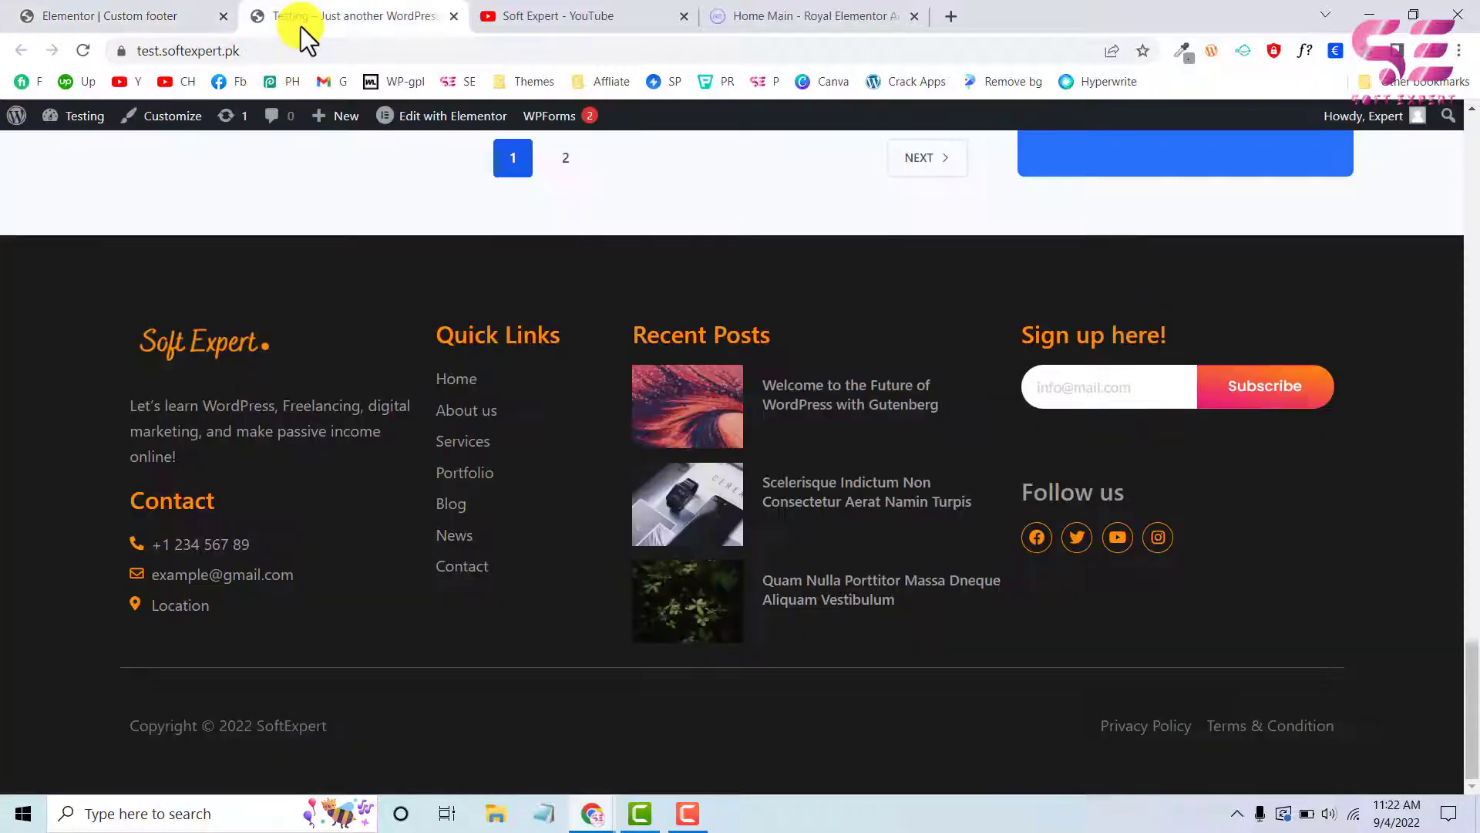
{"action": "left_click", "coordinate": [166, 16]}
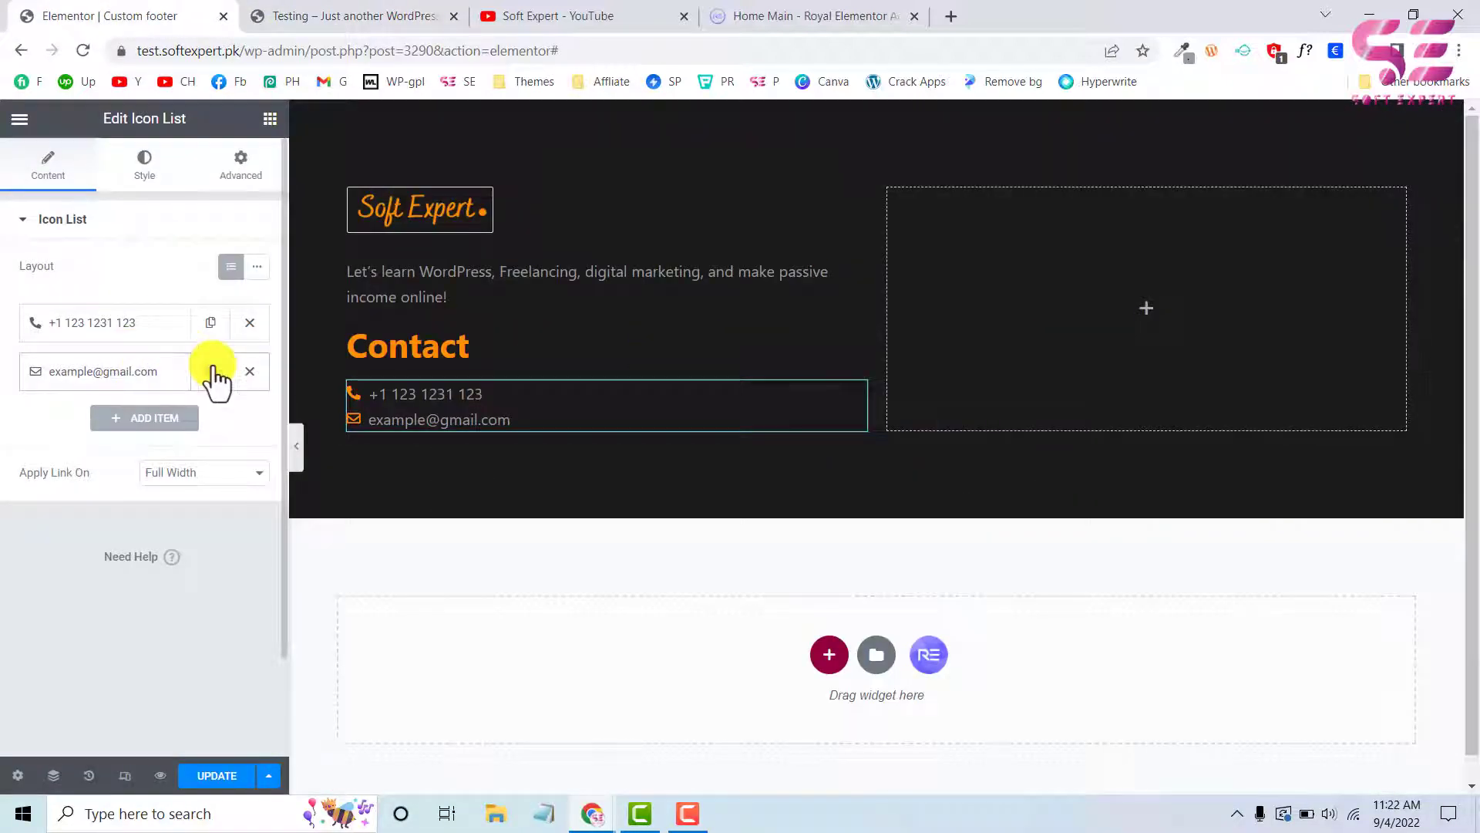
{"action": "left_click", "coordinate": [211, 370]}
{"action": "left_click", "coordinate": [131, 424]}
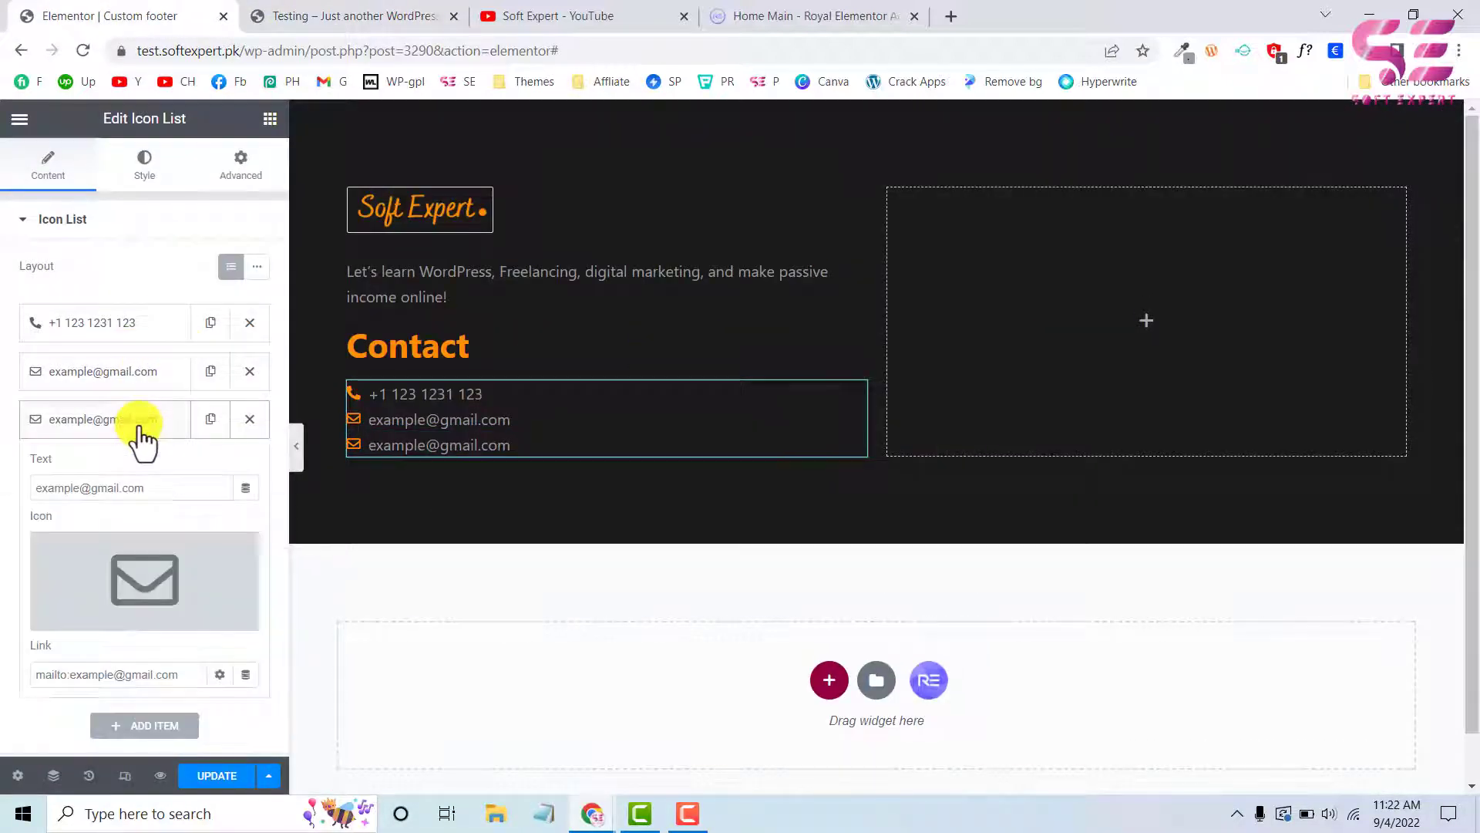
{"action": "left_click", "coordinate": [124, 559]}
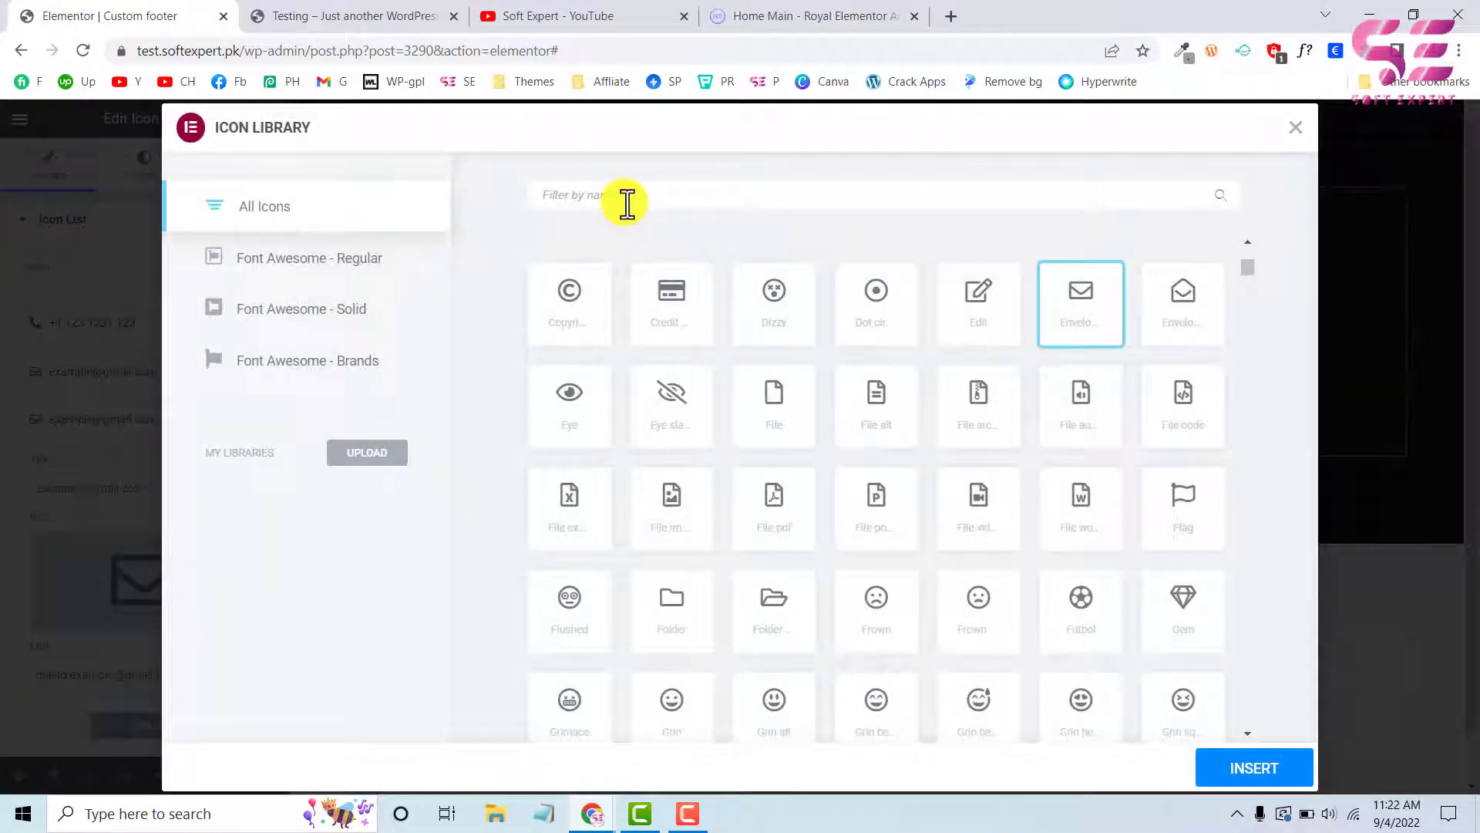
{"action": "type", "text": "map"}
{"action": "left_click", "coordinate": [1091, 327]}
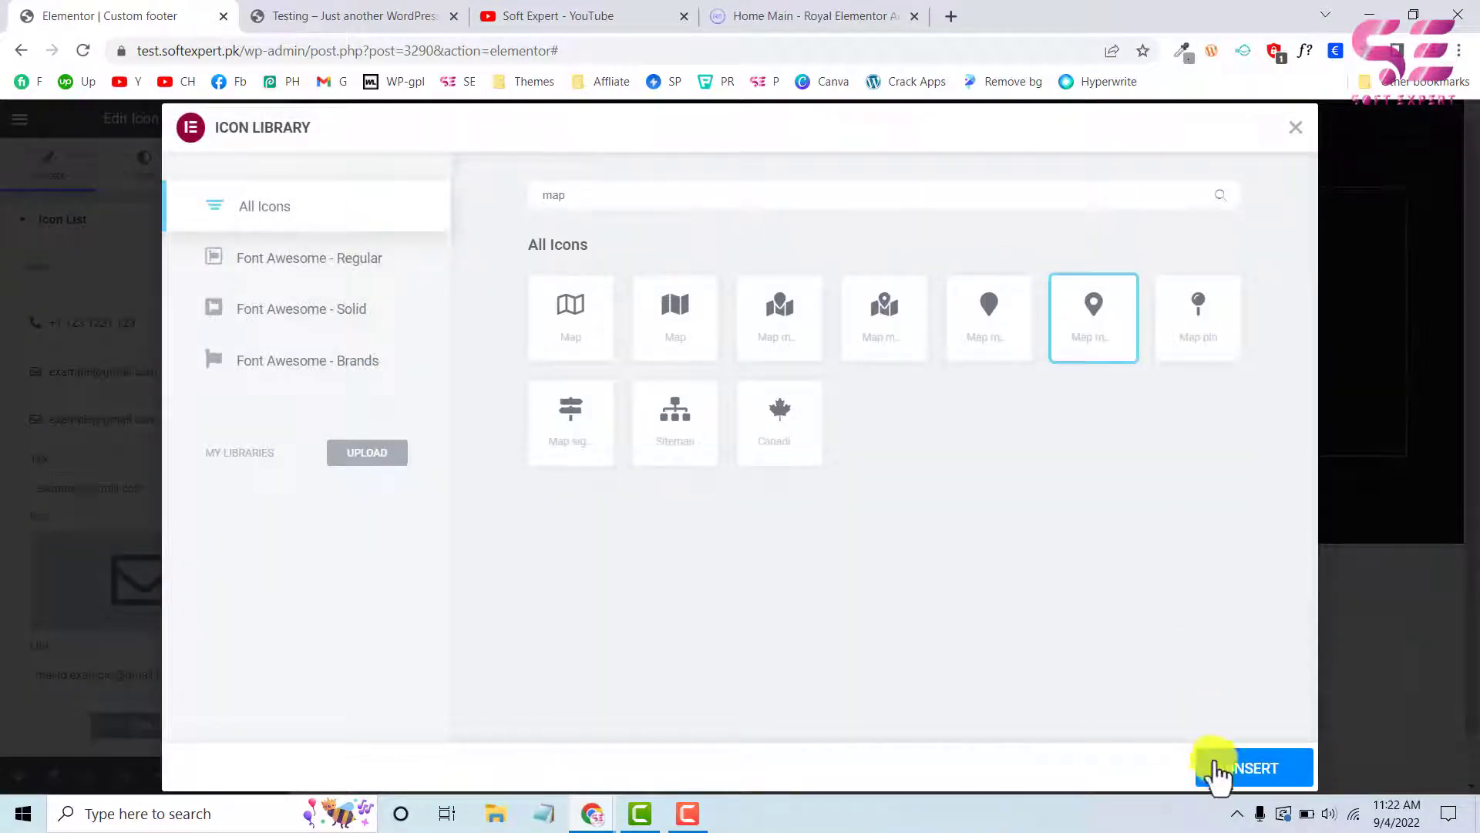
{"action": "left_click", "coordinate": [1225, 780]}
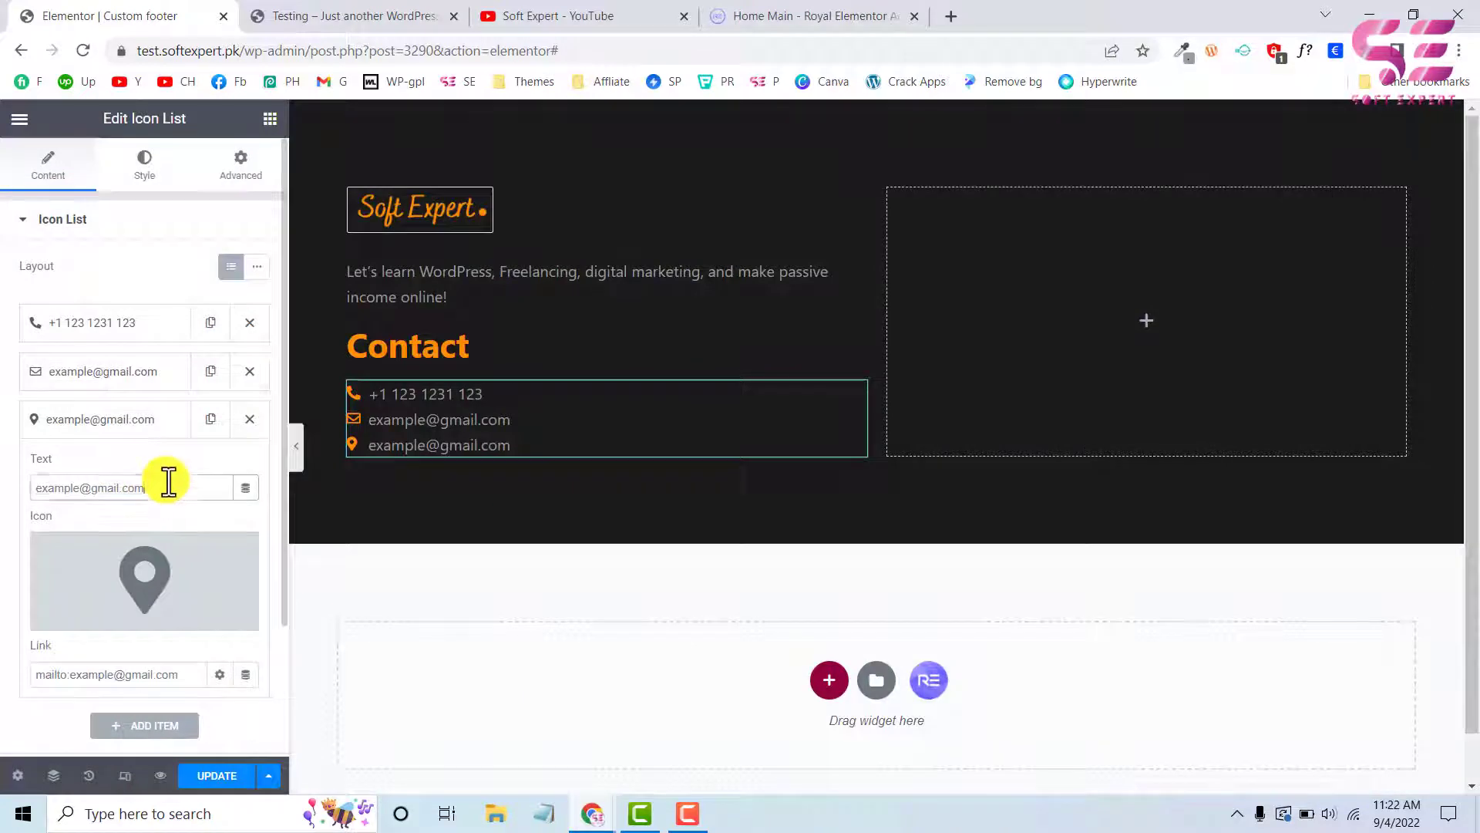
Set the map marker item's text to Location
{"action": "left_click_drag", "start_coordinate": [168, 481], "coordinate": [2, 478]}
{"action": "type", "text": "Location"}
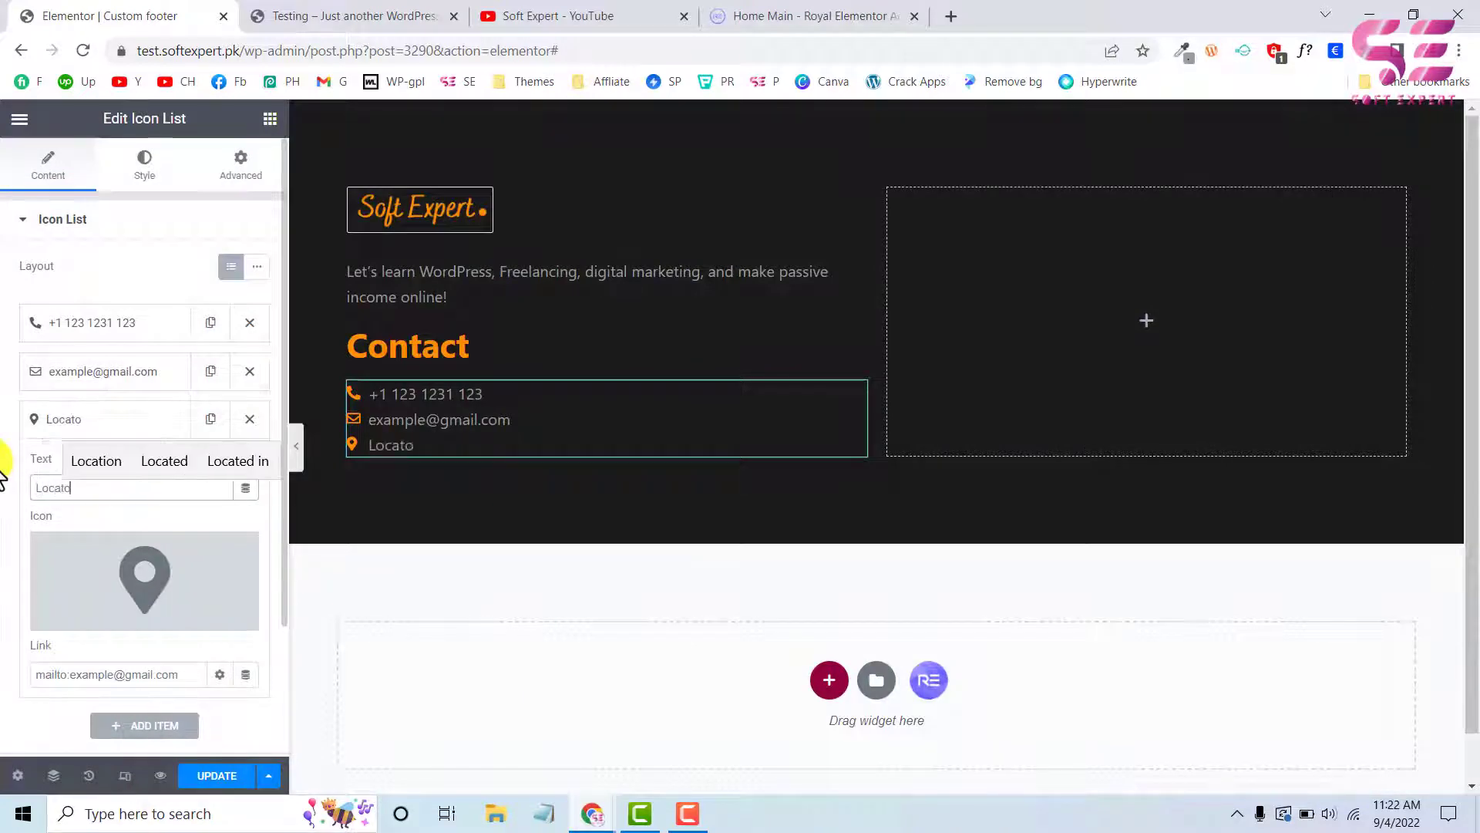
{"action": "left_click", "coordinate": [99, 432]}
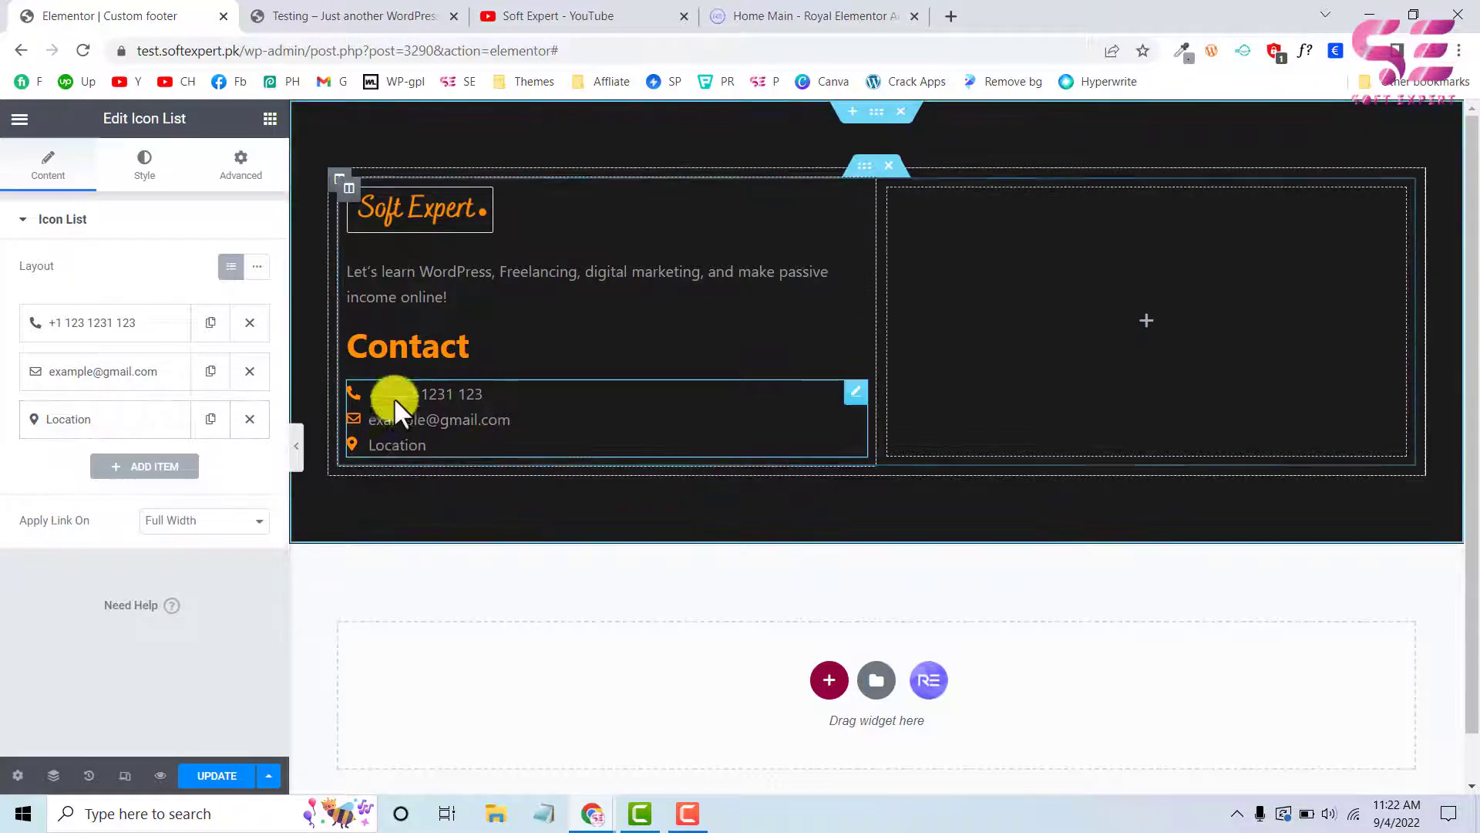
Duplicate the Contact heading and move the copy into the empty second column, using the test site's footer as reference
{"action": "left_click", "coordinate": [383, 15]}
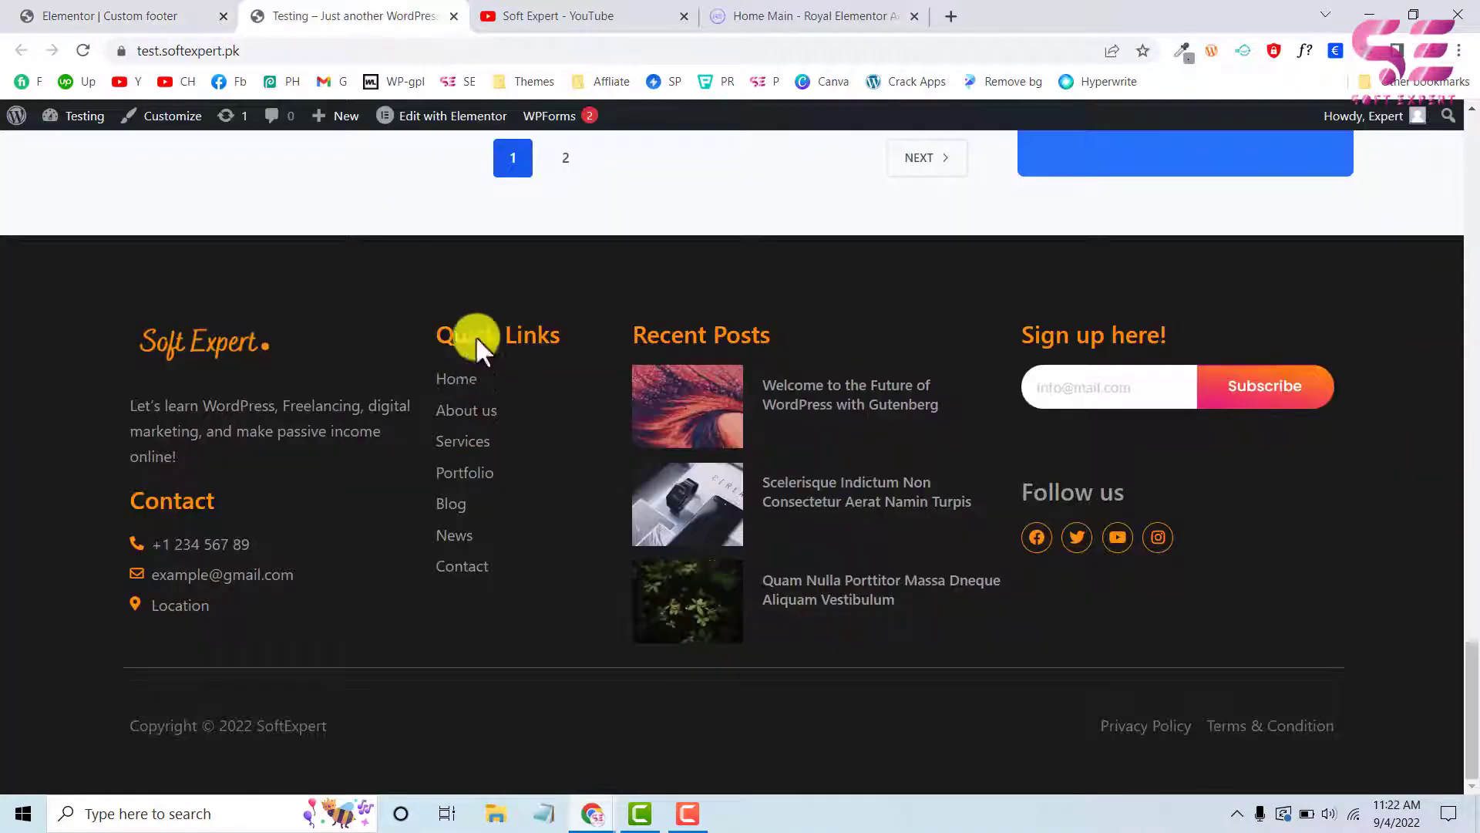
{"action": "left_click", "coordinate": [147, 15]}
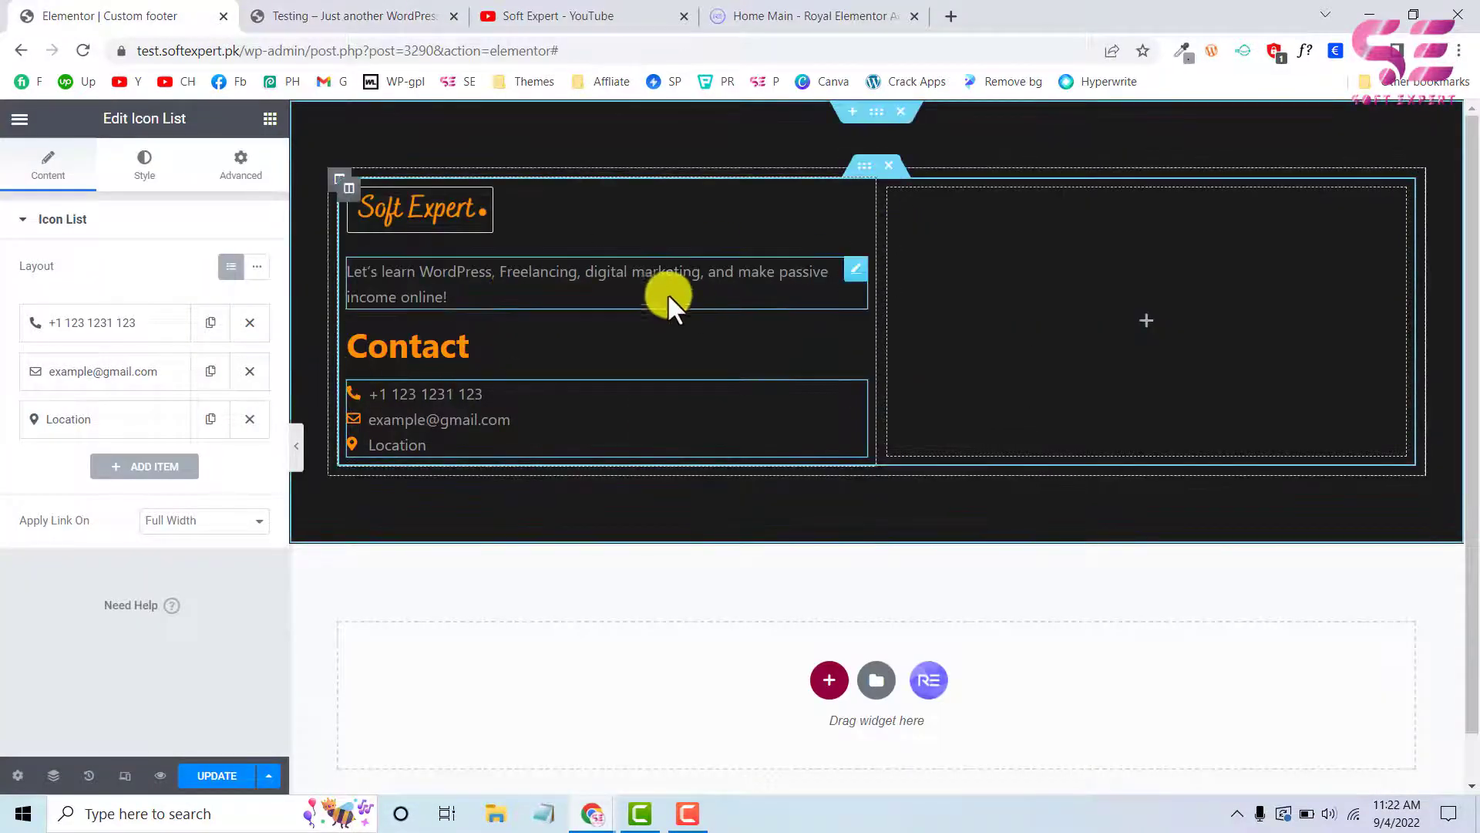
{"action": "right_click", "coordinate": [473, 347]}
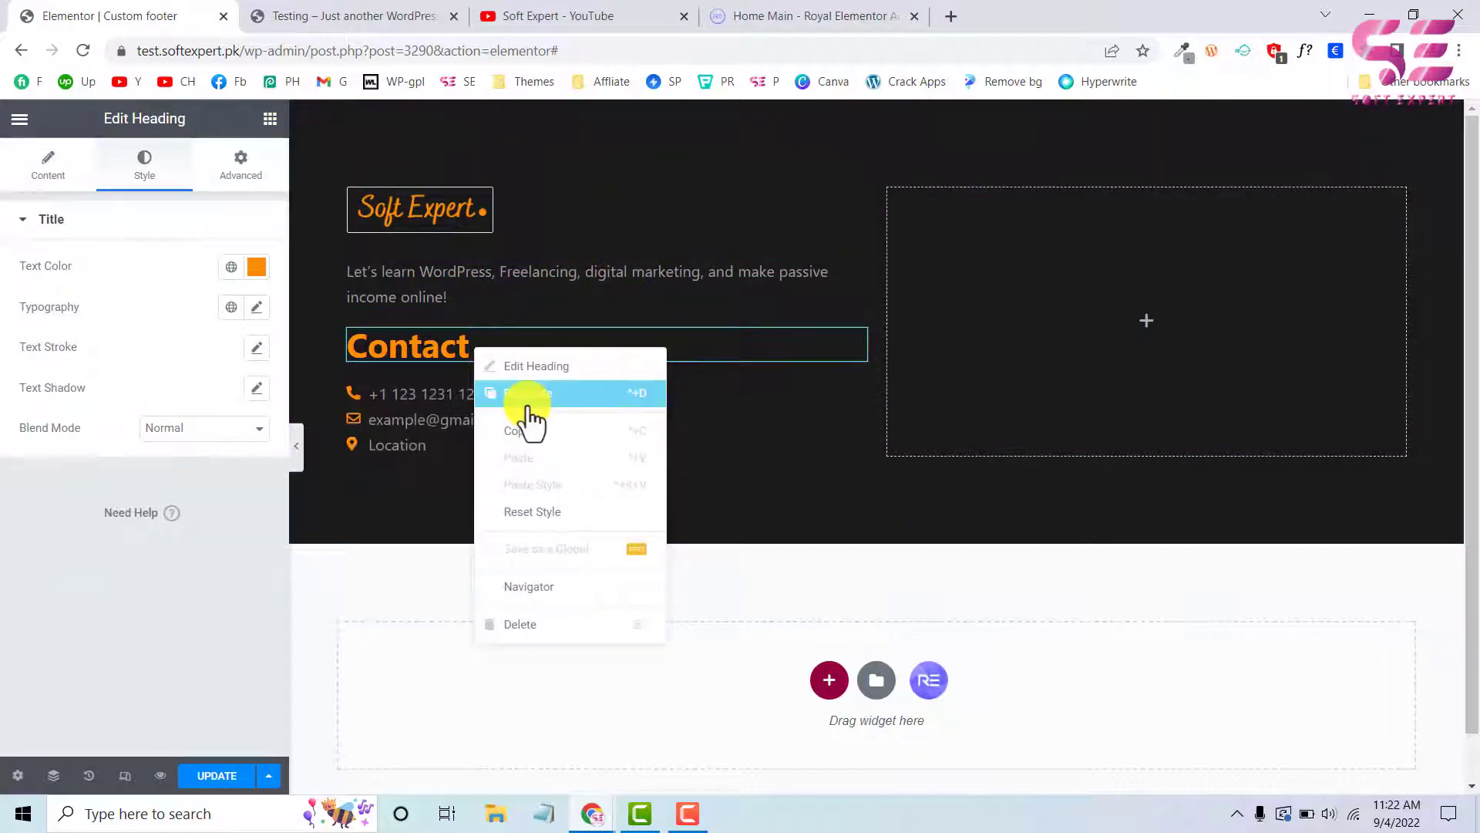
{"action": "left_click", "coordinate": [528, 395]}
{"action": "left_click_drag", "start_coordinate": [852, 397], "coordinate": [988, 301]}
Copy the contact Icon List and paste it below the heading in the second column
{"action": "right_click", "coordinate": [545, 391]}
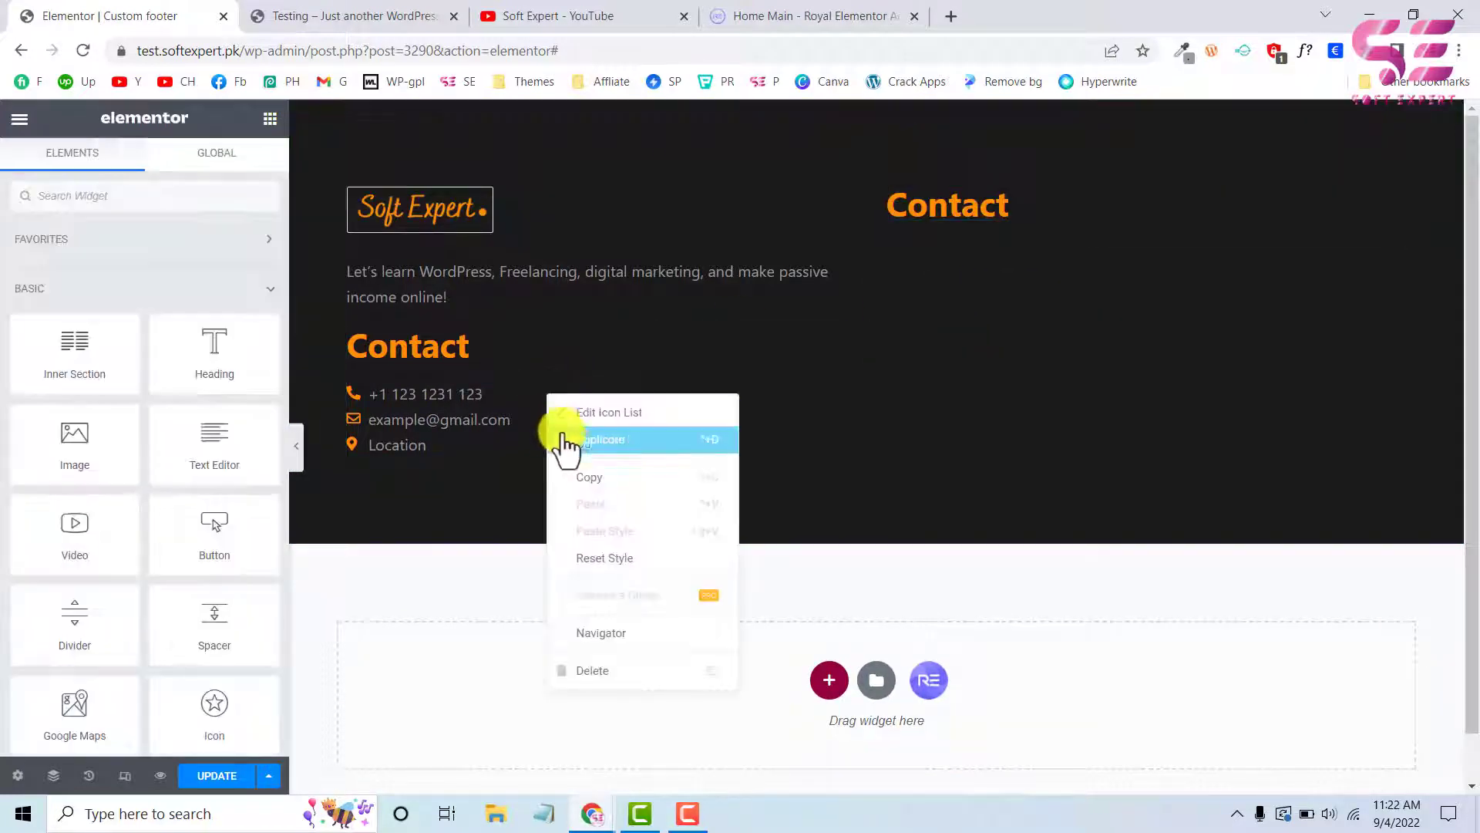
{"action": "left_click", "coordinate": [562, 477]}
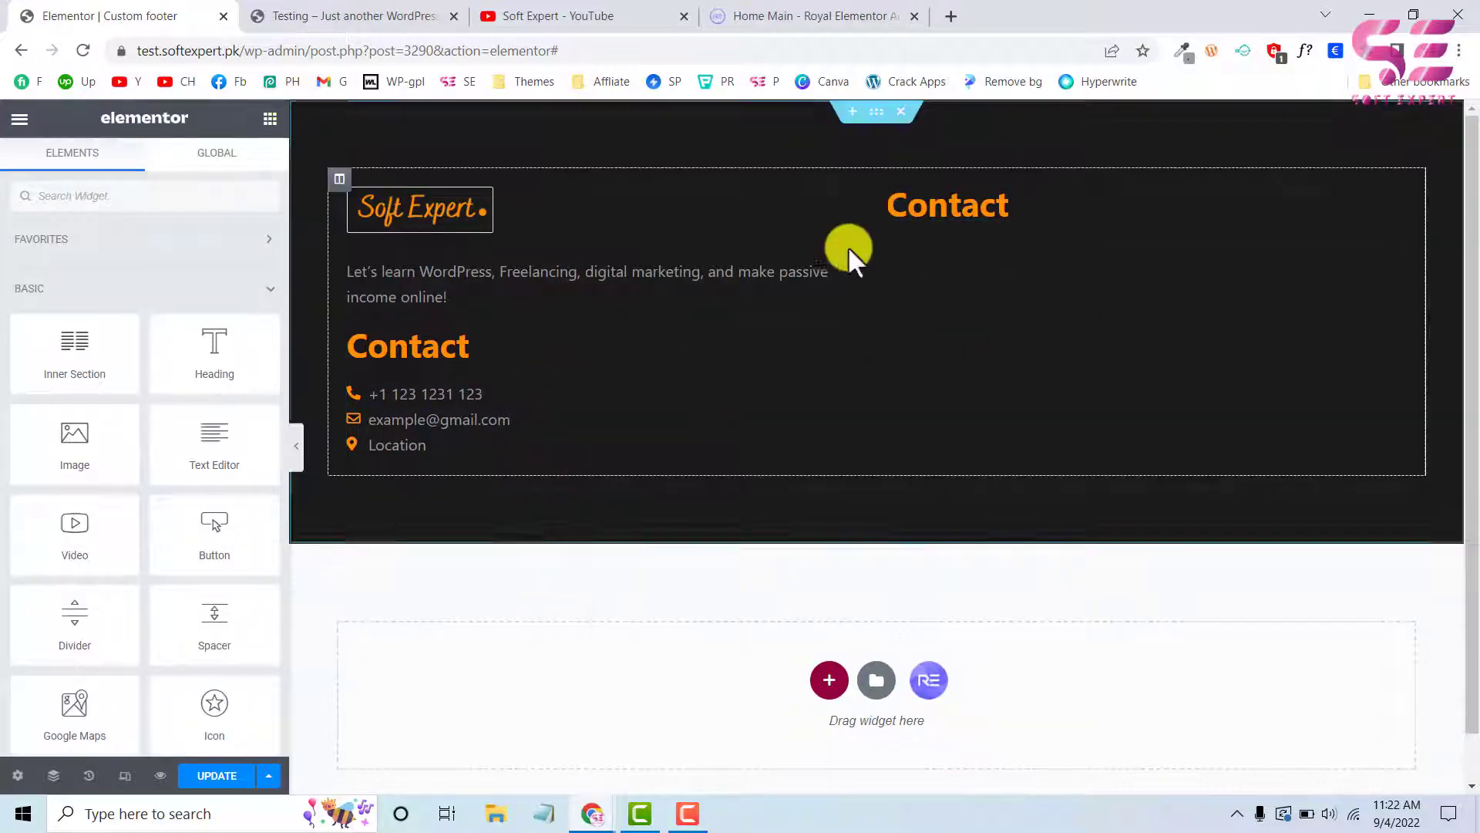
{"action": "right_click", "coordinate": [964, 208]}
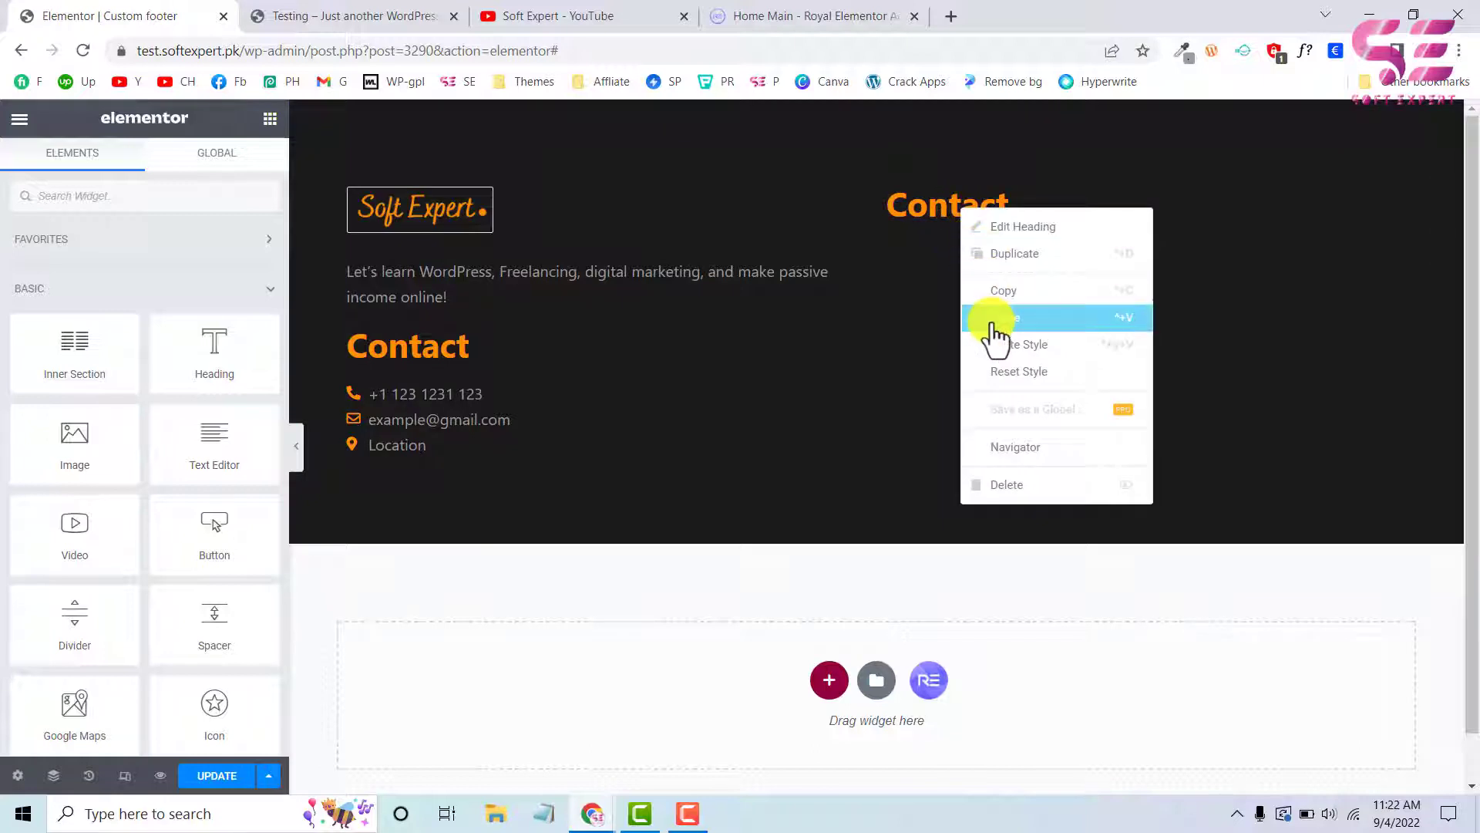
{"action": "left_click", "coordinate": [994, 324]}
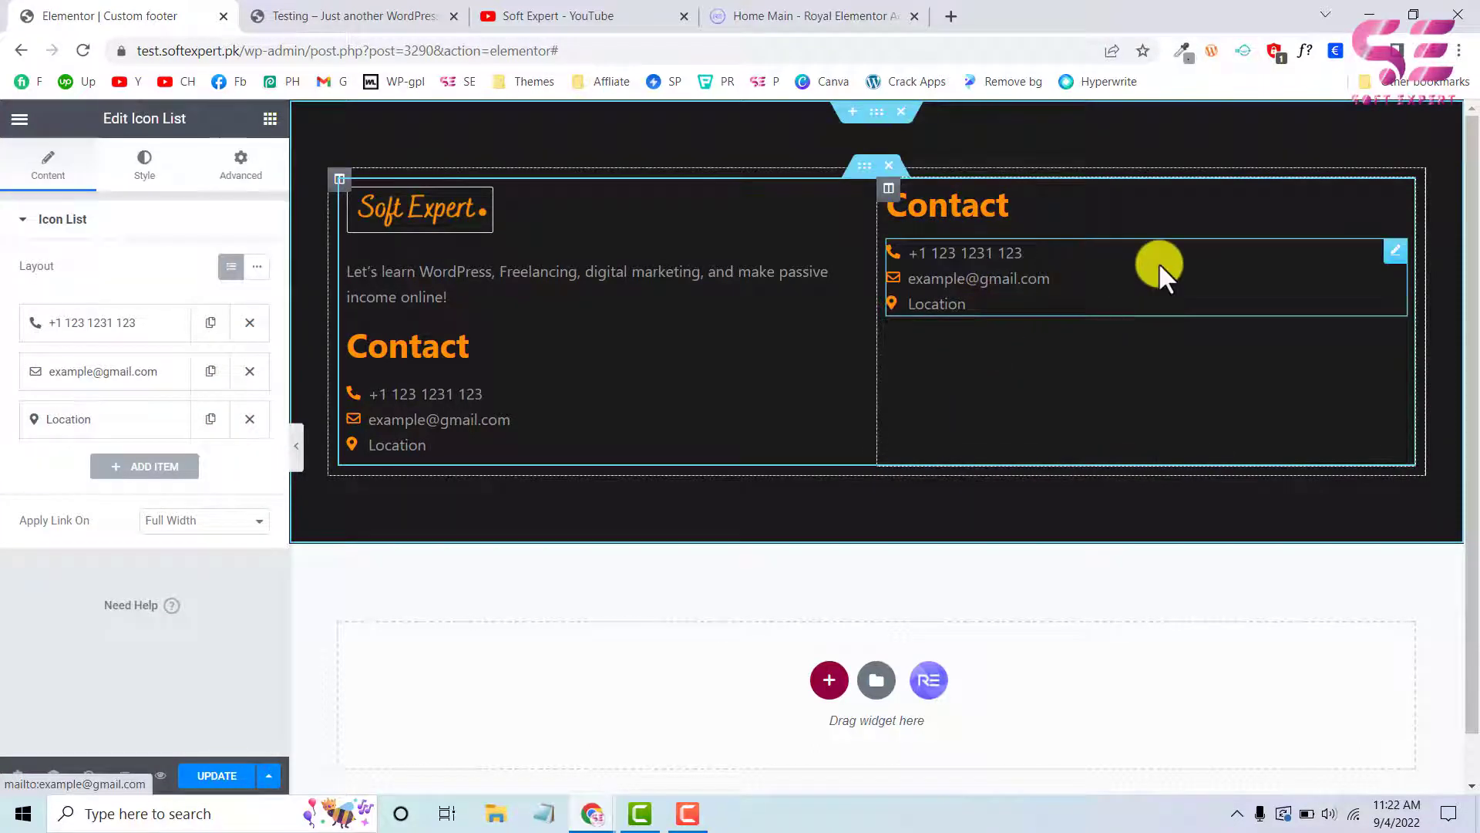
Delete the e-mail and location items from the second column's Icon List and remove the icon of the remaining phone item
{"action": "left_click", "coordinate": [250, 372]}
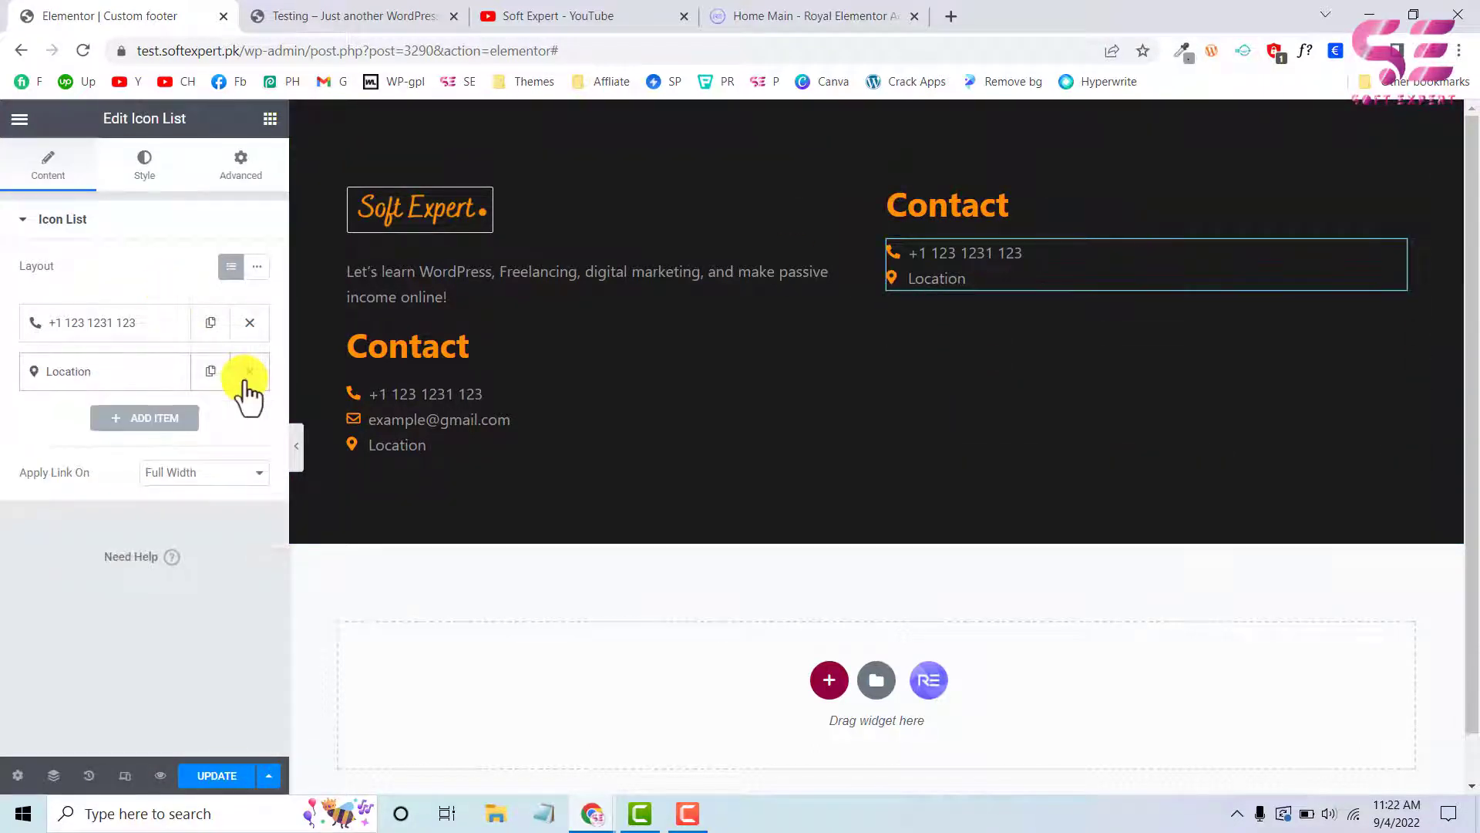
{"action": "left_click", "coordinate": [247, 376]}
{"action": "left_click", "coordinate": [122, 340]}
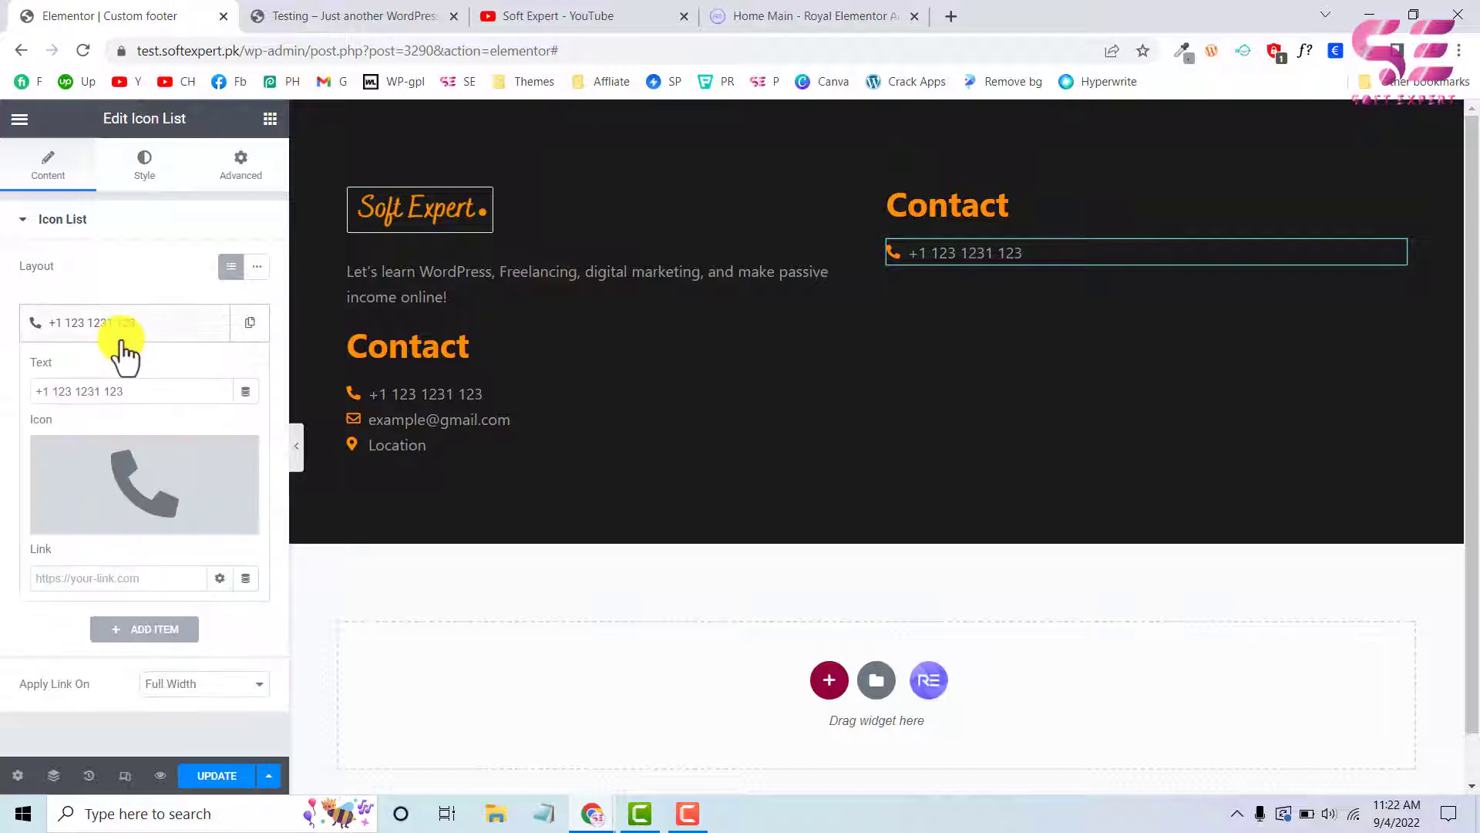
{"action": "left_click", "coordinate": [235, 455]}
Set the remaining list item's text to Home and its link to /
{"action": "left_click", "coordinate": [93, 392]}
{"action": "key", "text": "ctrl+a"}
{"action": "type", "text": "Hom"}
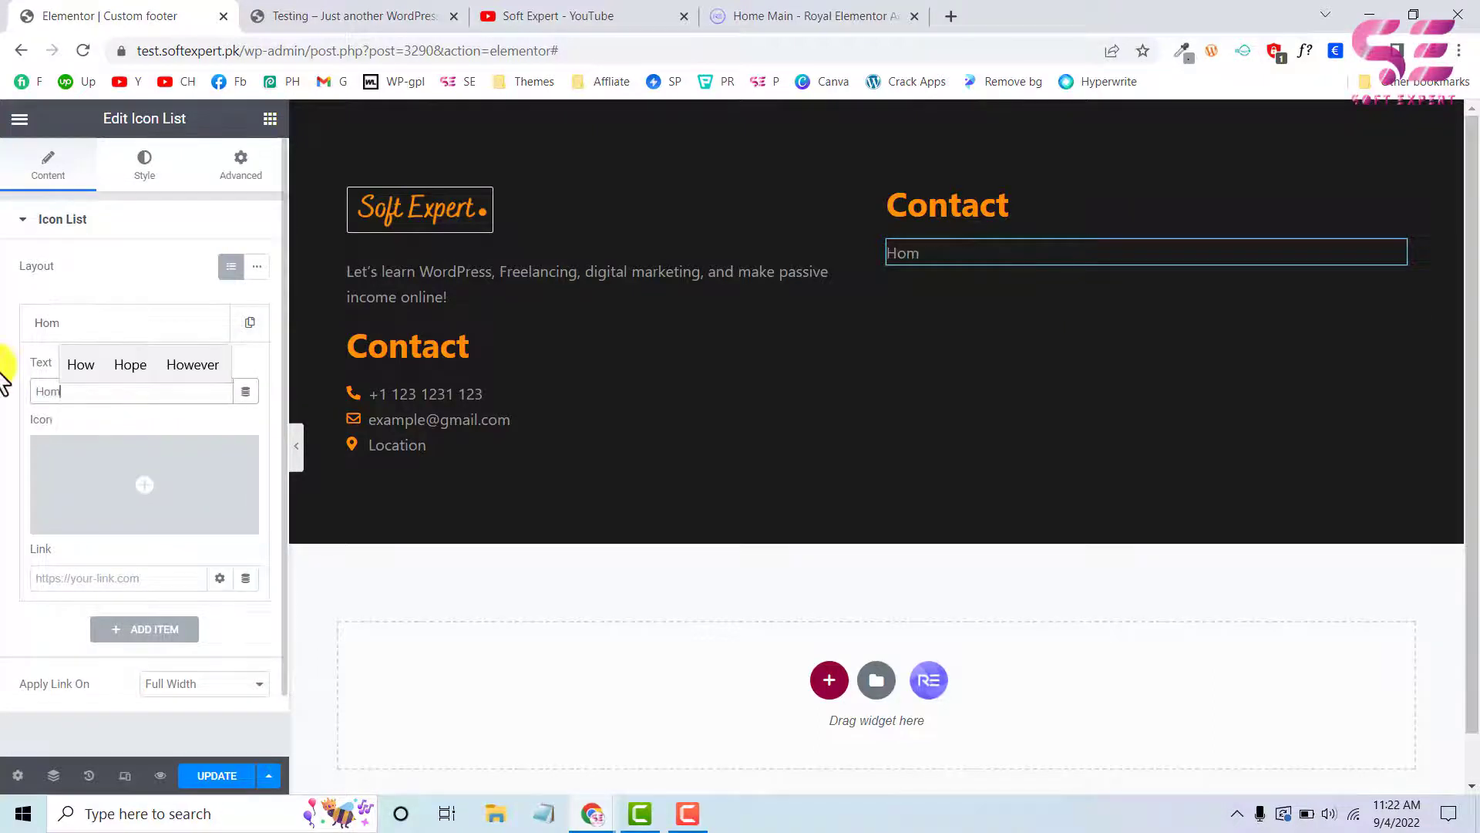
{"action": "type", "text": "e"}
{"action": "mouse_move", "coordinate": [91, 539]}
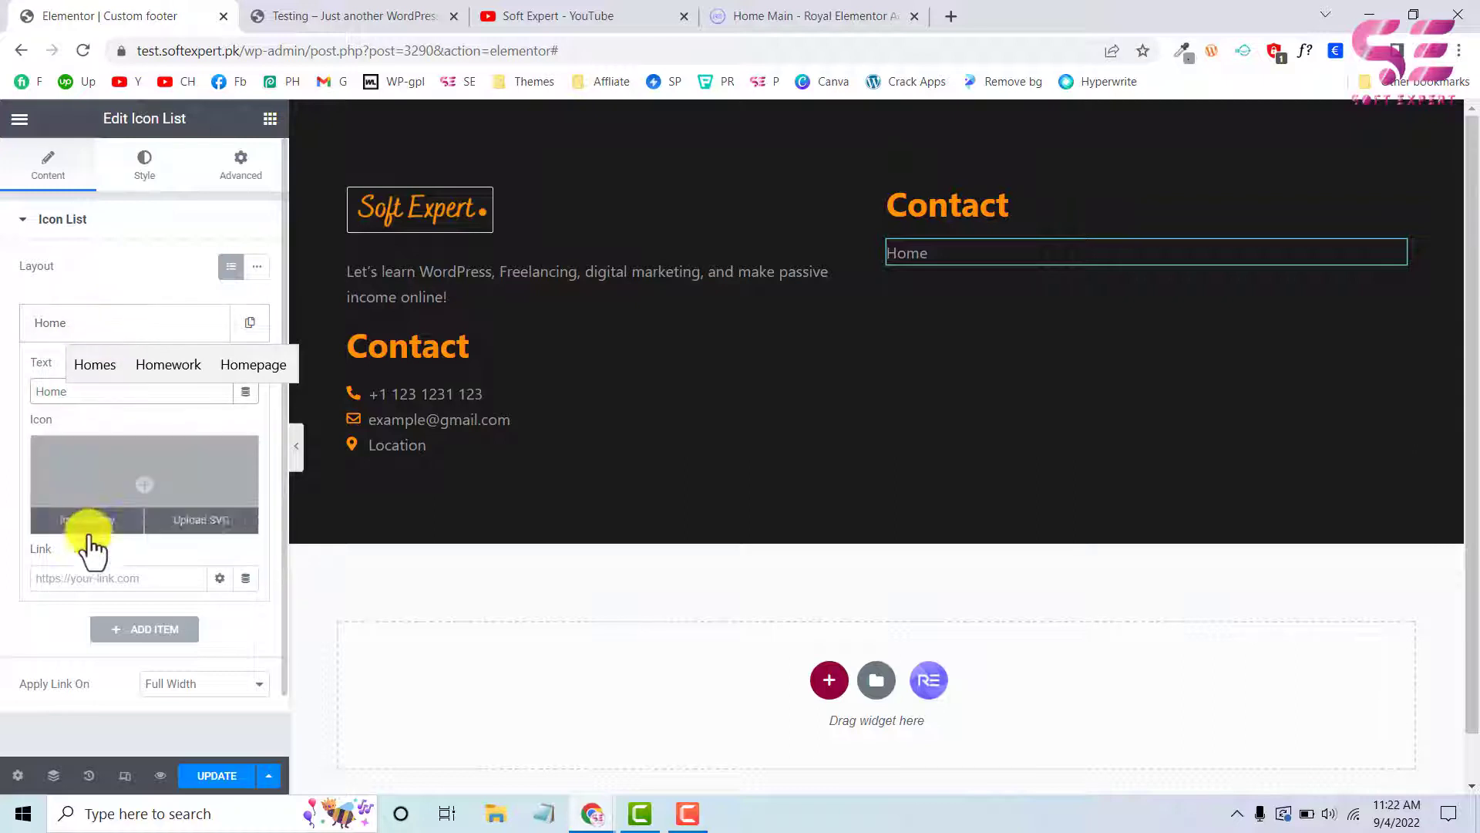
{"action": "left_click", "coordinate": [86, 577]}
{"action": "type", "text": "/"}
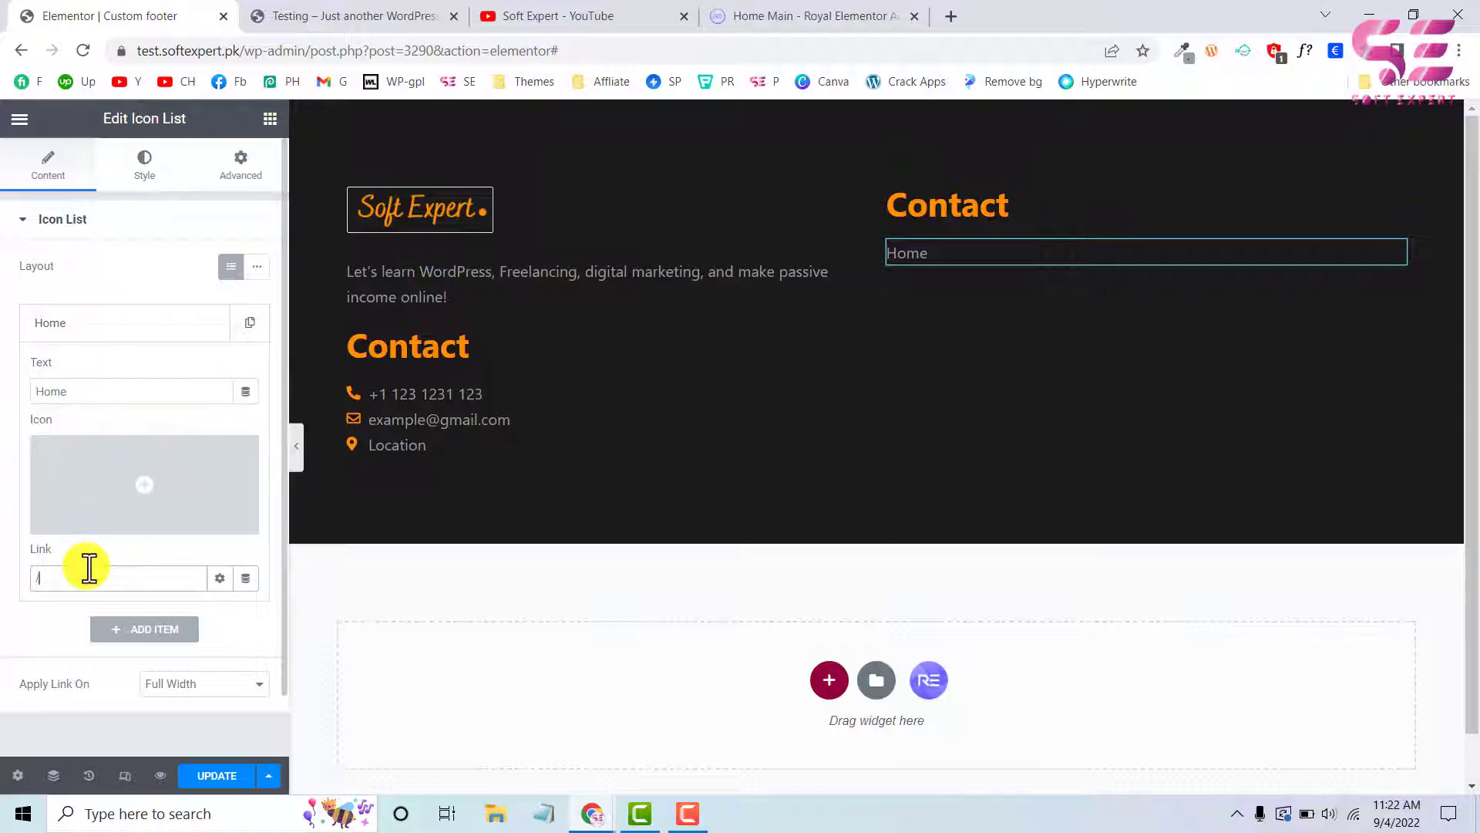
{"action": "left_click", "coordinate": [166, 330]}
Duplicate the Home item and set the copy's text to About and its link to /about
{"action": "left_click", "coordinate": [246, 324]}
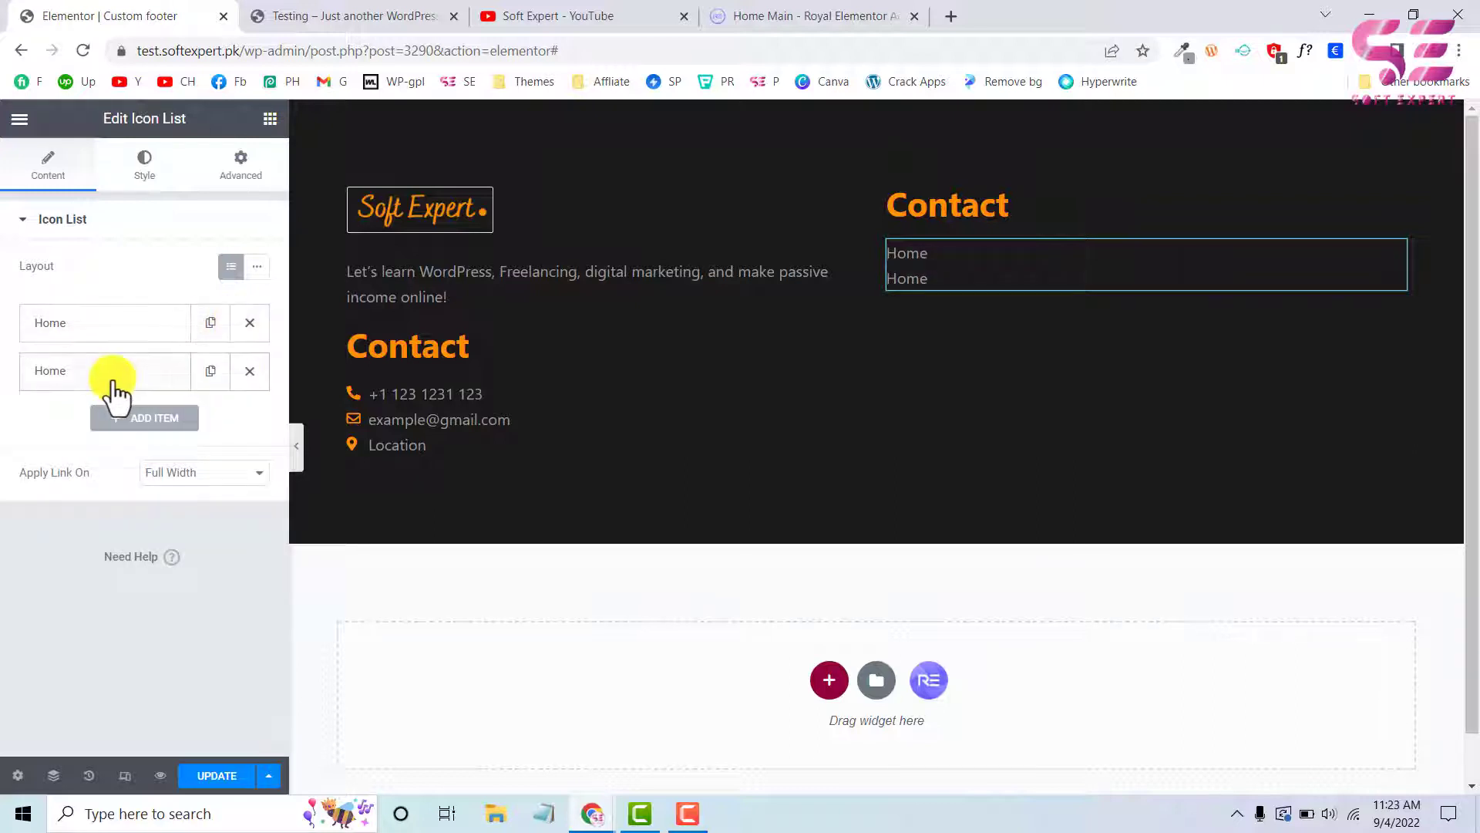
{"action": "left_click", "coordinate": [114, 374]}
{"action": "double_click", "coordinate": [96, 435]}
{"action": "type", "text": "About"}
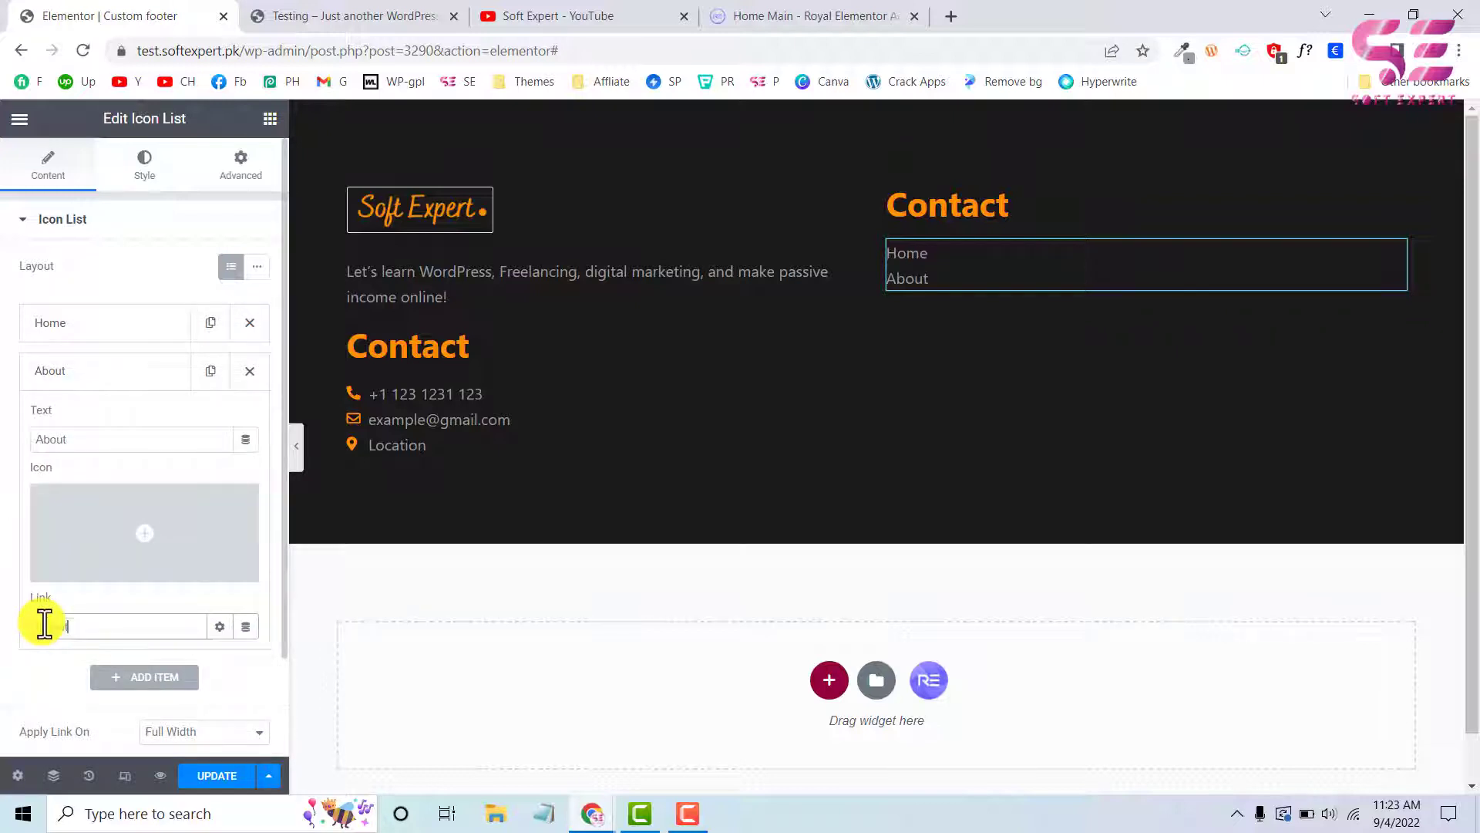
{"action": "left_click", "coordinate": [196, 378]}
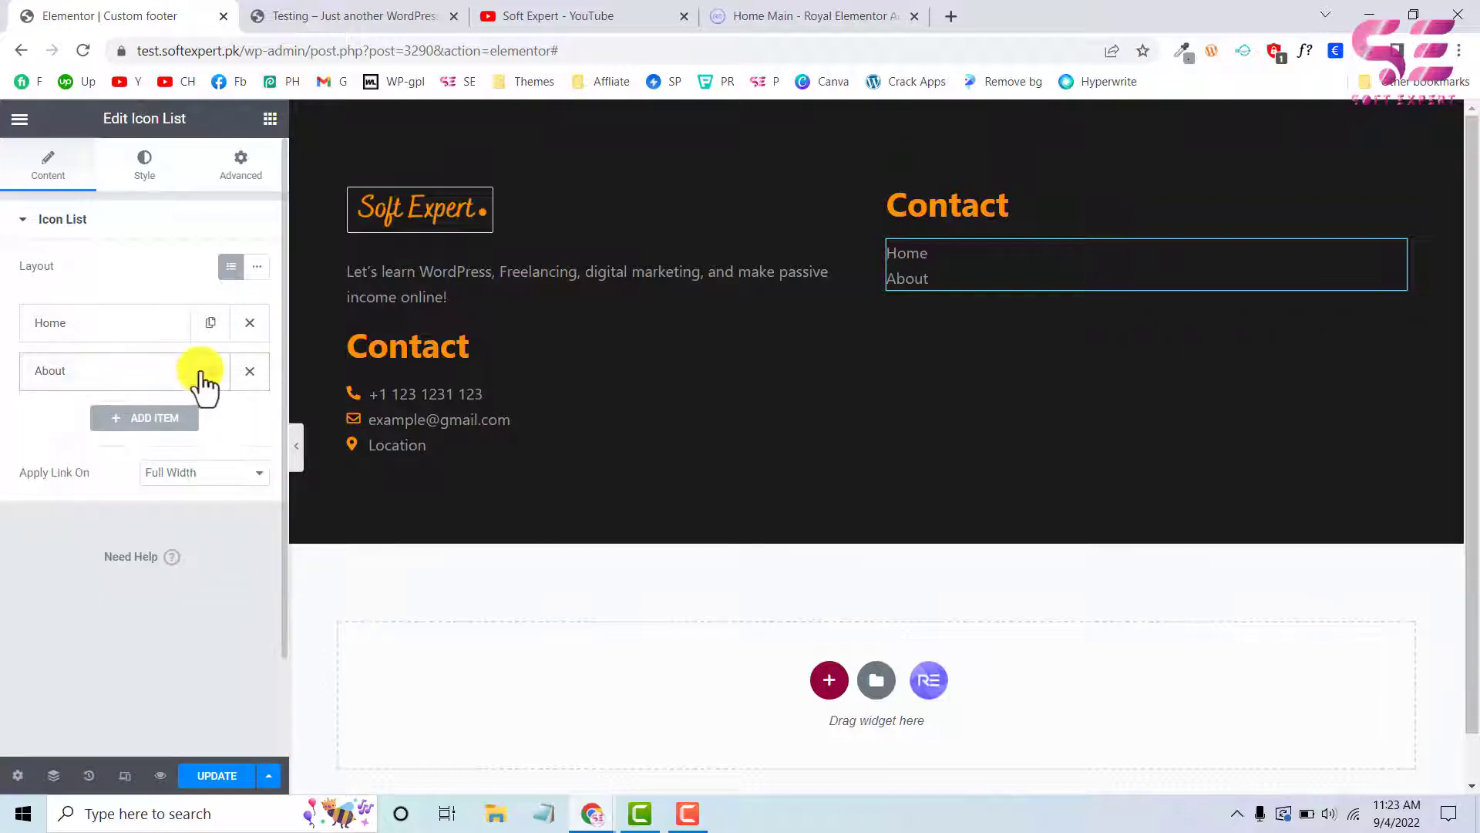
Duplicate the About item and set the copy's text to Services and its link to /services
{"action": "left_click", "coordinate": [205, 372]}
{"action": "left_click", "coordinate": [109, 421]}
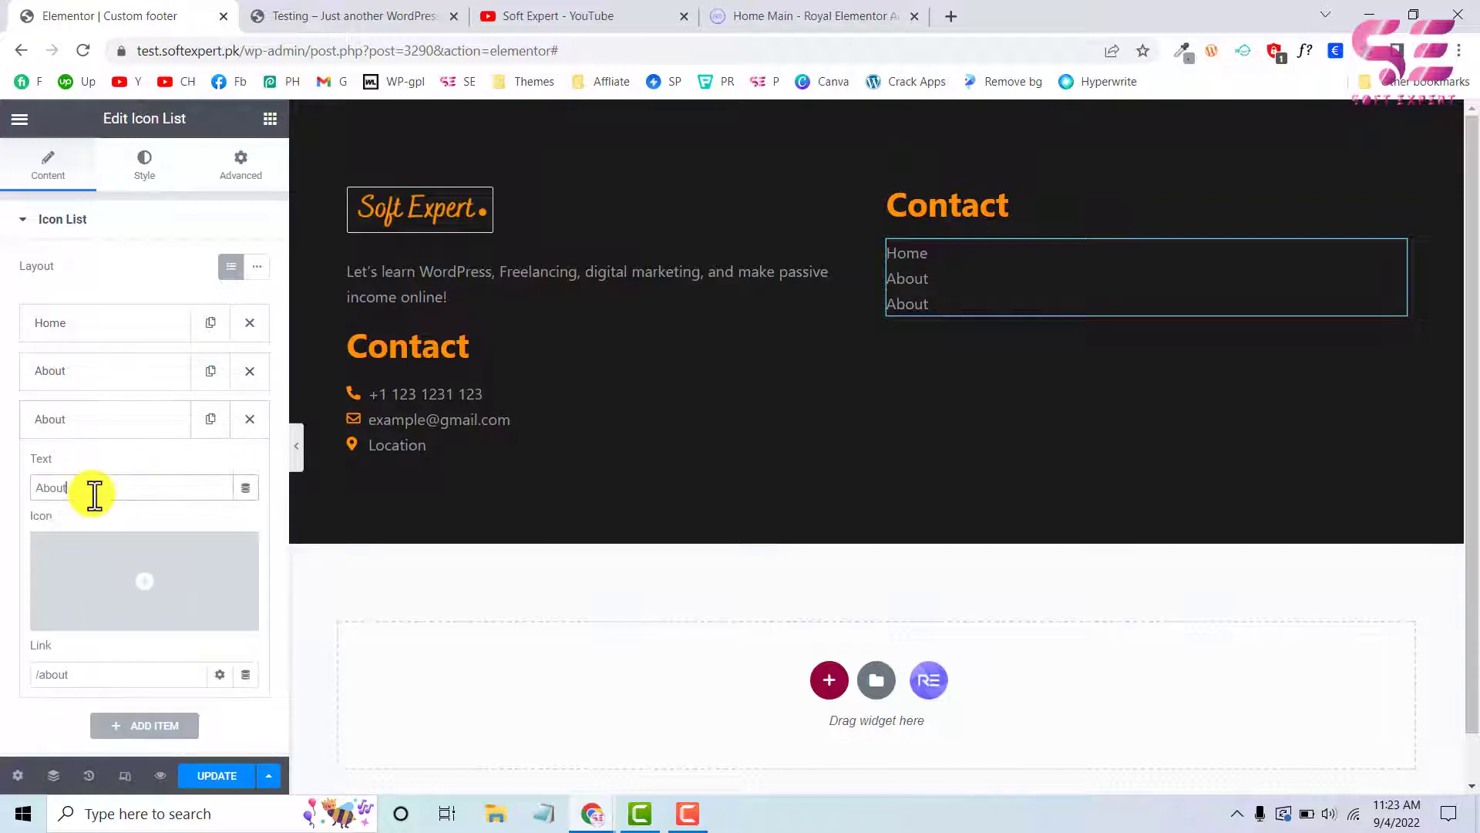
{"action": "key", "text": "BackSpace"}
{"action": "key", "text": "BackSpace"}
{"action": "type", "text": "Ser"}
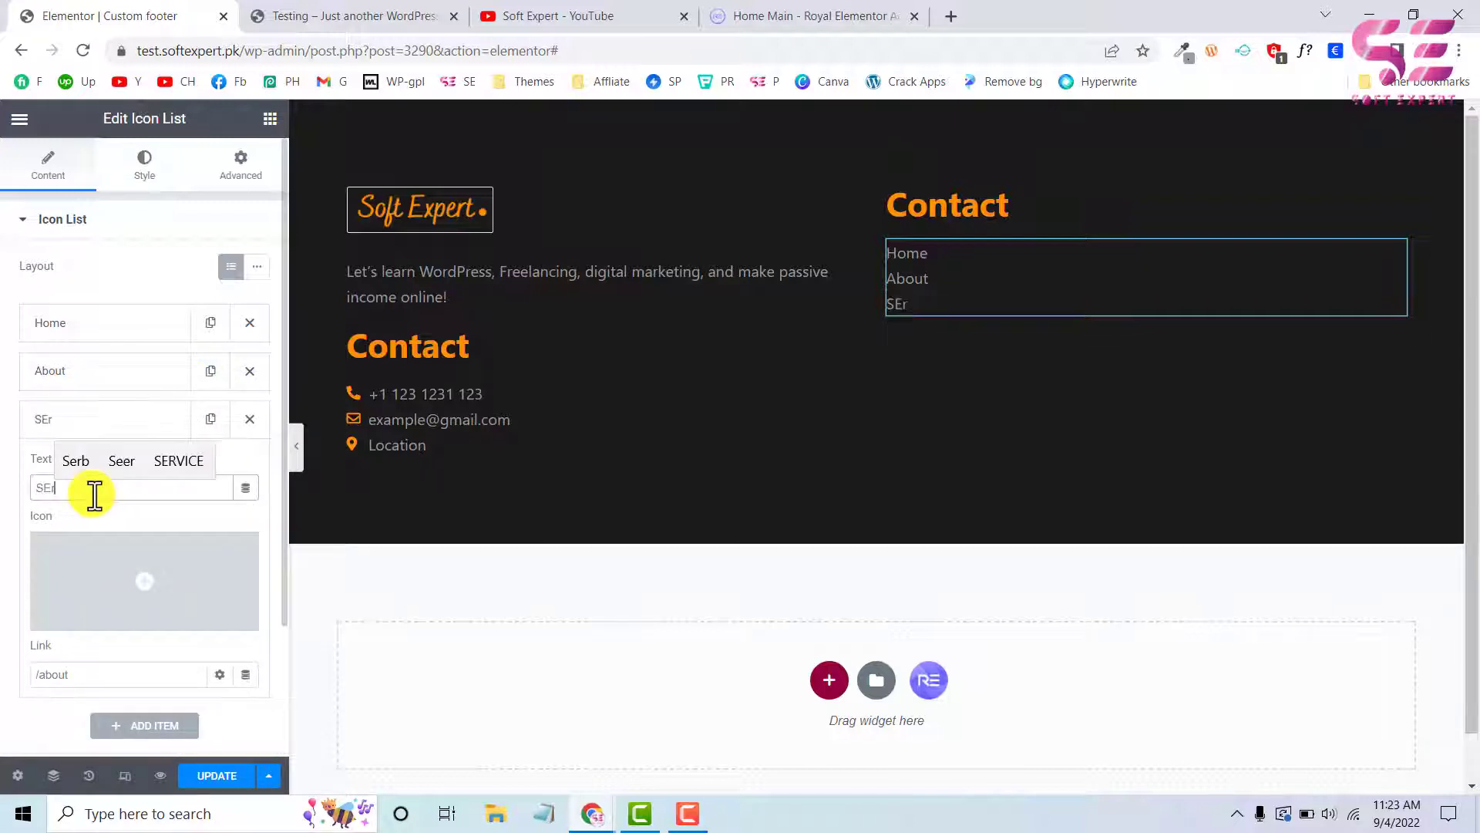
{"action": "type", "text": "vice"}
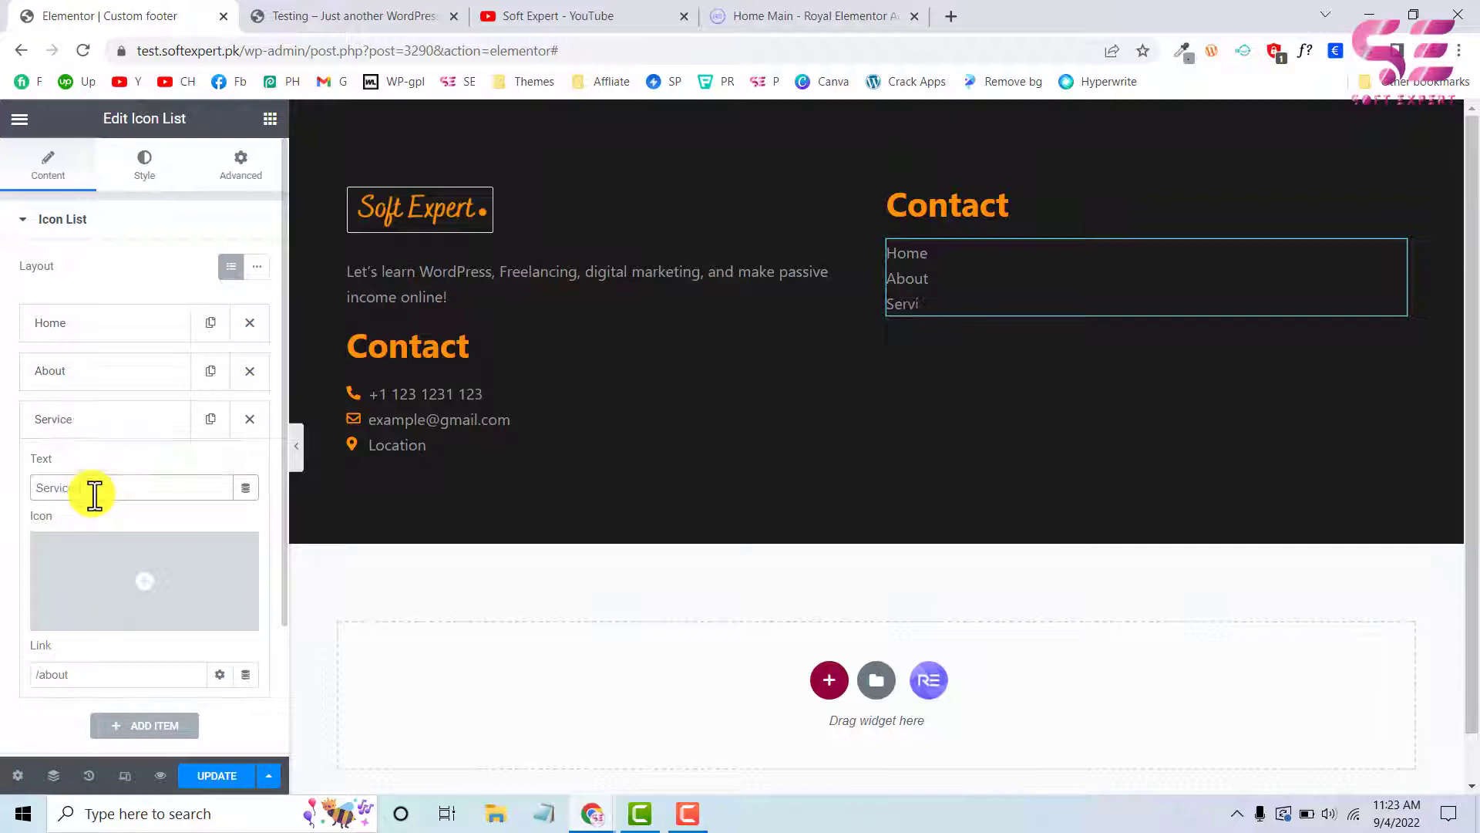
{"action": "type", "text": "s"}
{"action": "left_click", "coordinate": [94, 675]}
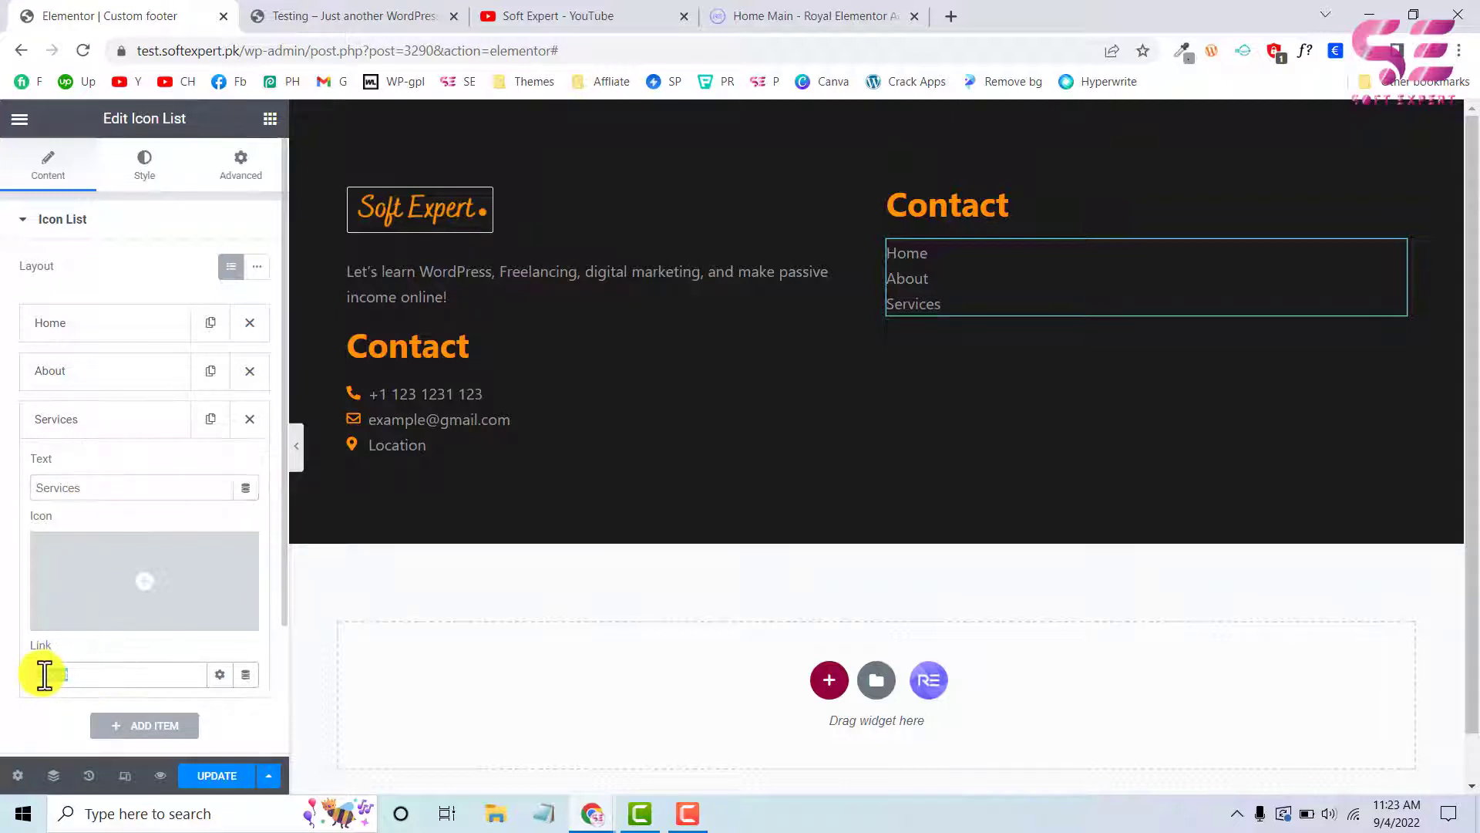
{"action": "type", "text": "/services"}
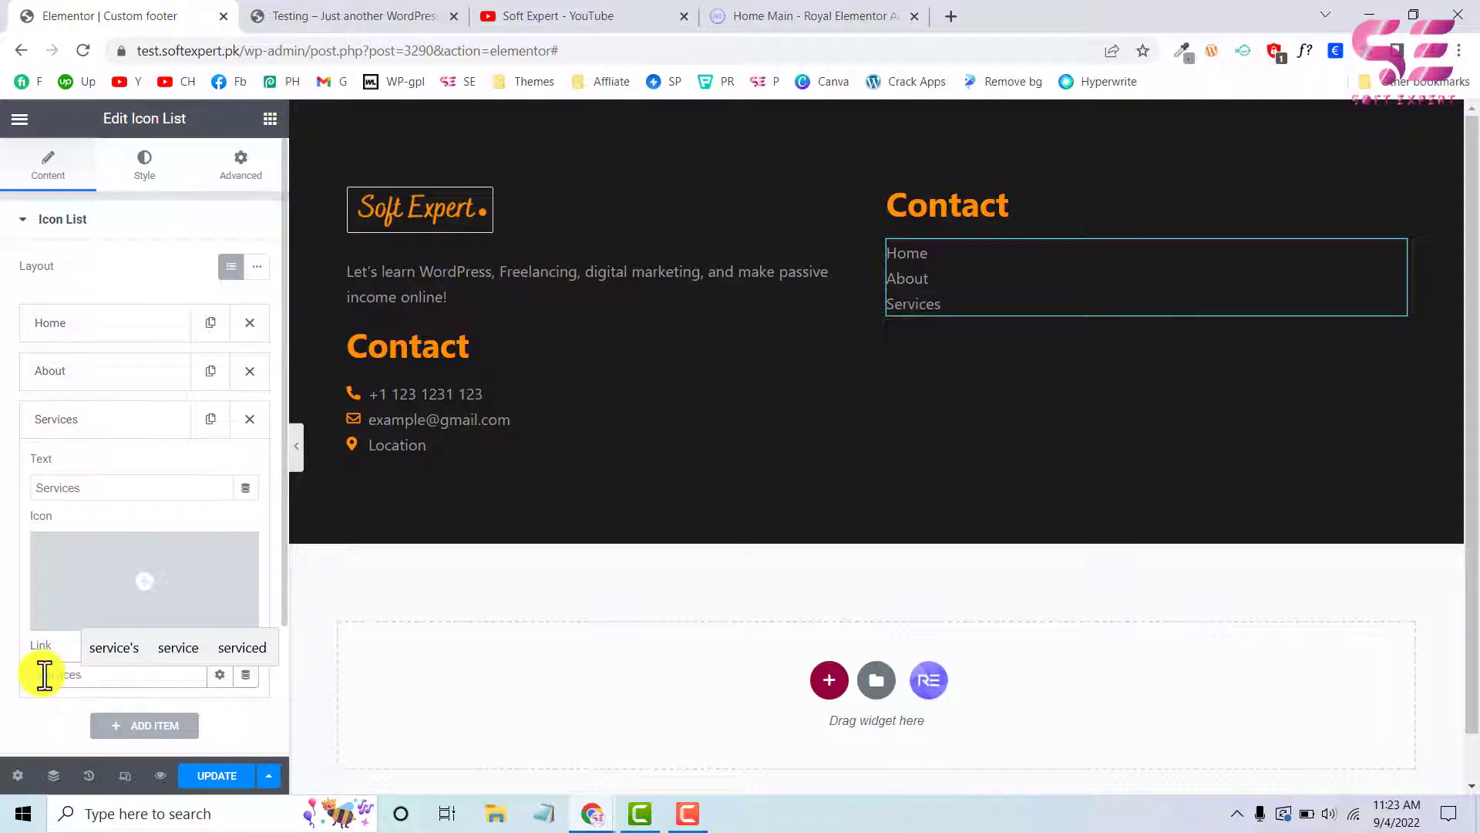
{"action": "left_click", "coordinate": [126, 419]}
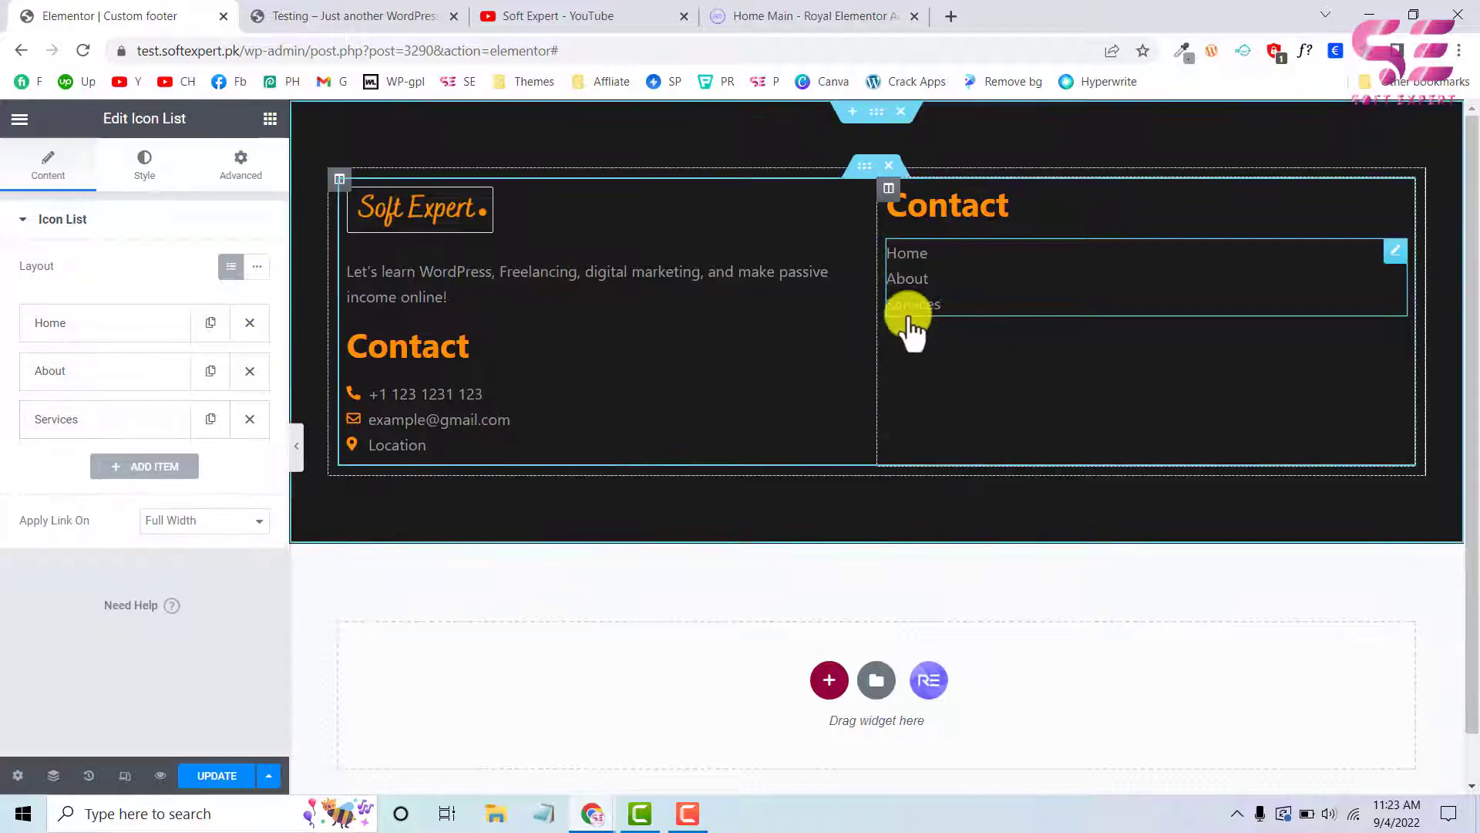
Search the widgets for "menu" and add a Nav Menu widget below the Icon List in the second column
{"action": "left_click", "coordinate": [269, 119]}
{"action": "type", "text": "men"}
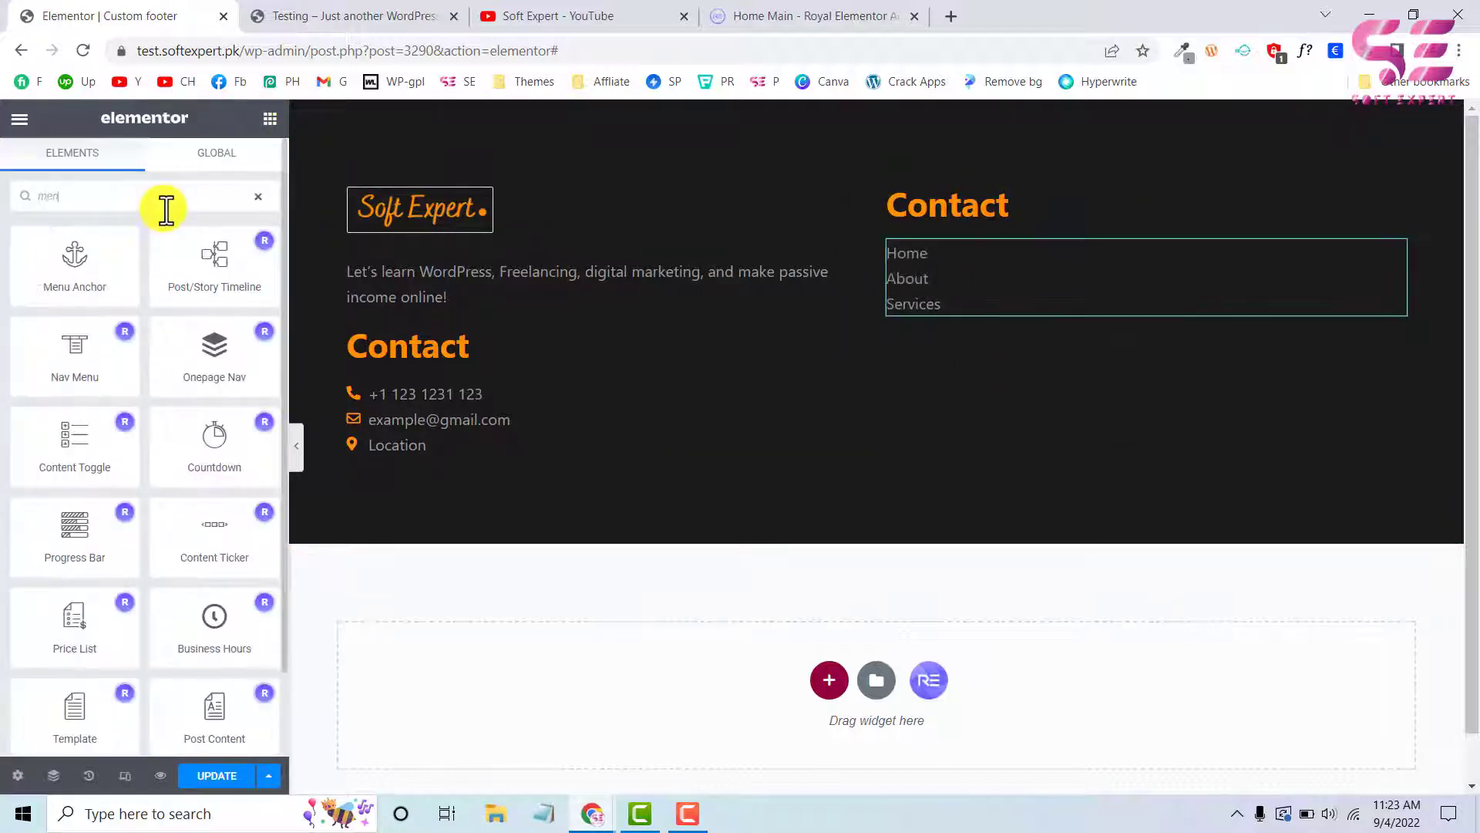
{"action": "type", "text": "u"}
{"action": "left_click_drag", "start_coordinate": [230, 273], "coordinate": [891, 299]}
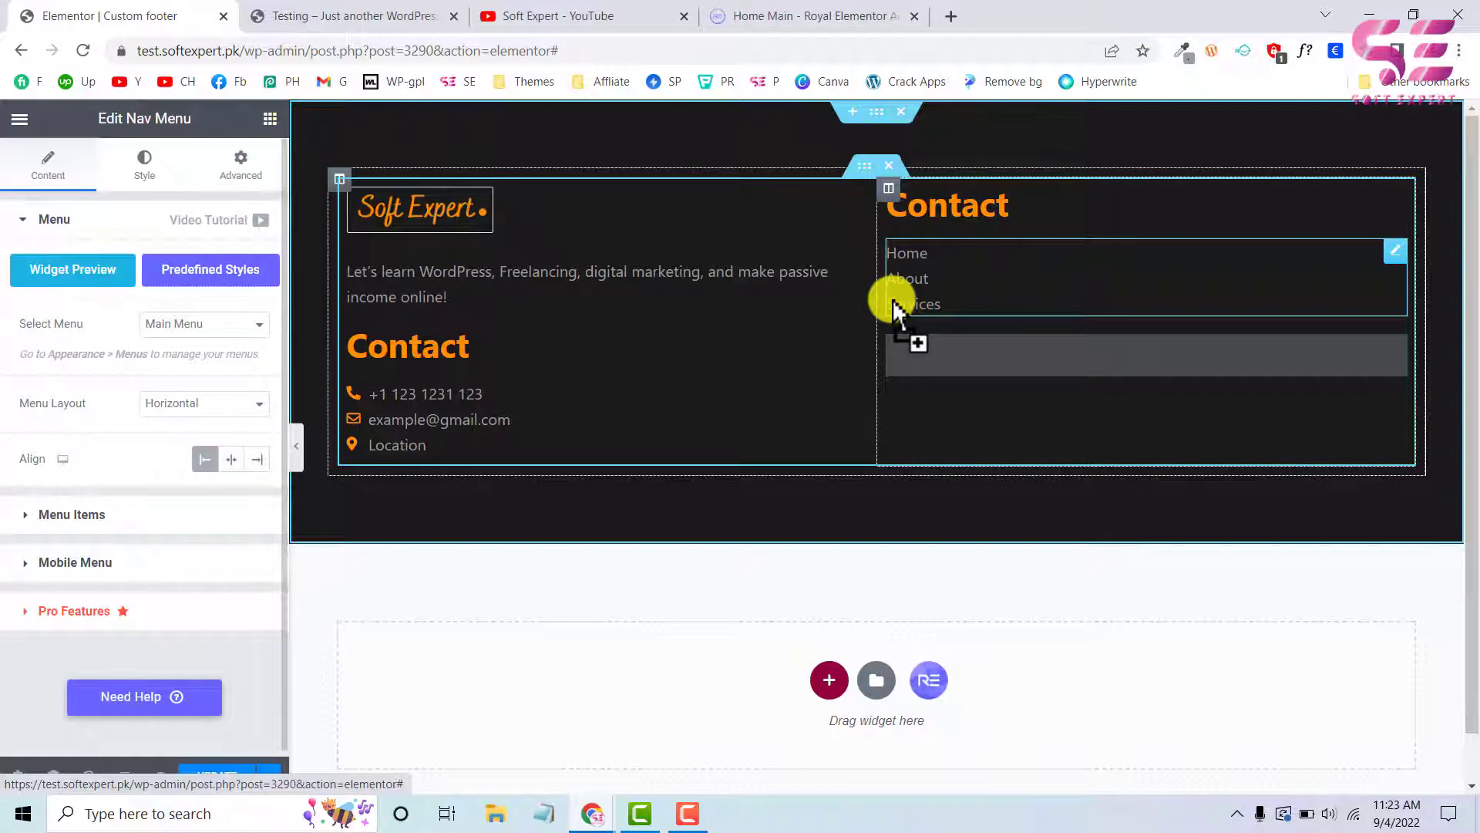
{"action": "mouse_move", "coordinate": [929, 359]}
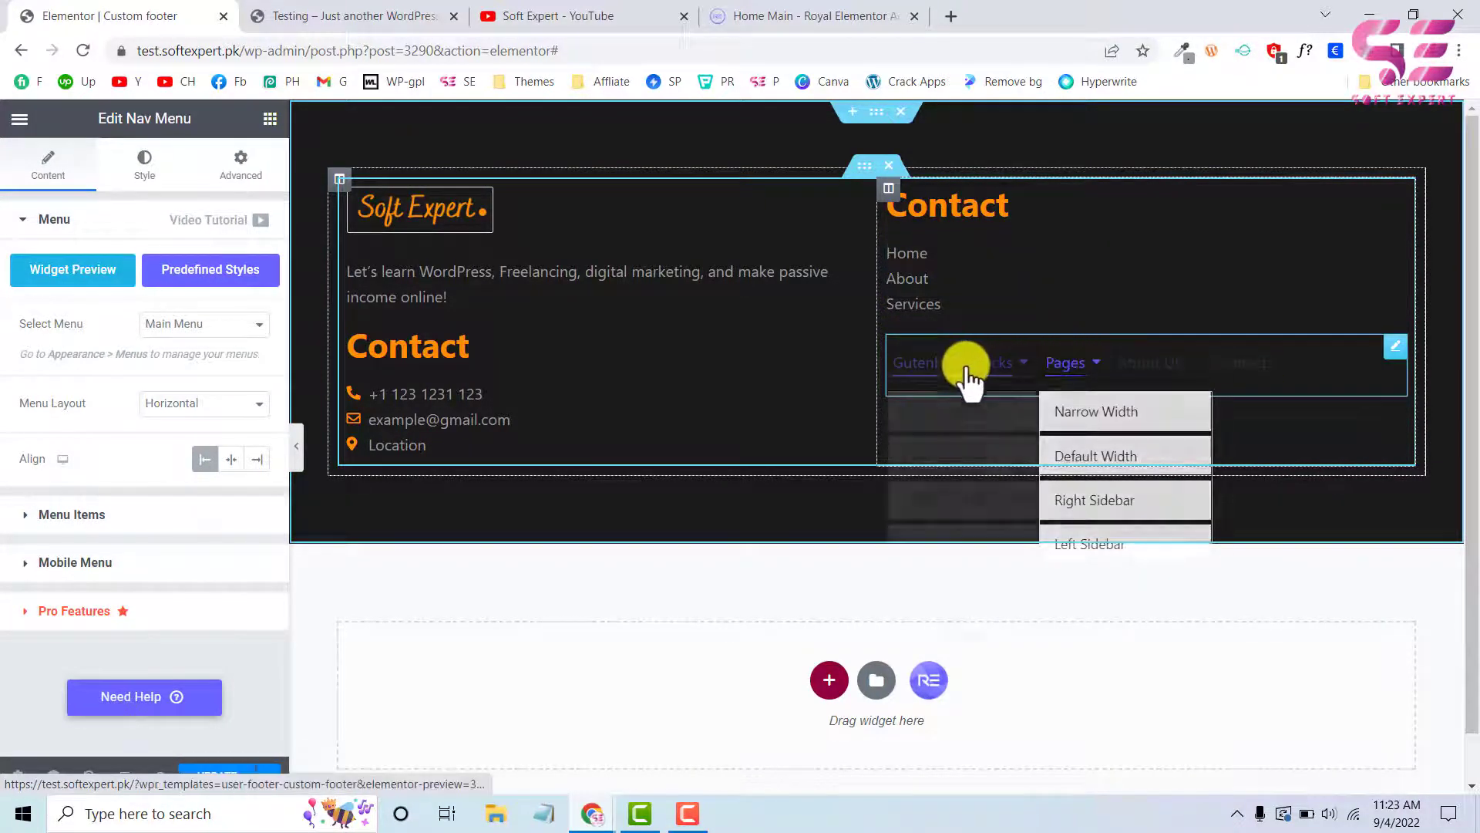
Check the header menu on the live Testing site, and delete the Nav Menu widget from the footer's second column
{"action": "left_click", "coordinate": [385, 14]}
{"action": "scroll", "coordinate": [936, 247], "scroll_direction": "up", "scroll_amount": 15}
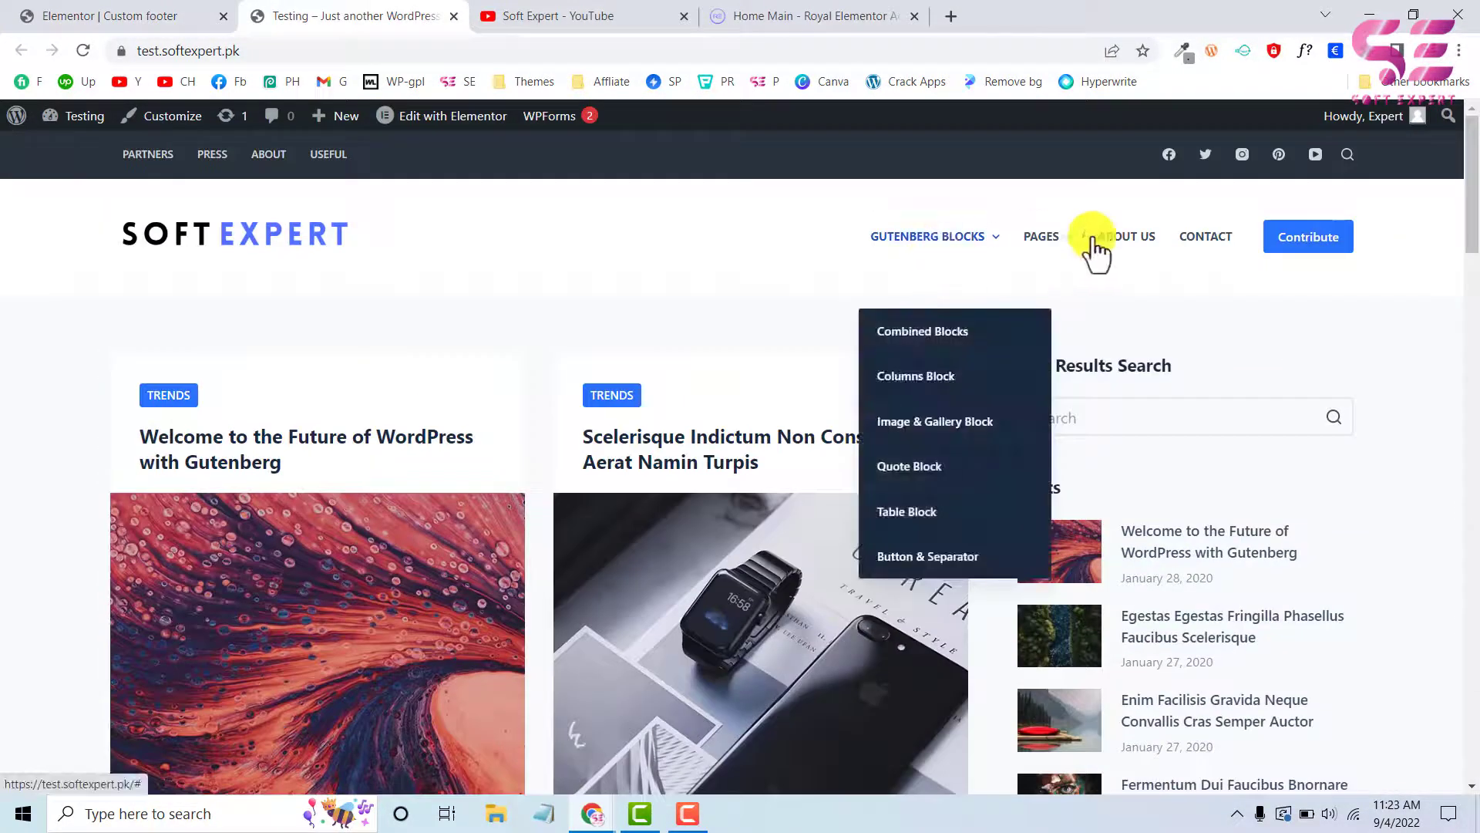
{"action": "left_click", "coordinate": [124, 15]}
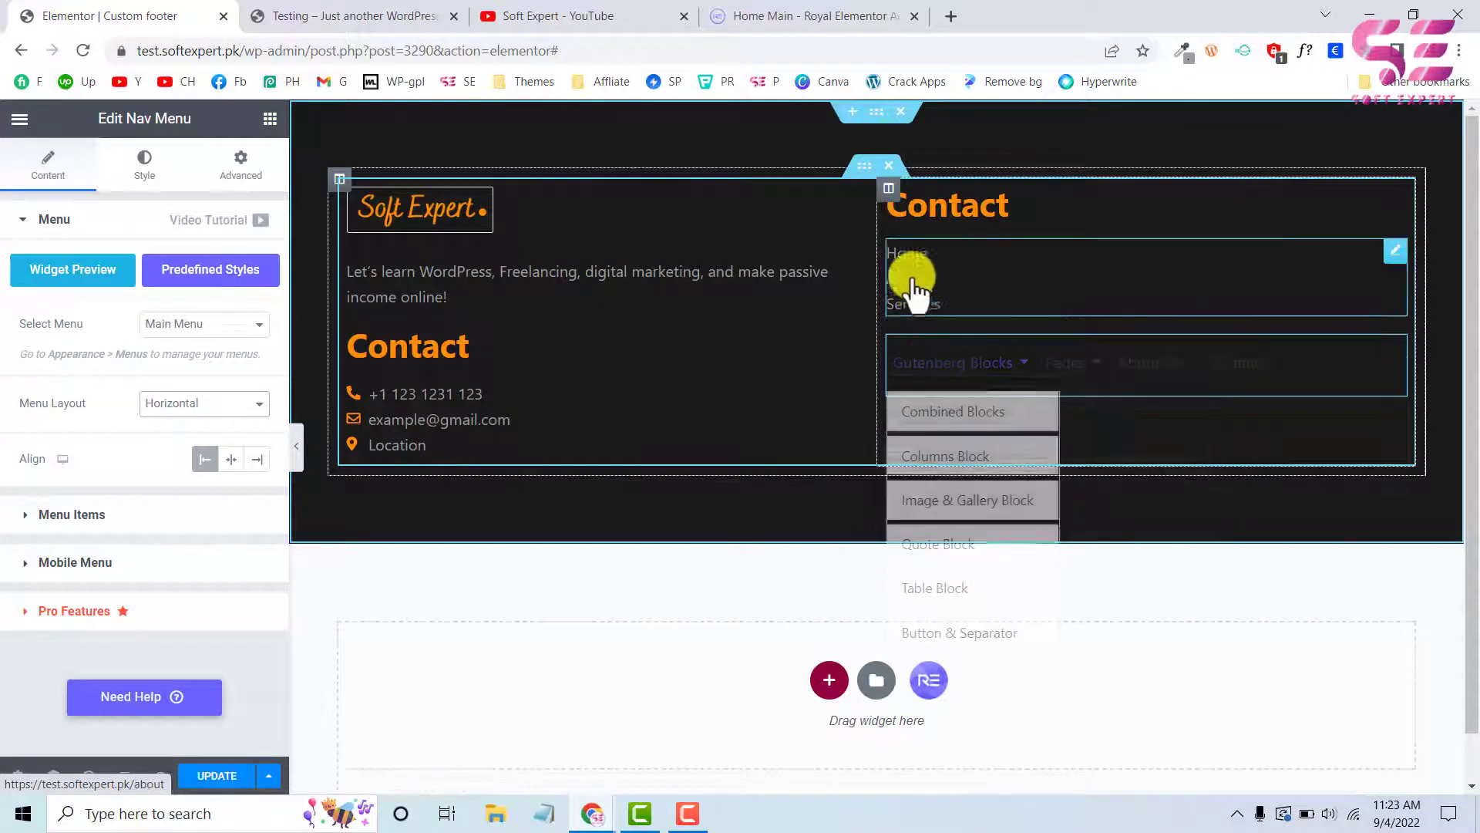
{"action": "right_click", "coordinate": [974, 386]}
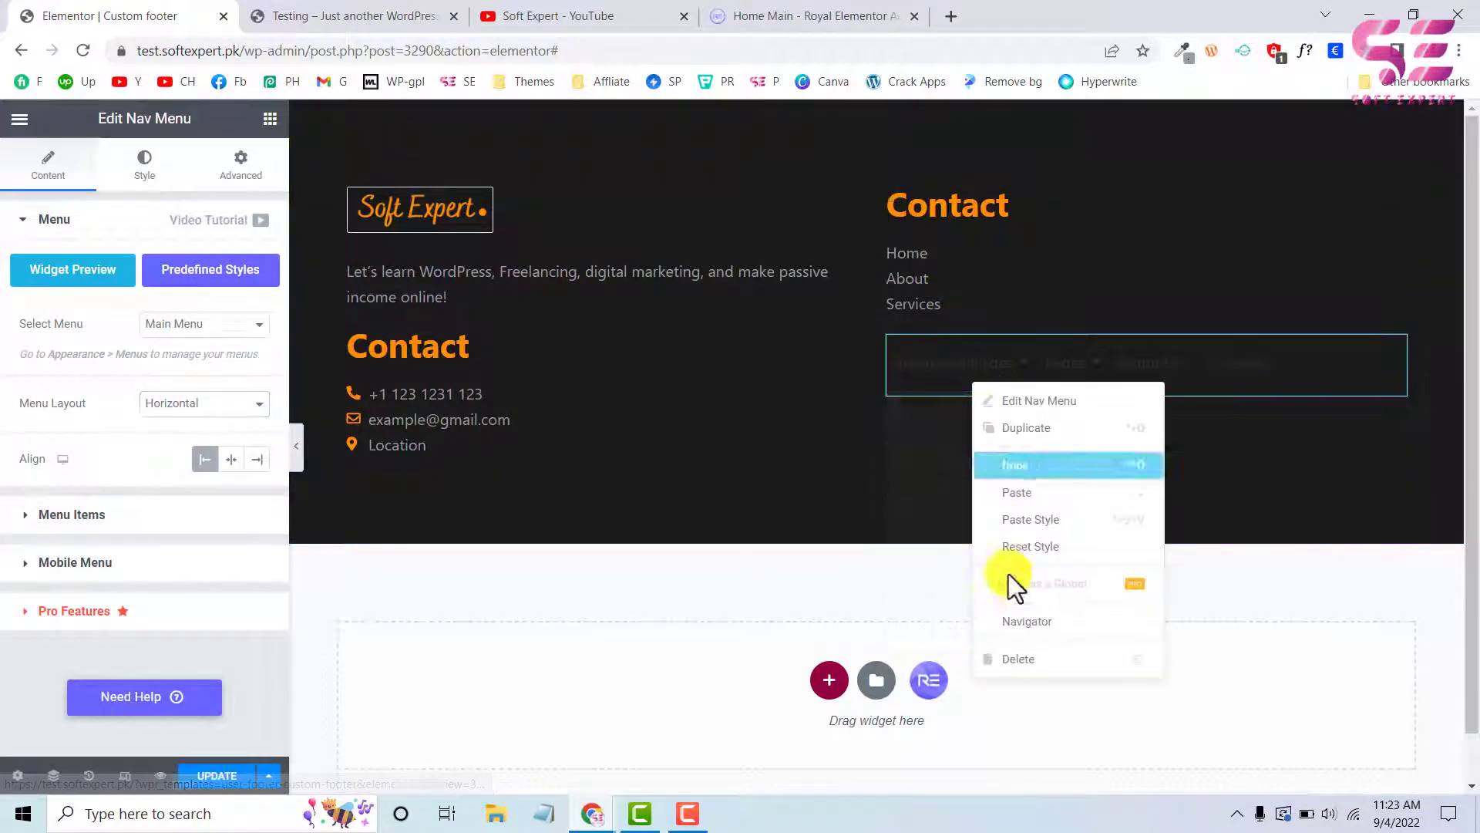
{"action": "left_click", "coordinate": [1019, 659]}
Duplicate the About, Services and Home items in the second column's Icon List
{"action": "left_click", "coordinate": [989, 280]}
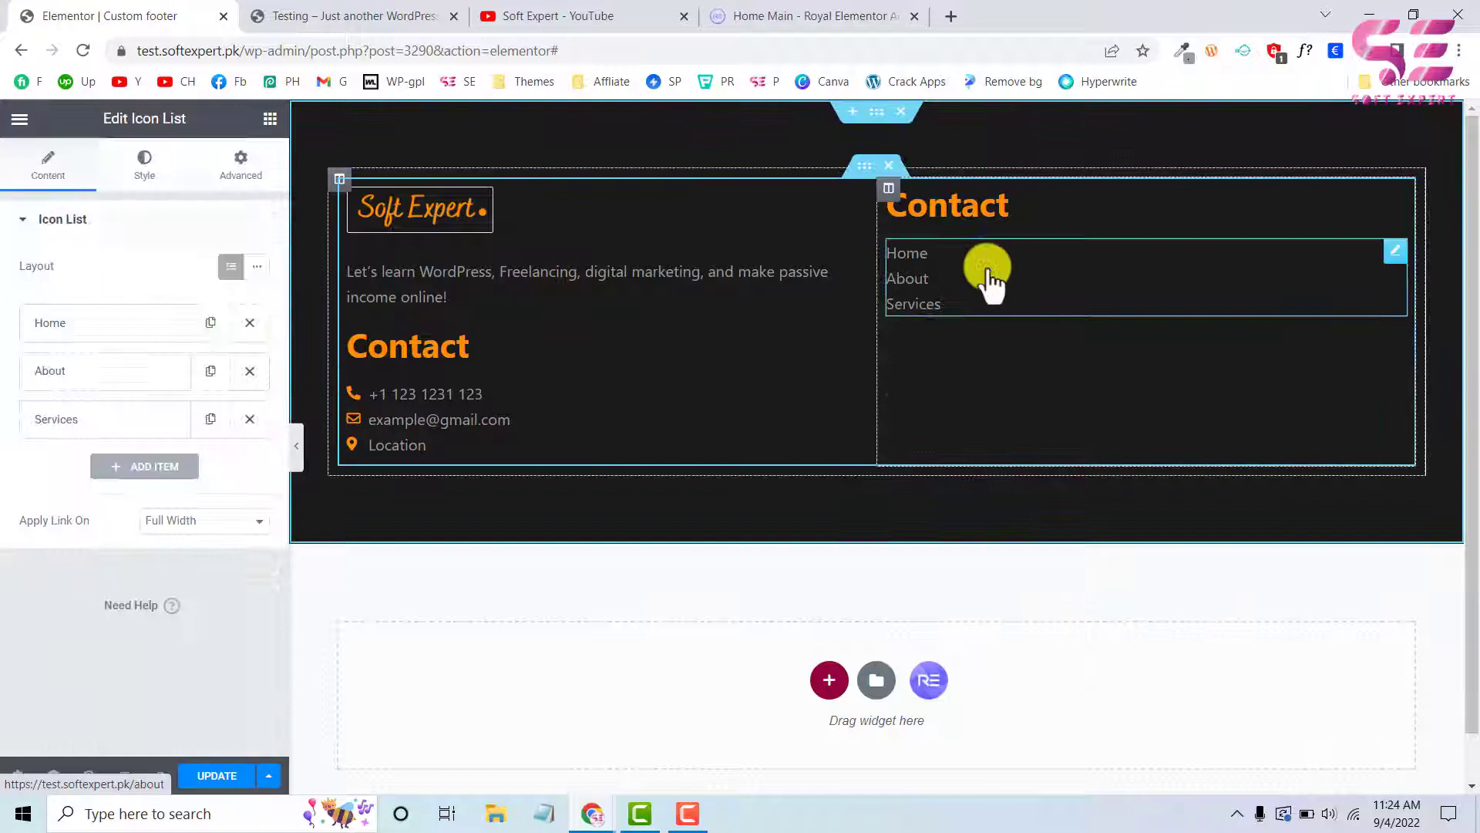
{"action": "left_click", "coordinate": [210, 371]}
{"action": "left_click", "coordinate": [210, 468]}
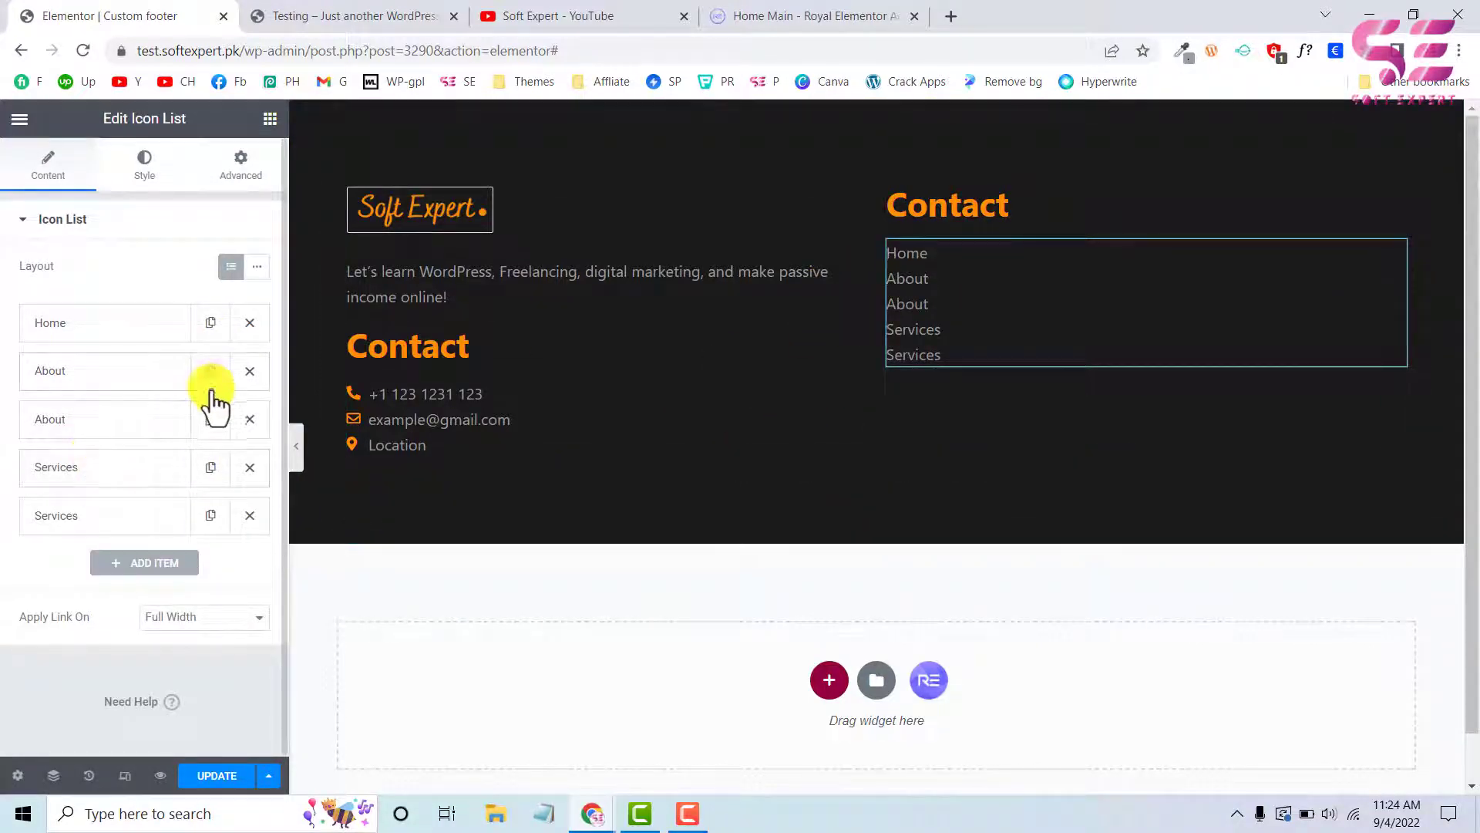
{"action": "left_click", "coordinate": [211, 324]}
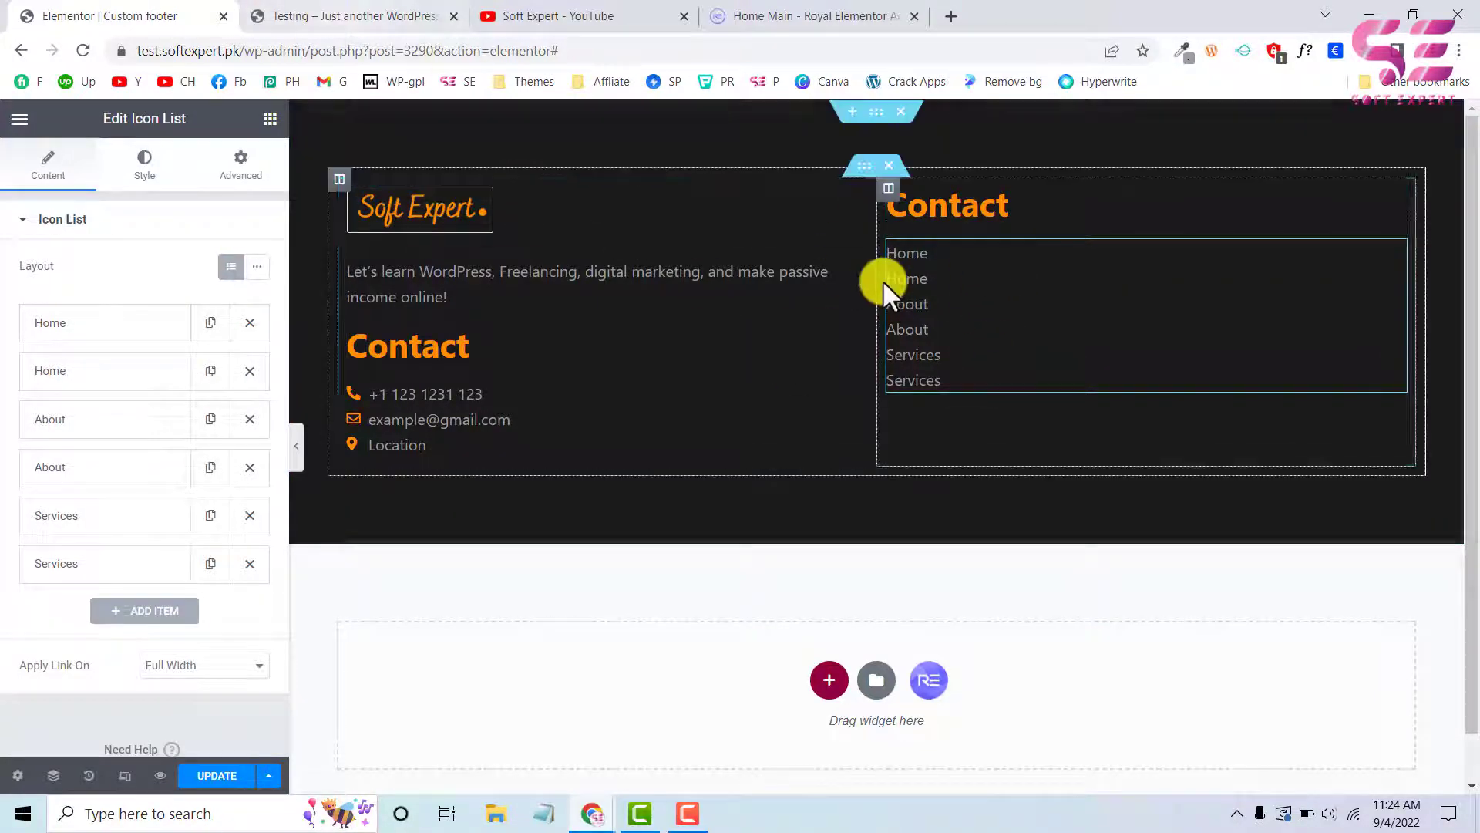
Change the second column's heading text to "Quick links"
{"action": "left_click", "coordinate": [1002, 210]}
{"action": "left_click_drag", "start_coordinate": [113, 298], "coordinate": [3, 288]}
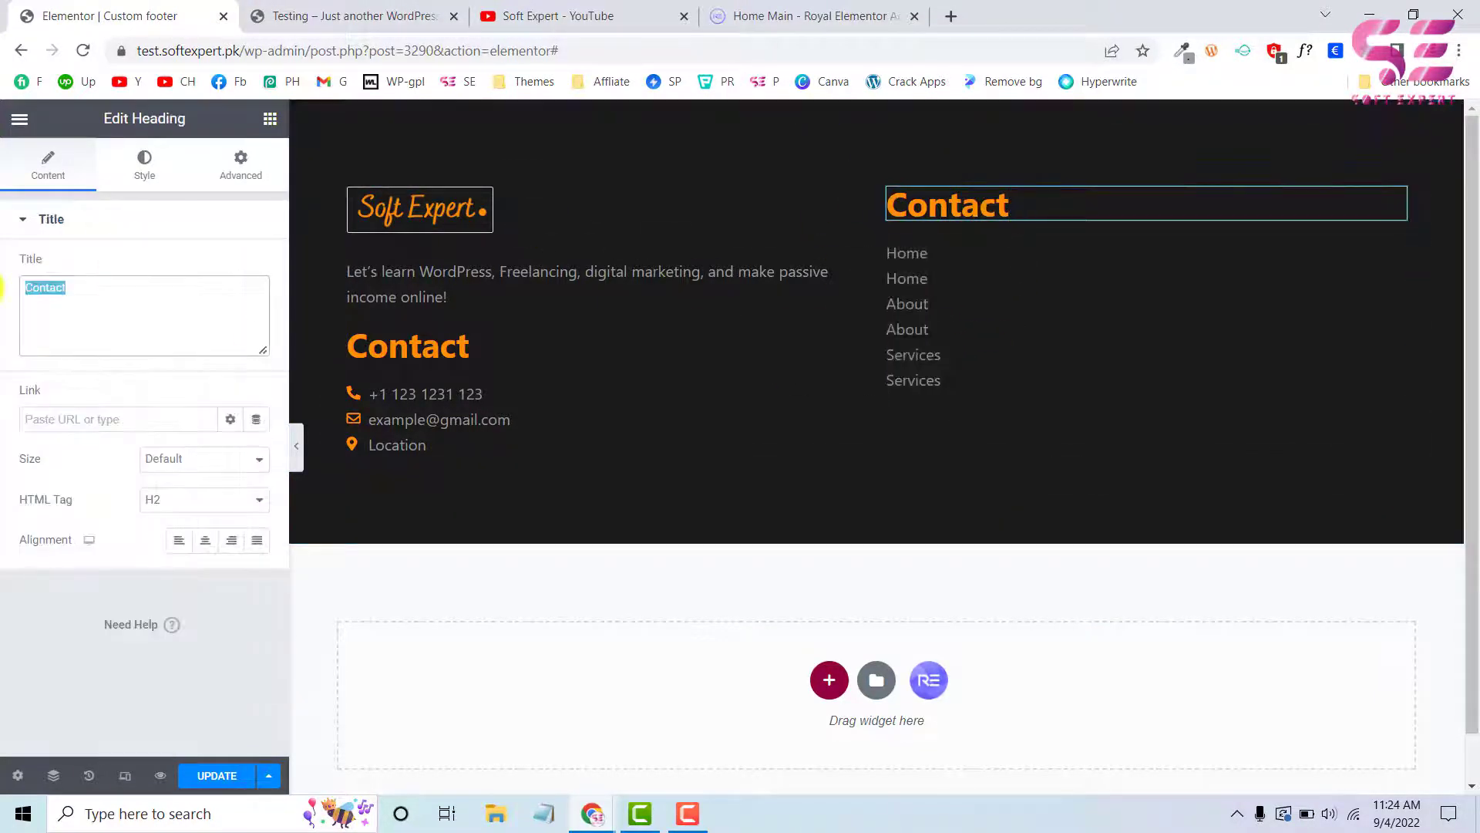
{"action": "type", "text": "Quick links"}
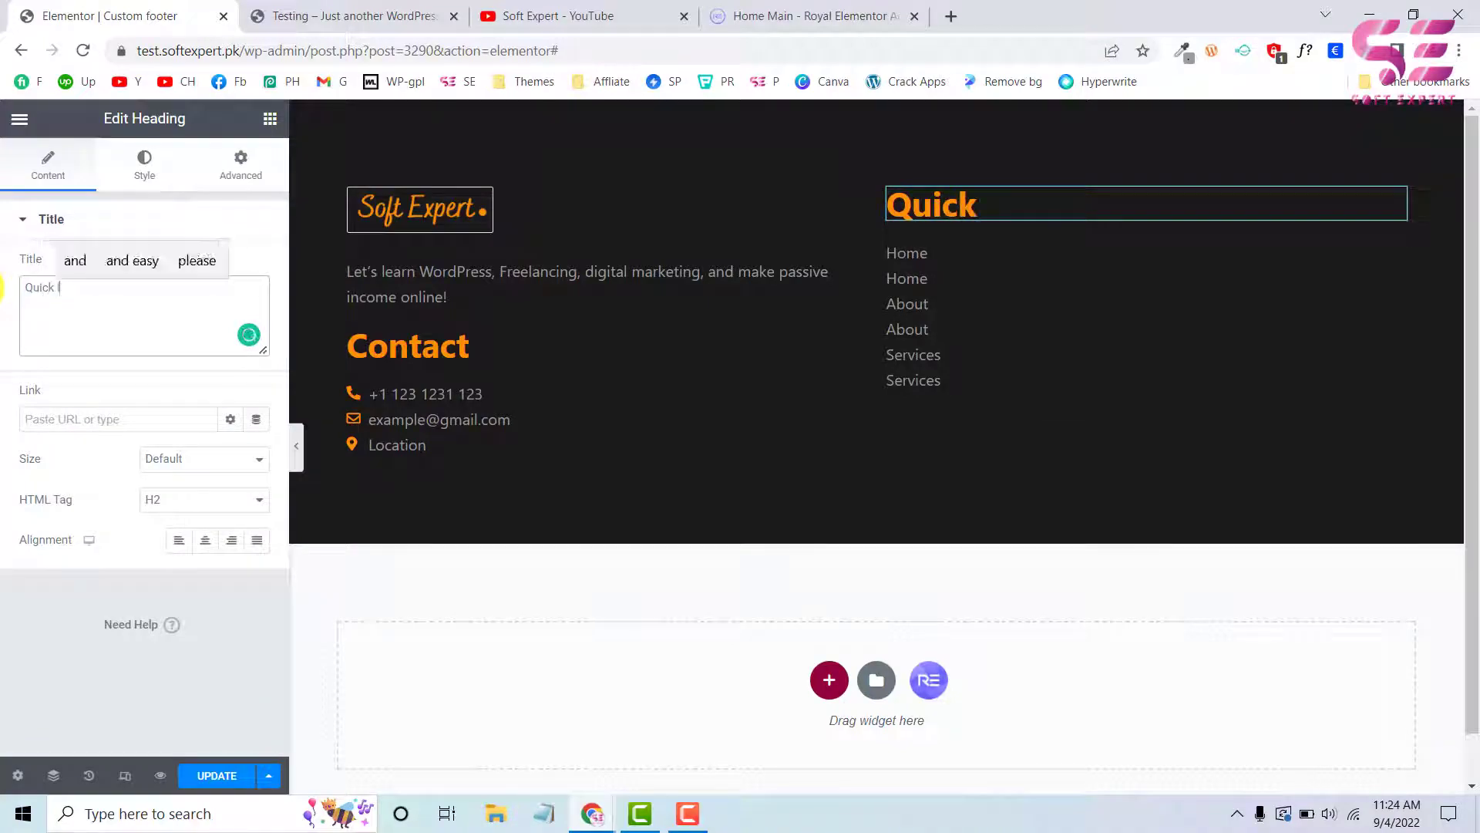
Copy the "Recent Posts" heading text from the footer of the live Testing site and return to the footer editor
{"action": "left_click", "coordinate": [380, 15]}
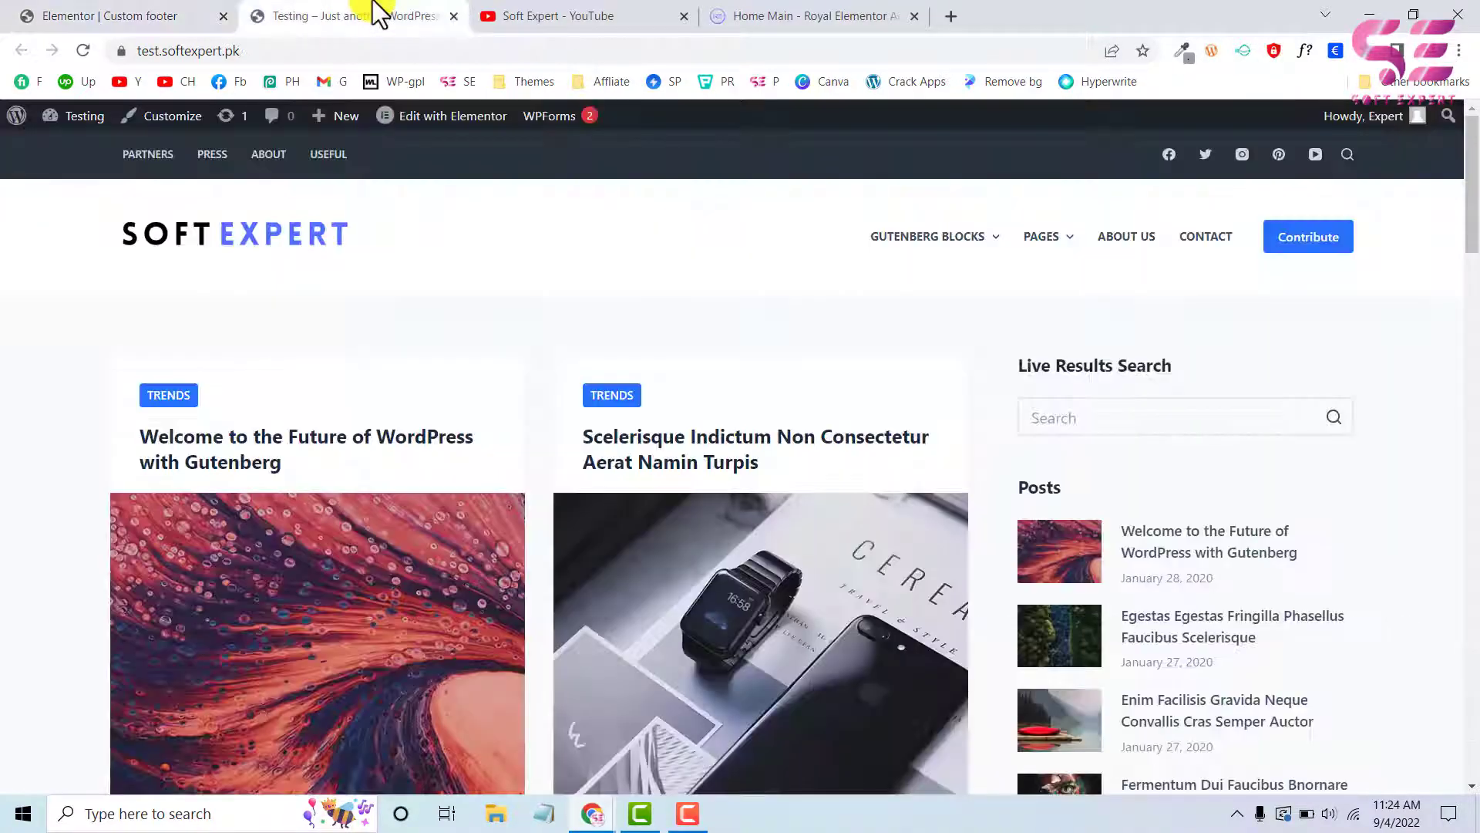
{"action": "scroll", "coordinate": [493, 475], "scroll_direction": "down", "scroll_amount": 15}
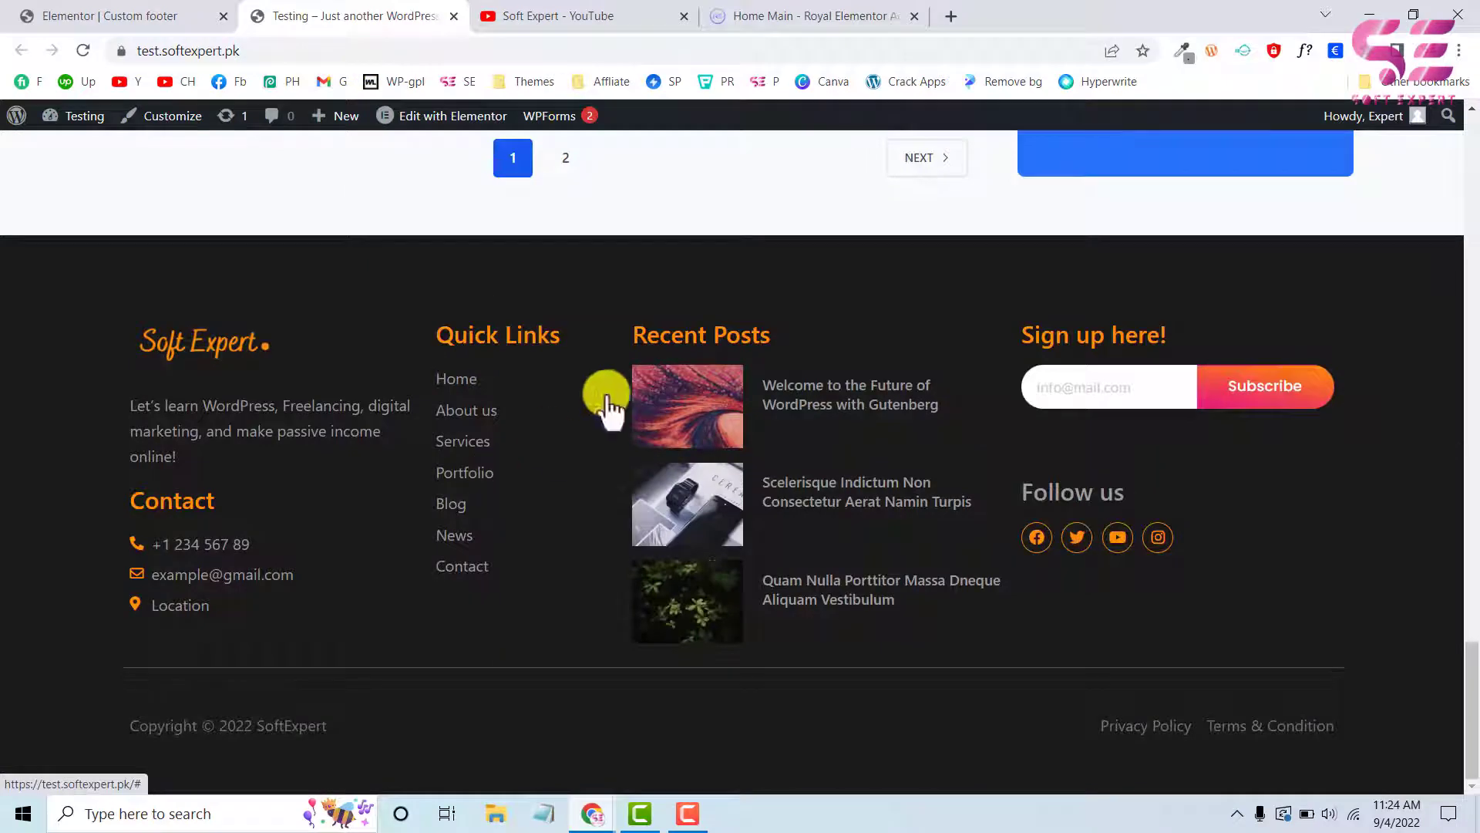
{"action": "left_click_drag", "start_coordinate": [635, 337], "coordinate": [811, 331]}
{"action": "left_click", "coordinate": [154, 15]}
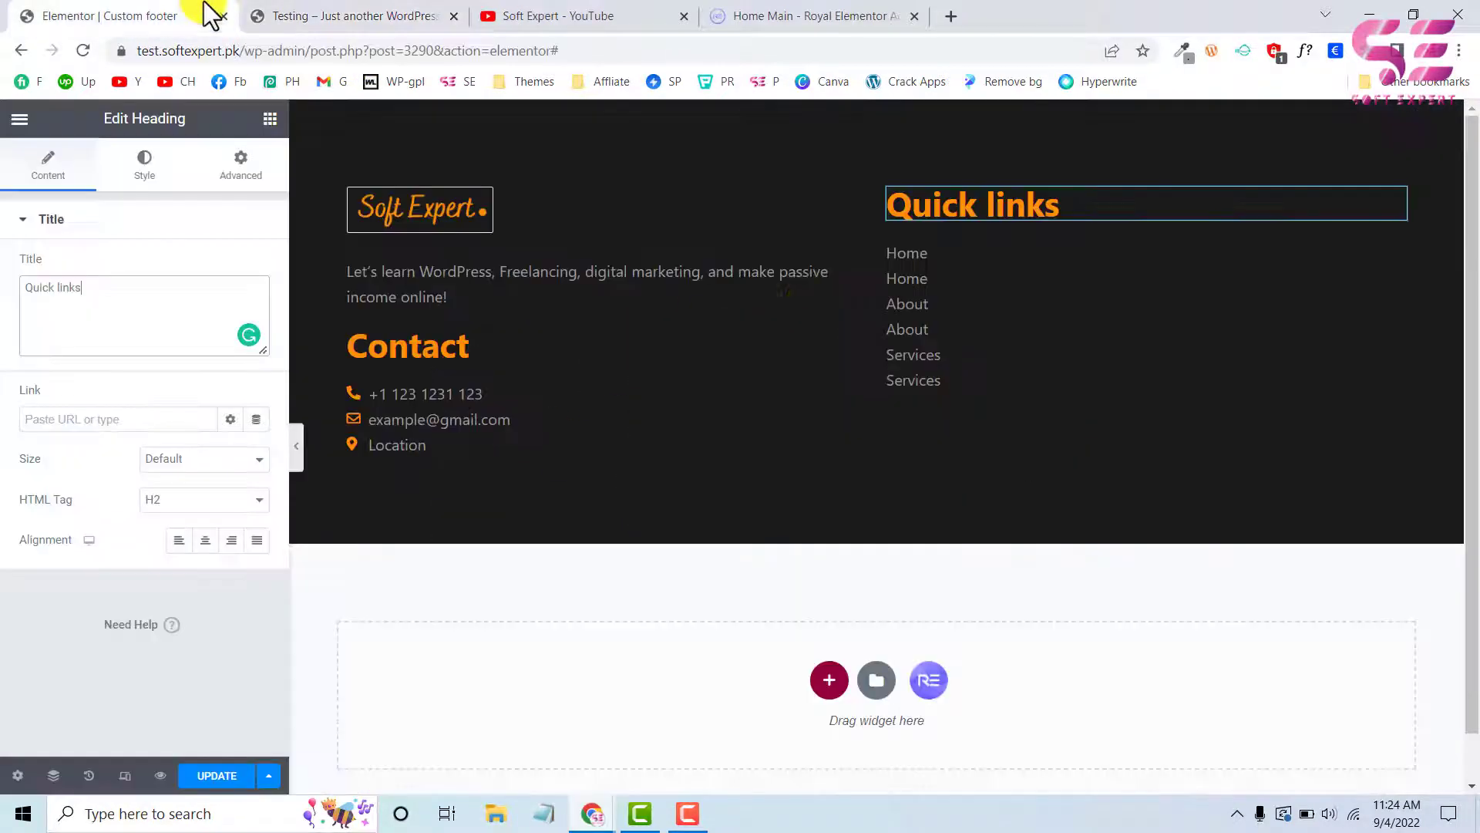
Duplicate the Quick links column and set the heading of the new third column to "Recent Posts"
{"action": "right_click", "coordinate": [894, 202]}
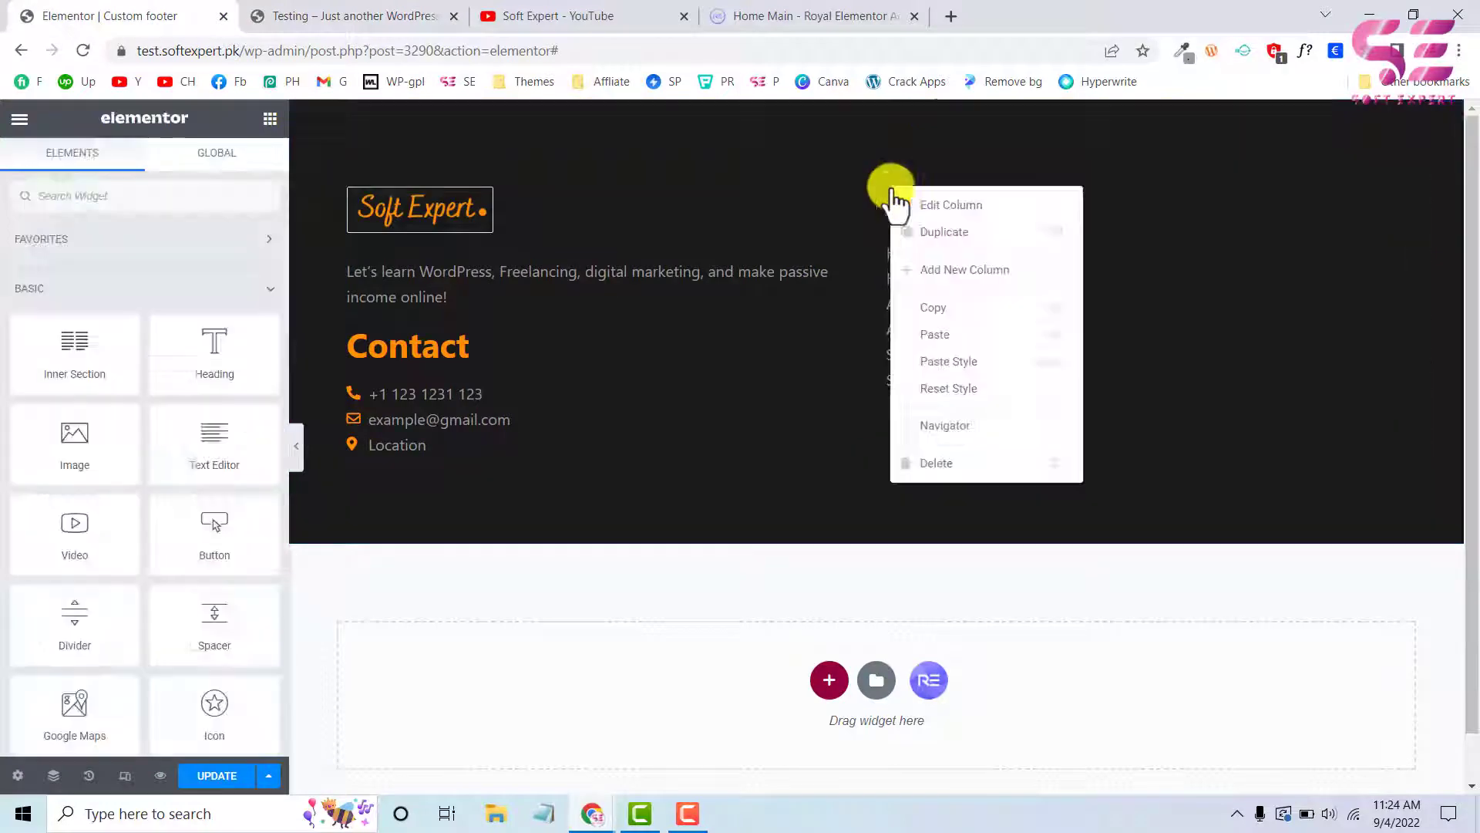
{"action": "left_click", "coordinate": [916, 243]}
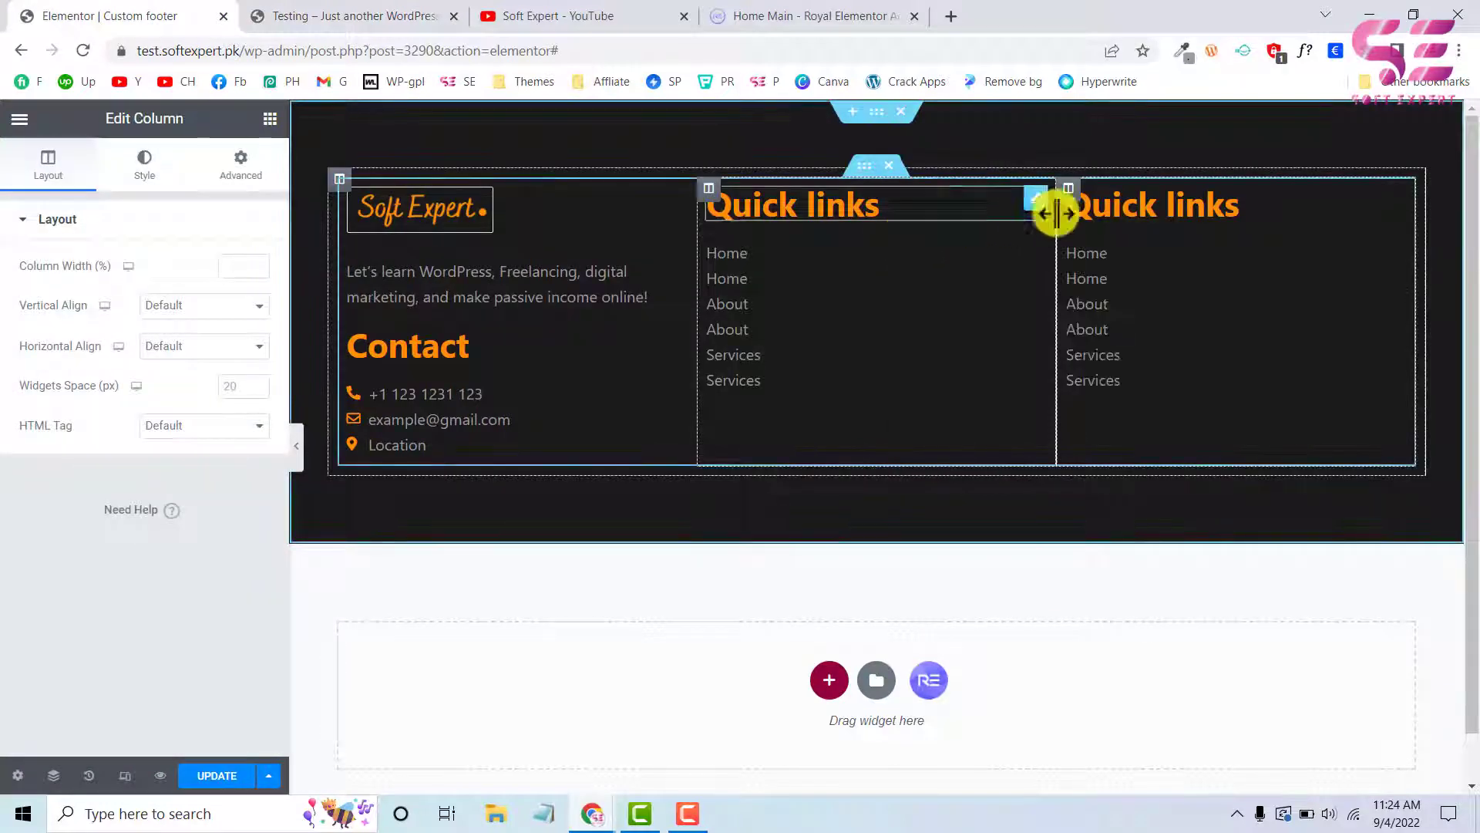
{"action": "left_click", "coordinate": [1101, 209]}
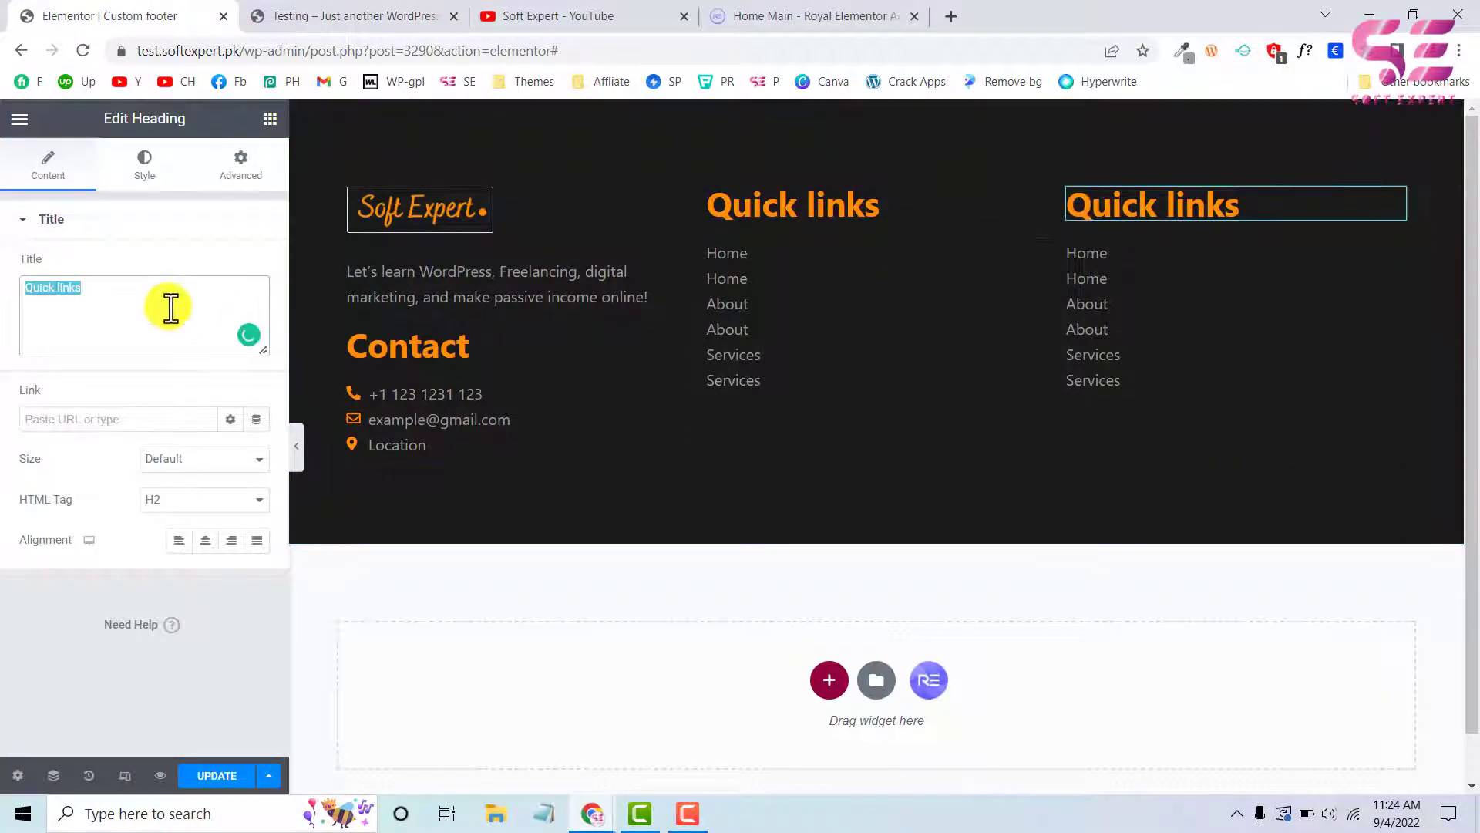
Replace the third column's Icon List with a Post Grid/Slider/Carousel widget below the Recent Posts heading, found by searching "post"
{"action": "right_click", "coordinate": [1097, 304]}
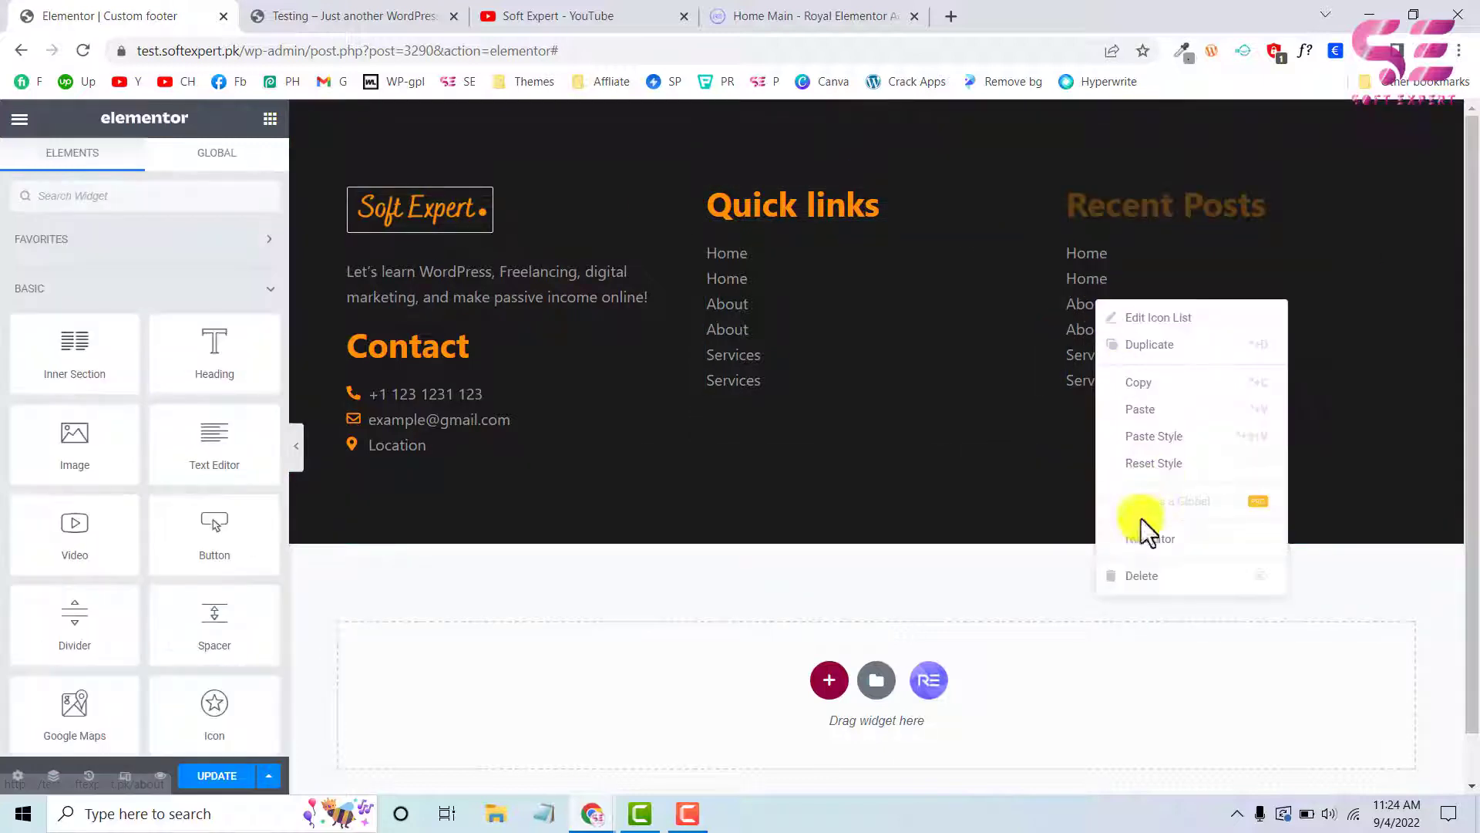
{"action": "left_click", "coordinate": [1145, 578]}
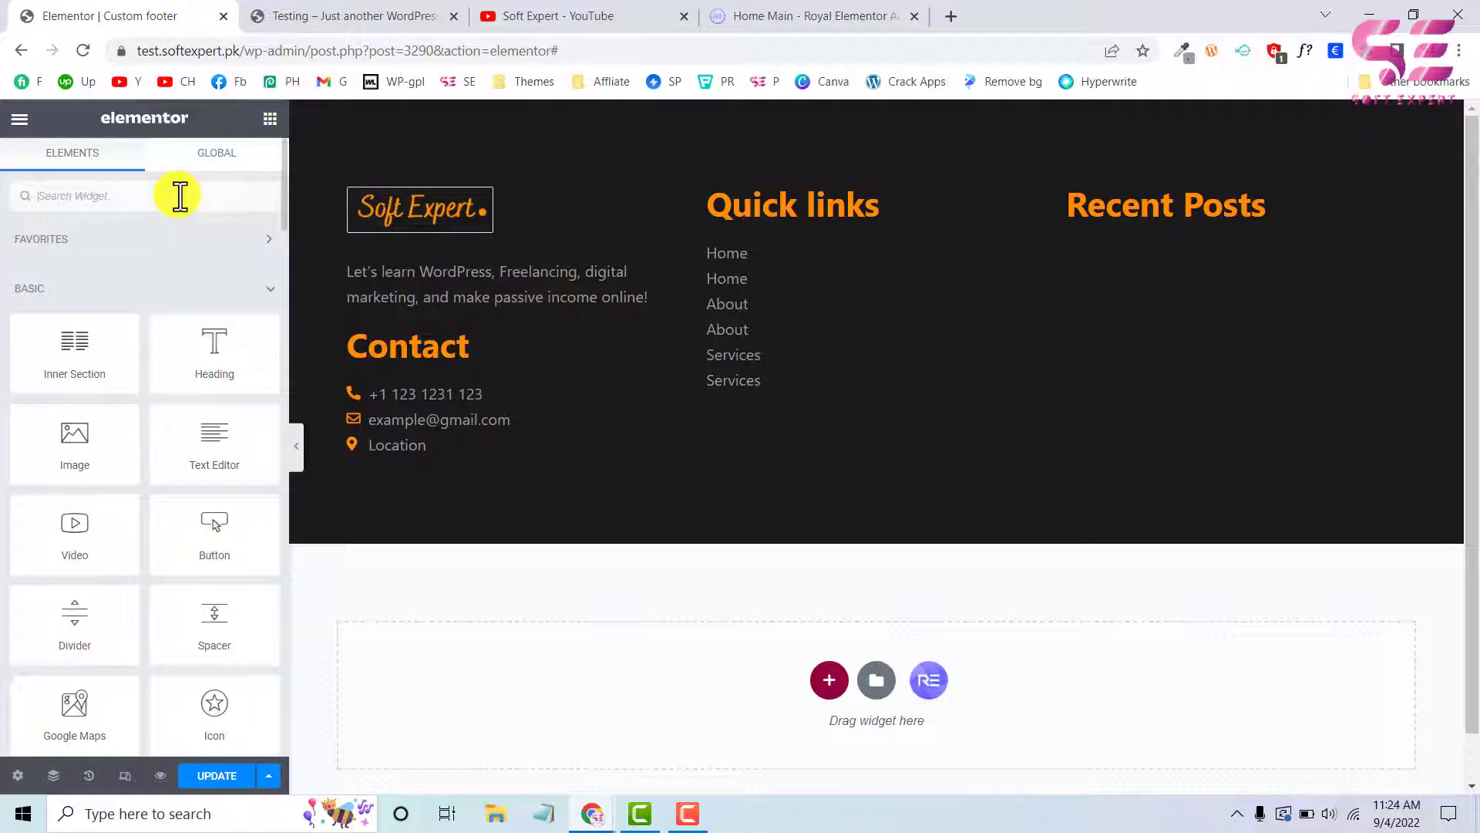
{"action": "type", "text": "post"}
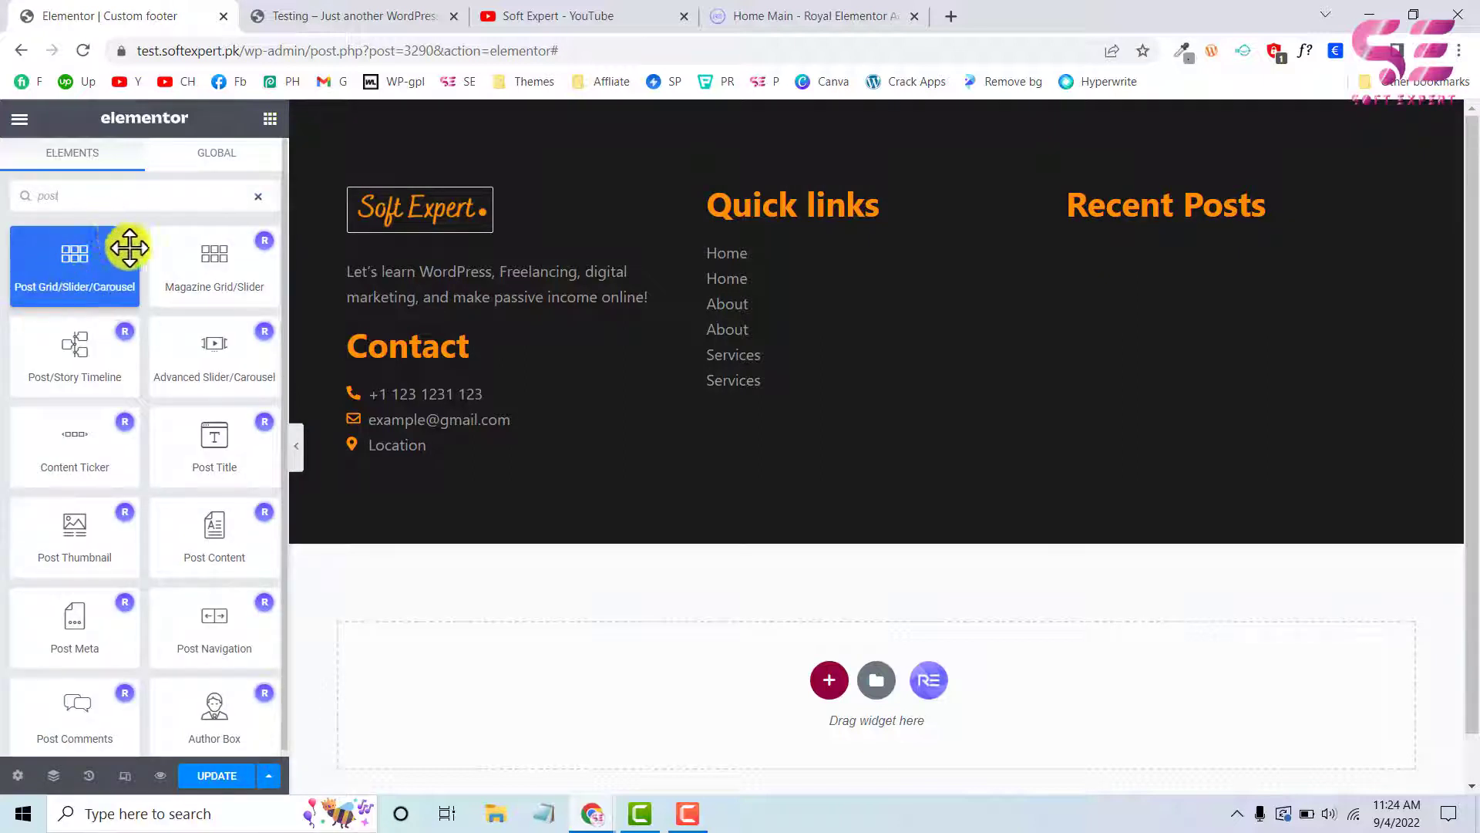
{"action": "left_click_drag", "start_coordinate": [72, 273], "coordinate": [1104, 220]}
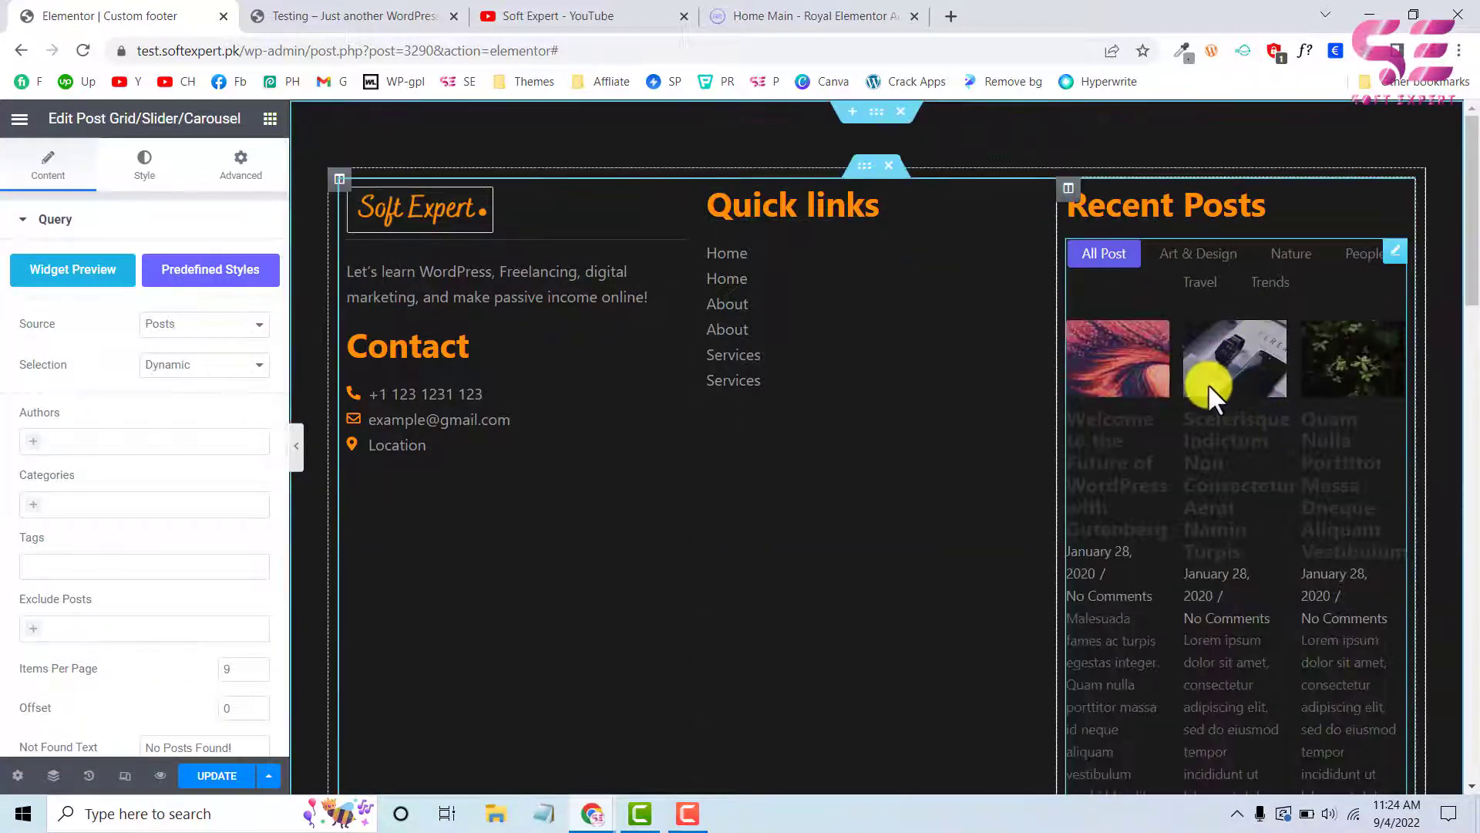
Set the post grid's layout to List Style with One column
{"action": "scroll", "coordinate": [173, 510], "scroll_direction": "down", "scroll_amount": 1}
{"action": "scroll", "coordinate": [172, 510], "scroll_direction": "down", "scroll_amount": 2}
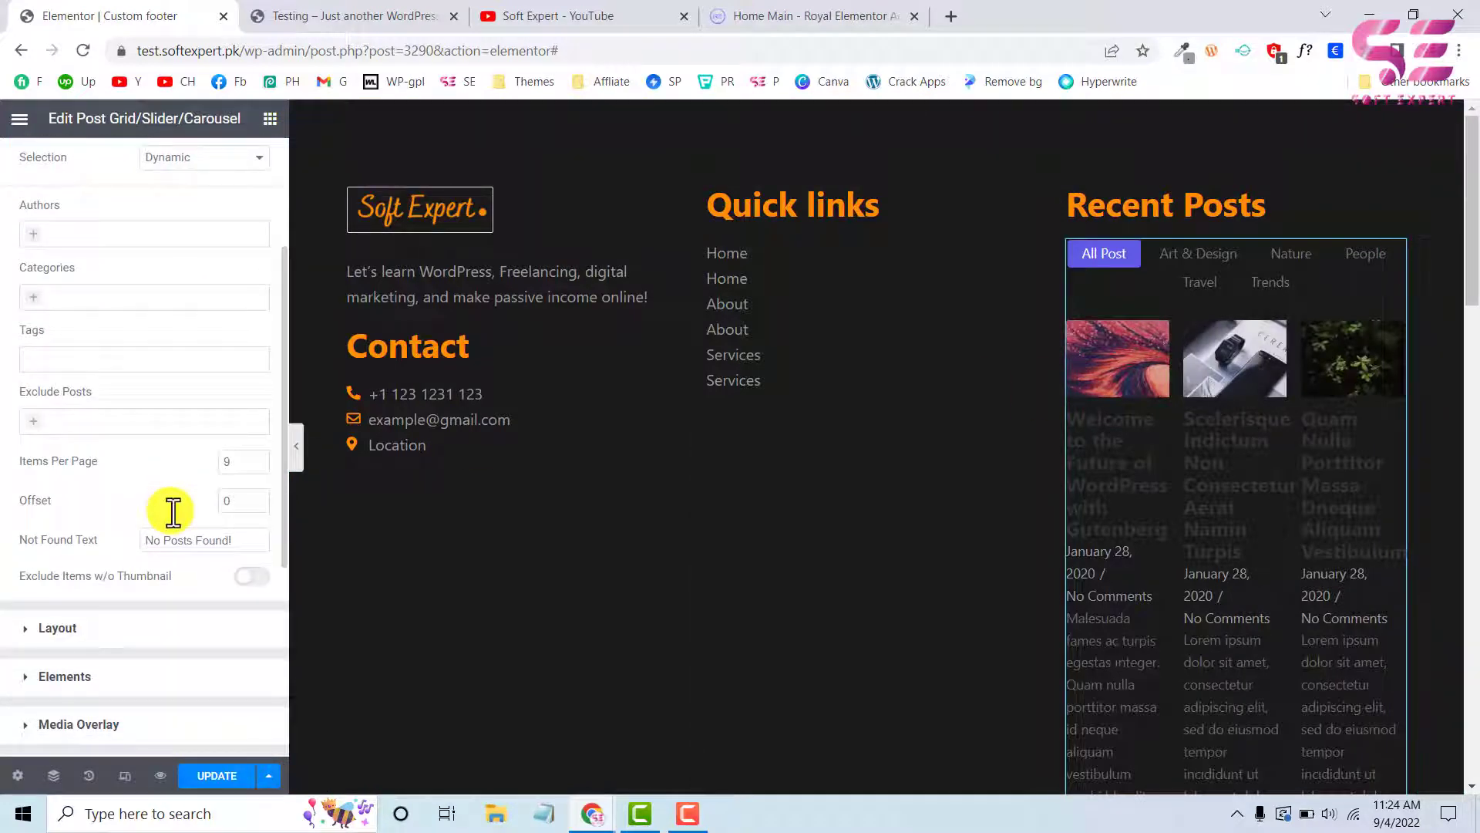
{"action": "scroll", "coordinate": [173, 510], "scroll_direction": "down", "scroll_amount": 1}
{"action": "left_click", "coordinate": [141, 571]}
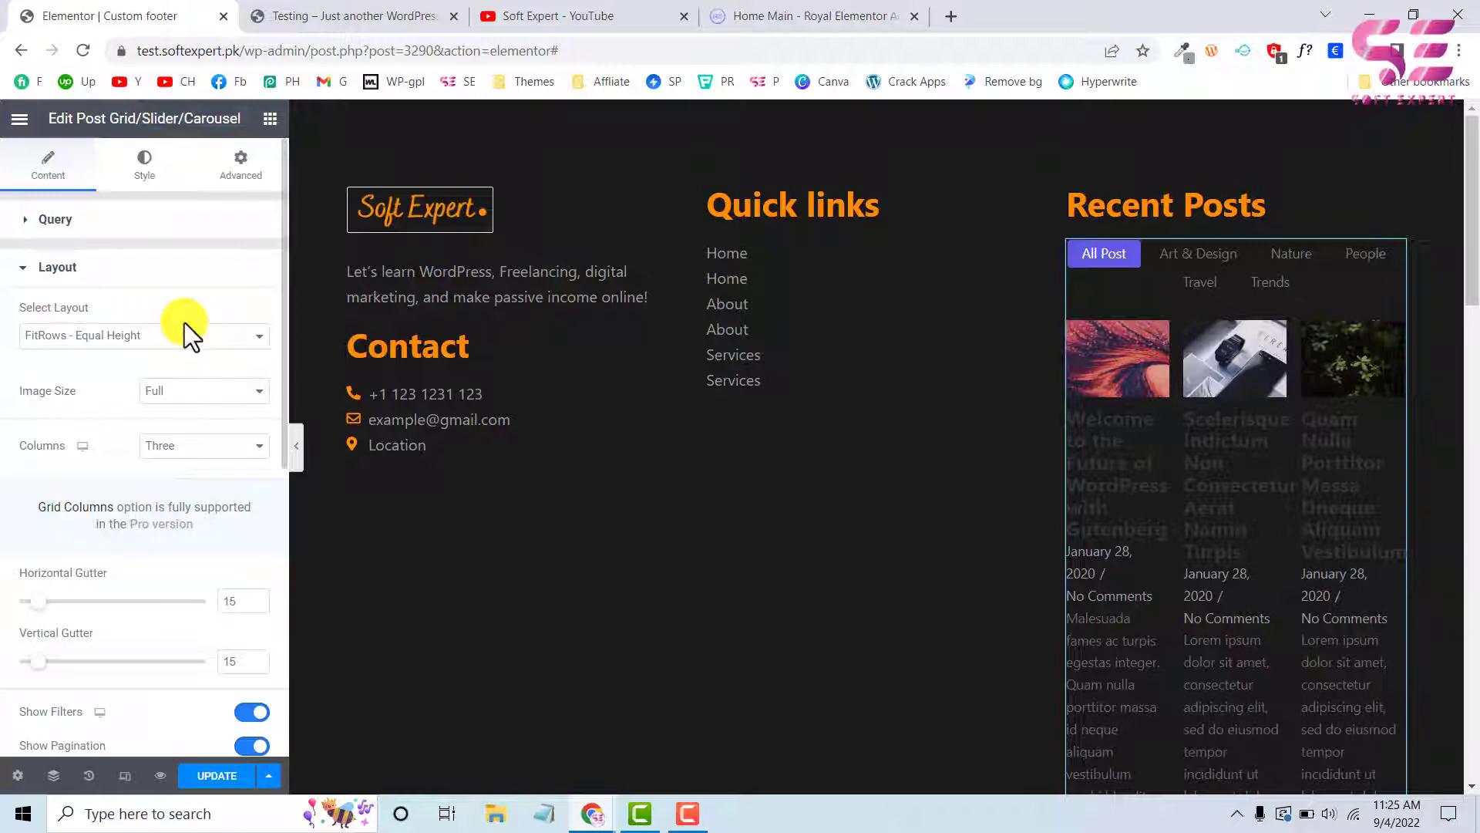
{"action": "left_click", "coordinate": [151, 339]}
{"action": "left_click", "coordinate": [43, 371]}
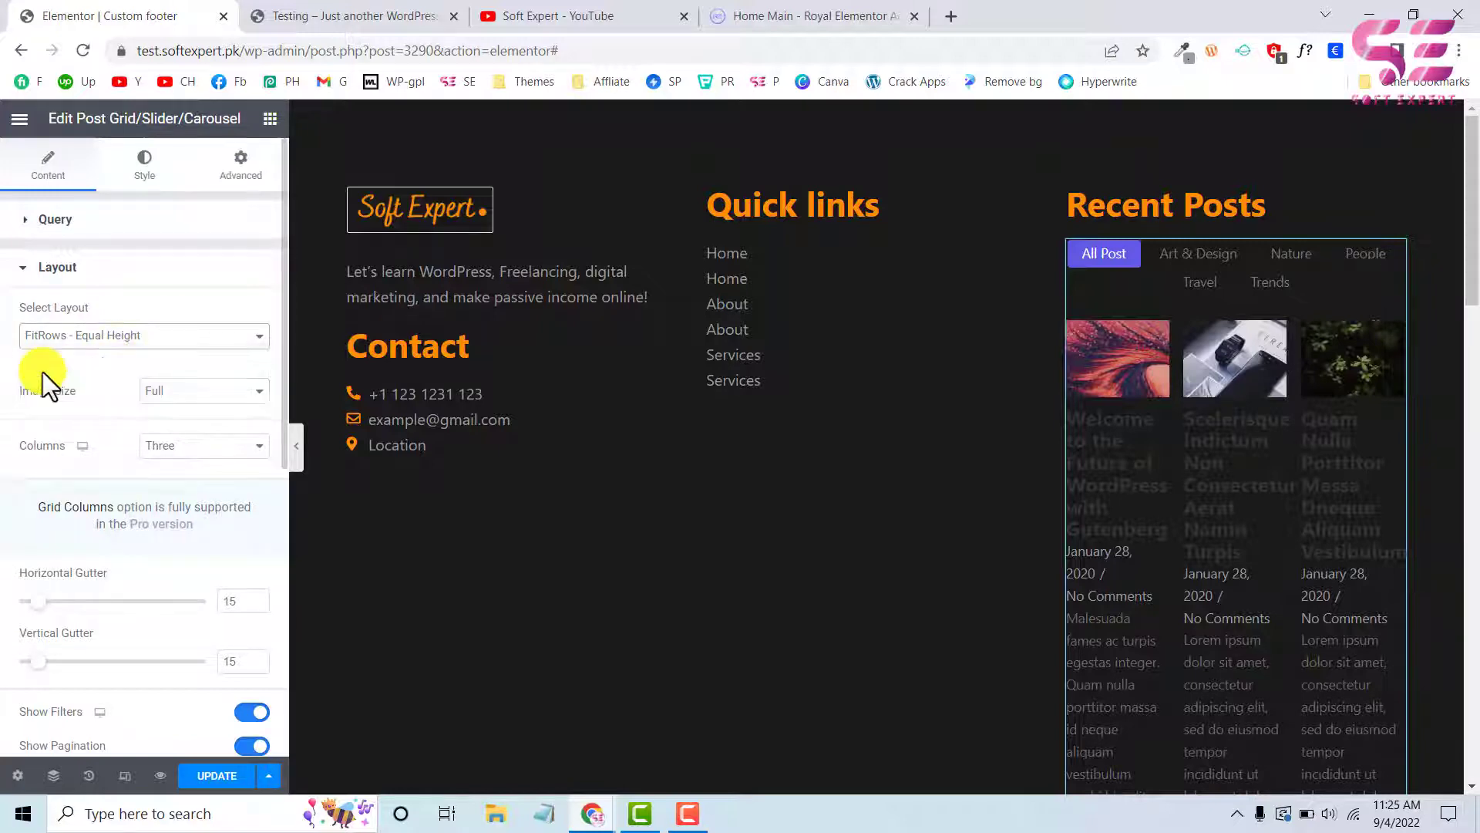
{"action": "left_click", "coordinate": [225, 447]}
{"action": "left_click", "coordinate": [198, 466]}
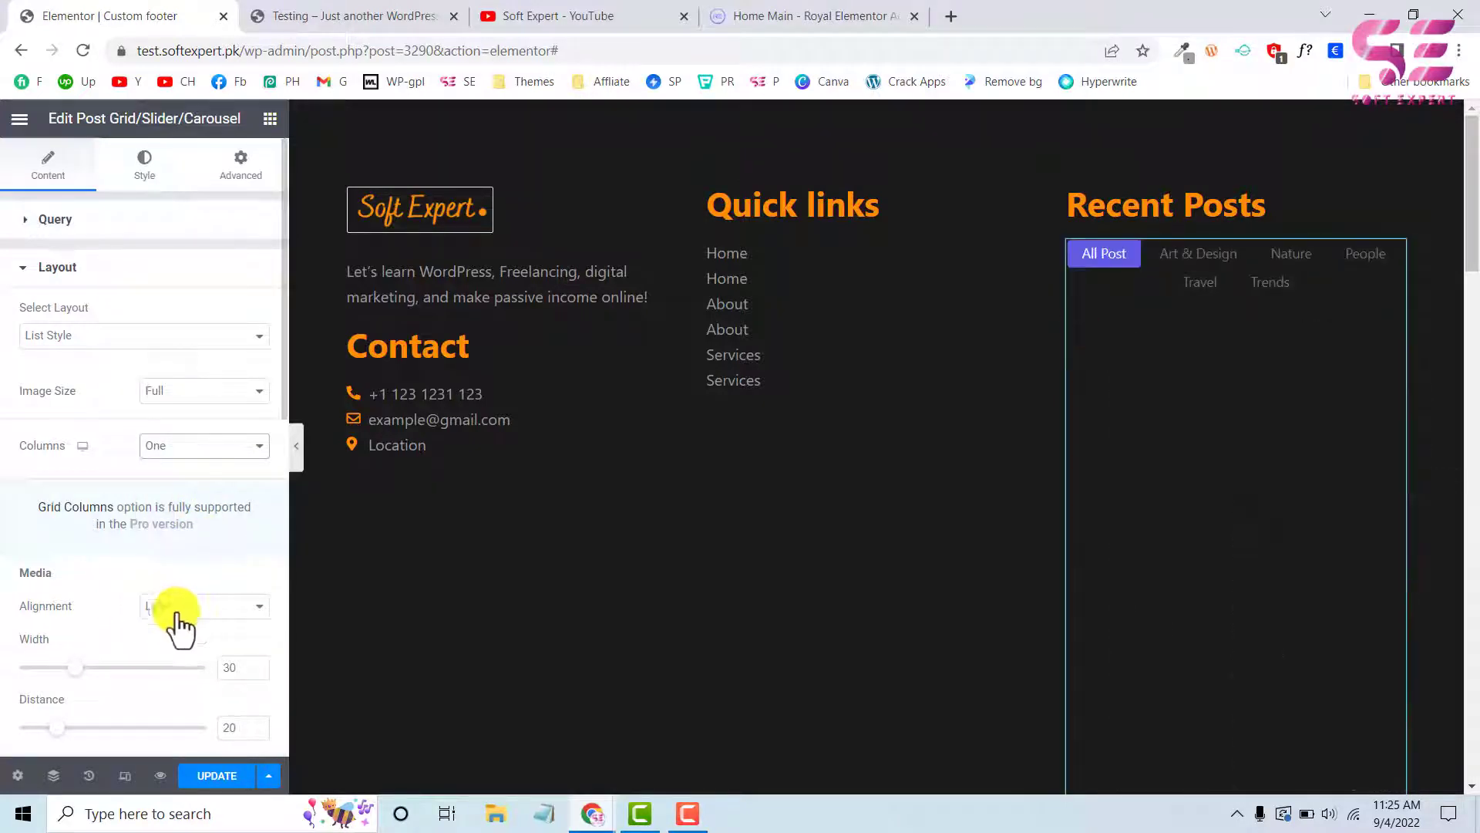
Turn off the filters and the pagination of the post grid
{"action": "scroll", "coordinate": [182, 613], "scroll_direction": "down", "scroll_amount": 3}
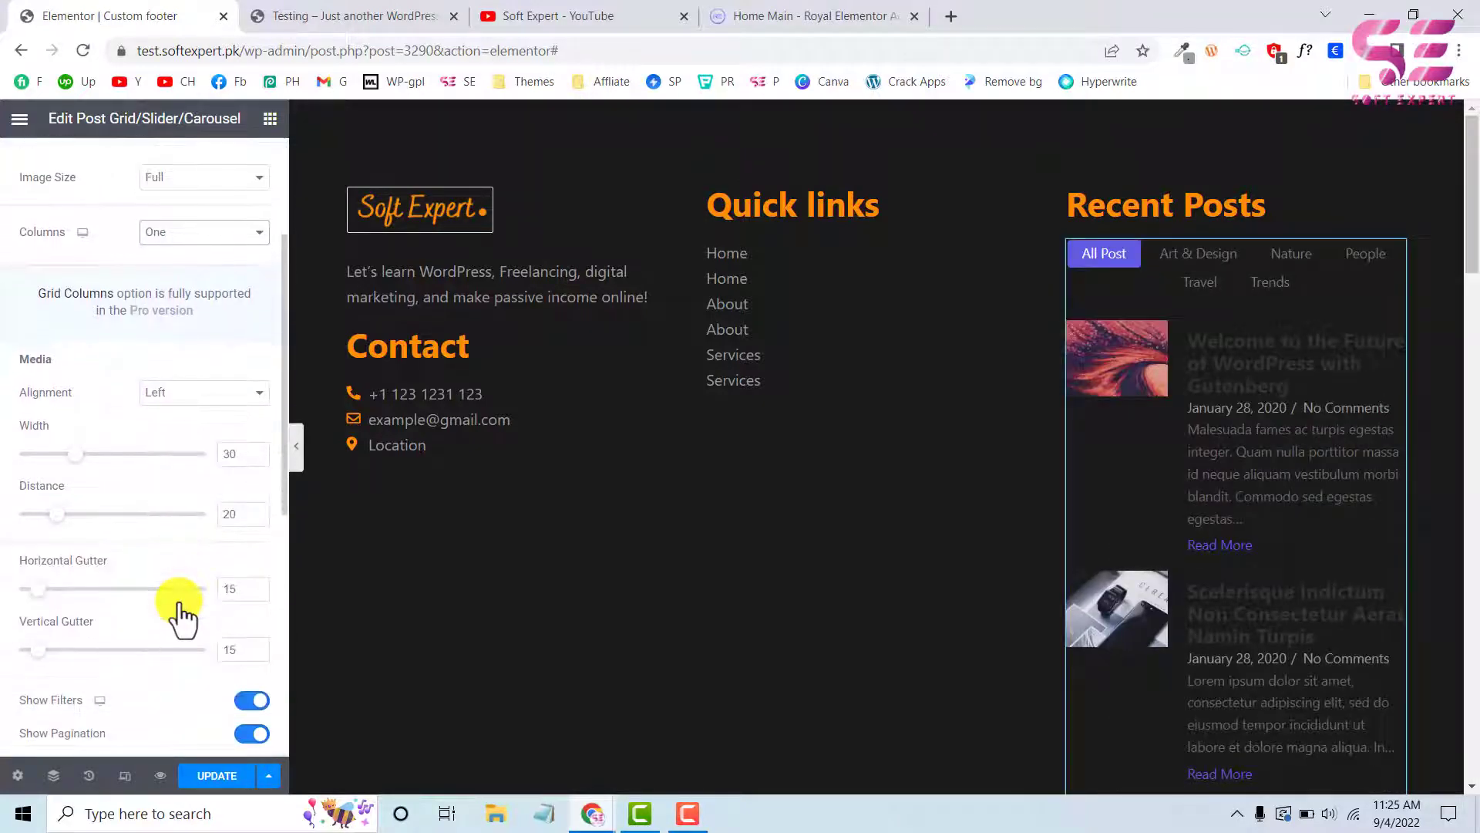
{"action": "scroll", "coordinate": [182, 613], "scroll_direction": "down", "scroll_amount": 2}
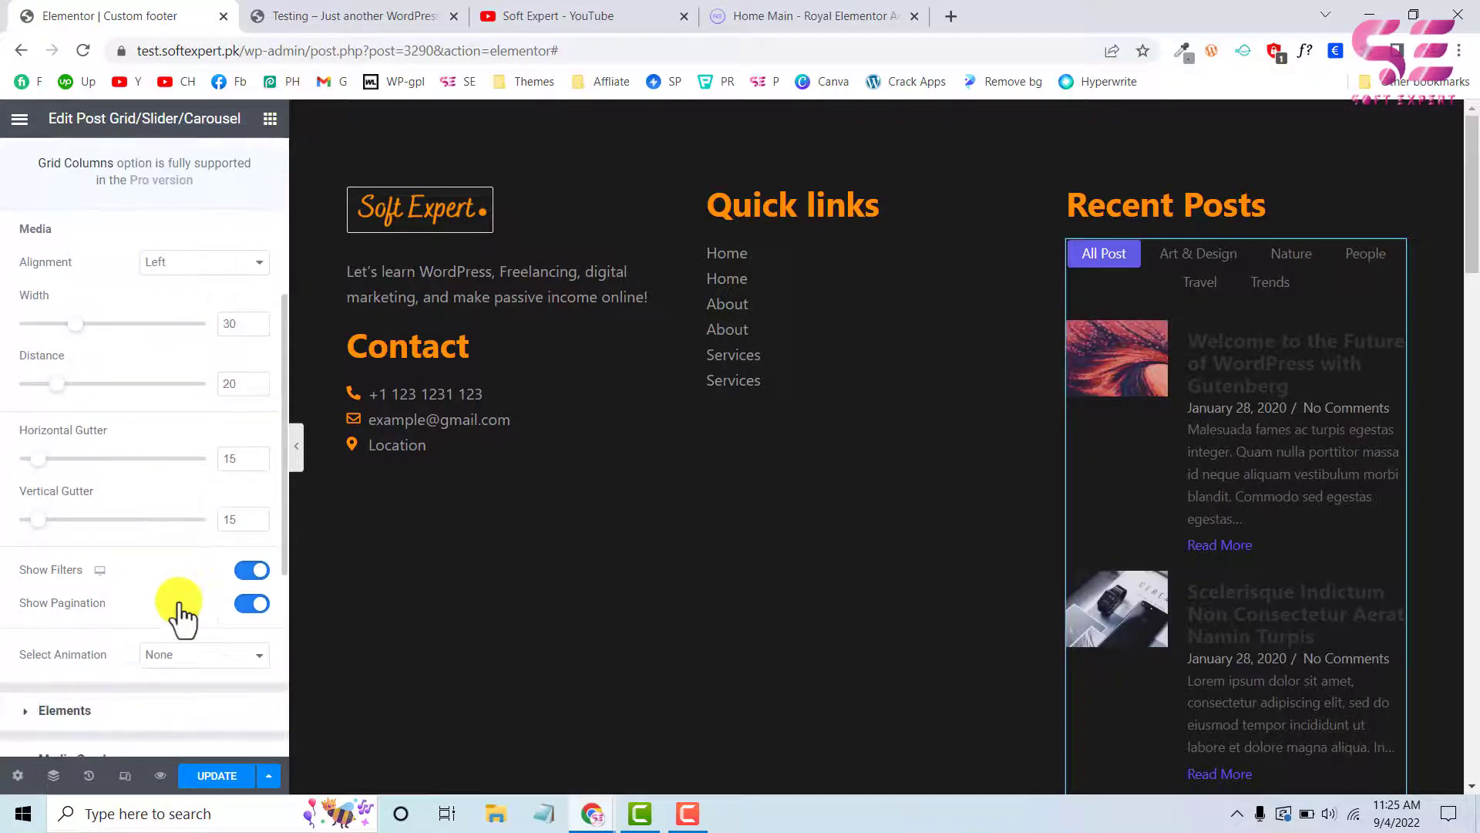
{"action": "left_click", "coordinate": [251, 571]}
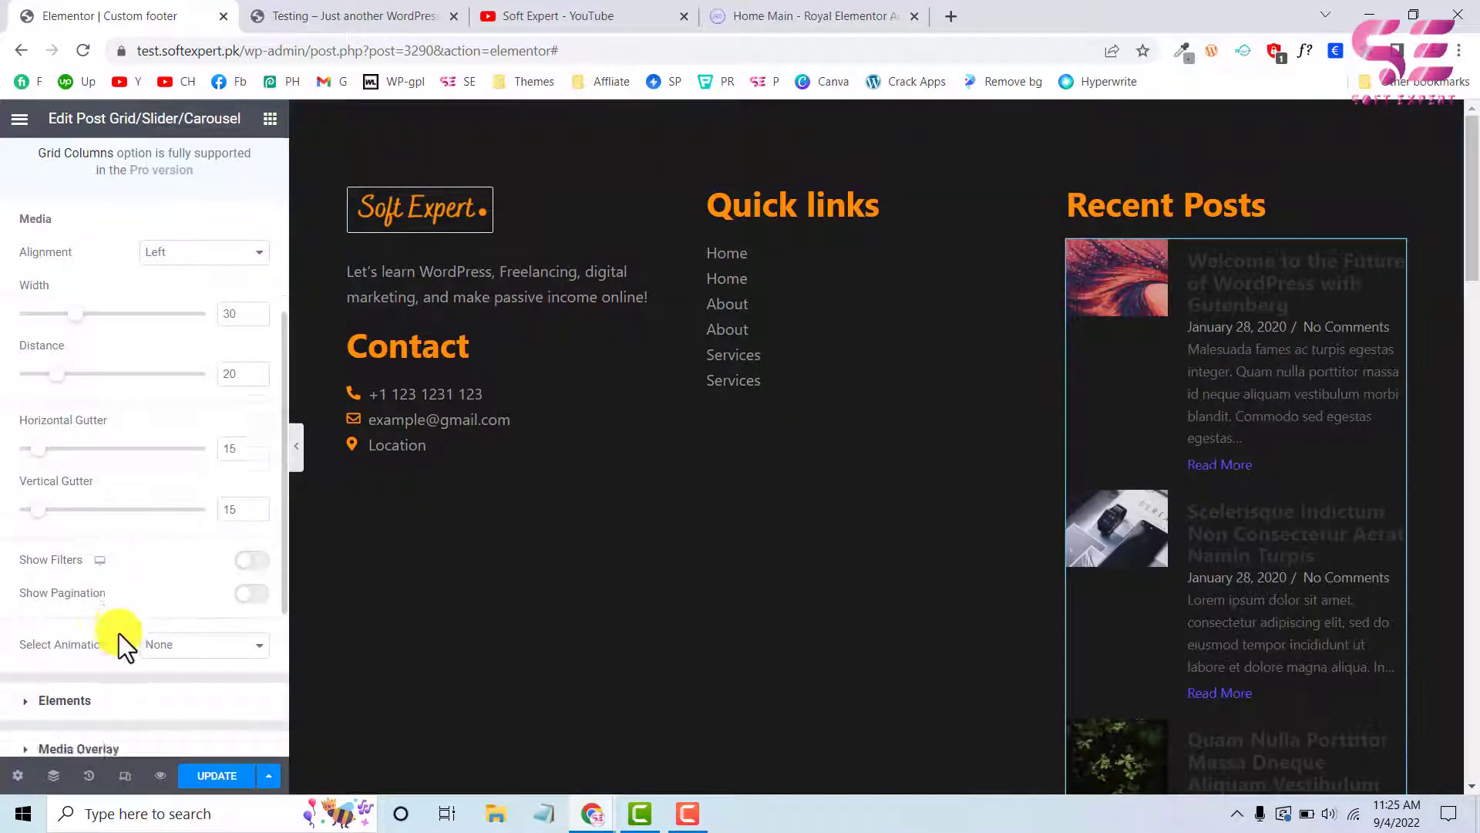
Remove the Date, Comments, Excerpt and Read-more elements from the post grid, keeping only the Title
{"action": "scroll", "coordinate": [118, 632], "scroll_direction": "down", "scroll_amount": 3}
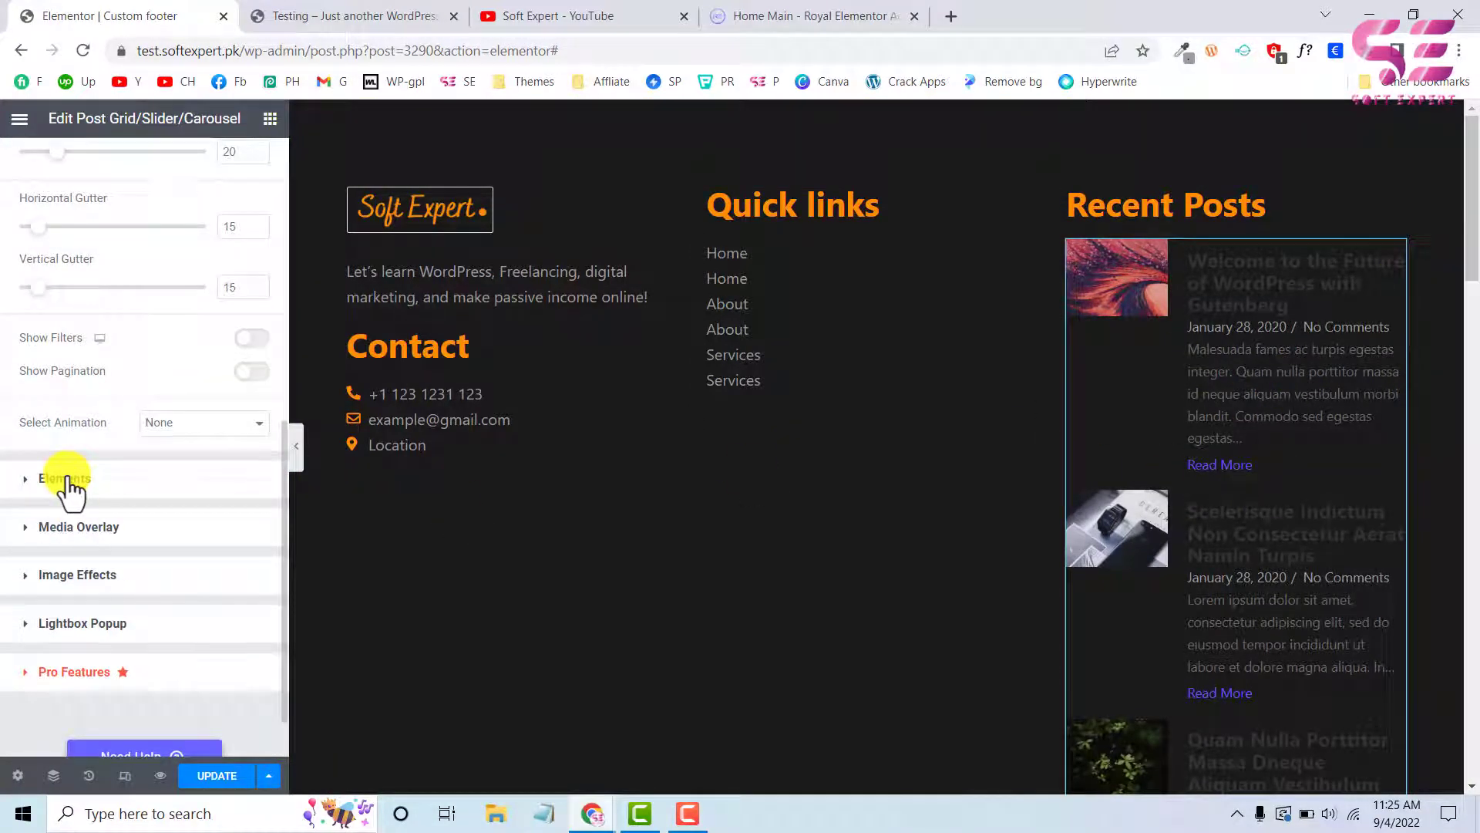
{"action": "left_click", "coordinate": [70, 486]}
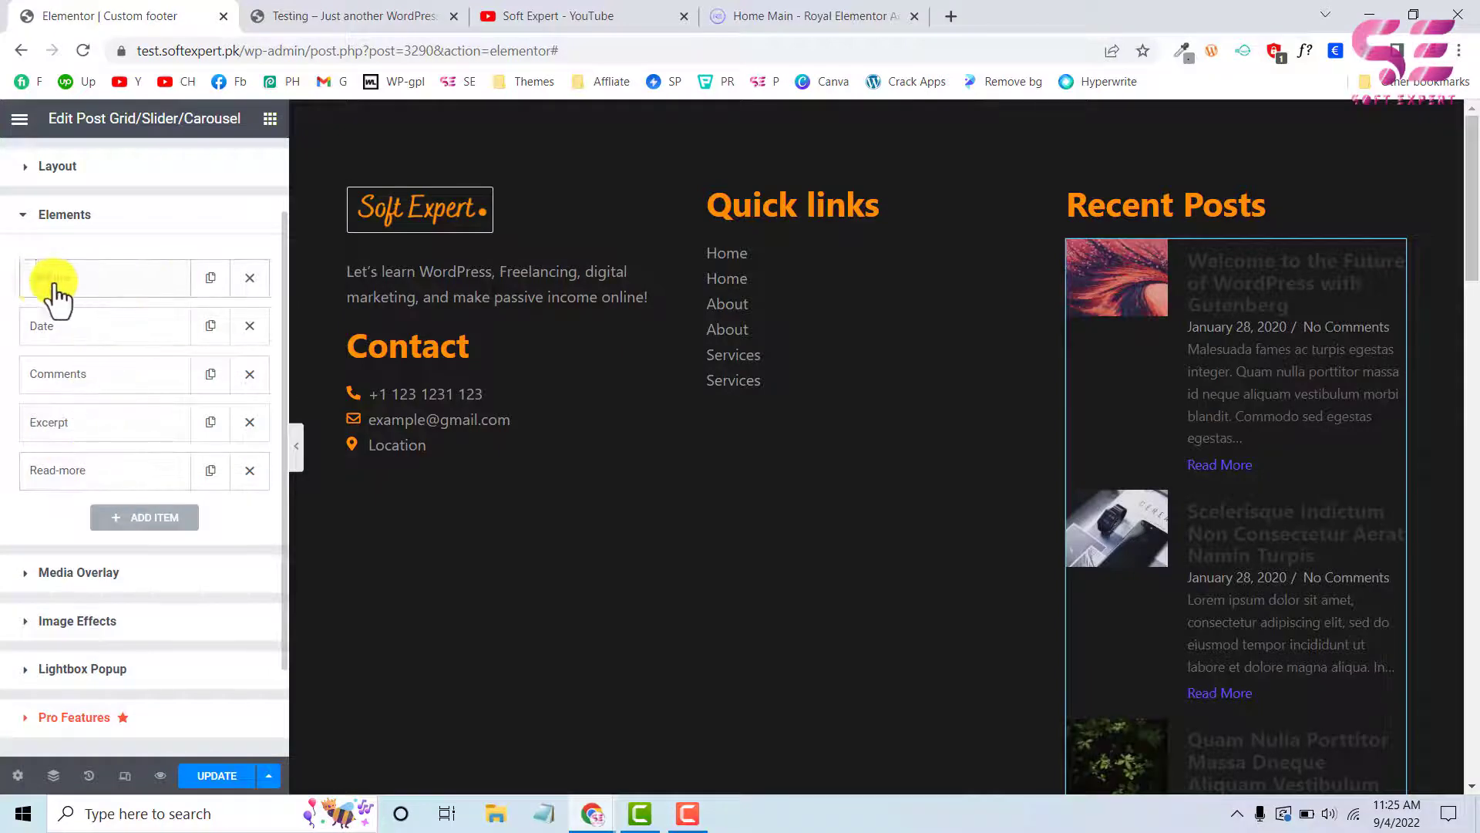
{"action": "left_click", "coordinate": [249, 330]}
{"action": "left_click", "coordinate": [249, 330]}
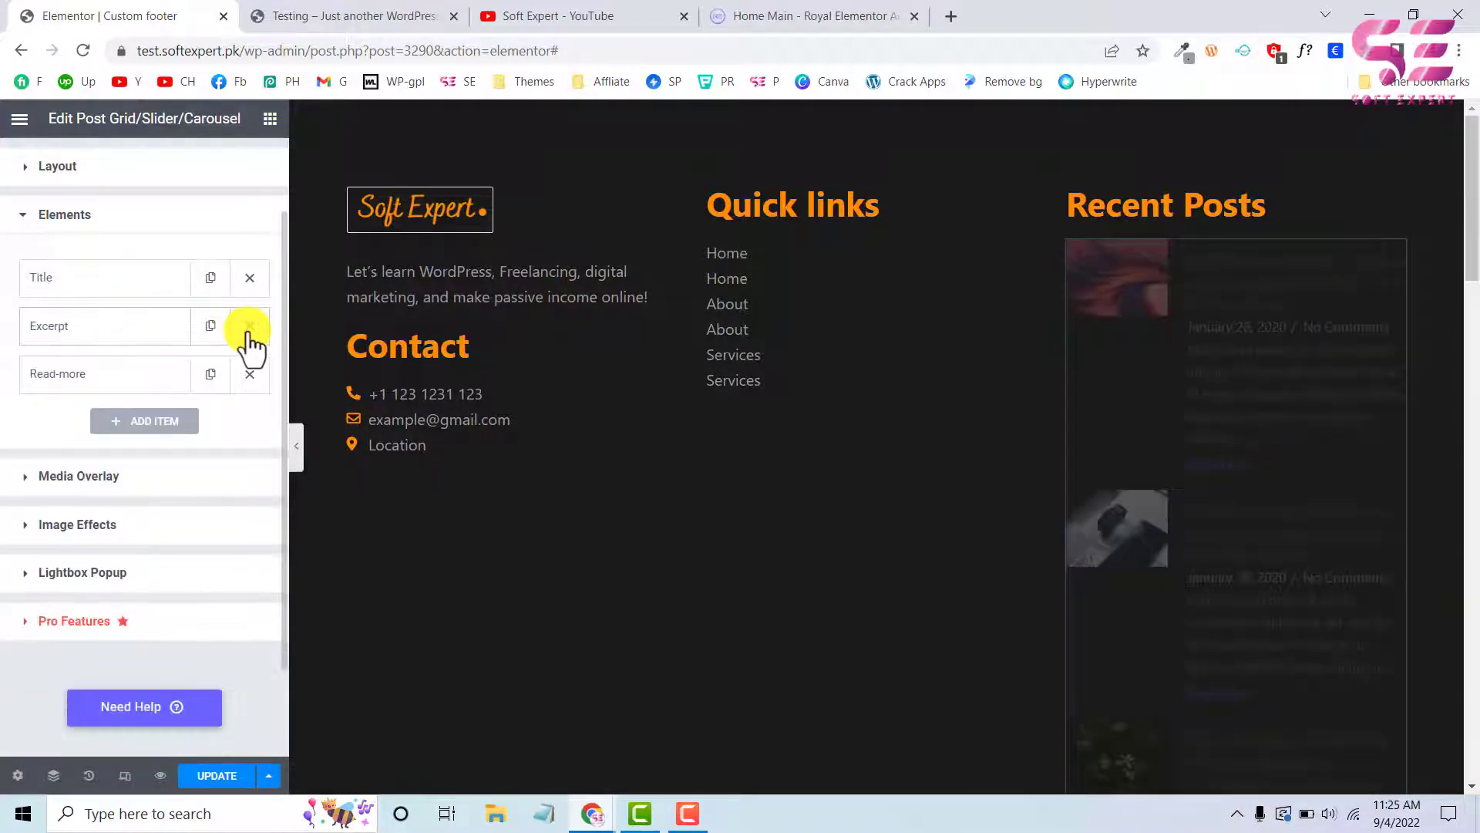
{"action": "left_click", "coordinate": [249, 330]}
{"action": "left_click", "coordinate": [249, 330]}
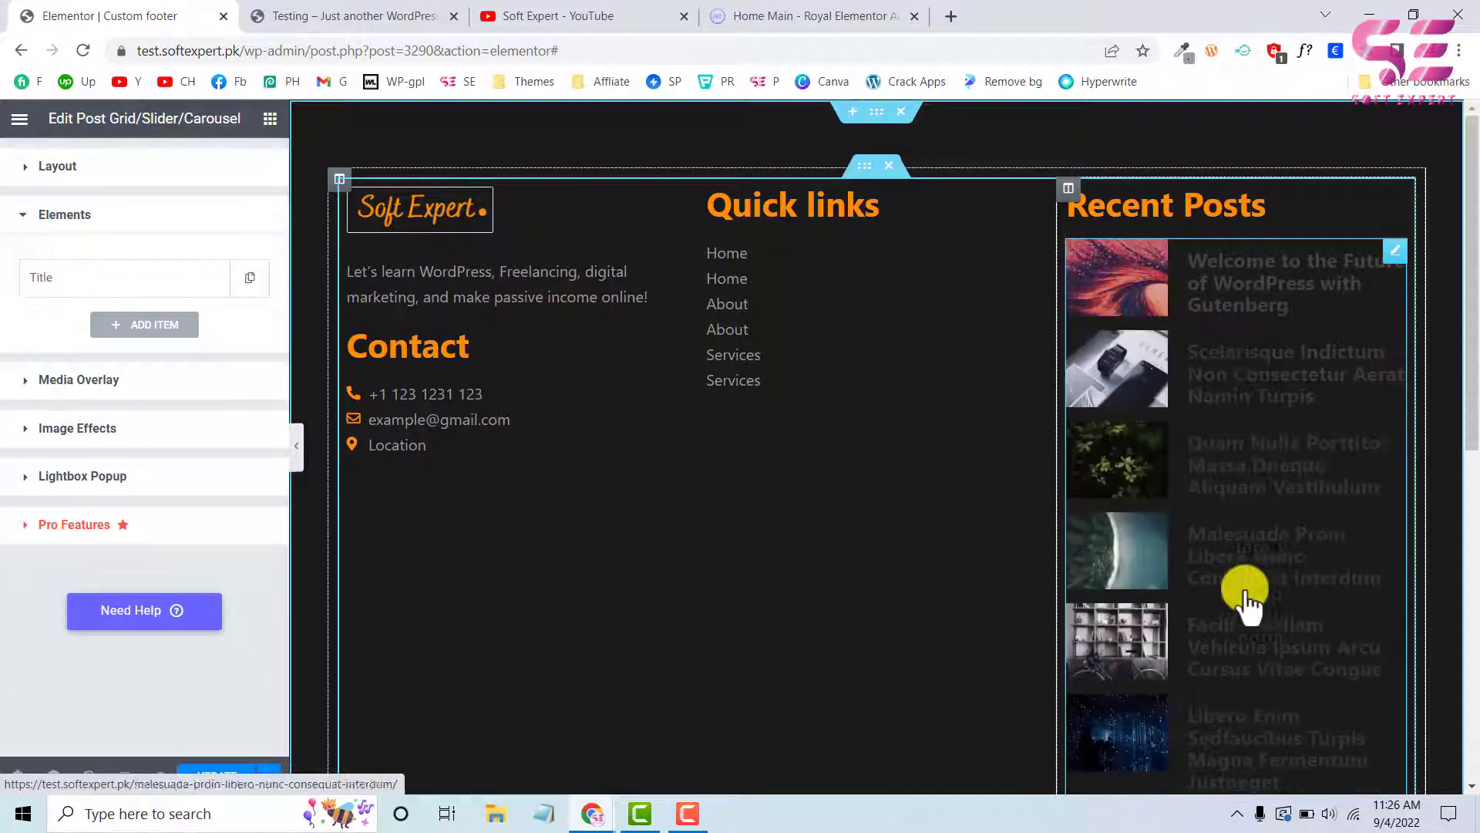
Limit the post grid's query to 3 items per page, comparing it with the live site's footer
{"action": "scroll", "coordinate": [120, 428], "scroll_direction": "up", "scroll_amount": 2}
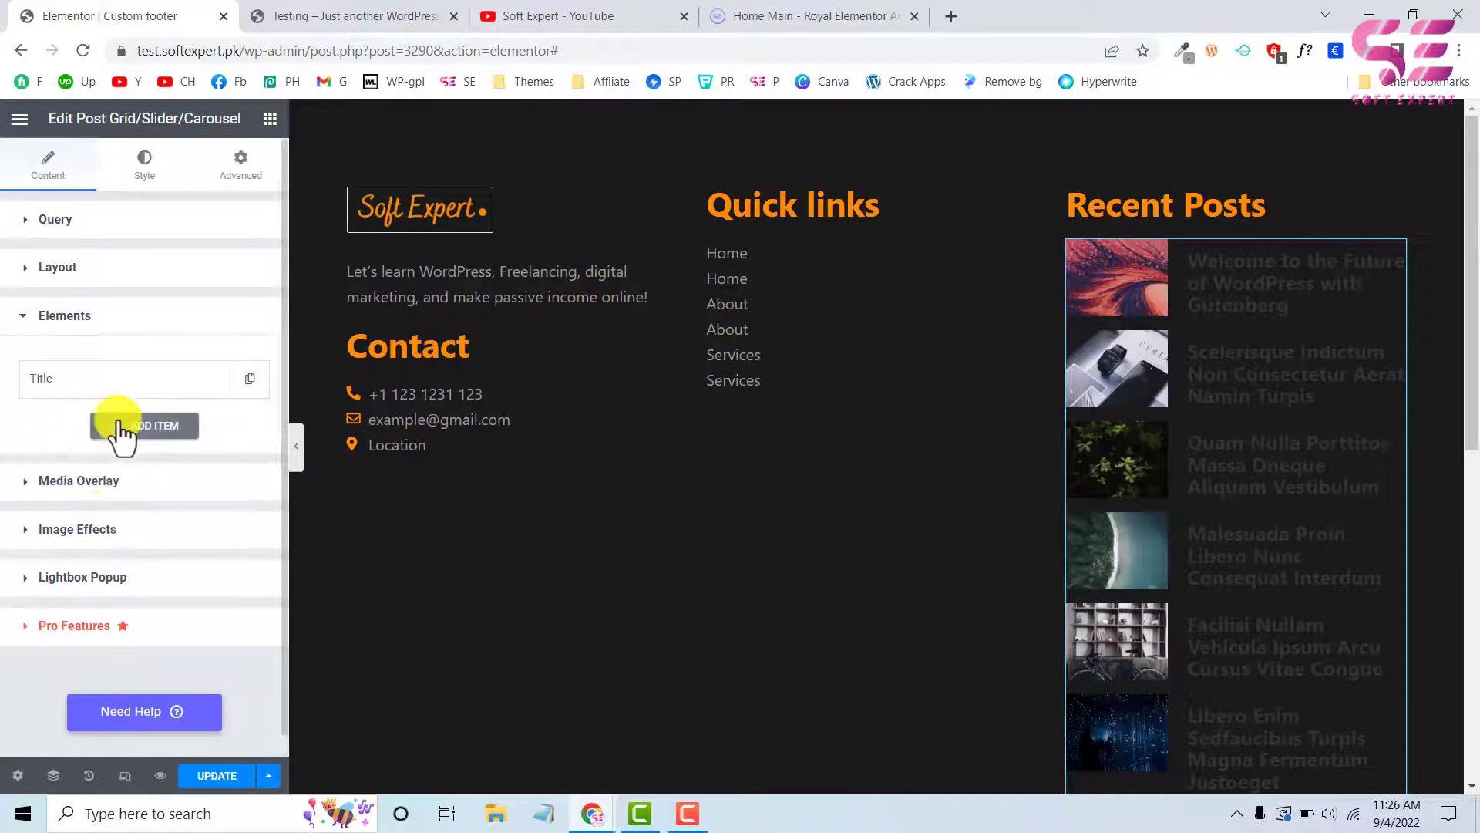
{"action": "left_click", "coordinate": [55, 219]}
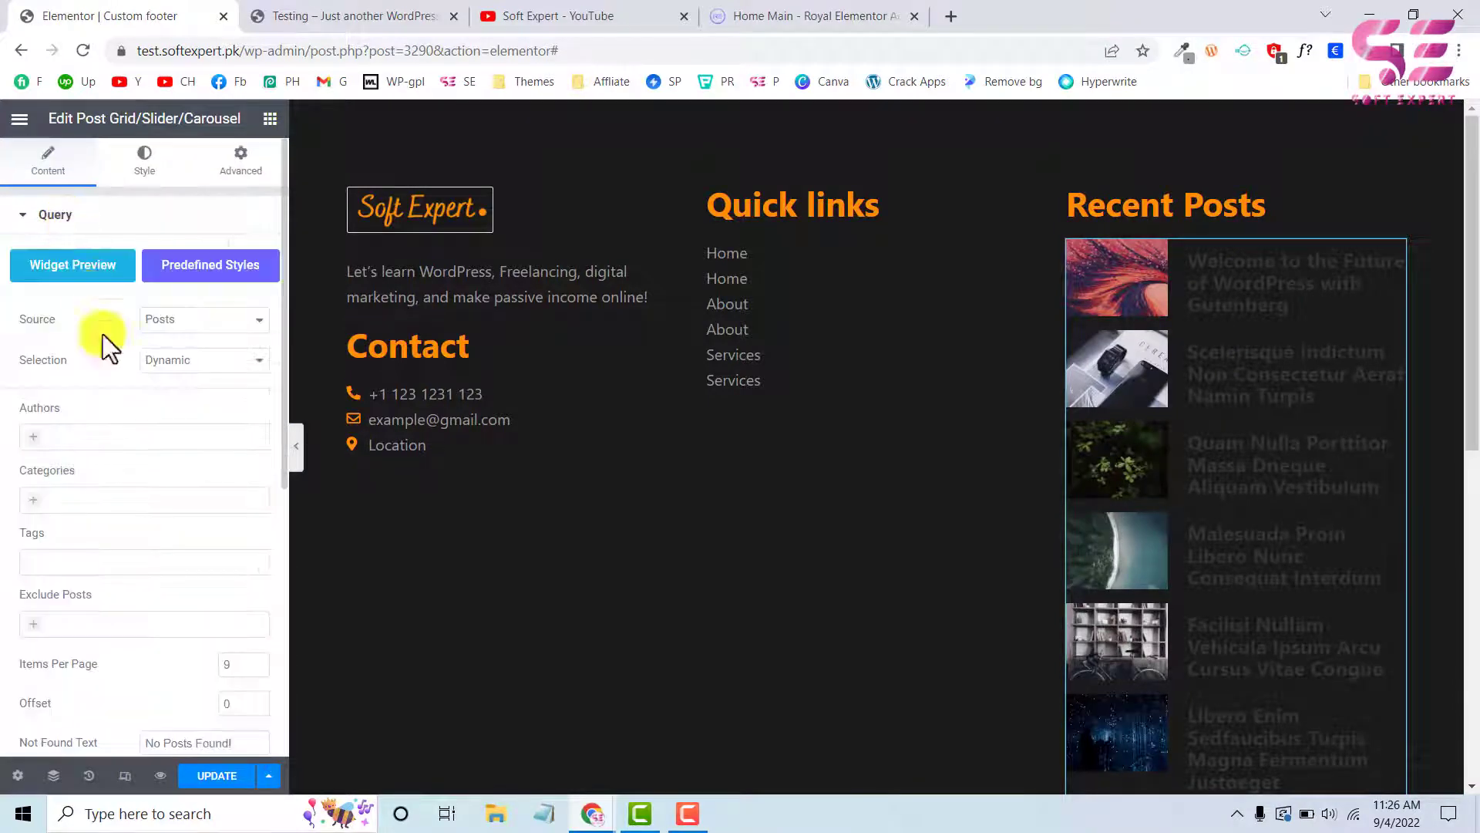
{"action": "scroll", "coordinate": [136, 460], "scroll_direction": "down", "scroll_amount": 2}
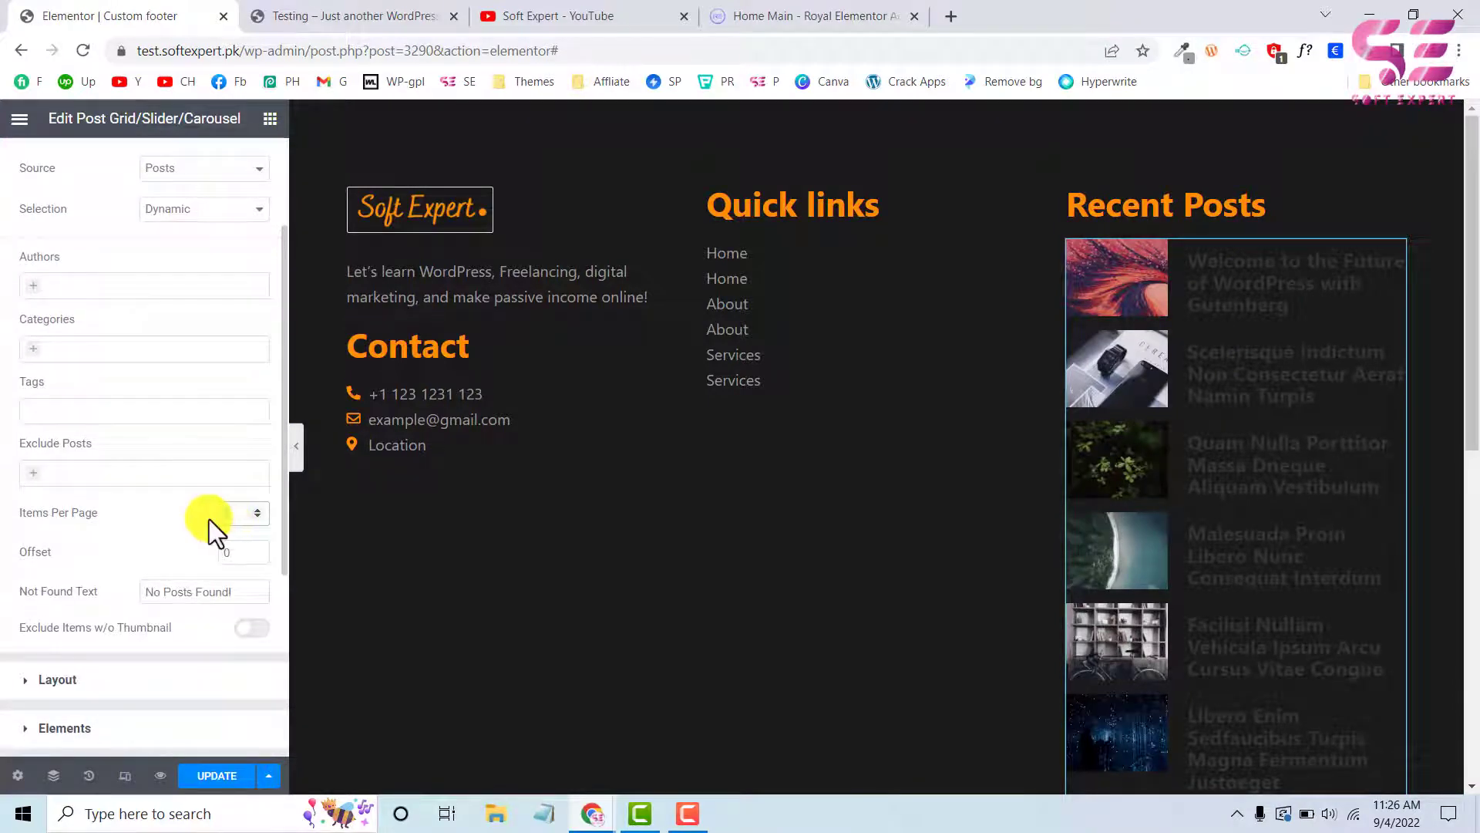
{"action": "left_click", "coordinate": [335, 14]}
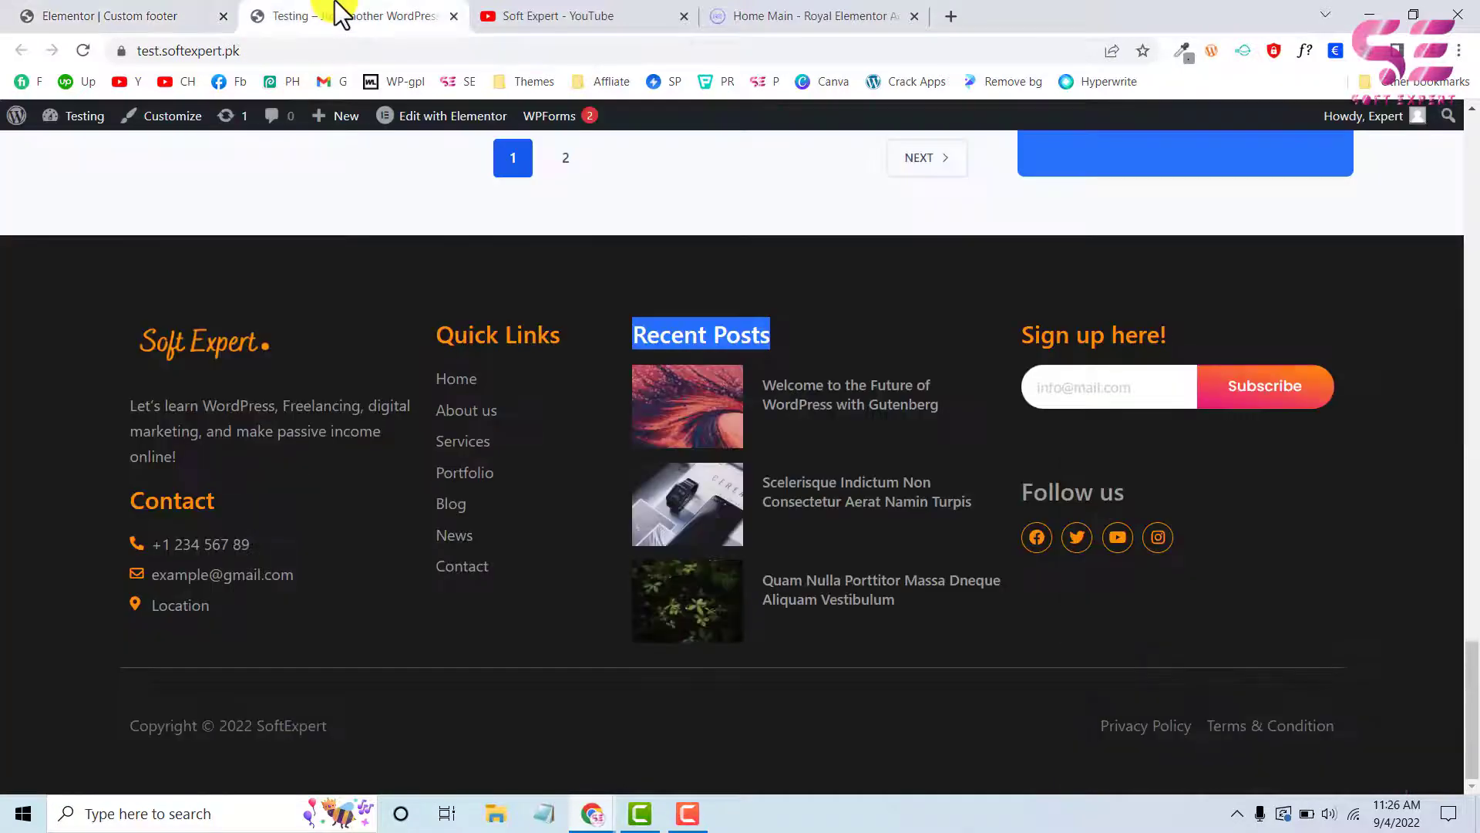
{"action": "left_click", "coordinate": [116, 15]}
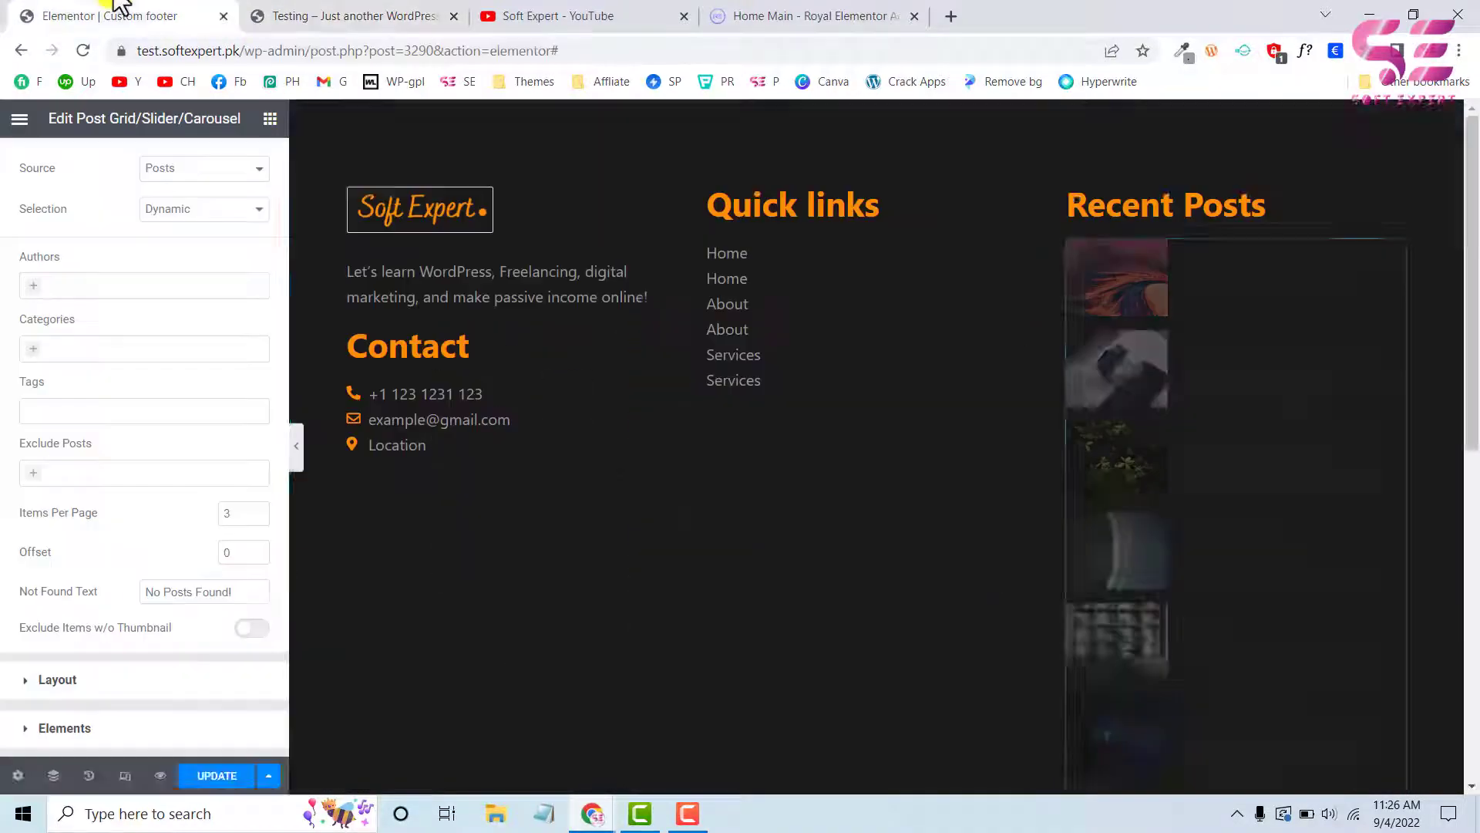
{"action": "scroll", "coordinate": [236, 333], "scroll_direction": "up", "scroll_amount": 2}
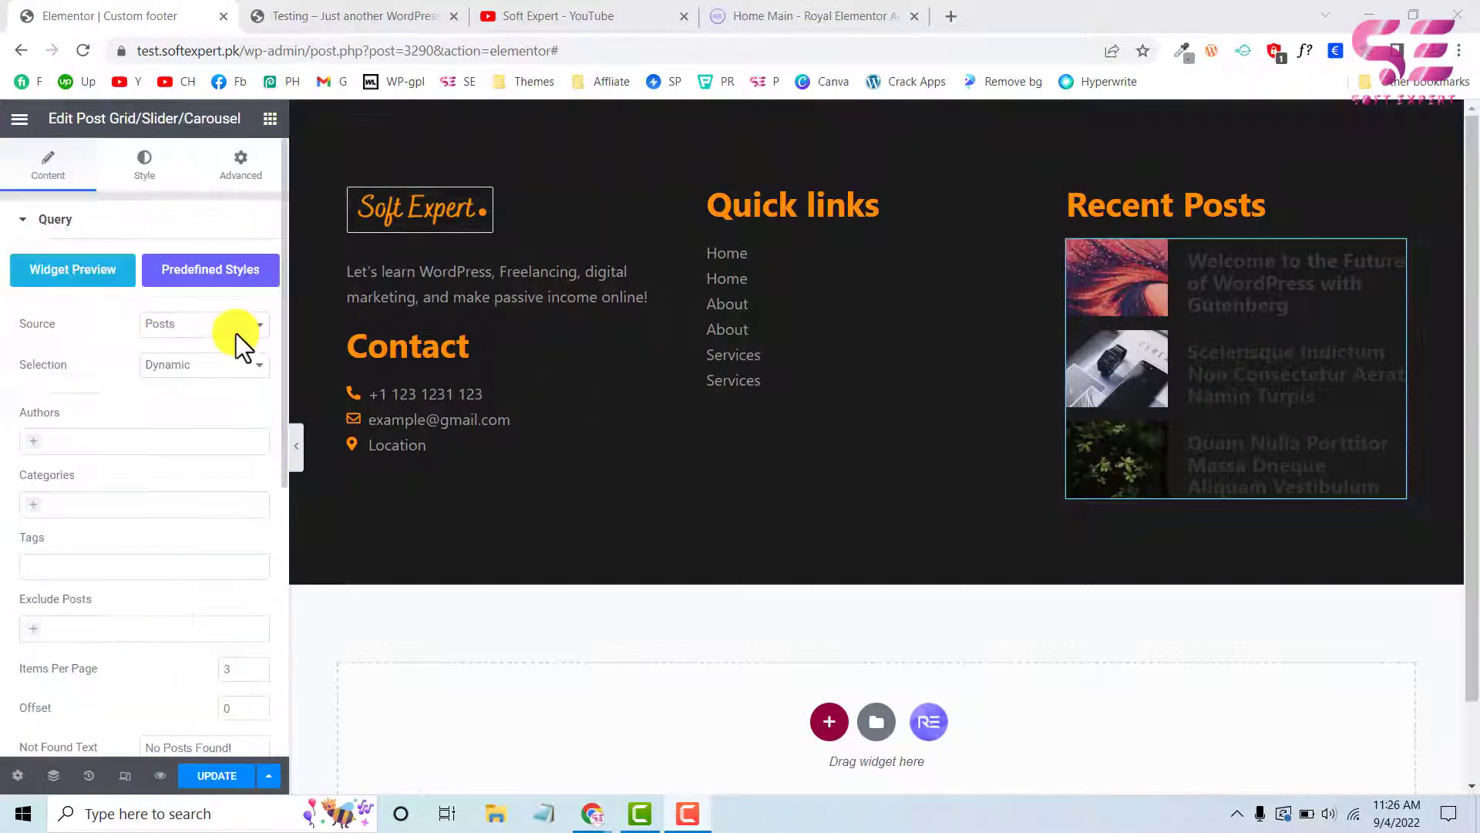
Set the post grid's normal title color to the grey global color listed between Accent and Yellow
{"action": "left_click", "coordinate": [145, 166]}
{"action": "scroll", "coordinate": [9, 539], "scroll_direction": "down", "scroll_amount": 3}
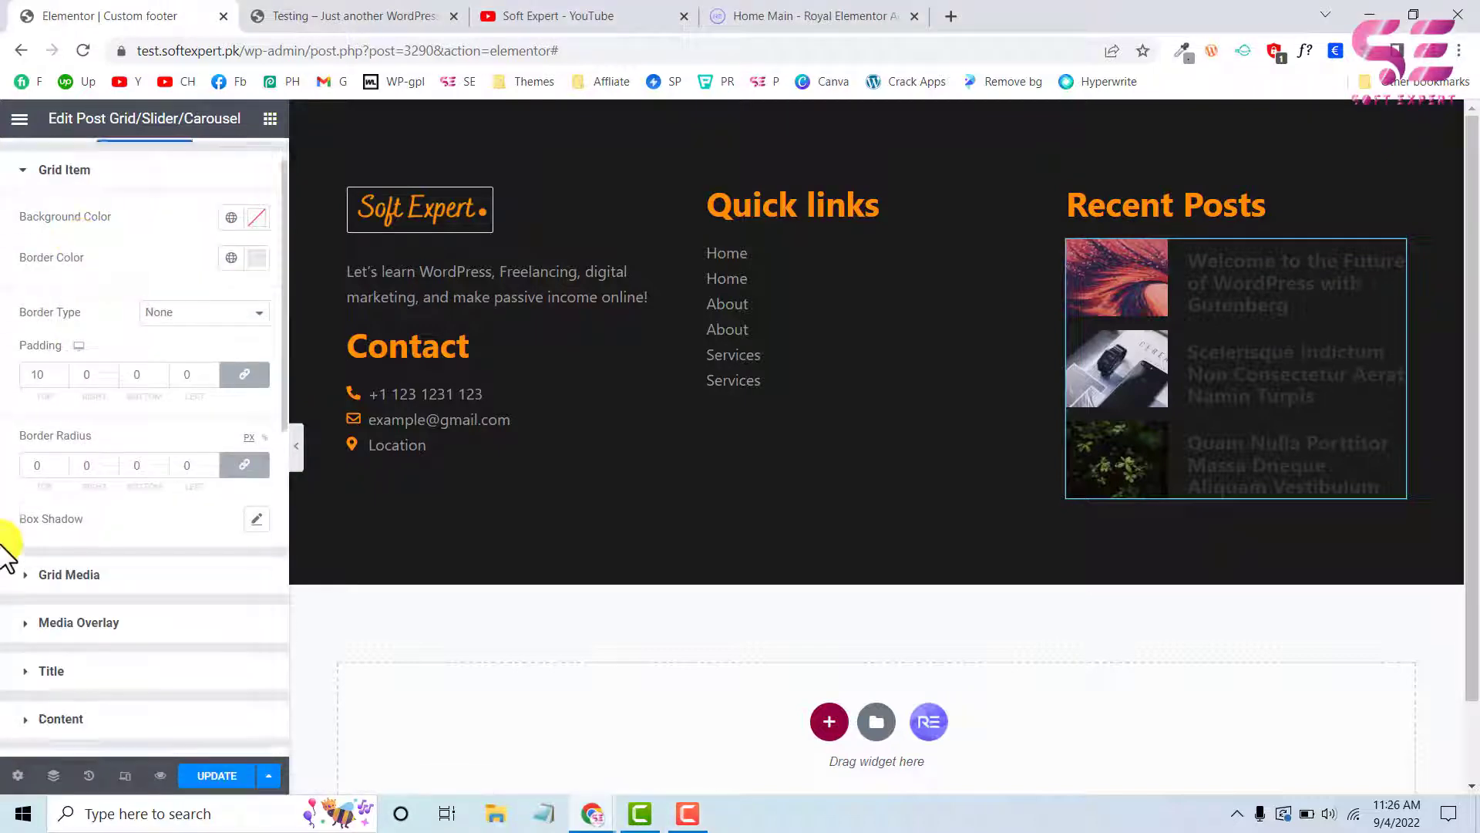
{"action": "left_click", "coordinate": [48, 516]}
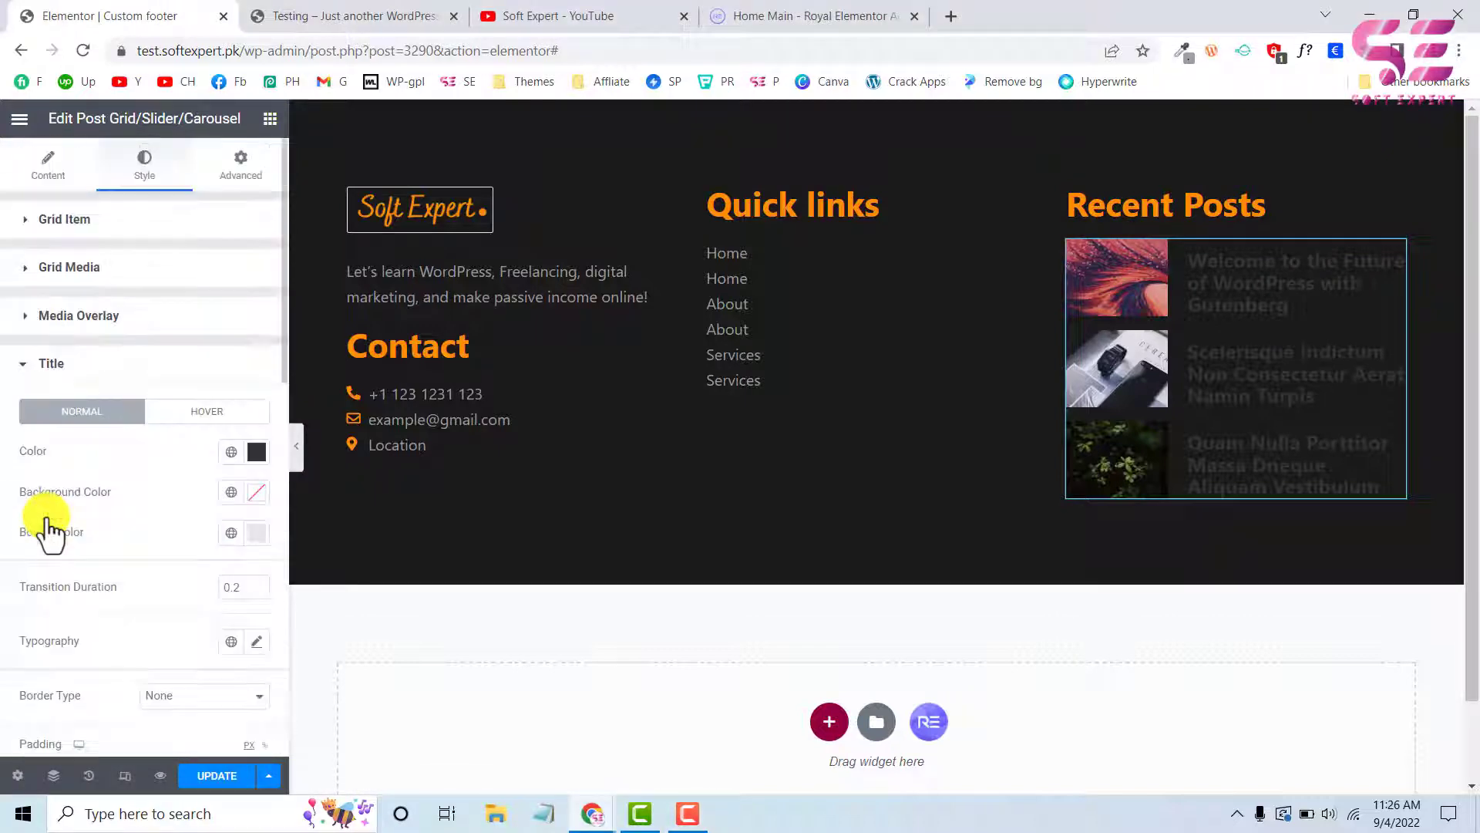
{"action": "left_click", "coordinate": [231, 453]}
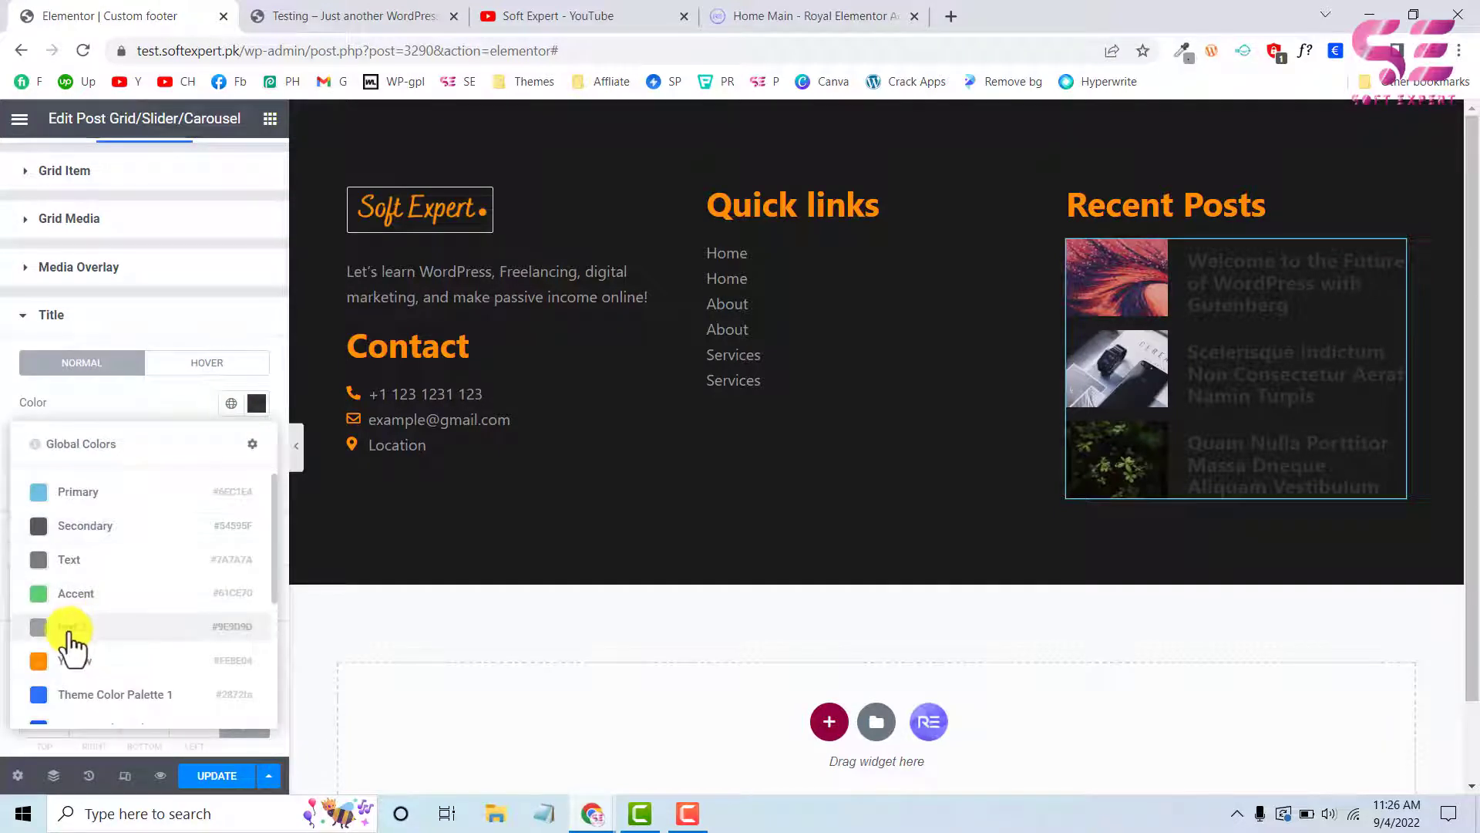
{"action": "left_click", "coordinate": [72, 629]}
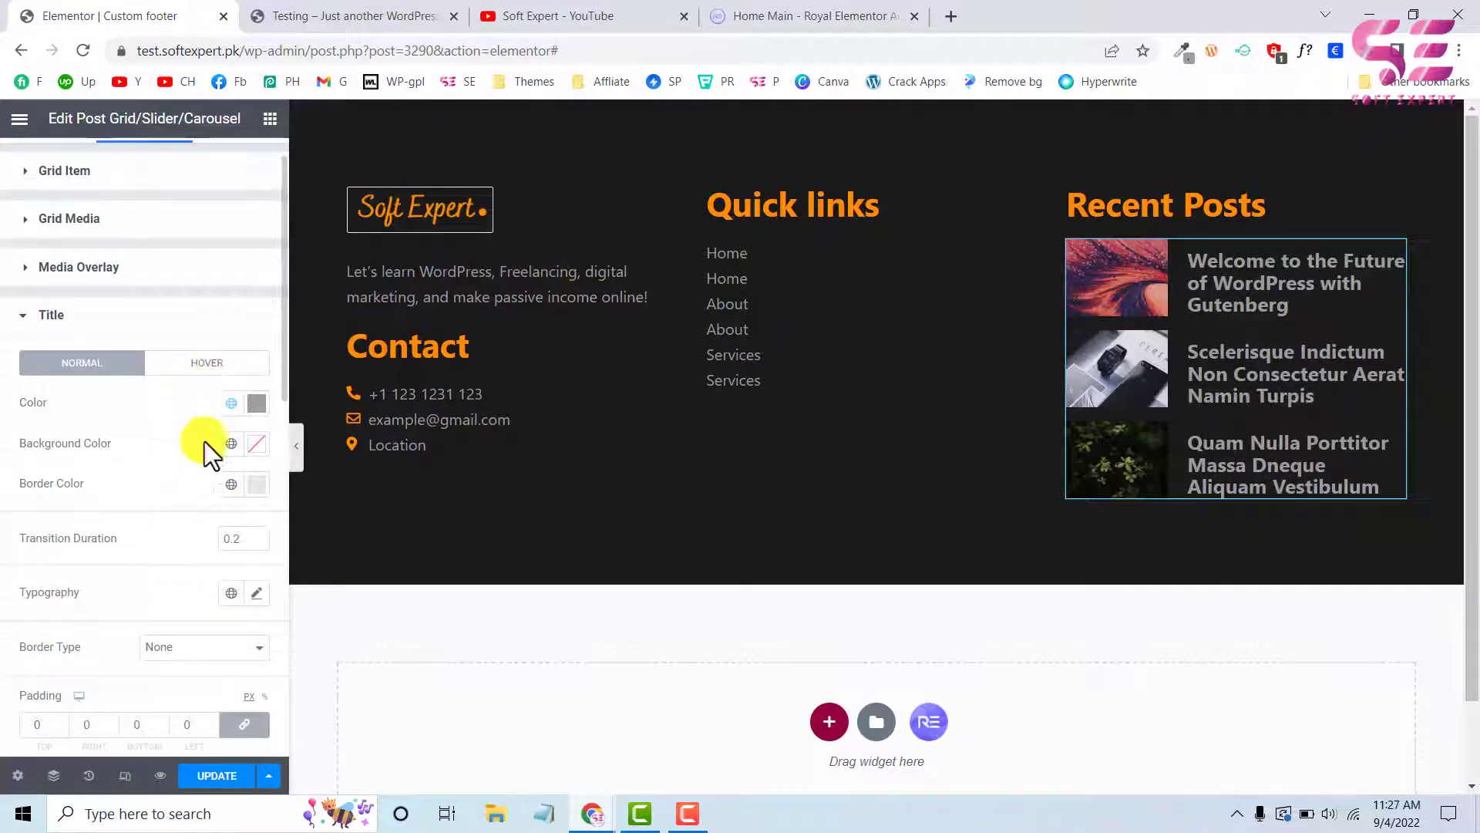
Set the post titles' typography to weight 500 and size 17 px
{"action": "scroll", "coordinate": [188, 512], "scroll_direction": "down", "scroll_amount": 2}
{"action": "left_click", "coordinate": [257, 505]}
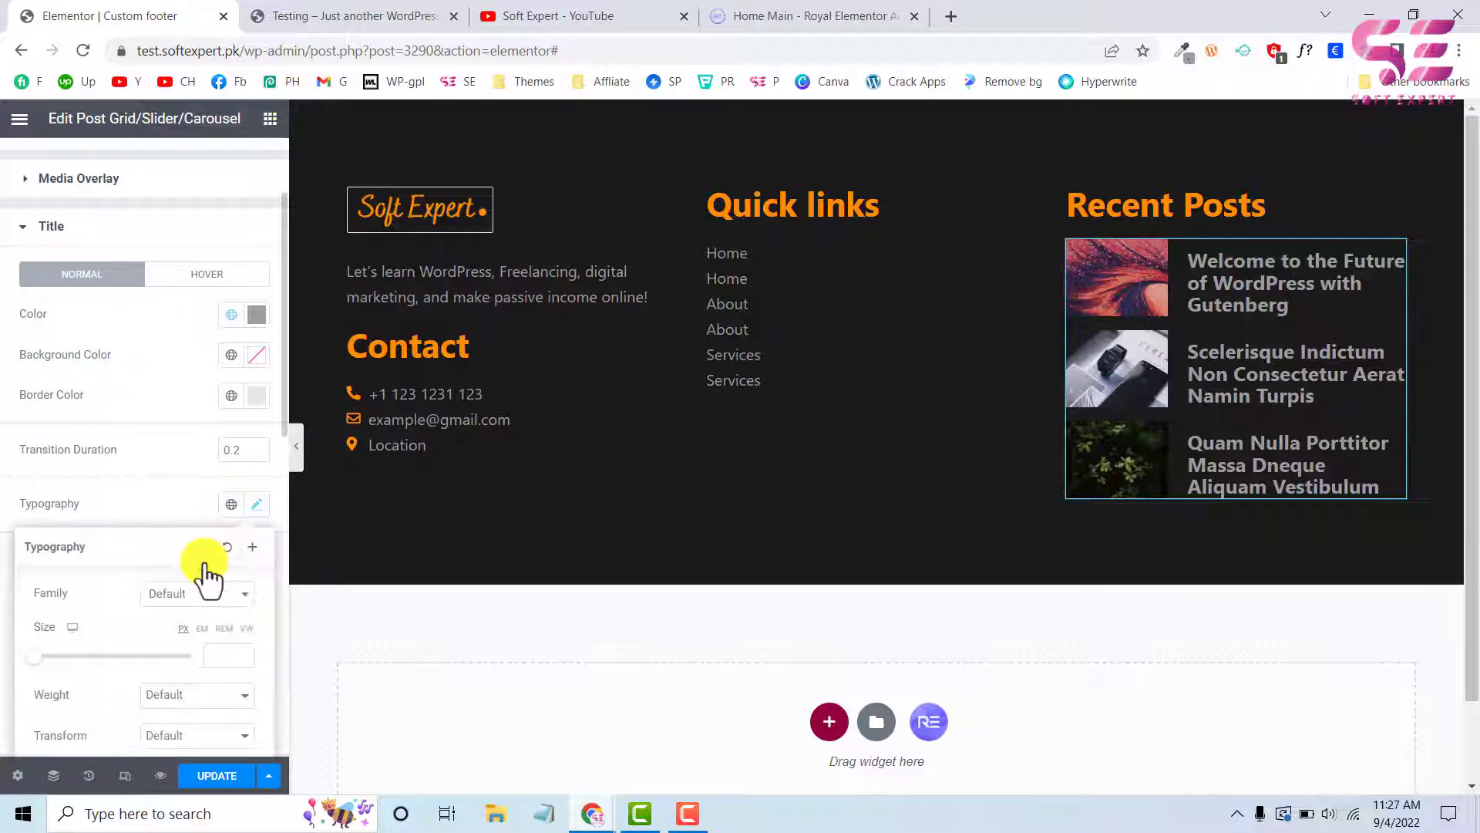
{"action": "scroll", "coordinate": [207, 571], "scroll_direction": "down", "scroll_amount": 3}
{"action": "left_click", "coordinate": [176, 453]}
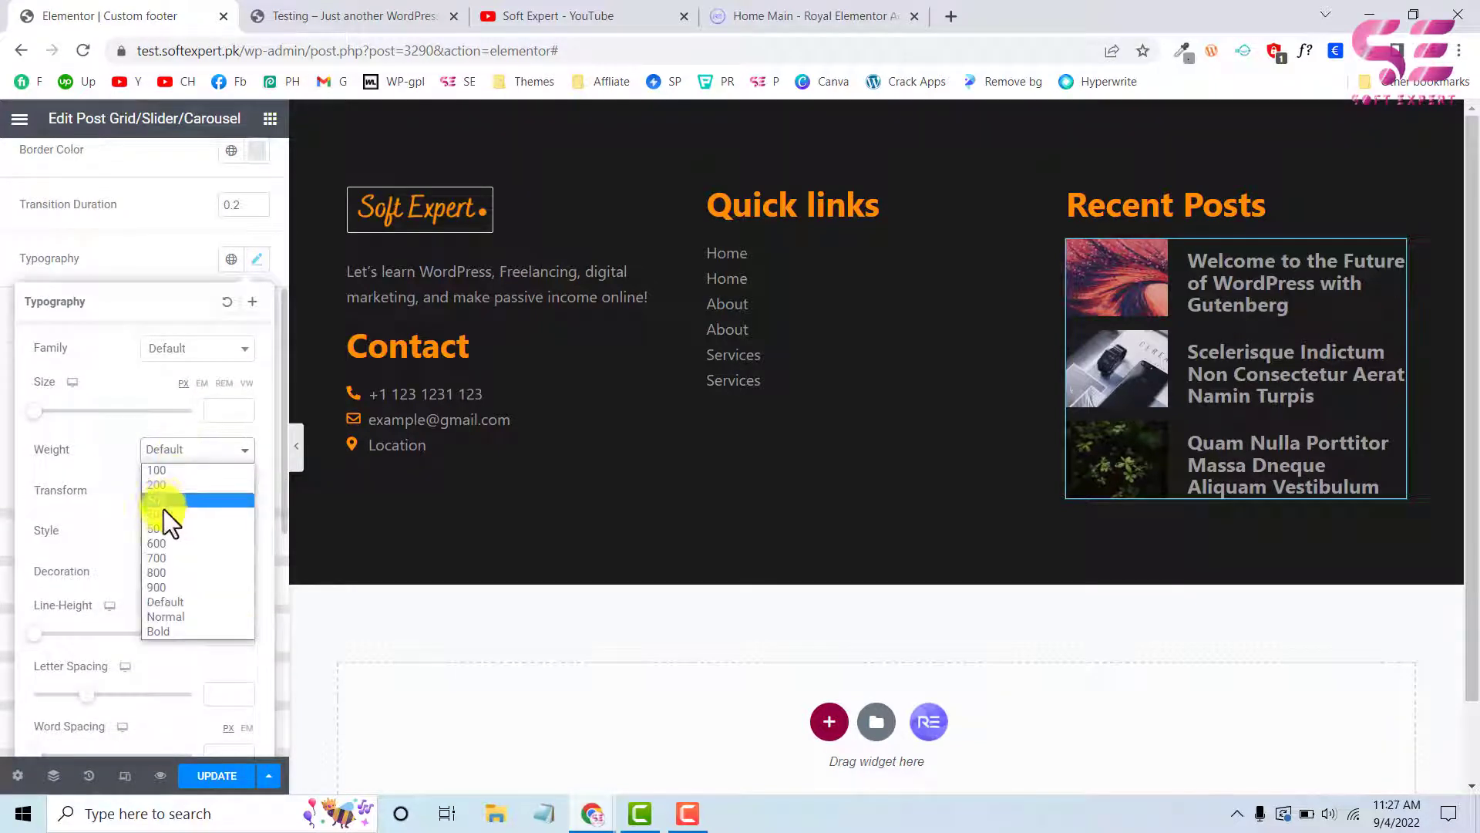
{"action": "left_click", "coordinate": [159, 530]}
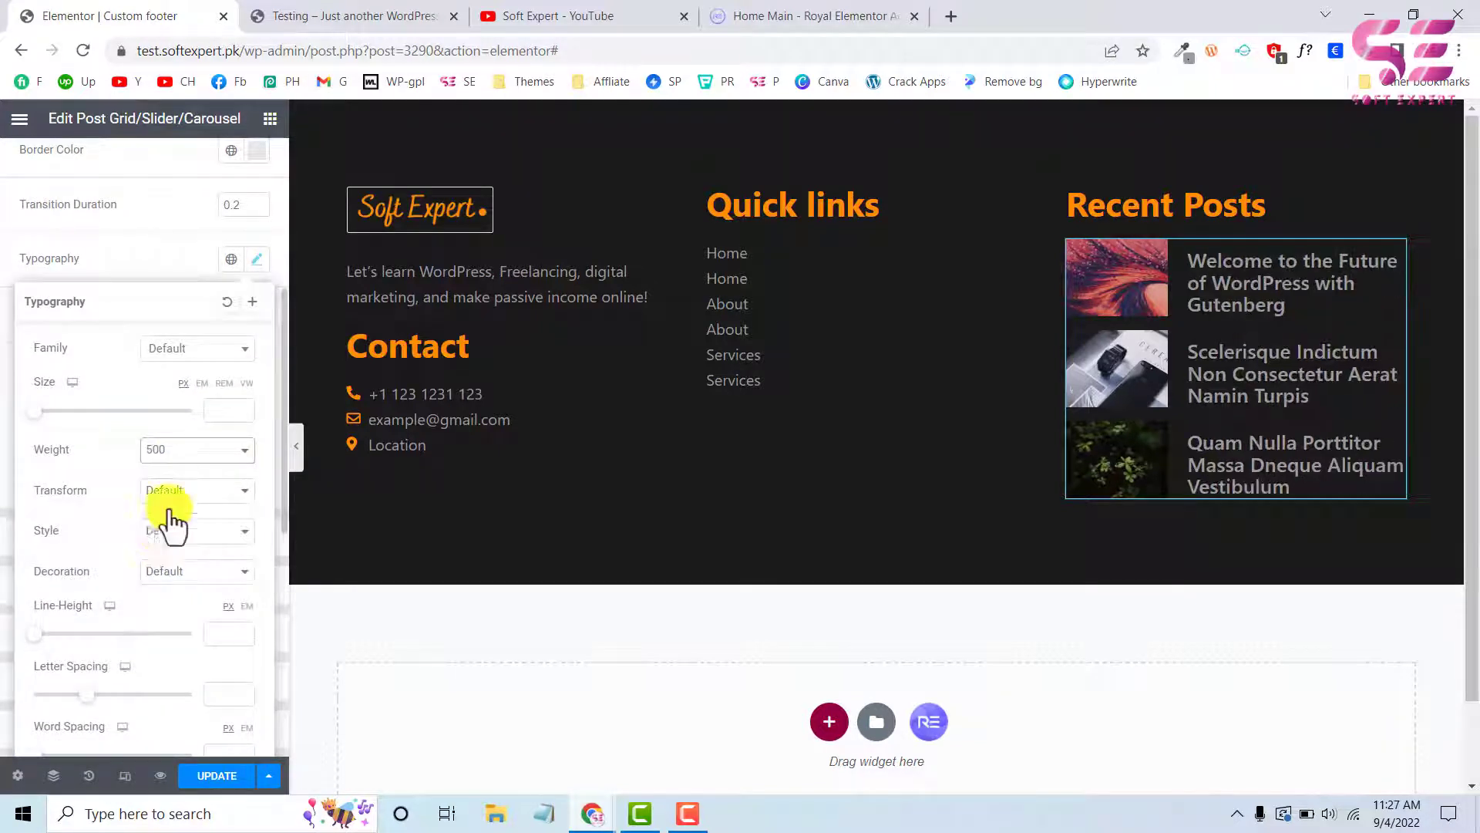
{"action": "left_click", "coordinate": [212, 414]}
{"action": "type", "text": "16"}
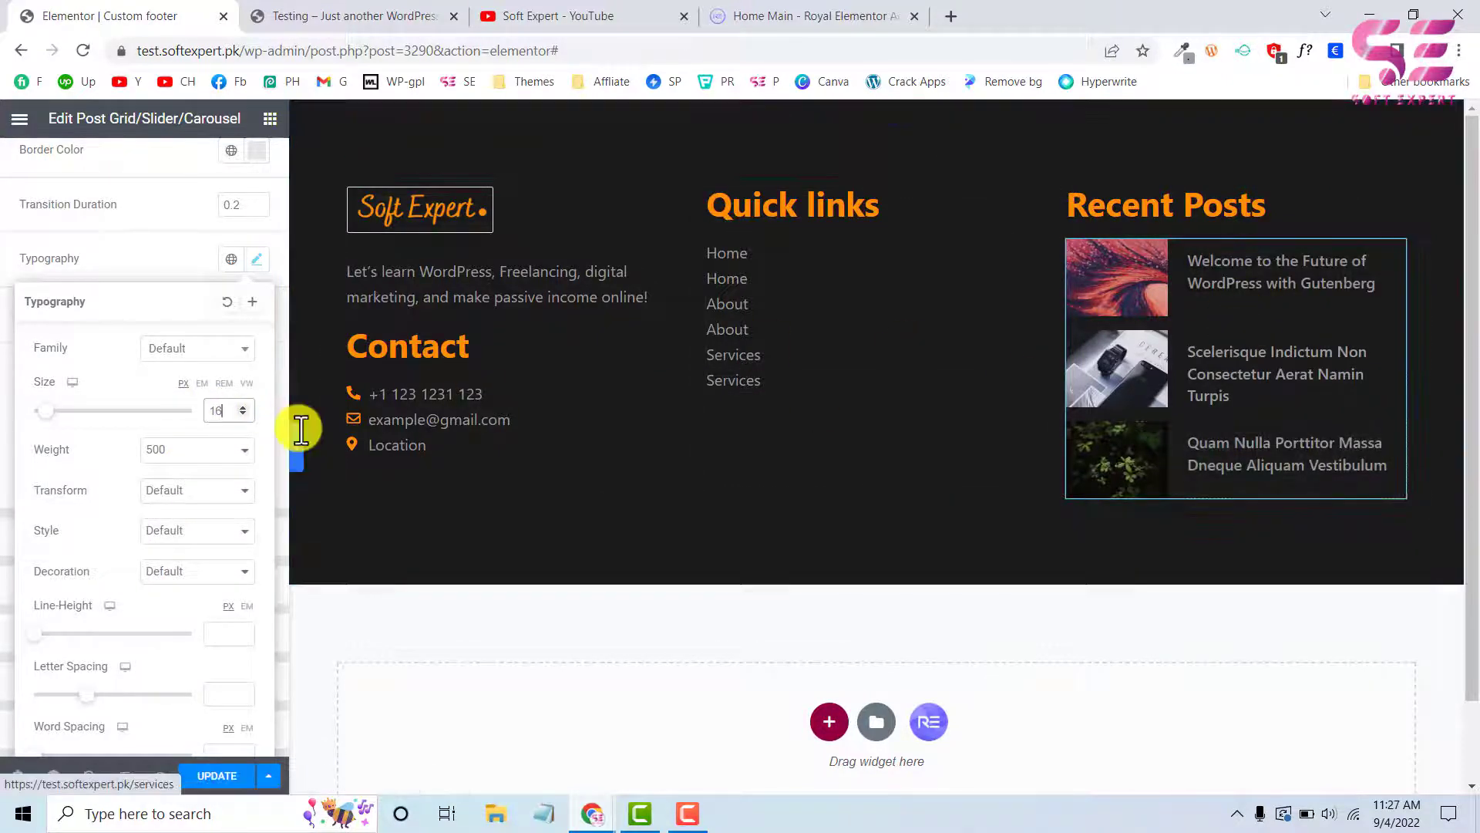
{"action": "left_click", "coordinate": [244, 407]}
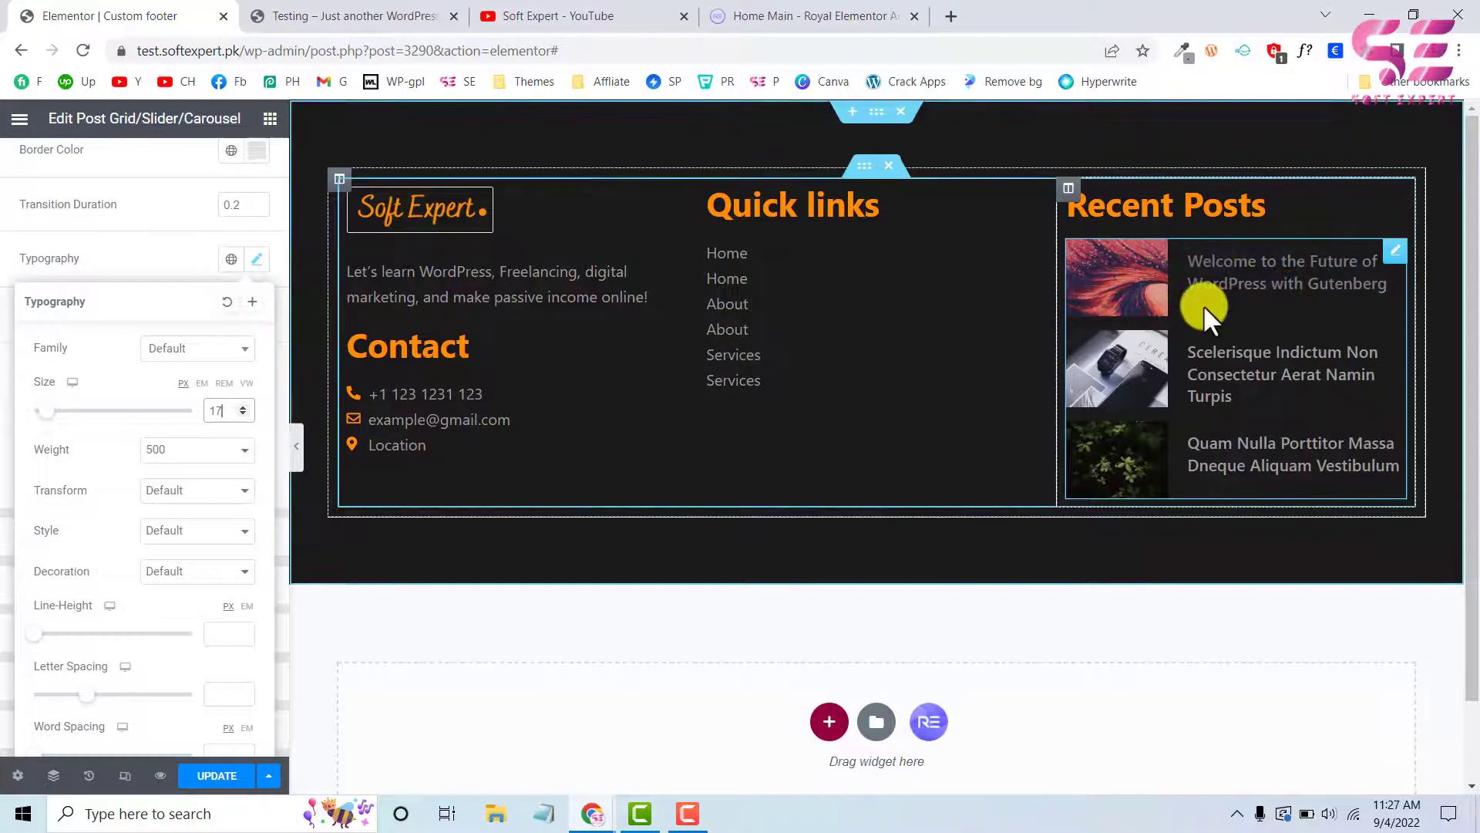
Add an empty fourth column after the Recent Posts column, comparing the layout with the live site's footer
{"action": "key", "text": "ctrl+Tab"}
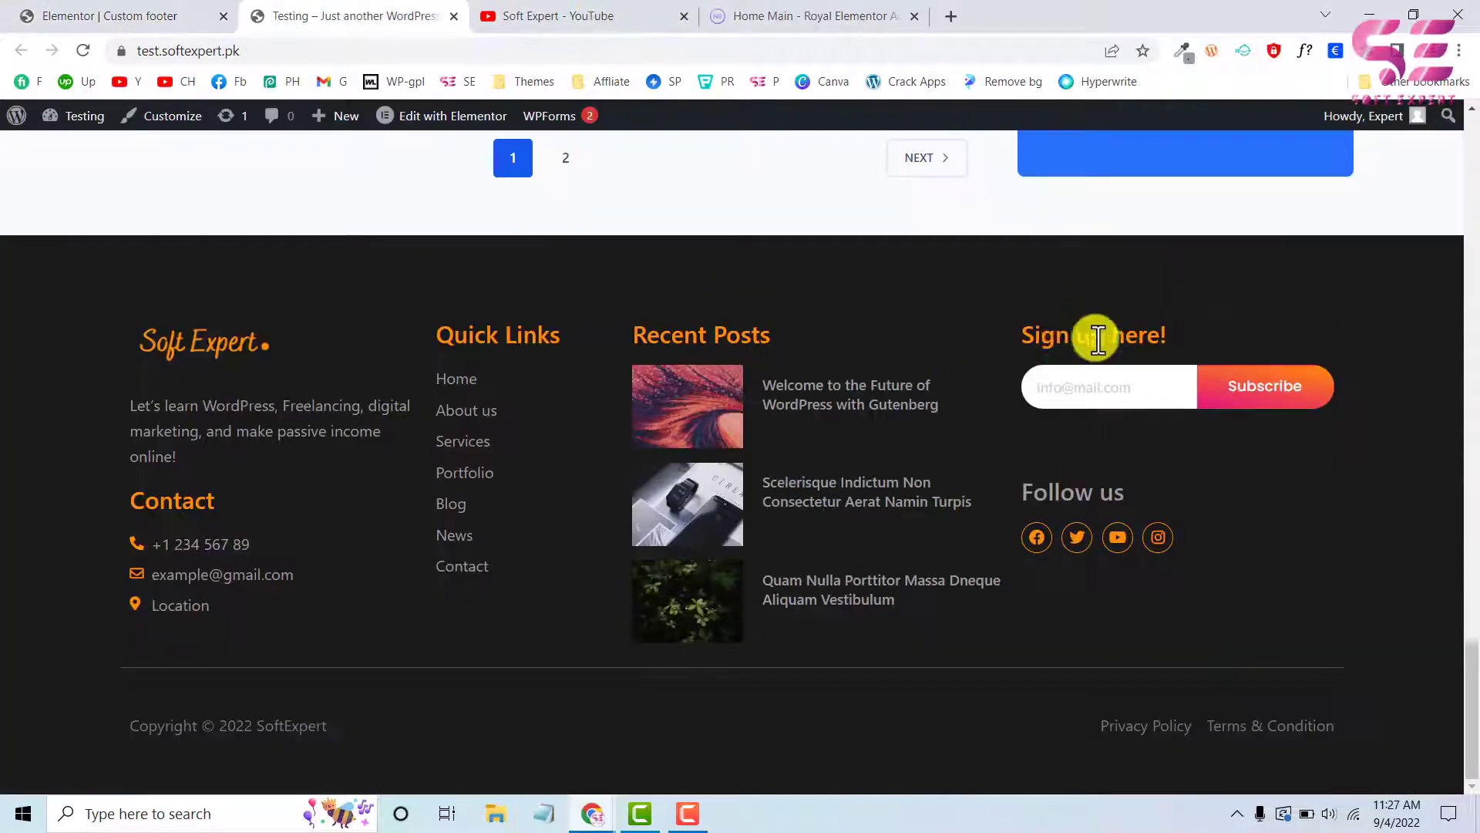
{"action": "left_click", "coordinate": [113, 8]}
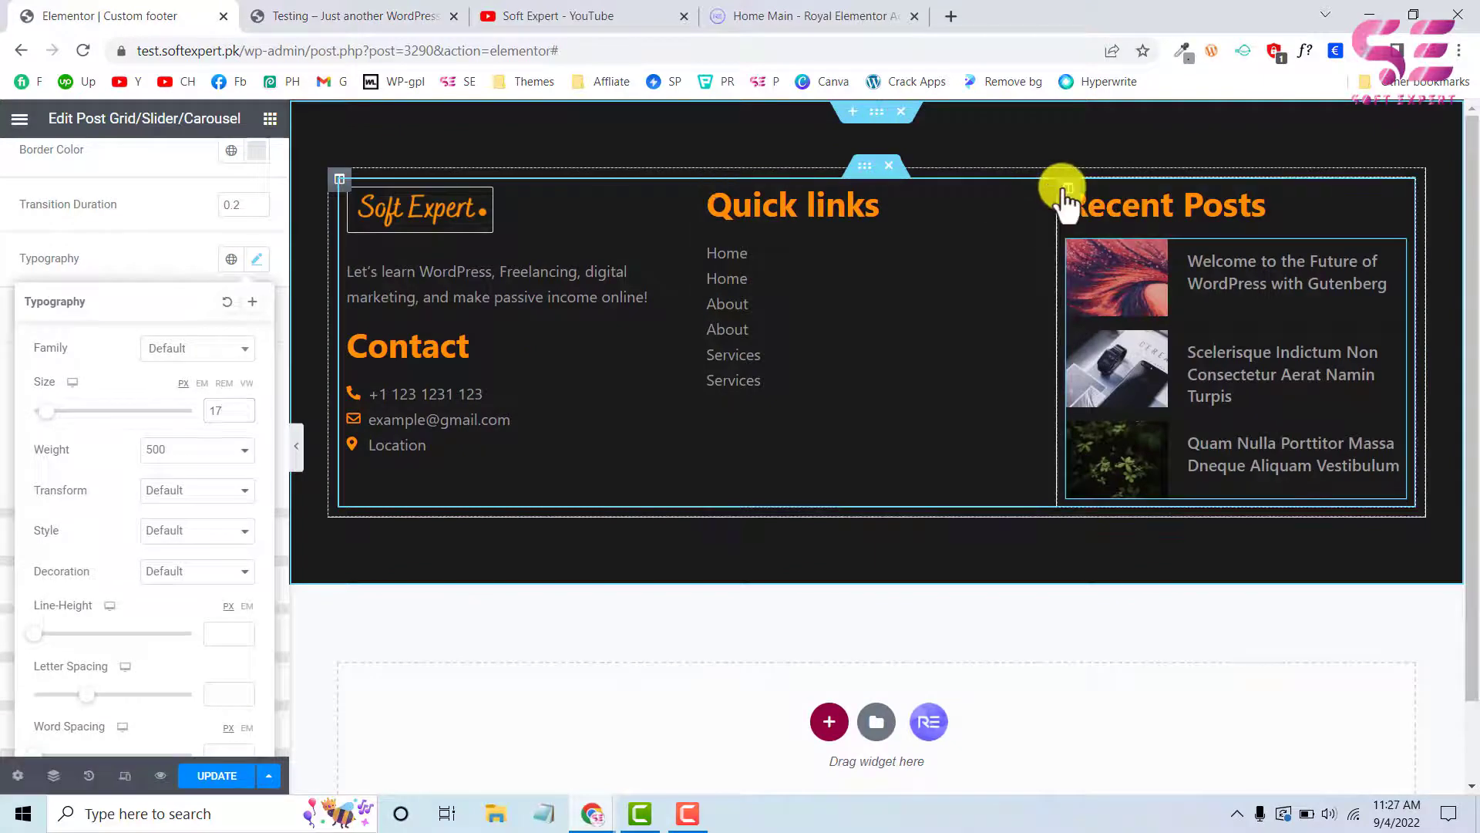
{"action": "right_click", "coordinate": [1066, 193]}
{"action": "left_click", "coordinate": [1099, 274]}
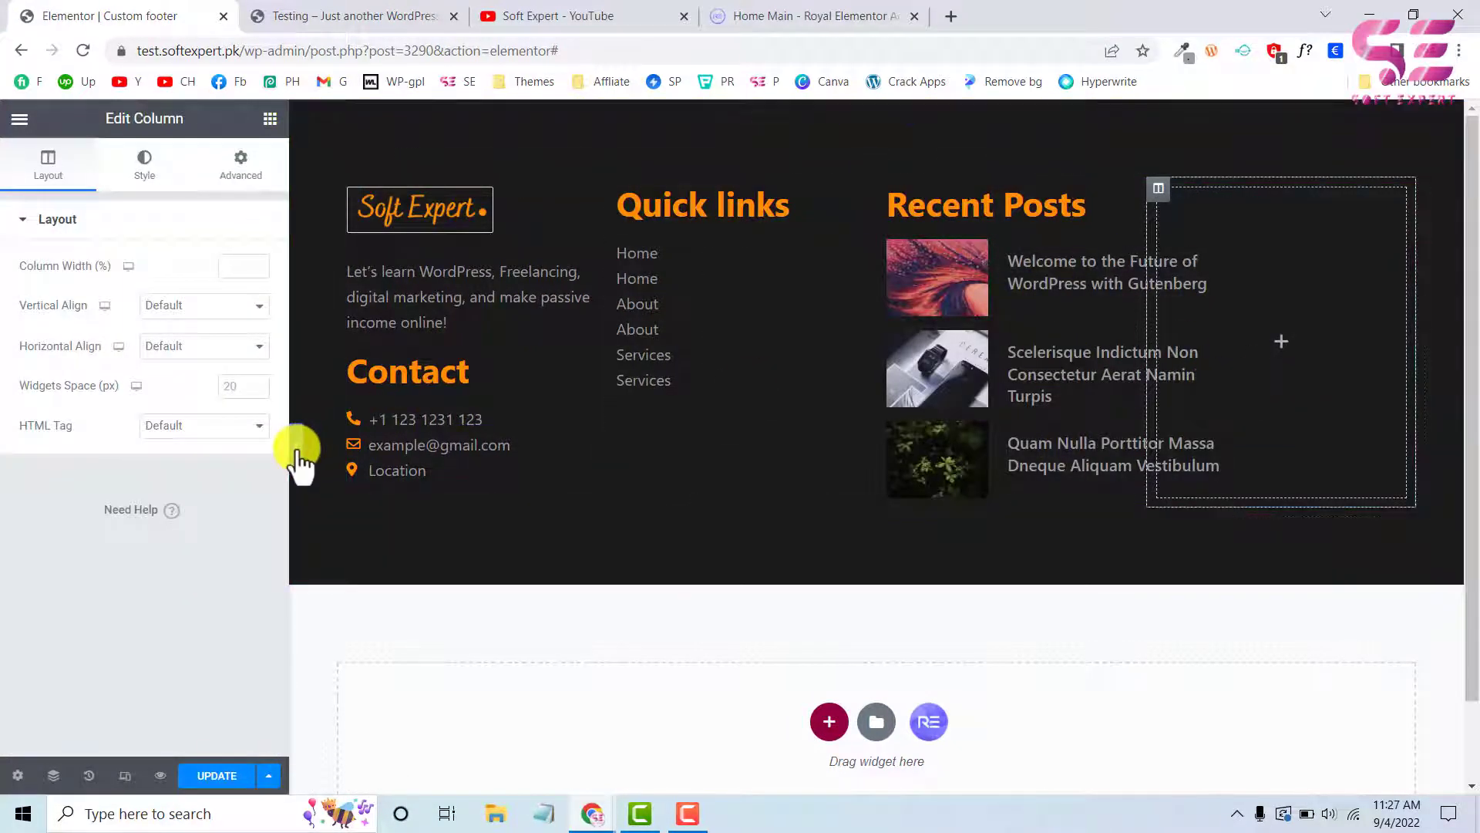
{"action": "left_click", "coordinate": [359, 15]}
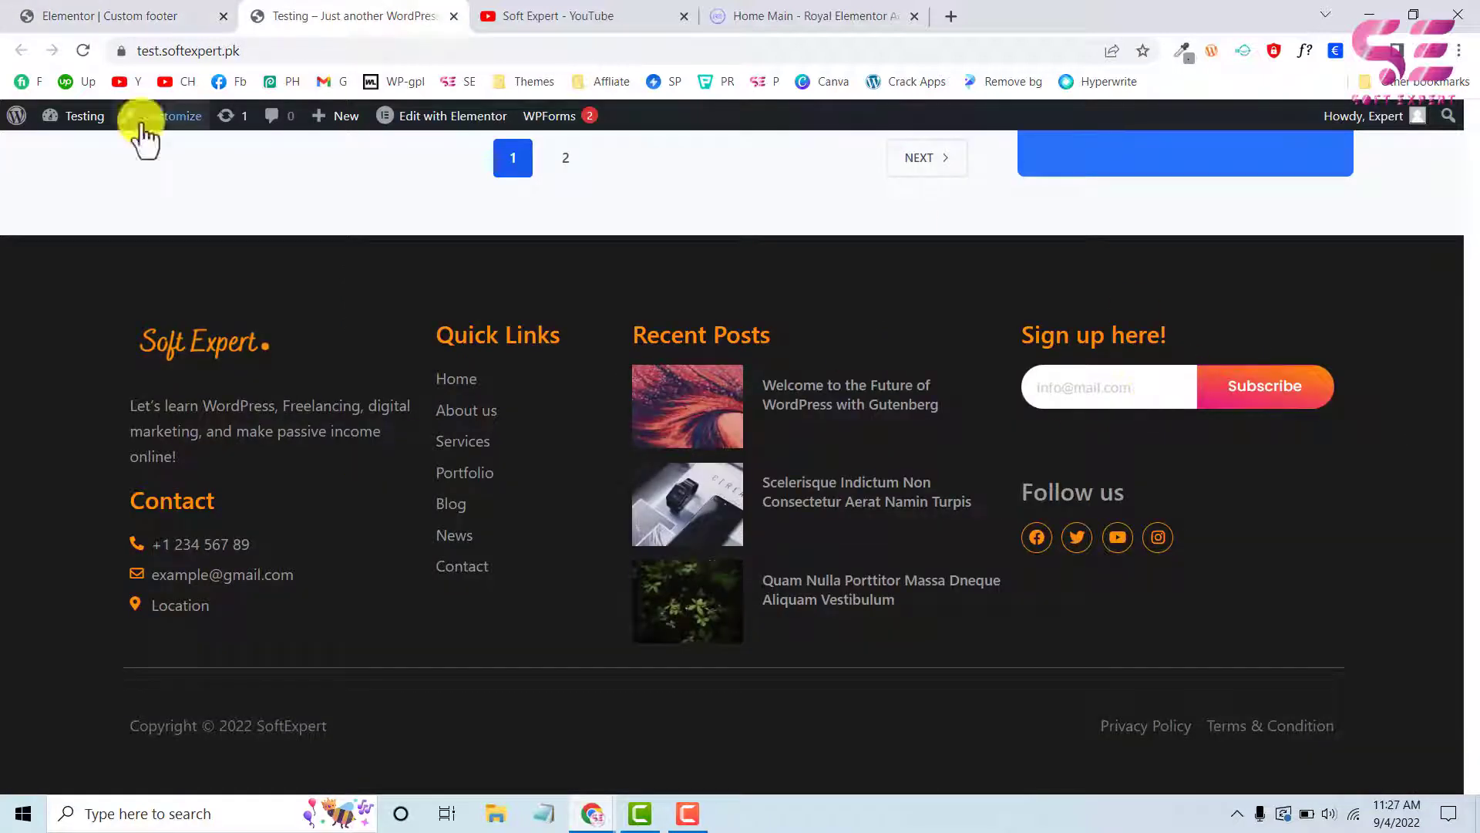
{"action": "left_click", "coordinate": [84, 15]}
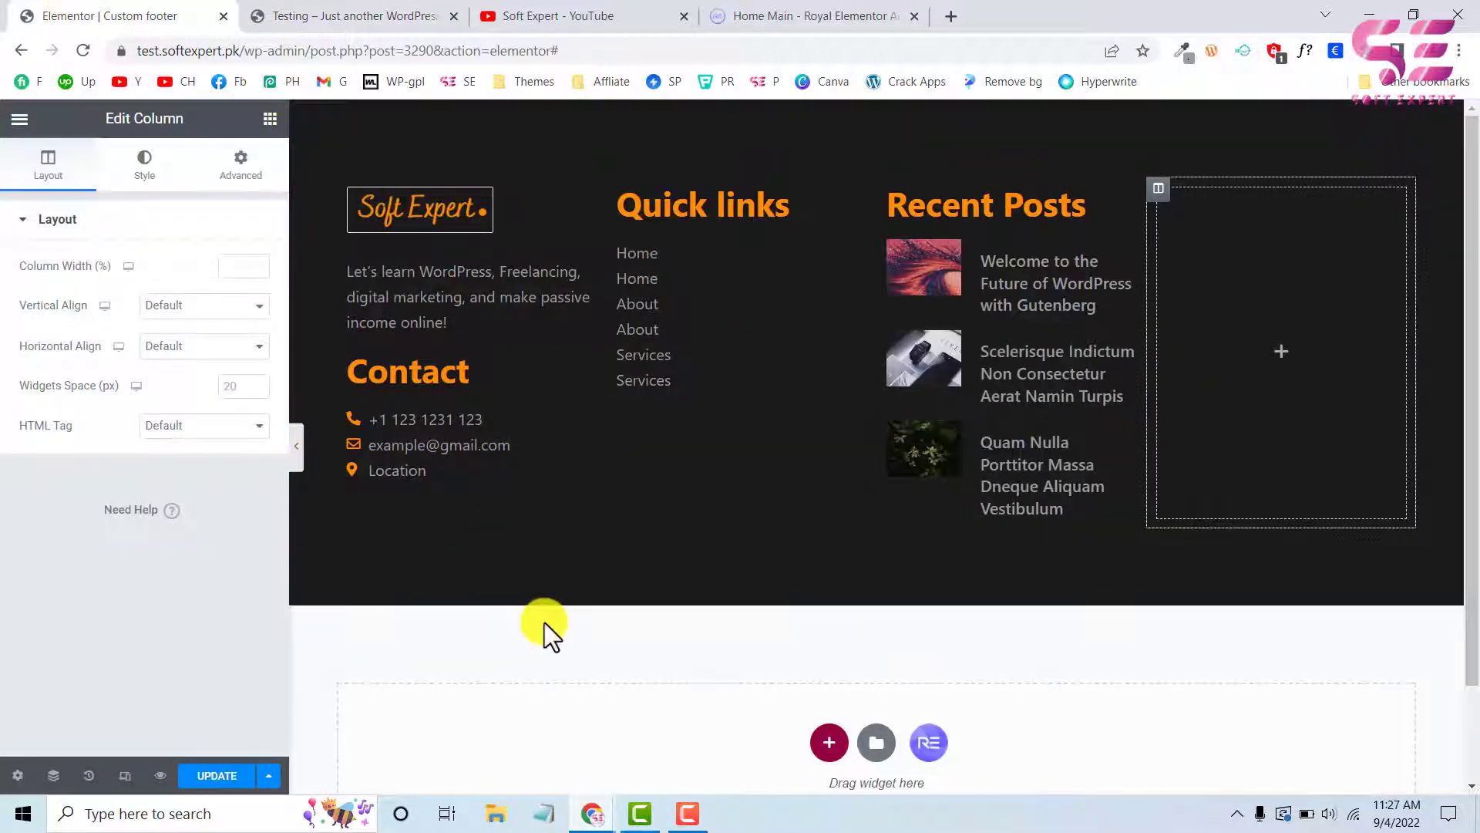
Open the Royal Addons block library from the empty section area below the footer
{"action": "scroll", "coordinate": [545, 622], "scroll_direction": "down", "scroll_amount": 1}
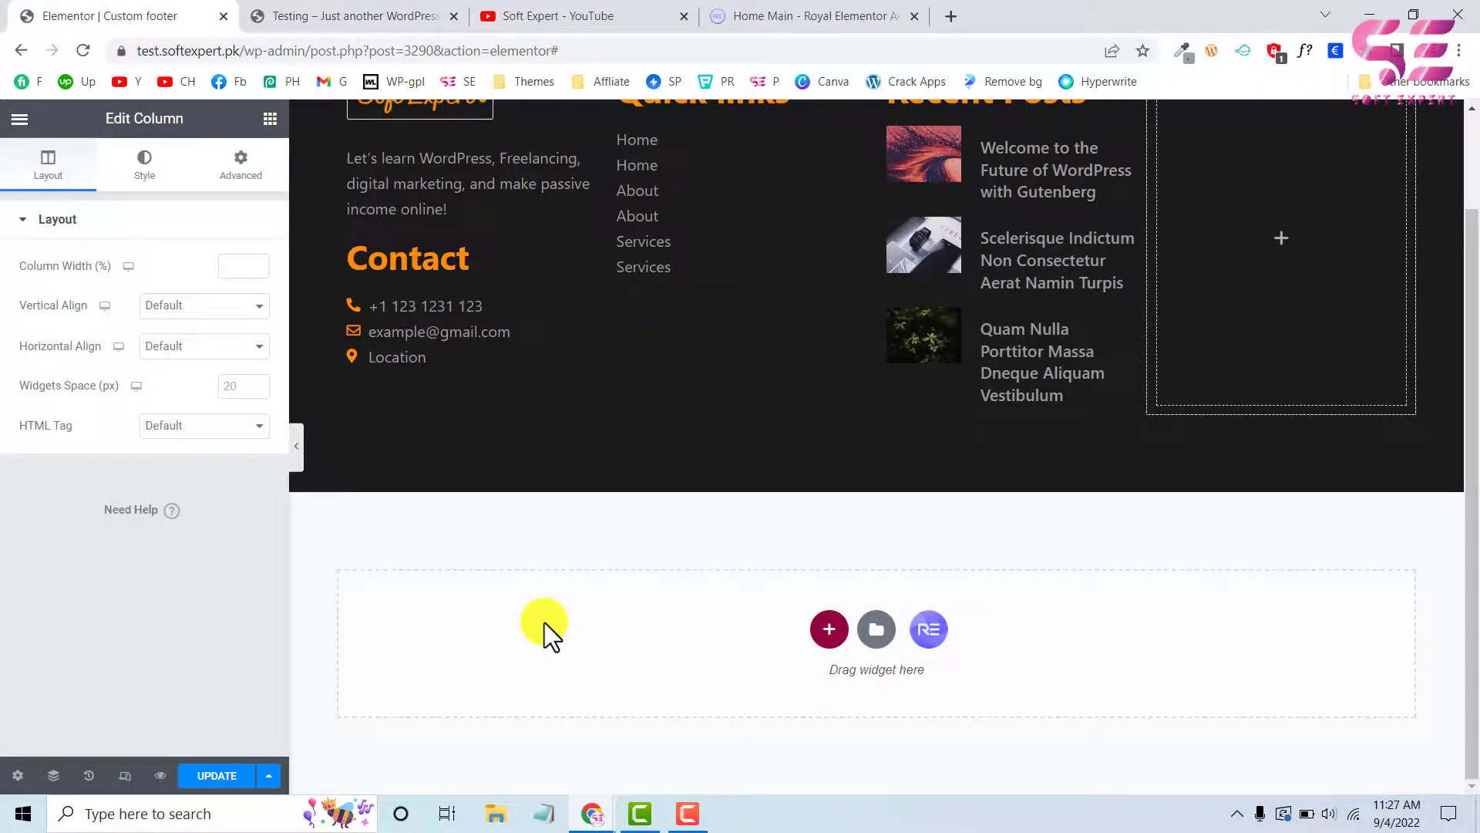
{"action": "left_click", "coordinate": [931, 629]}
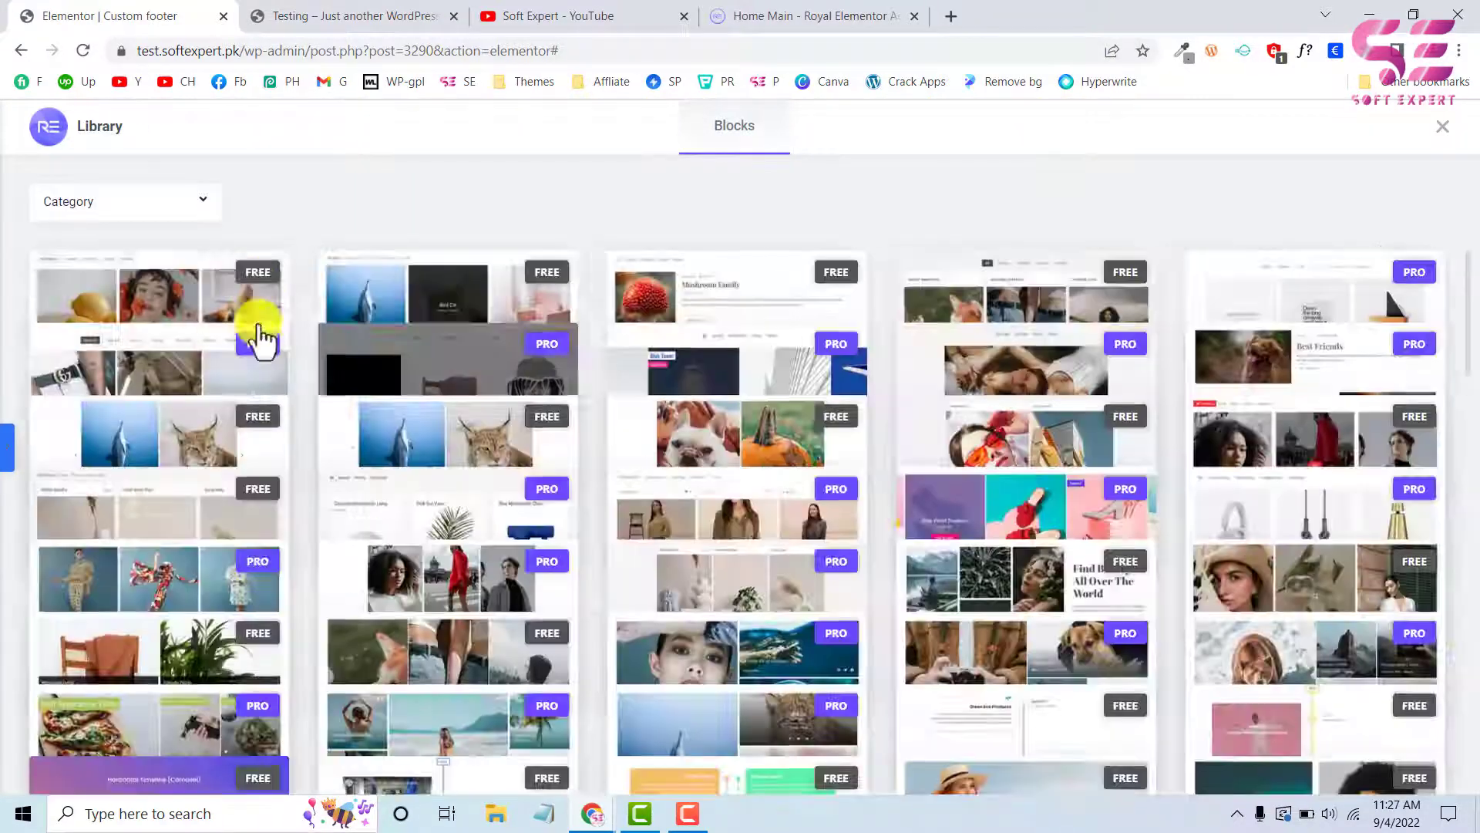
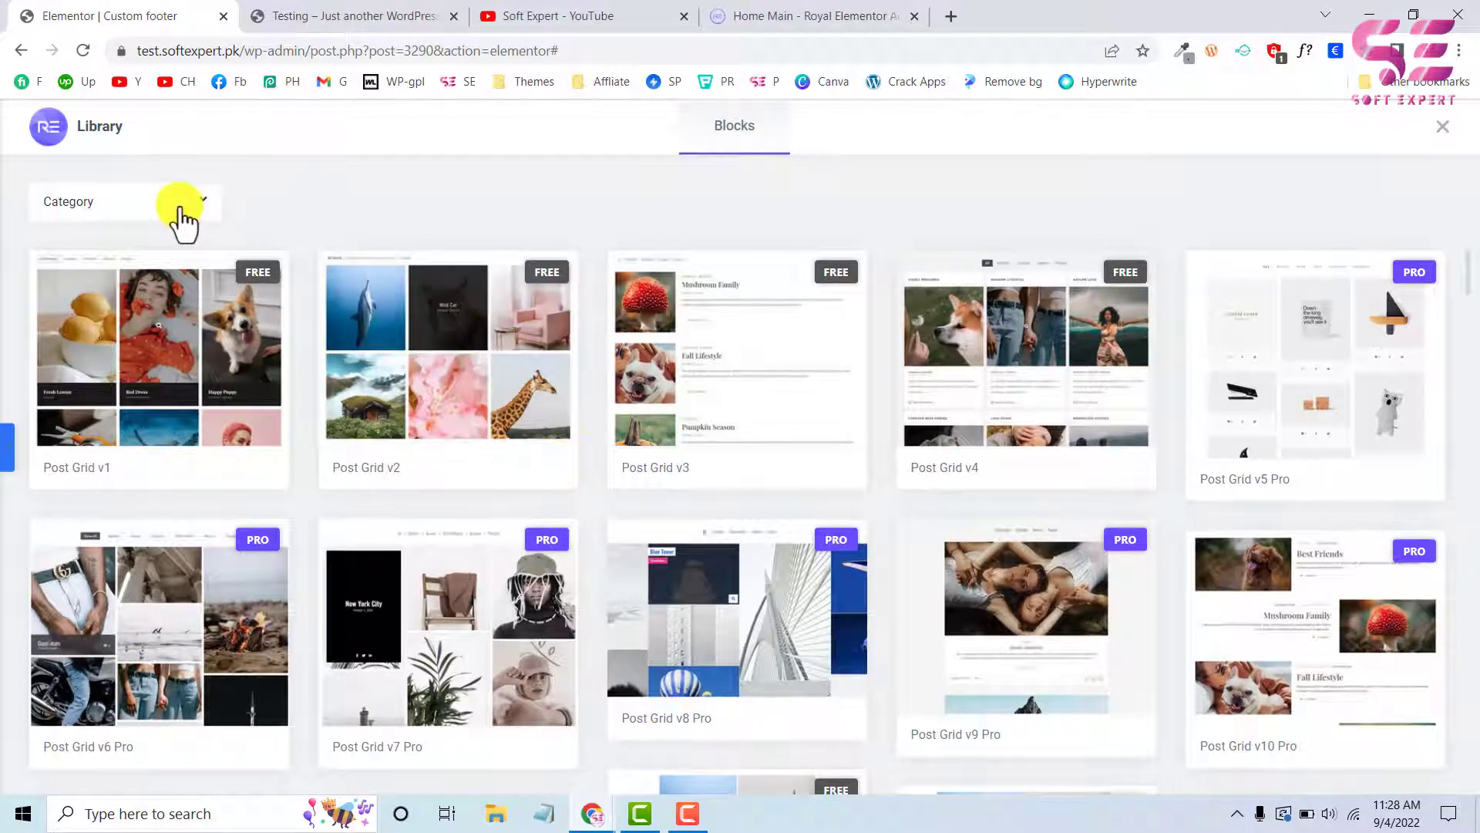
Filter the block library to the MailChimp category and insert the MailChimp v3 block
{"action": "left_click", "coordinate": [179, 207]}
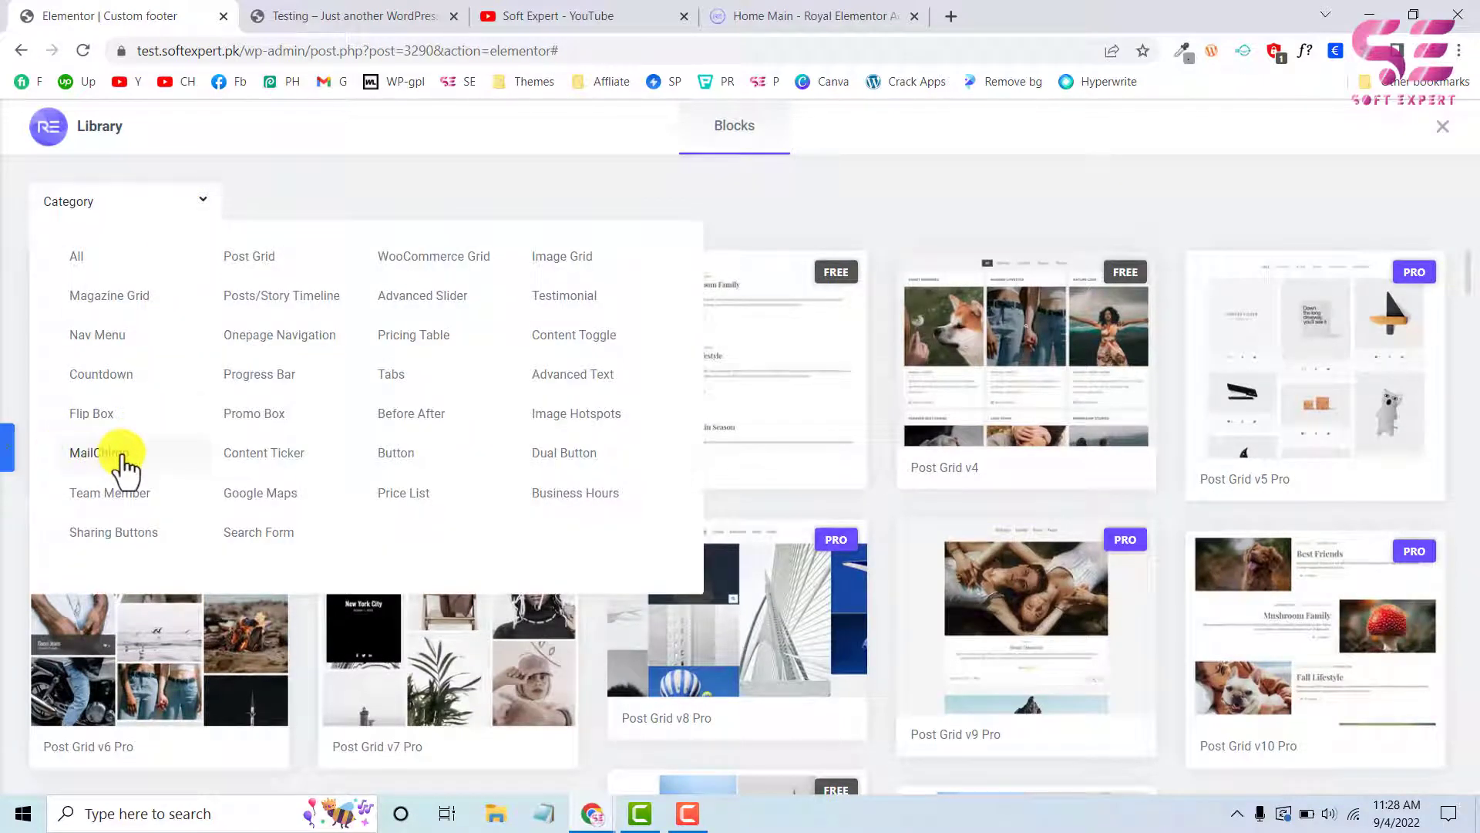
{"action": "left_click", "coordinate": [98, 452]}
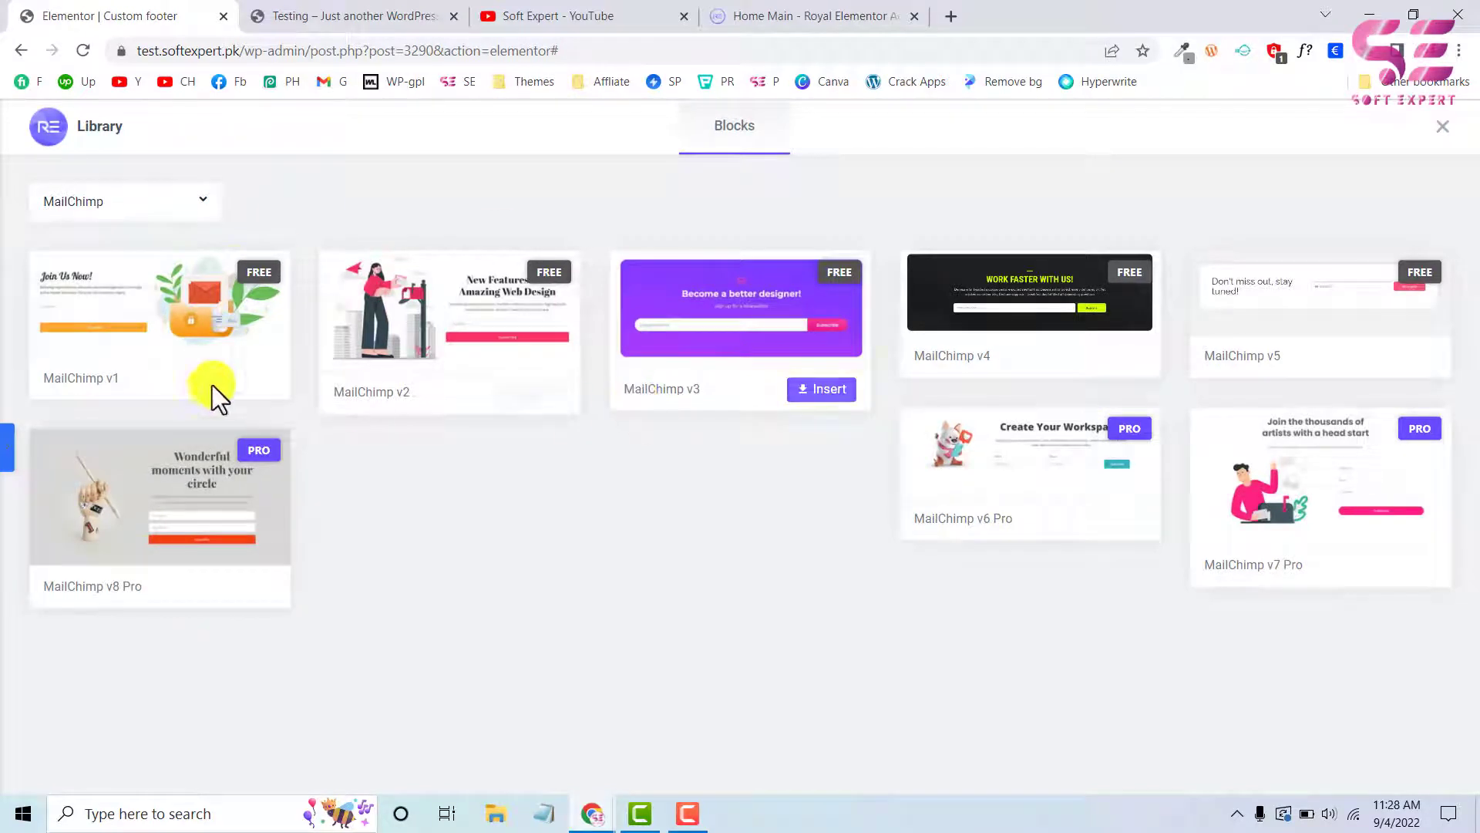
{"action": "mouse_move", "coordinate": [632, 360]}
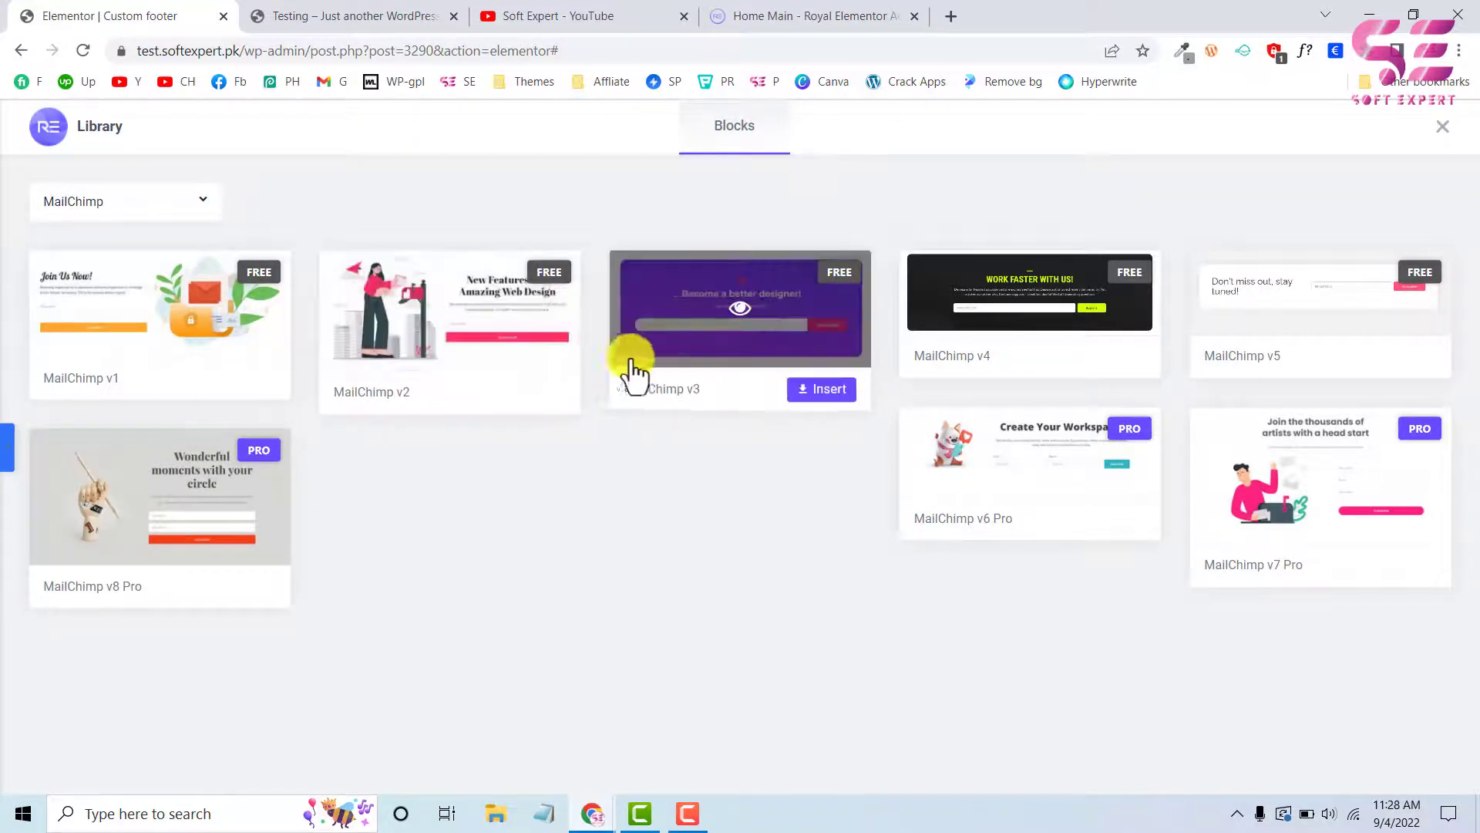
{"action": "left_click", "coordinate": [829, 395]}
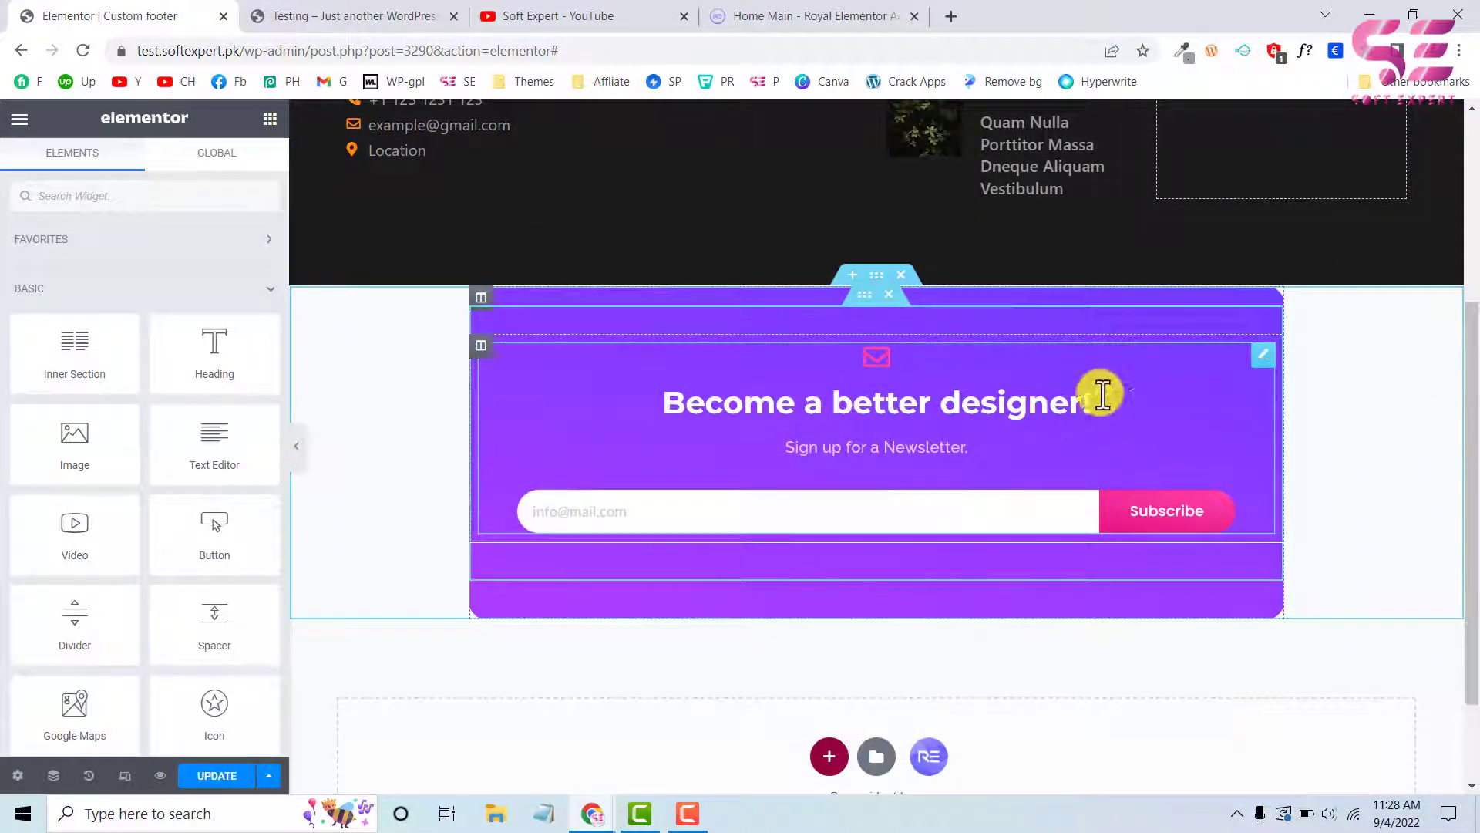
Turn off the form header in the inserted Mailchimp form's general content settings
{"action": "left_click", "coordinate": [1265, 363]}
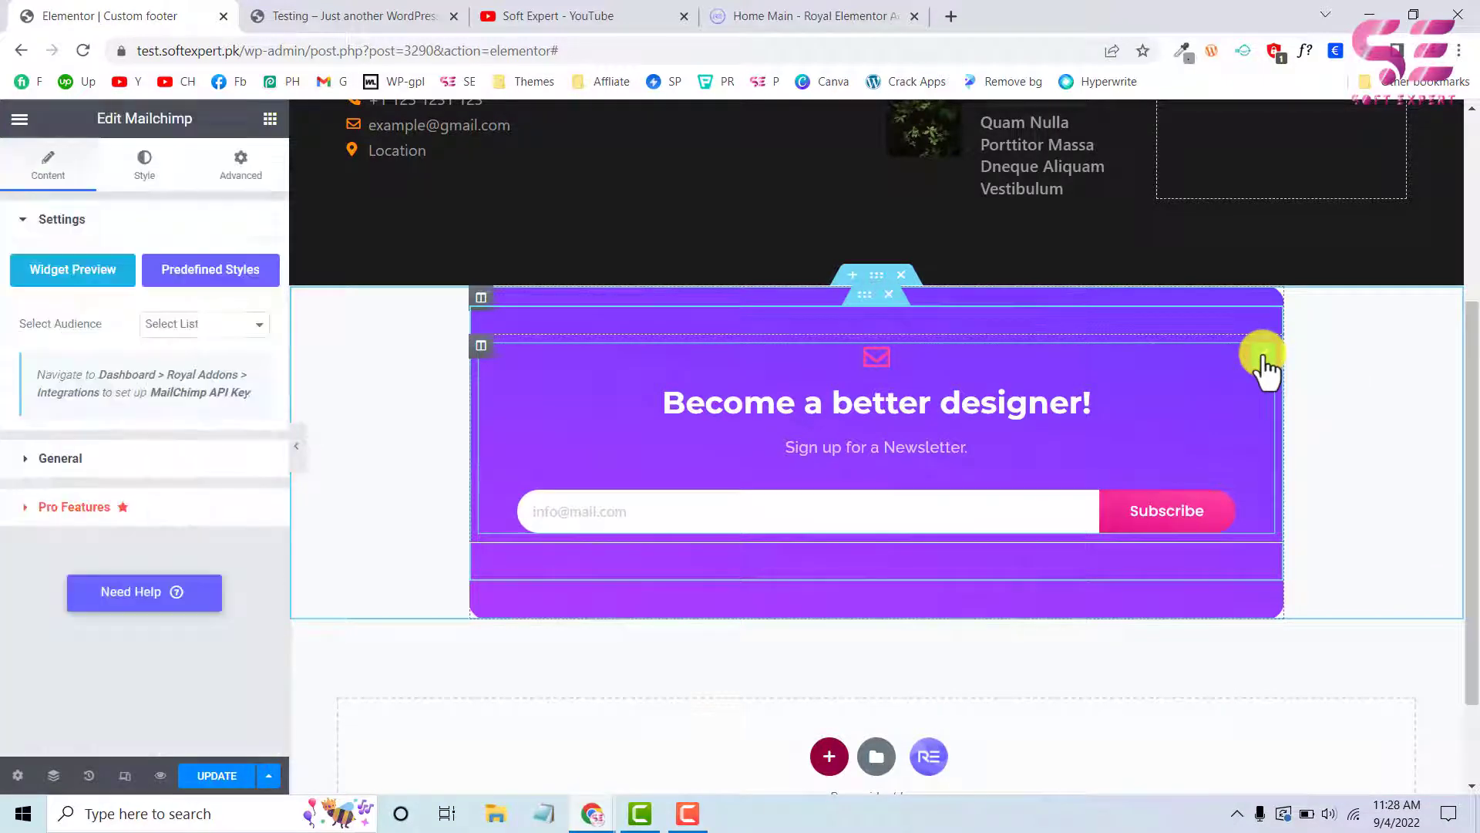
{"action": "left_click", "coordinate": [158, 167]}
{"action": "left_click", "coordinate": [51, 171]}
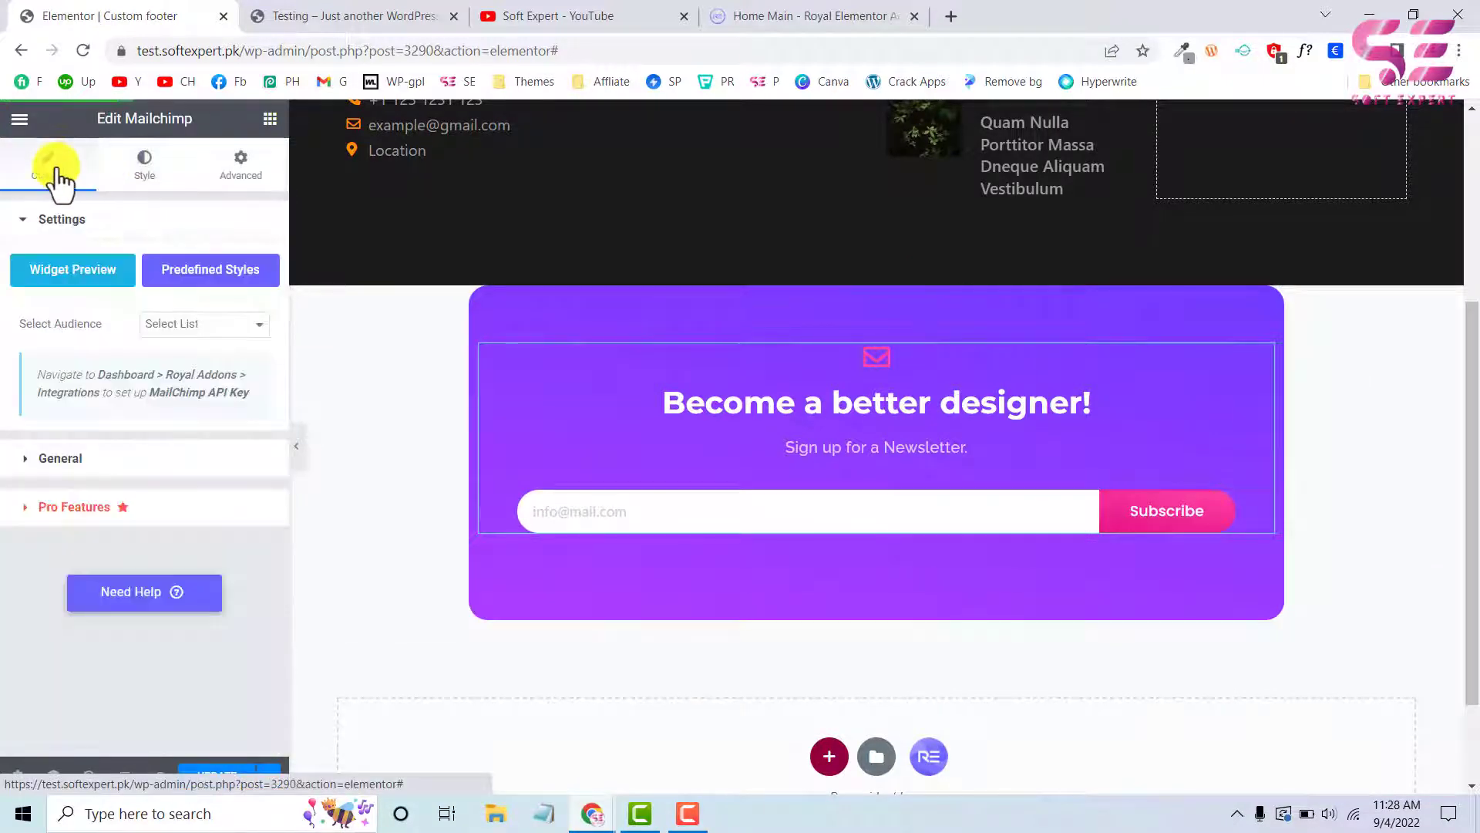
{"action": "left_click", "coordinate": [30, 463]}
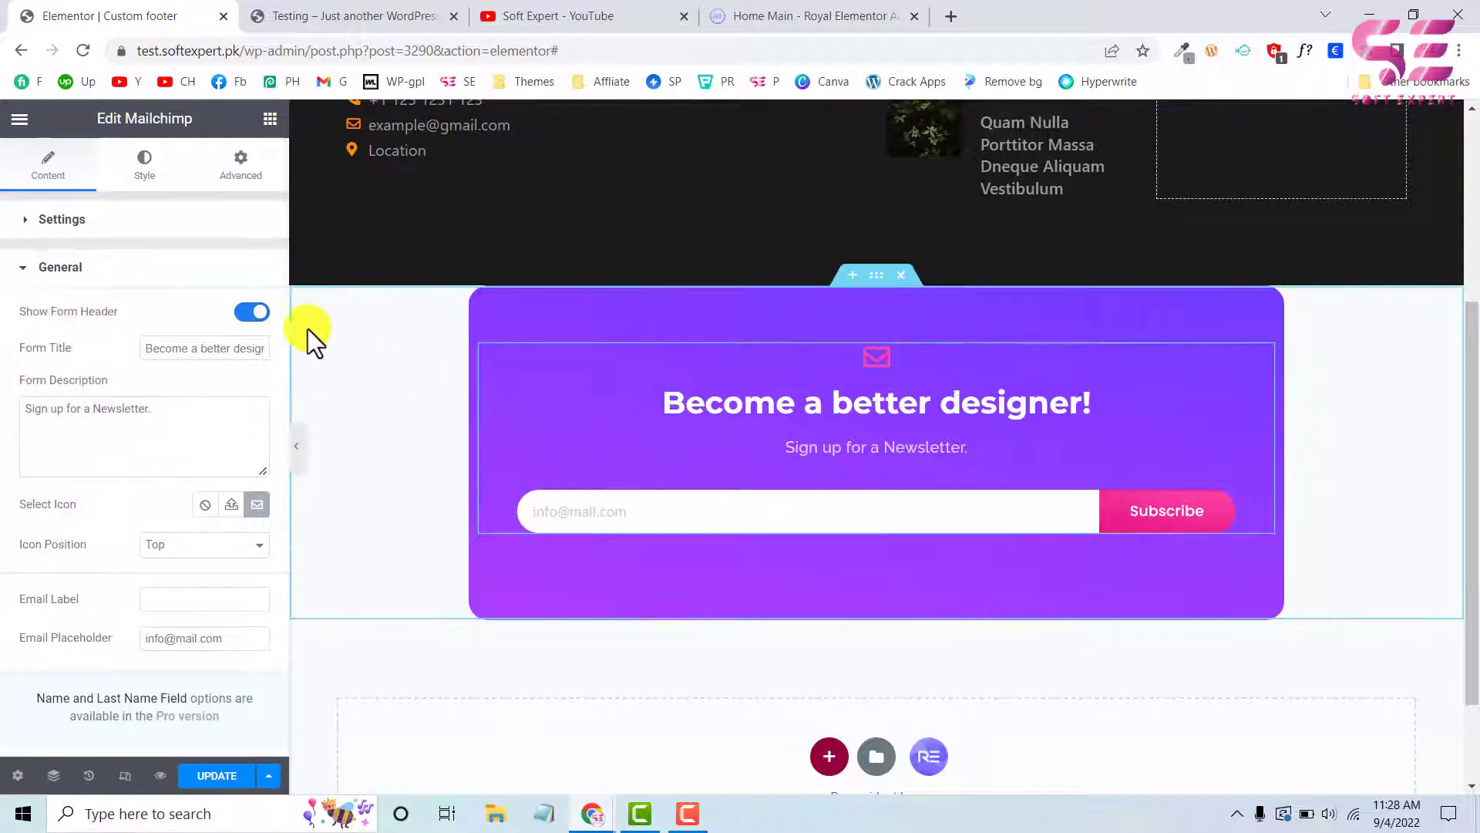
{"action": "left_click", "coordinate": [253, 311]}
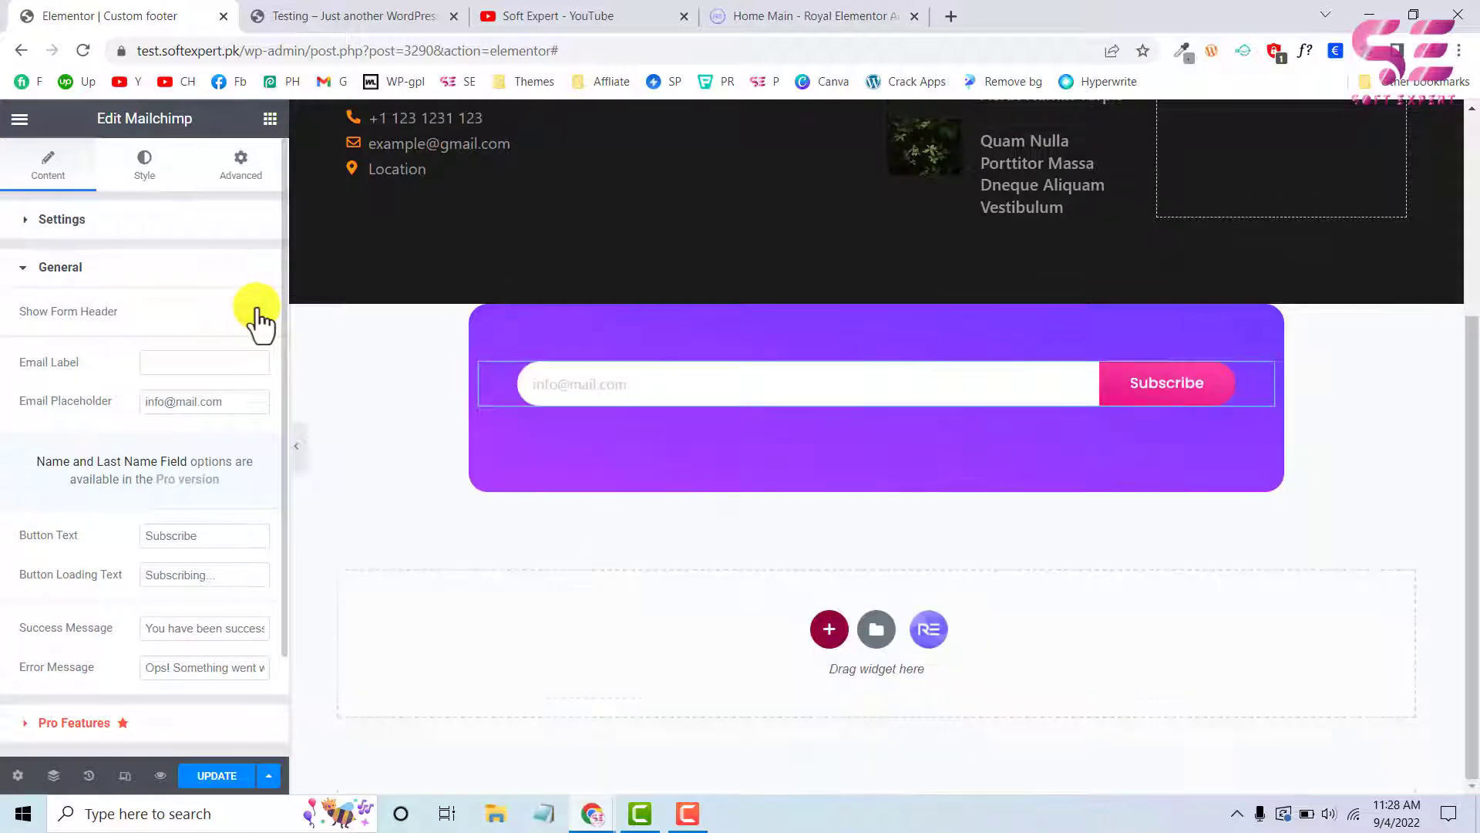
Copy the Mailchimp form from the purple block into the footer's empty fourth column
{"action": "right_click", "coordinate": [569, 375]}
{"action": "left_click", "coordinate": [584, 457]}
{"action": "scroll", "coordinate": [1133, 362], "scroll_direction": "up", "scroll_amount": 2}
{"action": "right_click", "coordinate": [1209, 167]}
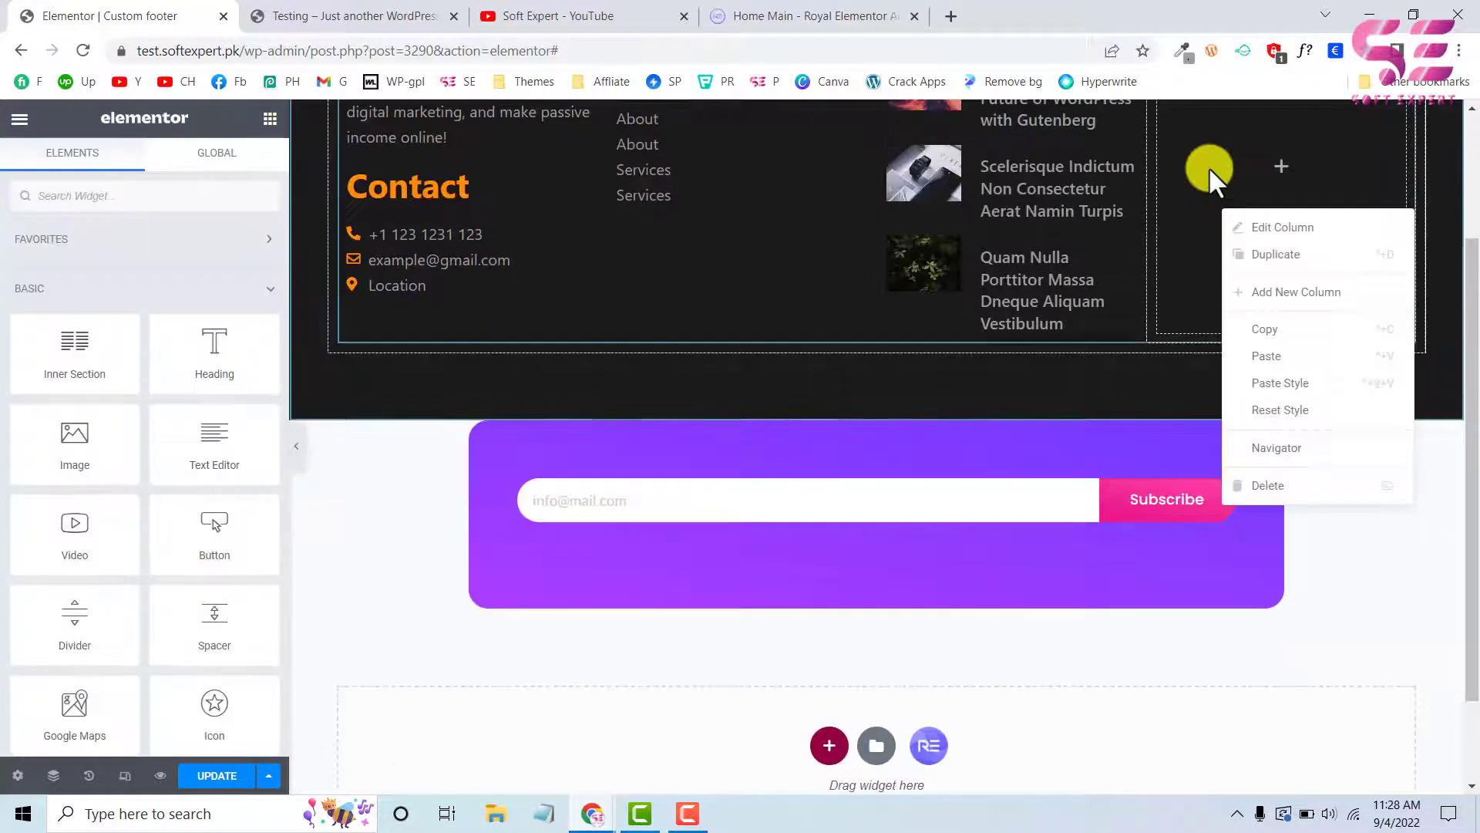
{"action": "left_click", "coordinate": [1242, 317]}
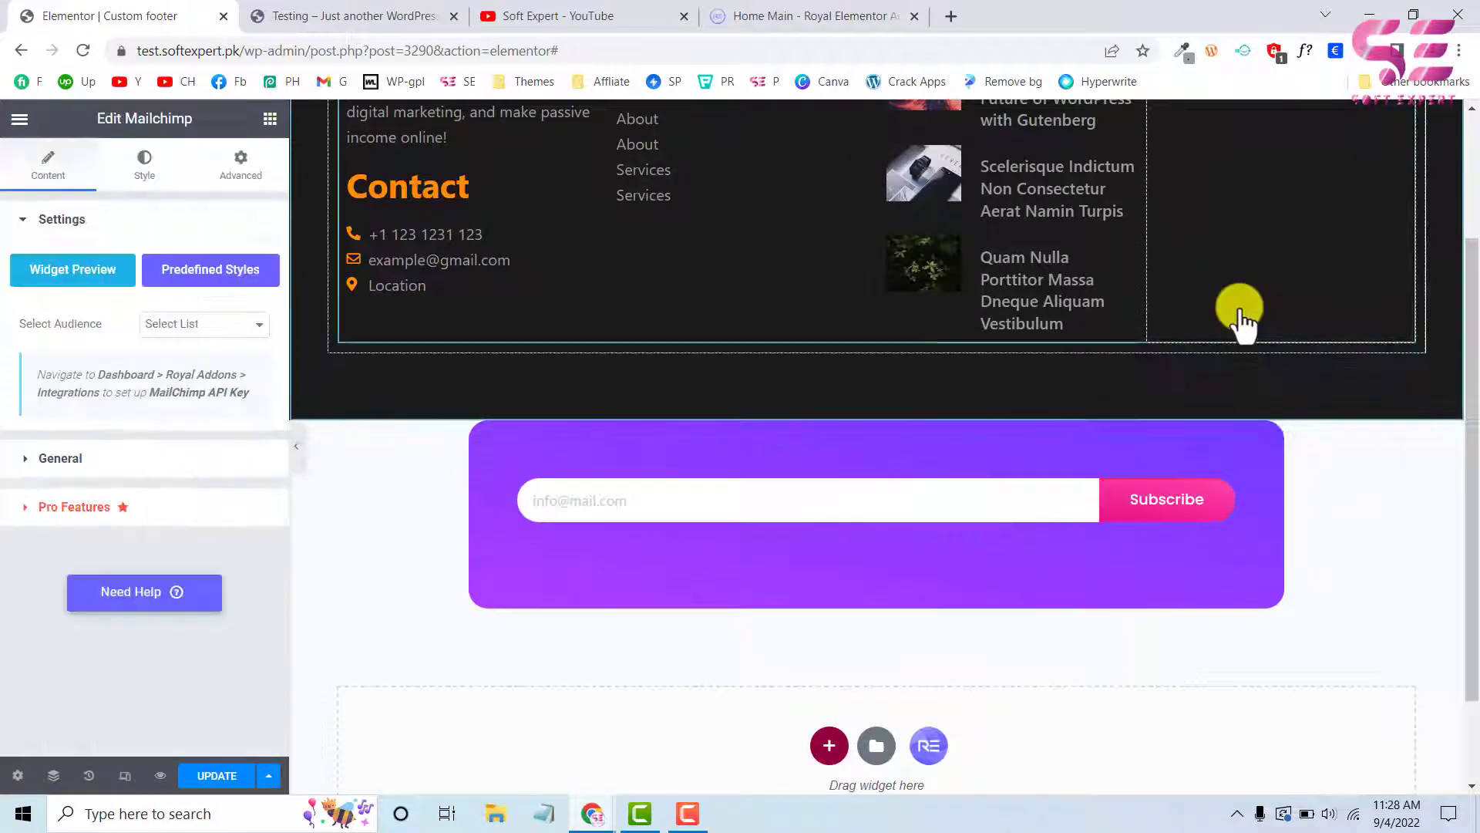
Delete the purple MailChimp block section below the footer
{"action": "scroll", "coordinate": [1224, 230], "scroll_direction": "down", "scroll_amount": 3}
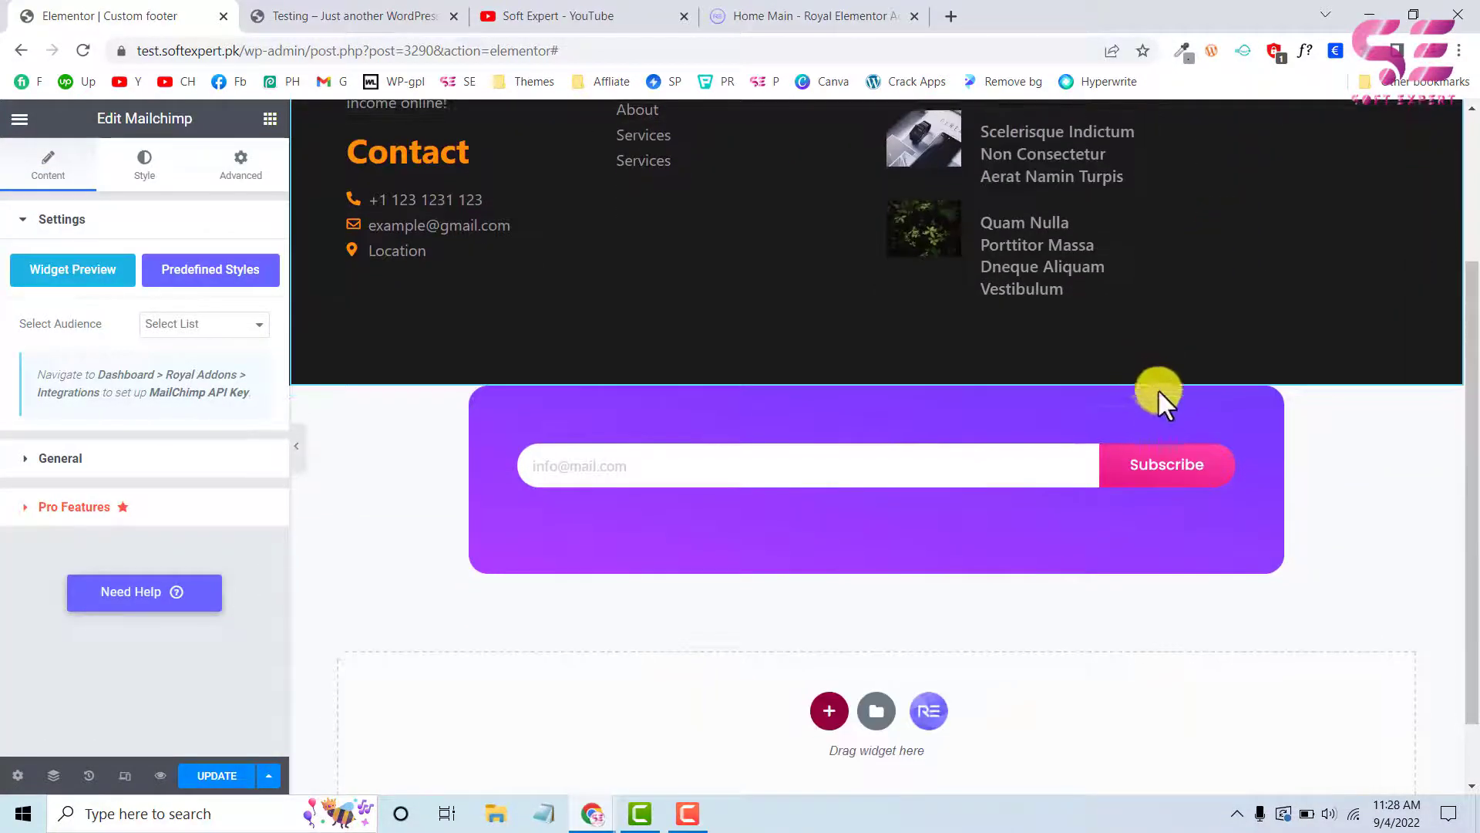
{"action": "left_click", "coordinate": [901, 376]}
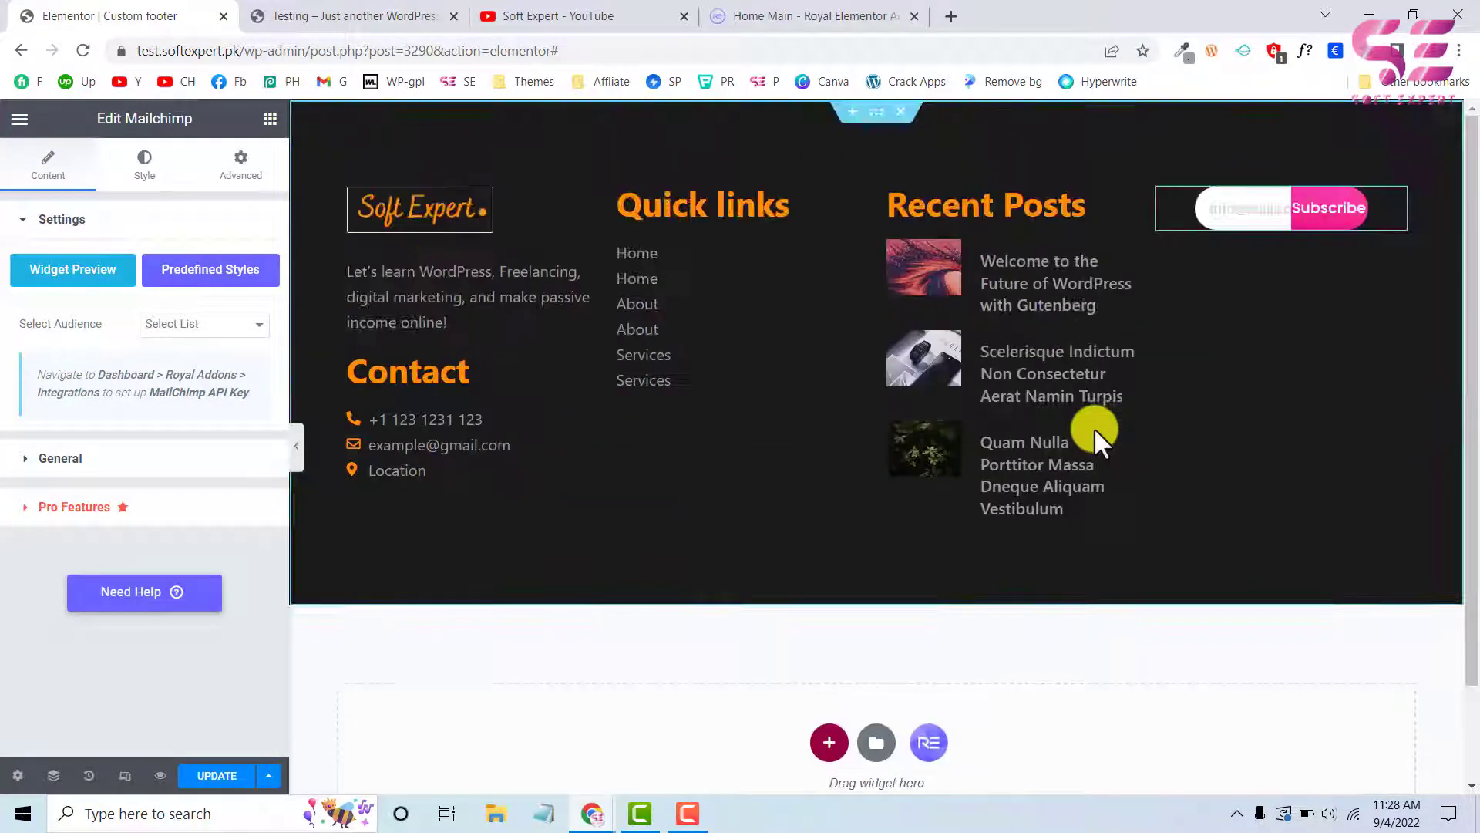
{"action": "scroll", "coordinate": [1094, 427], "scroll_direction": "up", "scroll_amount": 2}
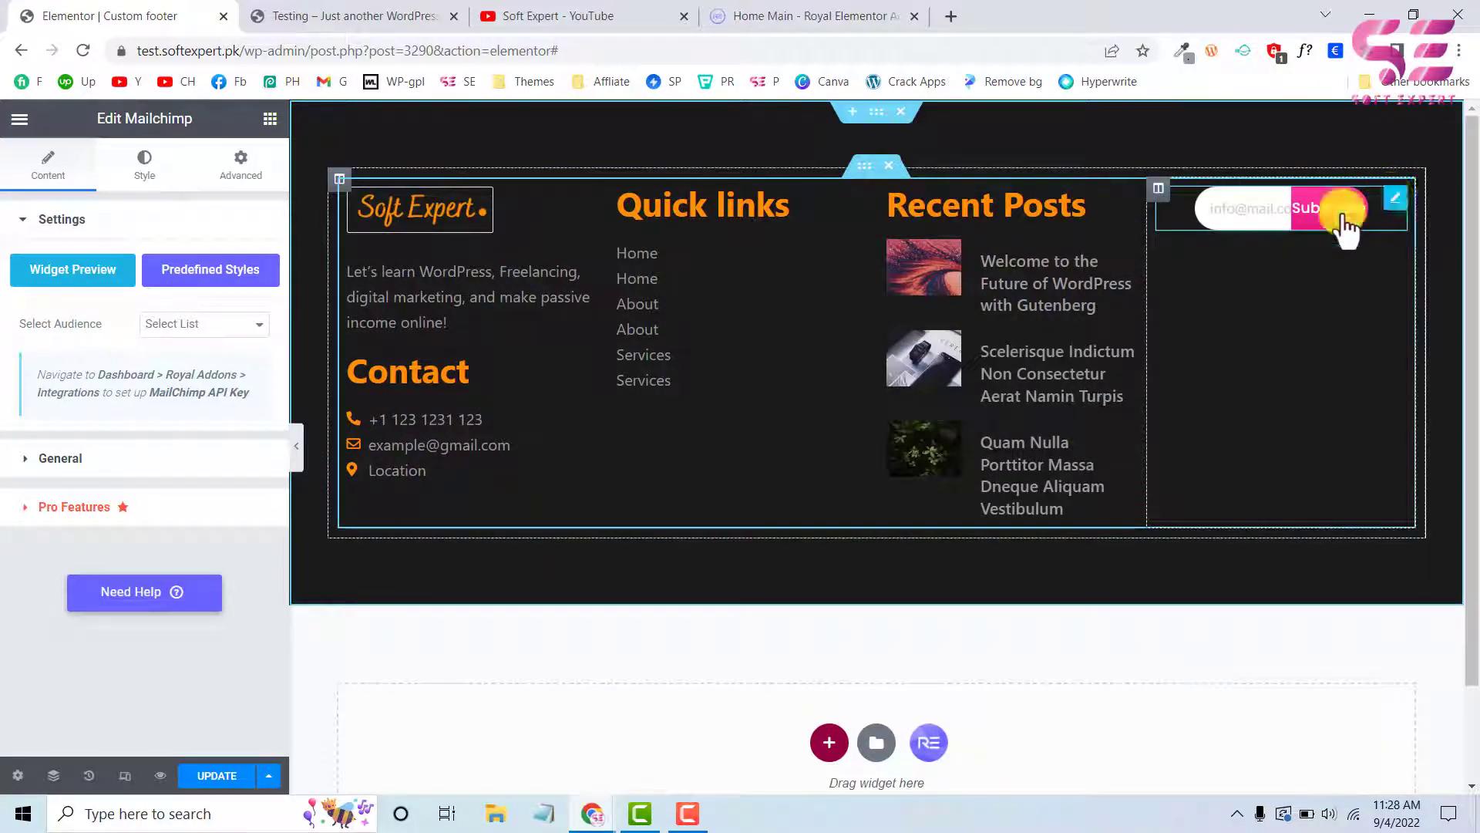
Set the second gradient color of the Subscribe button's normal background to the orange global color #FE8E04
{"action": "left_click", "coordinate": [138, 166]}
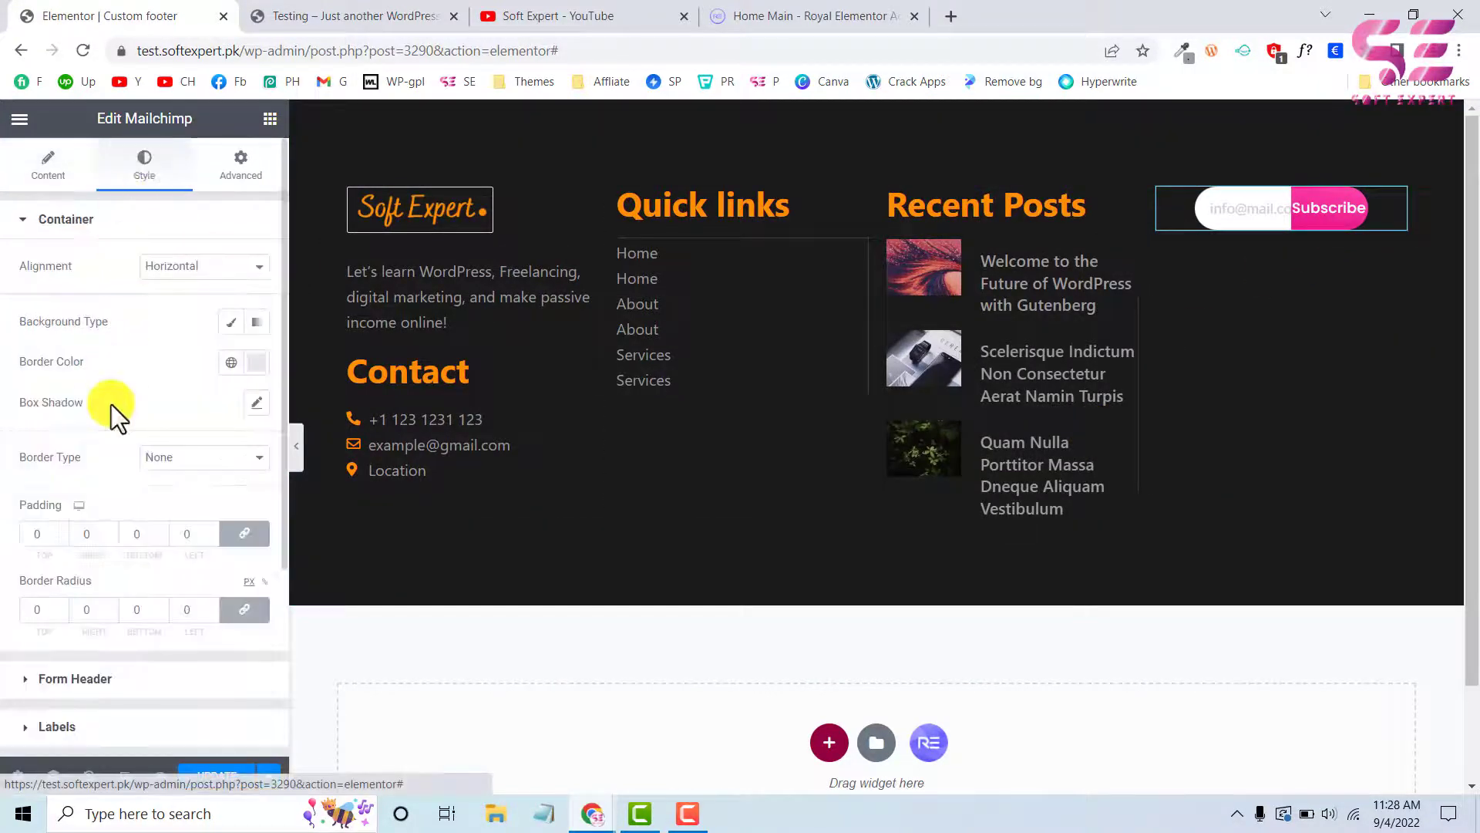
{"action": "scroll", "coordinate": [111, 404], "scroll_direction": "down", "scroll_amount": 3}
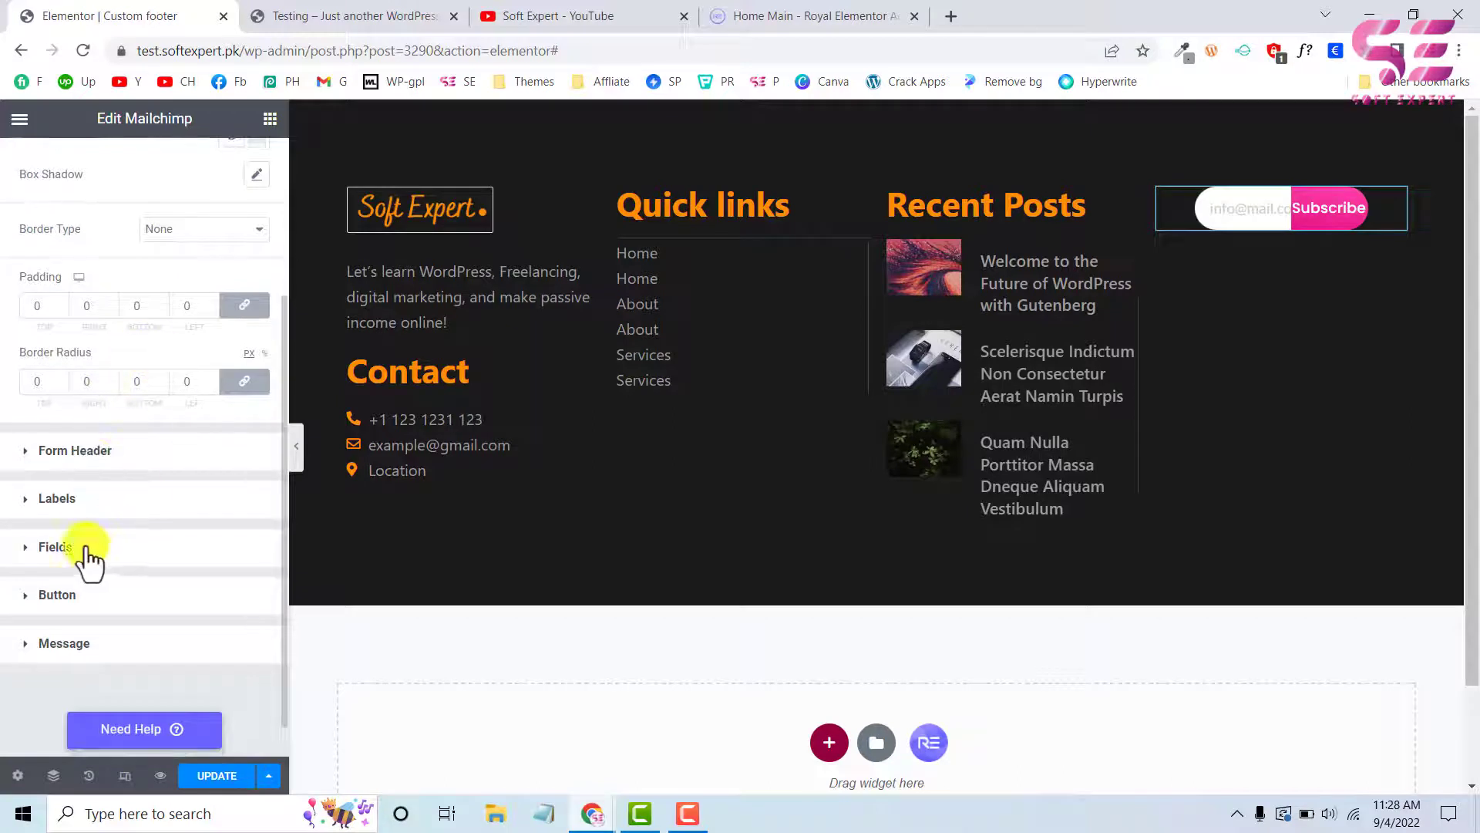
{"action": "left_click", "coordinate": [31, 595]}
{"action": "scroll", "coordinate": [196, 487], "scroll_direction": "down", "scroll_amount": 5}
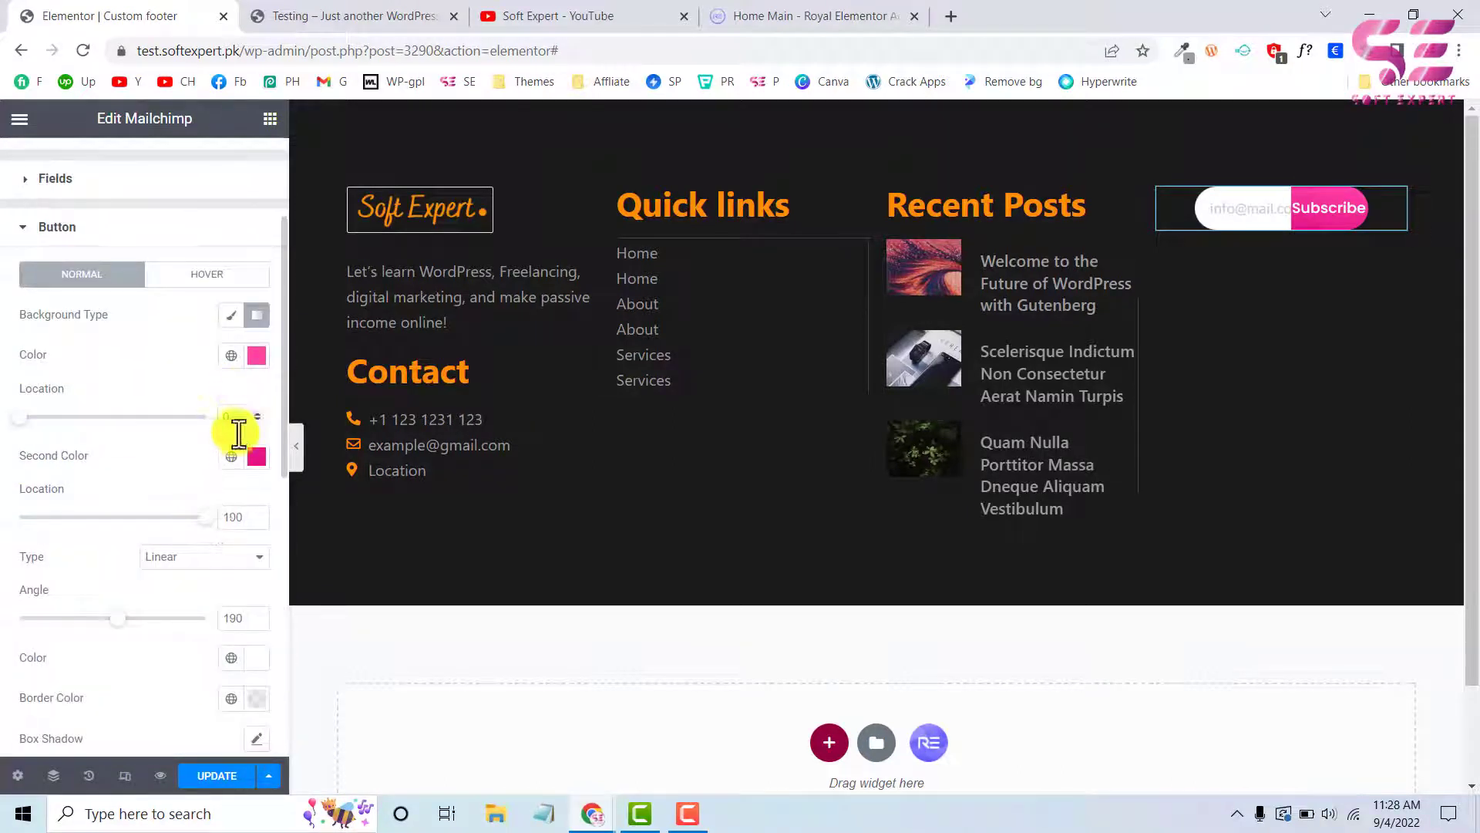
{"action": "left_click", "coordinate": [232, 456]}
{"action": "scroll", "coordinate": [123, 571], "scroll_direction": "down", "scroll_amount": 2}
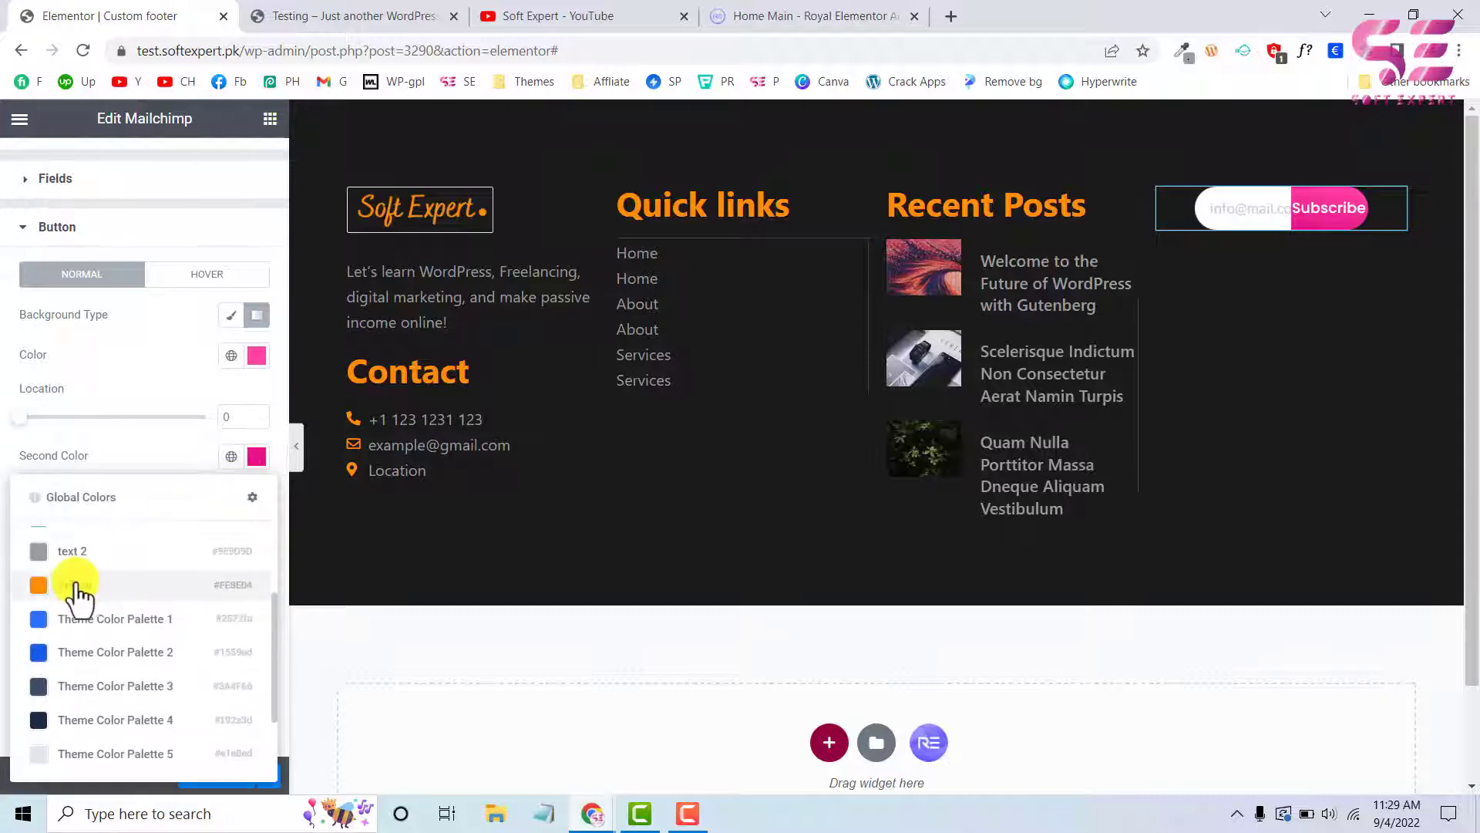
{"action": "left_click", "coordinate": [74, 587]}
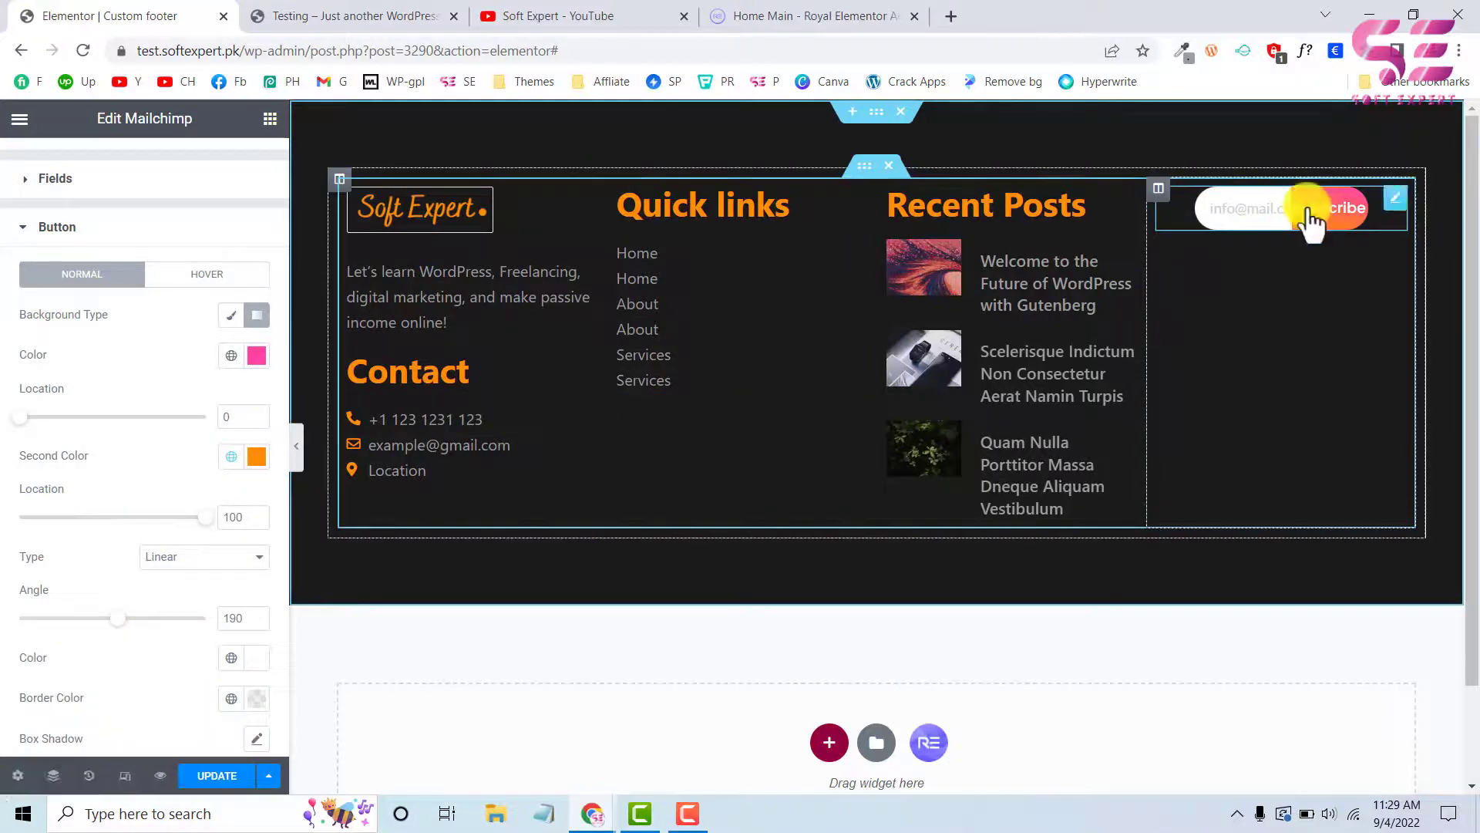
Switch the Subscribe button's background type to classic and apply the orange global color listed after text 2
{"action": "left_click", "coordinate": [233, 316]}
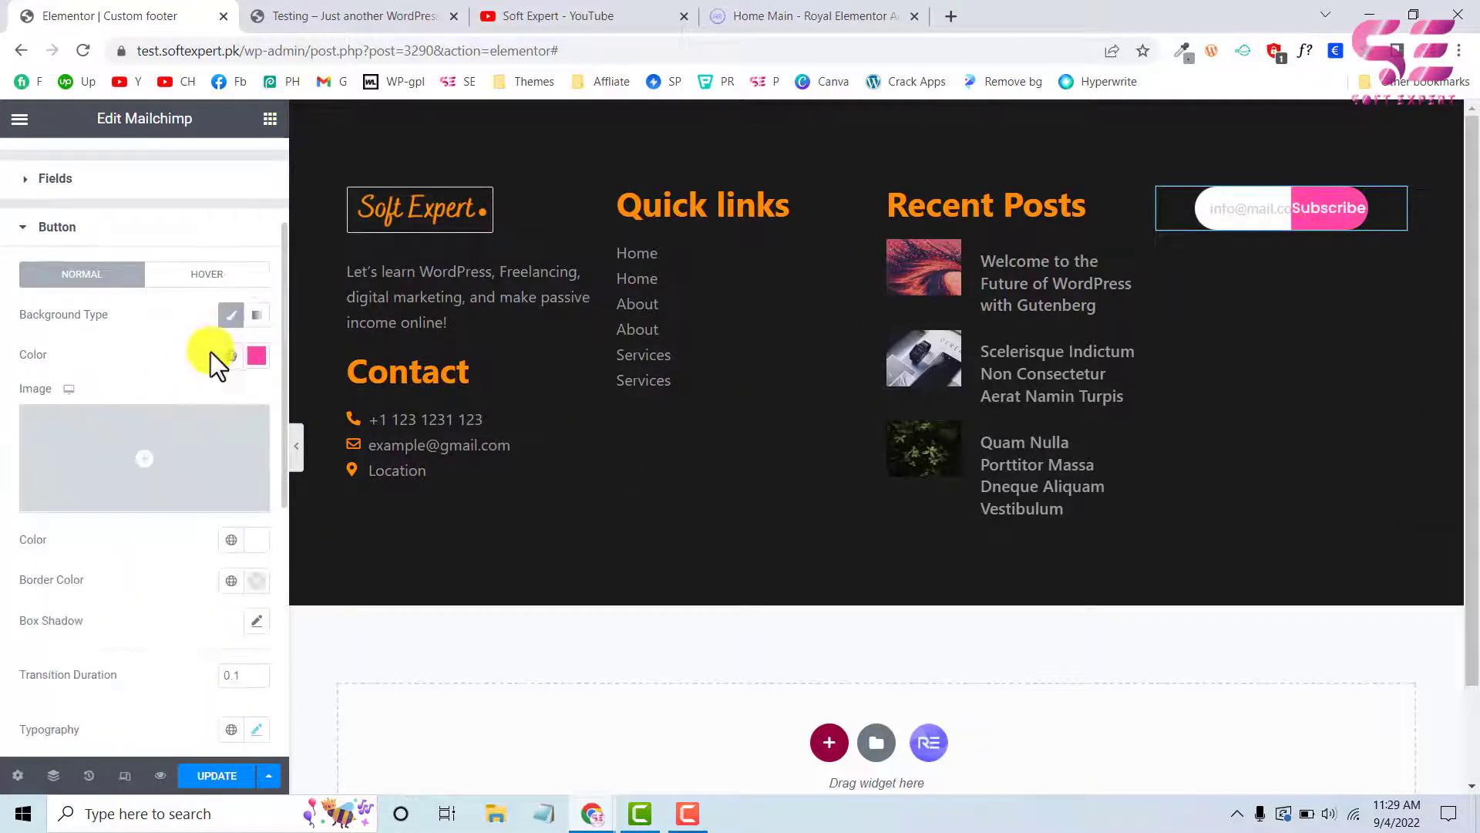
{"action": "left_click", "coordinate": [232, 357]}
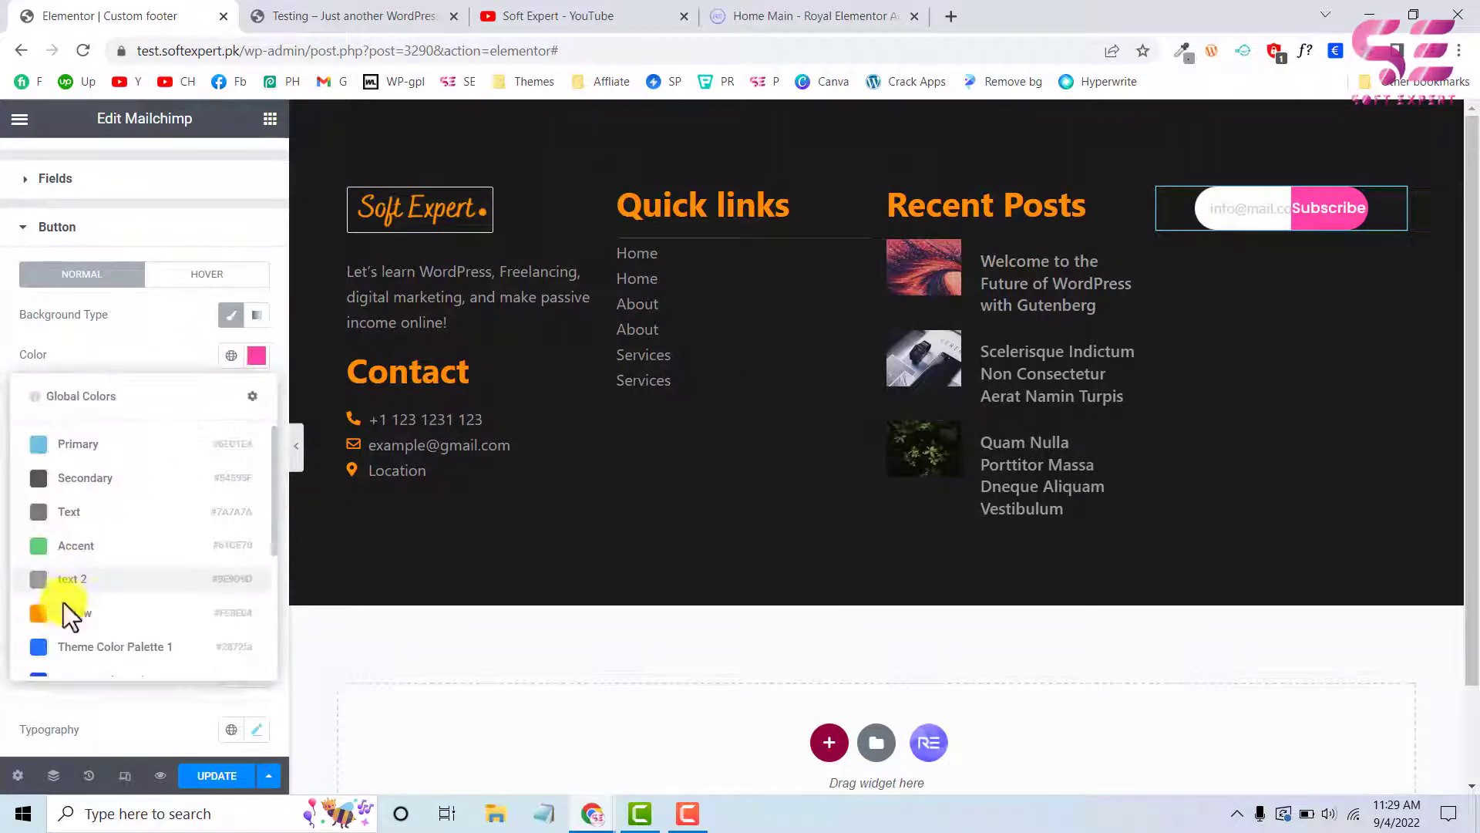
{"action": "left_click", "coordinate": [63, 607]}
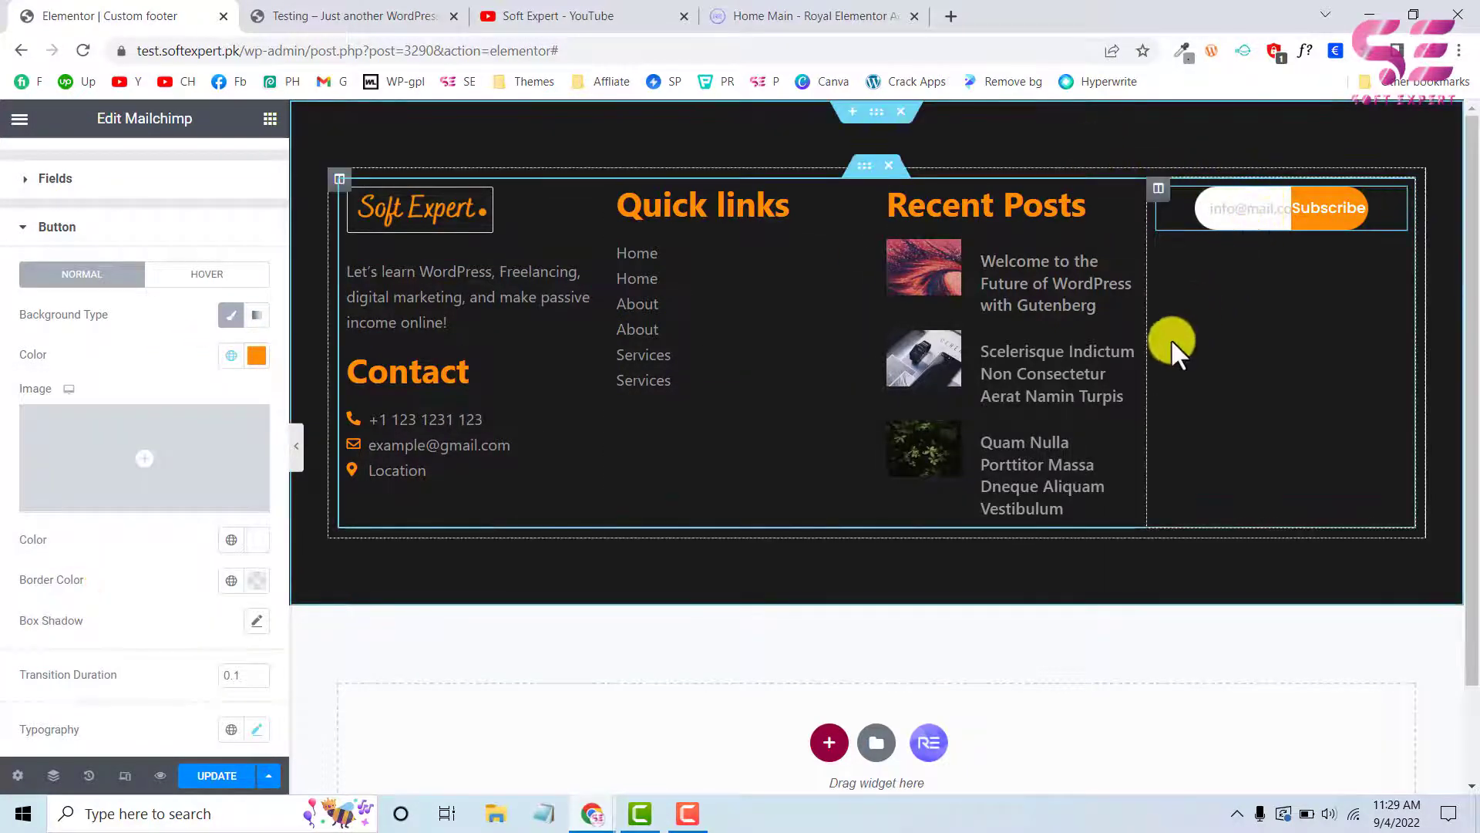
Duplicate the Recent Posts heading, place it above the fourth column's form, and retitle it "Sign up here!" like the live site
{"action": "left_click", "coordinate": [439, 15]}
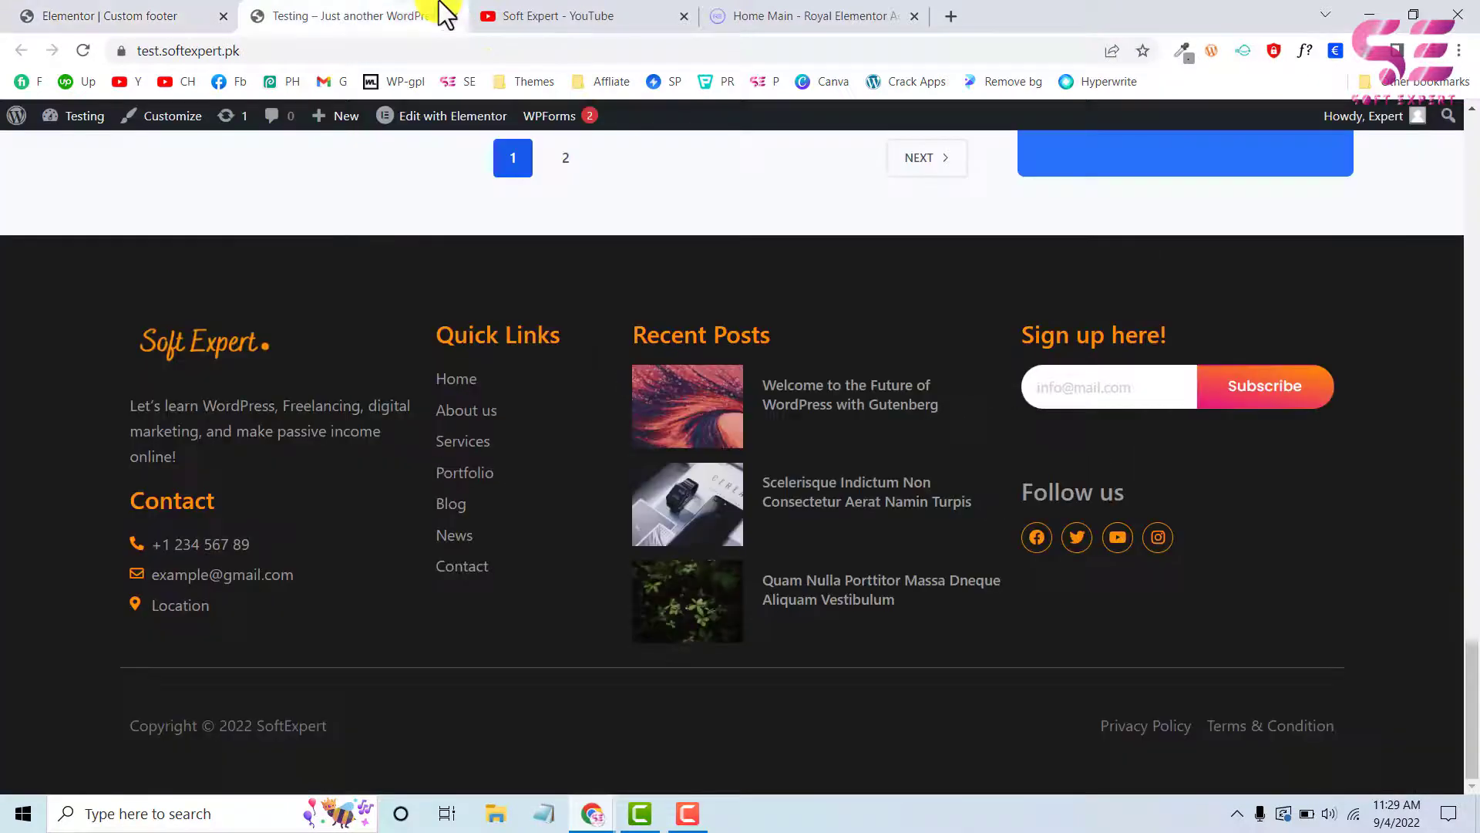
{"action": "left_click_drag", "start_coordinate": [1026, 335], "coordinate": [1169, 339]}
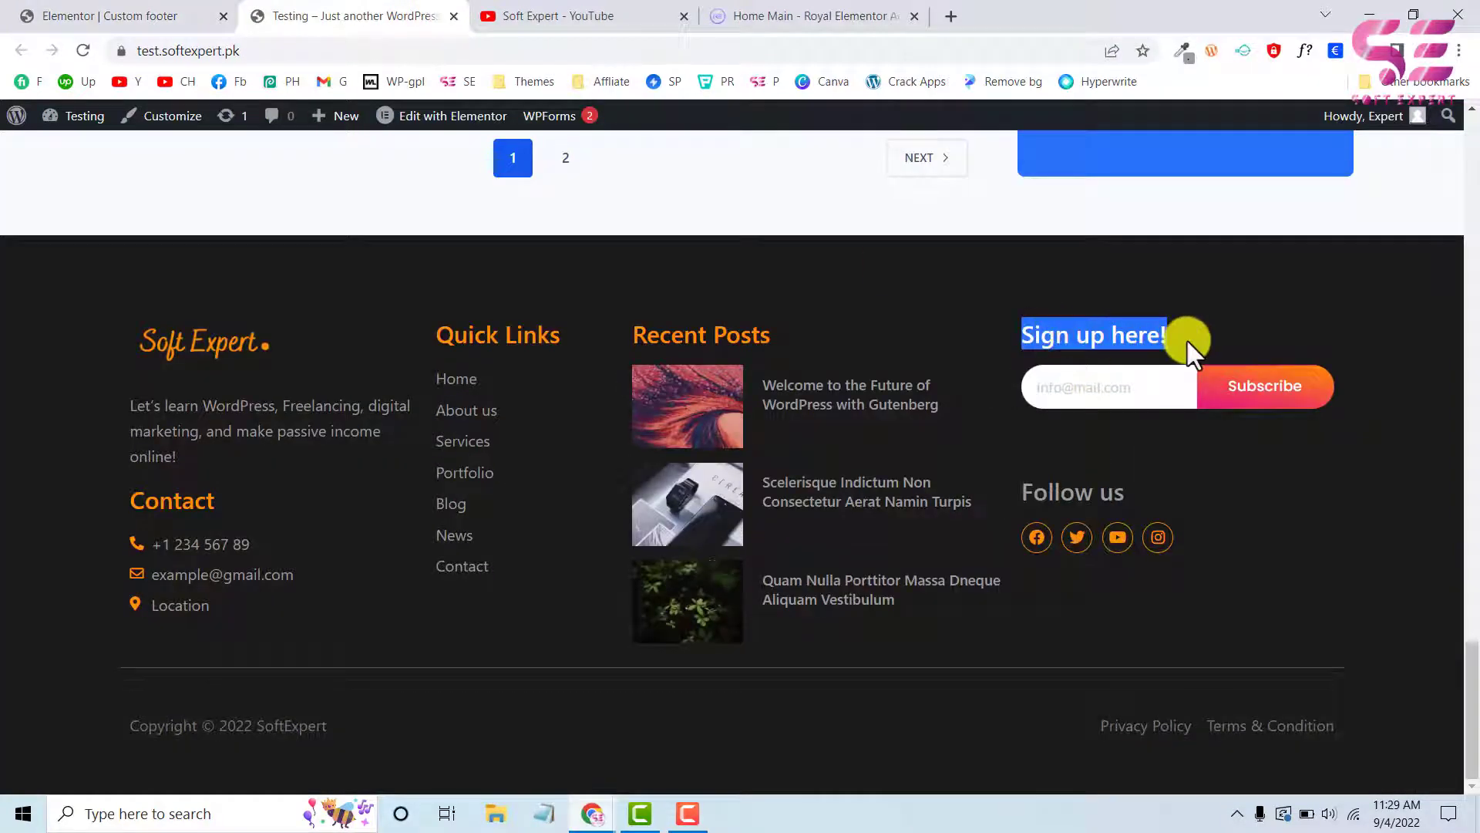
{"action": "left_click", "coordinate": [204, 14]}
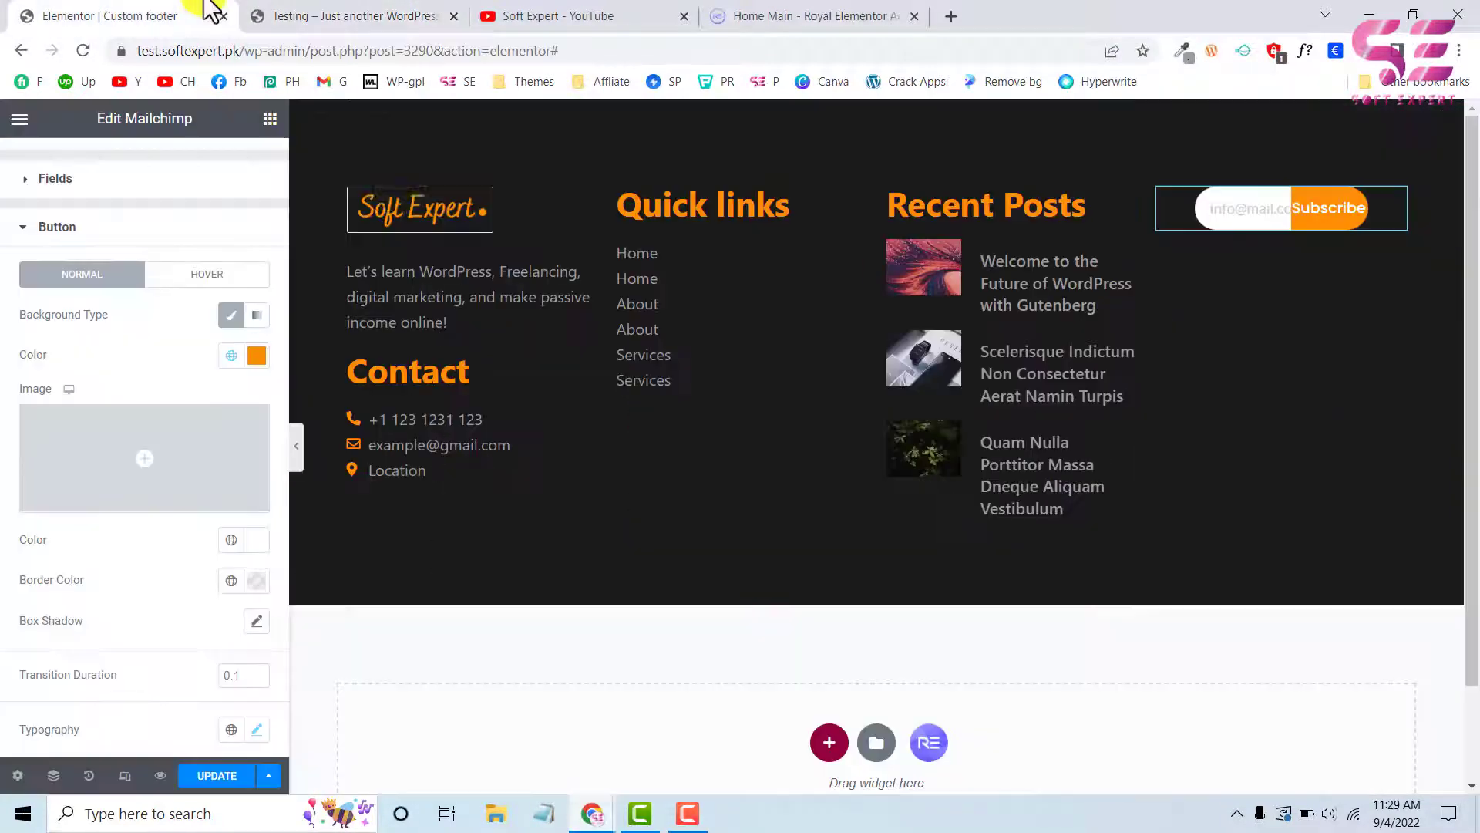
{"action": "right_click", "coordinate": [1020, 204]}
{"action": "left_click", "coordinate": [1046, 249]}
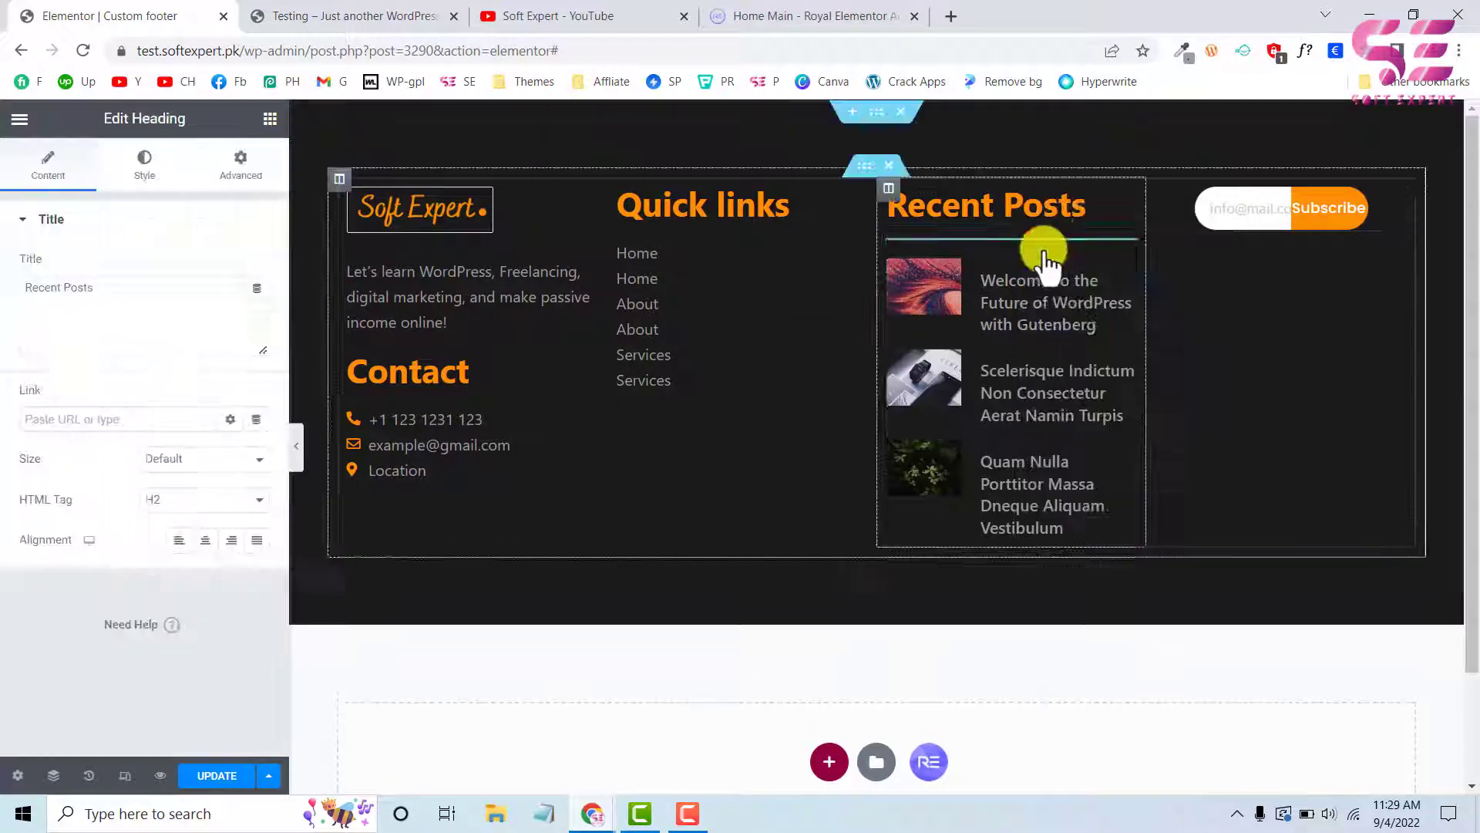
{"action": "left_click_drag", "start_coordinate": [1134, 215], "coordinate": [1225, 192]}
{"action": "left_click_drag", "start_coordinate": [132, 291], "coordinate": [6, 304]}
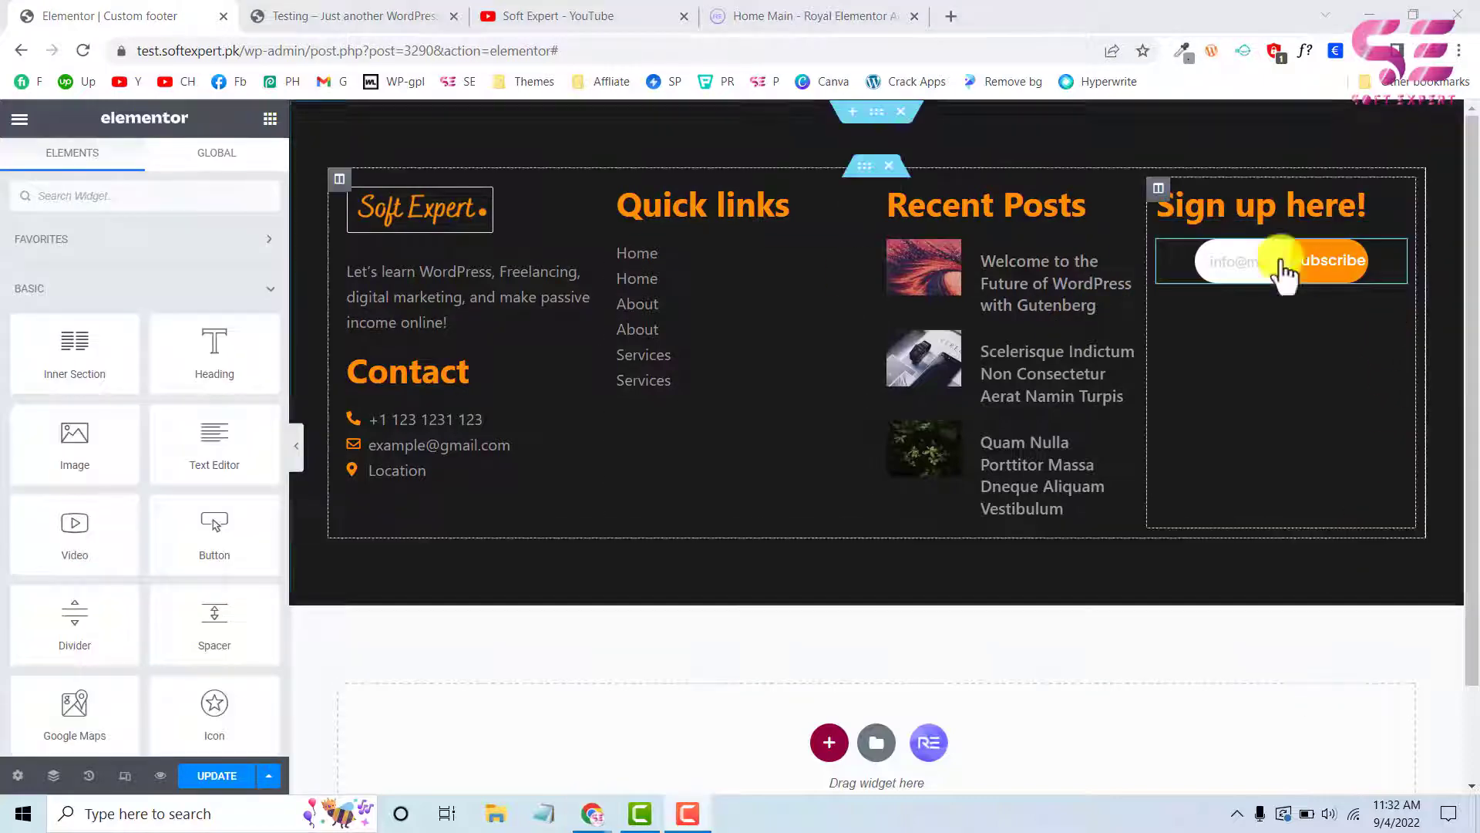
Set the Mailchimp form's left and right padding to 0
{"action": "left_click", "coordinate": [1399, 266]}
{"action": "left_click", "coordinate": [231, 171]}
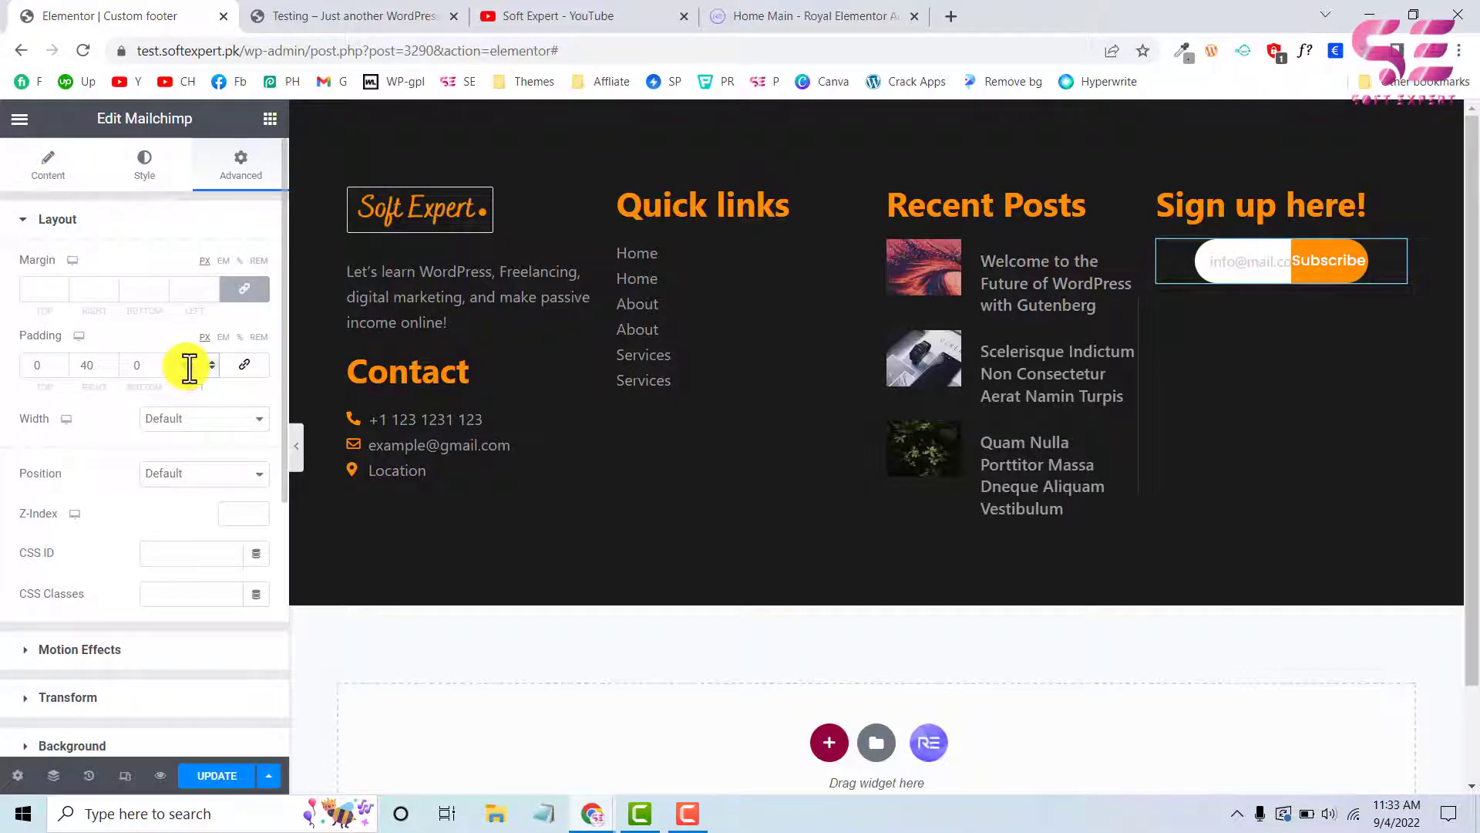
{"action": "type", "text": "0"}
{"action": "double_click", "coordinate": [94, 368]}
{"action": "type", "text": "0"}
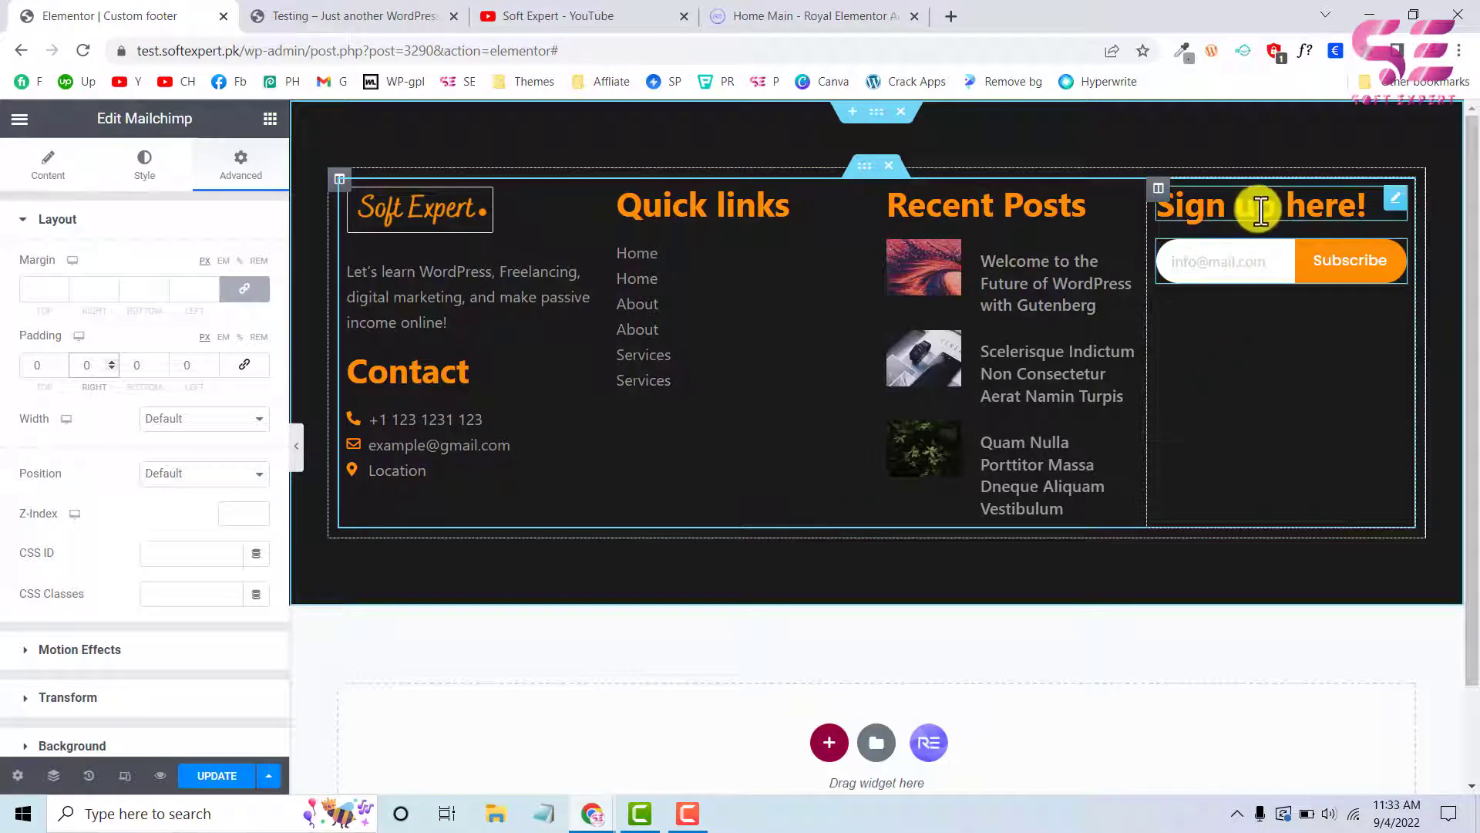
Paste a copy of the "Sign up here!" heading below the form and retitle it "Follow us", matching the live site's footer
{"action": "left_click", "coordinate": [424, 6]}
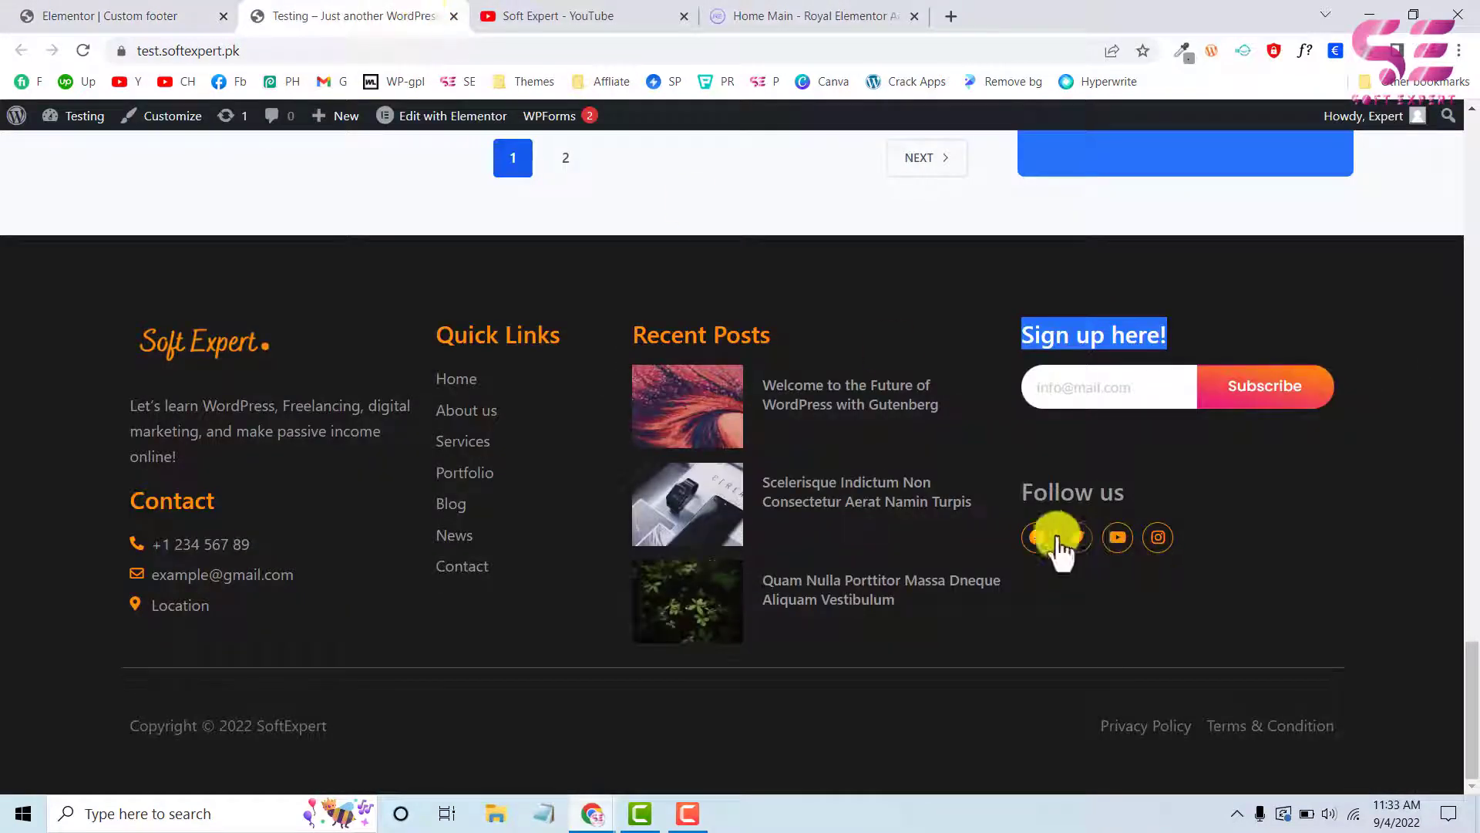
{"action": "left_click", "coordinate": [165, 16]}
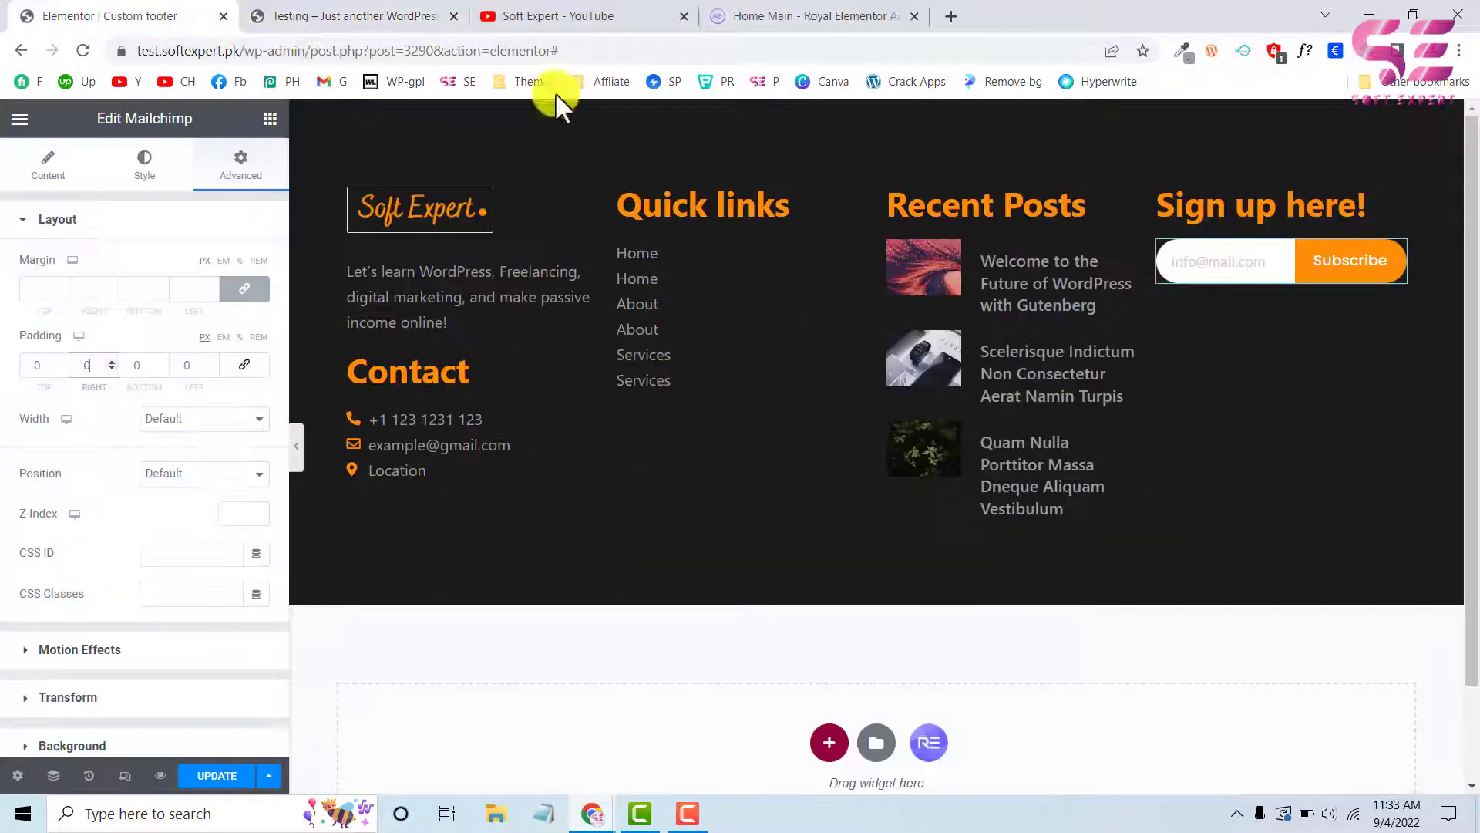
{"action": "right_click", "coordinate": [1222, 219]}
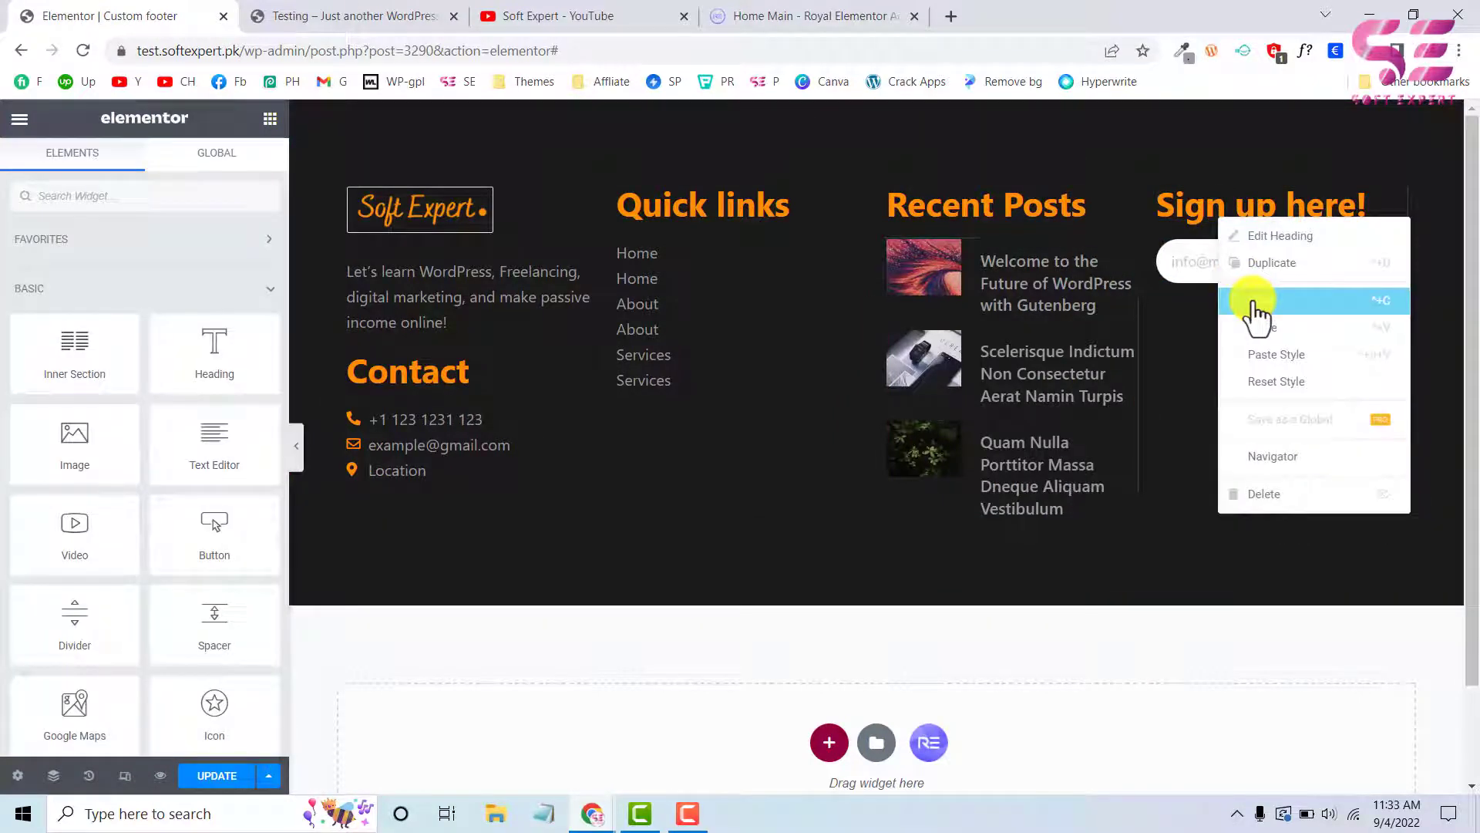
{"action": "left_click", "coordinate": [1254, 308]}
{"action": "right_click", "coordinate": [1201, 264]}
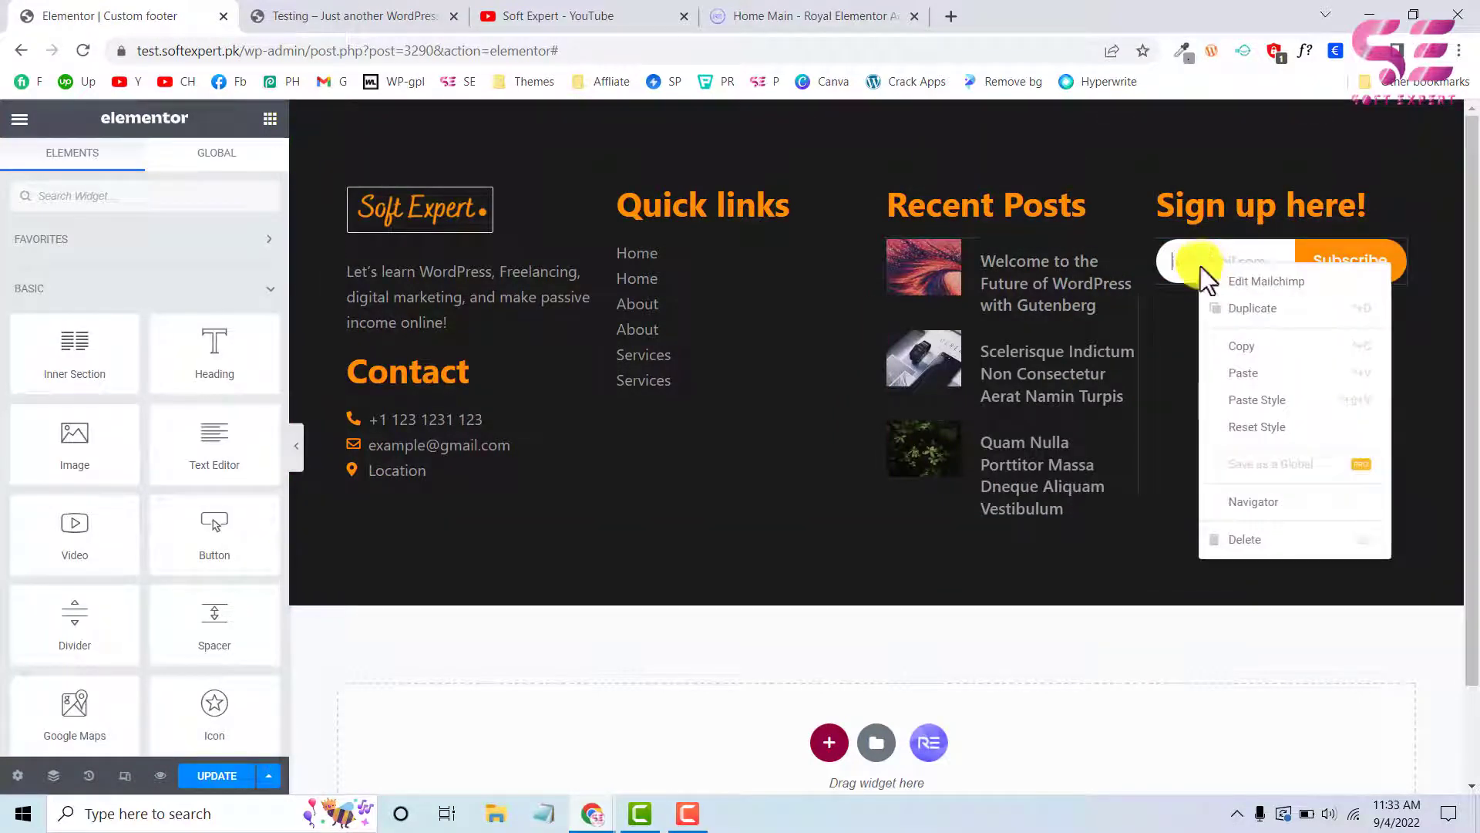
{"action": "left_click", "coordinate": [1239, 374]}
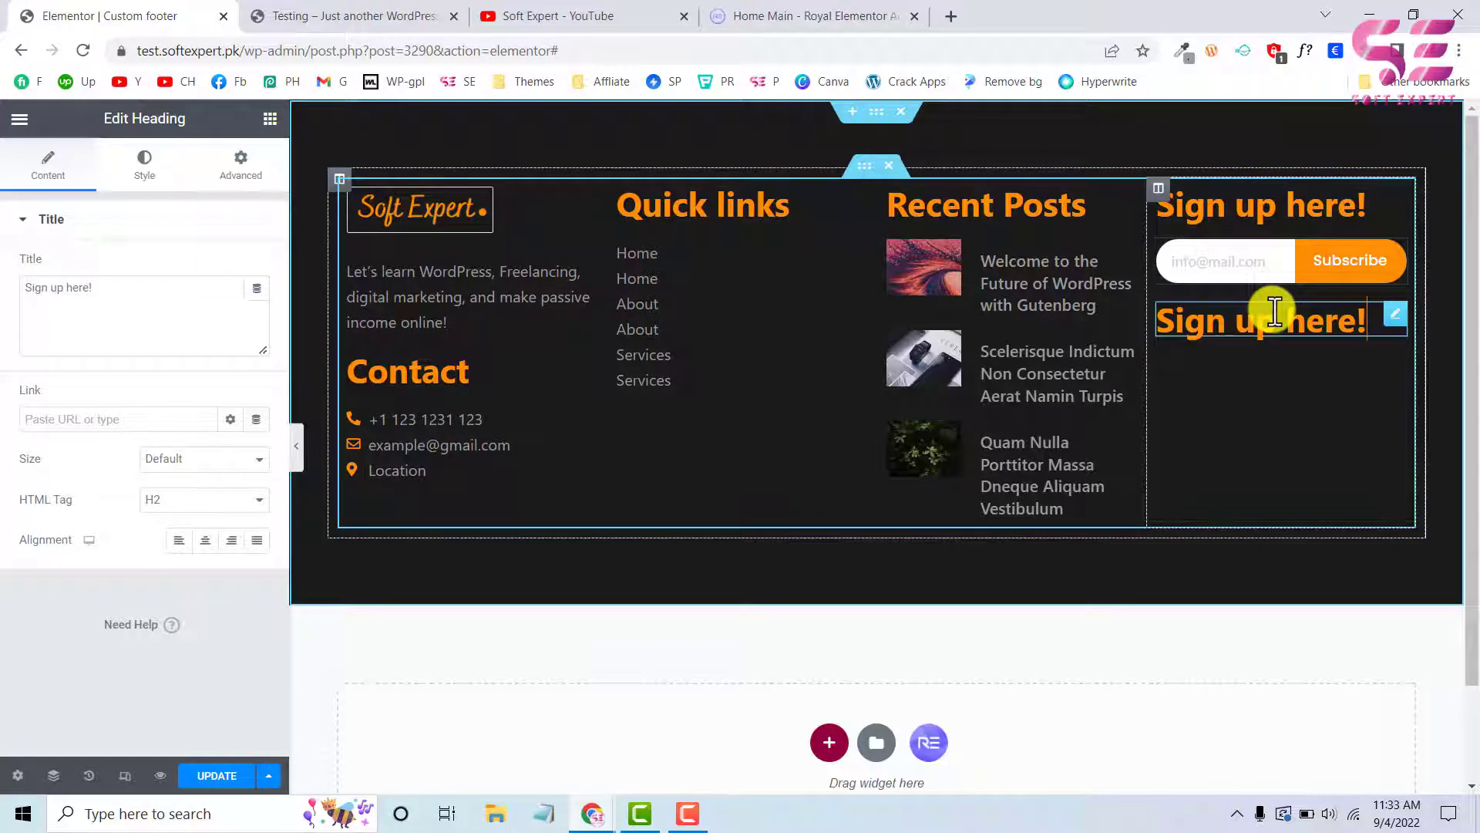
{"action": "left_click_drag", "start_coordinate": [128, 291], "coordinate": [3, 305]}
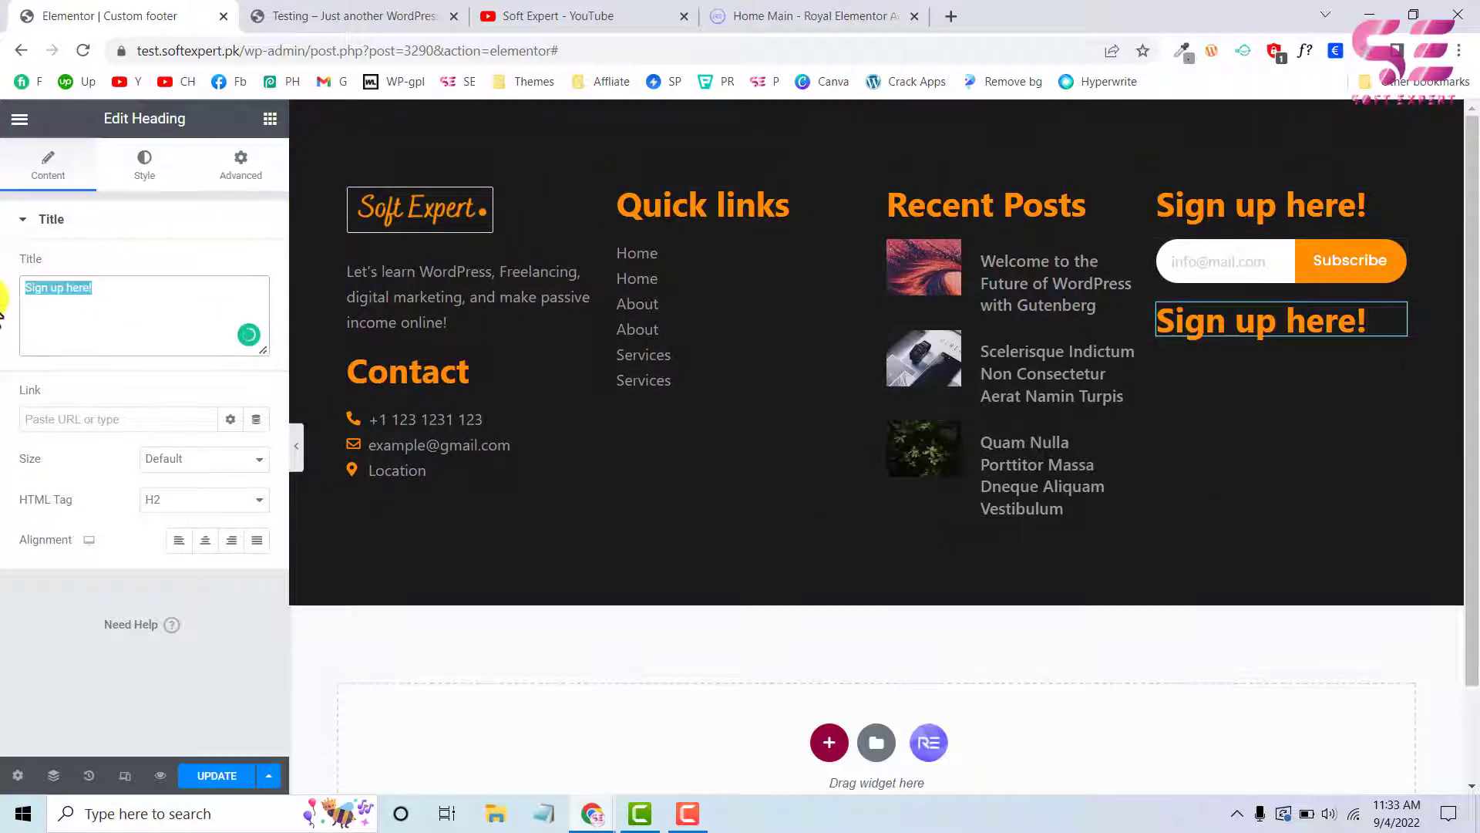
{"action": "type", "text": "Follow us"}
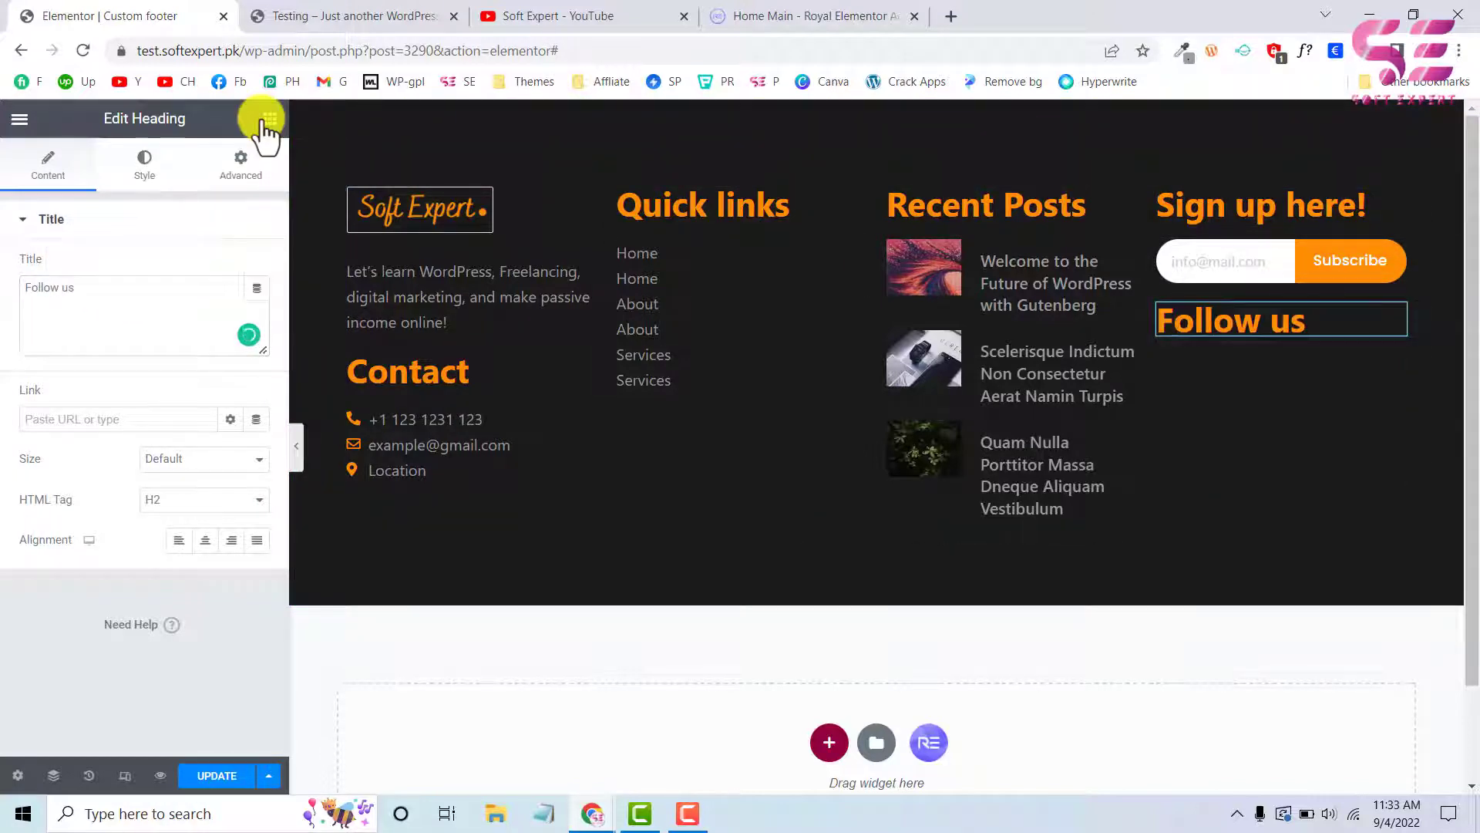
Add a Social Icons widget below the "Follow us" heading and set its icon shape to Circle
{"action": "left_click", "coordinate": [269, 119]}
{"action": "type", "text": "icons"}
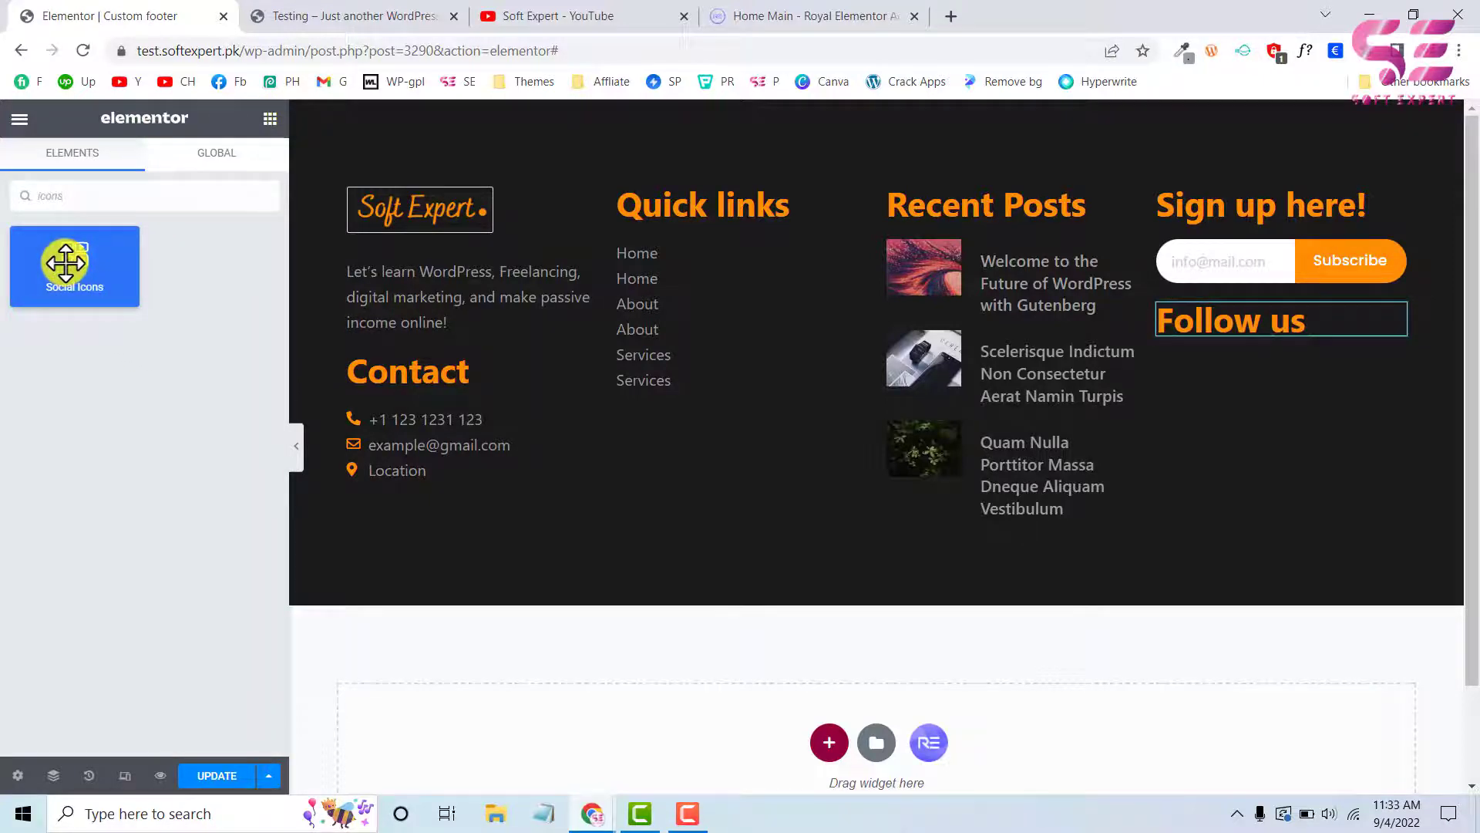
{"action": "left_click_drag", "start_coordinate": [66, 262], "coordinate": [1257, 335]}
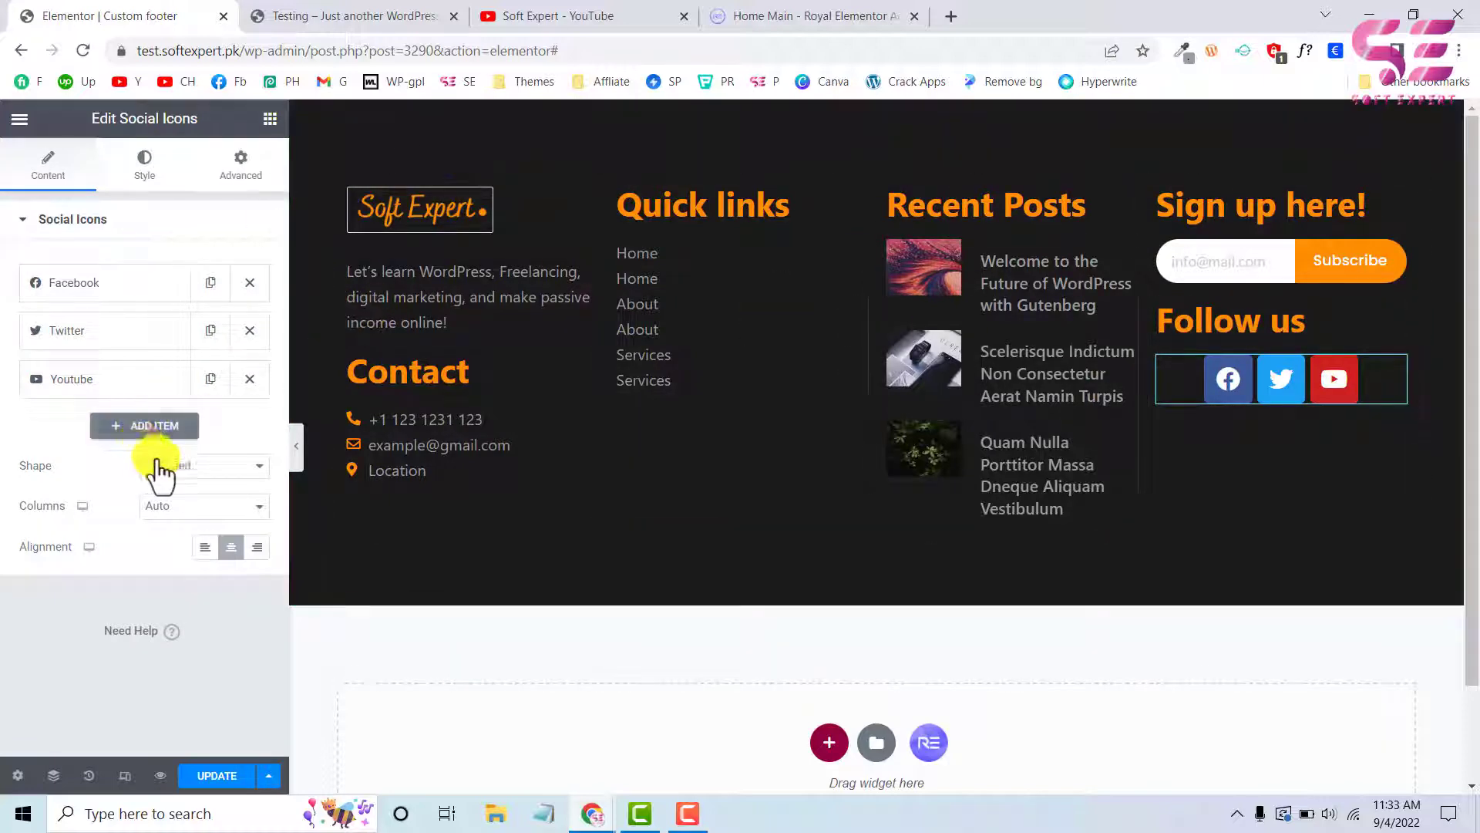
{"action": "left_click", "coordinate": [206, 468]}
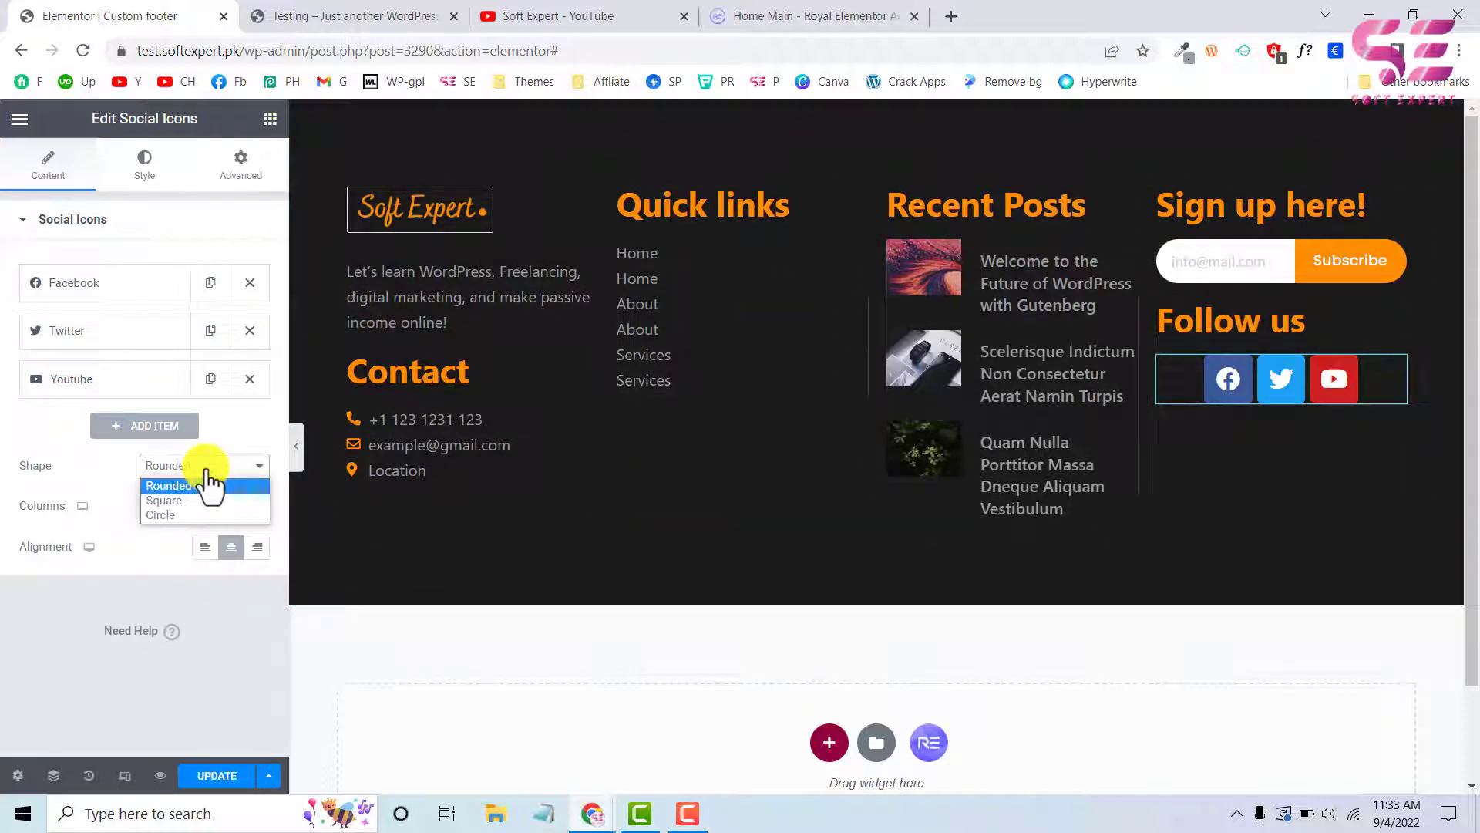
{"action": "left_click", "coordinate": [178, 515]}
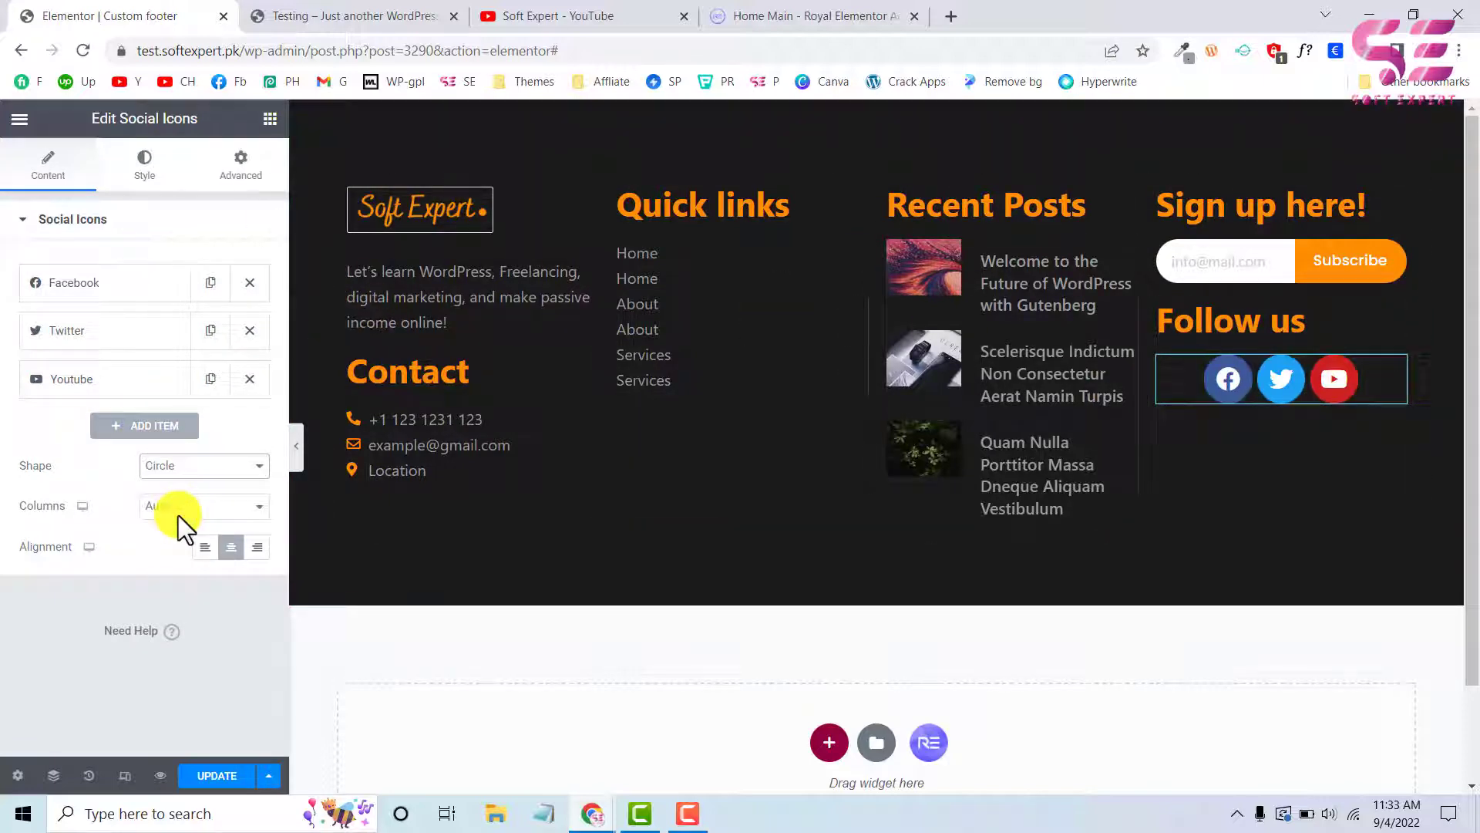
Switch the social icons to custom colors and make their primary color transparent, like the live site's footer icons
{"action": "left_click", "coordinate": [158, 166]}
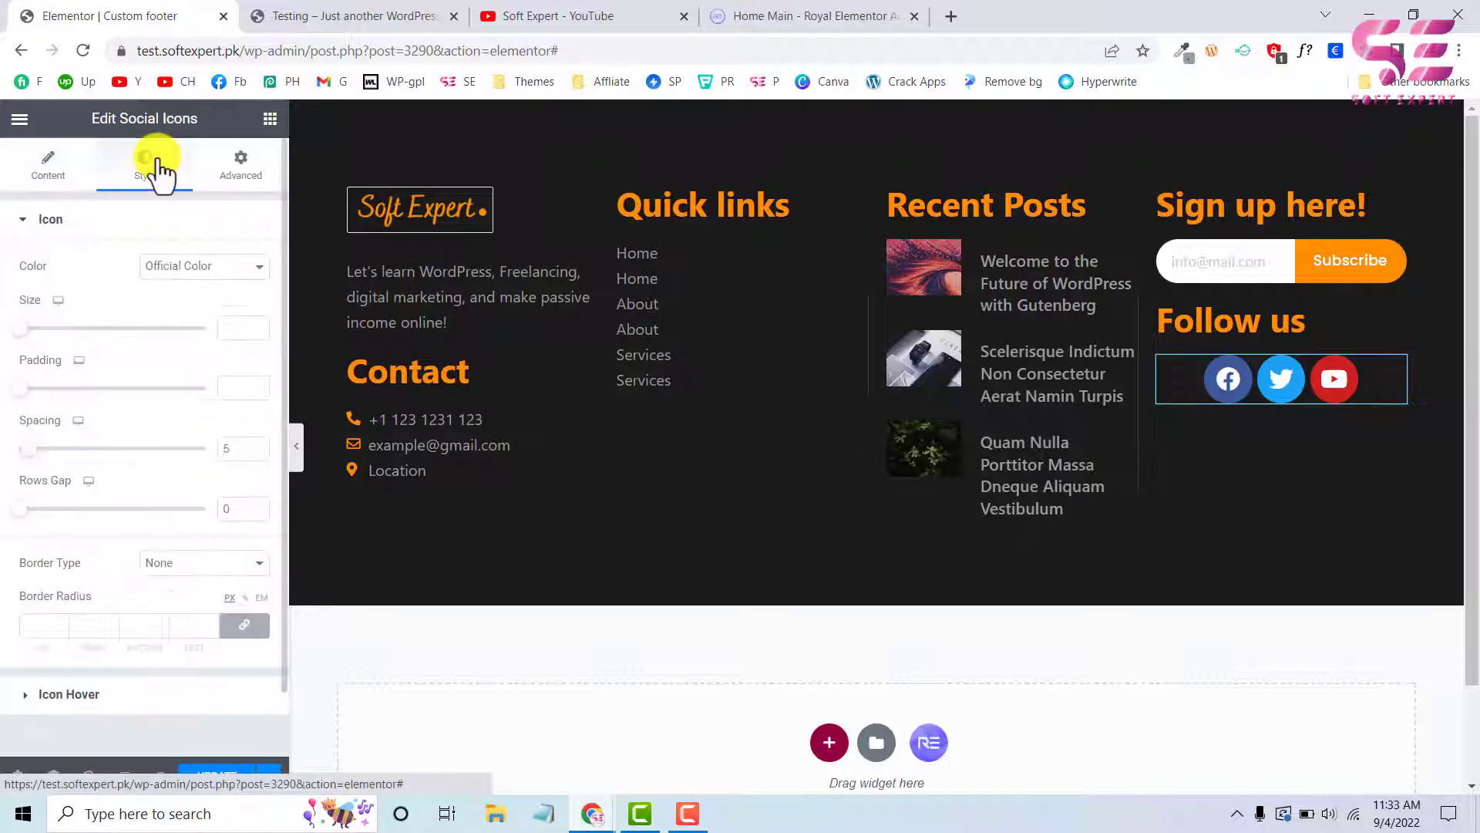
{"action": "left_click", "coordinate": [167, 267]}
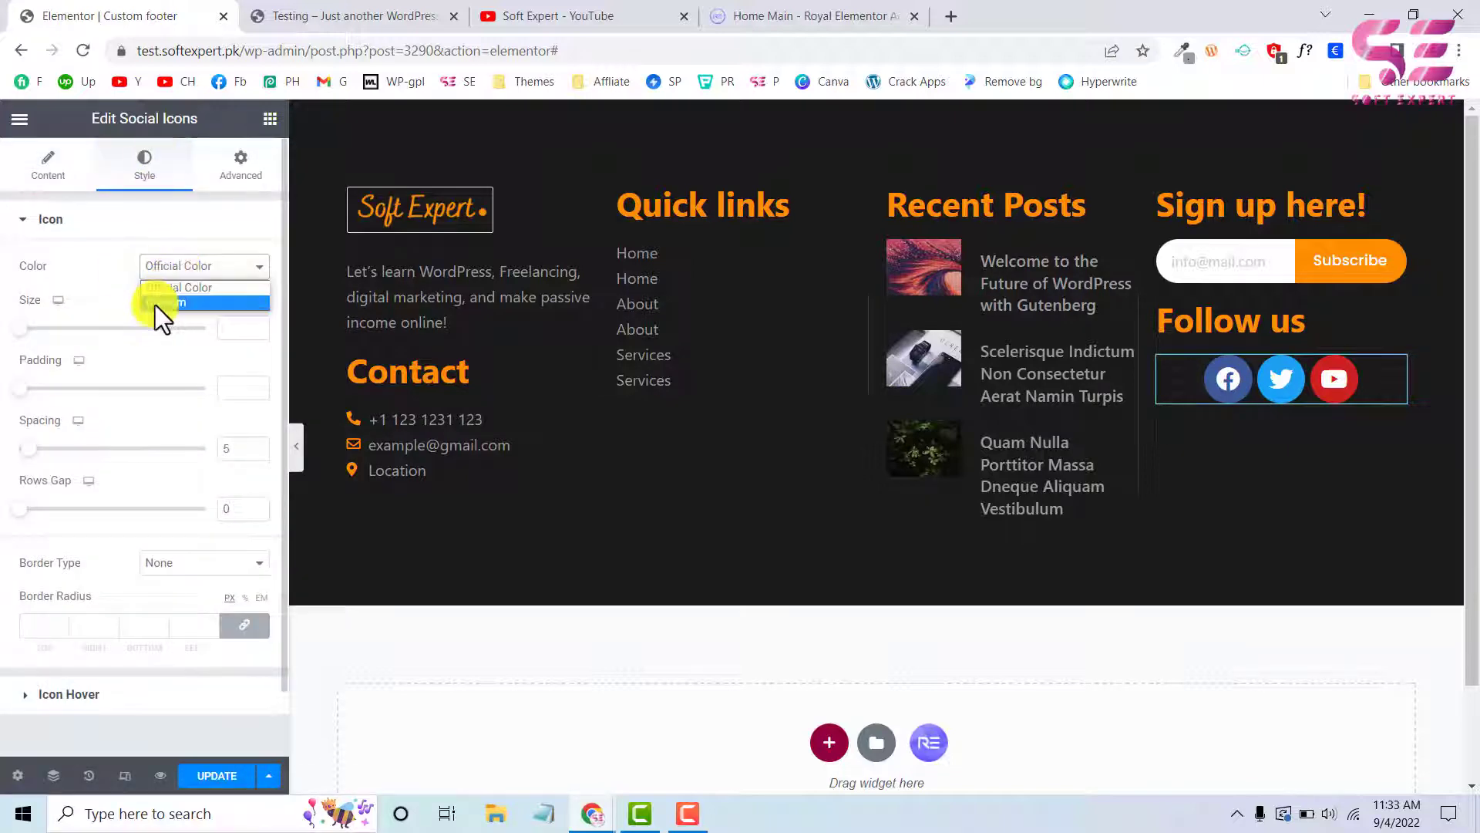
{"action": "left_click", "coordinate": [155, 304]}
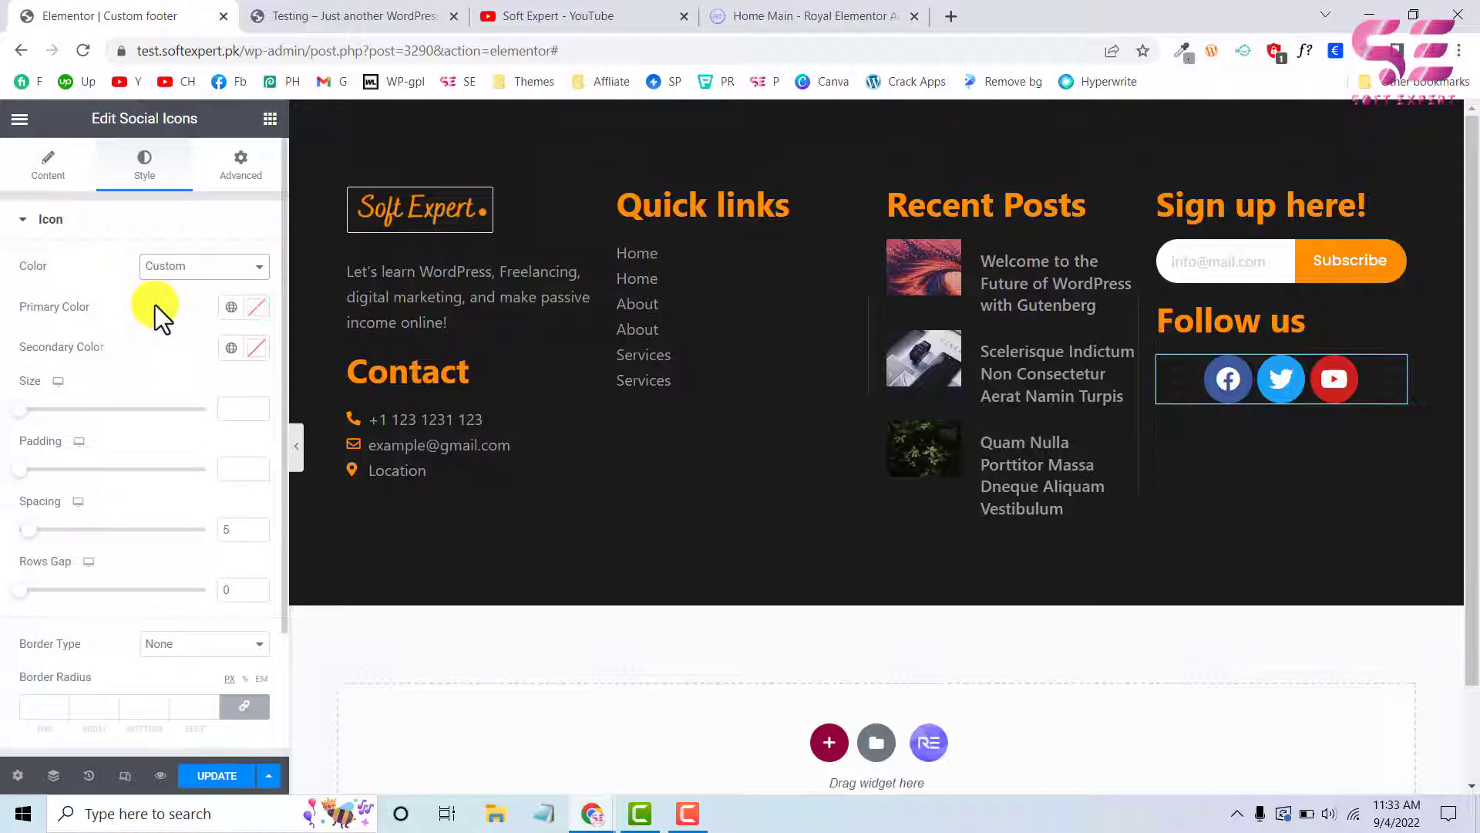
{"action": "left_click", "coordinate": [345, 22]}
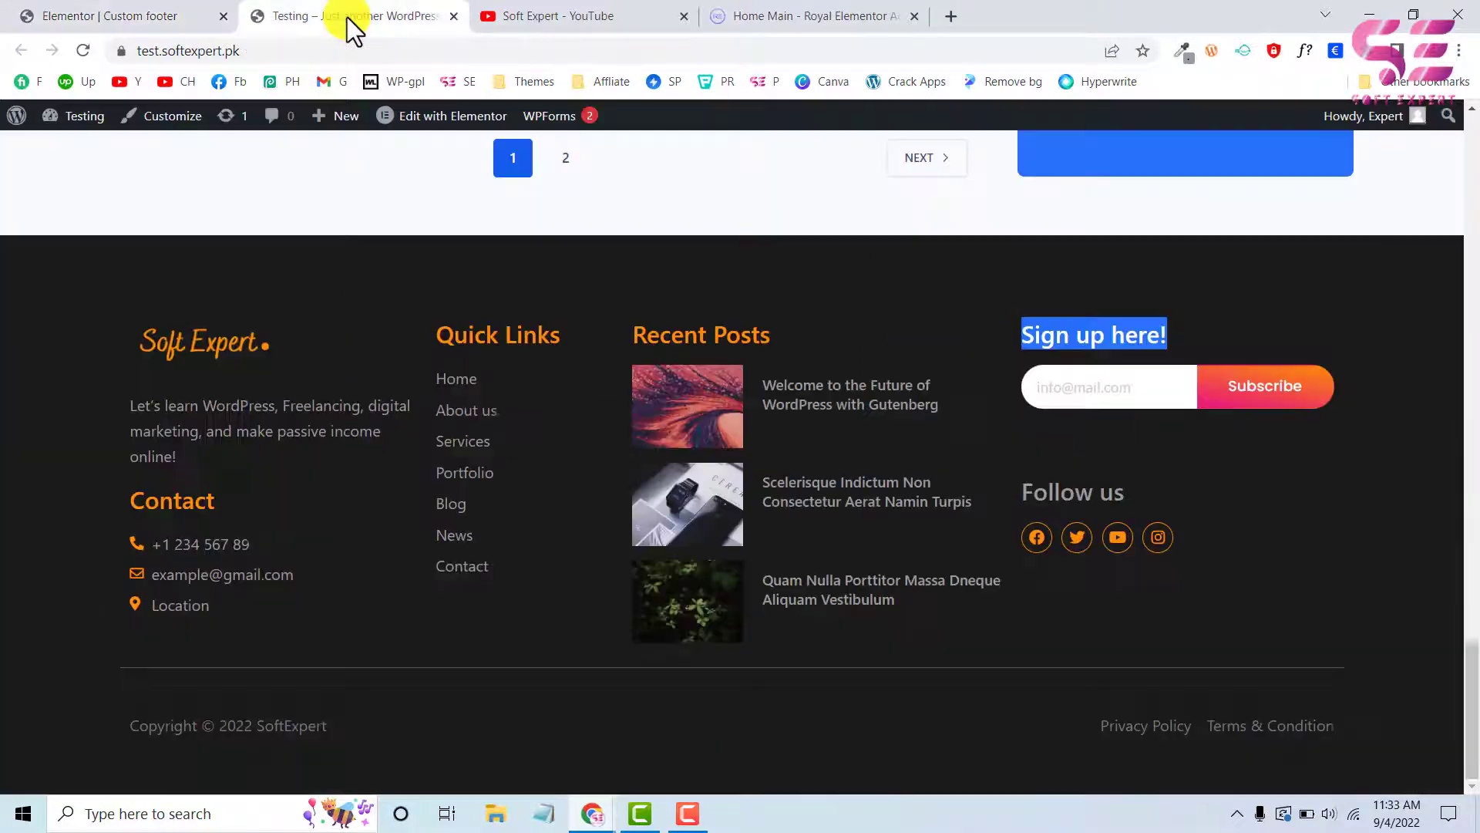
{"action": "left_click", "coordinate": [147, 13]}
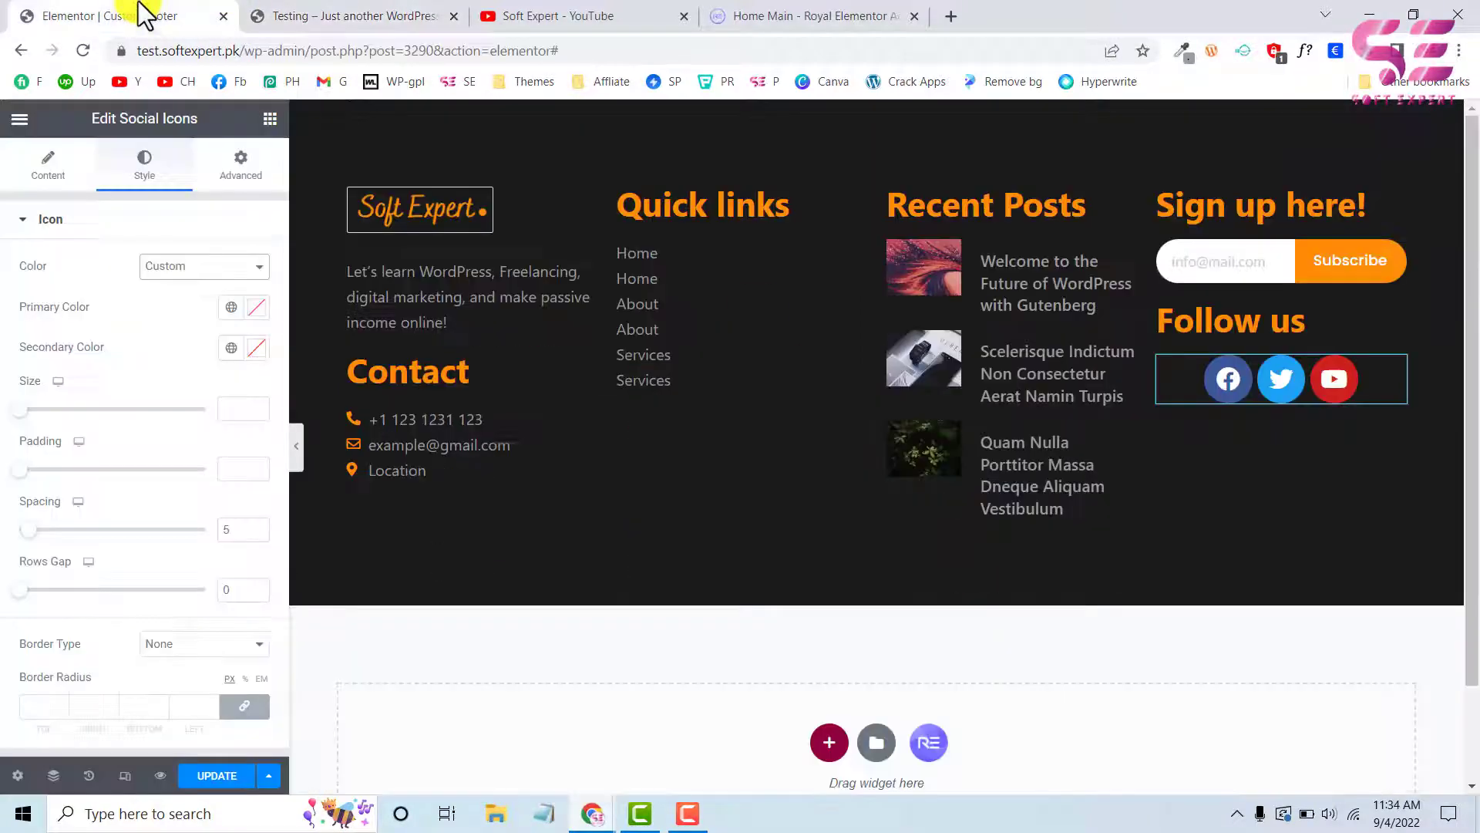
{"action": "left_click", "coordinate": [265, 313]}
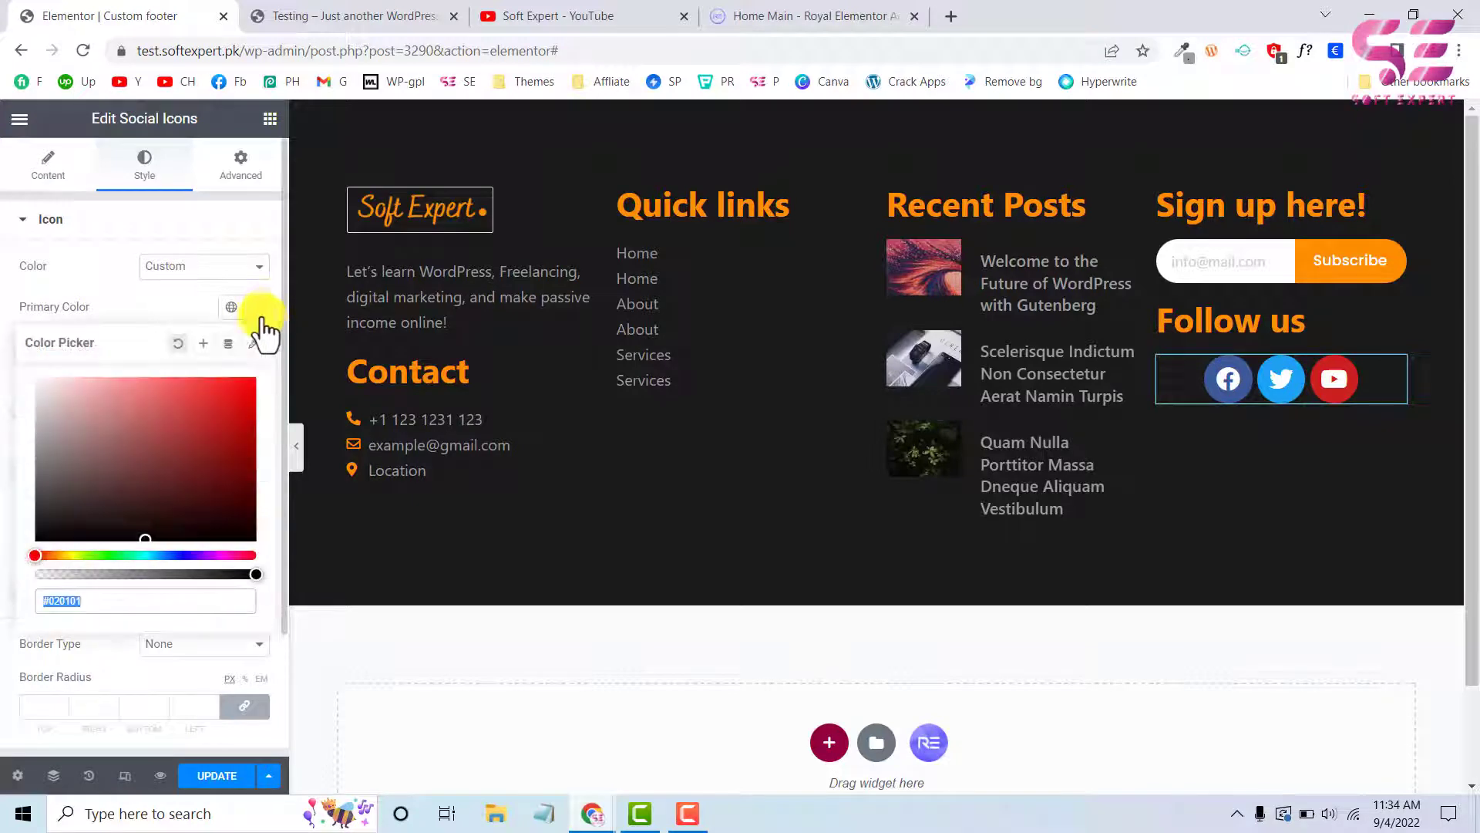
{"action": "left_click", "coordinate": [152, 574]}
{"action": "left_click", "coordinate": [192, 300]}
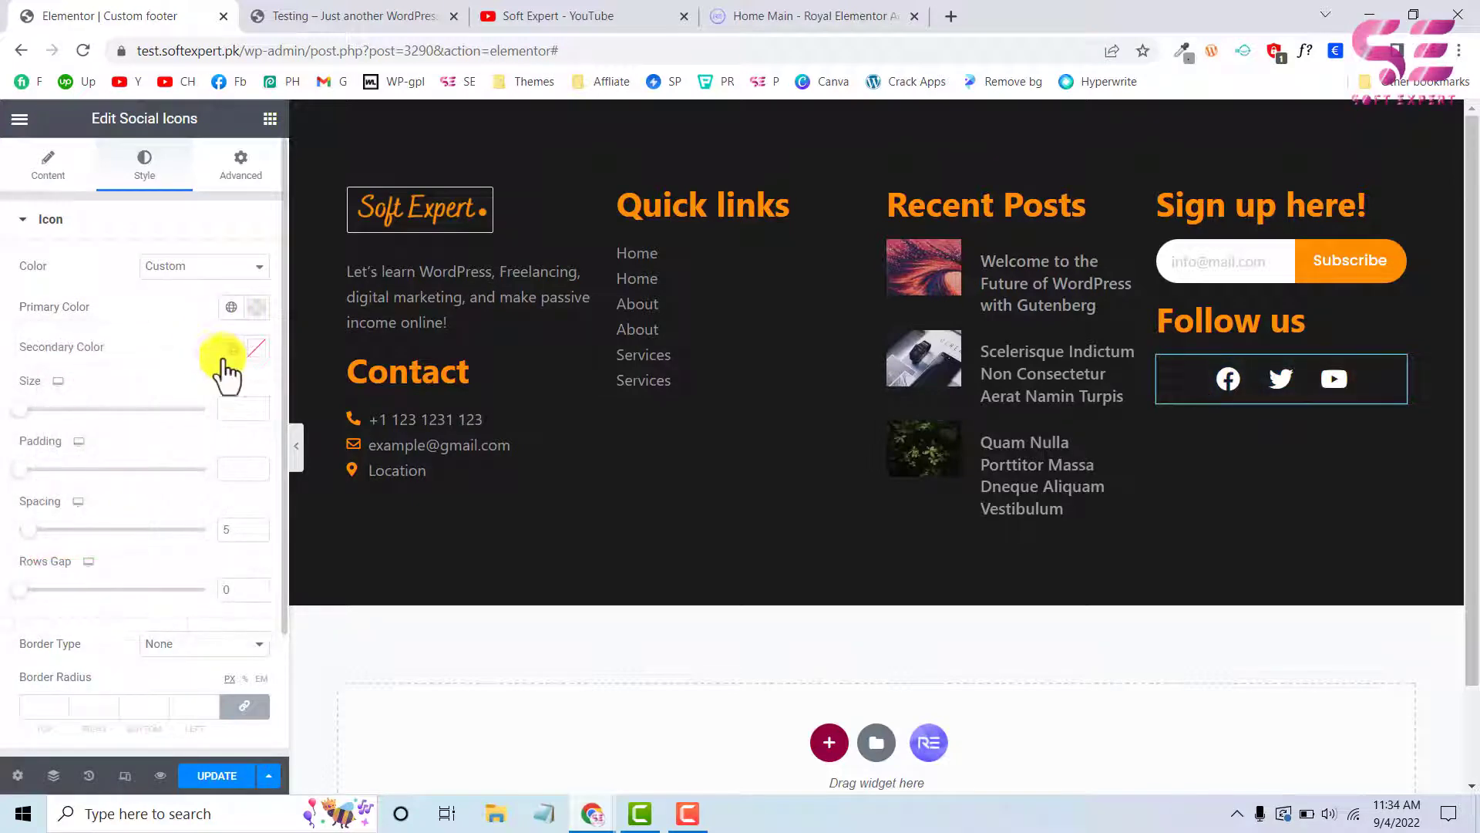
Apply the Yellow global color as the social icons' secondary color
{"action": "left_click", "coordinate": [231, 348]}
{"action": "scroll", "coordinate": [139, 513], "scroll_direction": "down", "scroll_amount": 2}
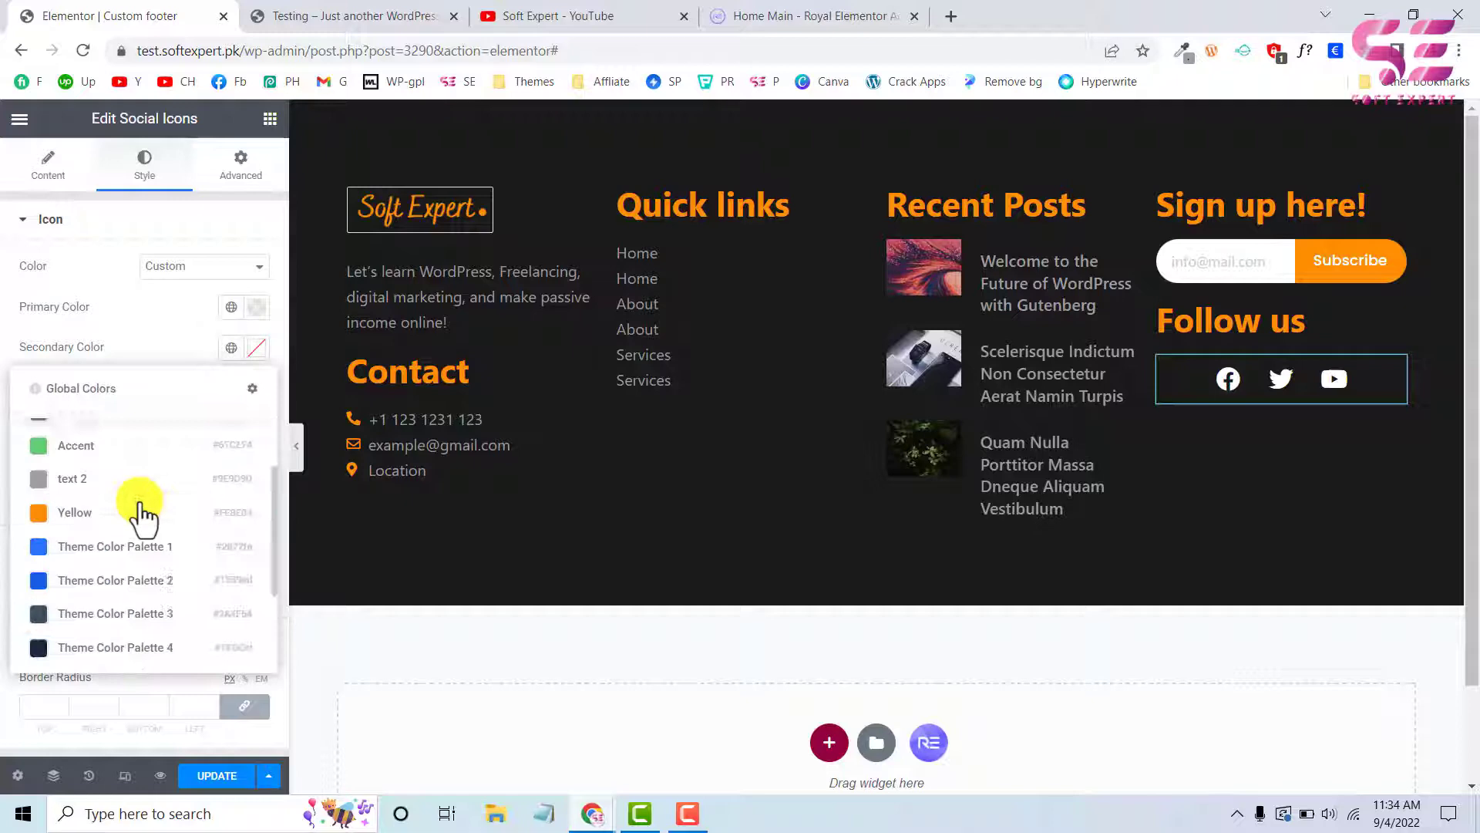
{"action": "left_click", "coordinate": [91, 498]}
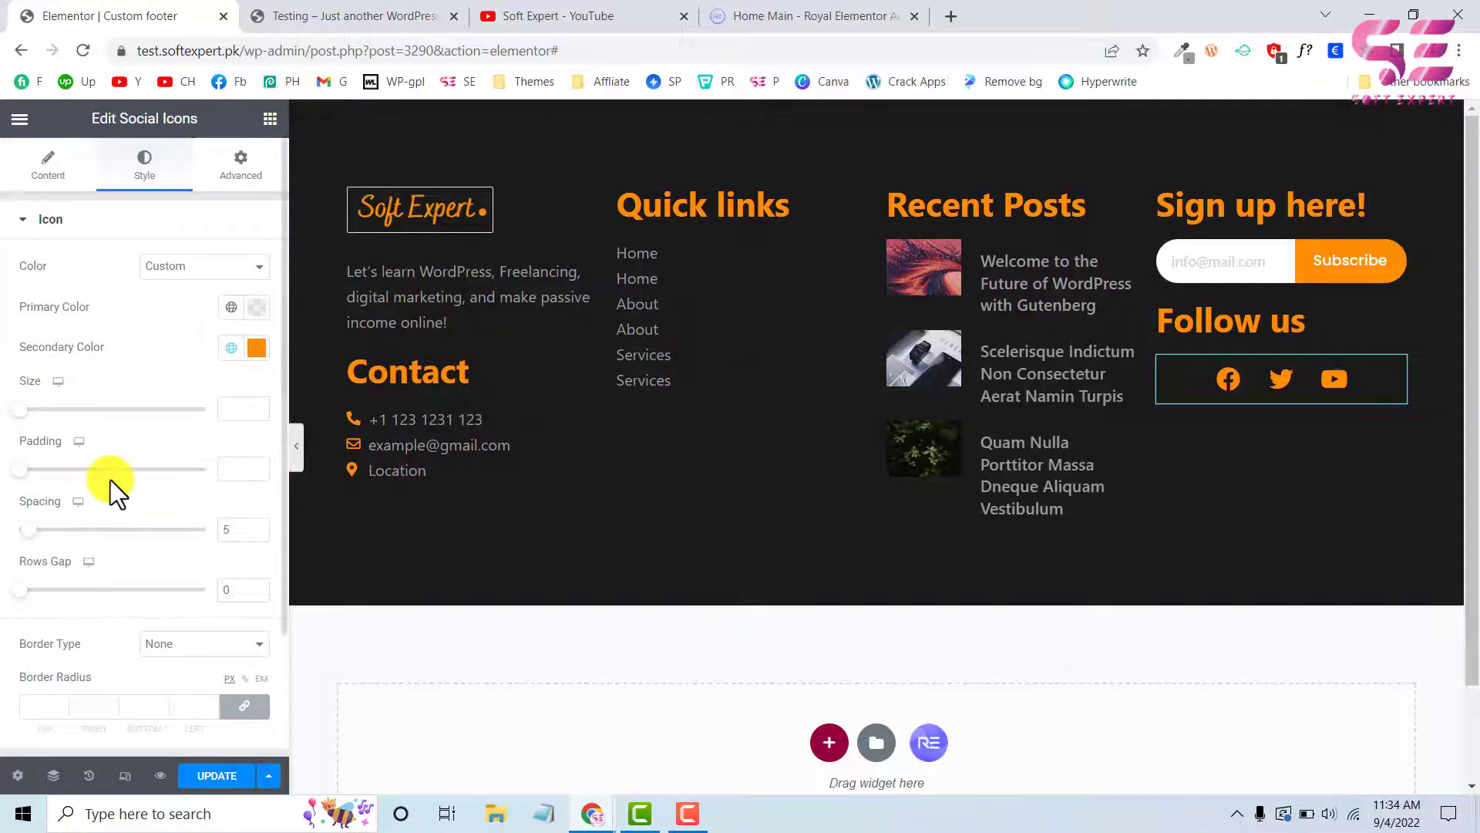
Give the social icons a solid border in the Yellow global color, matching the live site's outlined icons
{"action": "left_click", "coordinate": [347, 16]}
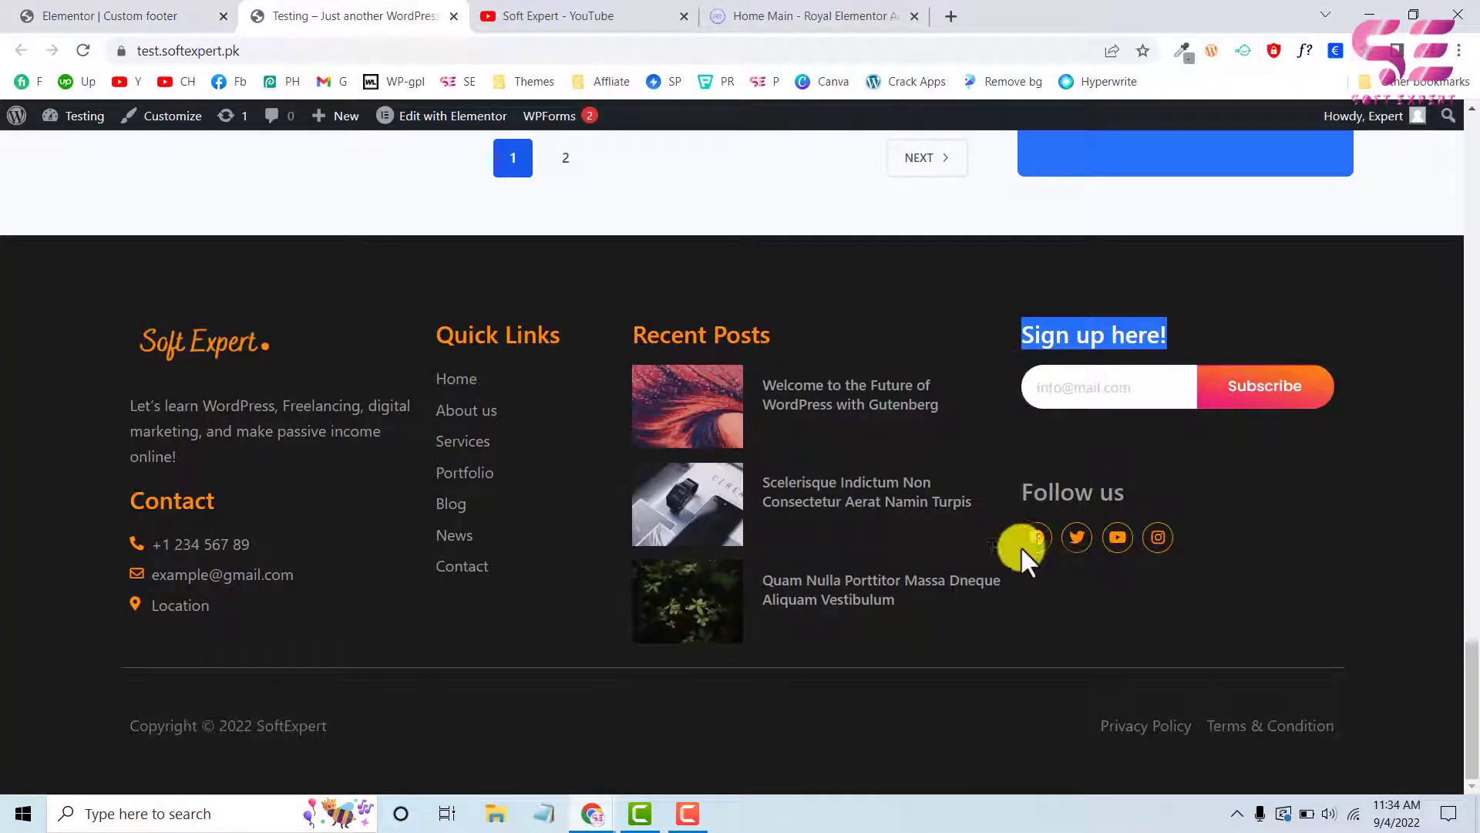
{"action": "left_click", "coordinate": [104, 15]}
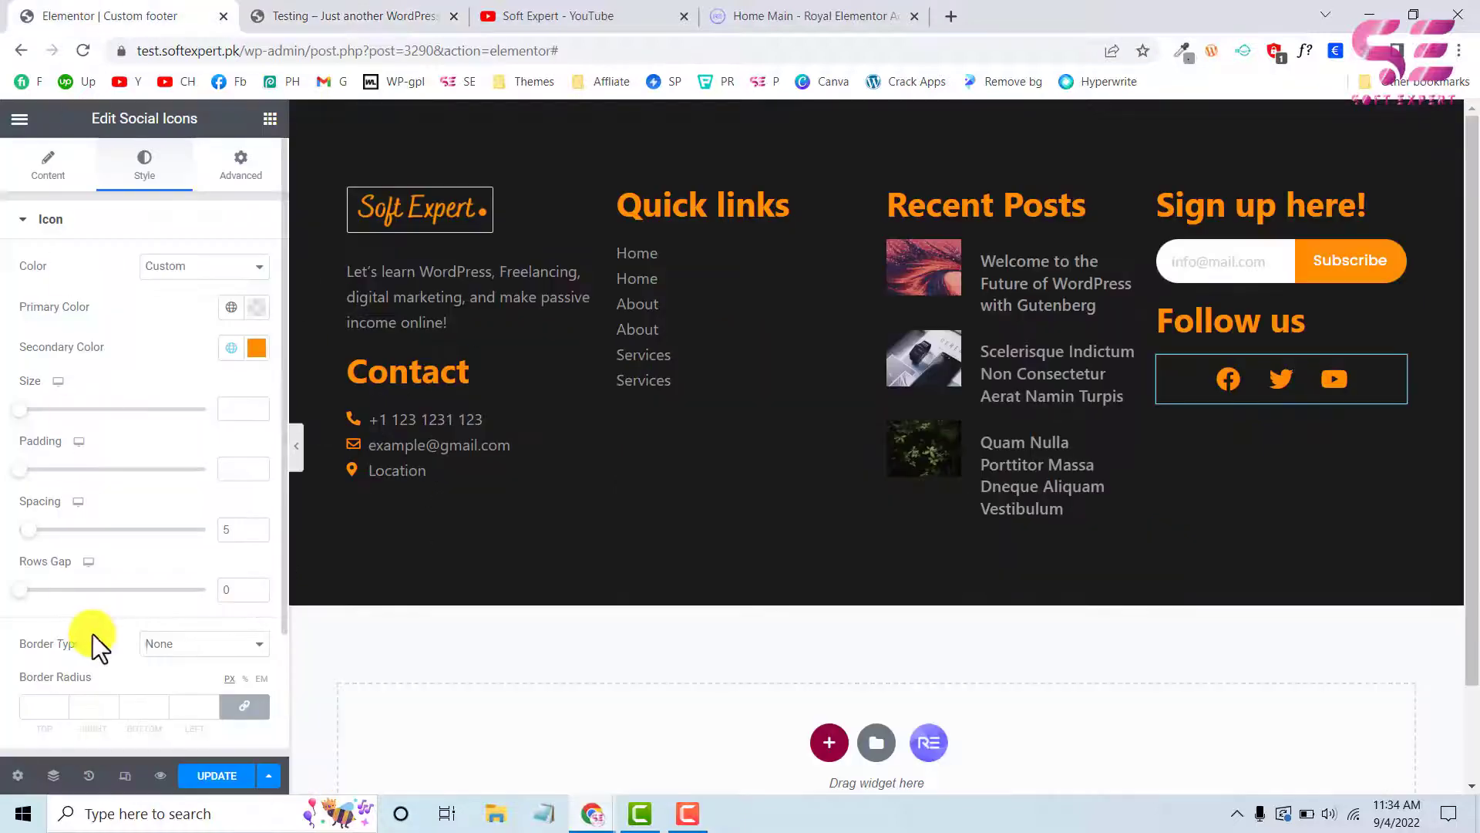
{"action": "scroll", "coordinate": [96, 635], "scroll_direction": "down", "scroll_amount": 2}
{"action": "left_click", "coordinate": [169, 490]}
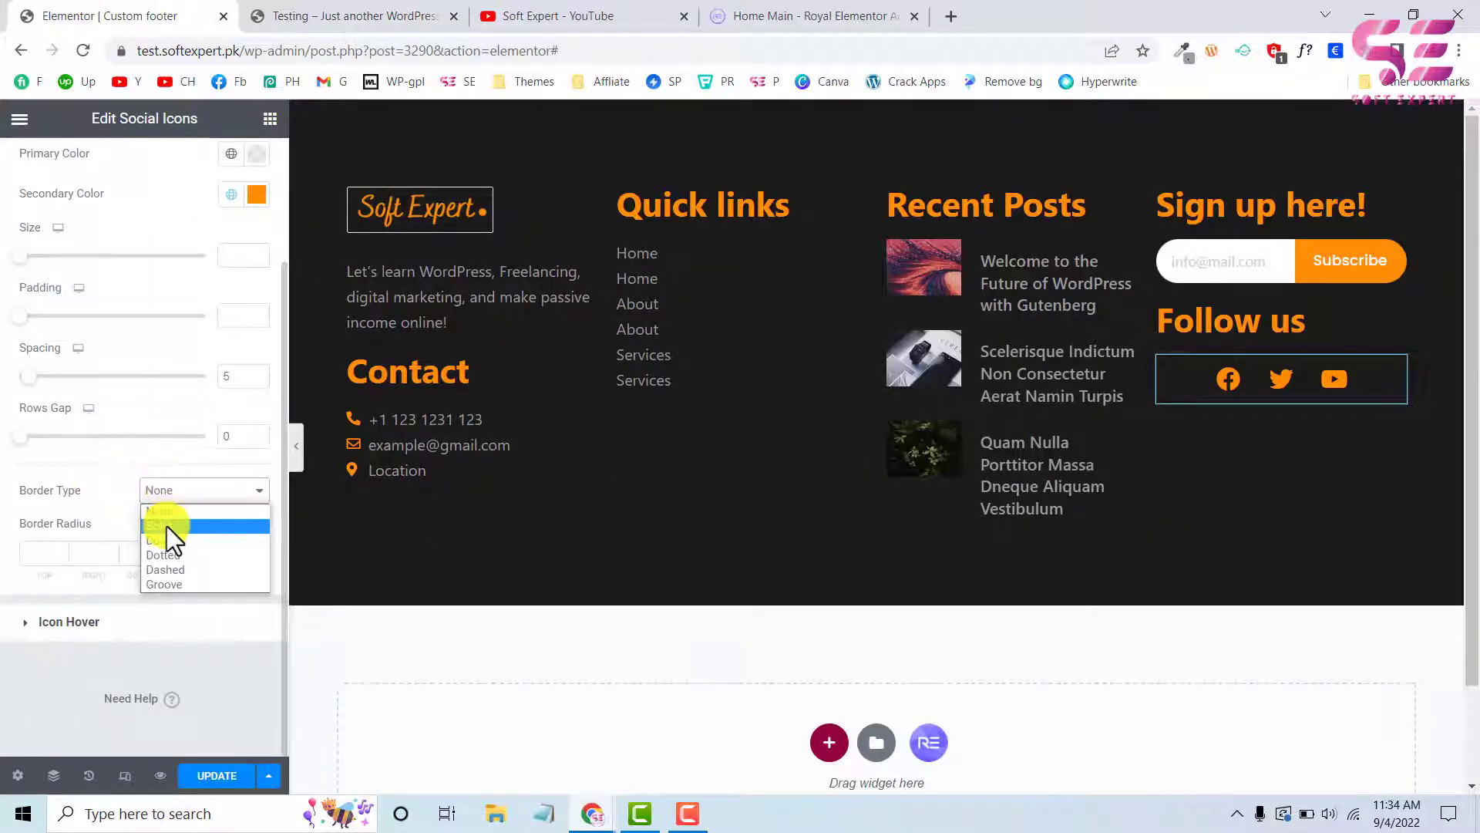
{"action": "left_click", "coordinate": [167, 526]}
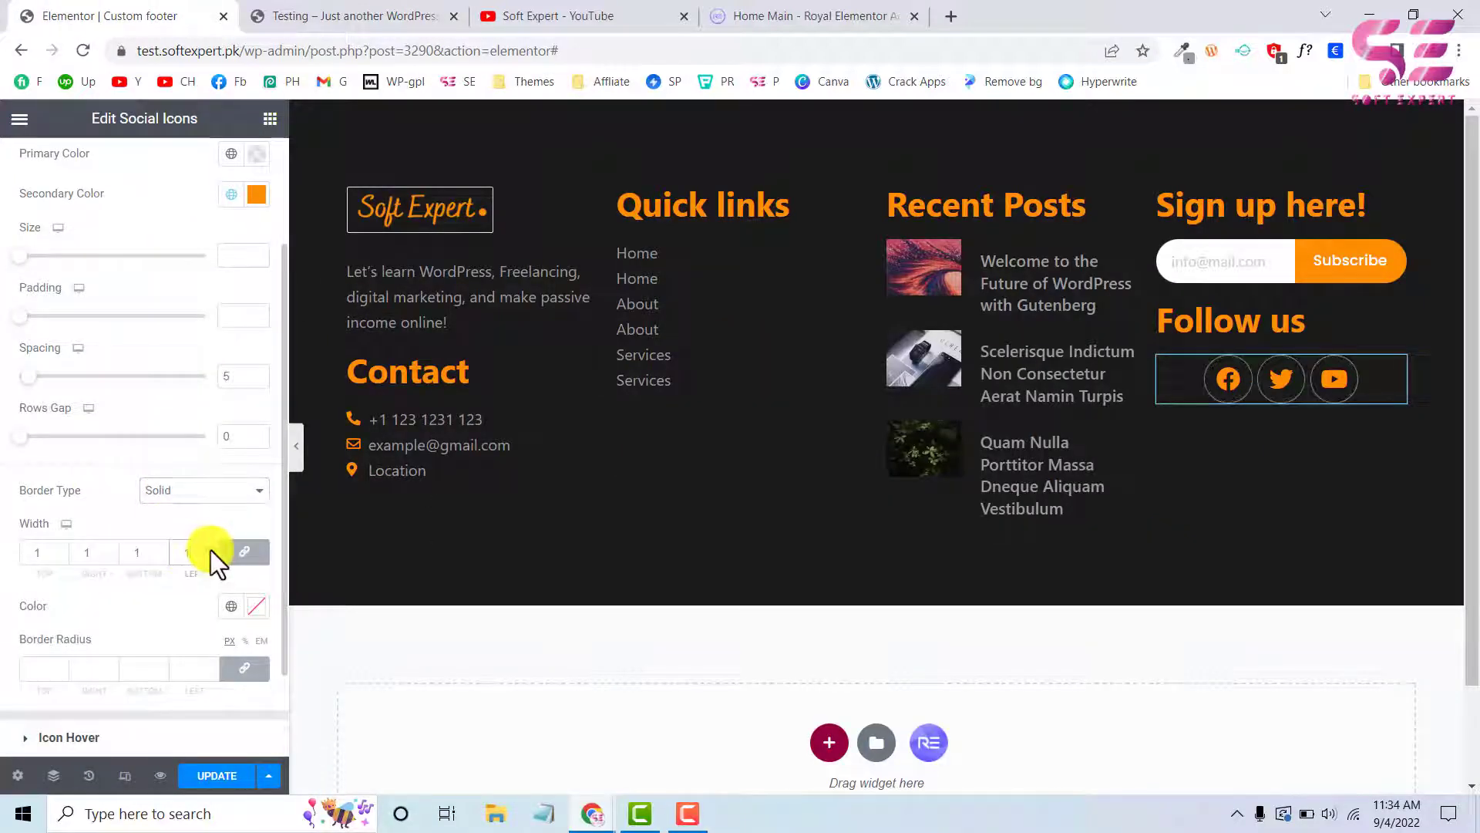
{"action": "left_click", "coordinate": [231, 606]}
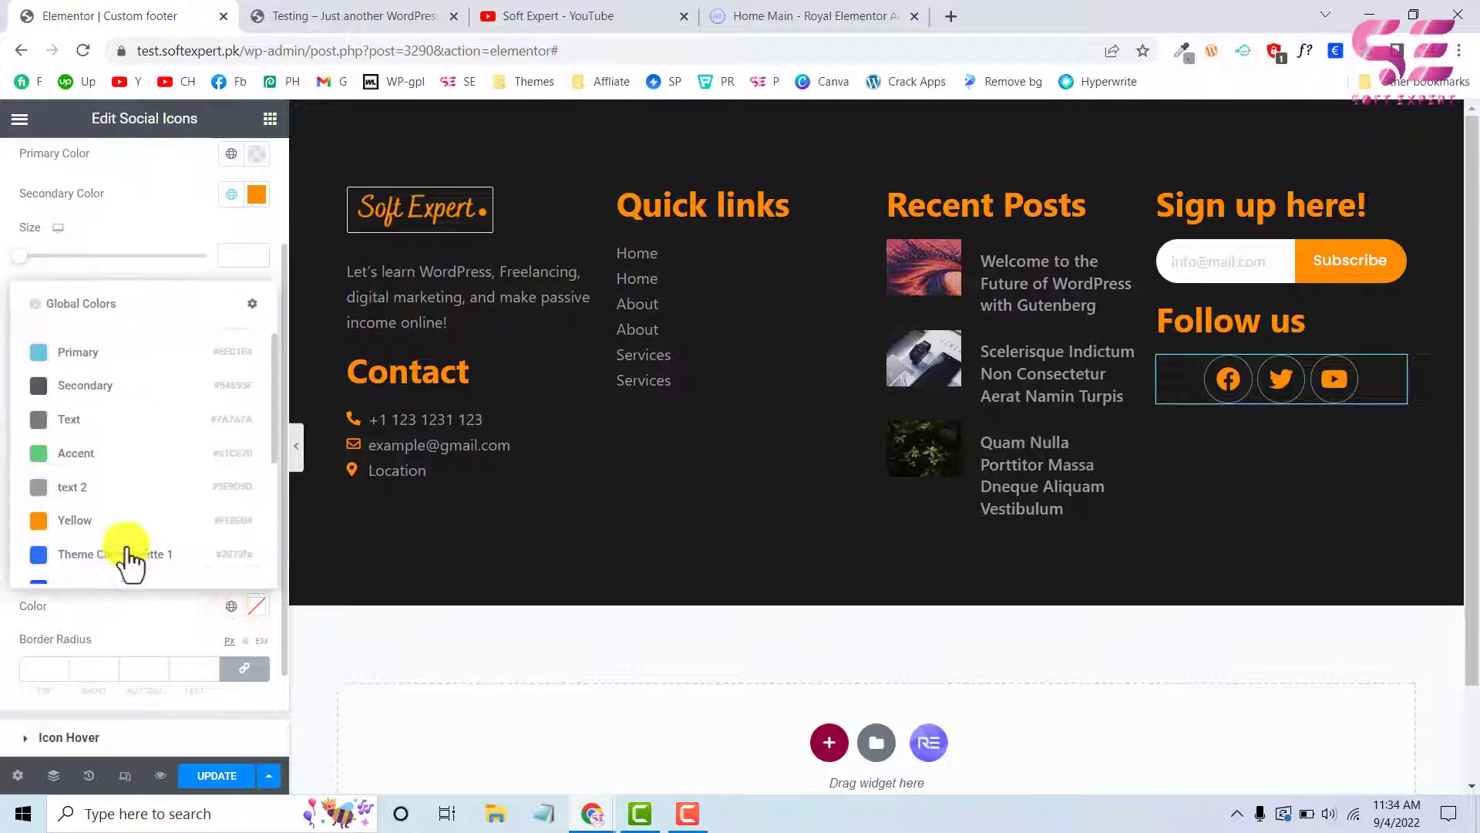
{"action": "left_click", "coordinate": [87, 523]}
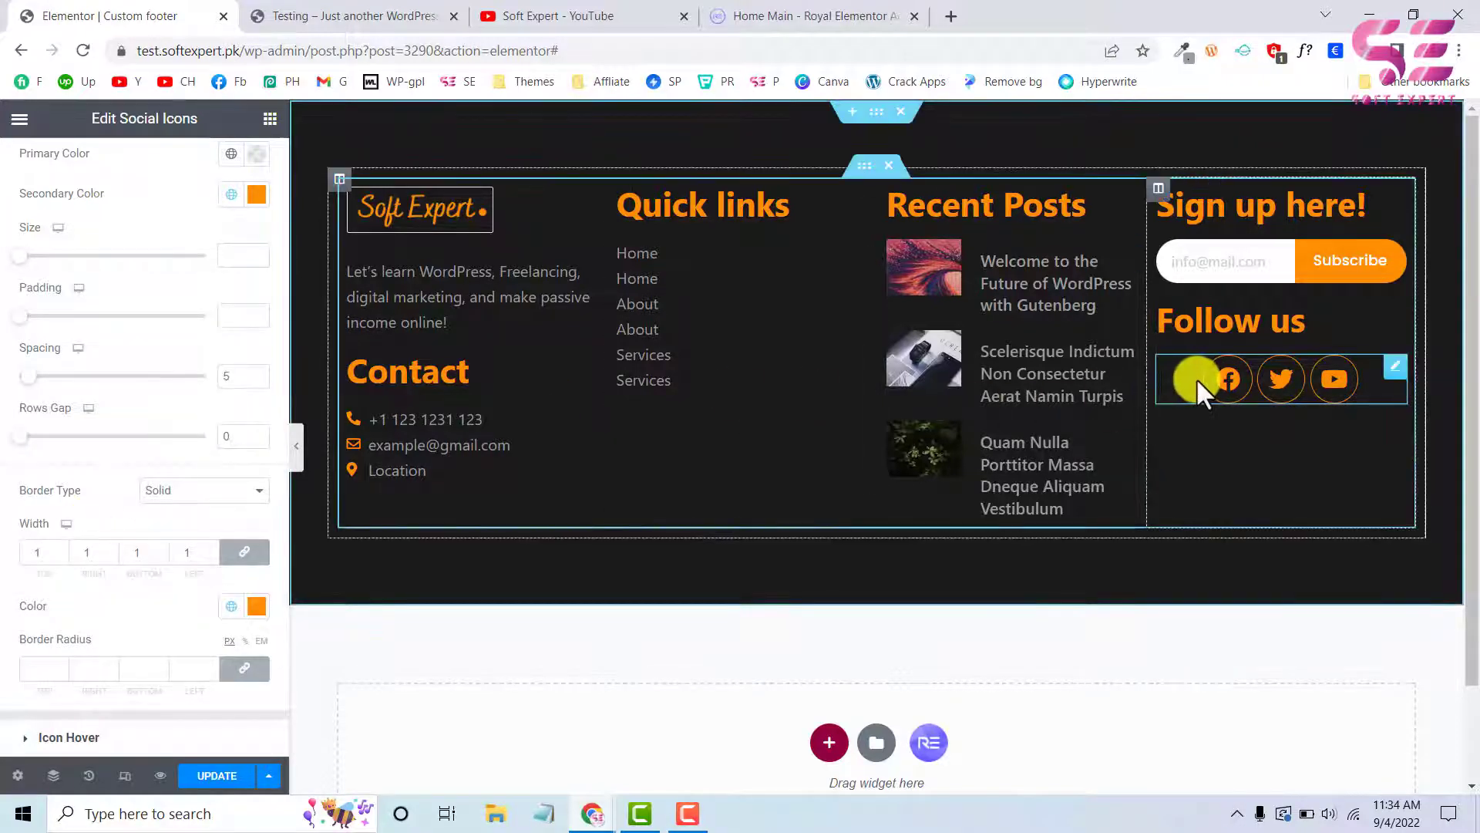
Add a Divider below the four footer columns, as on the live site, and color it with the text 2 global color
{"action": "left_click", "coordinate": [316, 13]}
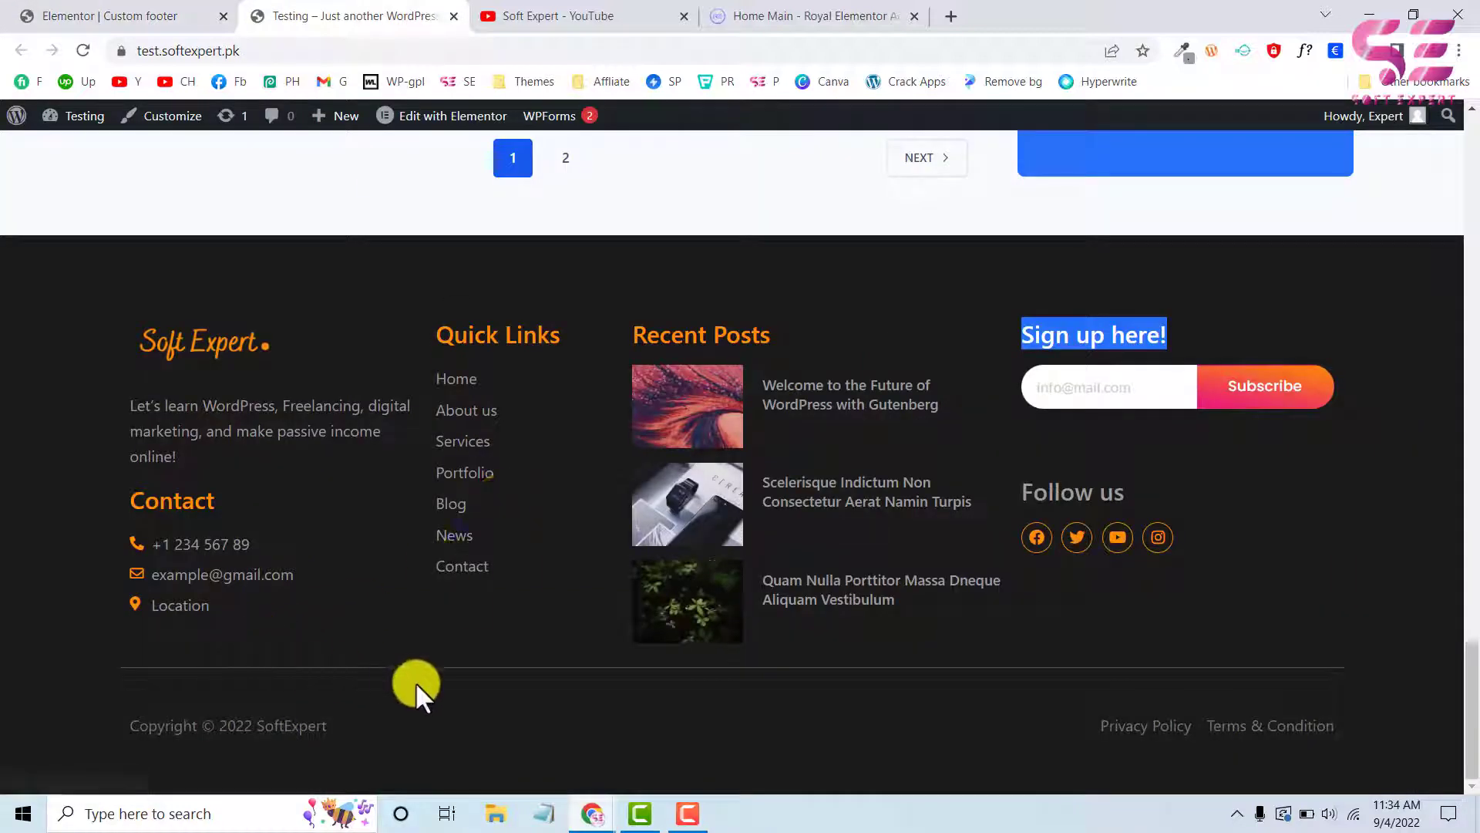
{"action": "left_click", "coordinate": [132, 14]}
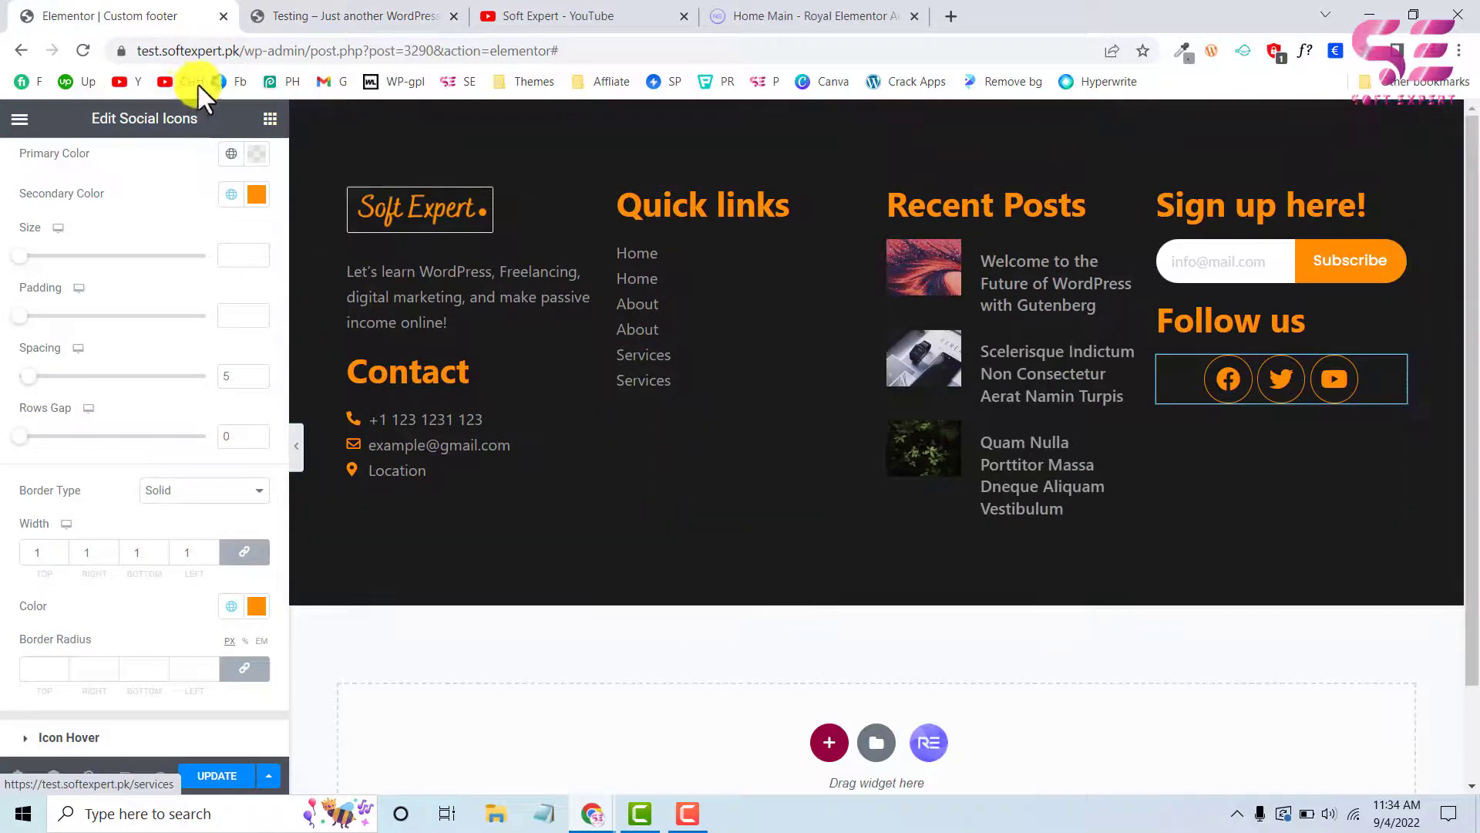
{"action": "left_click", "coordinate": [270, 120]}
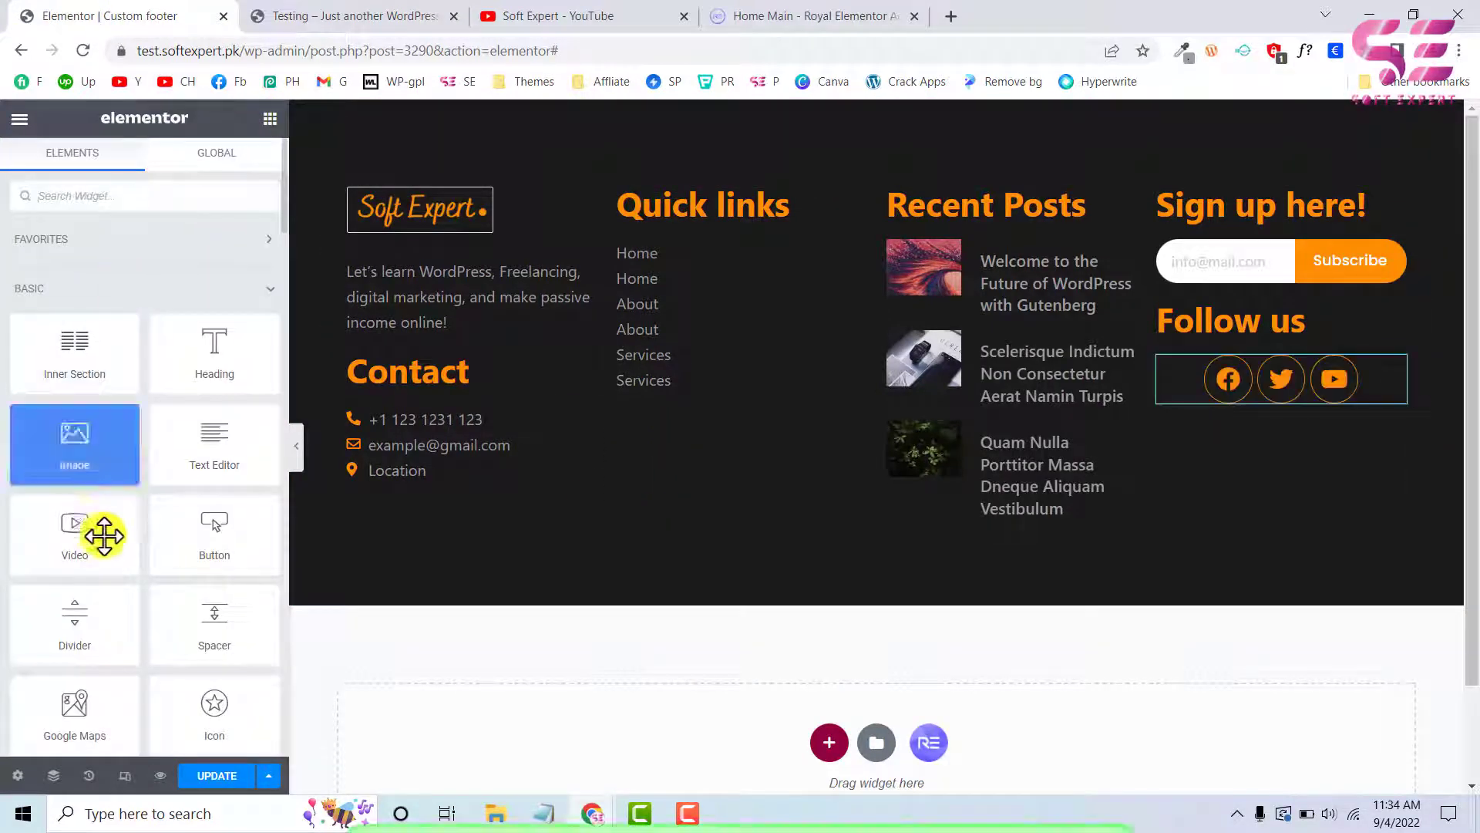
{"action": "left_click_drag", "start_coordinate": [65, 623], "coordinate": [429, 532]}
{"action": "left_click", "coordinate": [146, 173]}
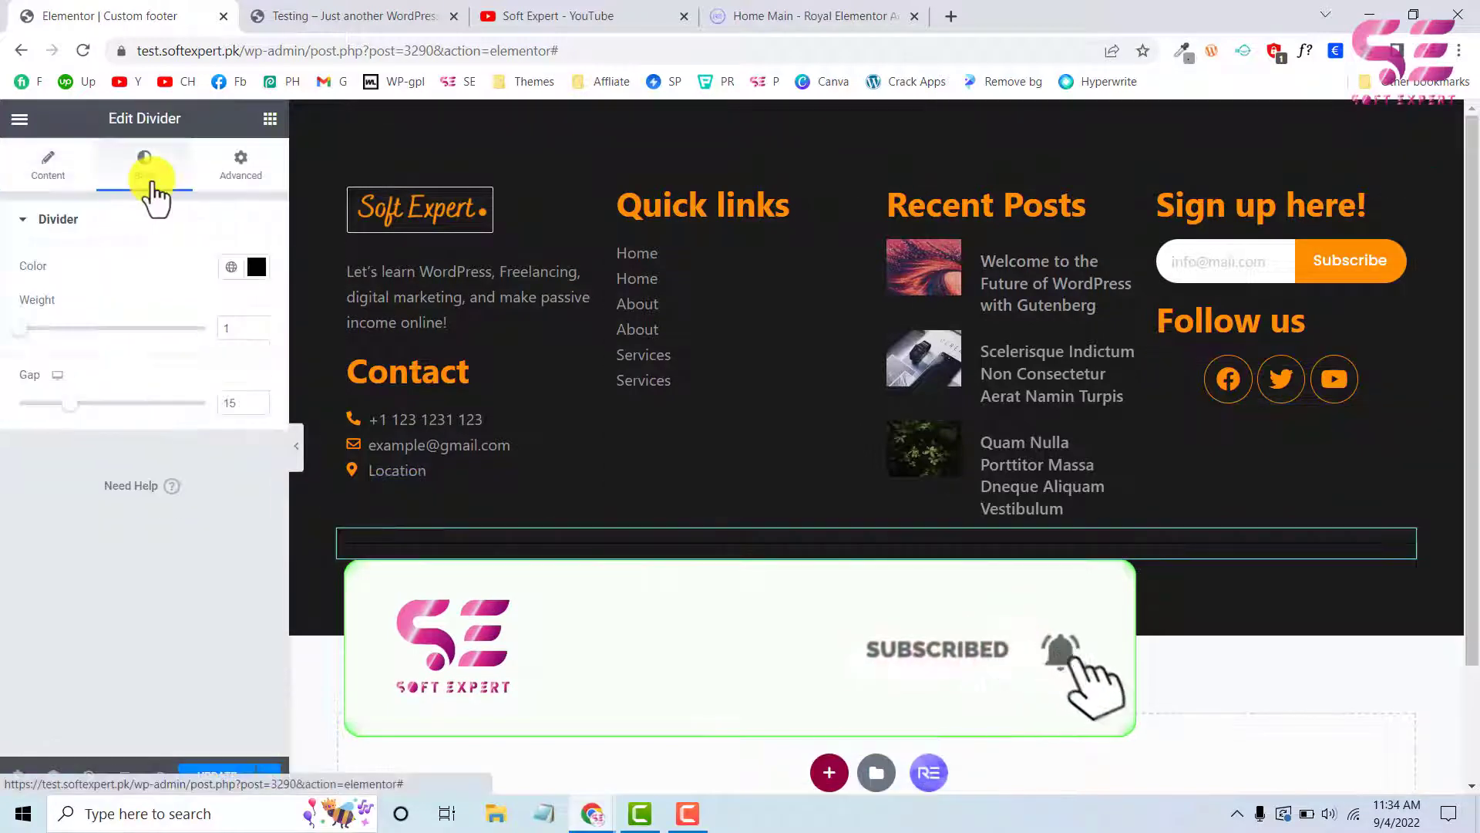
{"action": "left_click", "coordinate": [231, 270]}
{"action": "left_click", "coordinate": [68, 490]}
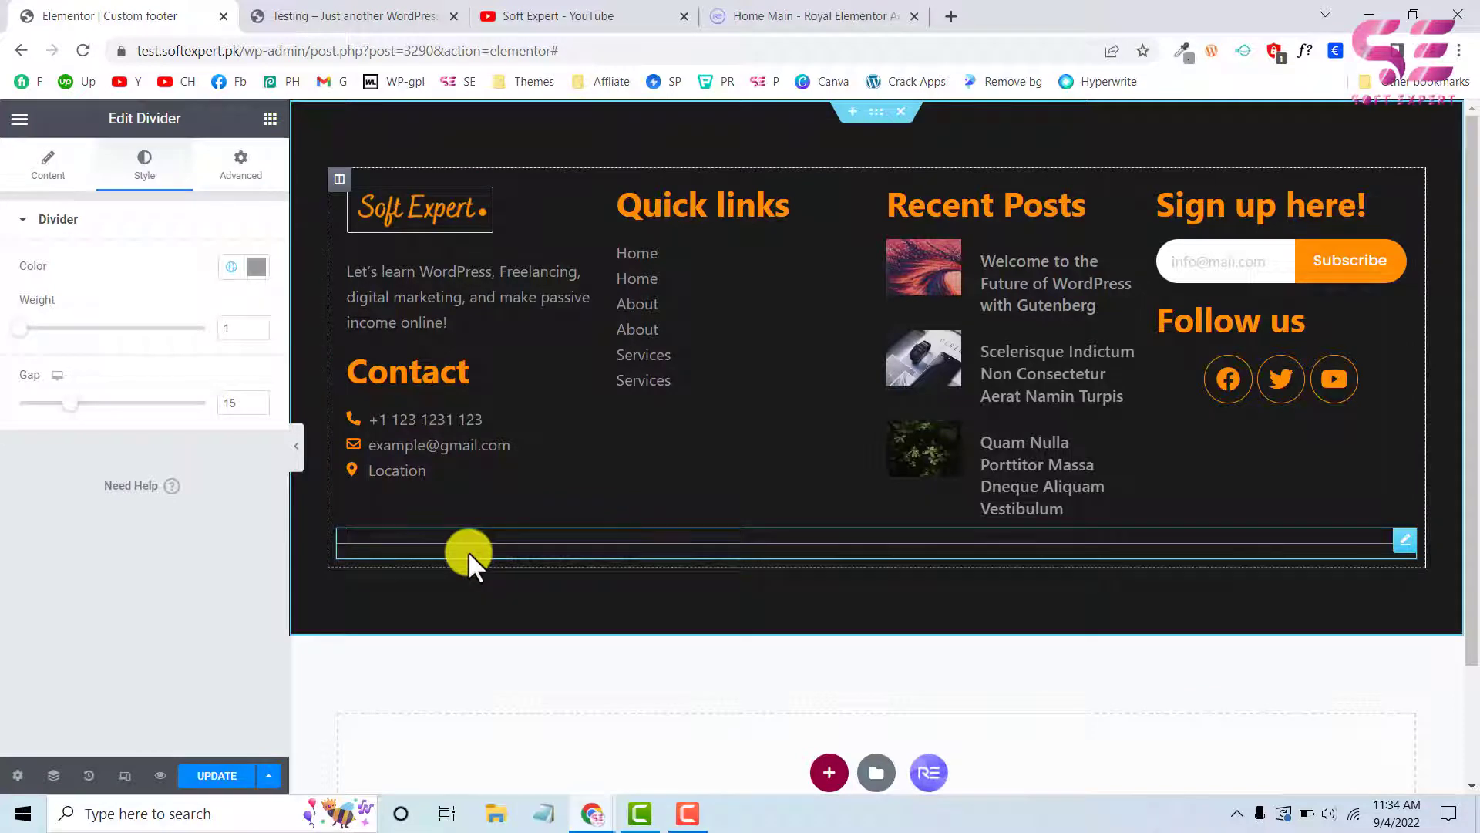
Copy the "Copyright © 2022 SoftExpert" line from the live site's footer and return to the footer editor
{"action": "left_click", "coordinate": [346, 15]}
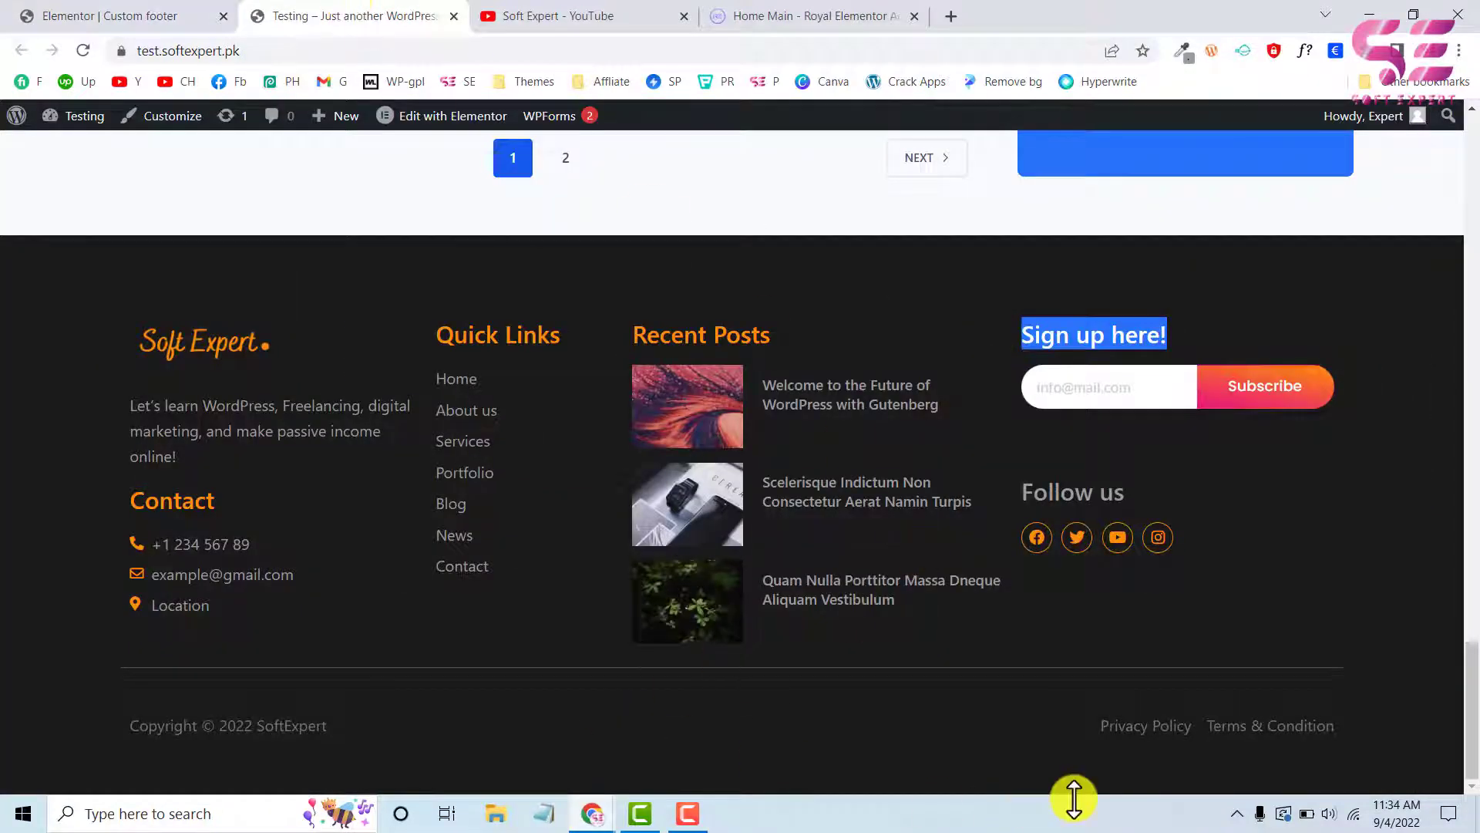
{"action": "left_click_drag", "start_coordinate": [338, 729], "coordinate": [127, 728]}
{"action": "key", "text": "ctrl+c"}
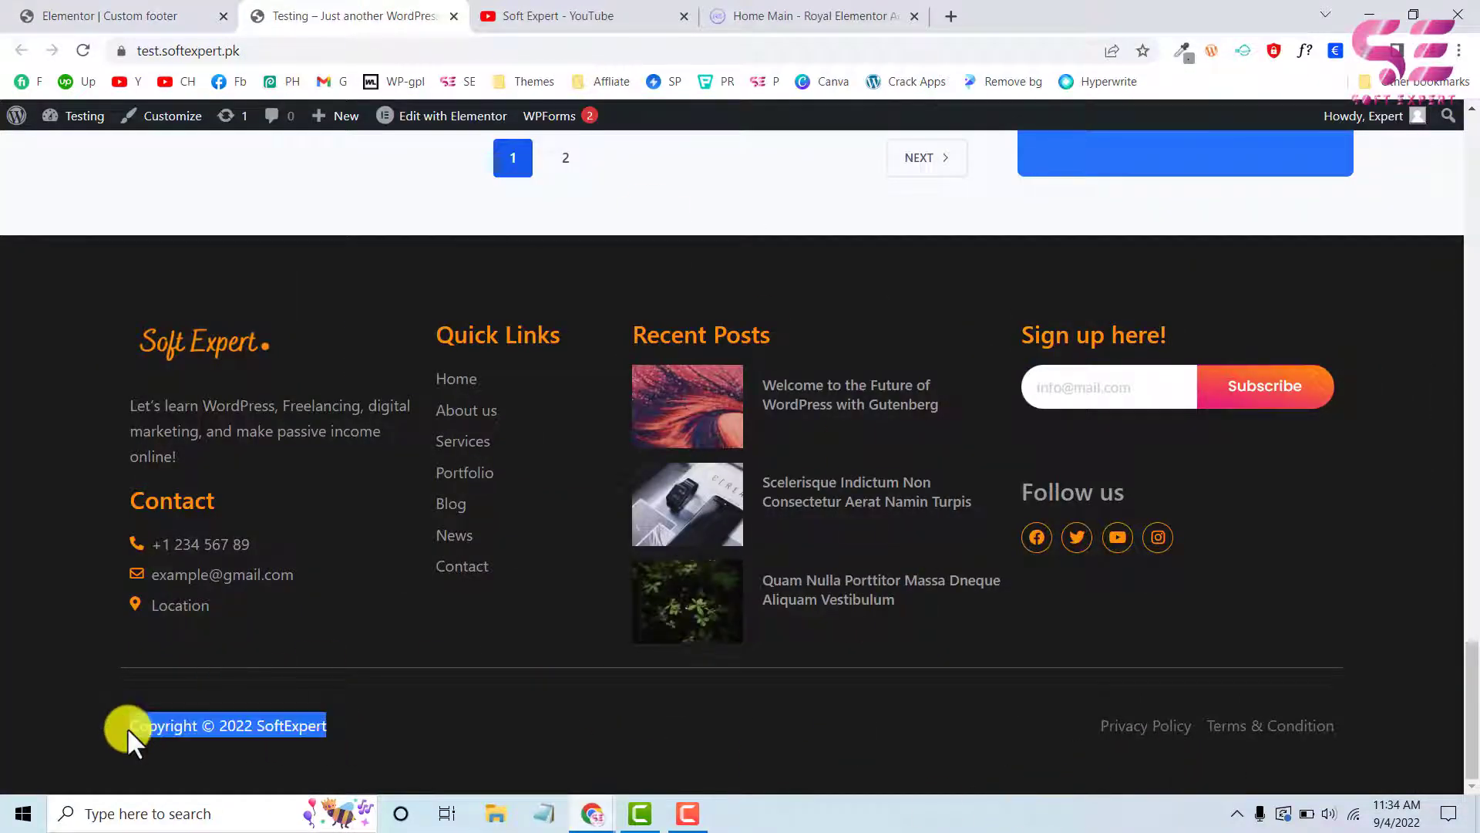
{"action": "left_click", "coordinate": [104, 14]}
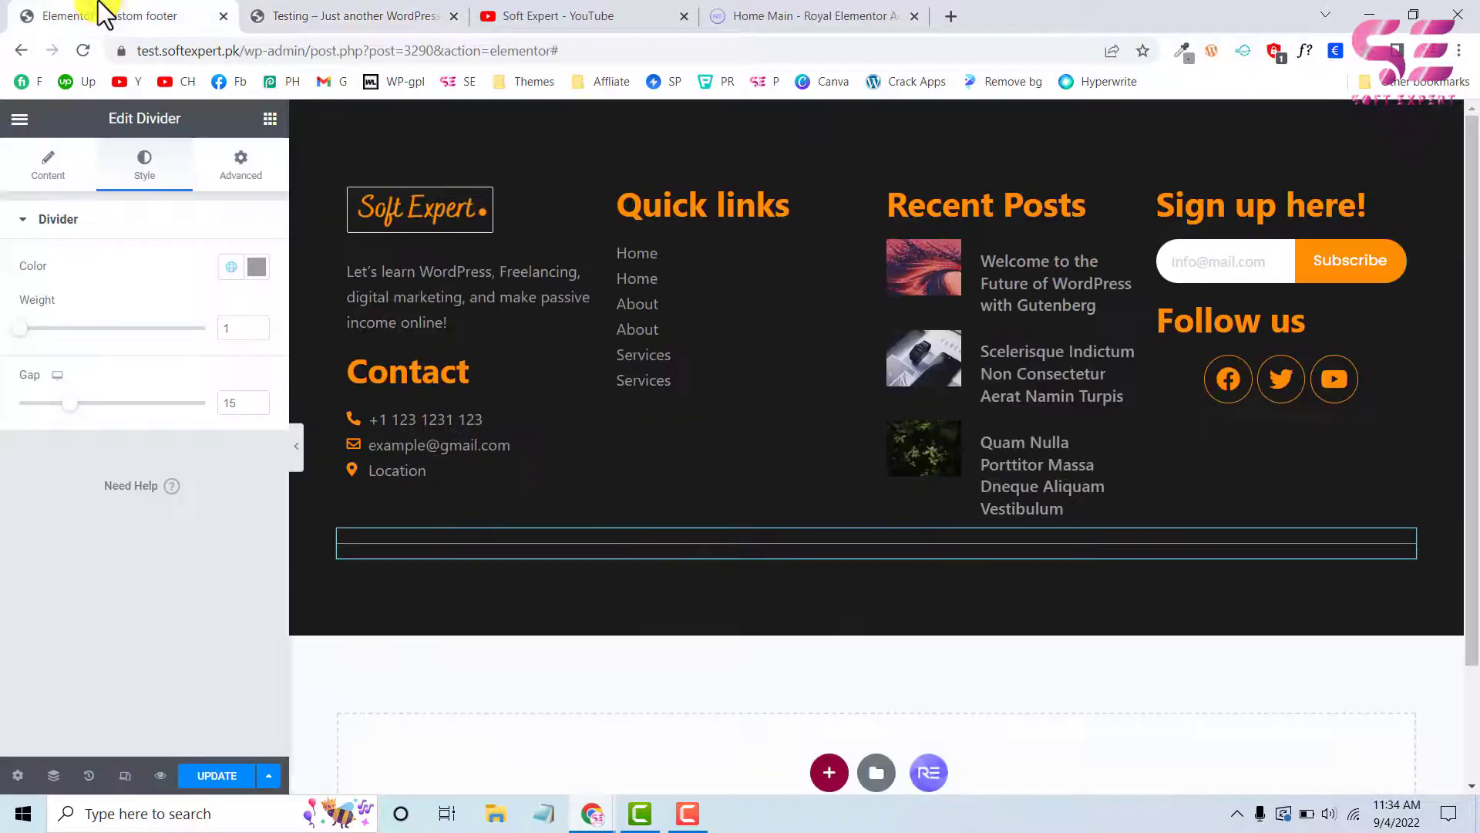
Add a two-column inner section below the divider
{"action": "left_click", "coordinate": [270, 119]}
{"action": "left_click_drag", "start_coordinate": [208, 439], "coordinate": [392, 554]}
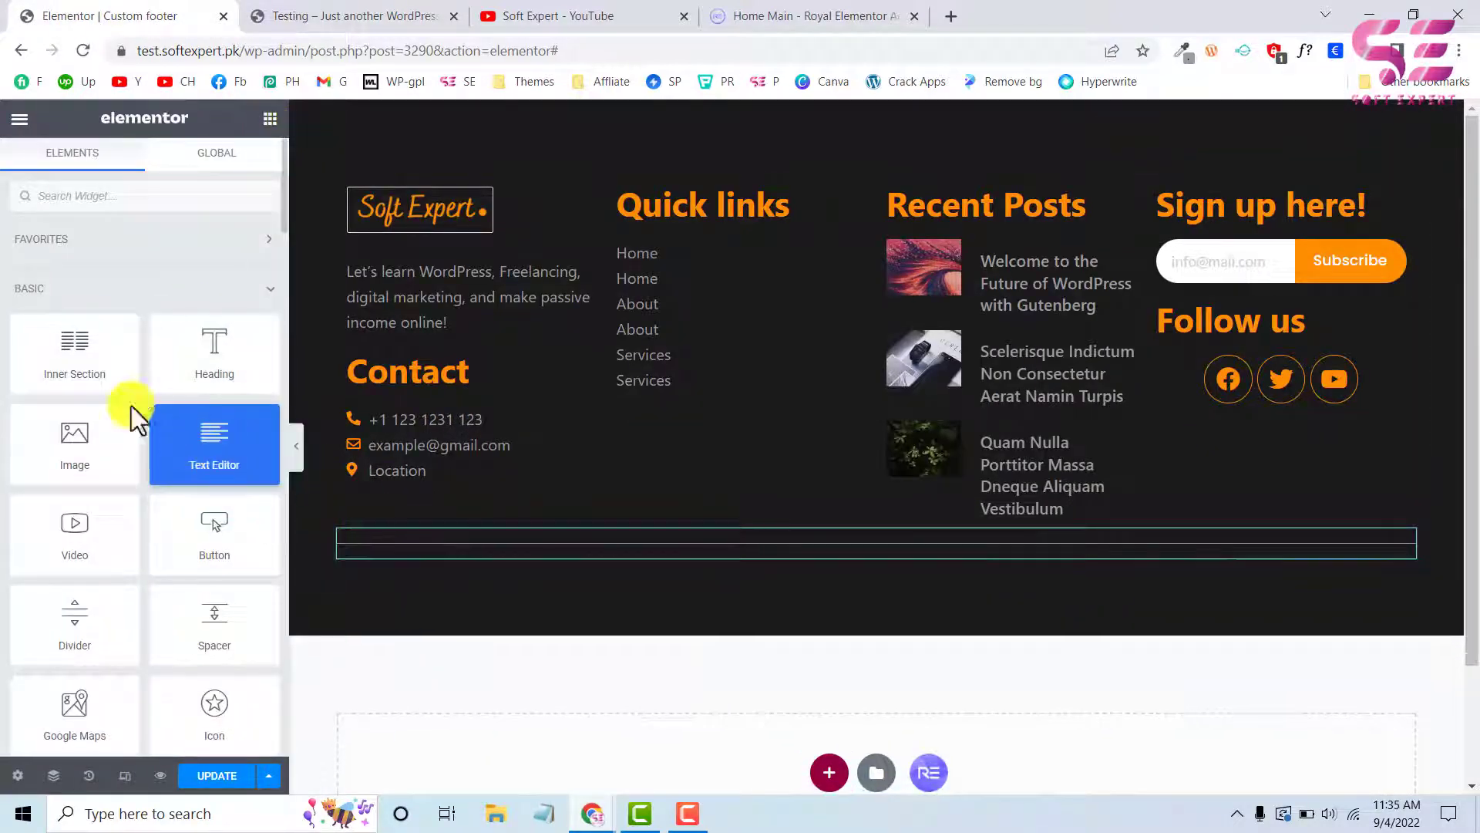
{"action": "left_click_drag", "start_coordinate": [74, 351], "coordinate": [368, 547]}
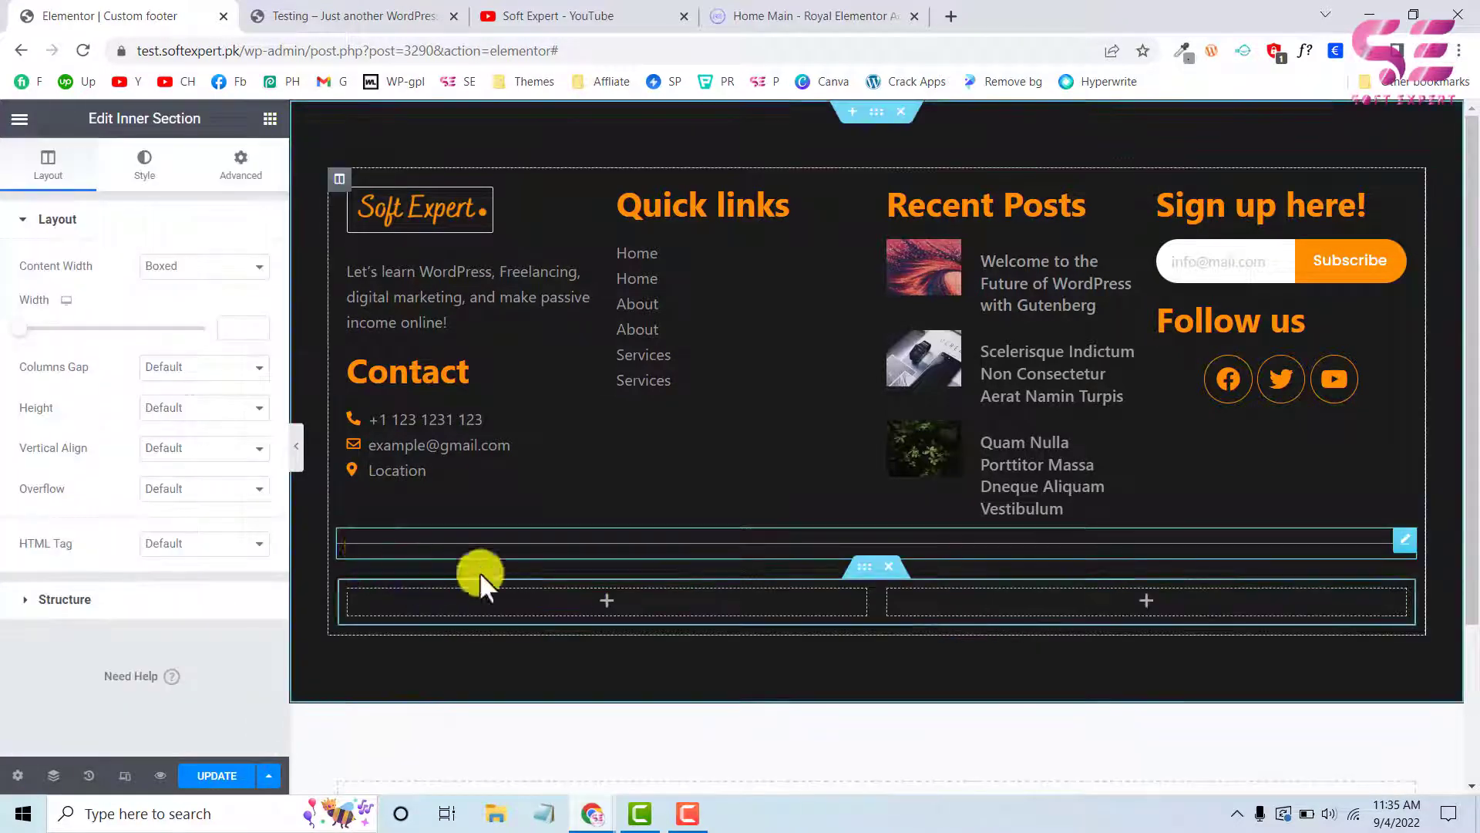
Paste a copy of the first column's text paragraph into the new section's first column and replace its text with "Copyright © 2022 SoftExpert"
{"action": "right_click", "coordinate": [415, 298]}
{"action": "left_click", "coordinate": [453, 378]}
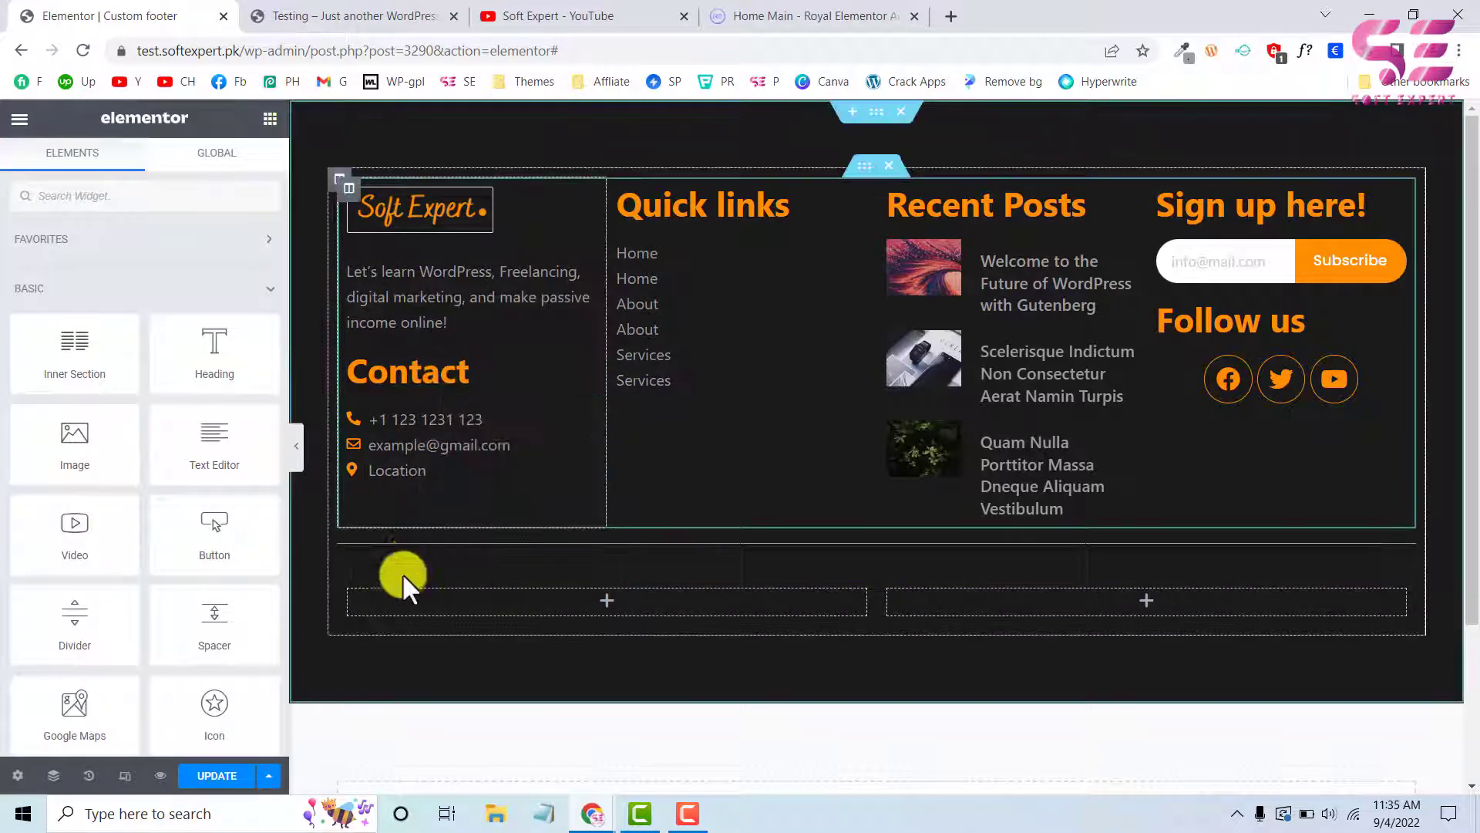
{"action": "right_click", "coordinate": [395, 595]}
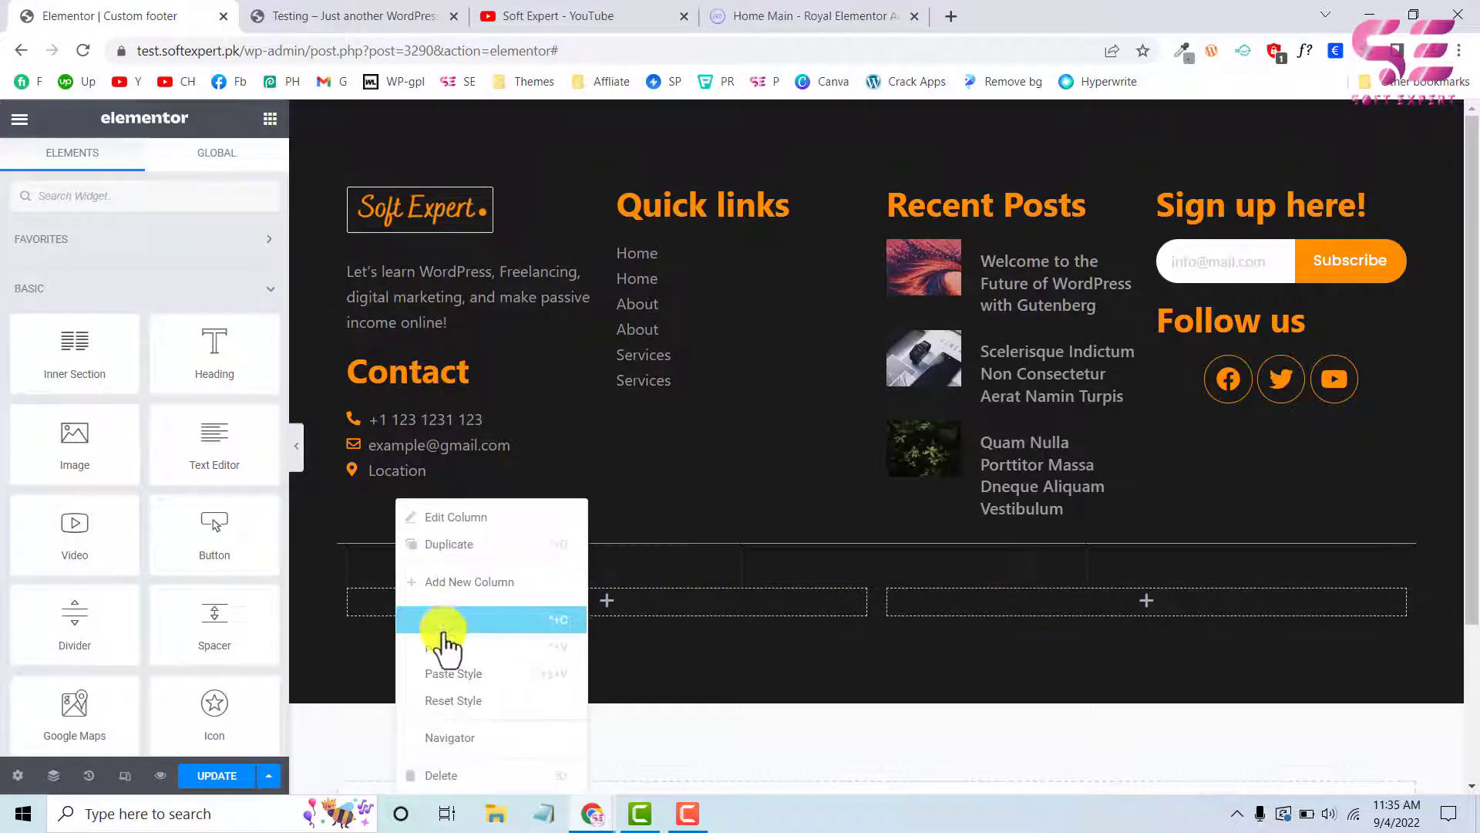
{"action": "left_click", "coordinate": [441, 648]}
{"action": "left_click", "coordinate": [132, 509]}
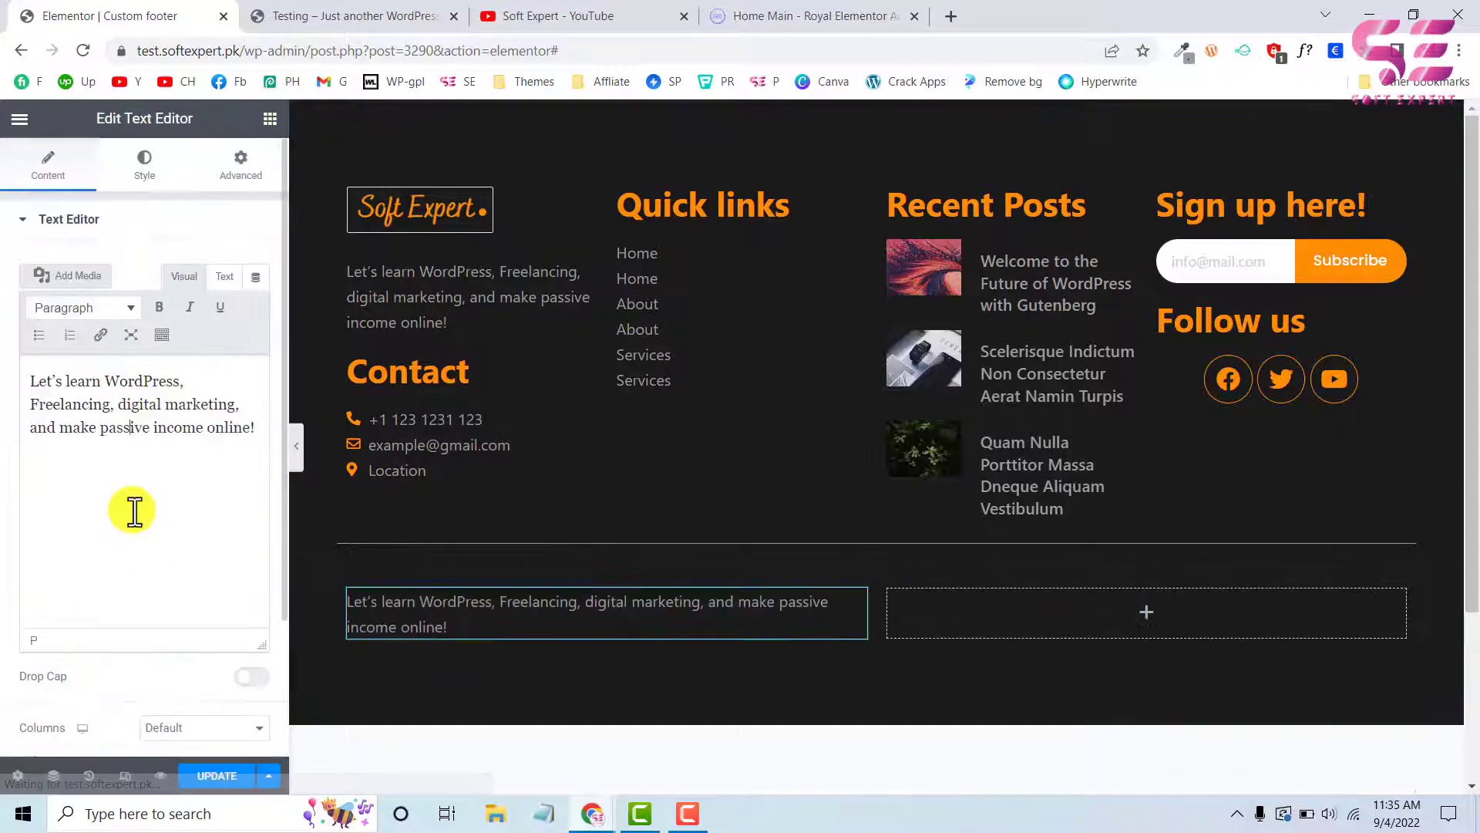
{"action": "key", "text": "ctrl+a"}
{"action": "key", "text": "ctrl+v"}
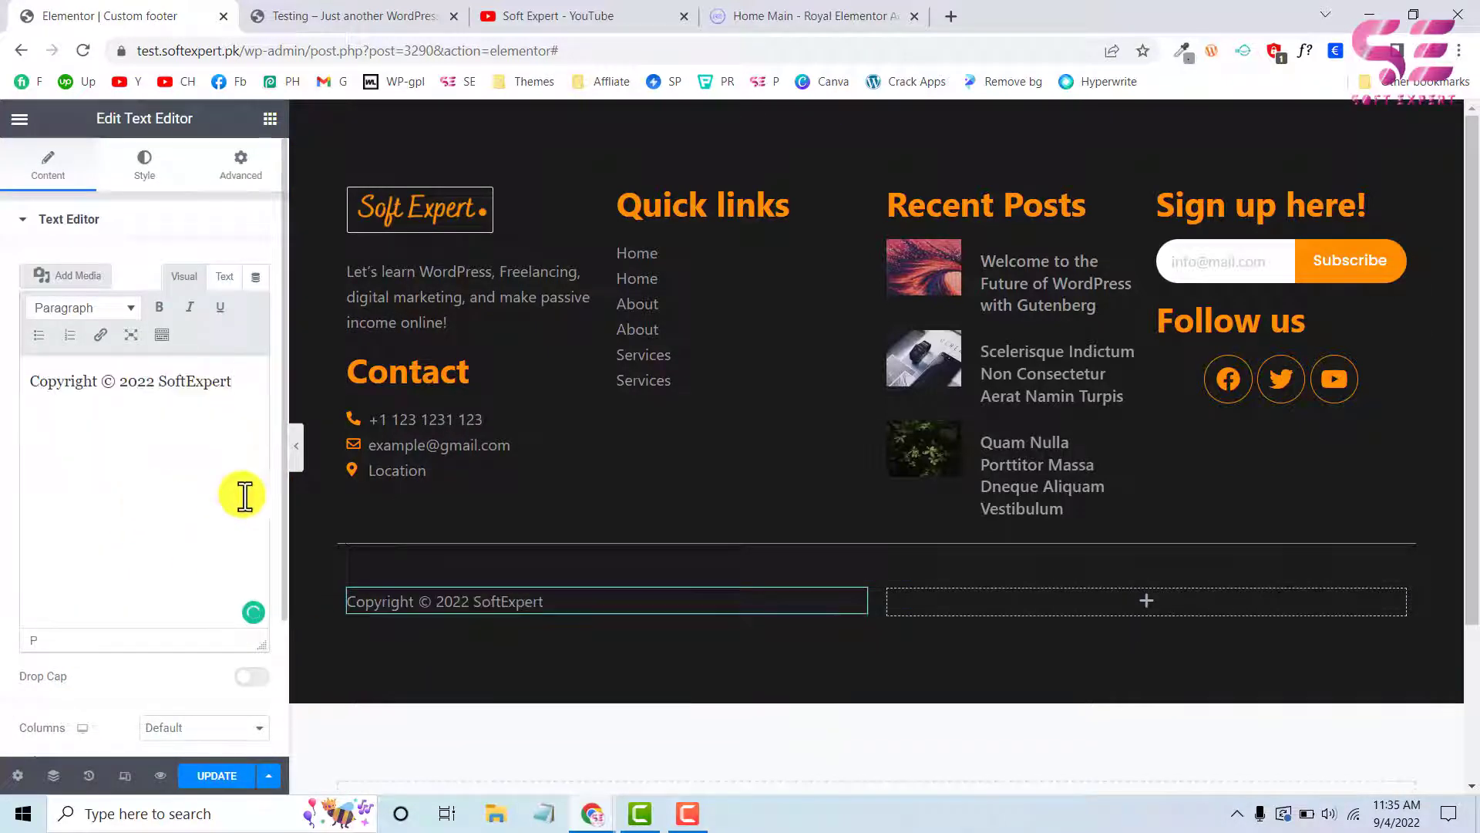
Paste another copy of the text paragraph into the bottom section's empty second column
{"action": "right_click", "coordinate": [591, 598]}
{"action": "right_click", "coordinate": [996, 601]}
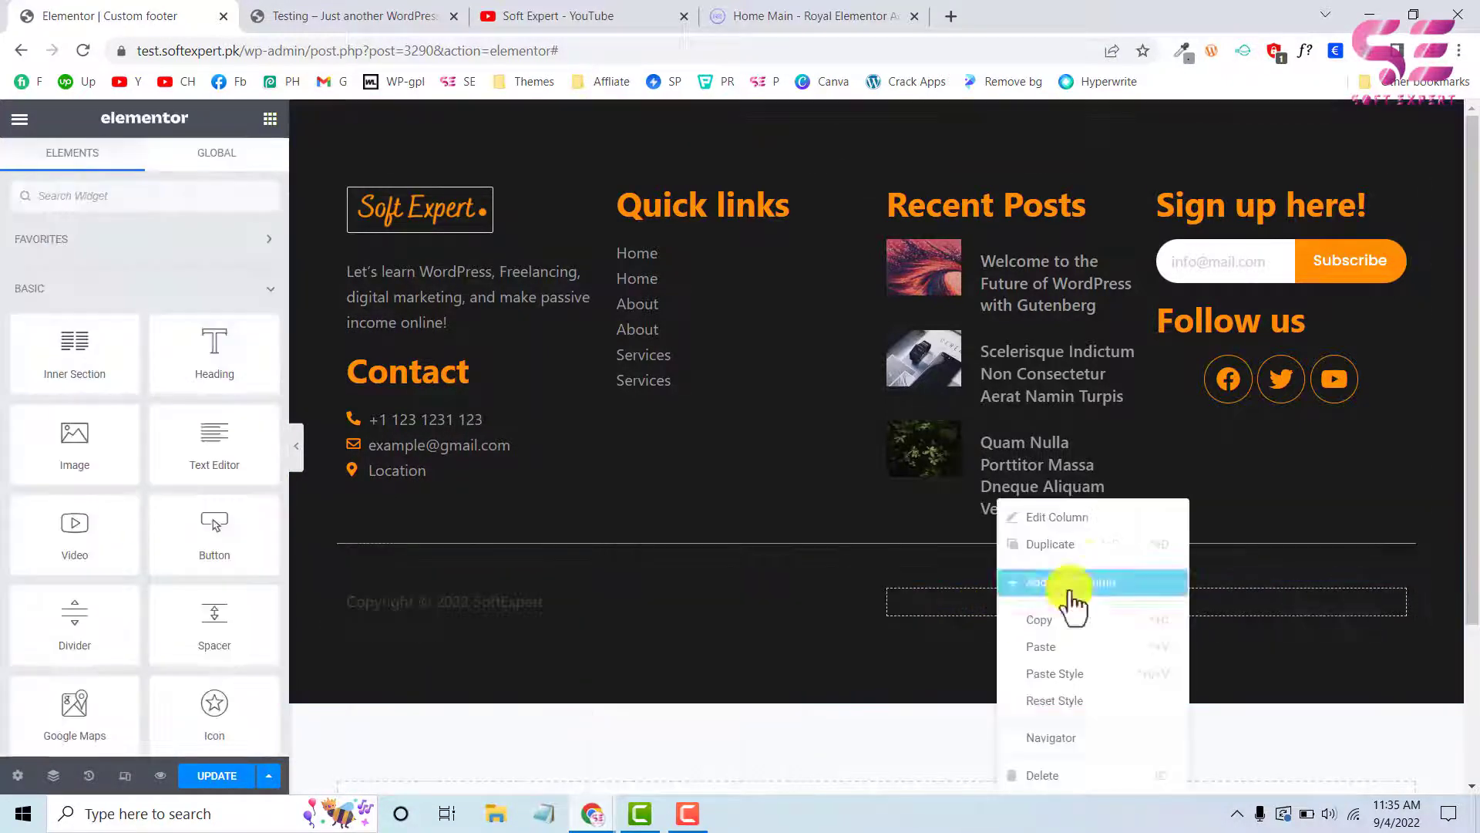
{"action": "left_click", "coordinate": [1041, 647]}
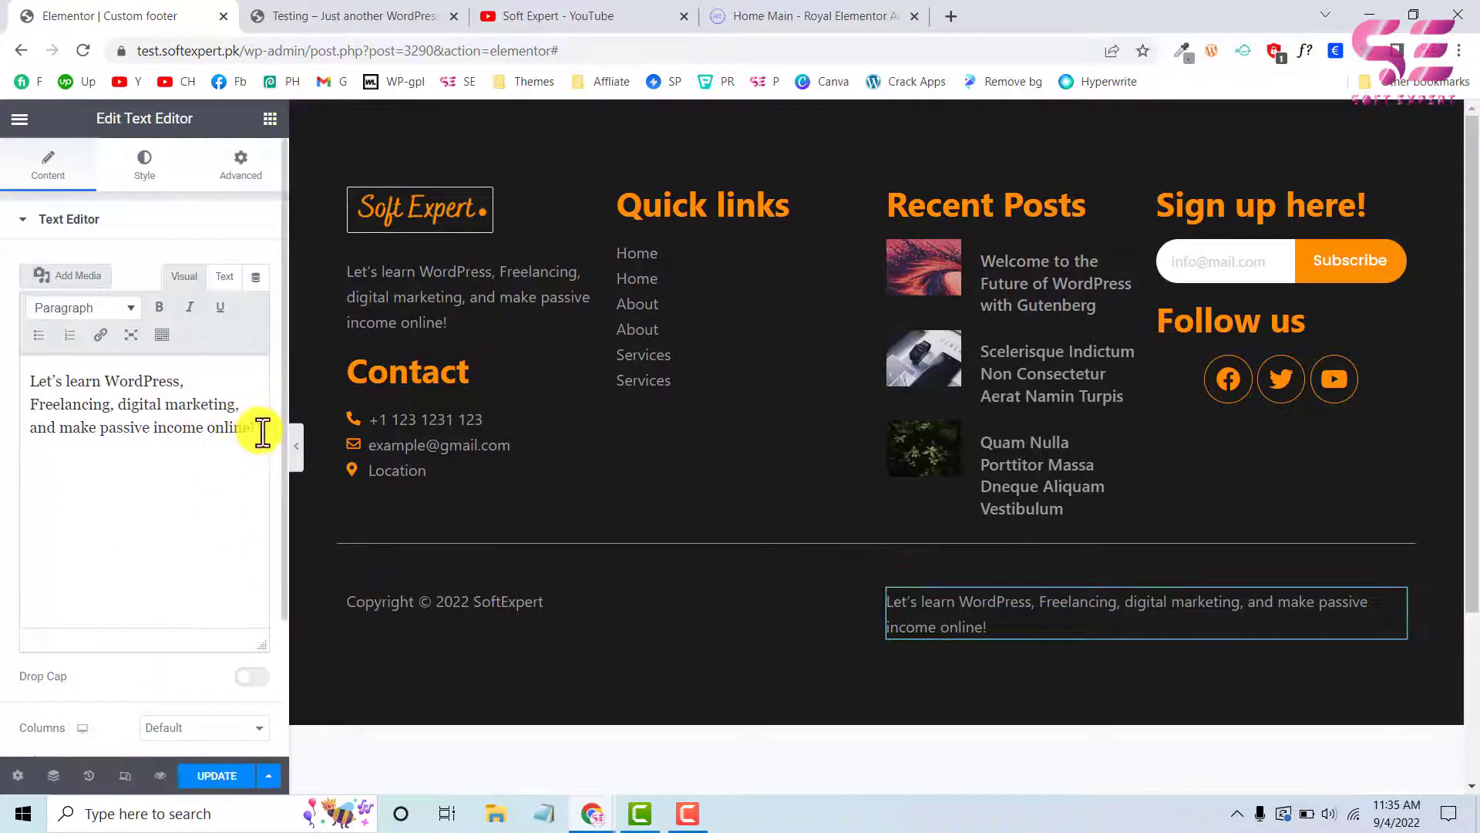
Replace the text in the bottom section's second column with "Privacy Policy" and align it to the right
{"action": "left_click_drag", "start_coordinate": [262, 432], "coordinate": [28, 382]}
{"action": "type", "text": "Priva"}
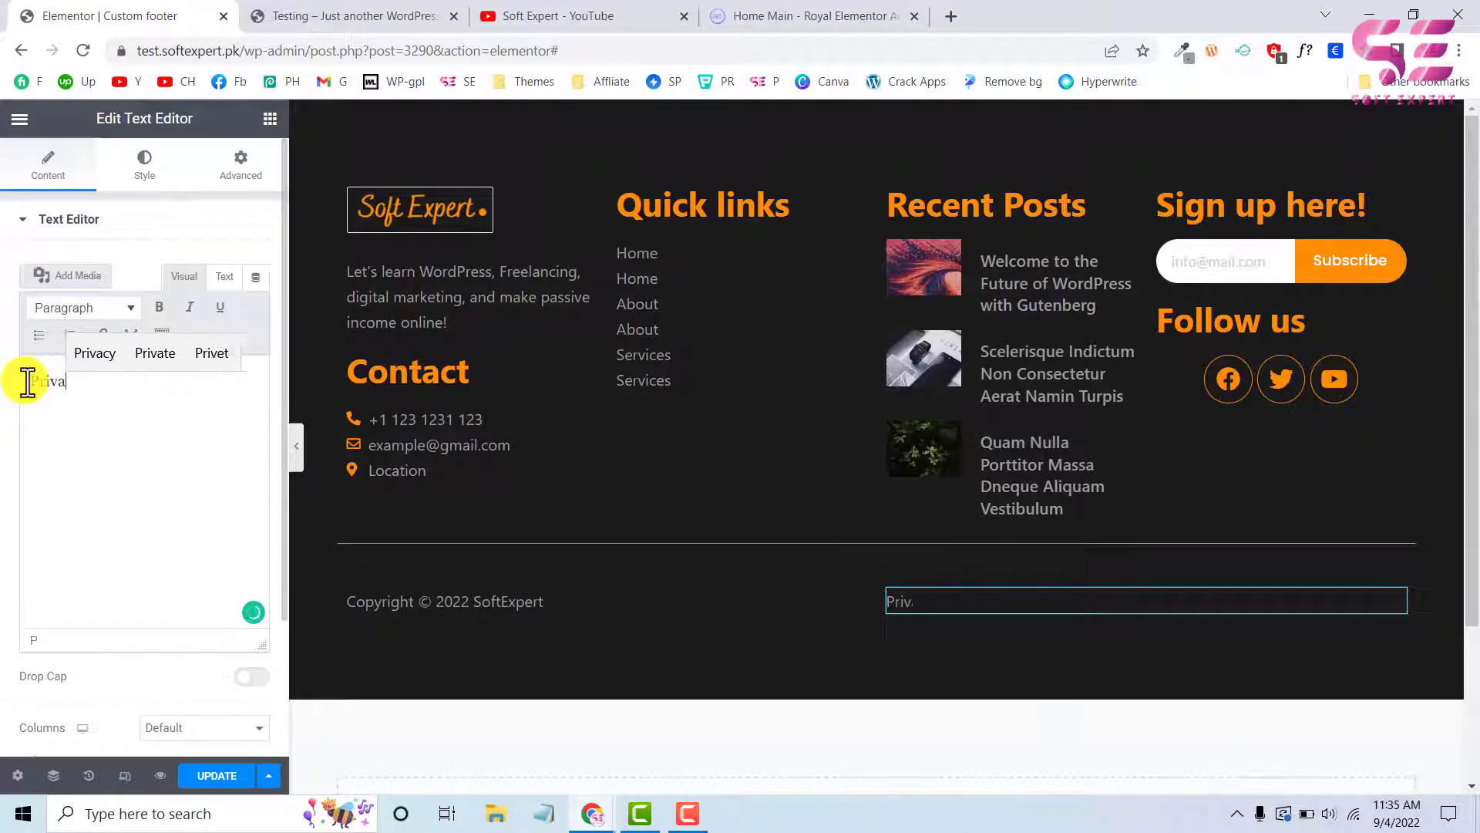
{"action": "type", "text": "cy Pol"}
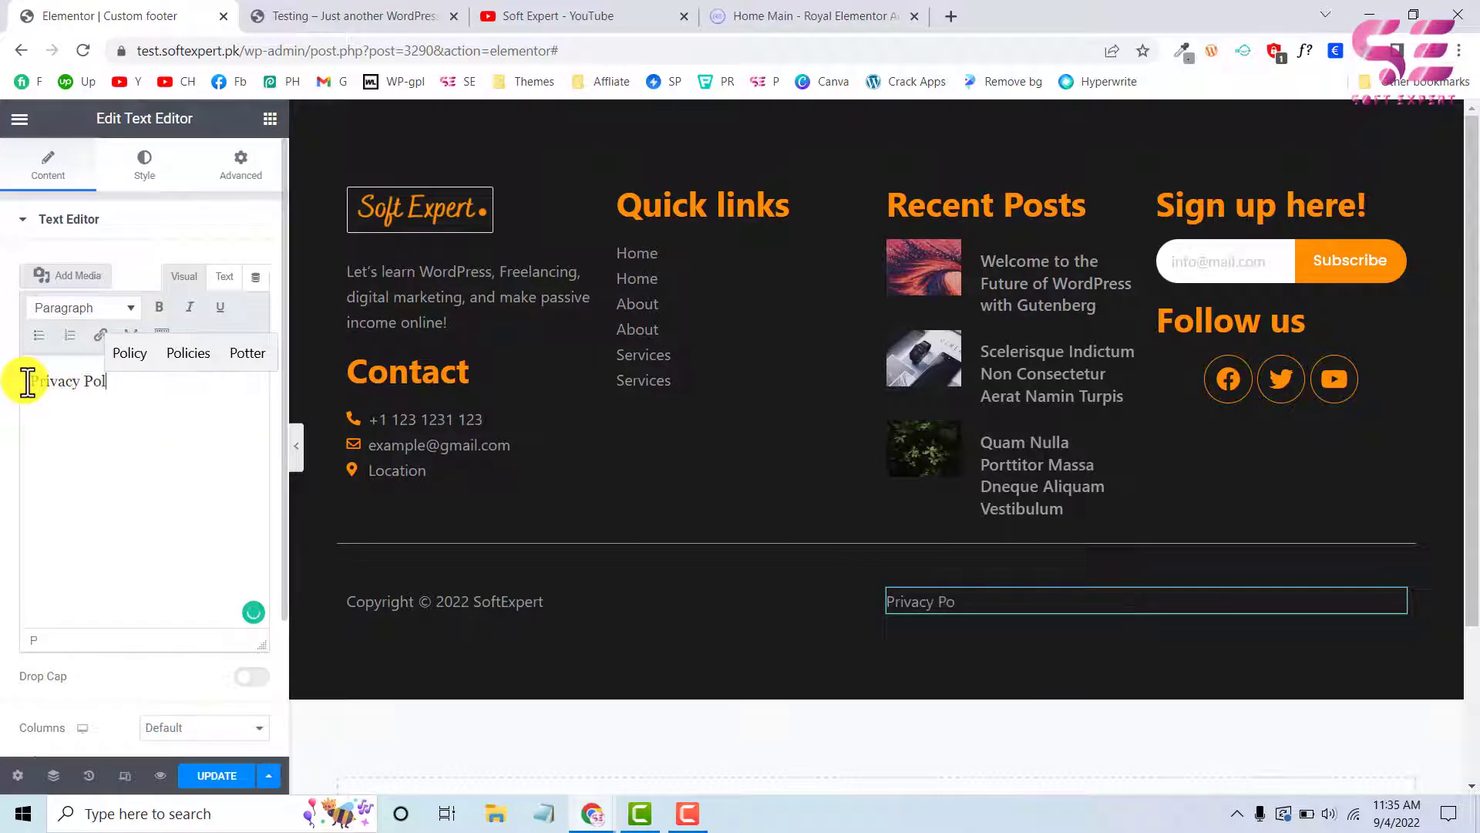
{"action": "type", "text": "icy  Te"}
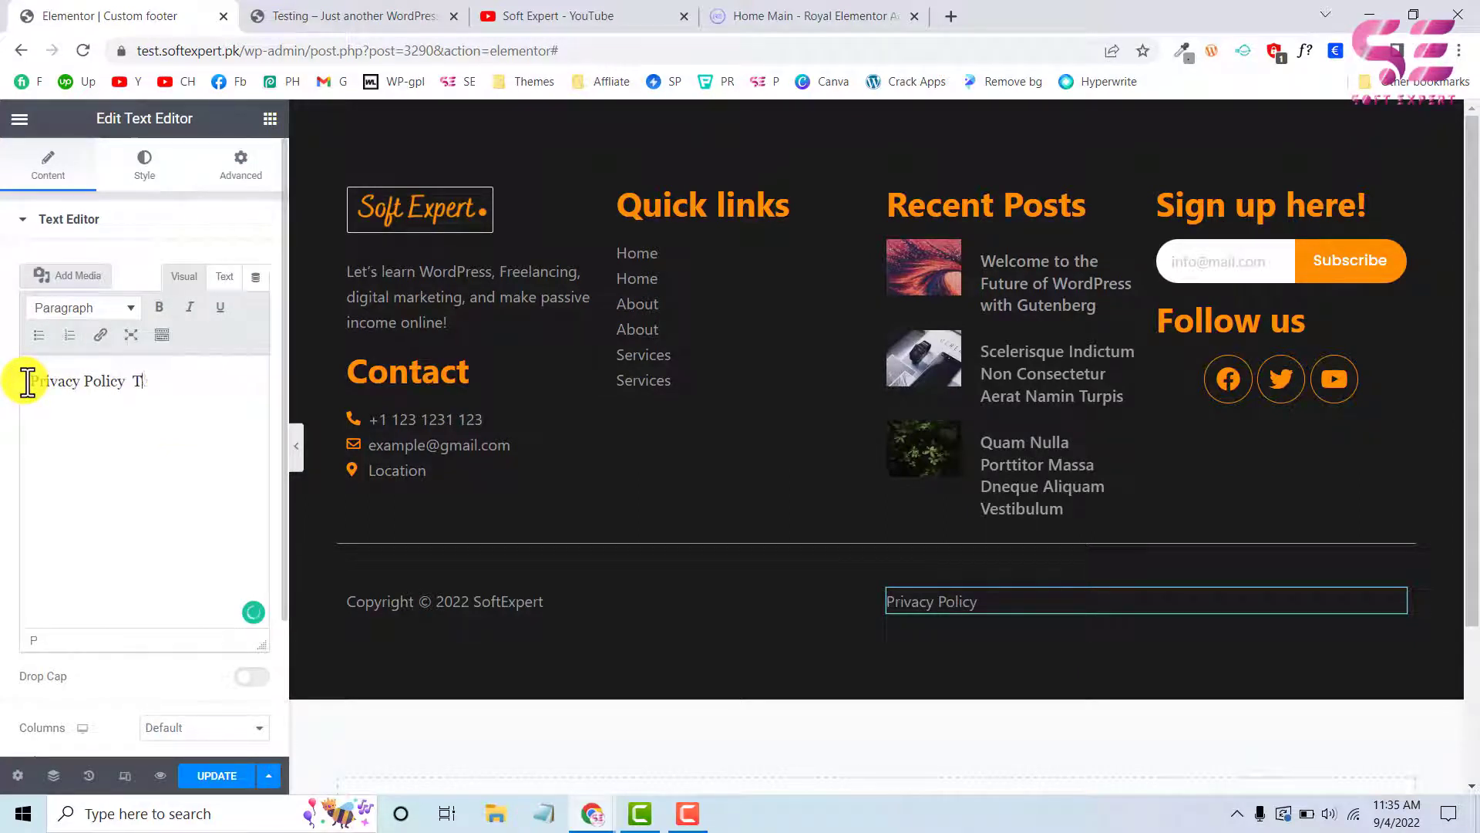
{"action": "key", "text": "BackSpace"}
{"action": "key", "text": "BackSpace"}
{"action": "key", "text": "BackSpace"}
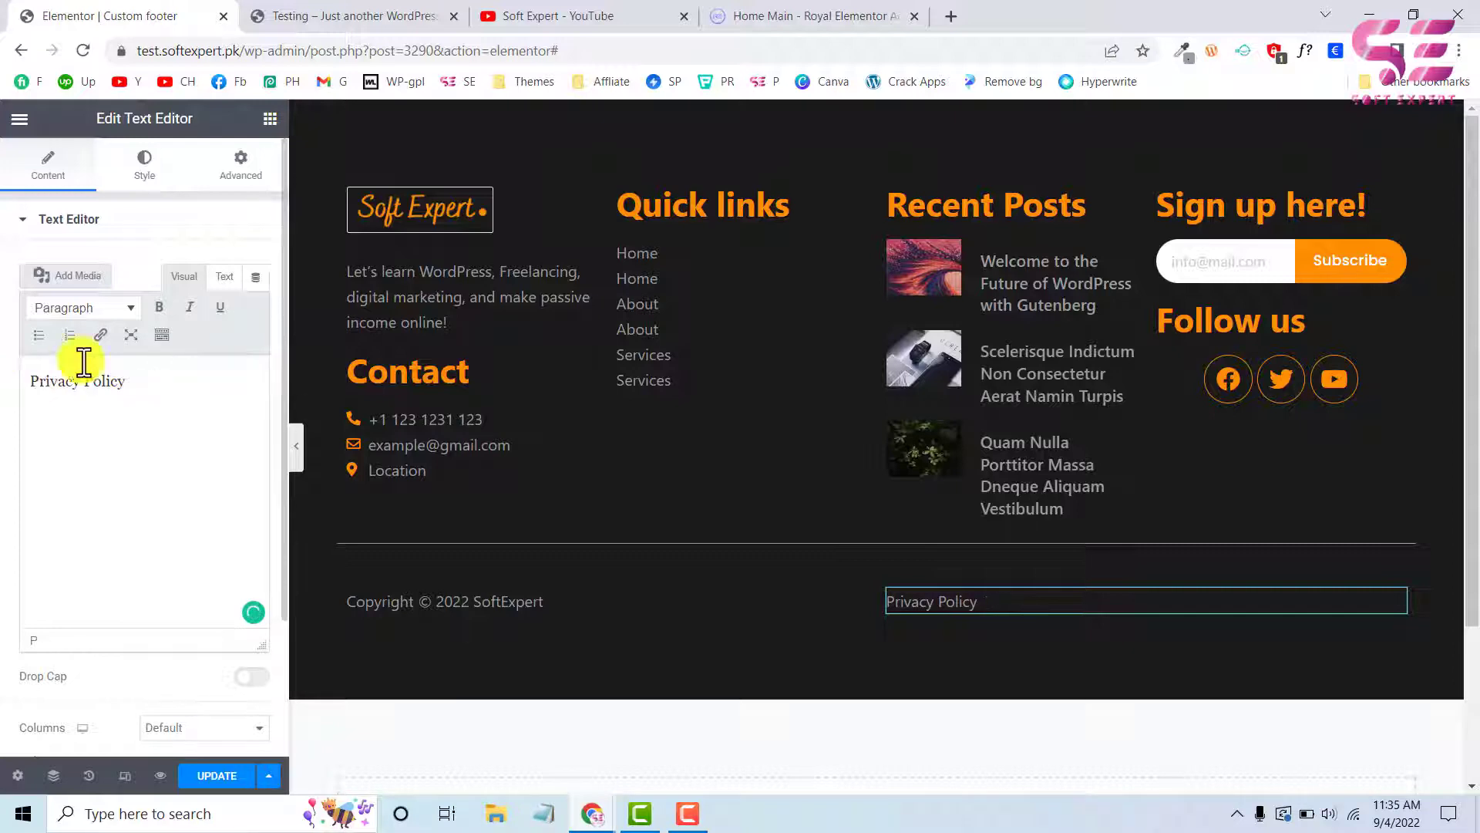
{"action": "left_click", "coordinate": [146, 169]}
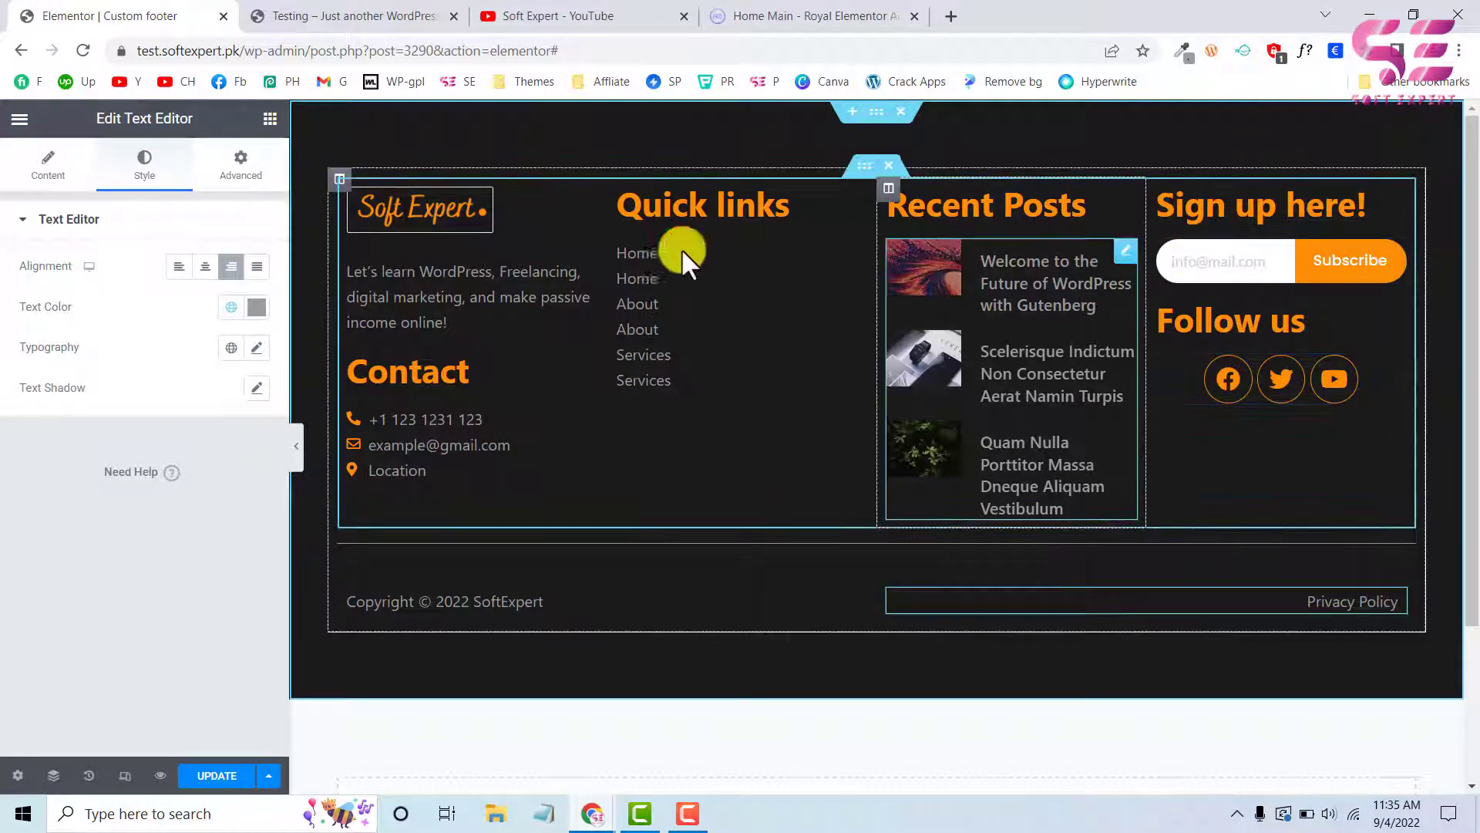
Set the Contact heading's font weight to 500 and its size to 27 px
{"action": "left_click", "coordinate": [498, 368]}
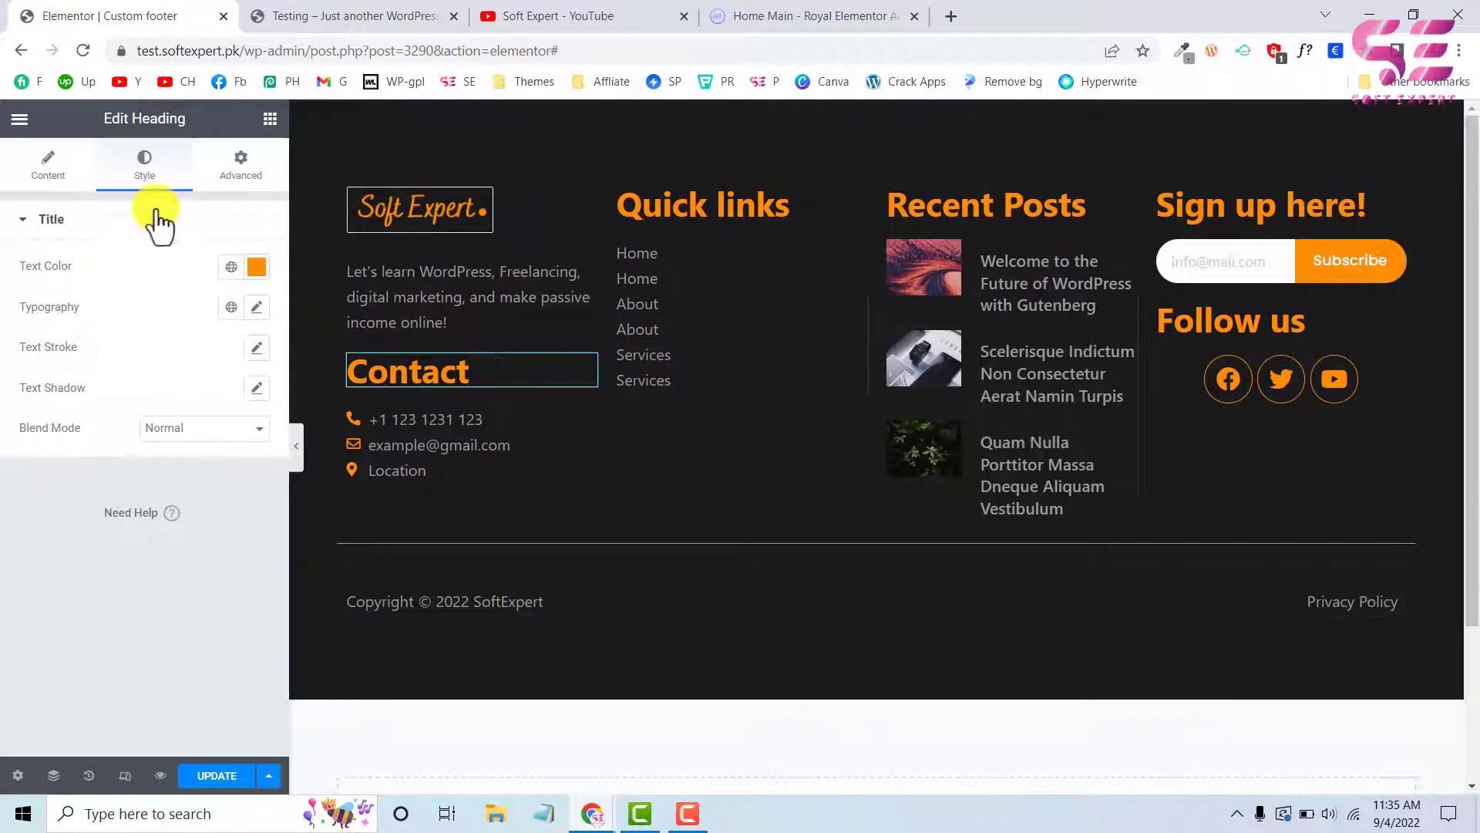
{"action": "left_click", "coordinate": [257, 307]}
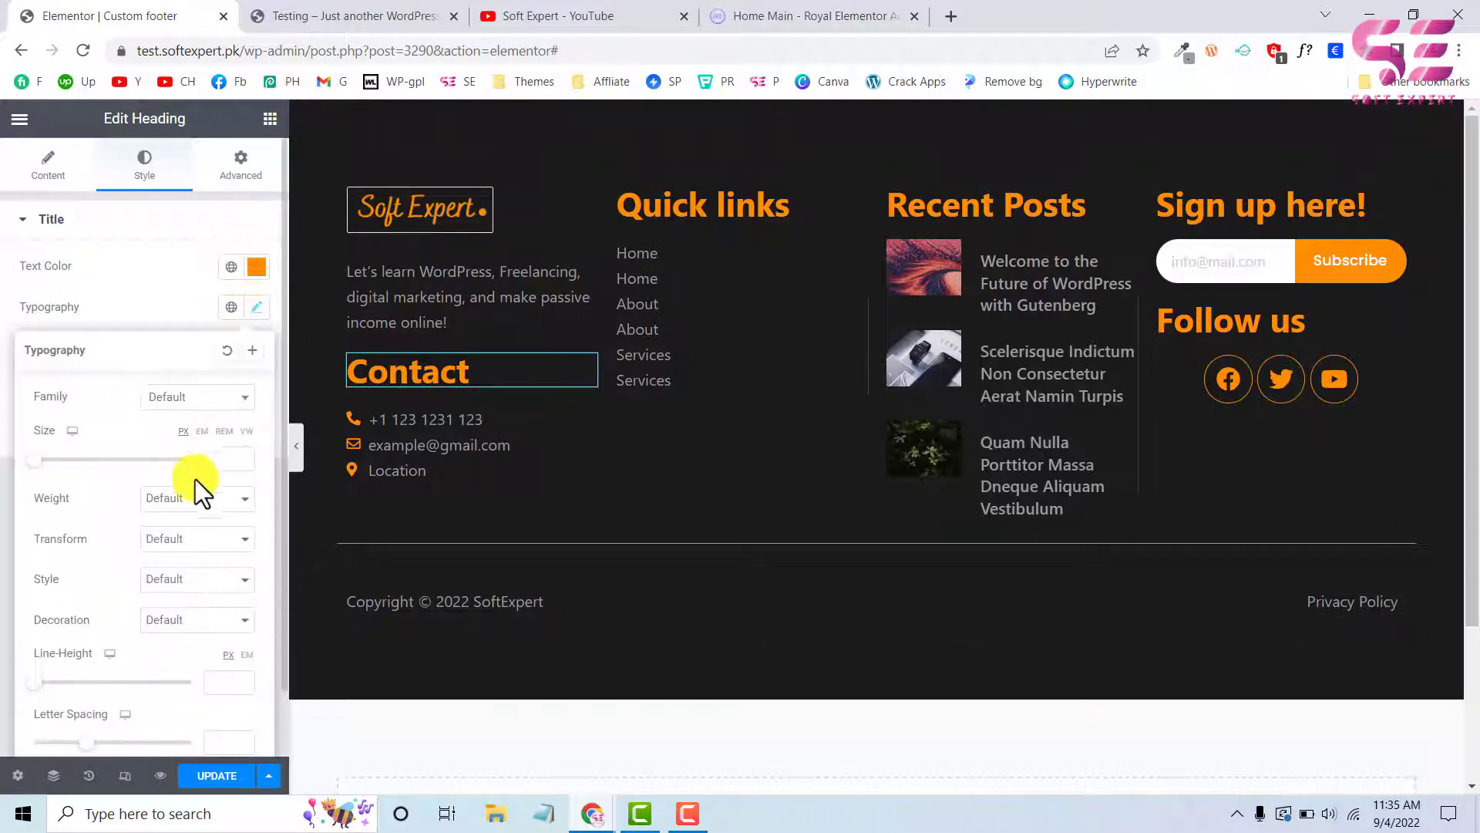
{"action": "left_click", "coordinate": [188, 499]}
{"action": "left_click", "coordinate": [159, 578]}
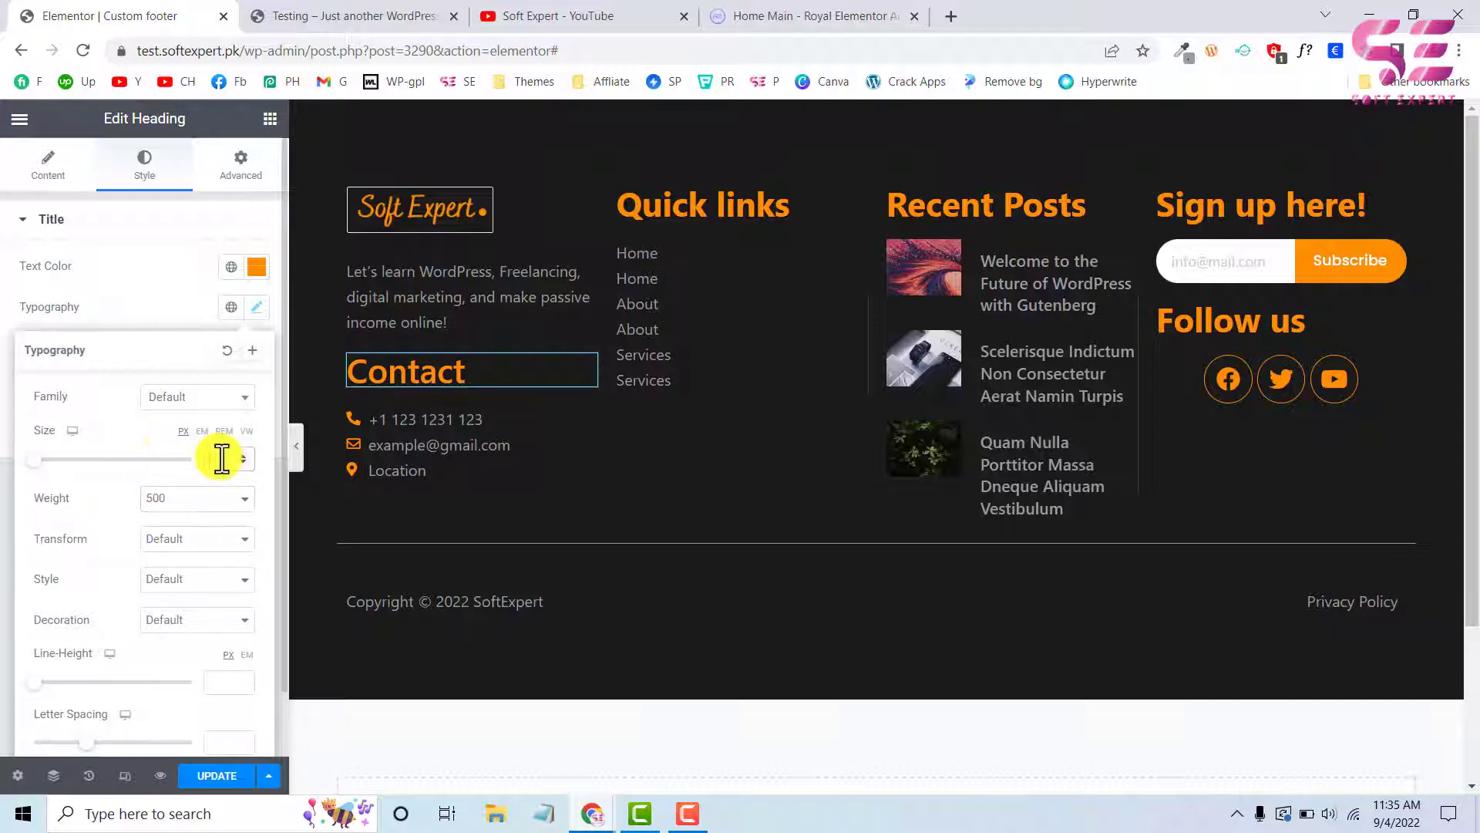
{"action": "type", "text": "22"}
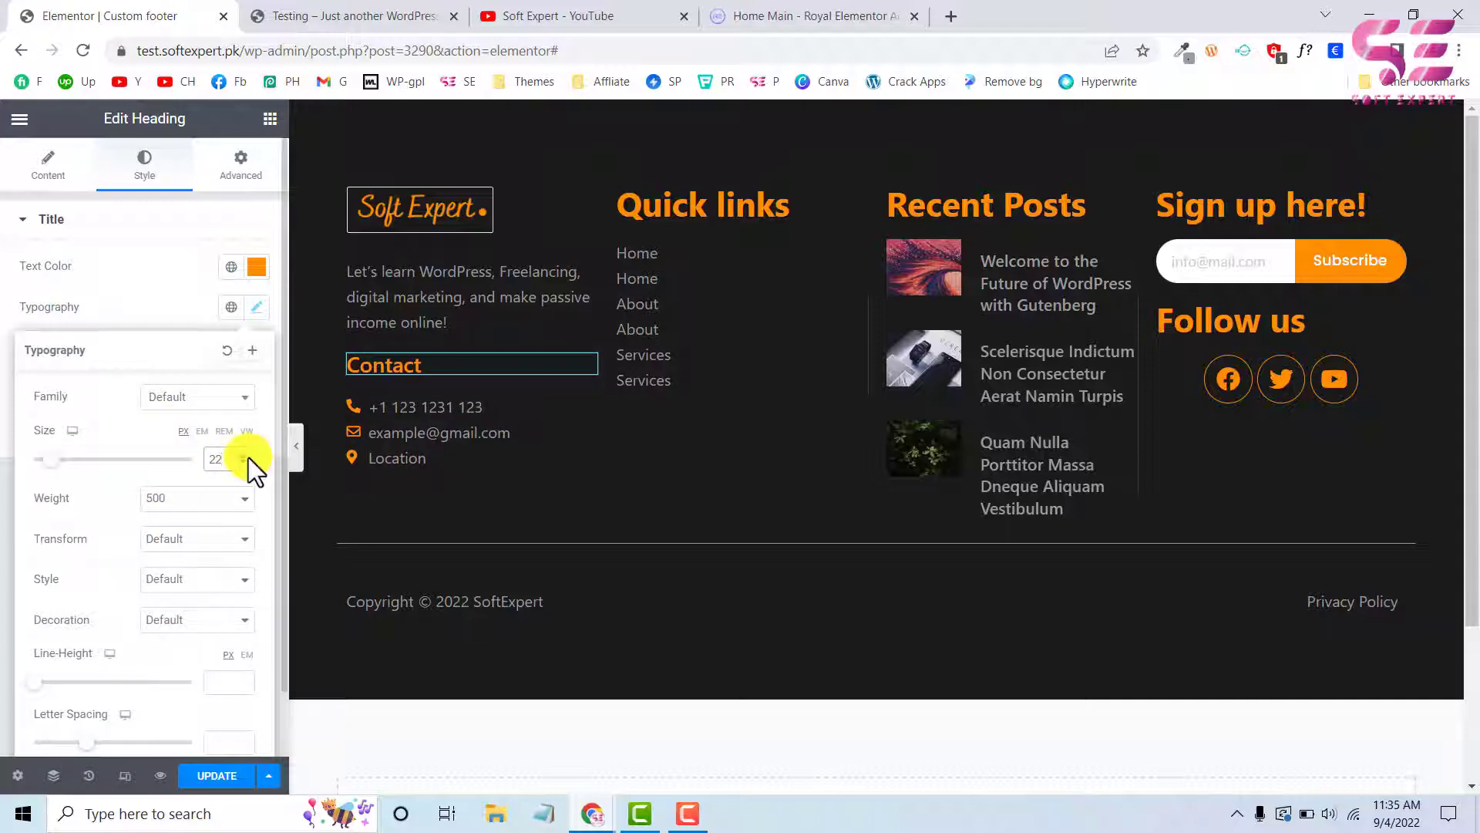
{"action": "left_click", "coordinate": [249, 457]}
{"action": "left_click", "coordinate": [248, 456]}
{"action": "left_click", "coordinate": [248, 456]}
{"action": "left_click", "coordinate": [248, 456]}
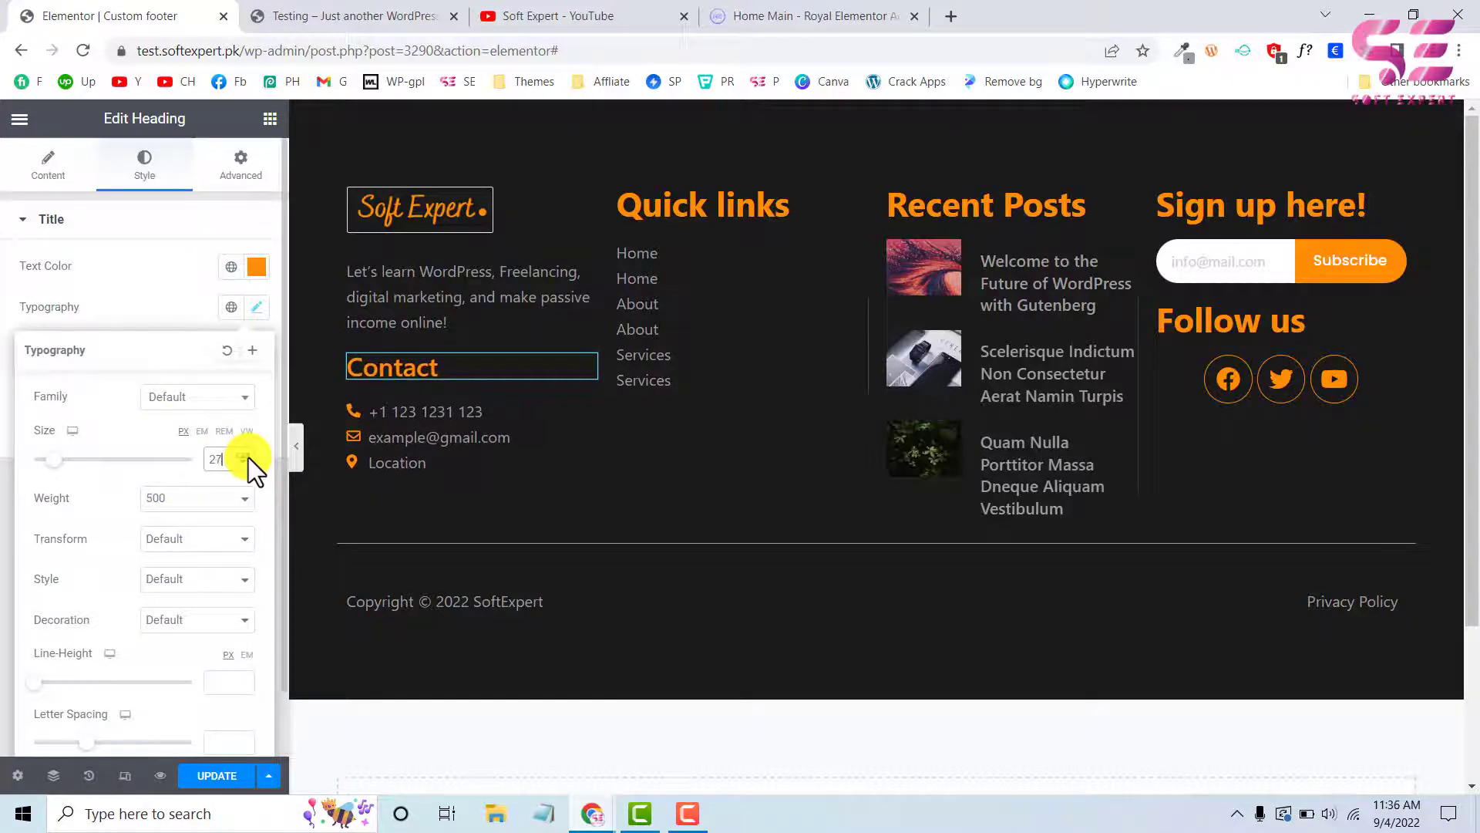
Inspect the font size and weight of the Quick Links heading in the live site's footer with WhatFont, and return to the footer editor
{"action": "left_click", "coordinate": [304, 15]}
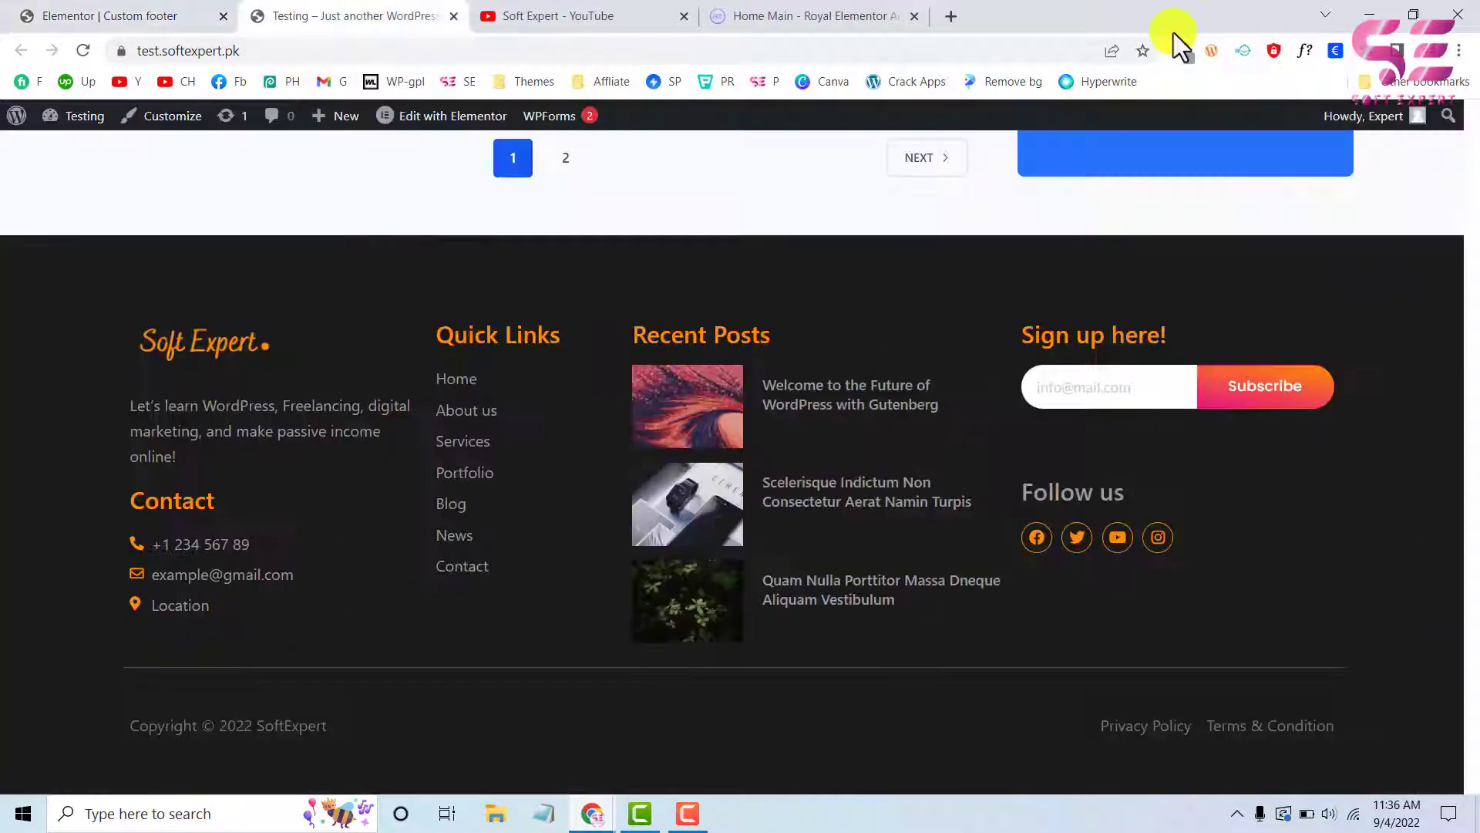
{"action": "left_click", "coordinate": [1306, 46]}
{"action": "left_click", "coordinate": [535, 338]}
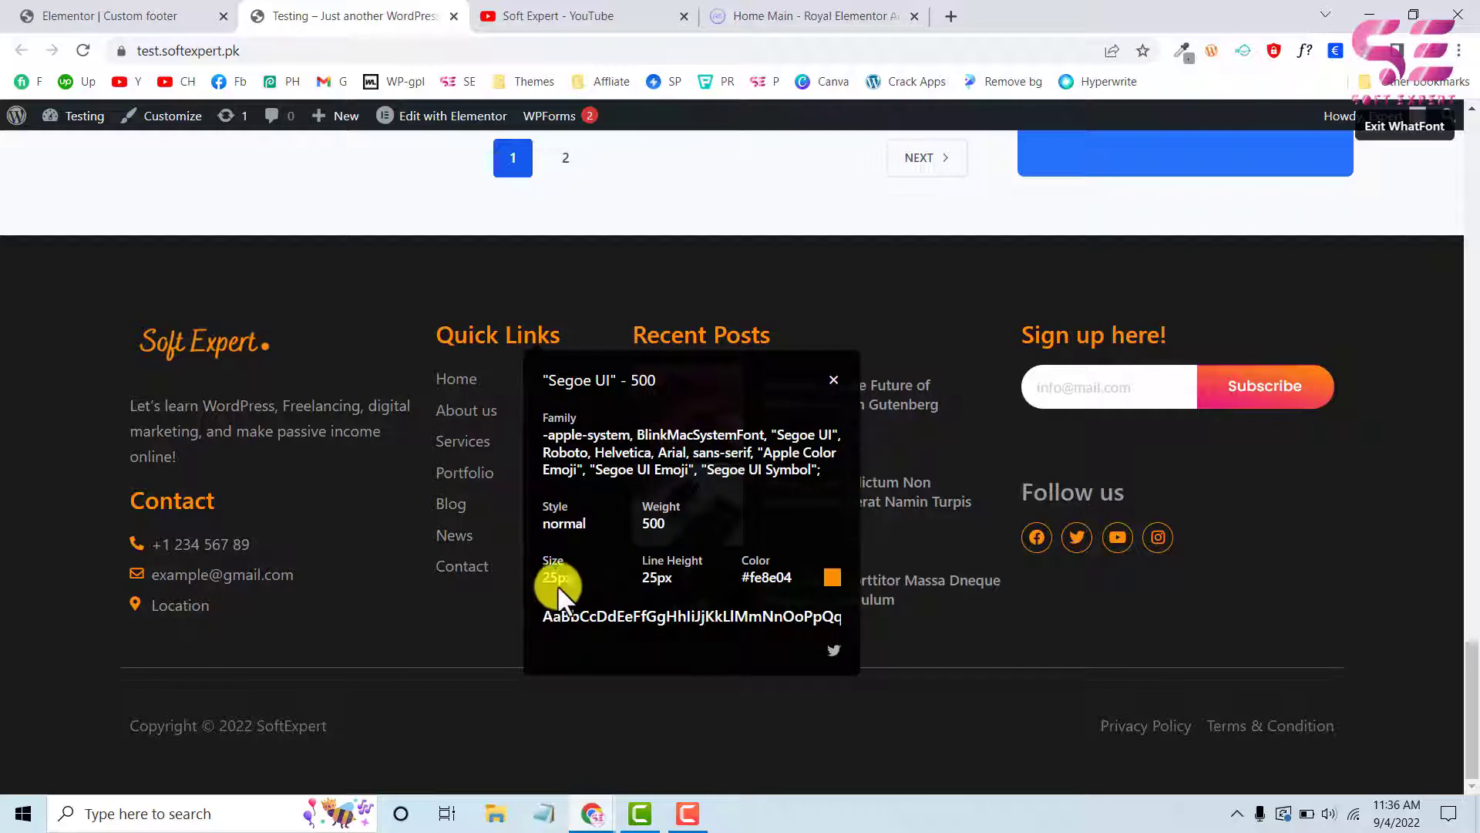
{"action": "left_click", "coordinate": [834, 380]}
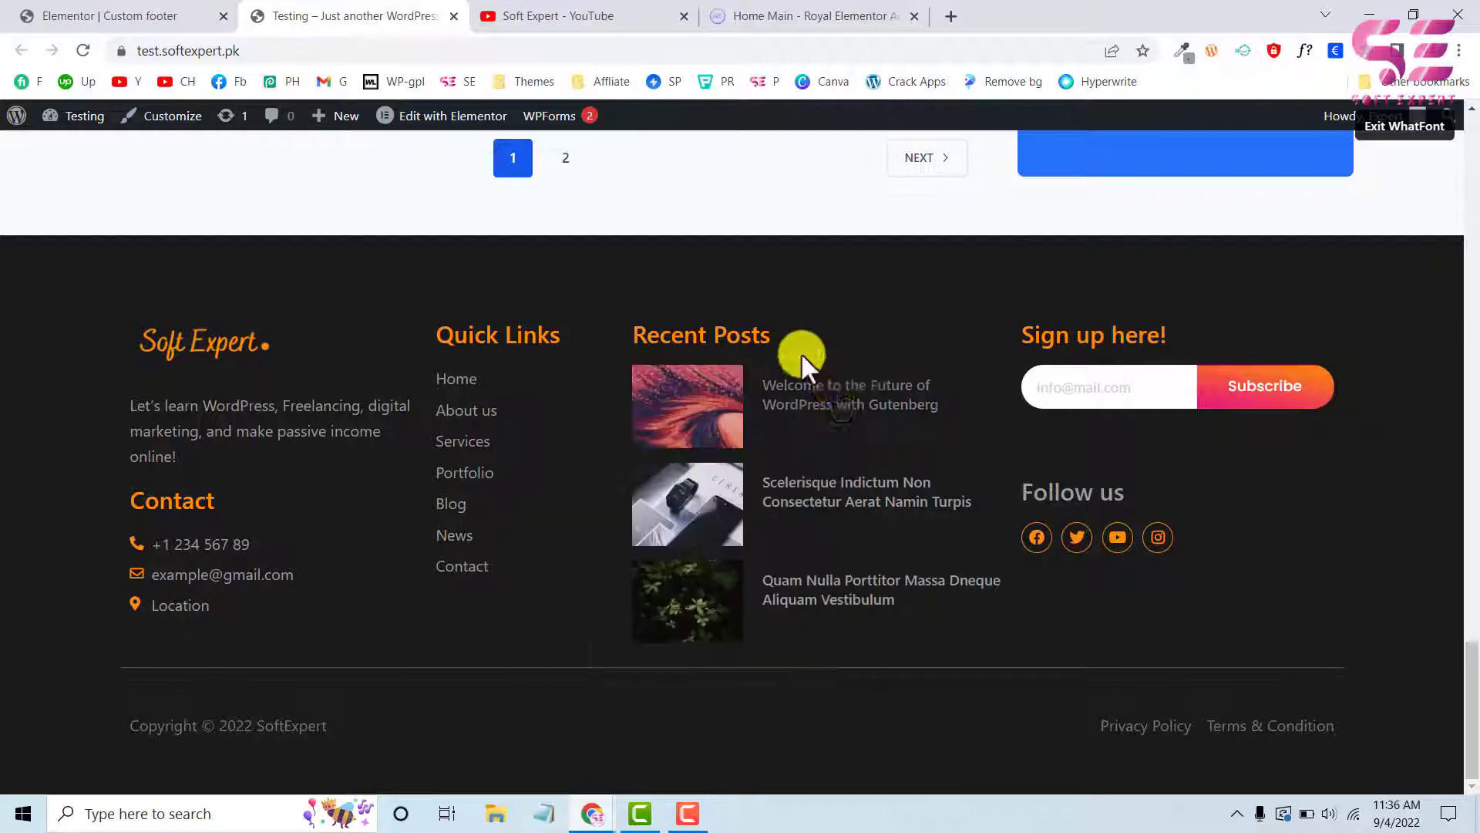
{"action": "left_click", "coordinate": [85, 14]}
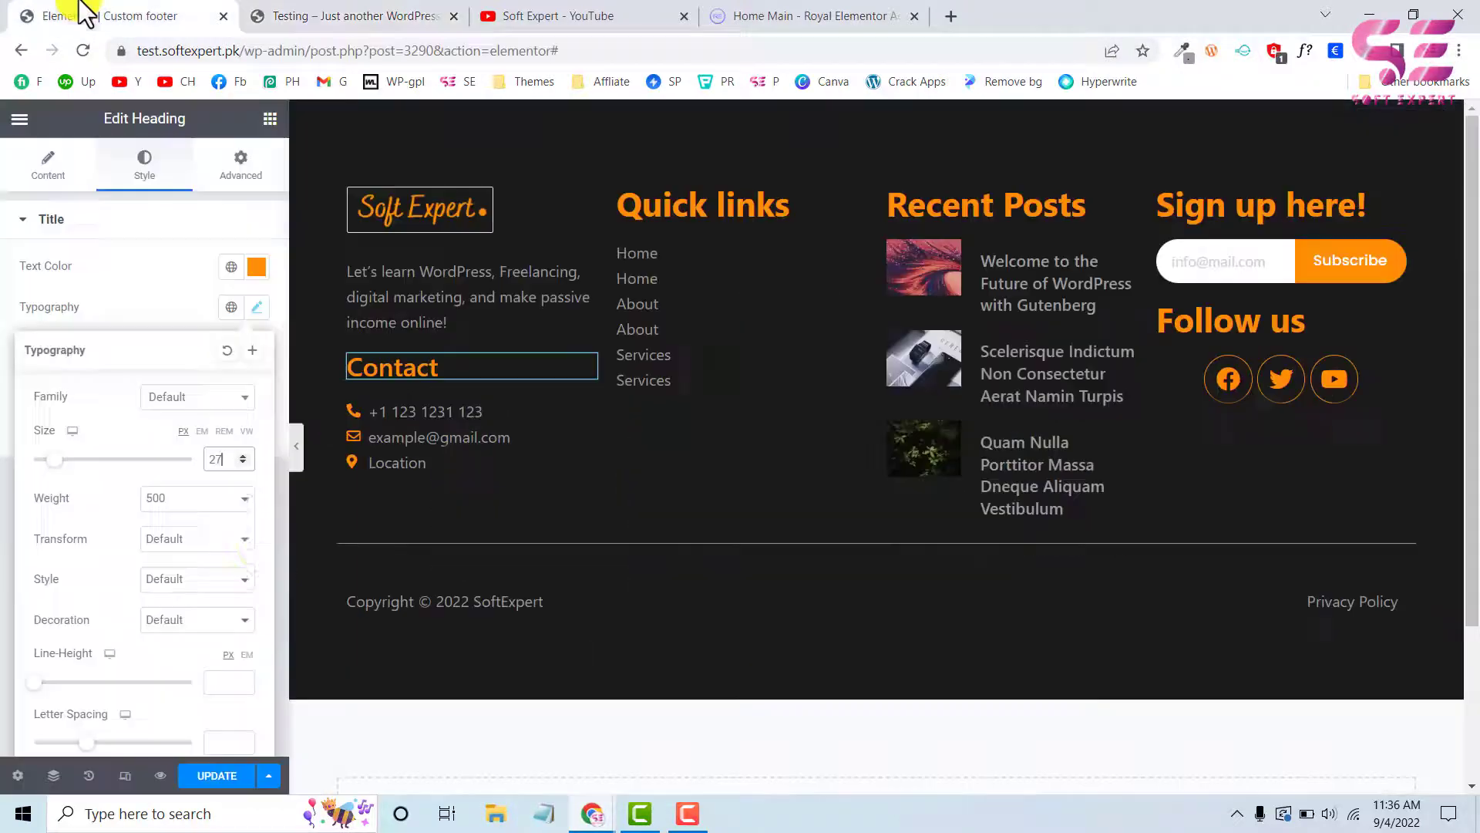
Set the Contact heading's font size to 25 px and its weight to 600
{"action": "left_click", "coordinate": [244, 461]}
{"action": "left_click", "coordinate": [243, 462]}
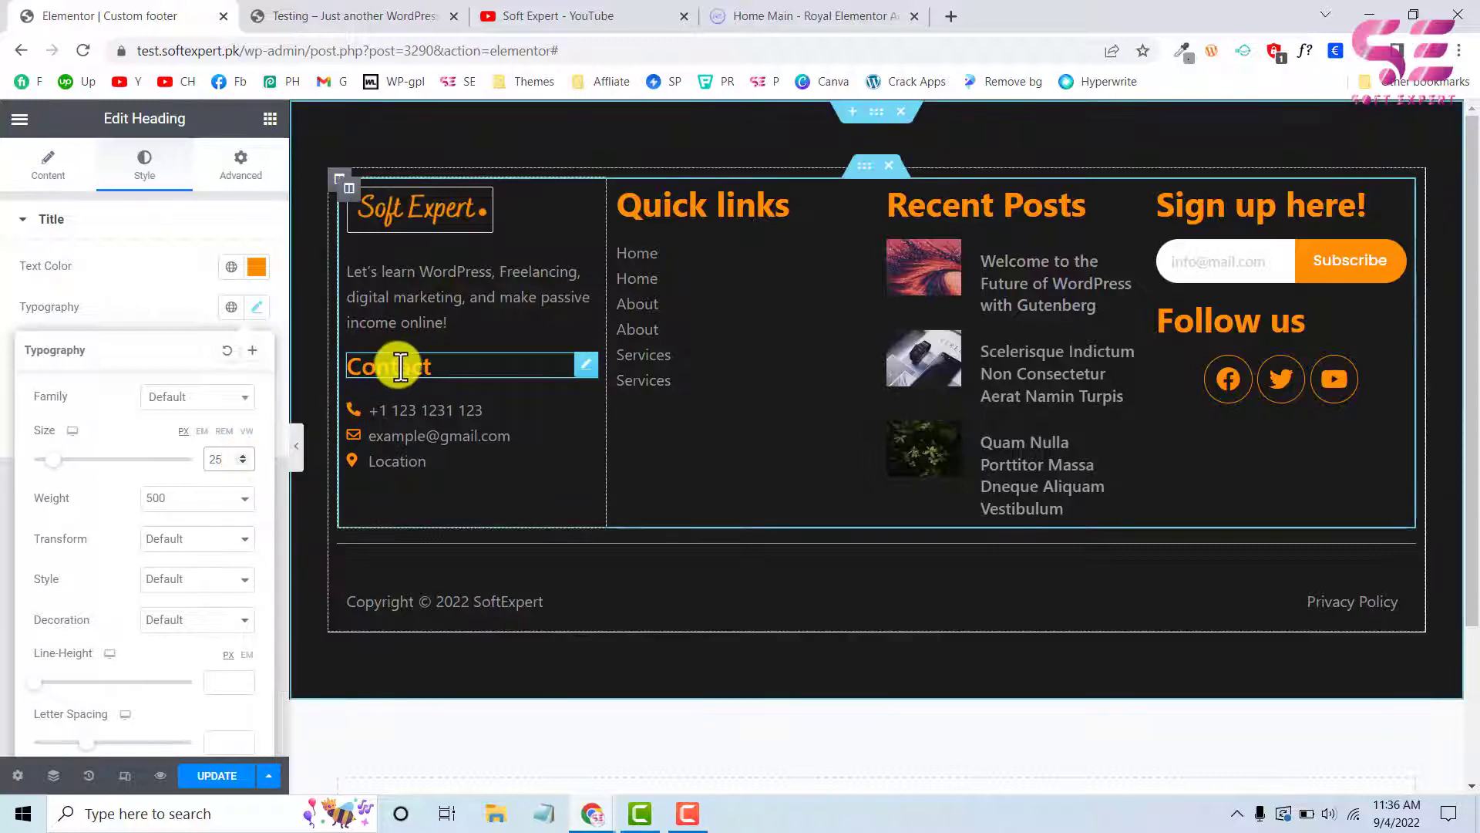
{"action": "left_click", "coordinate": [193, 498]}
{"action": "left_click", "coordinate": [157, 594]}
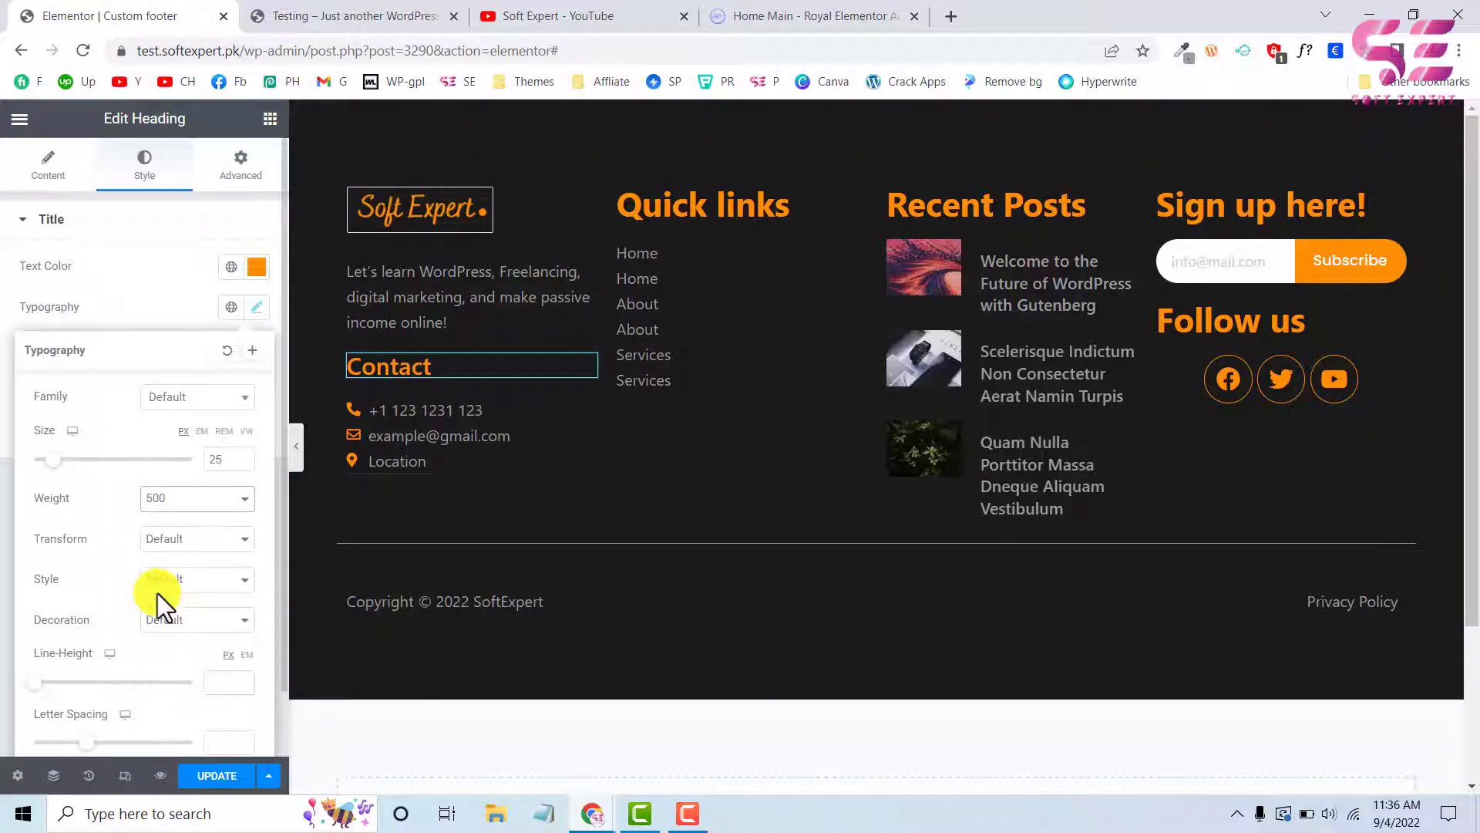
Copy the Contact heading's style onto the Quick links, Recent Posts, Sign up here! and Follow us headings
{"action": "right_click", "coordinate": [414, 366]}
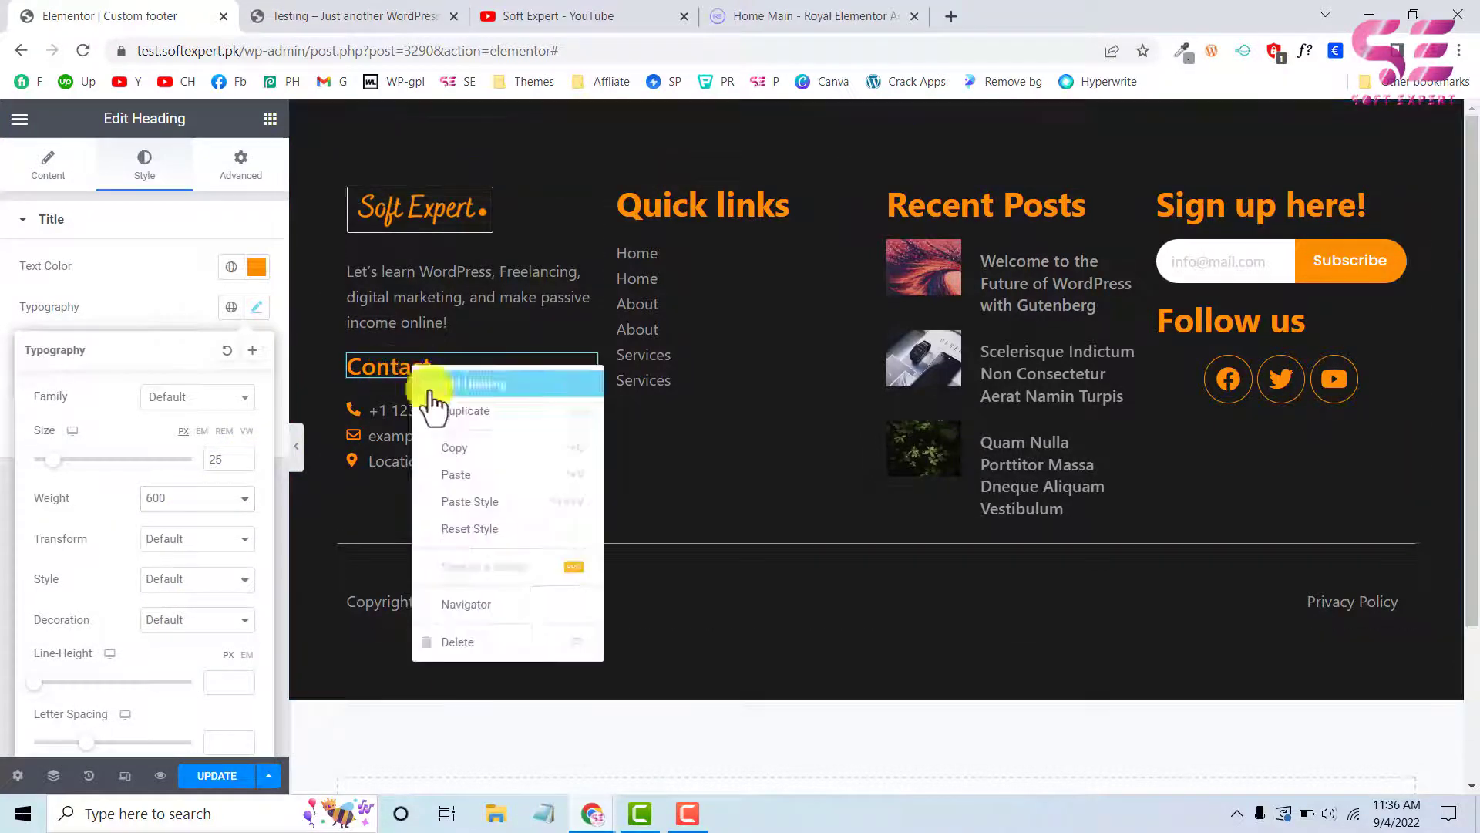
{"action": "left_click", "coordinate": [447, 438]}
{"action": "right_click", "coordinate": [683, 197]}
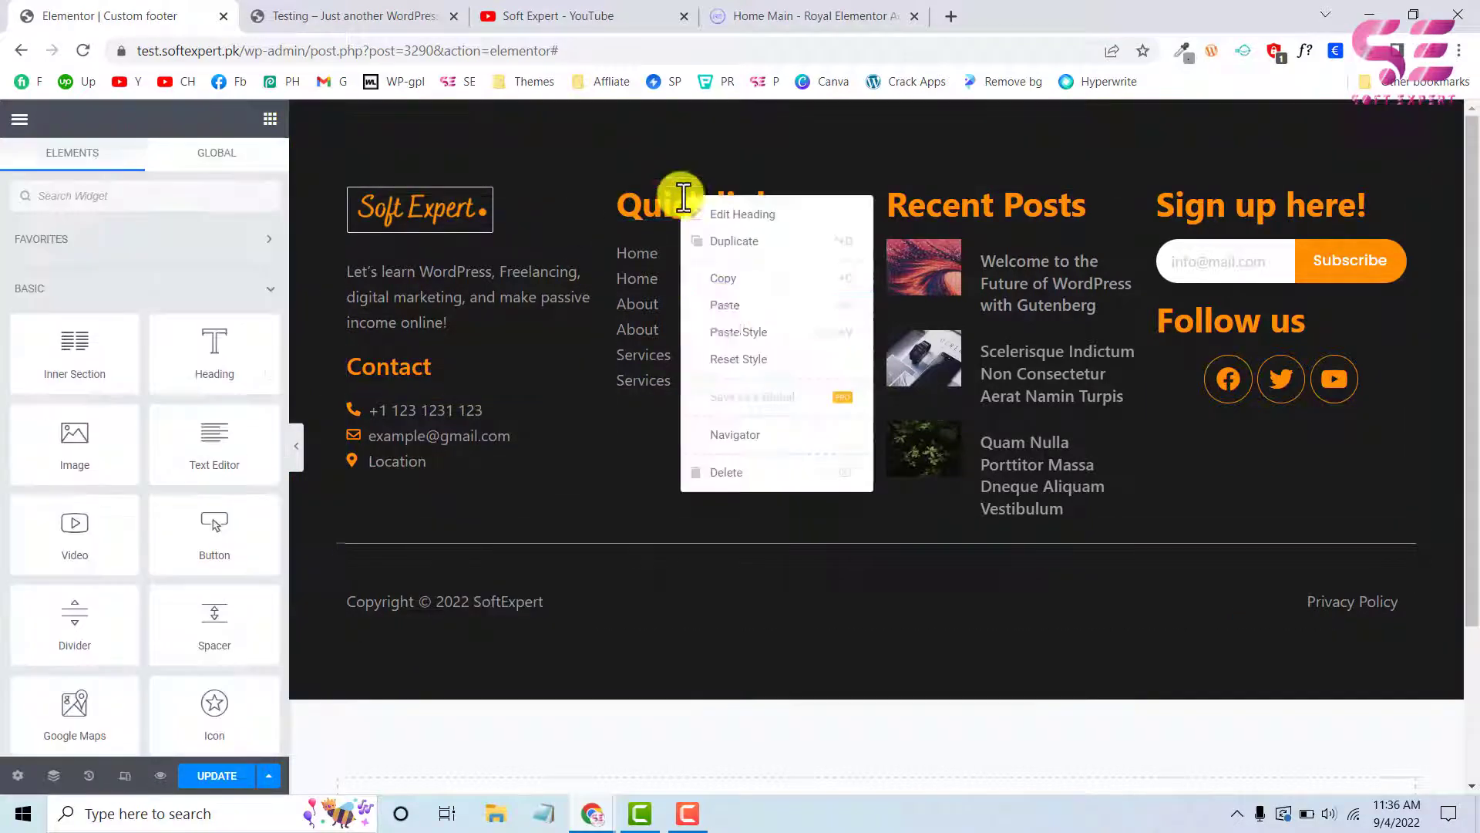
{"action": "left_click", "coordinate": [730, 333]}
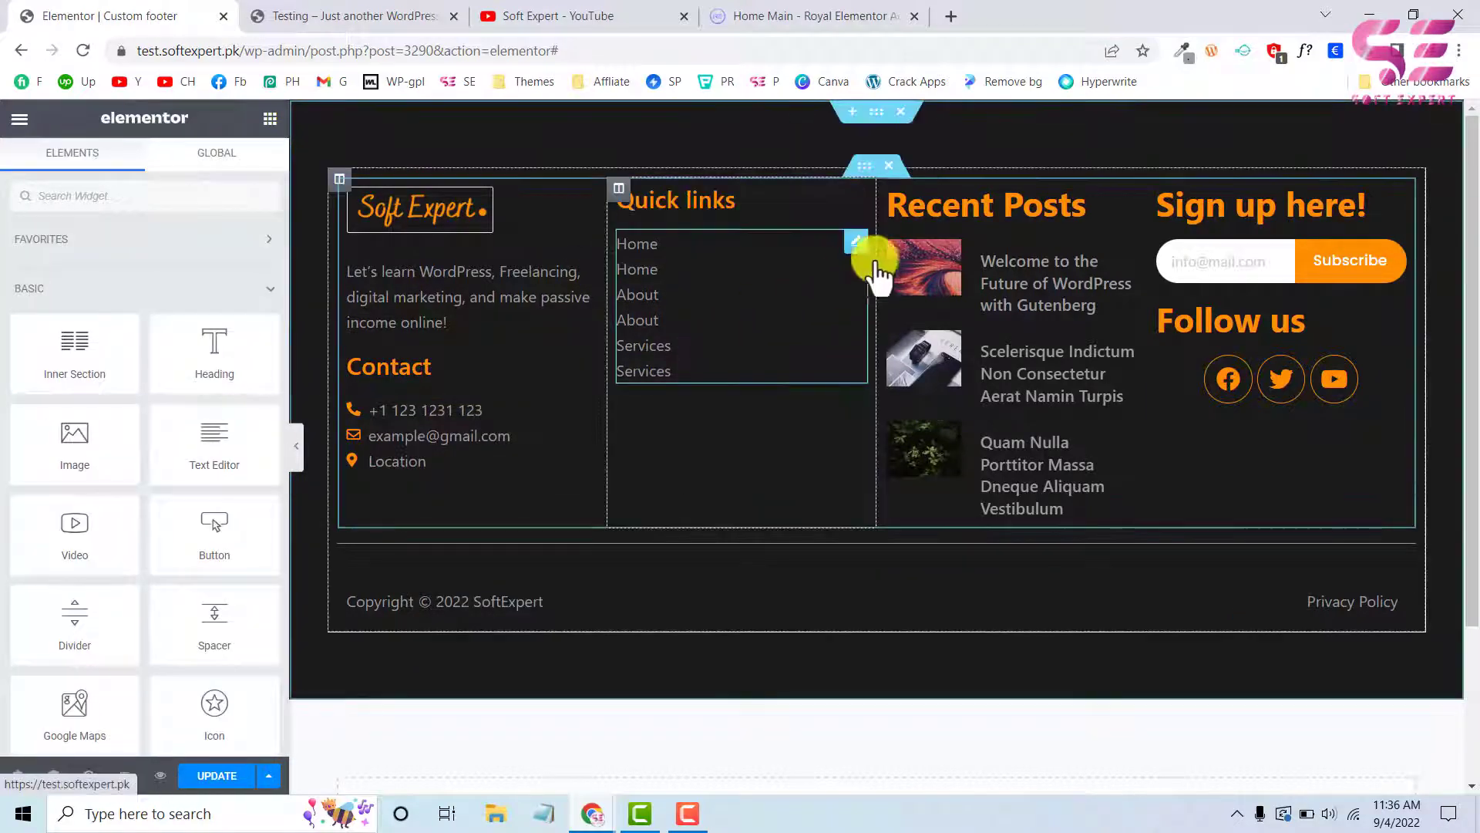
{"action": "right_click", "coordinate": [959, 205]}
{"action": "left_click", "coordinate": [1000, 356]}
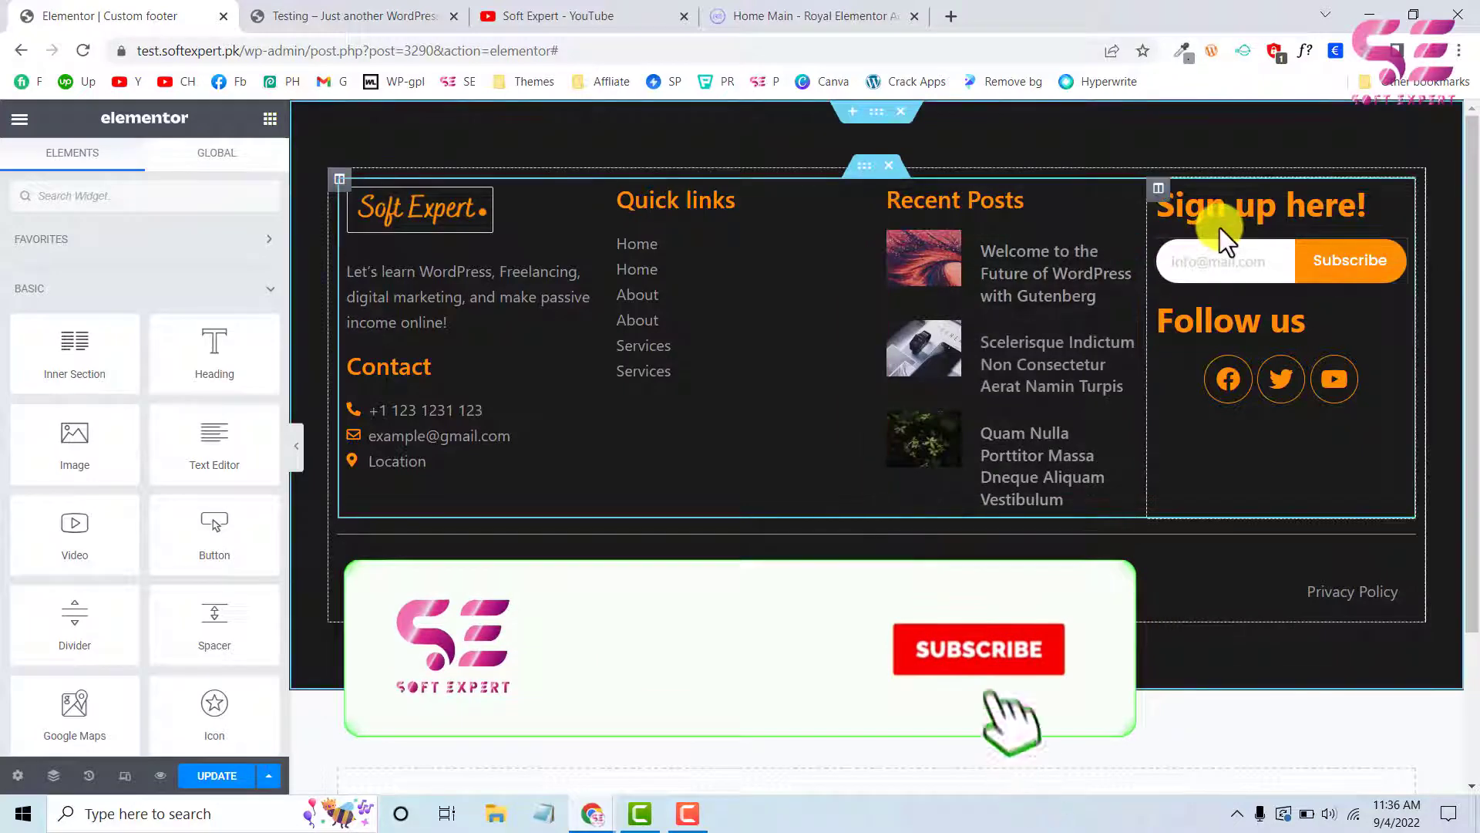
{"action": "right_click", "coordinate": [1261, 205]}
{"action": "left_click", "coordinate": [1314, 341]}
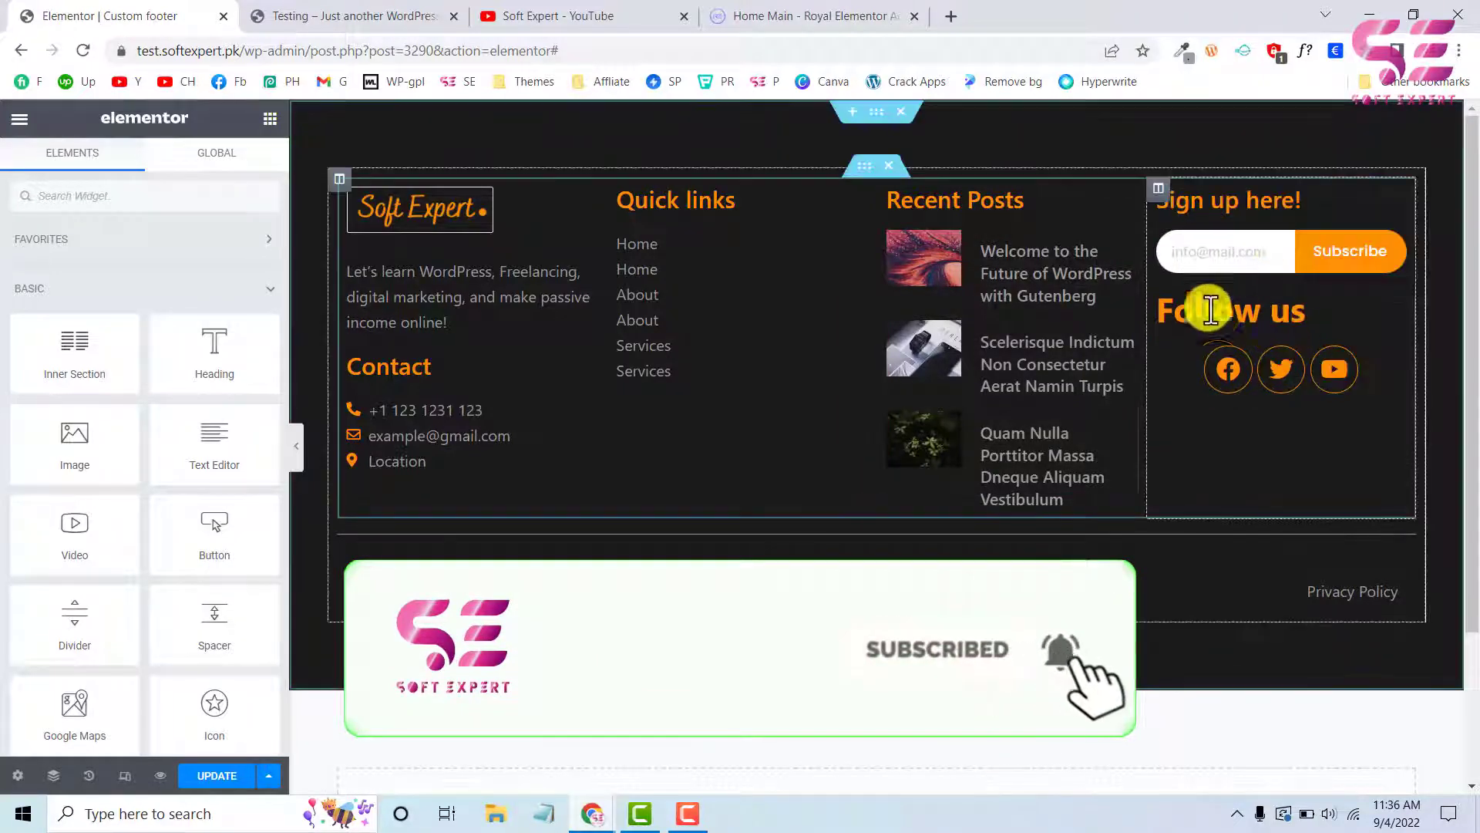
{"action": "left_click", "coordinate": [1186, 302]}
{"action": "right_click", "coordinate": [1186, 306]}
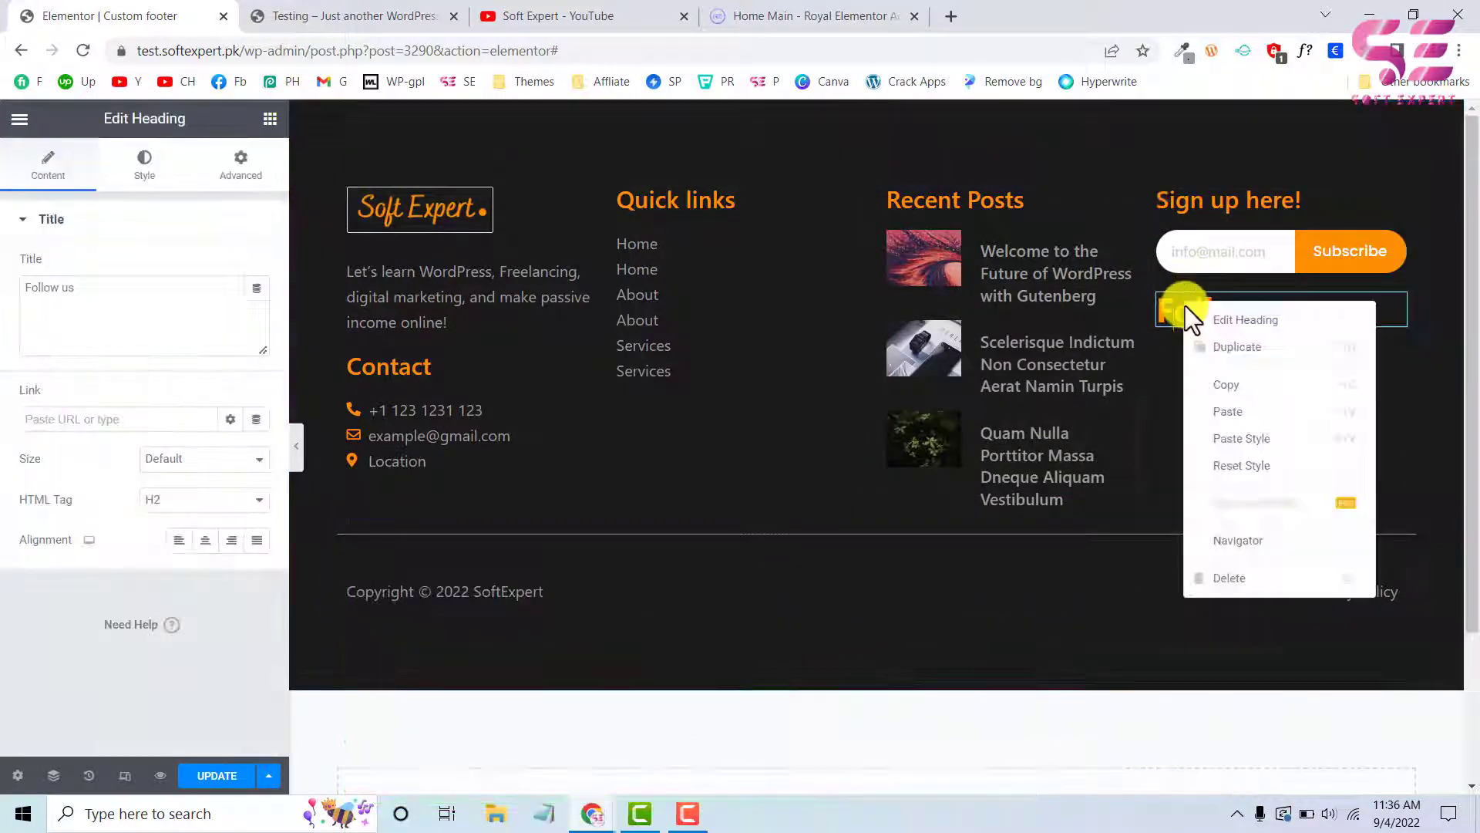
{"action": "left_click", "coordinate": [1226, 441]}
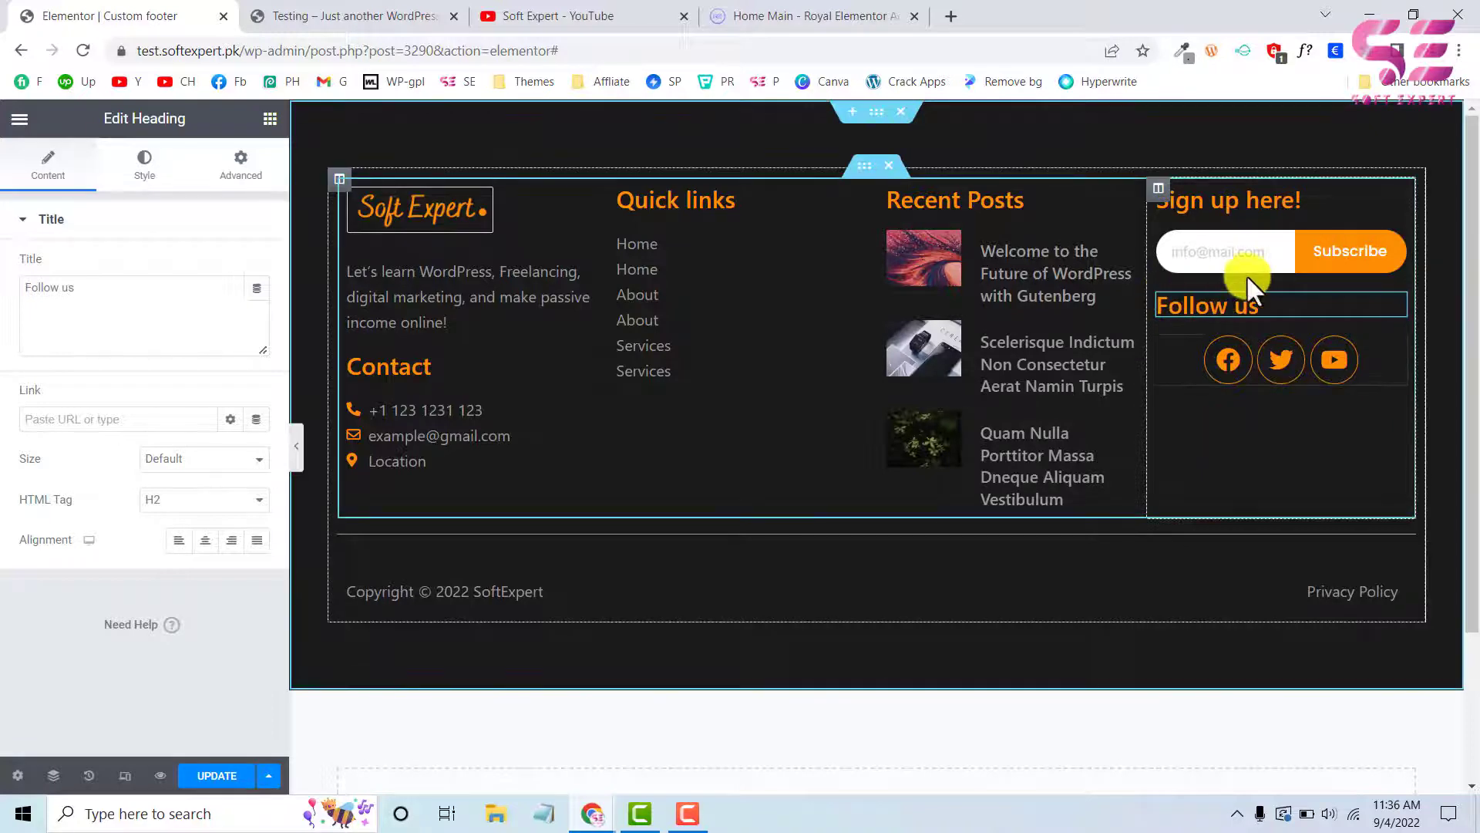
Insert a Spacer above the Follow us heading and set its space to 33 px
{"action": "left_click", "coordinate": [269, 118]}
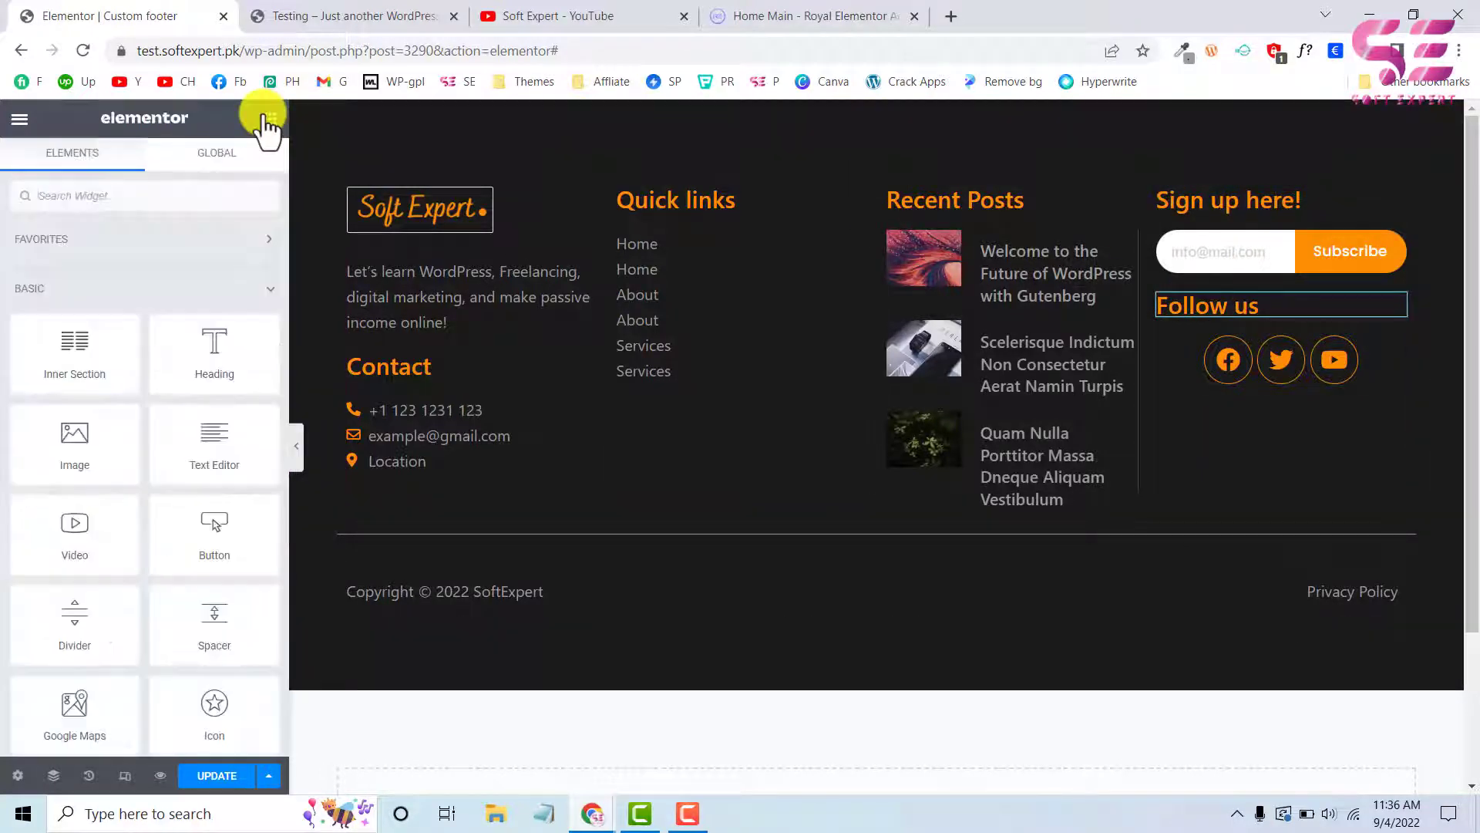
{"action": "left_click_drag", "start_coordinate": [199, 625], "coordinate": [1201, 302]}
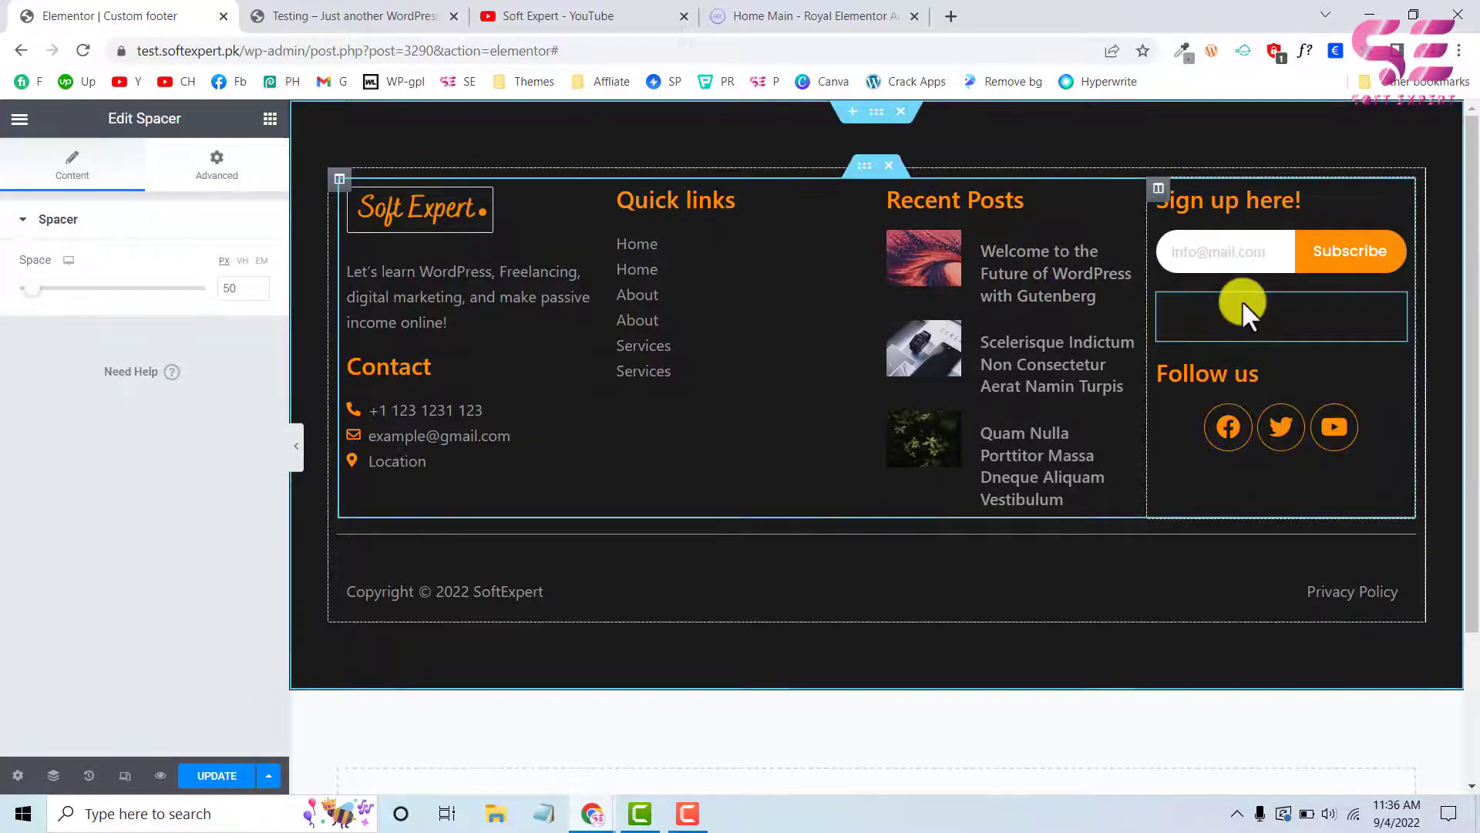
{"action": "left_click", "coordinate": [227, 289]}
{"action": "type", "text": "33"}
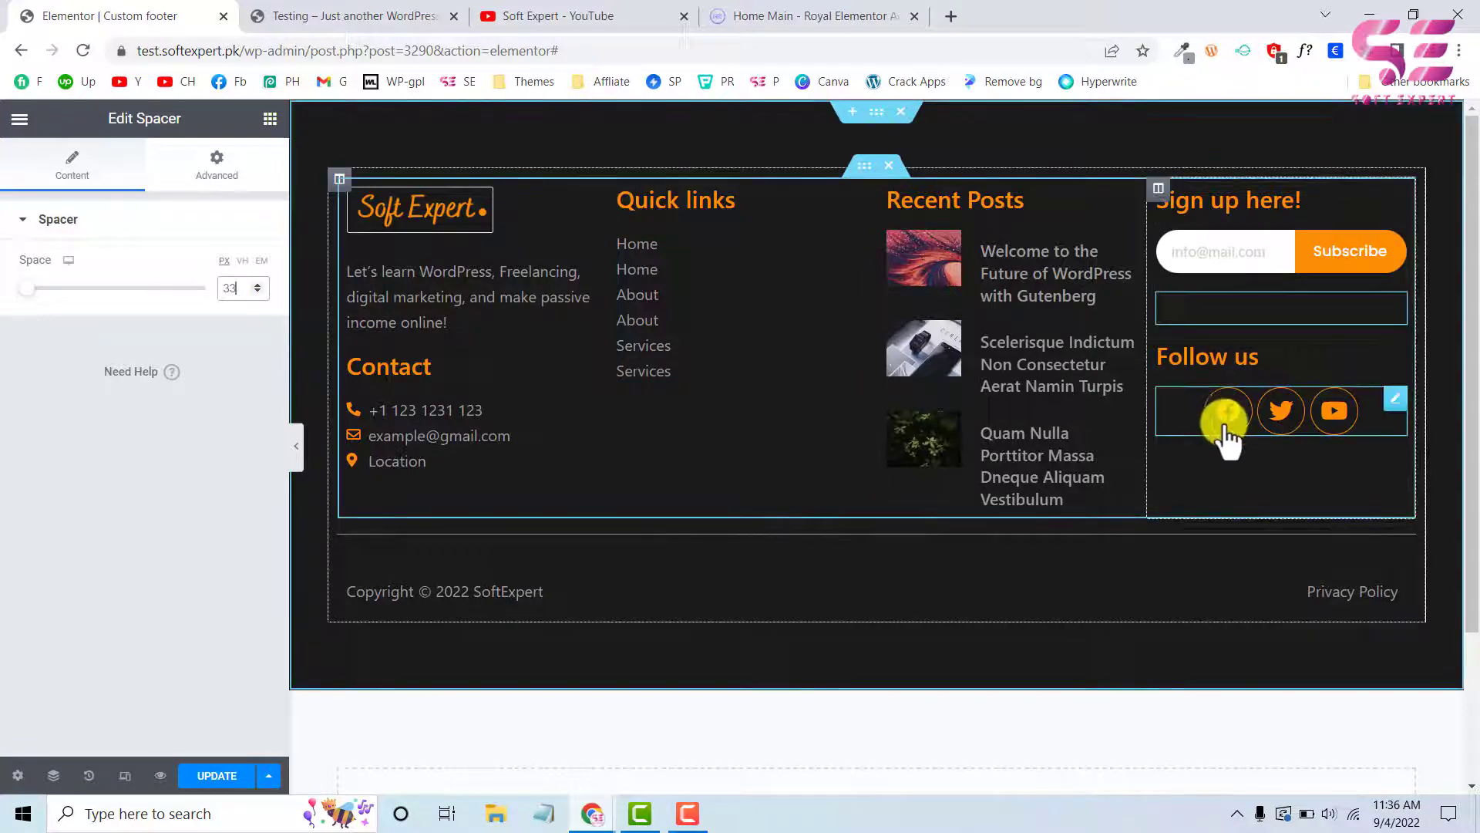
Align the social icons under the Follow us heading to the left
{"action": "left_click", "coordinate": [1391, 404]}
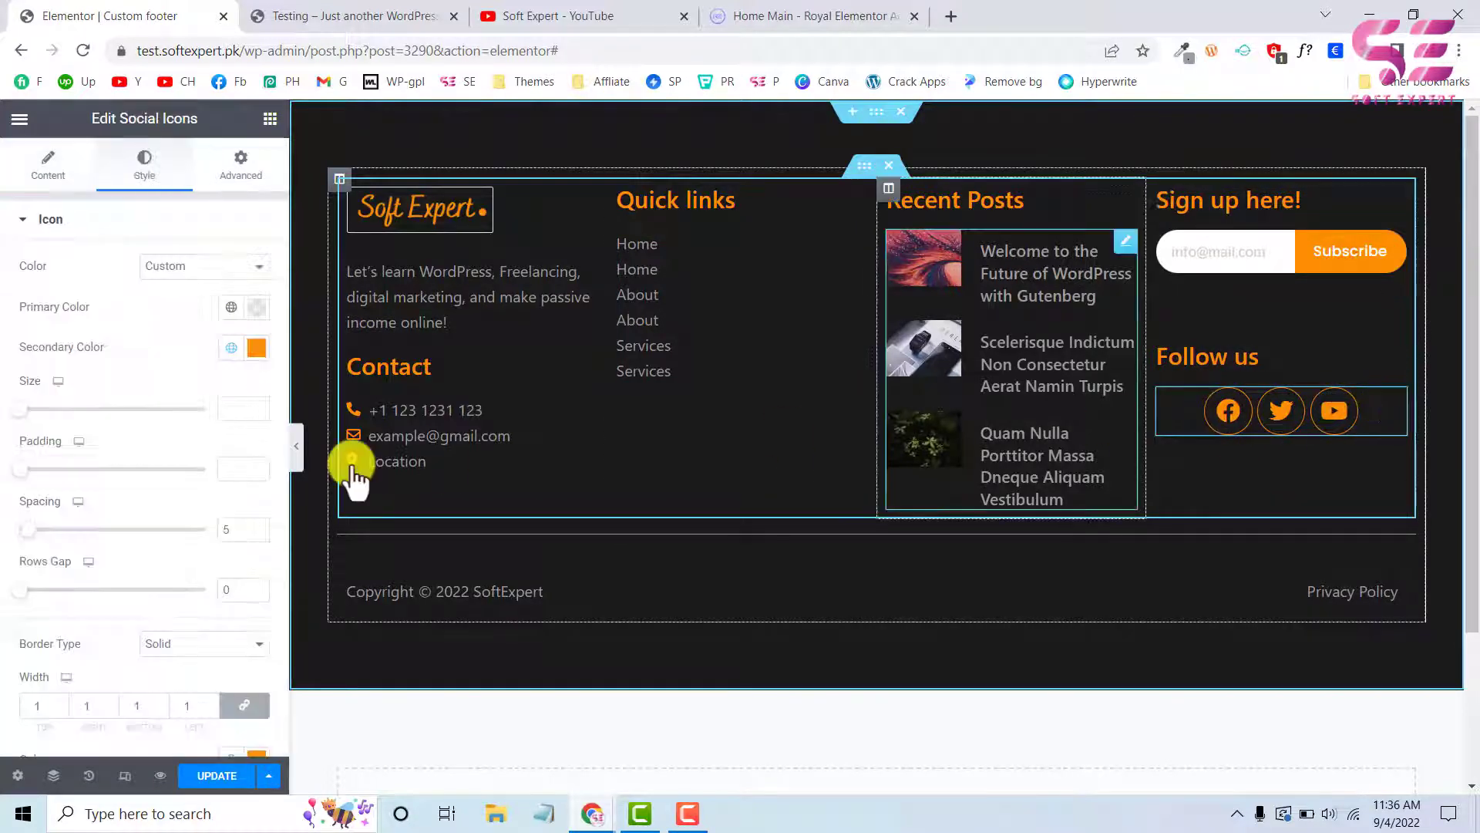
{"action": "left_click", "coordinate": [45, 166]}
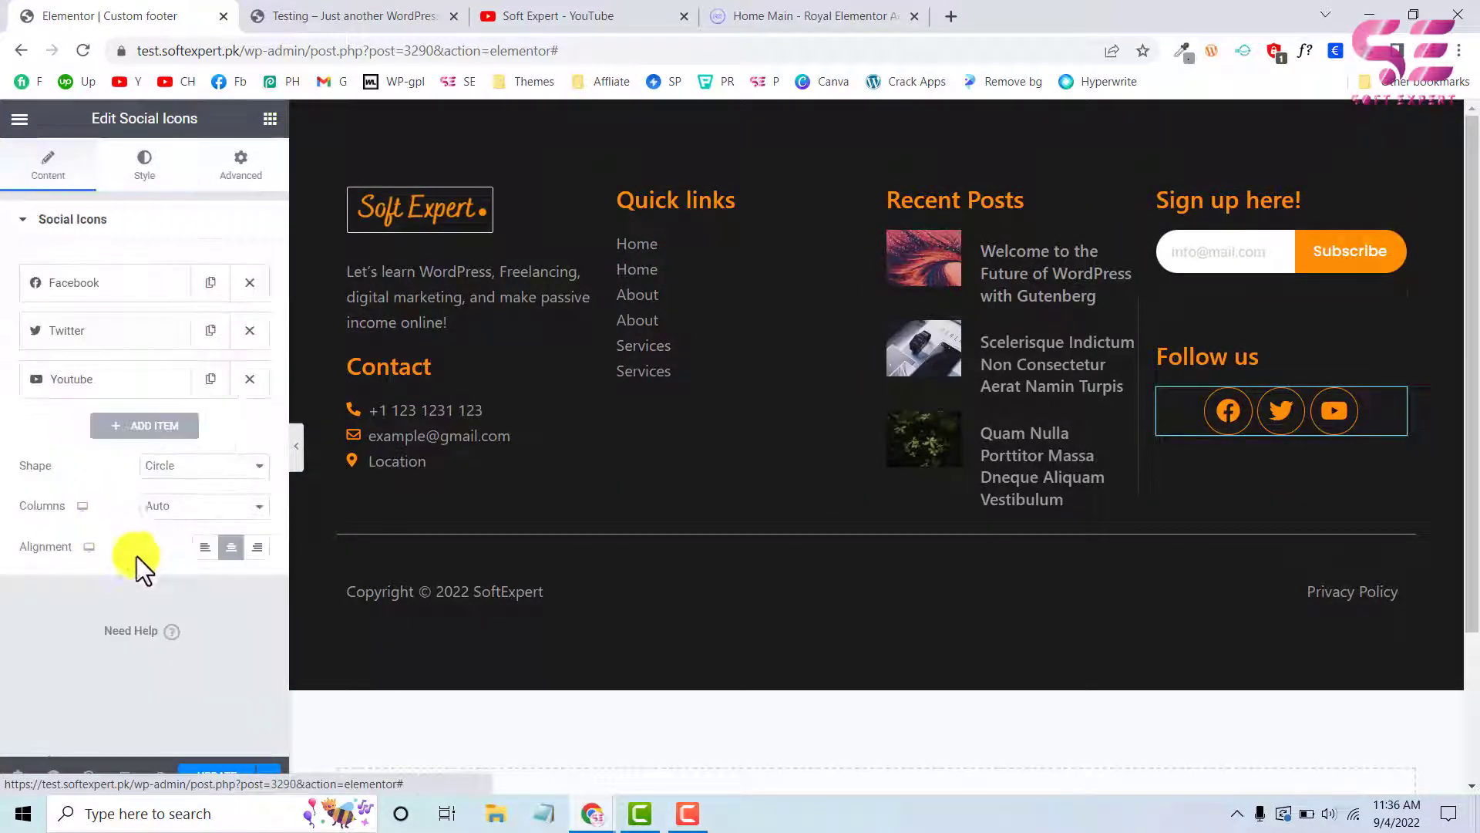
{"action": "left_click", "coordinate": [202, 547]}
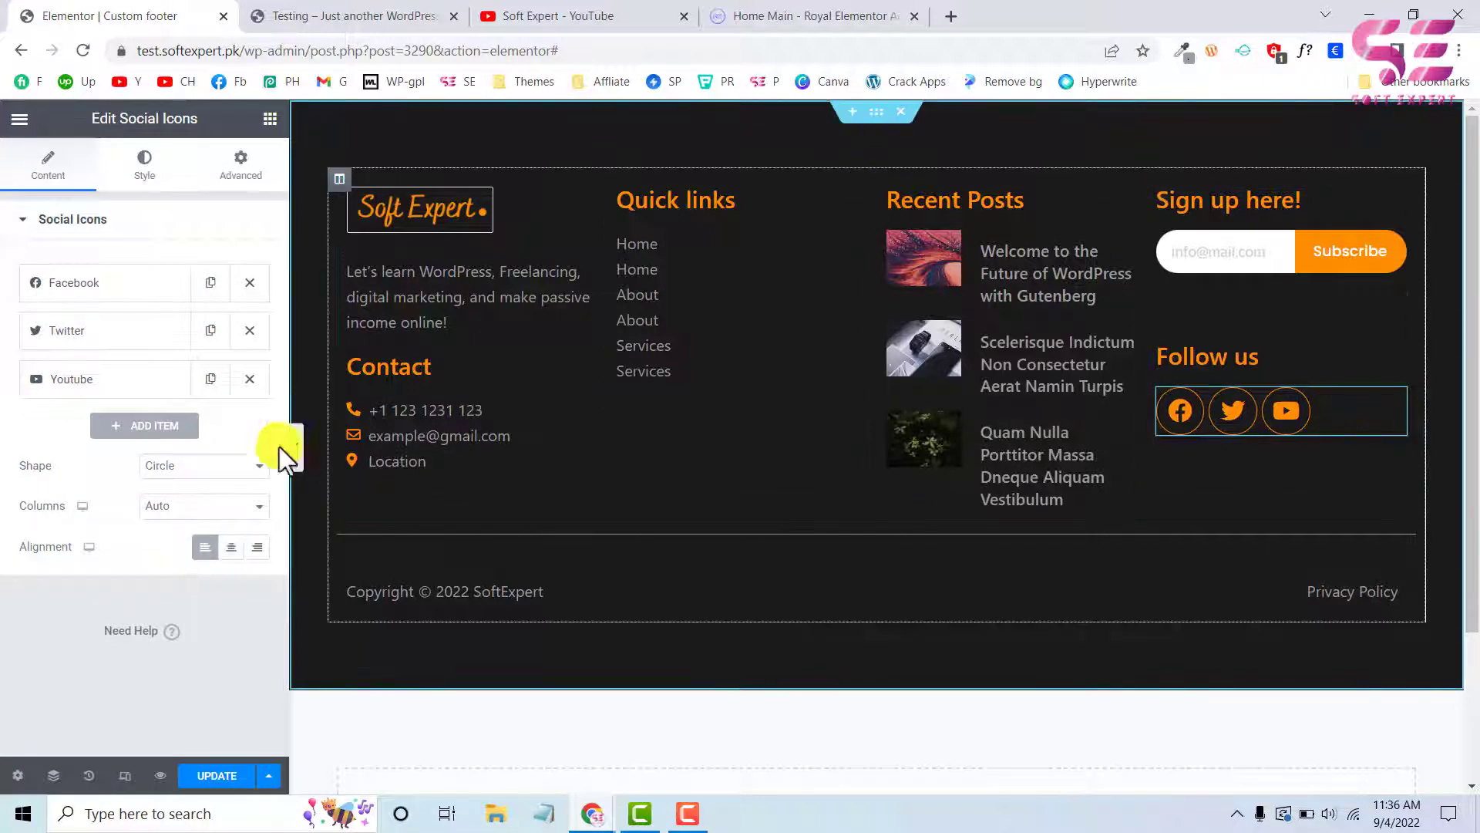
Set the social icons' size to 18 and their spacing to 12, and return to the widget's content settings
{"action": "left_click", "coordinate": [144, 177]}
{"action": "scroll", "coordinate": [173, 498], "scroll_direction": "down", "scroll_amount": 1}
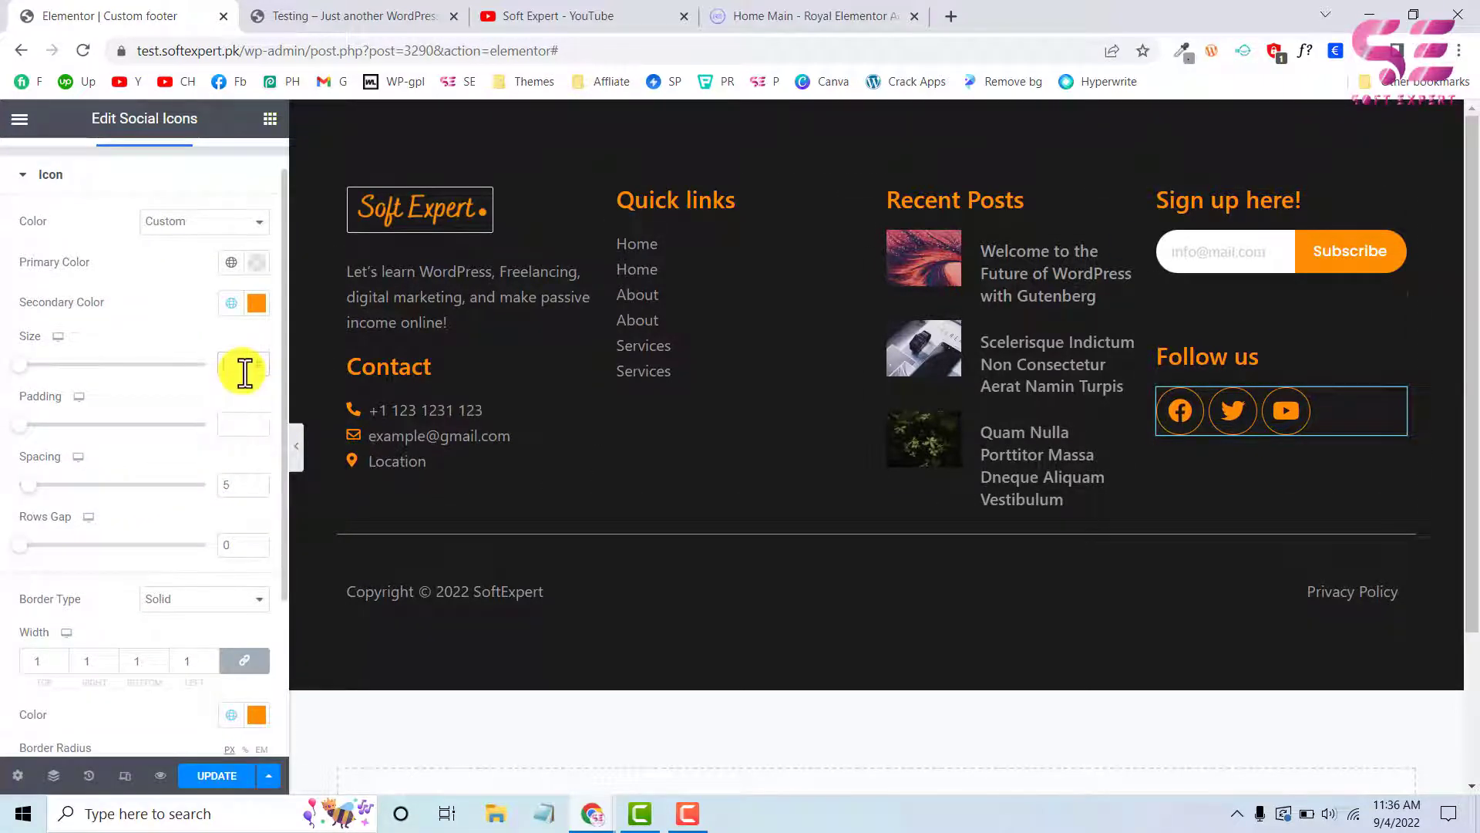
{"action": "type", "text": "22"}
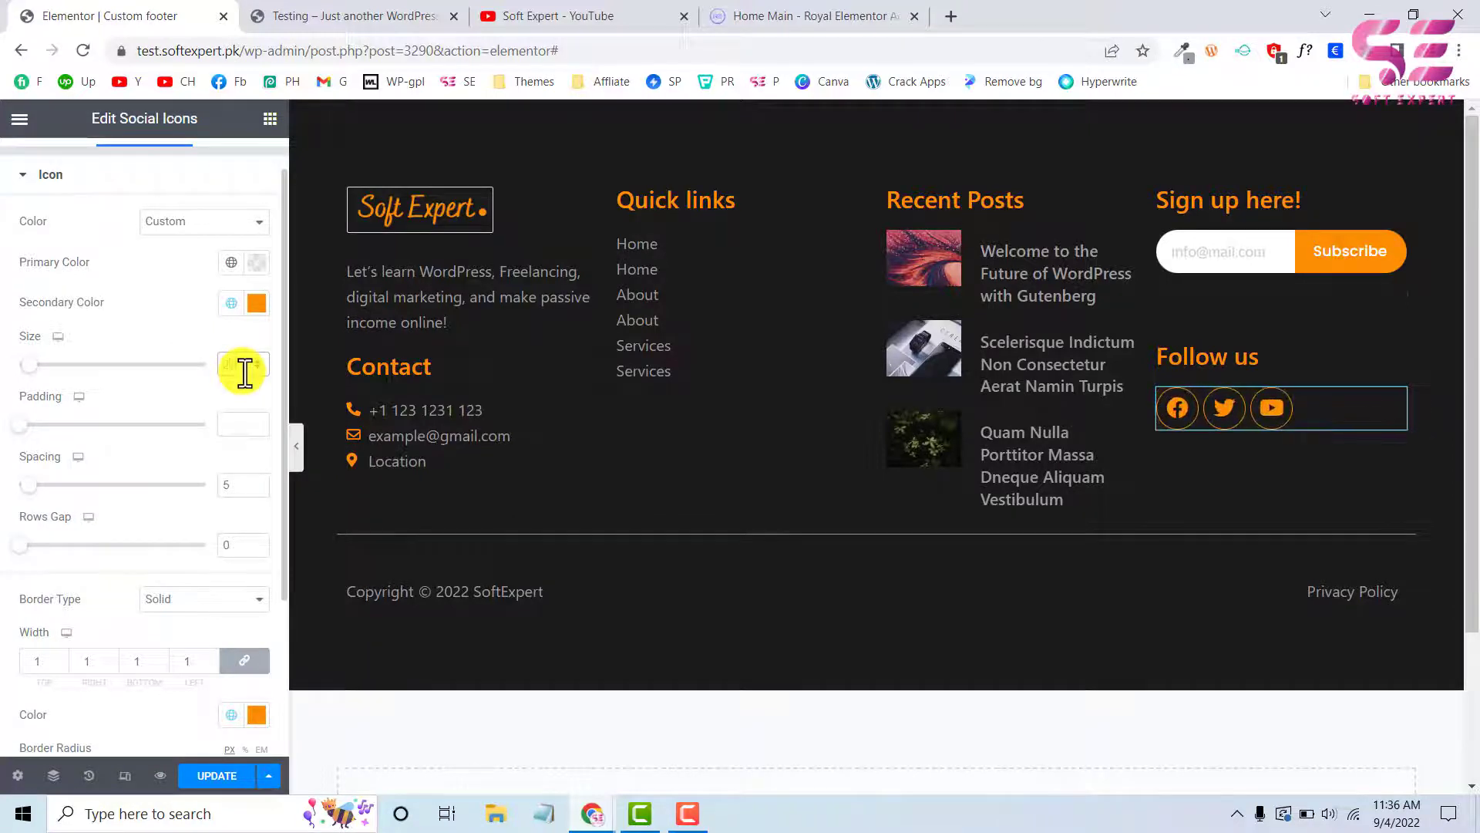
{"action": "left_click", "coordinate": [257, 368]}
{"action": "left_click", "coordinate": [256, 368]}
{"action": "left_click", "coordinate": [257, 368]}
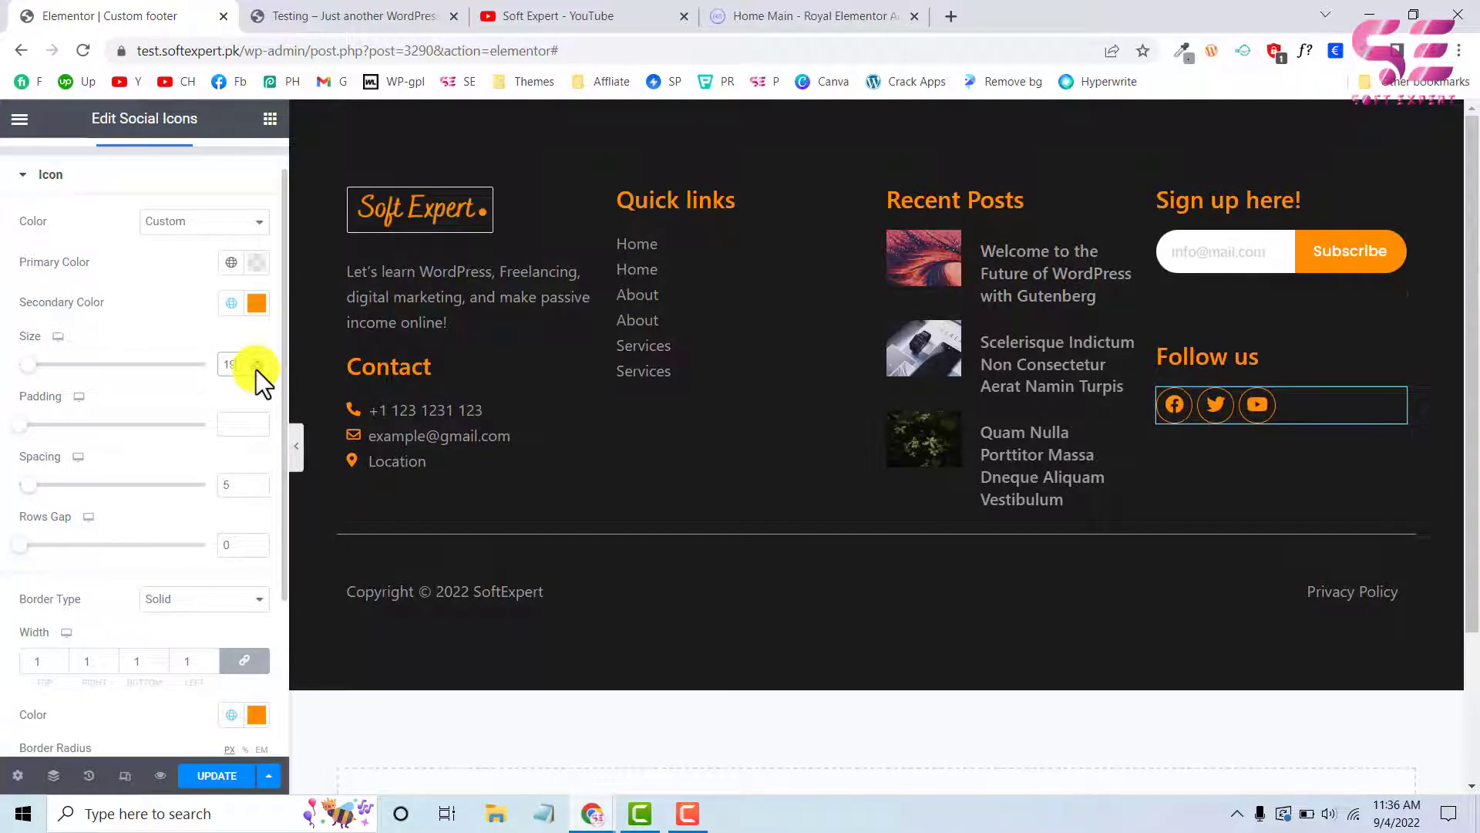
{"action": "left_click", "coordinate": [257, 369]}
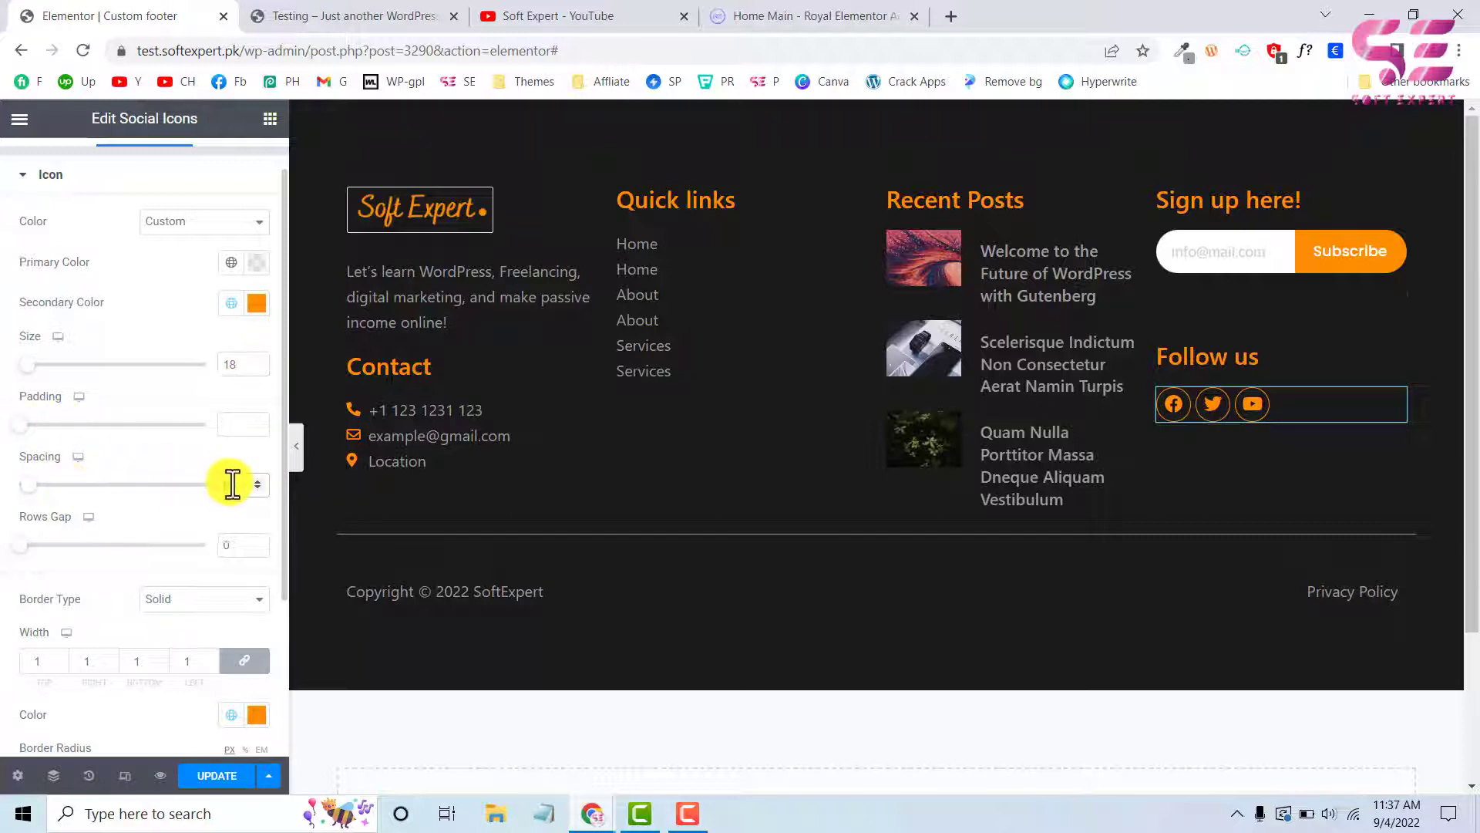
{"action": "left_click", "coordinate": [257, 479]}
{"action": "left_click", "coordinate": [257, 480]}
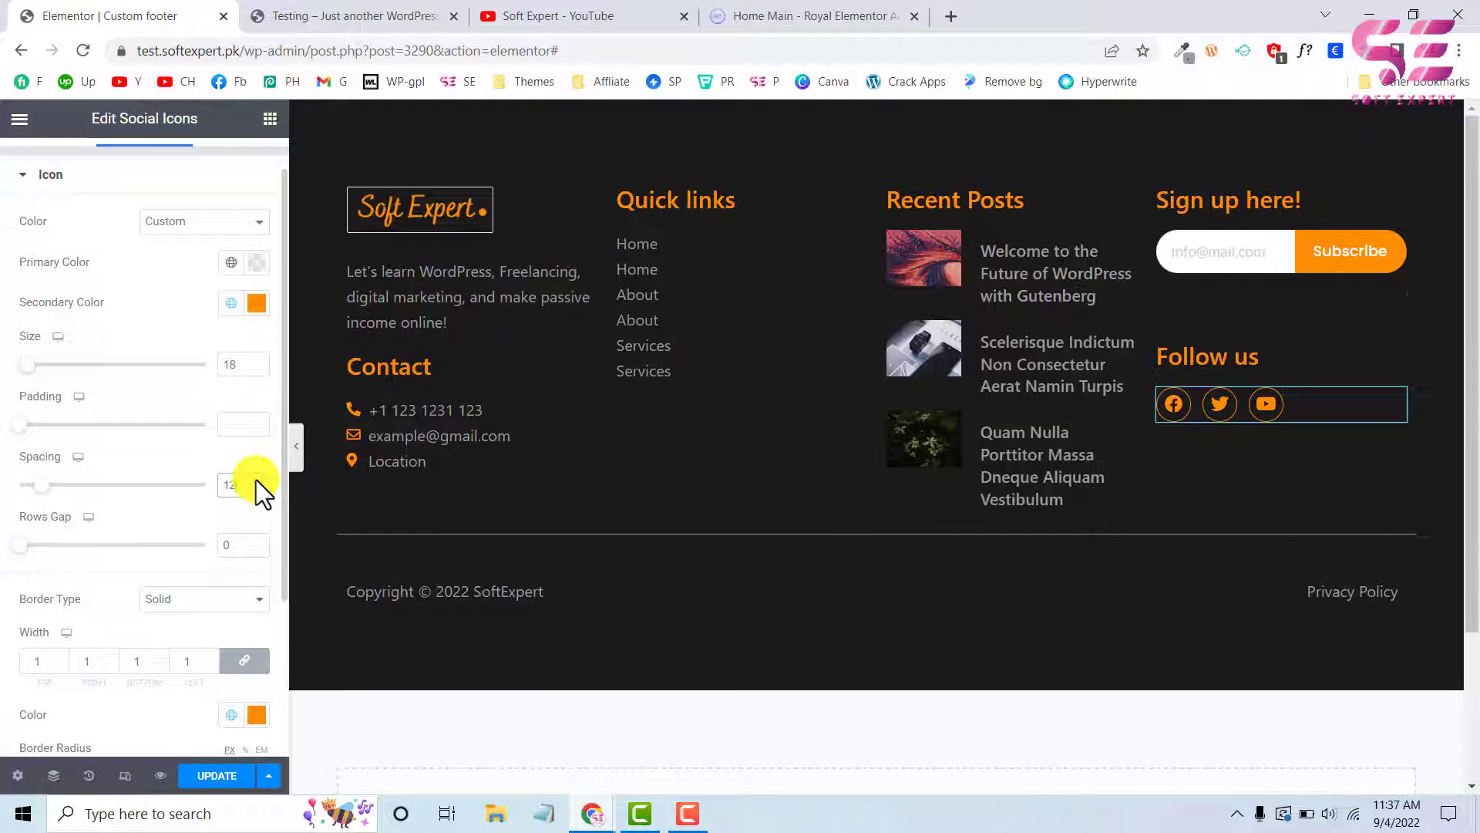
{"action": "scroll", "coordinate": [71, 355], "scroll_direction": "up", "scroll_amount": 1}
{"action": "left_click", "coordinate": [50, 178]}
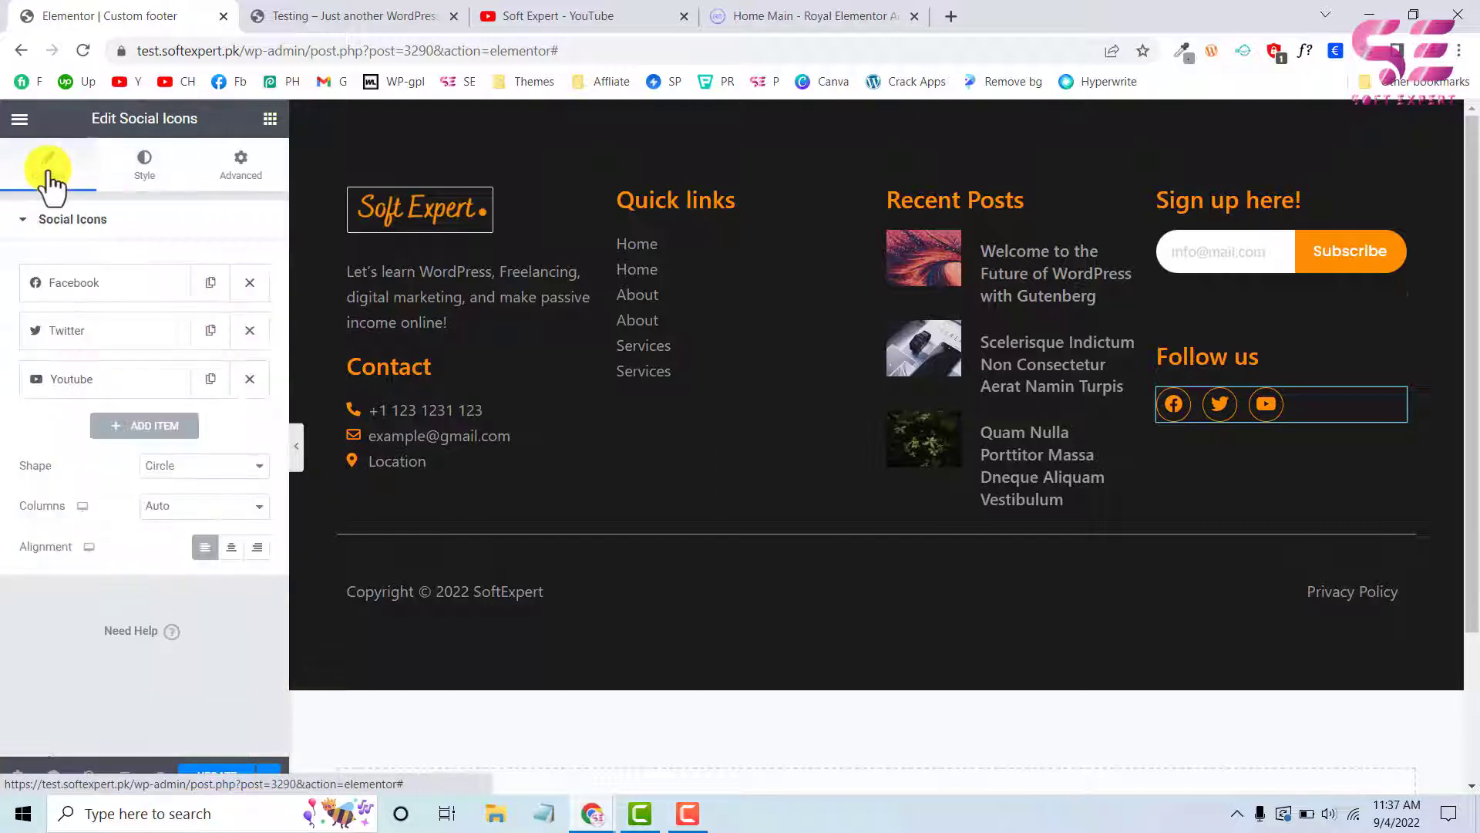
Add a fourth social icon using the Instagram icon from the icon library, and preview the footer at full width
{"action": "left_click", "coordinate": [132, 424]}
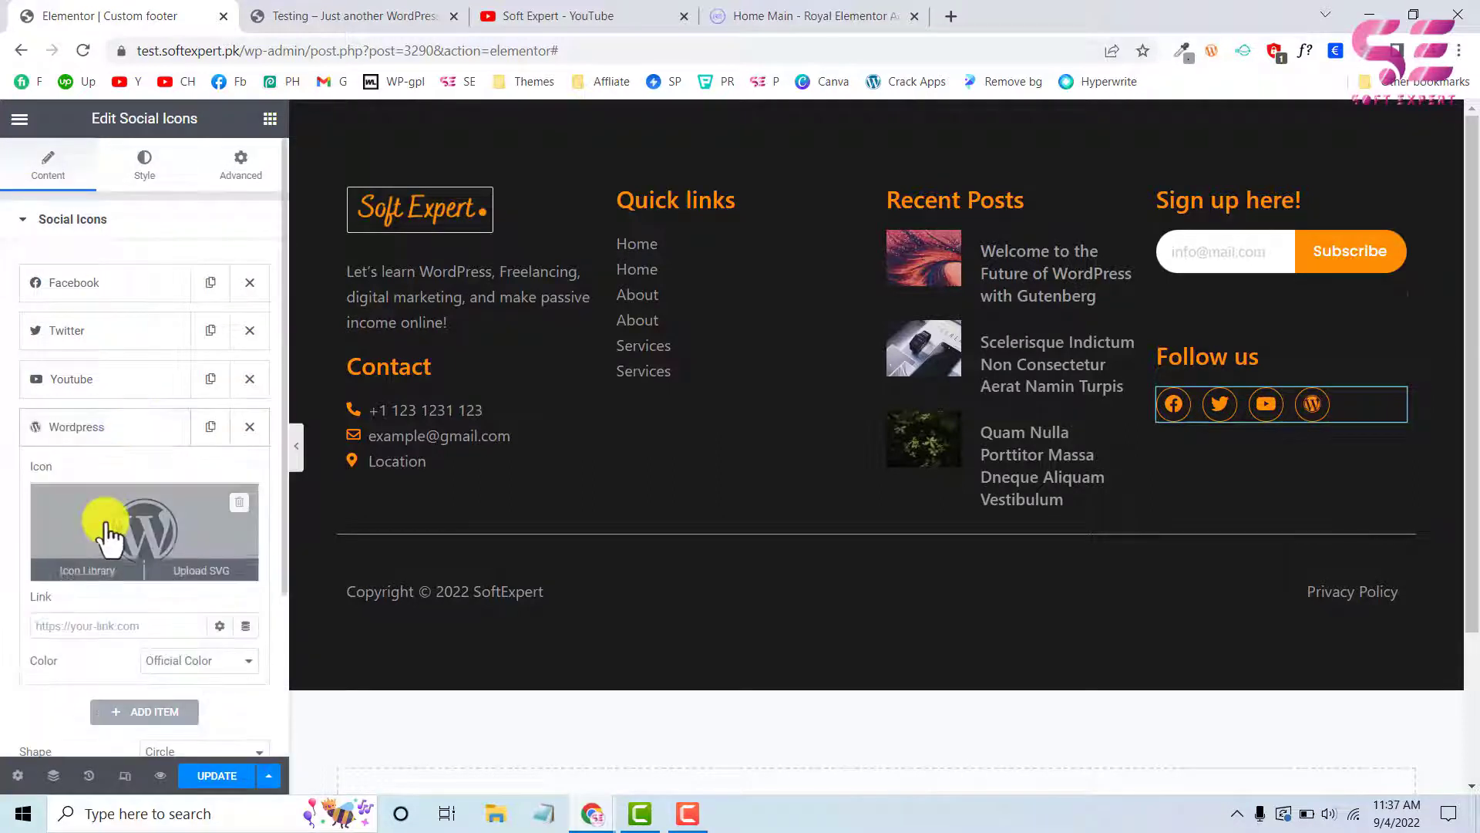
{"action": "left_click", "coordinate": [109, 531]}
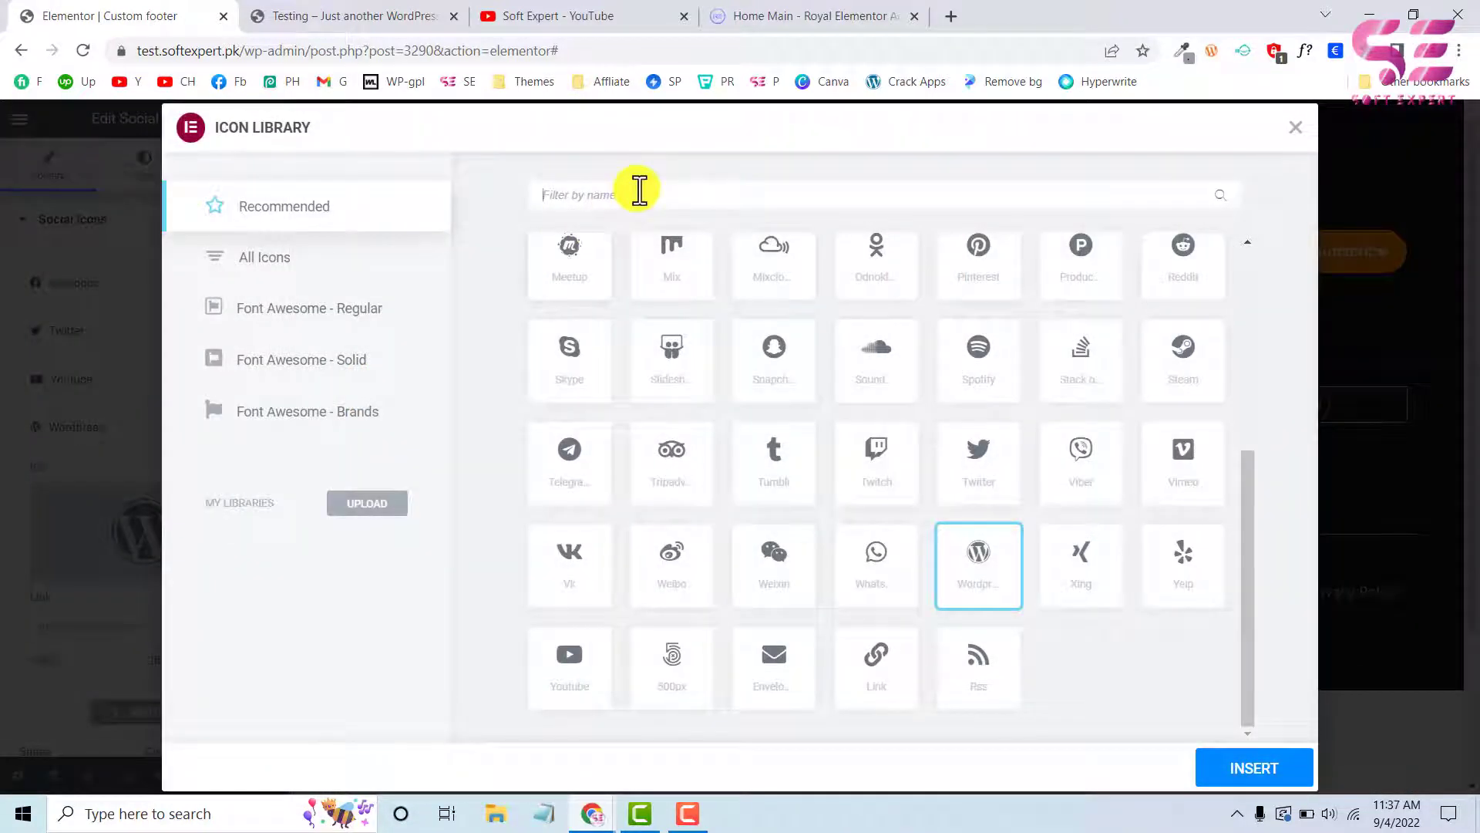
{"action": "type", "text": "ins"}
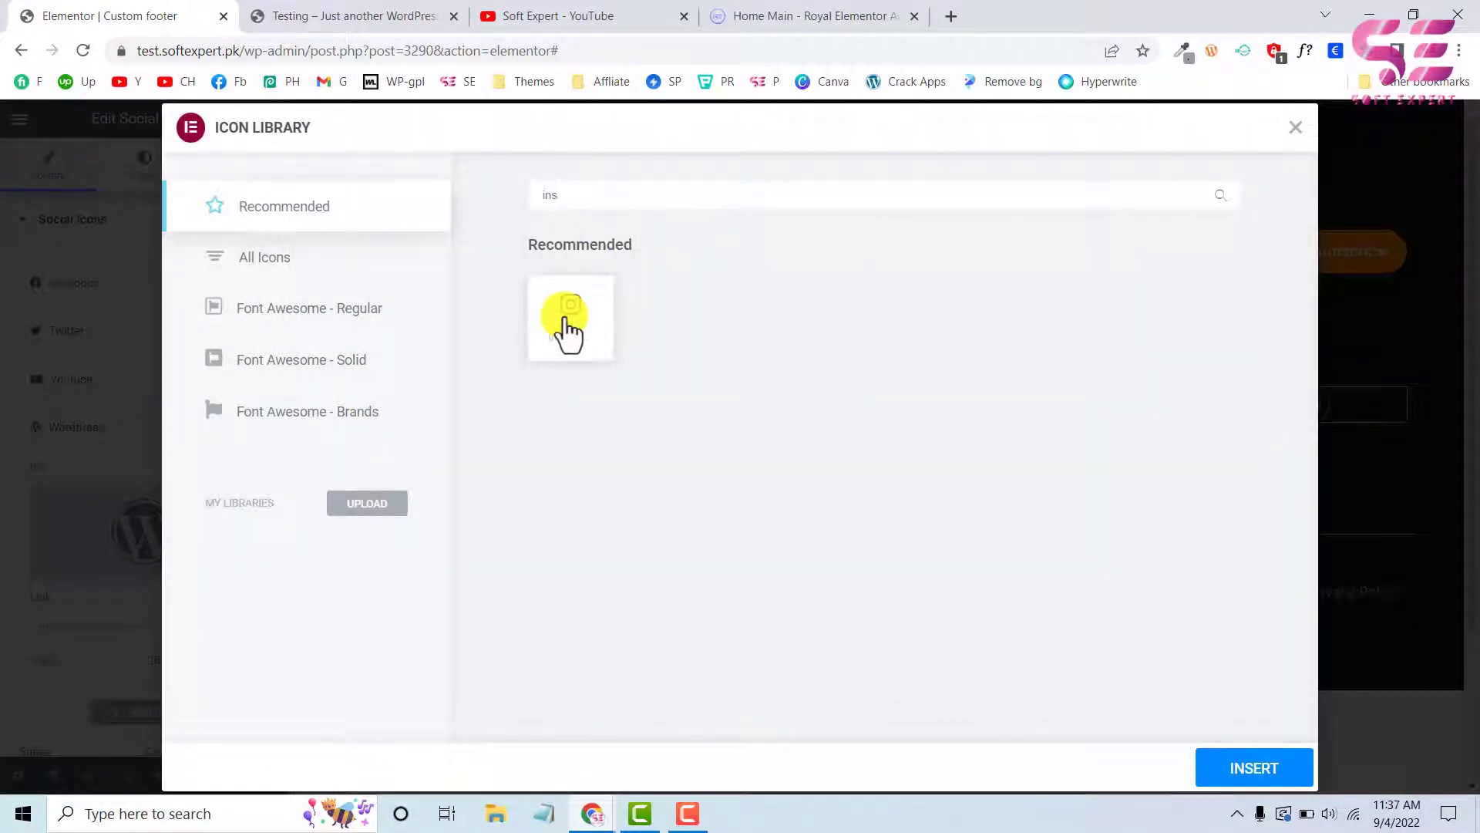
{"action": "left_click", "coordinate": [568, 320]}
{"action": "left_click", "coordinate": [1241, 767]}
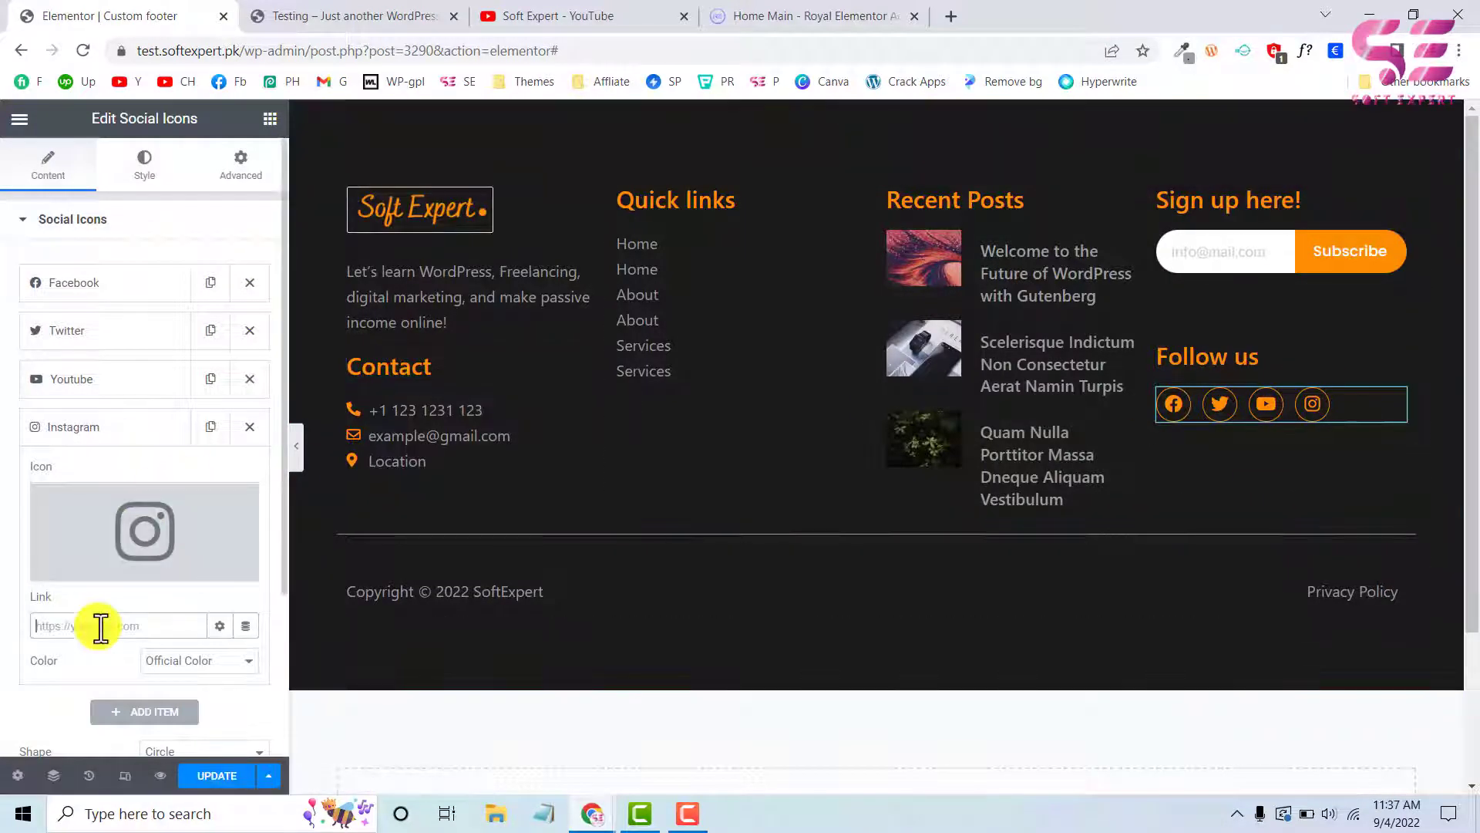
{"action": "left_click", "coordinate": [129, 428]}
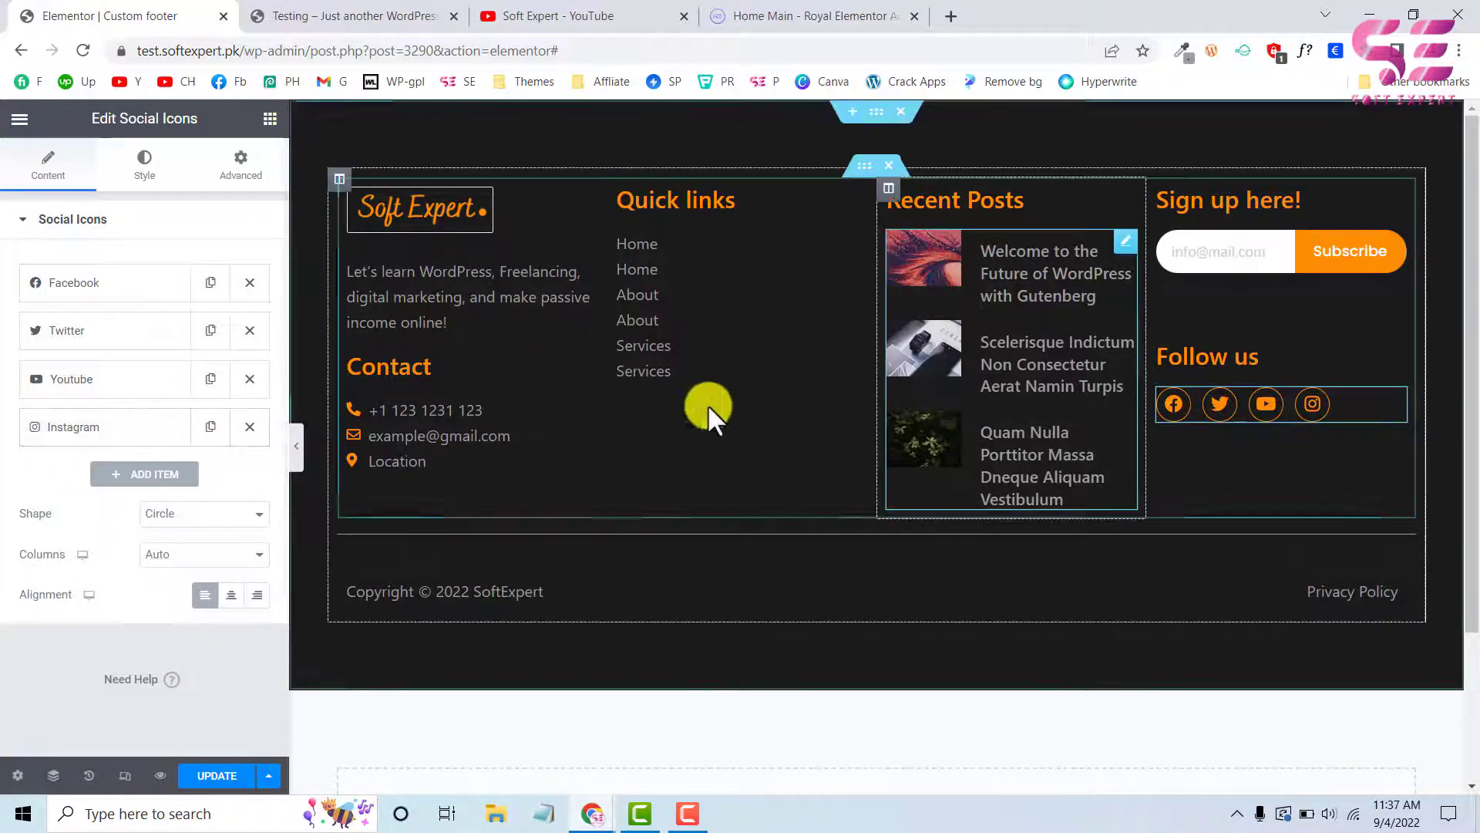
{"action": "left_click", "coordinate": [297, 455]}
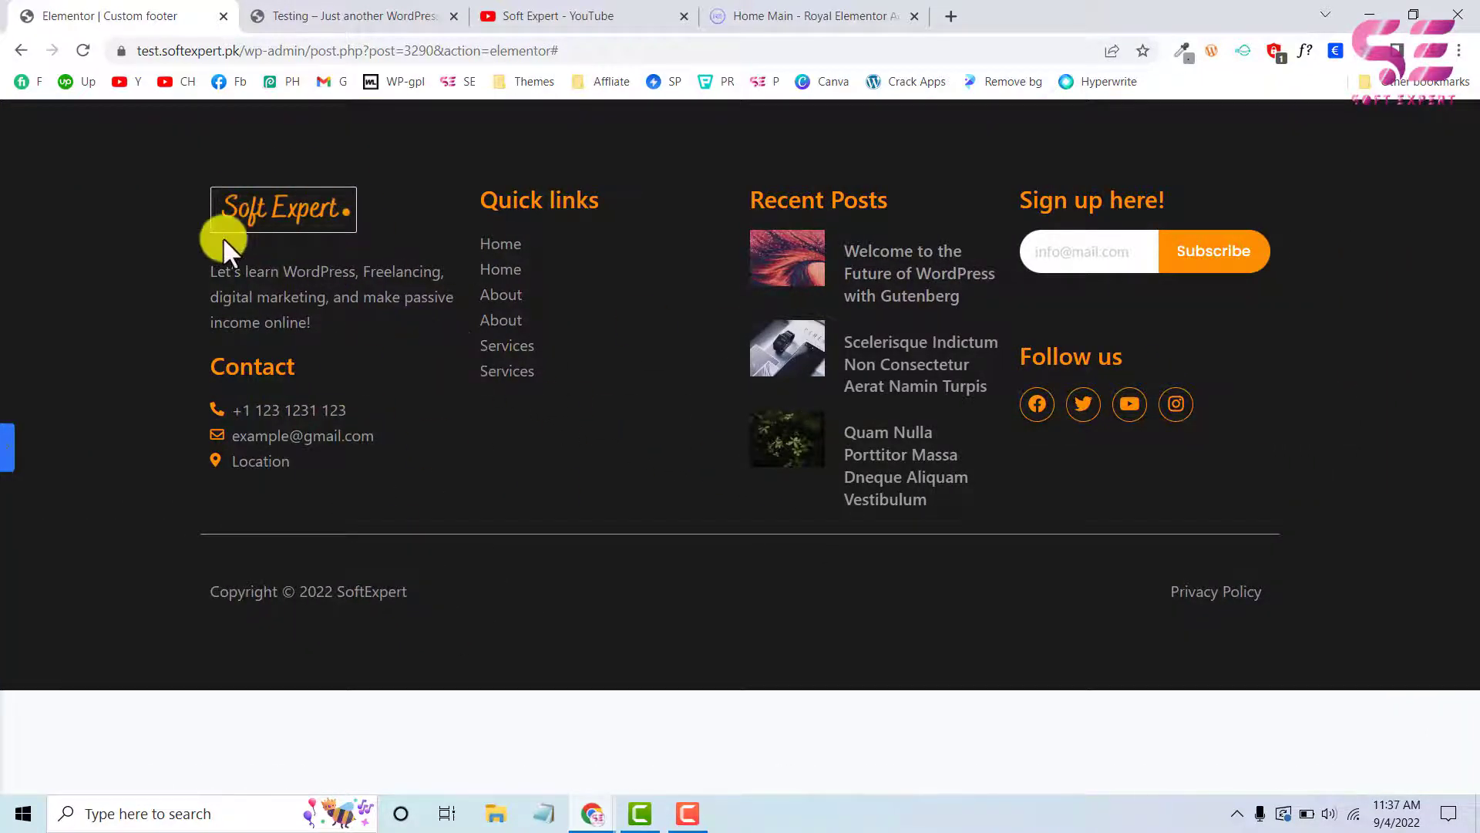
{"action": "left_click", "coordinate": [16, 446]}
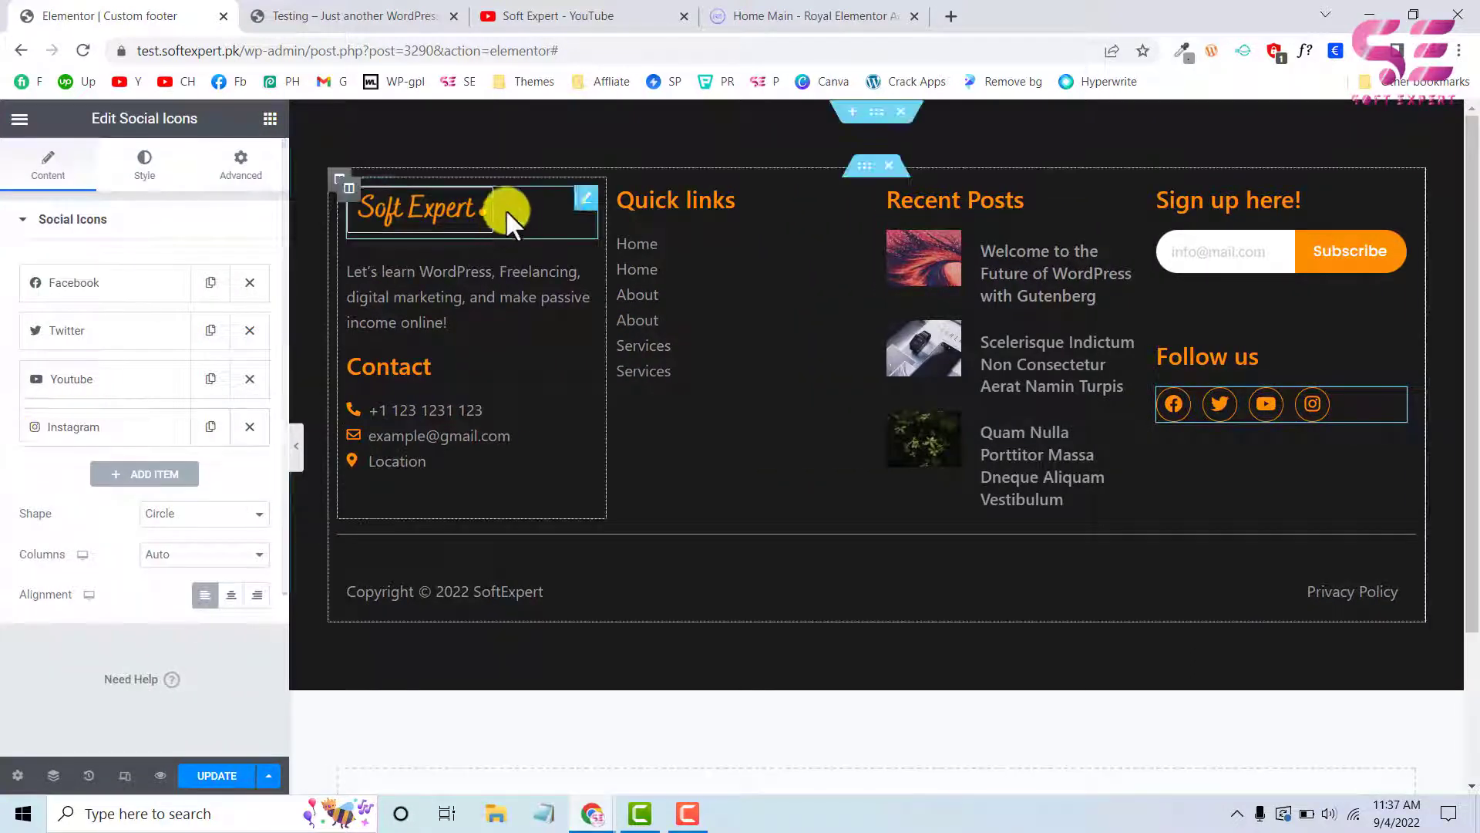
Remove the footer logo's border by setting its border type to None
{"action": "left_click", "coordinate": [582, 208]}
{"action": "scroll", "coordinate": [80, 551], "scroll_direction": "down", "scroll_amount": 3}
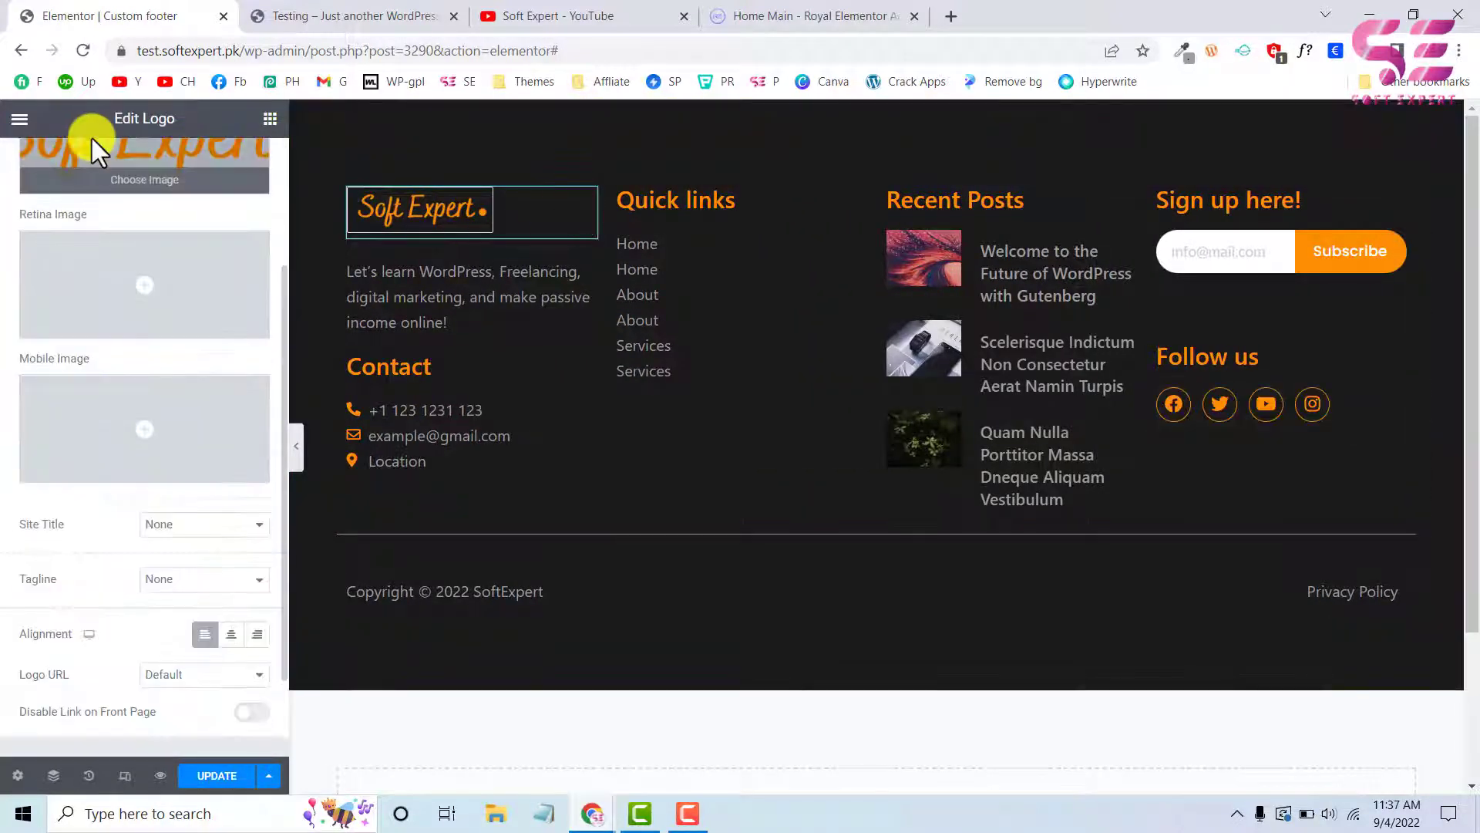
{"action": "scroll", "coordinate": [91, 137], "scroll_direction": "up", "scroll_amount": 3}
{"action": "left_click", "coordinate": [142, 168]}
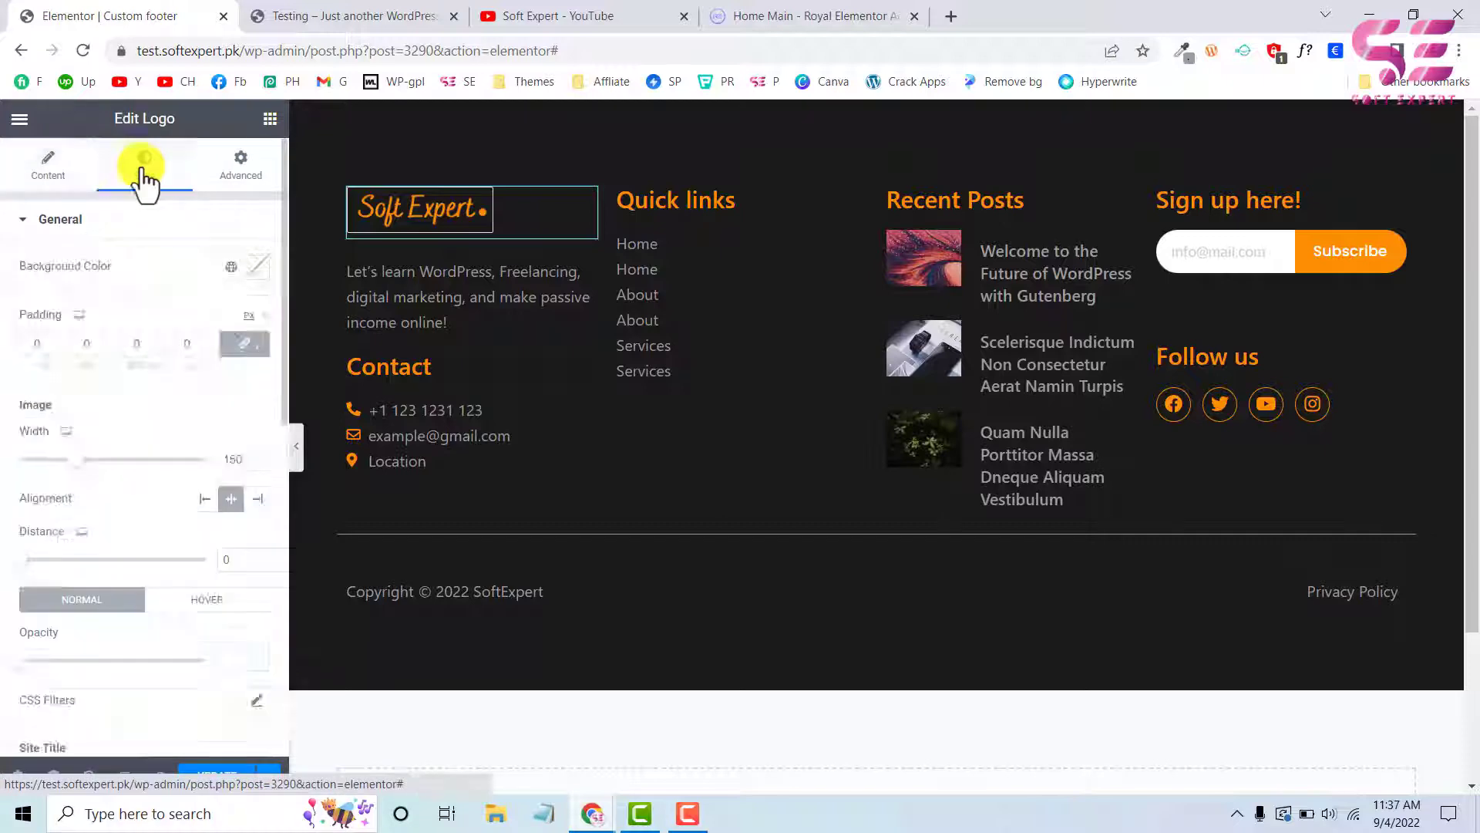
{"action": "scroll", "coordinate": [135, 367], "scroll_direction": "down", "scroll_amount": 10}
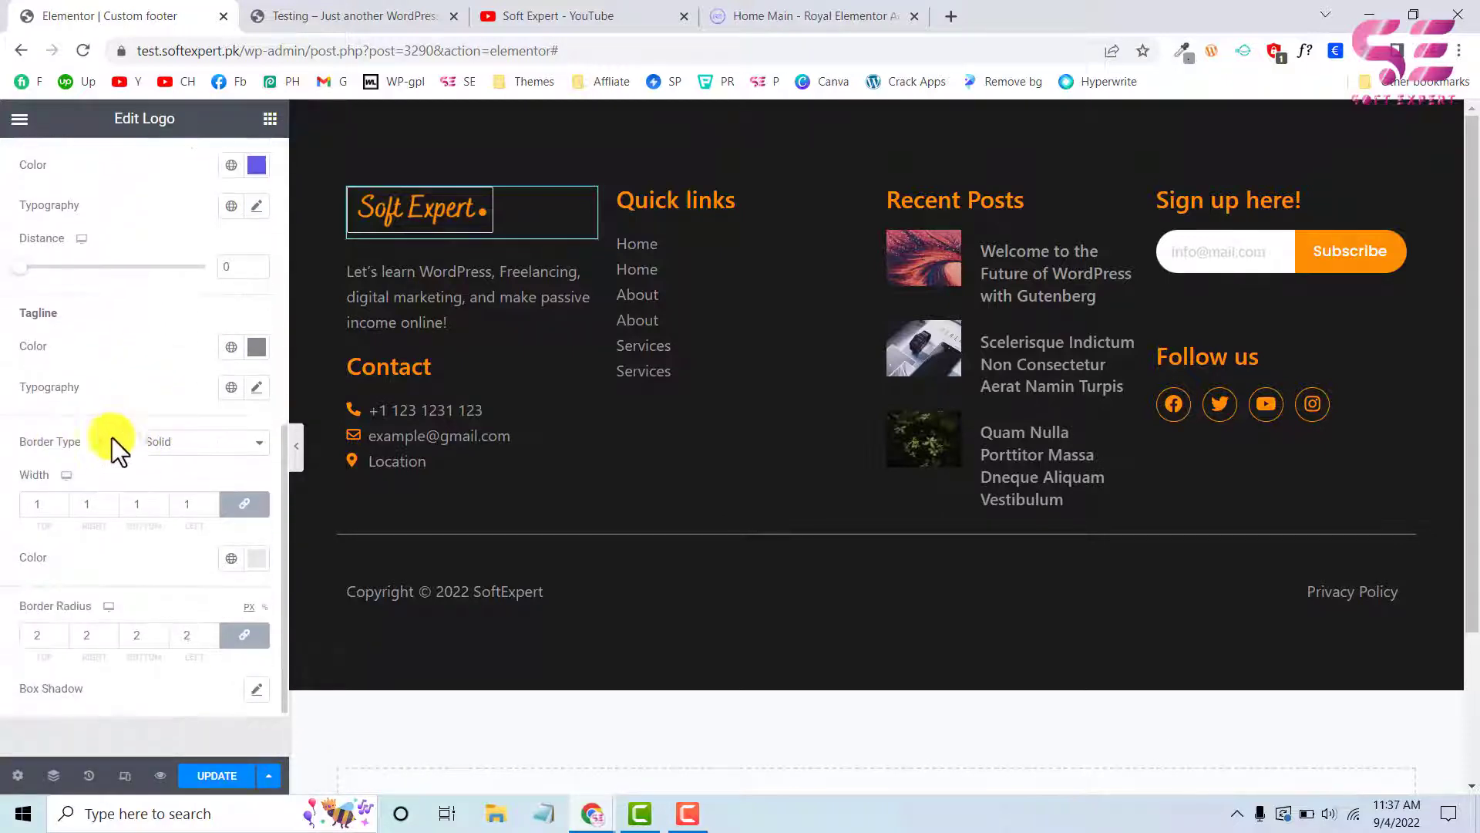
{"action": "left_click", "coordinate": [165, 447]}
{"action": "left_click", "coordinate": [165, 461]}
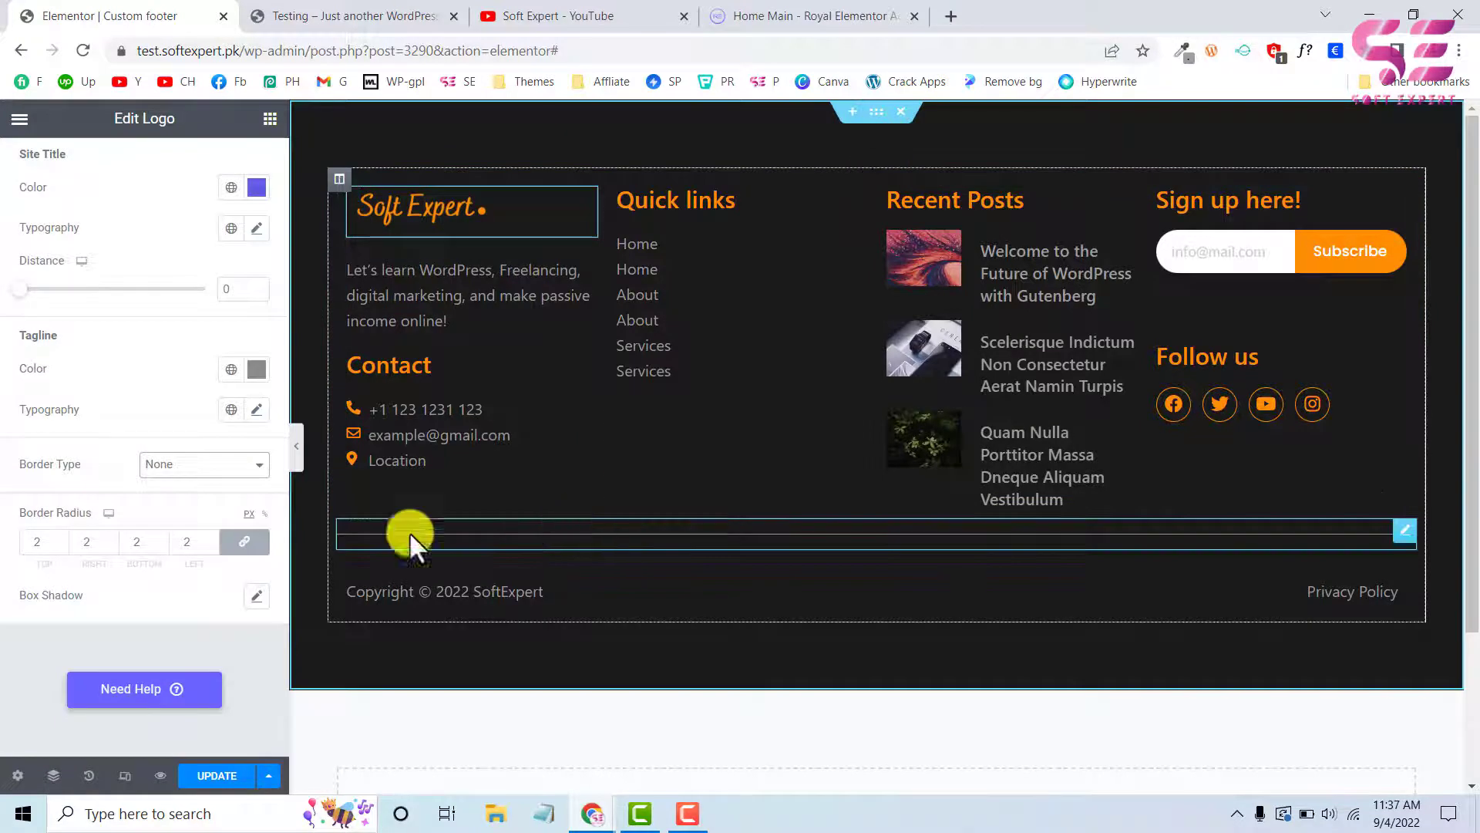
Preview the footer at full width and compare it with the reference footer on the live Testing site
{"action": "left_click", "coordinate": [297, 459]}
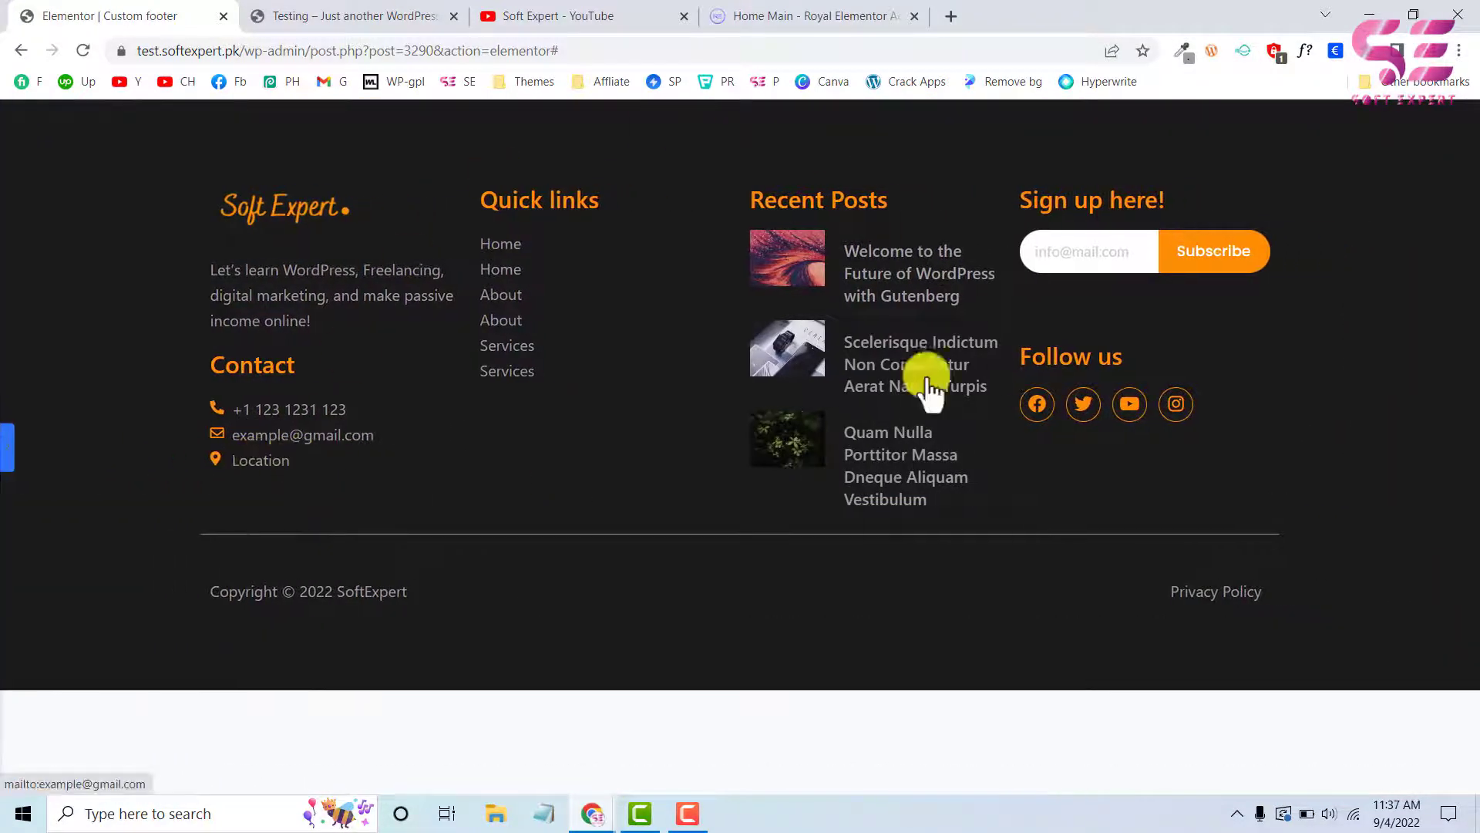
{"action": "left_click", "coordinate": [390, 15]}
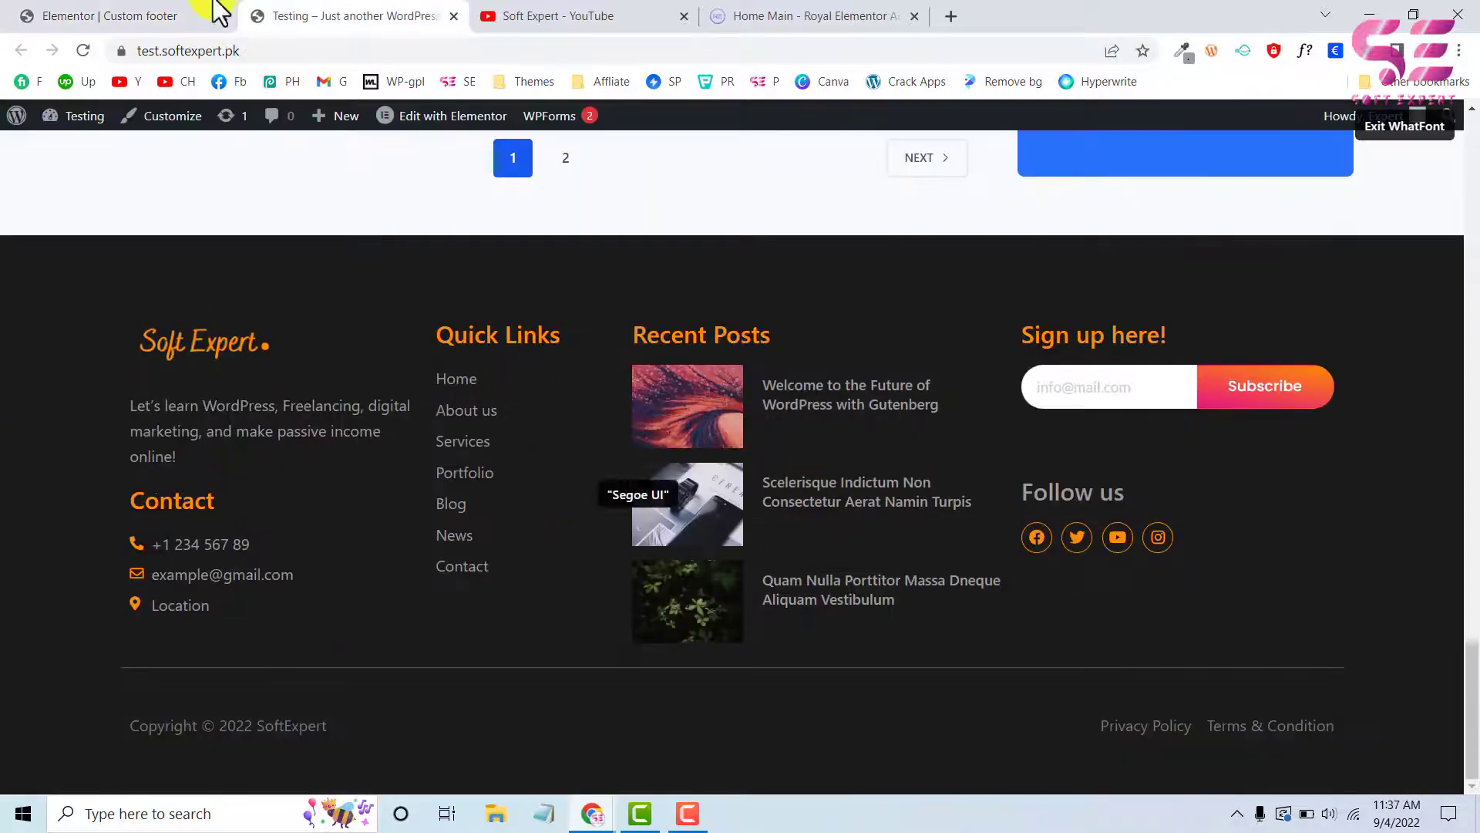
{"action": "left_click", "coordinate": [156, 13]}
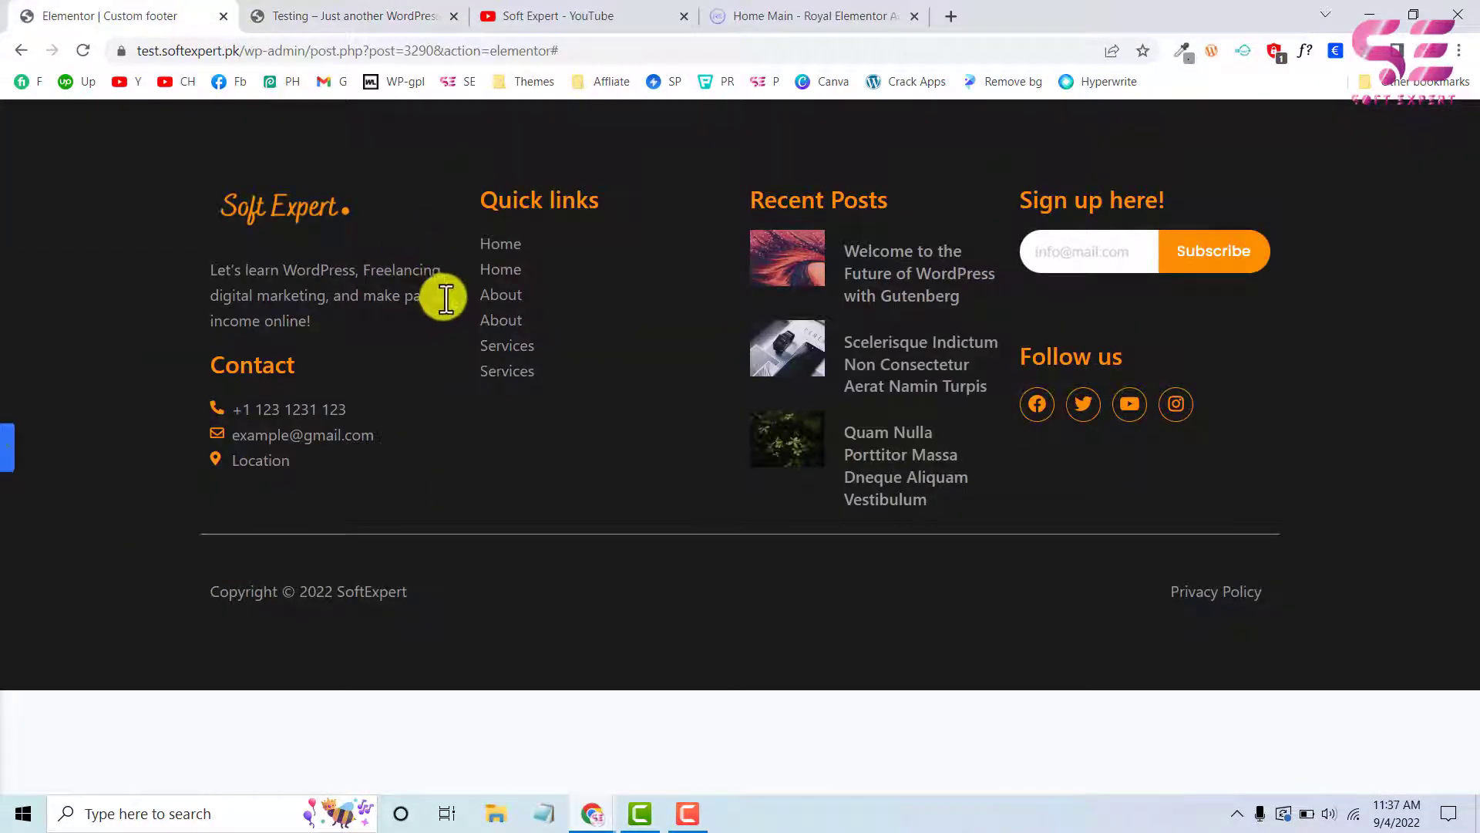
Inspect the live Testing page in the responsive device view to examine its mobile bottom navigation bar
{"action": "left_click", "coordinate": [378, 16]}
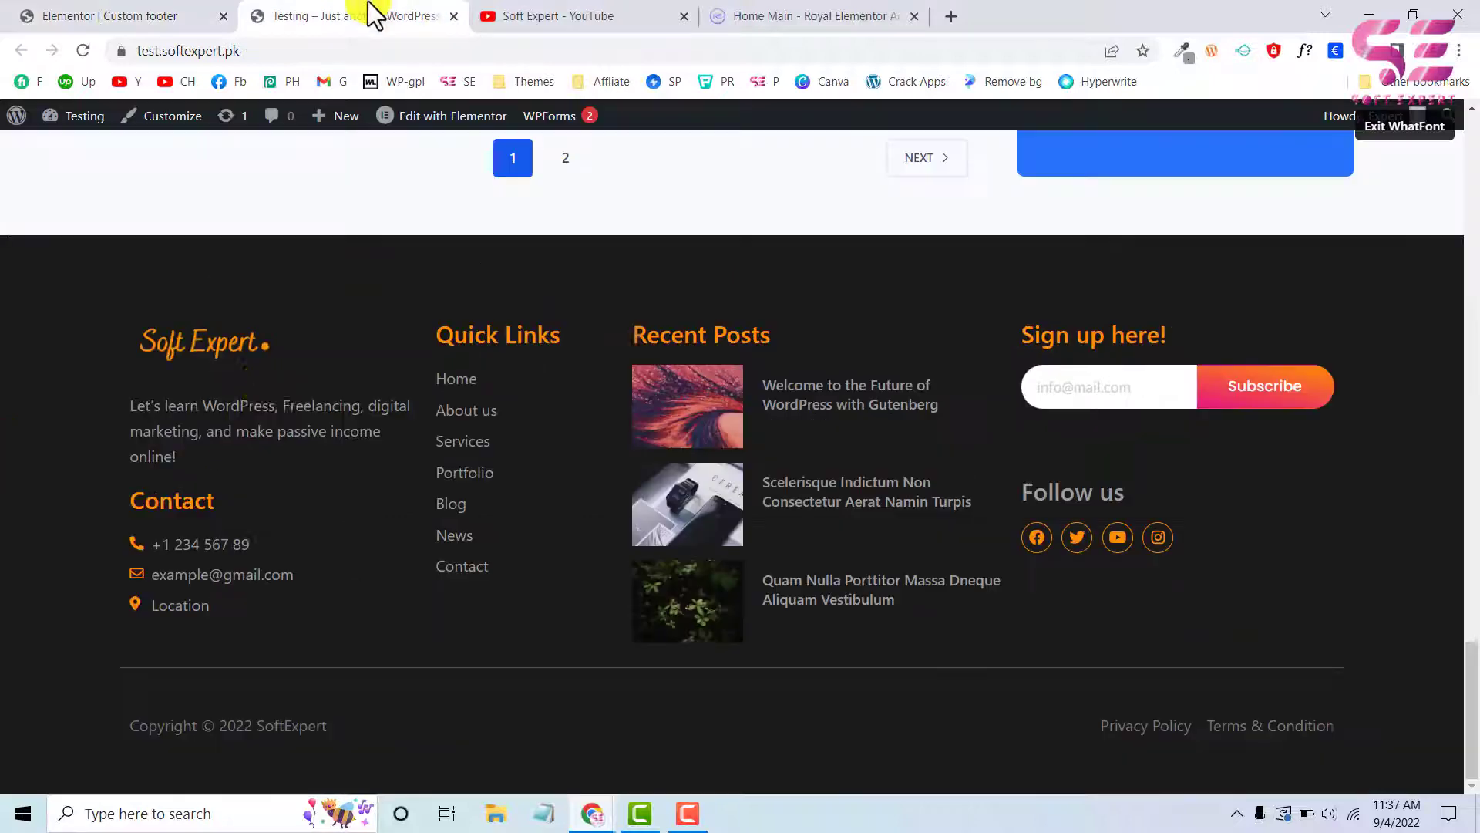
{"action": "right_click", "coordinate": [36, 691]}
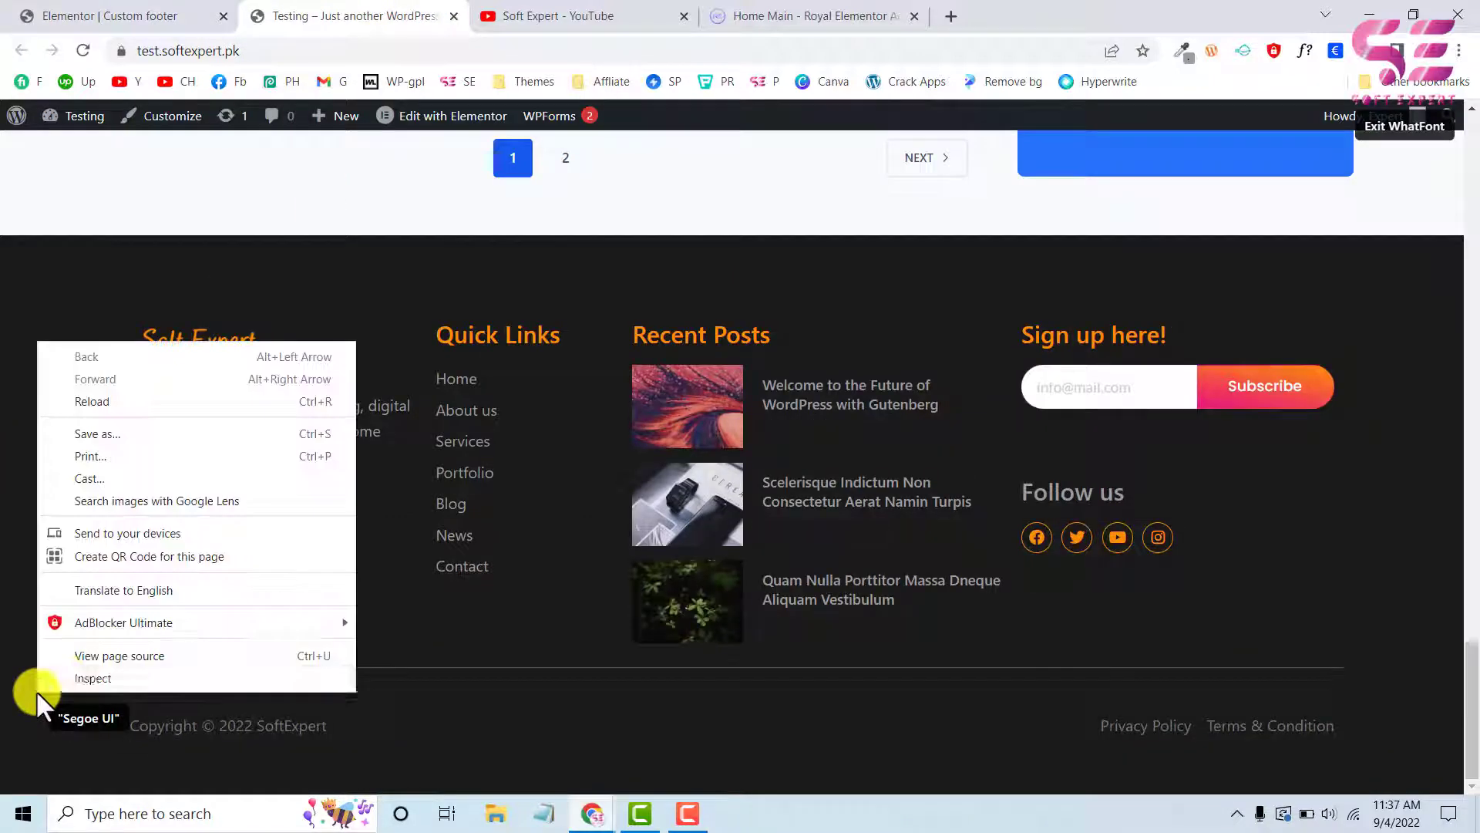
{"action": "left_click", "coordinate": [83, 680]}
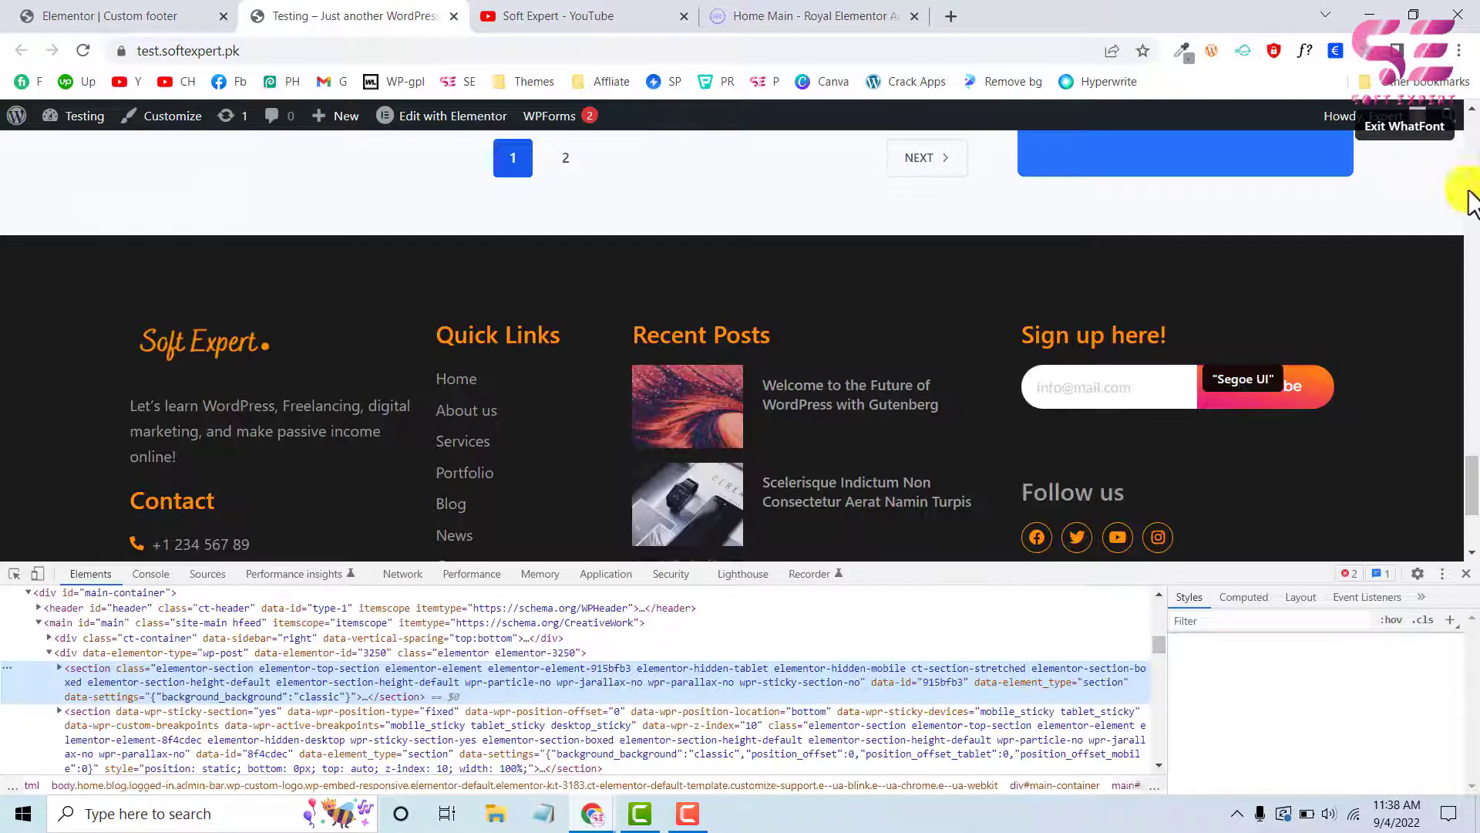
{"action": "left_click", "coordinate": [1404, 132]}
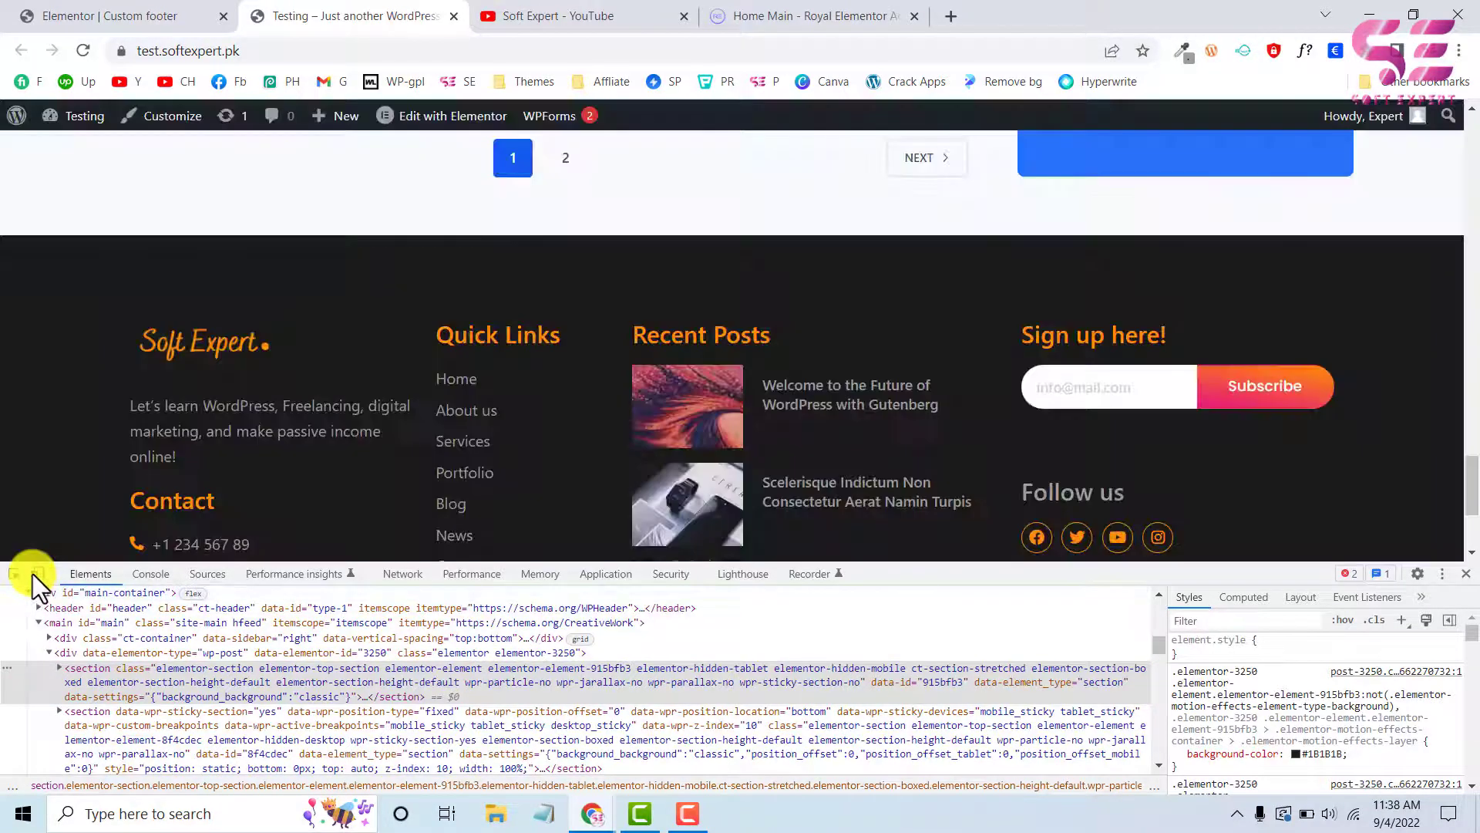
{"action": "left_click", "coordinate": [35, 573]}
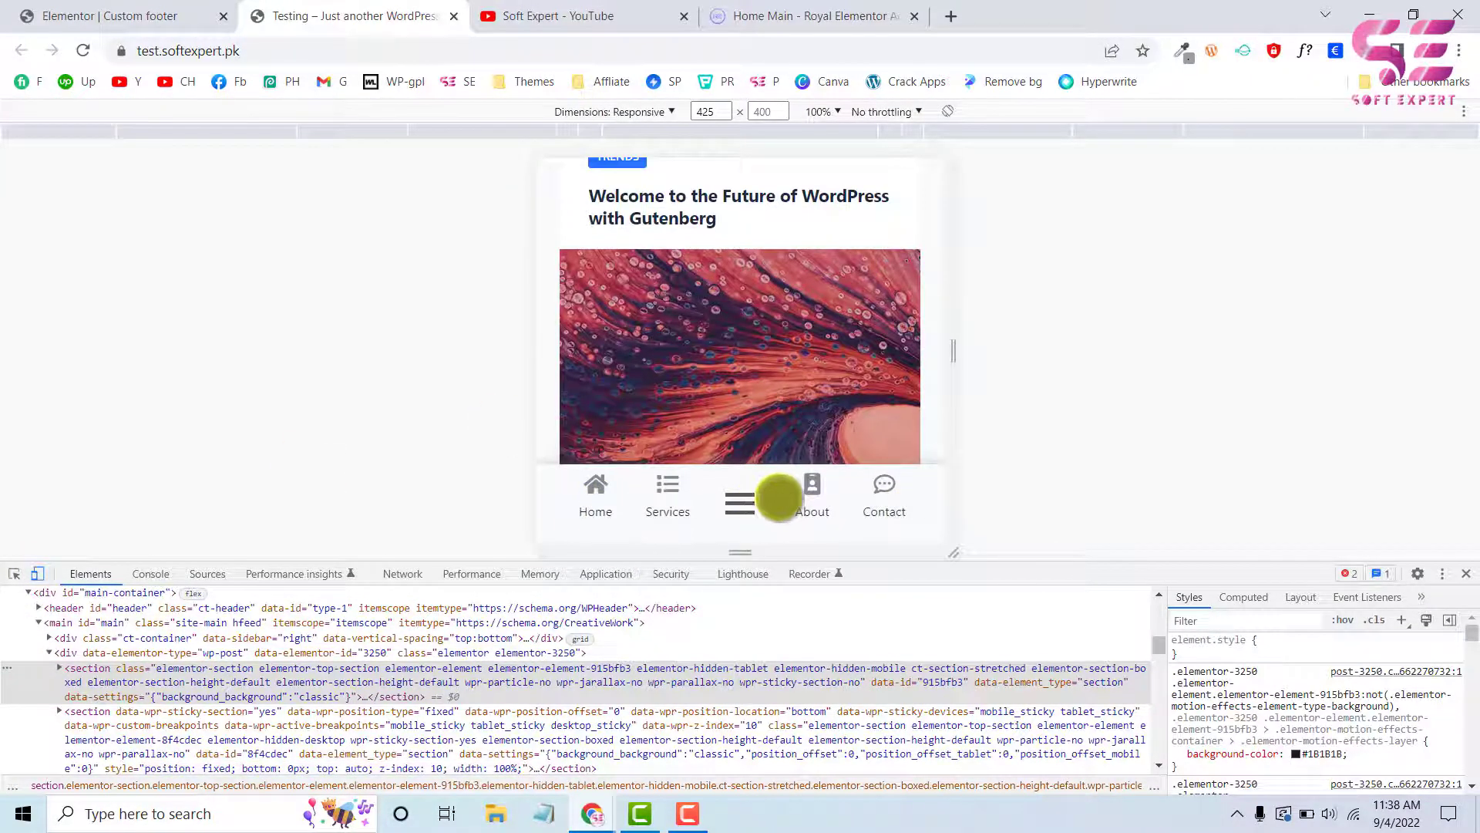
Return to the Custom footer editor and add a section with five equal columns below the footer
{"action": "left_click", "coordinate": [146, 12]}
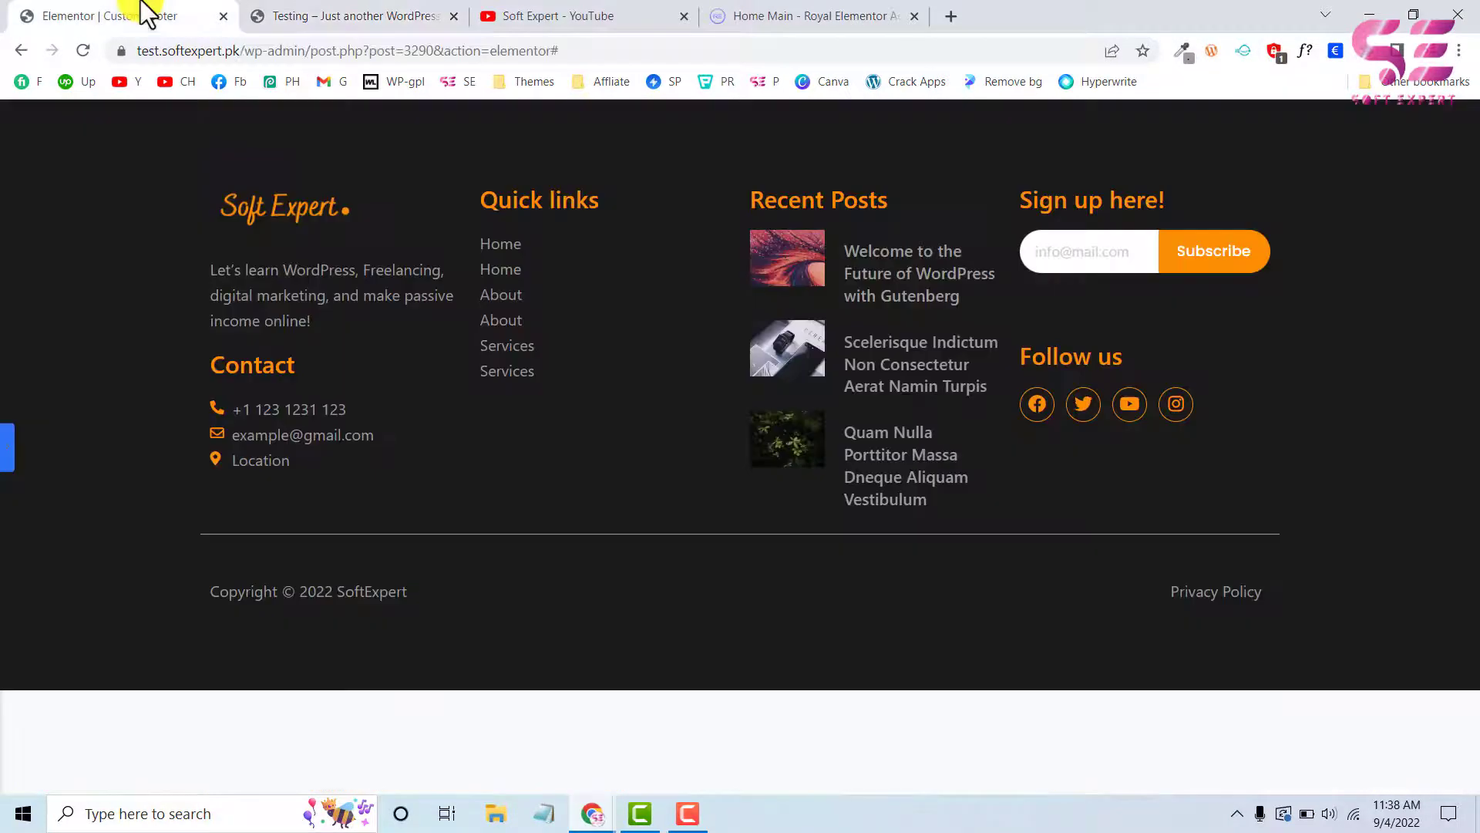
{"action": "left_click", "coordinate": [8, 455]}
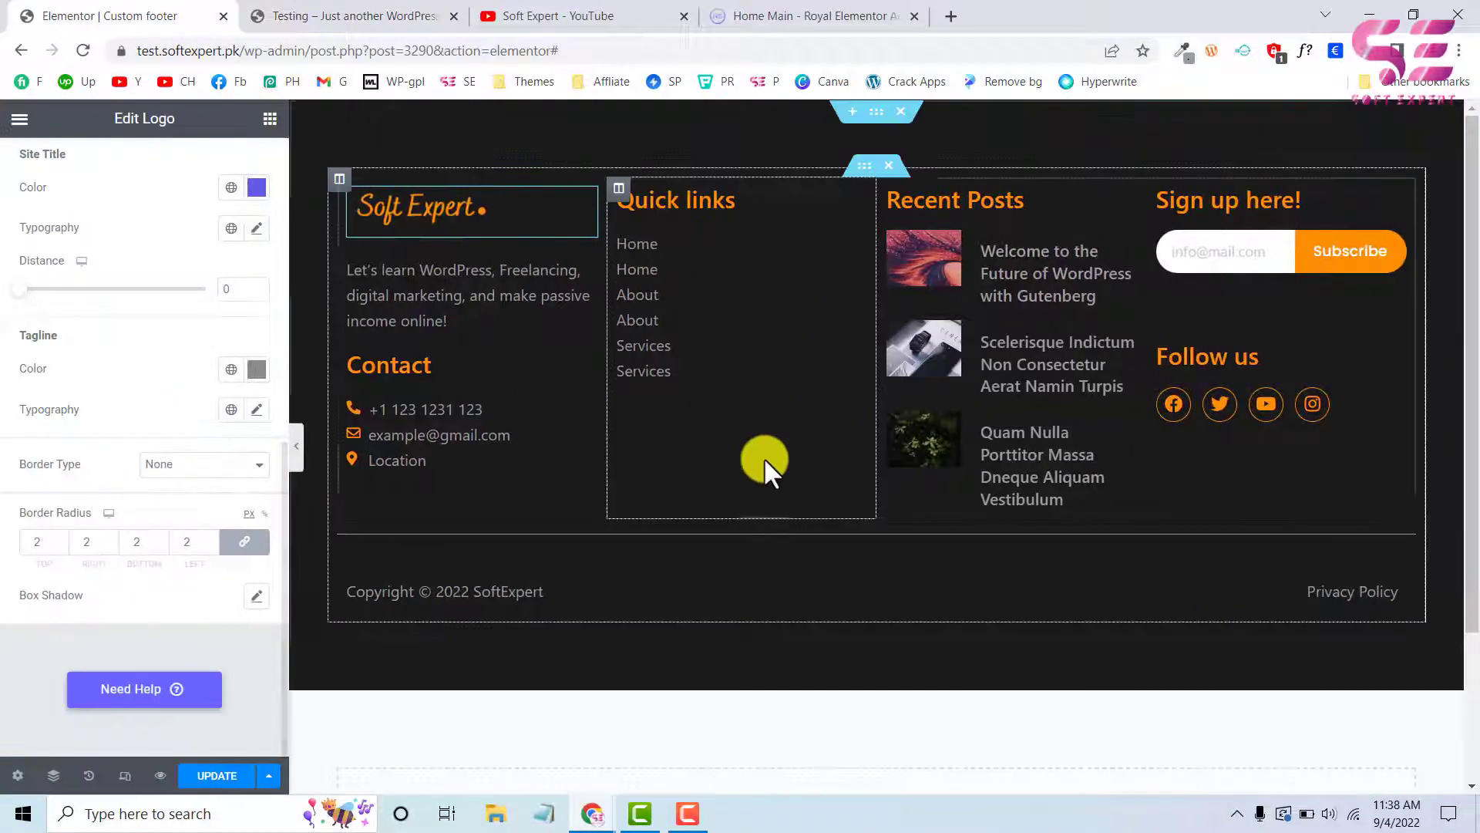
{"action": "scroll", "coordinate": [766, 459], "scroll_direction": "down", "scroll_amount": 3}
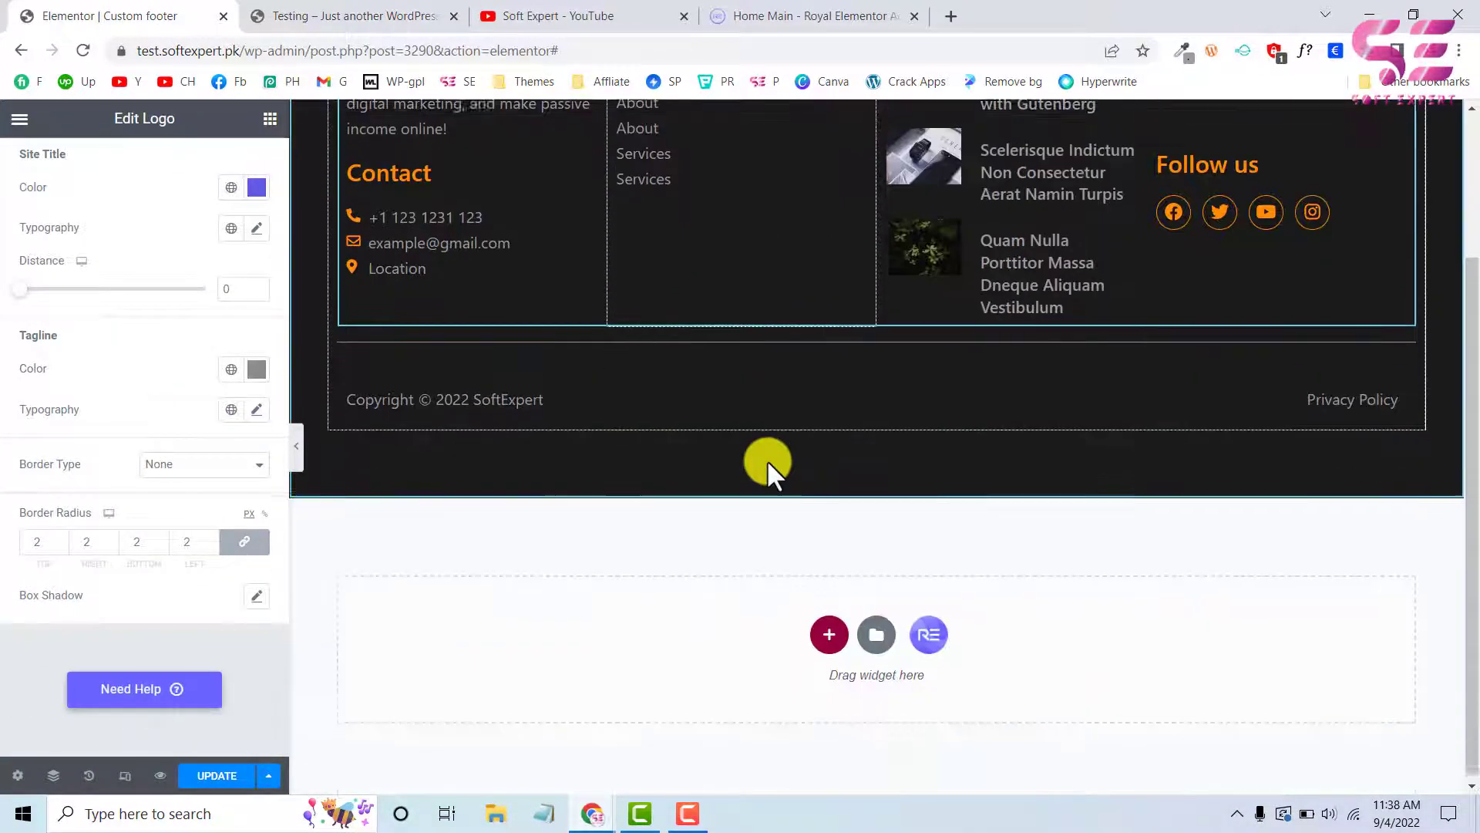
{"action": "left_click", "coordinate": [829, 634]}
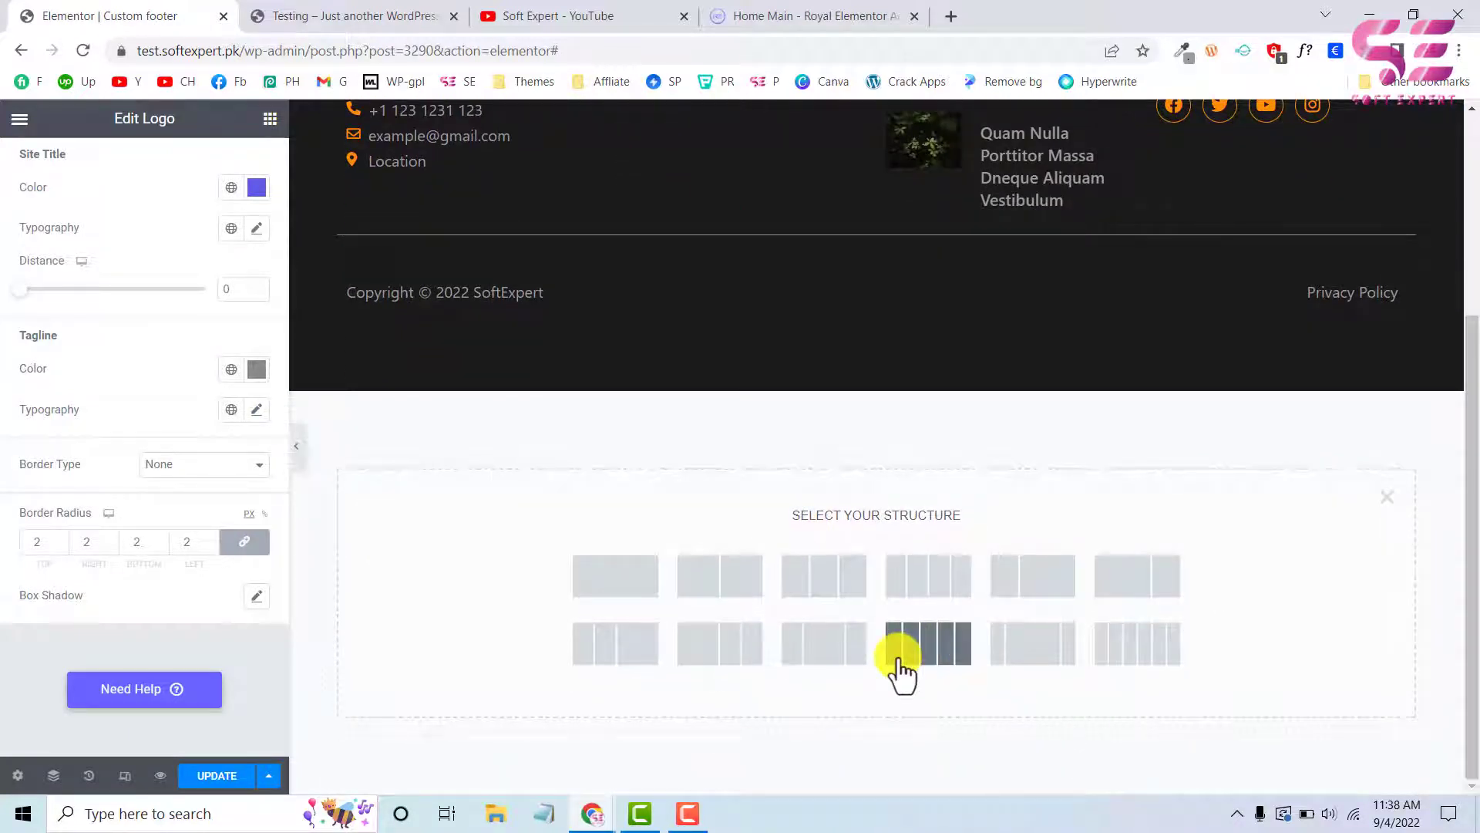
{"action": "left_click", "coordinate": [899, 662]}
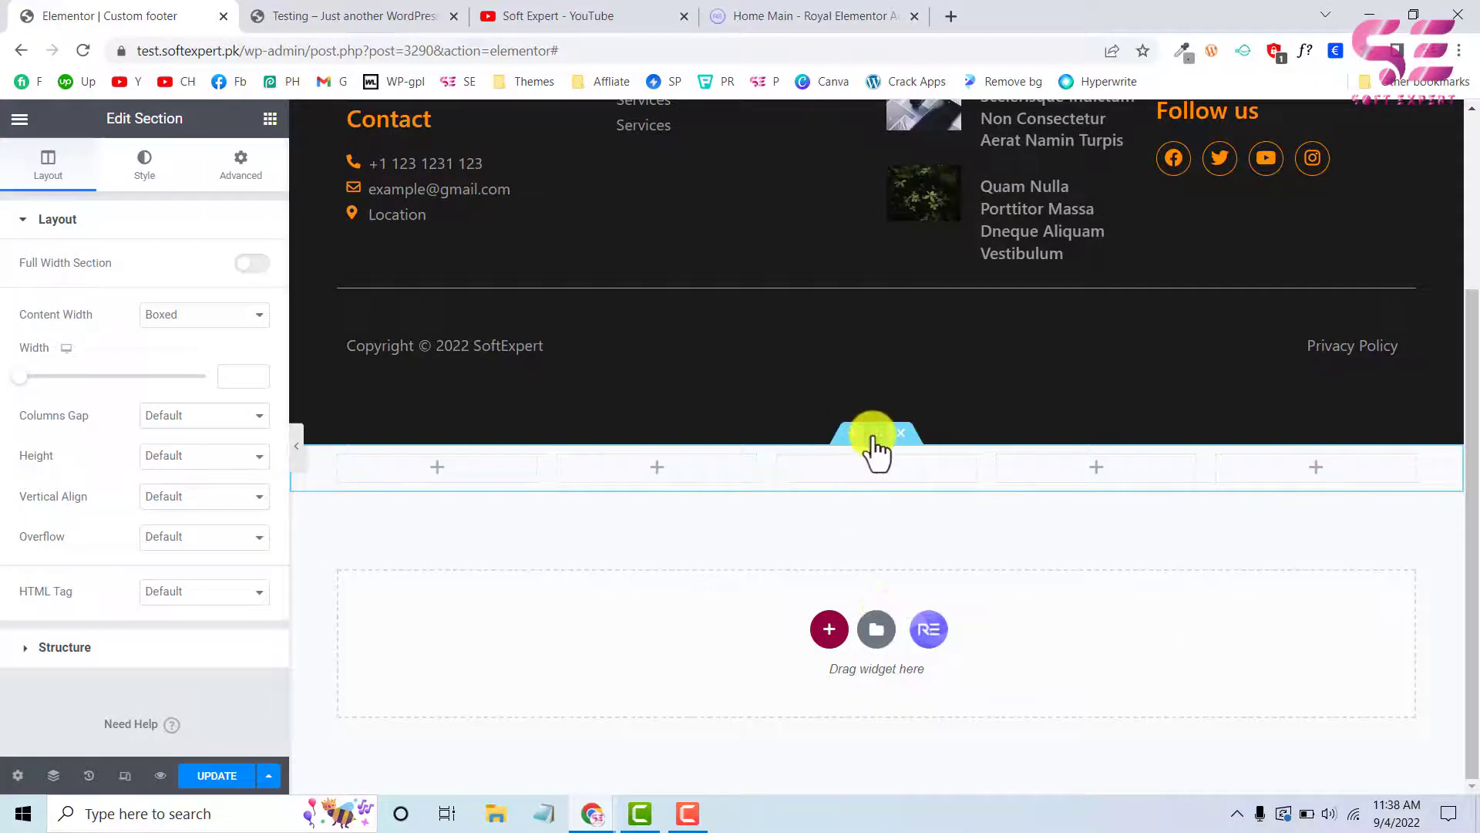
Place an Icon Box widget in the new section's first column and give it the Home icon
{"action": "left_click", "coordinate": [436, 470]}
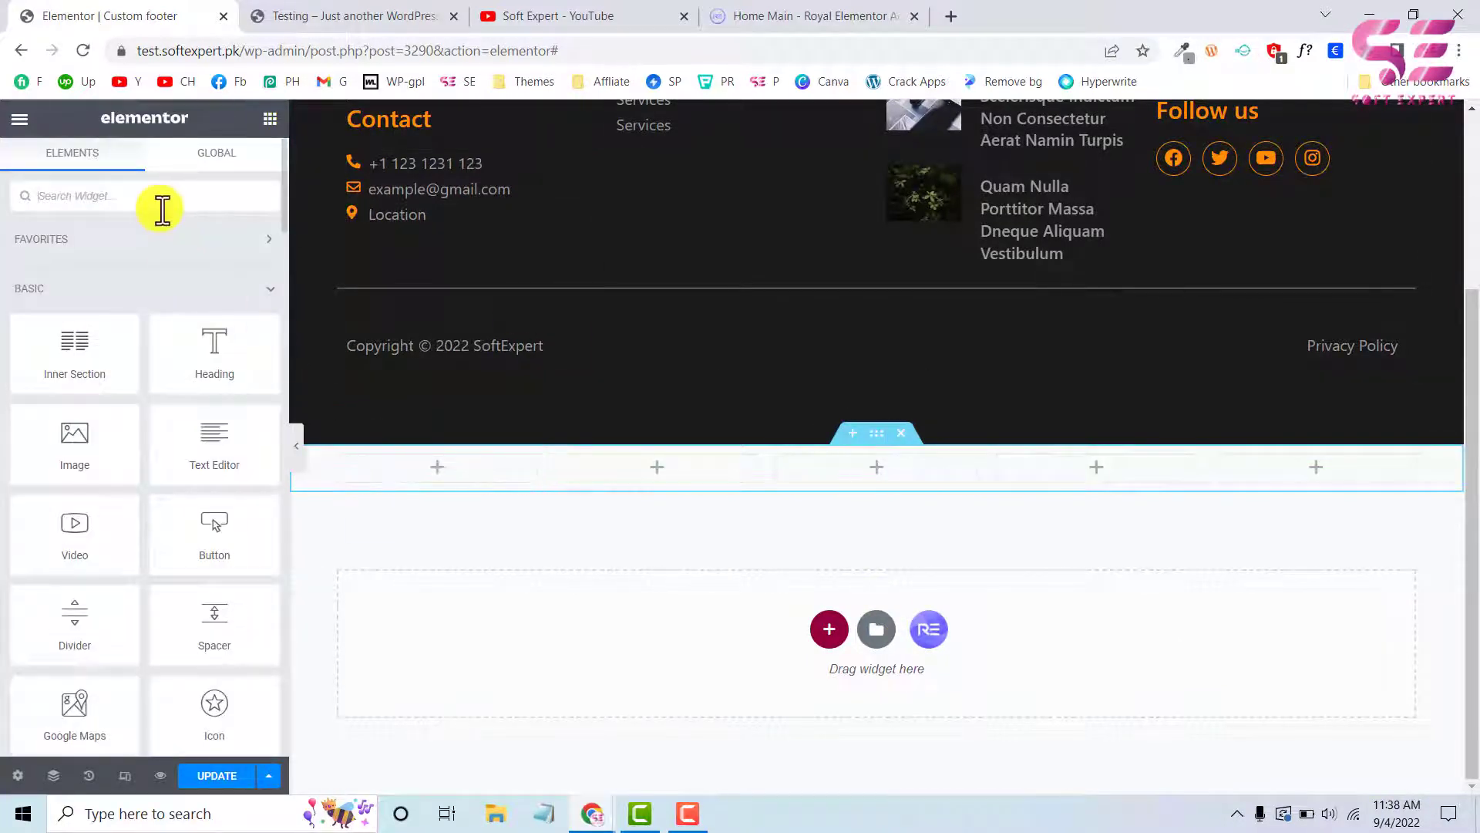
{"action": "type", "text": "icon"}
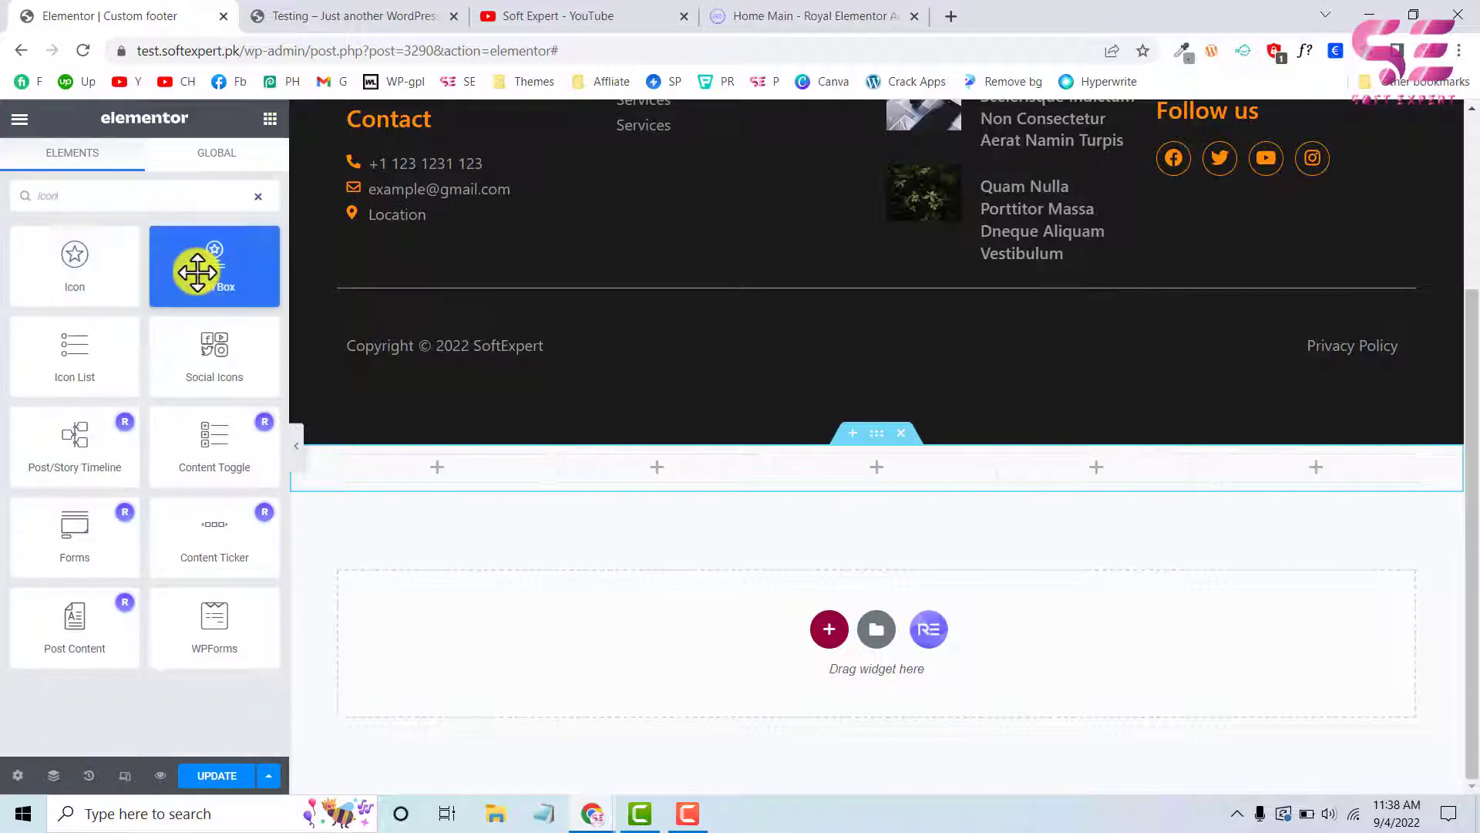
{"action": "left_click_drag", "start_coordinate": [192, 264], "coordinate": [387, 482]}
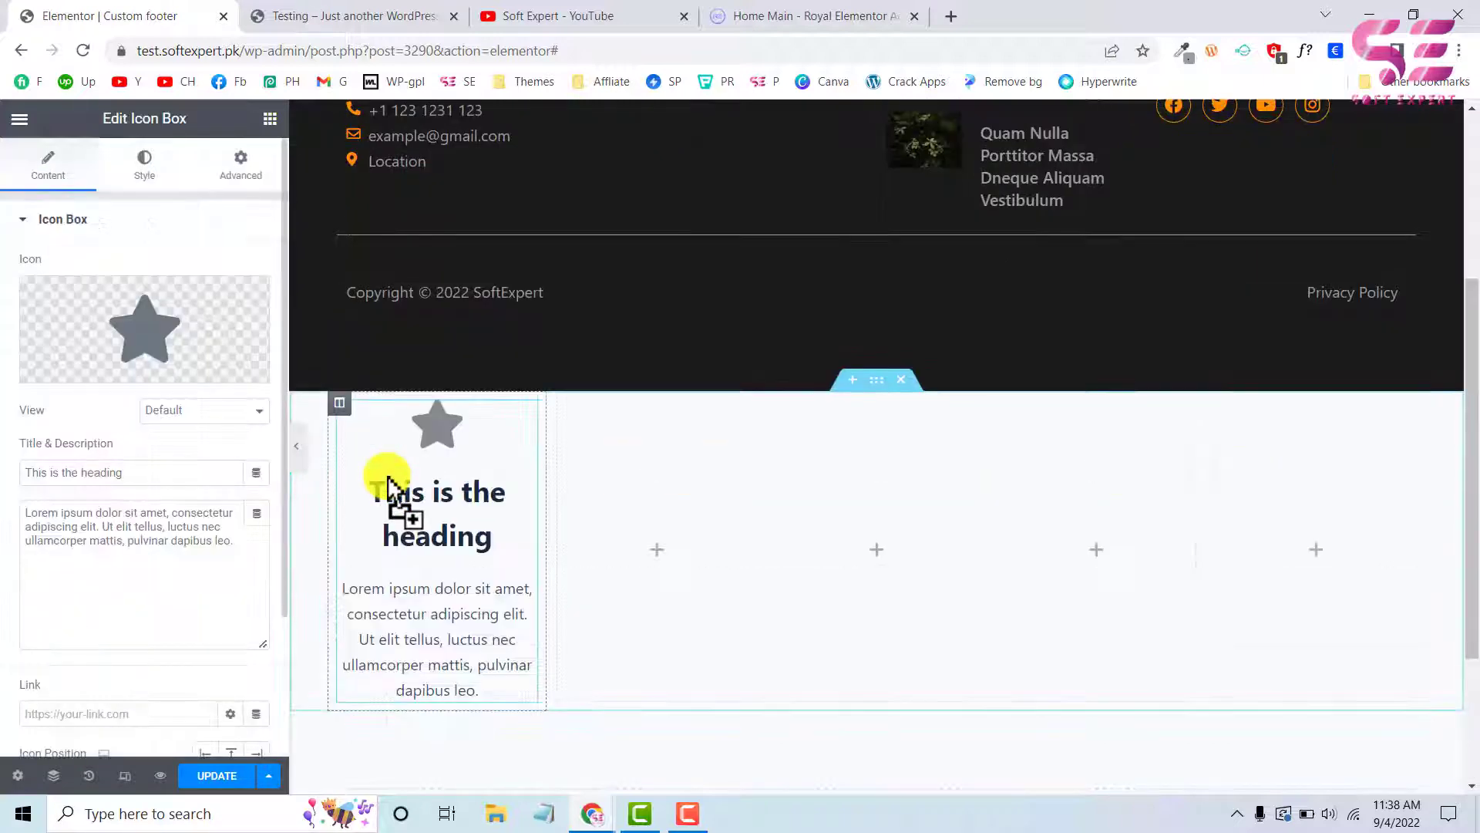
{"action": "left_click", "coordinate": [154, 328]}
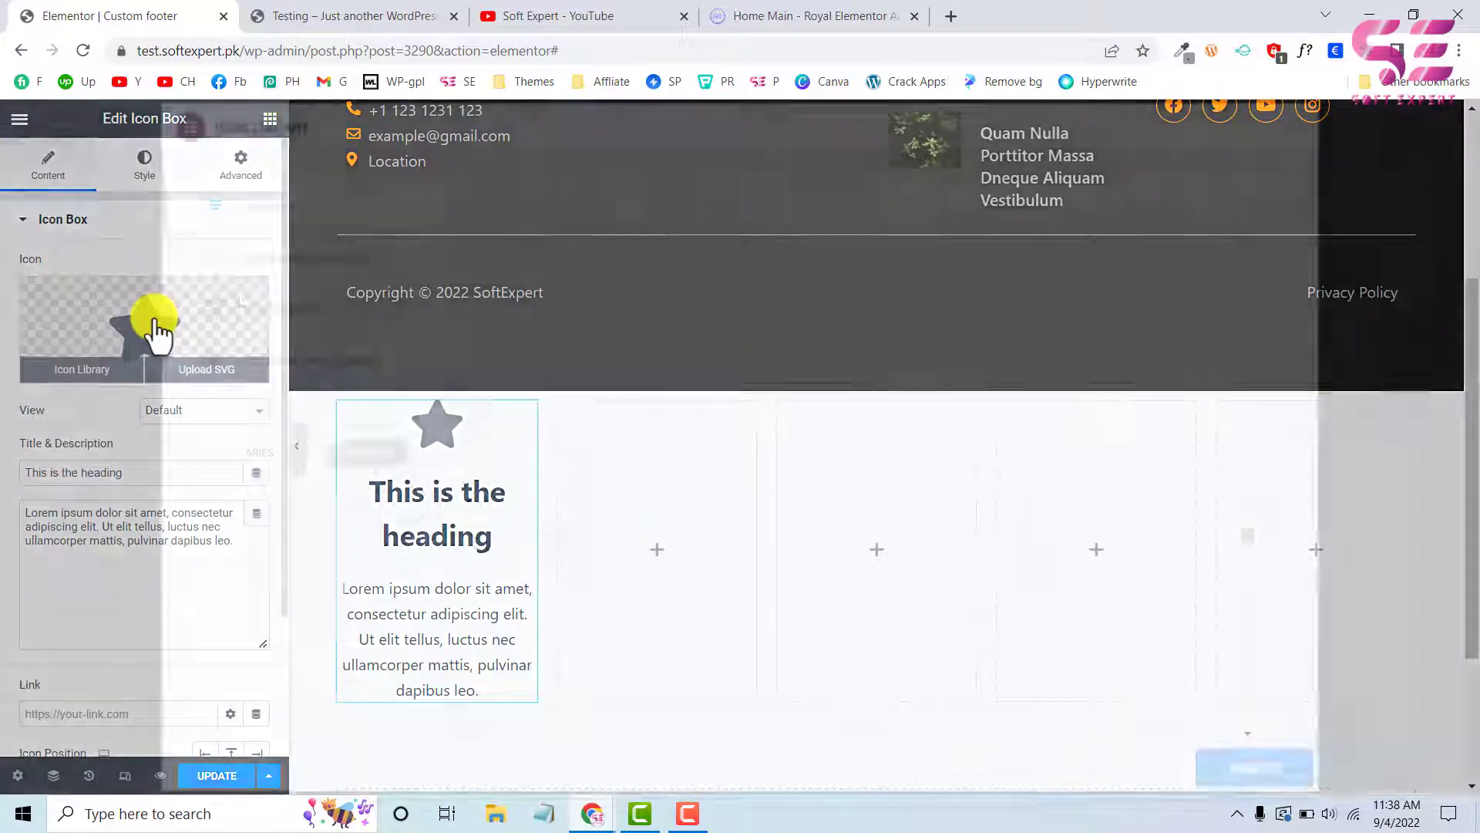
{"action": "left_click", "coordinate": [575, 194]}
{"action": "type", "text": "hom"}
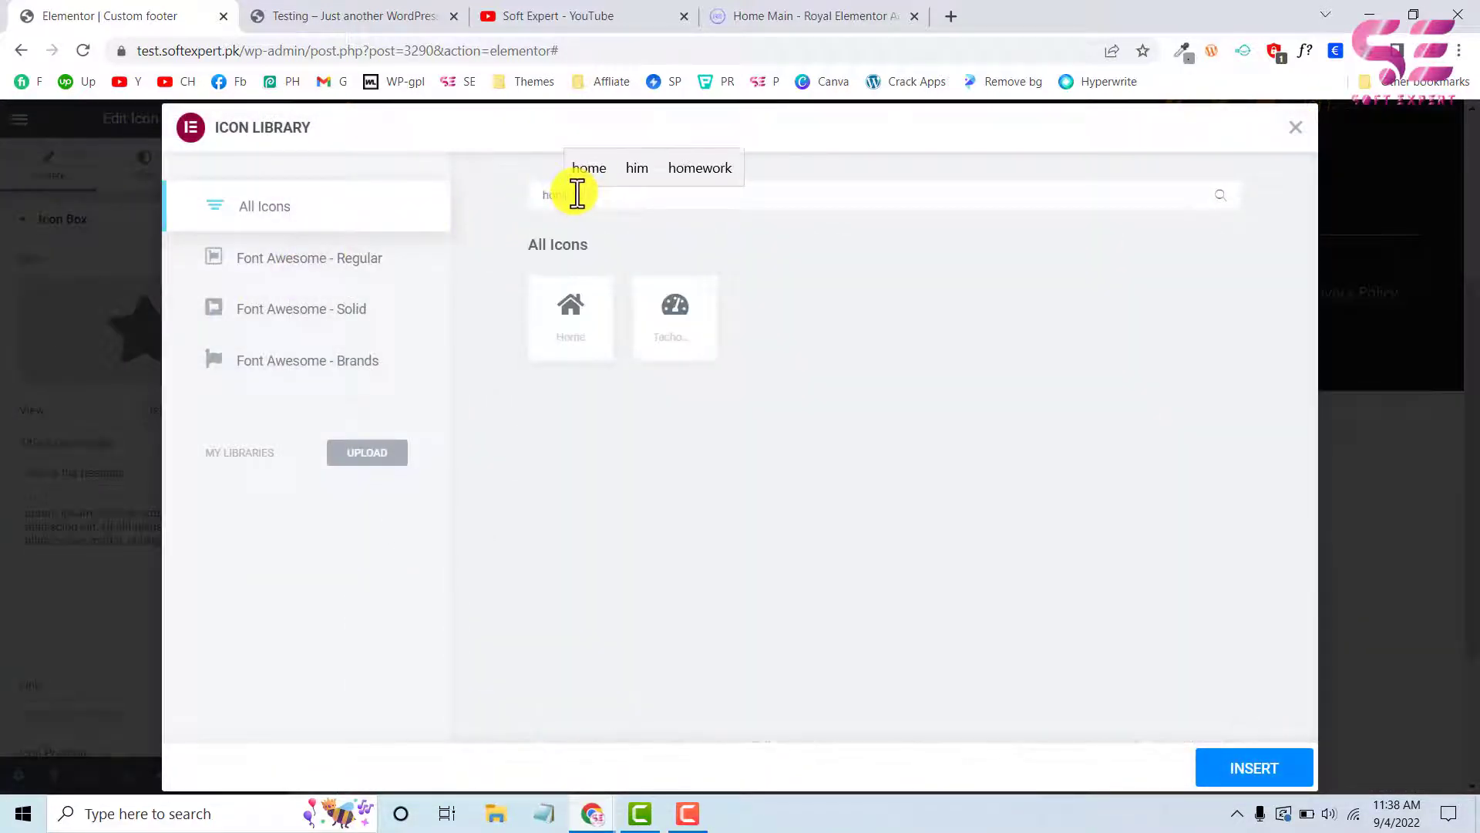
{"action": "left_click", "coordinate": [1213, 775]}
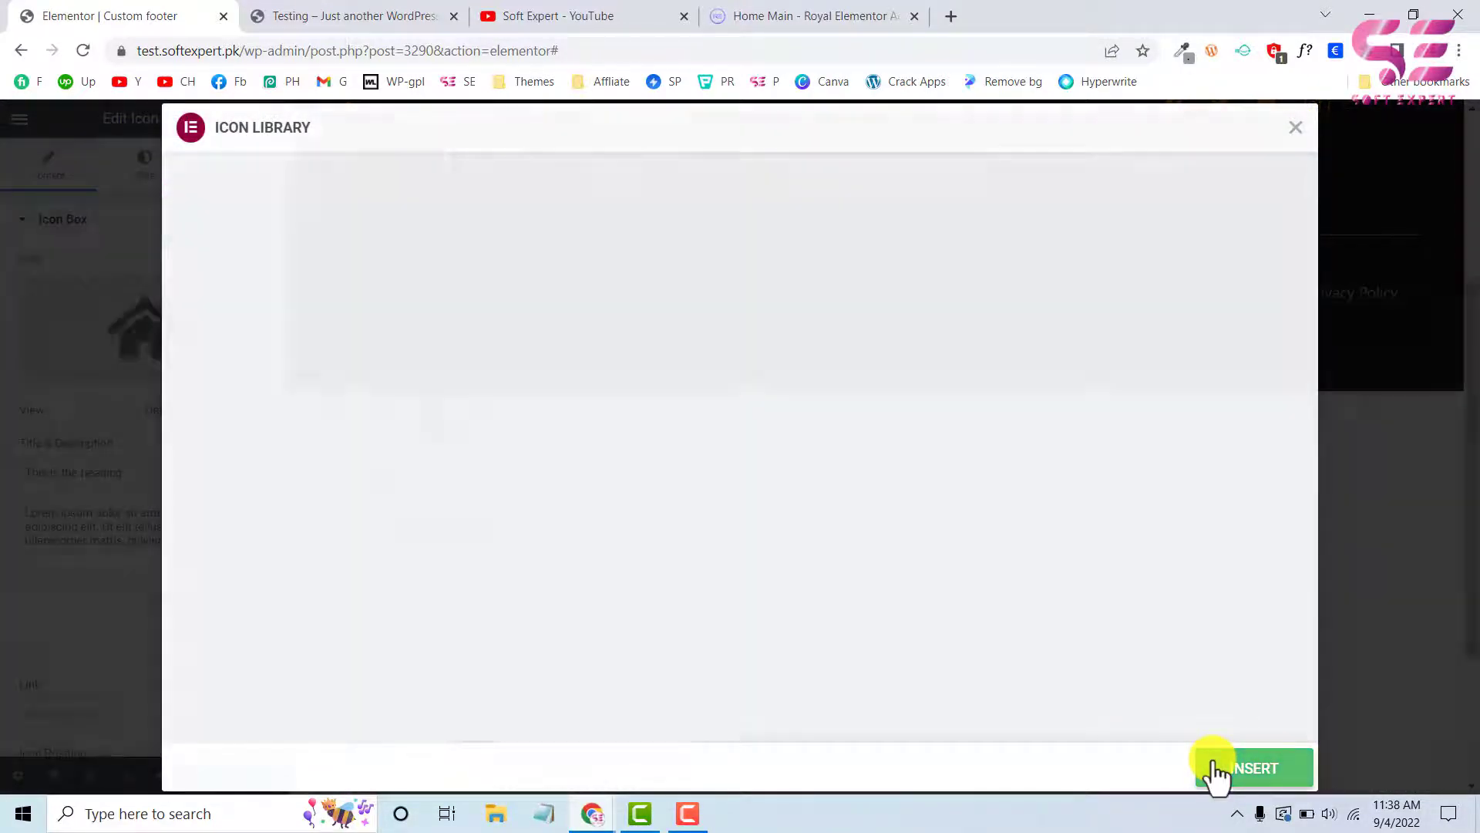
Title the icon box Home with an empty description, set its link to /, and open its style settings
{"action": "left_click_drag", "start_coordinate": [123, 473], "coordinate": [48, 473]}
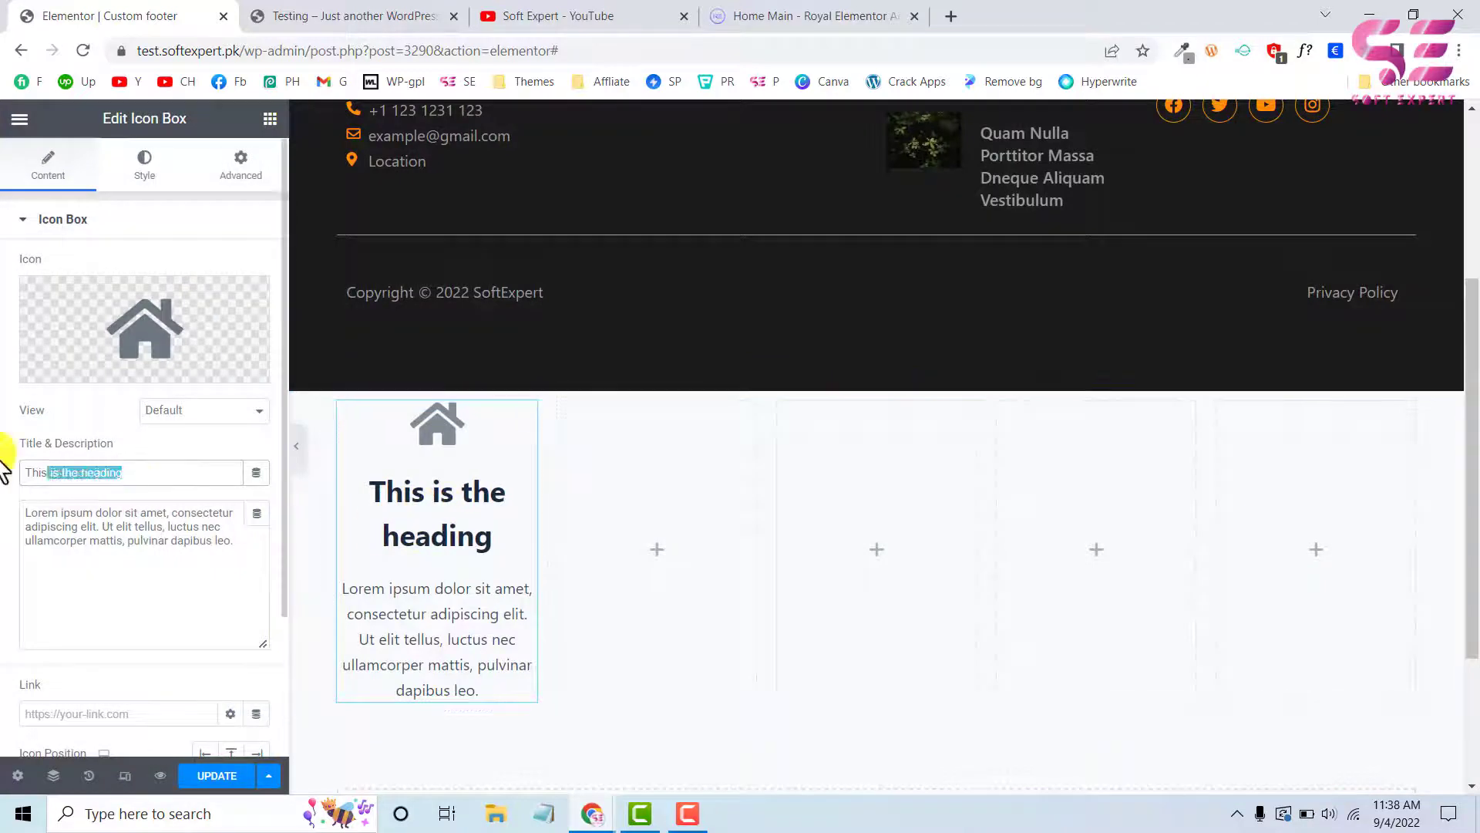
{"action": "type", "text": "HOme"}
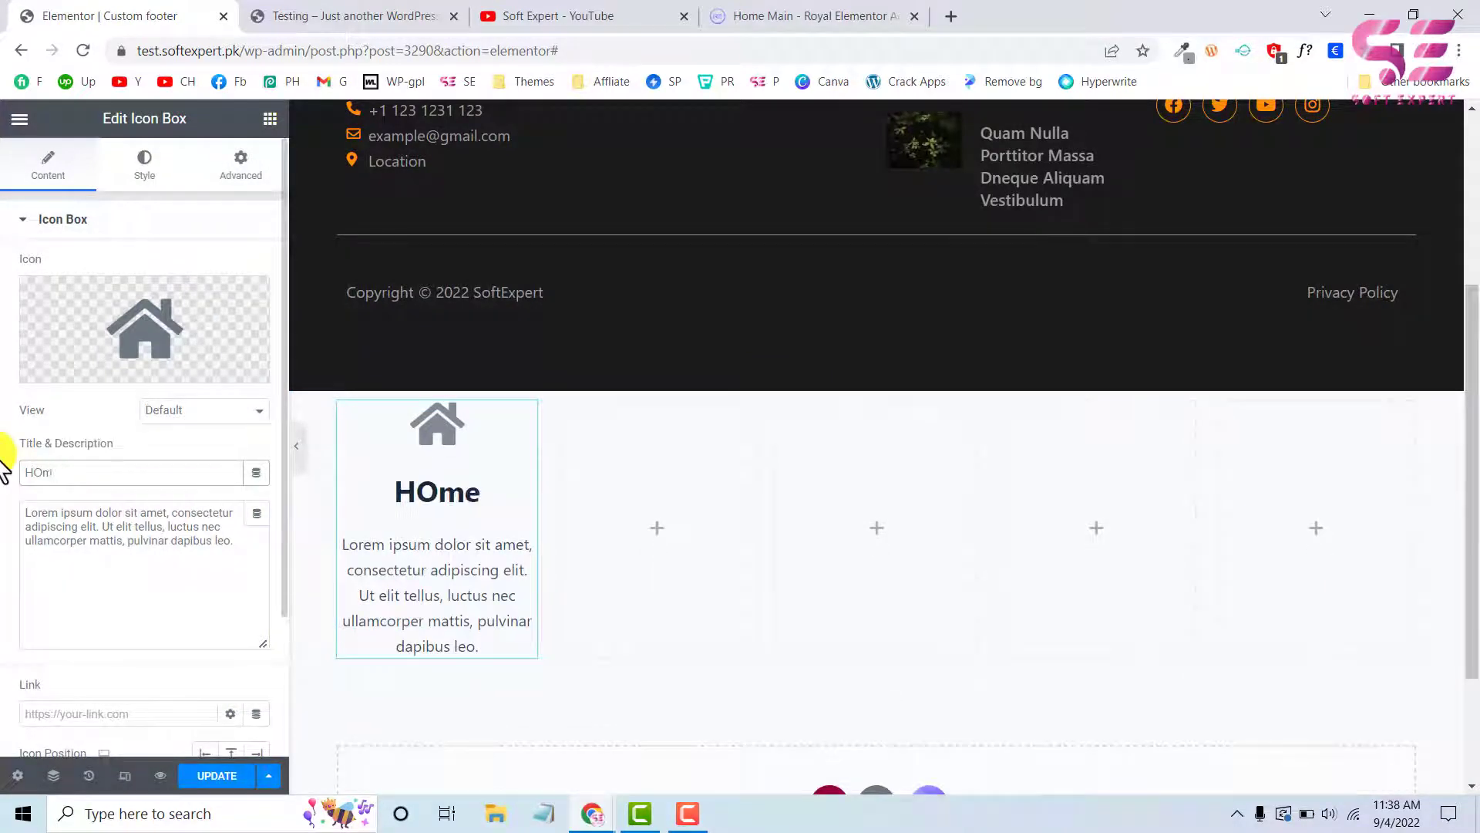
{"action": "type", "text": "e"}
{"action": "left_click_drag", "start_coordinate": [239, 542], "coordinate": [12, 525]}
{"action": "key", "text": "BackSpace"}
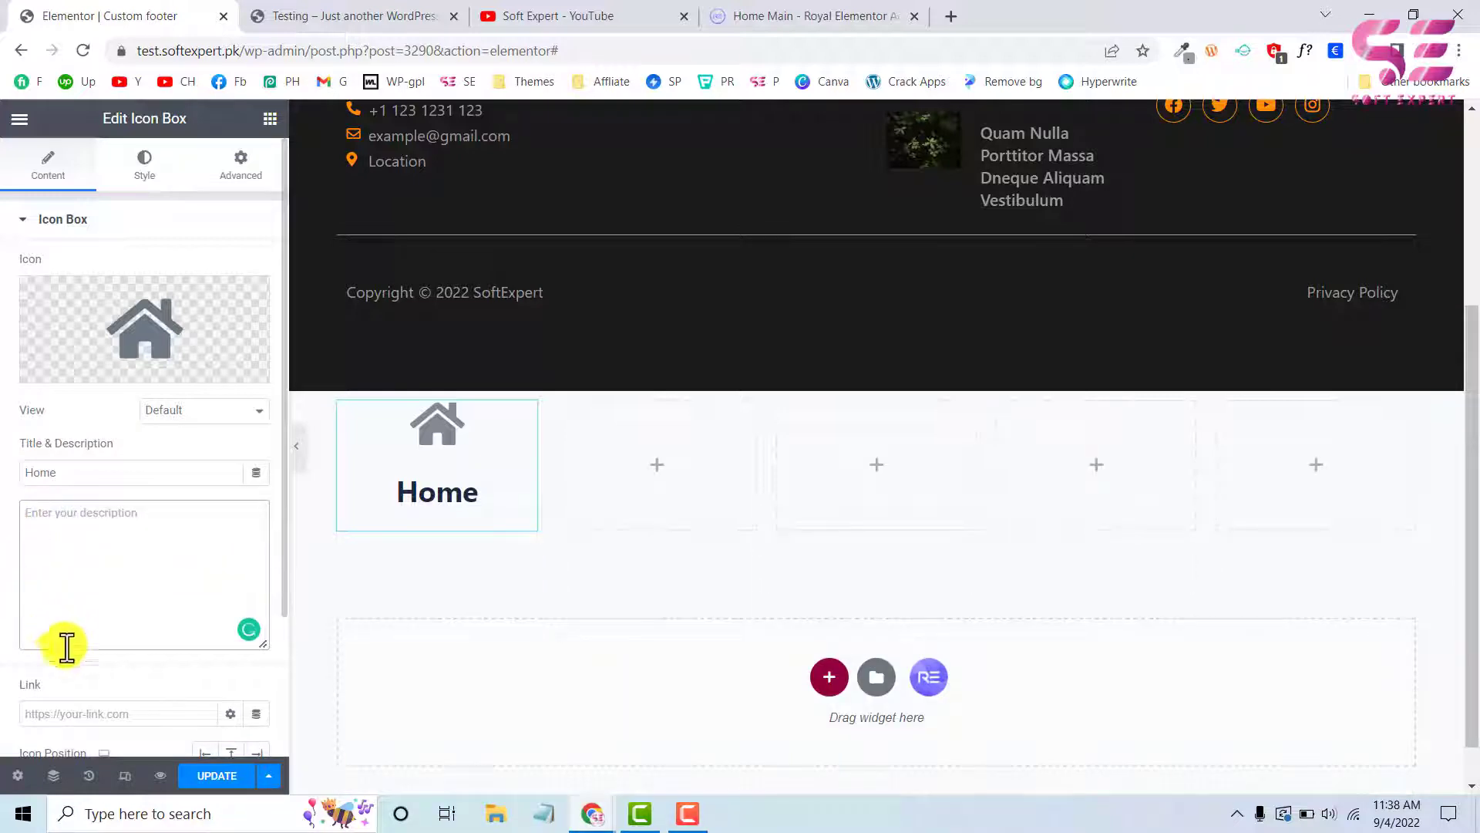
{"action": "left_click", "coordinate": [82, 710]}
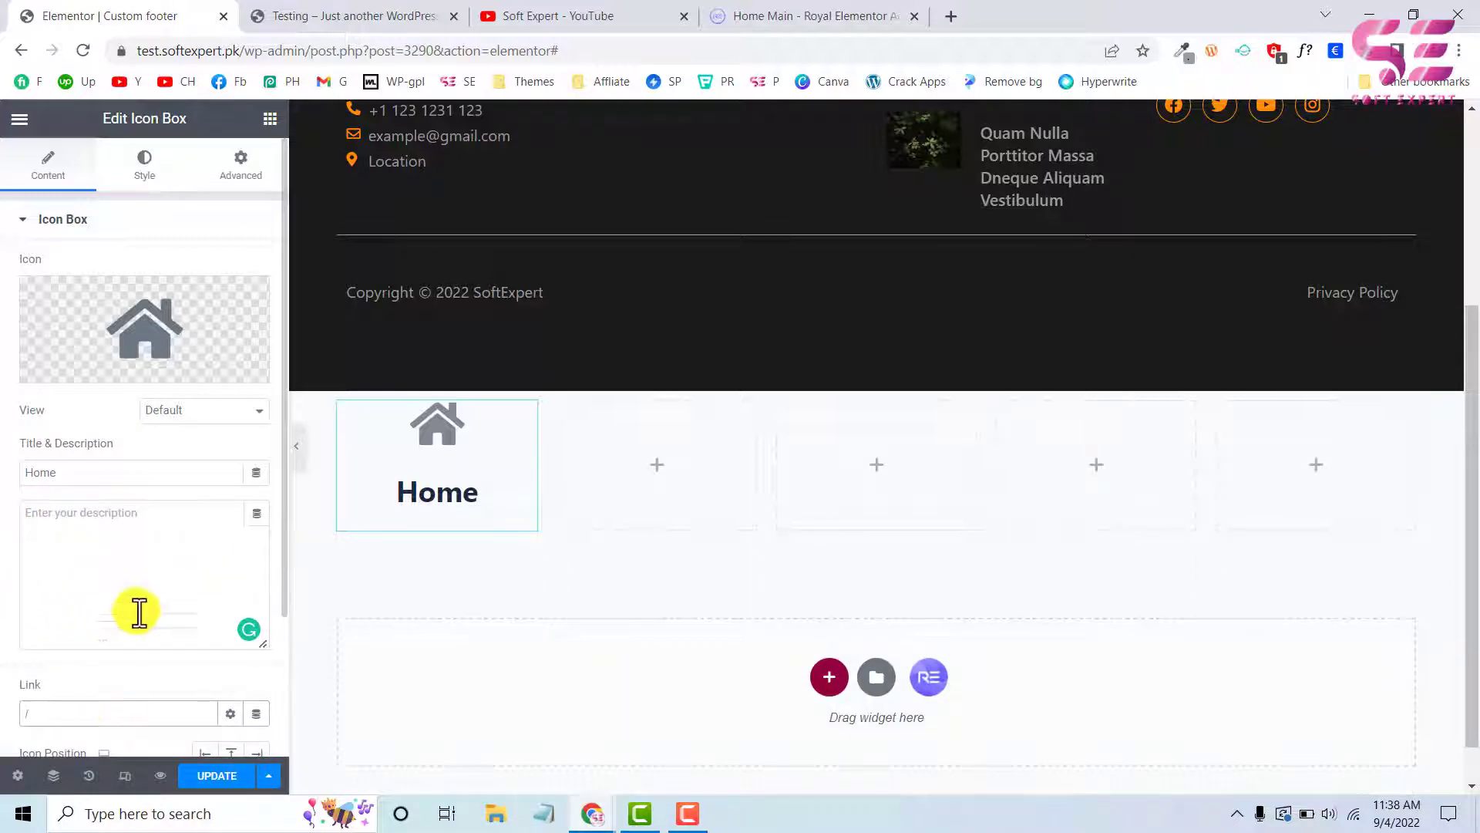
{"action": "left_click", "coordinate": [146, 168]}
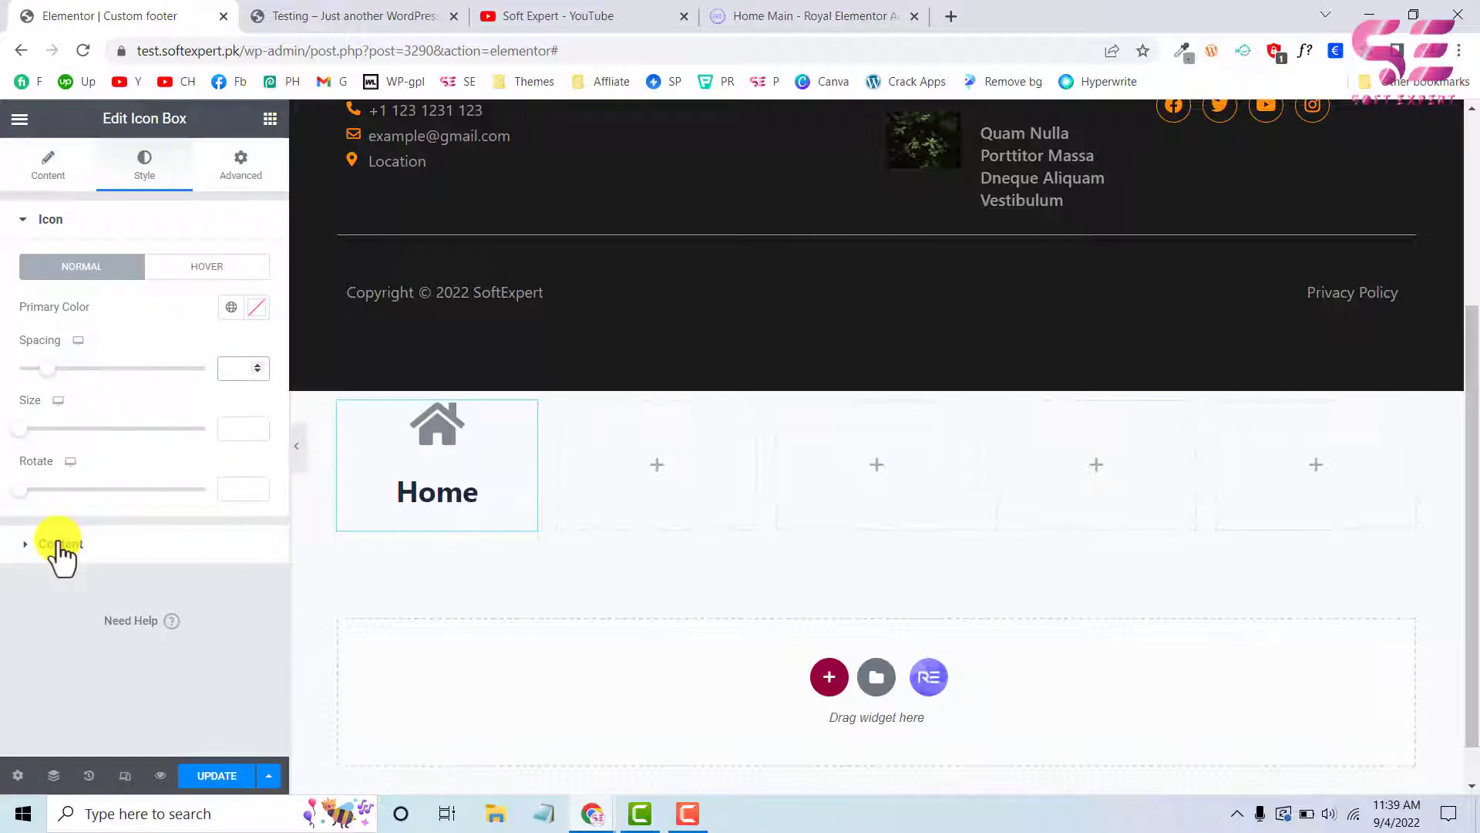
Set the Home icon box's icon size to 25
{"action": "left_click_drag", "start_coordinate": [26, 427], "coordinate": [28, 426]}
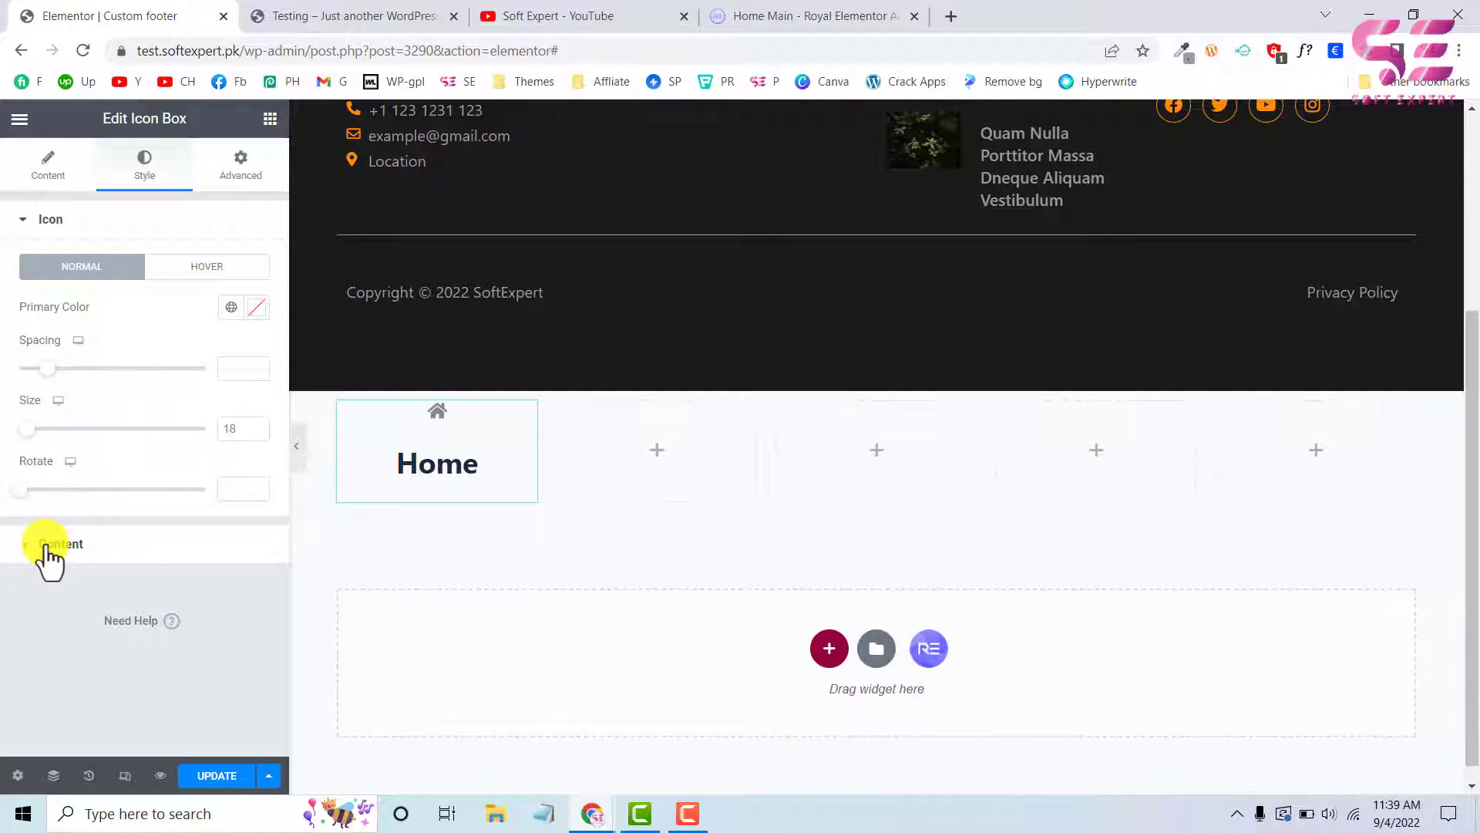
{"action": "left_click", "coordinate": [251, 424]}
{"action": "left_click", "coordinate": [252, 424]}
{"action": "left_click", "coordinate": [252, 424]}
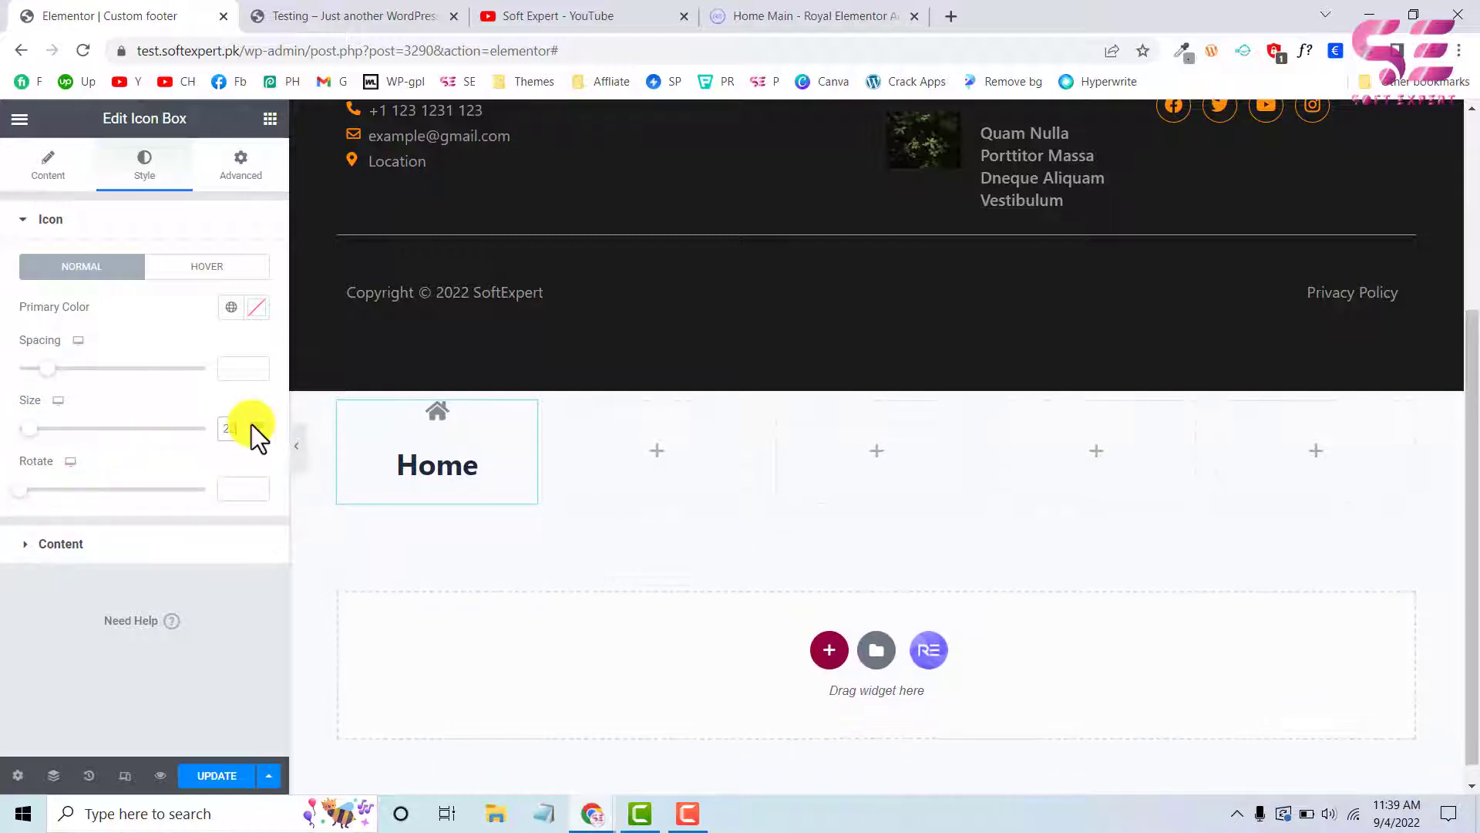
{"action": "left_click", "coordinate": [252, 424]}
{"action": "left_click", "coordinate": [251, 424]}
{"action": "left_click", "coordinate": [251, 424]}
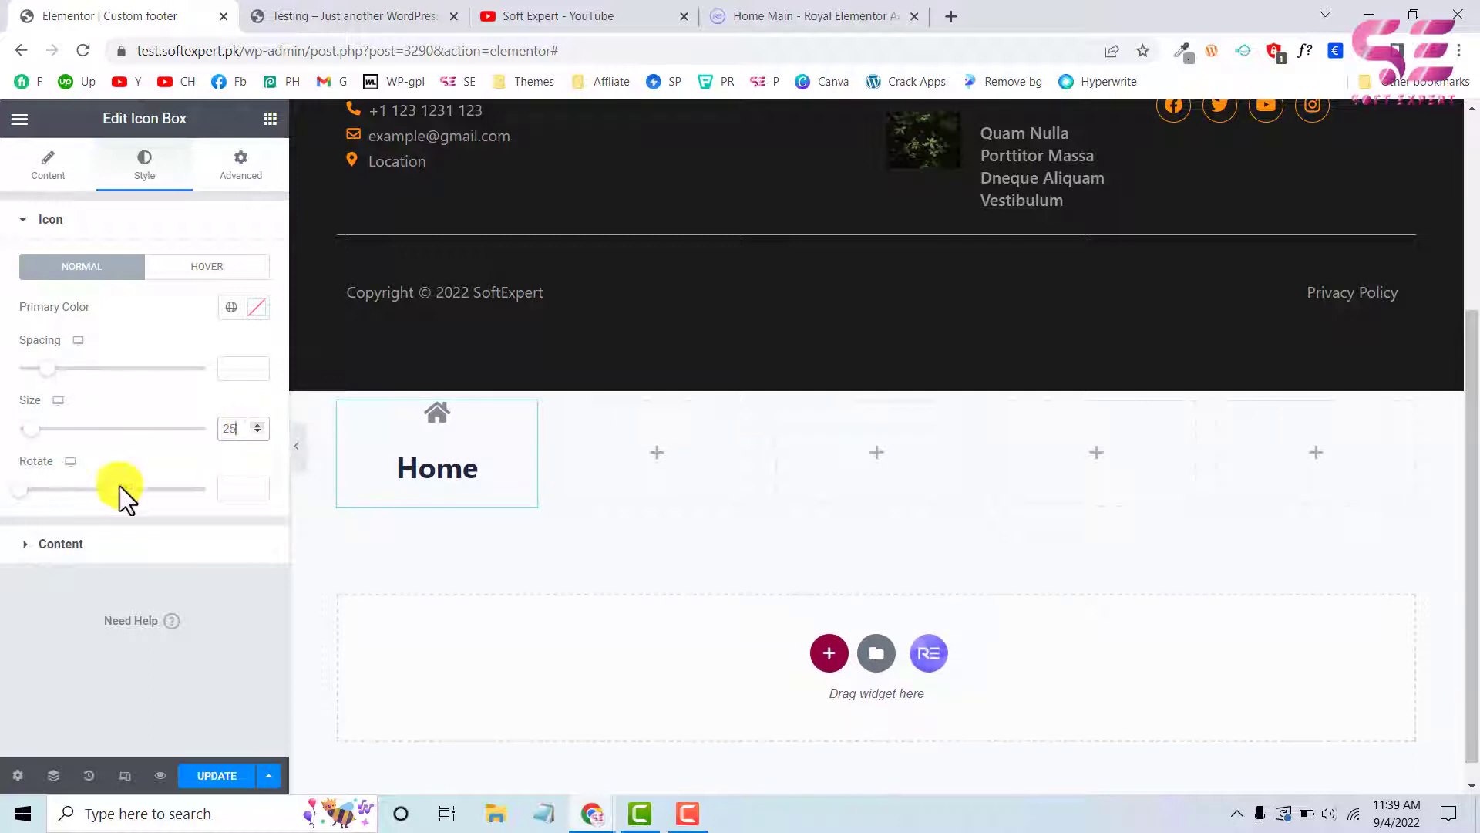
Set the title spacing of the Home icon box to 0
{"action": "left_click", "coordinate": [31, 544]}
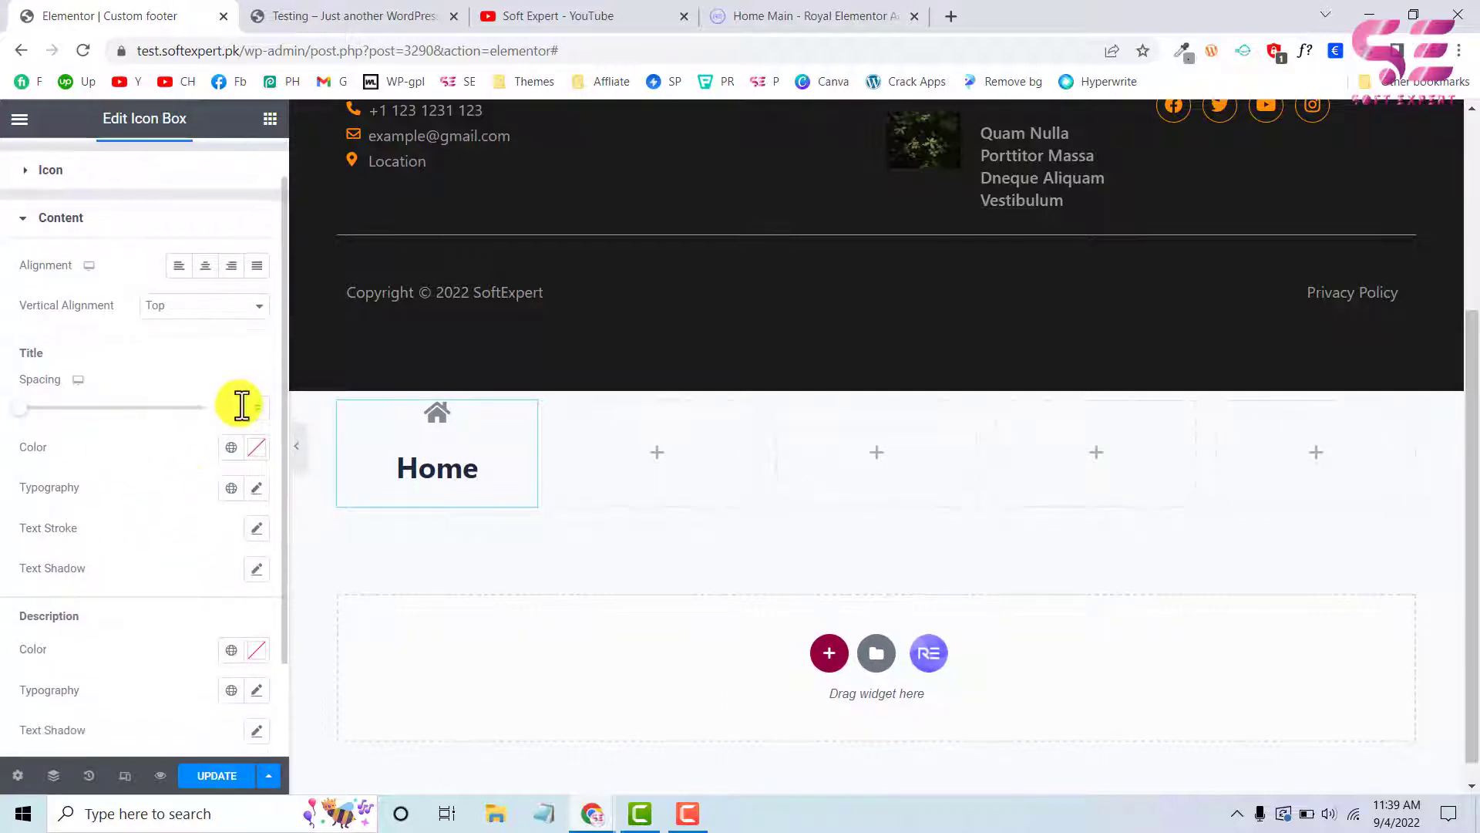
{"action": "left_click", "coordinate": [242, 405]}
{"action": "type", "text": "0"}
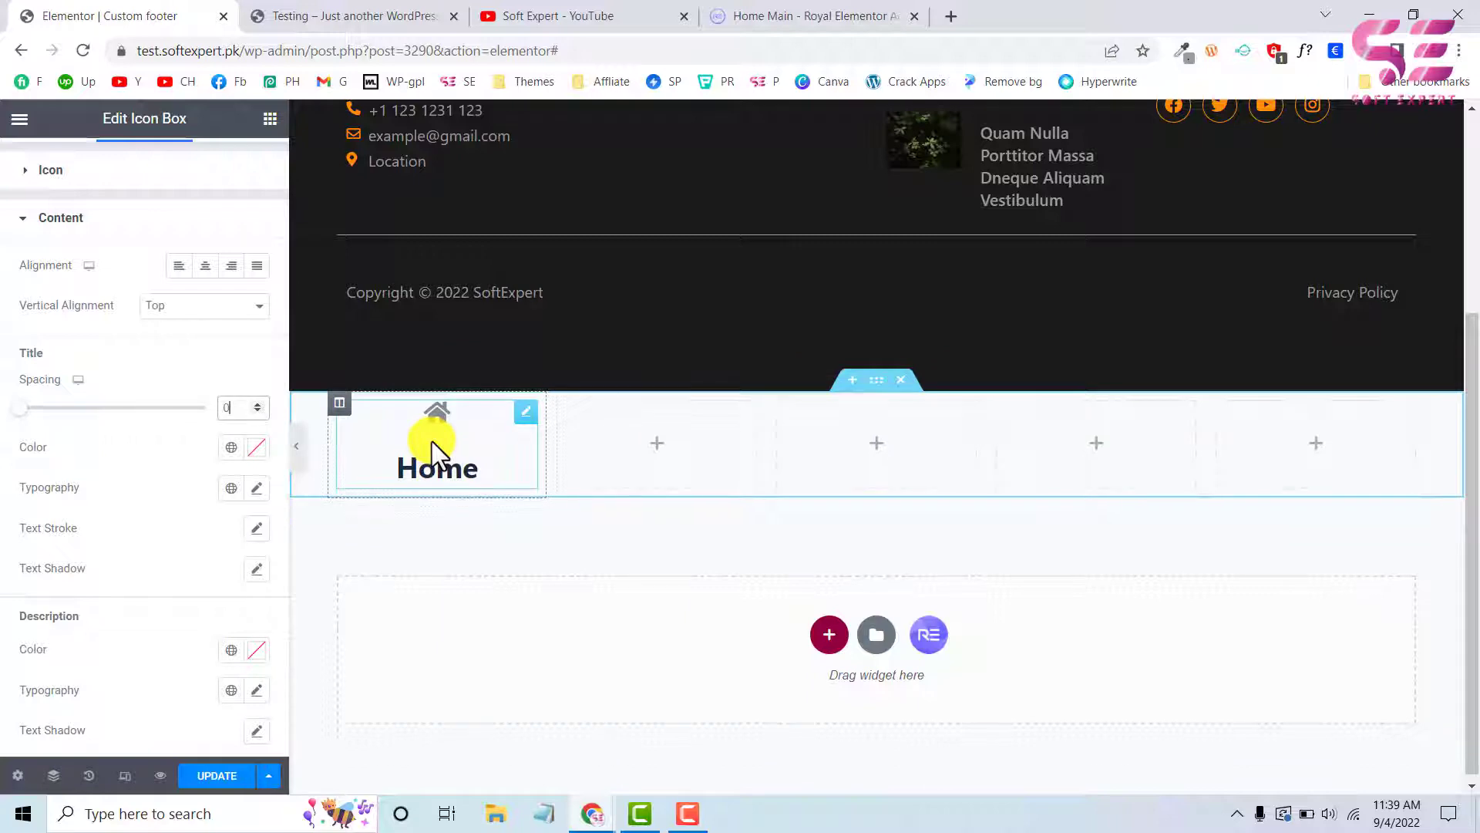
Set the Home title's typography to a 16 px font size and a weight of 500
{"action": "scroll", "coordinate": [192, 594], "scroll_direction": "down", "scroll_amount": 1}
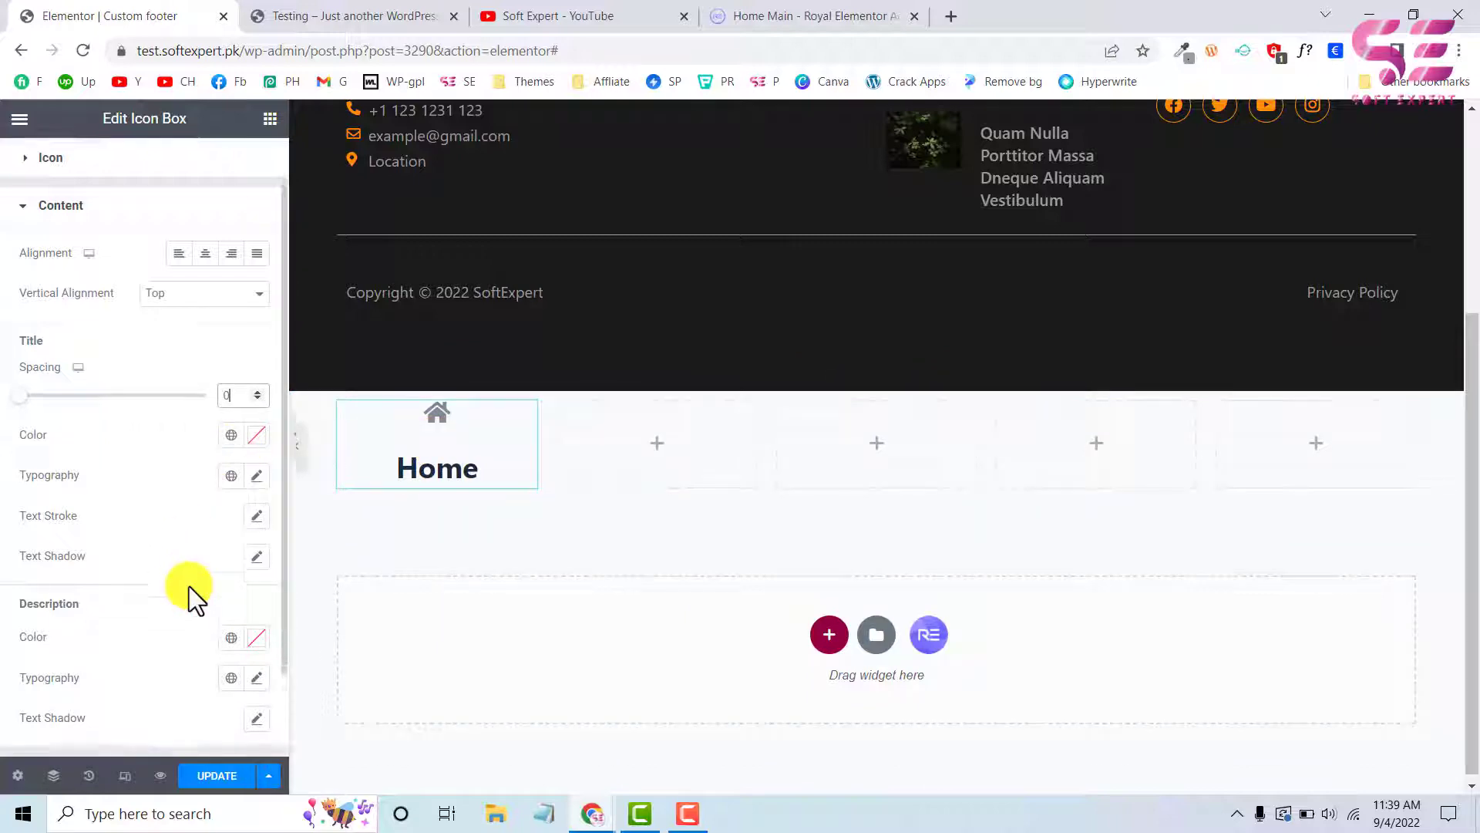
{"action": "left_click", "coordinate": [257, 464]}
{"action": "scroll", "coordinate": [182, 572], "scroll_direction": "down", "scroll_amount": 3}
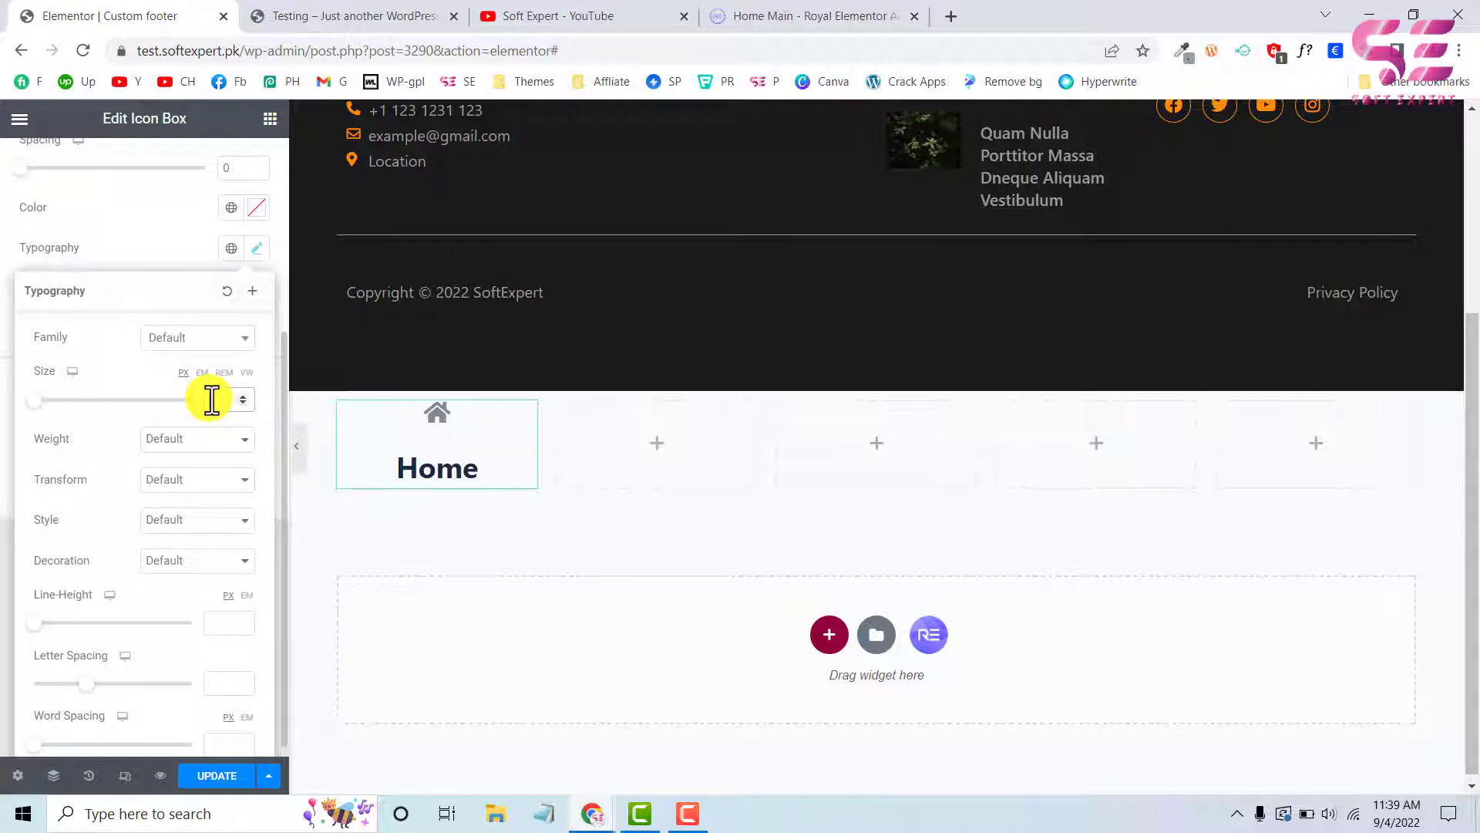
{"action": "type", "text": "18"}
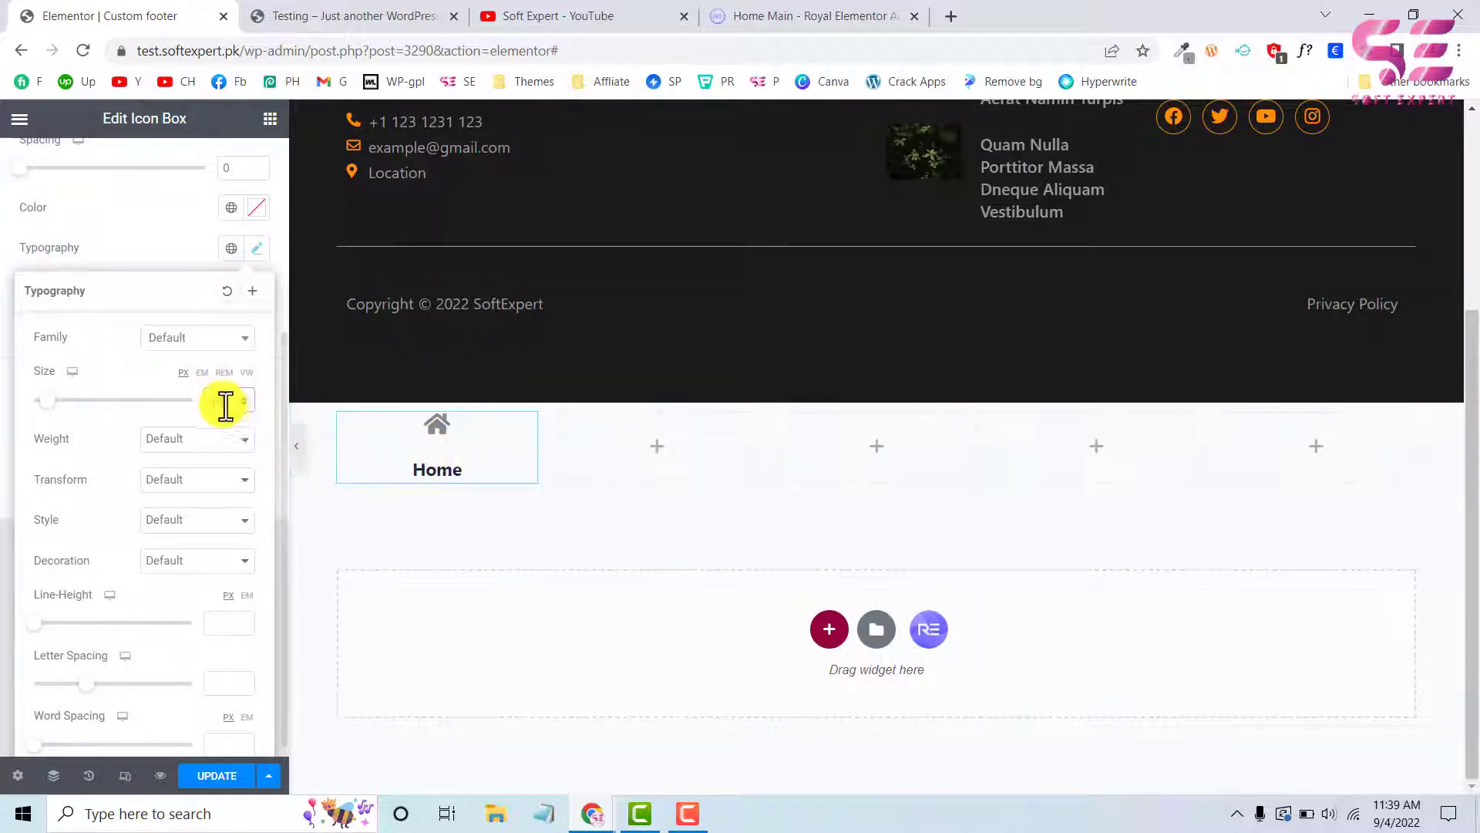
{"action": "left_click", "coordinate": [240, 404]}
{"action": "left_click", "coordinate": [241, 404]}
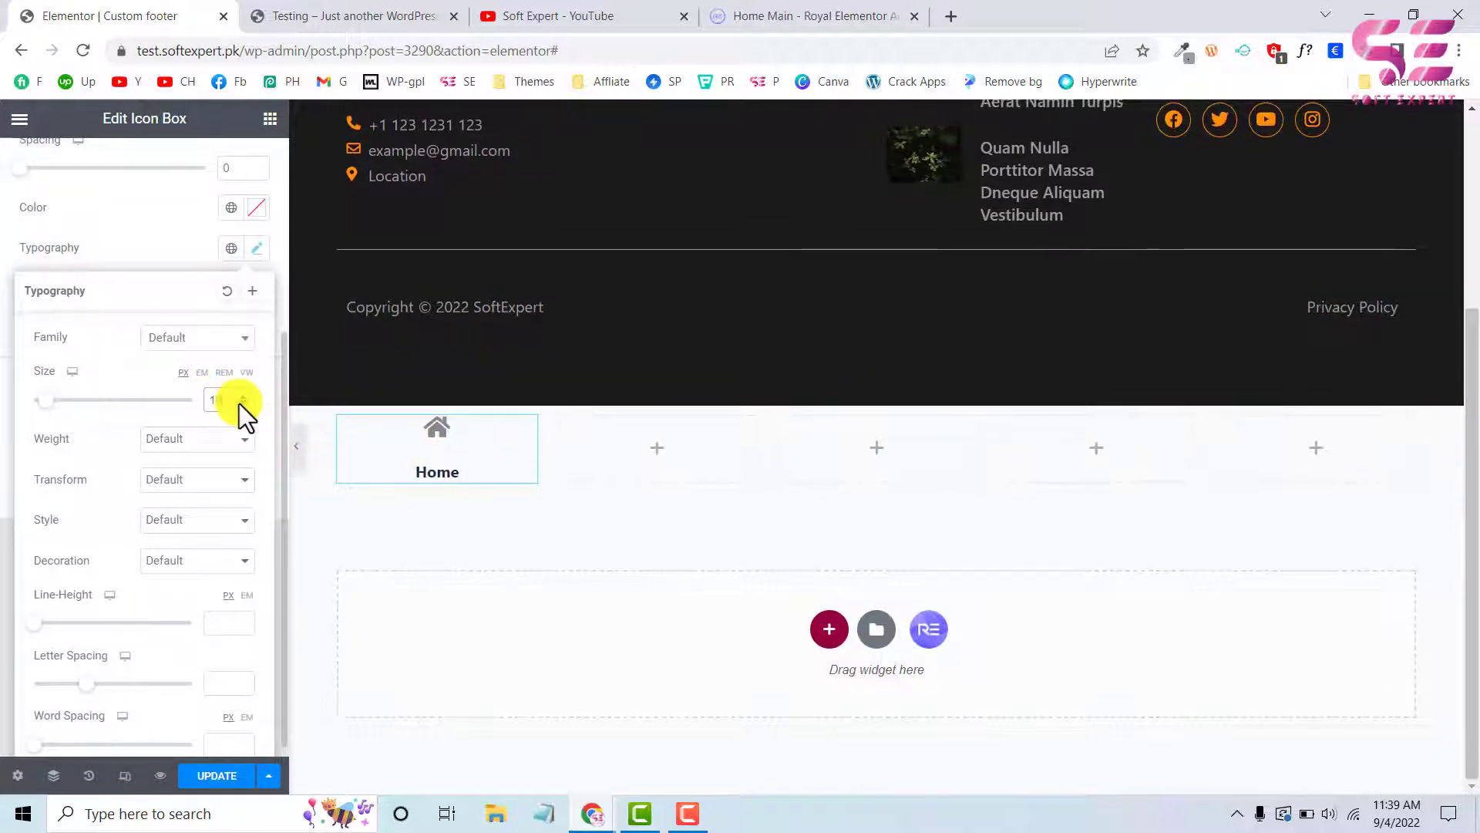
{"action": "left_click", "coordinate": [177, 445]}
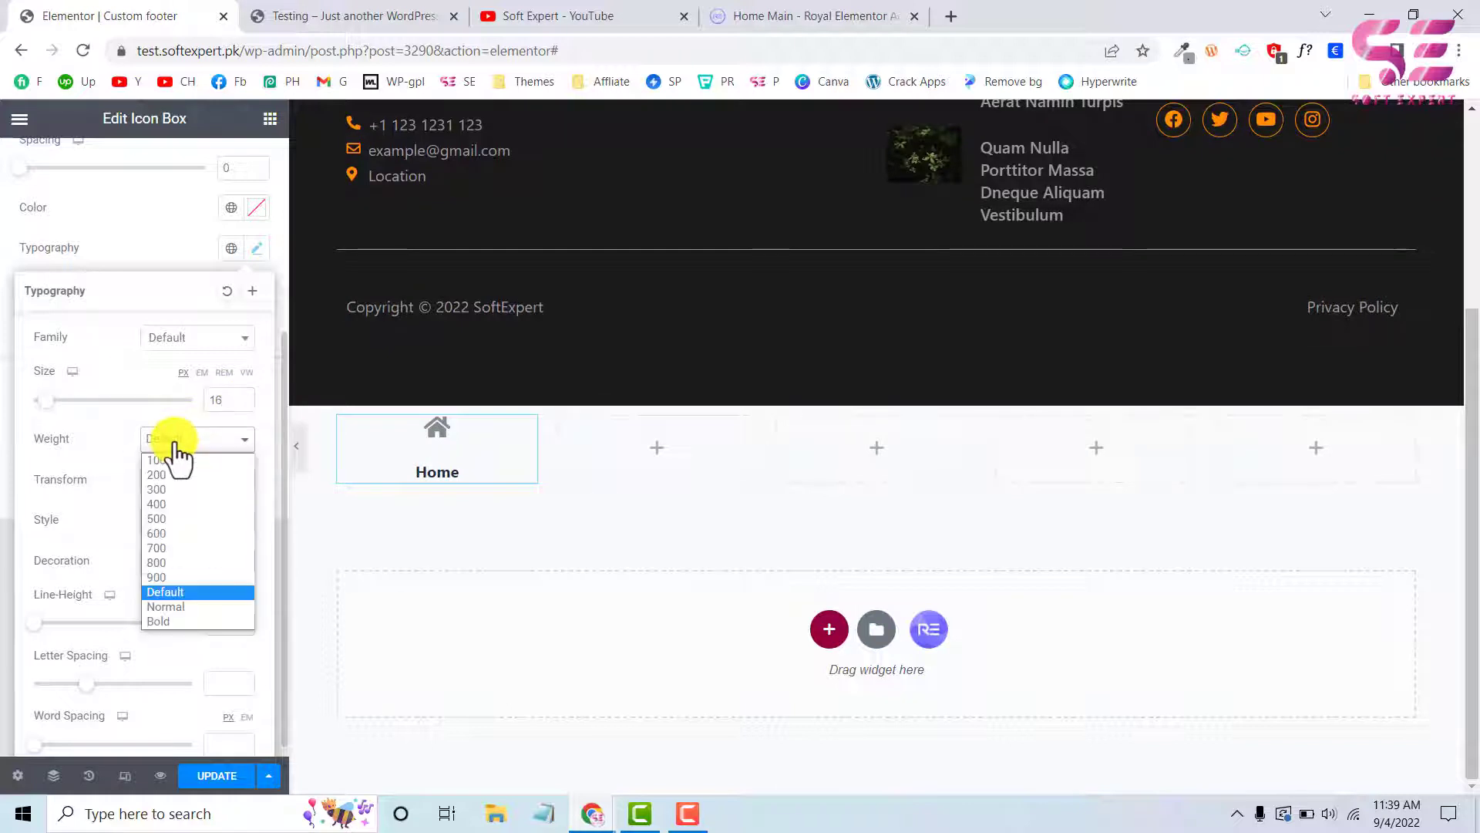
{"action": "left_click", "coordinate": [164, 503]}
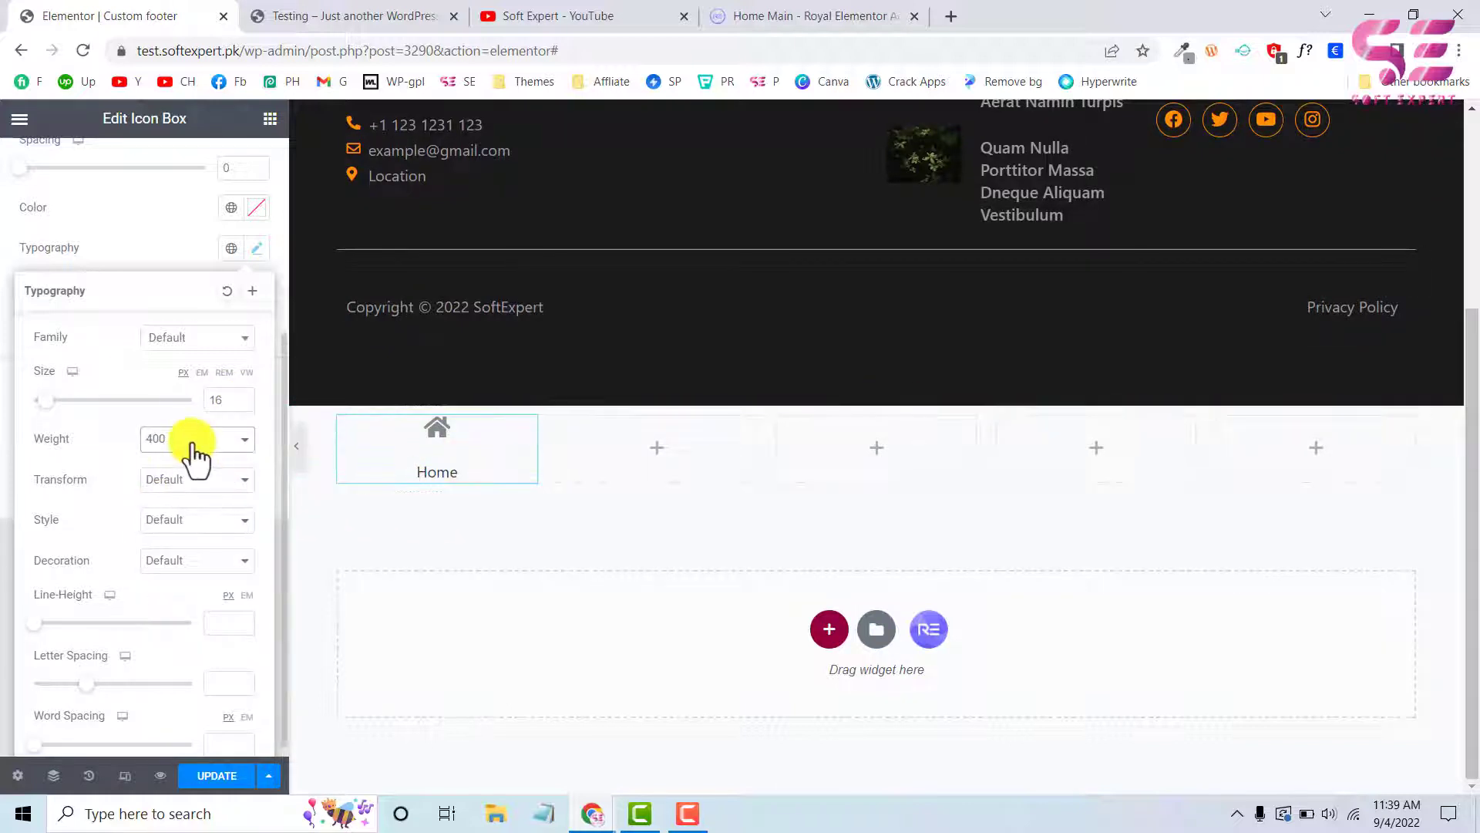
{"action": "left_click", "coordinate": [193, 447]}
{"action": "left_click", "coordinate": [171, 518]}
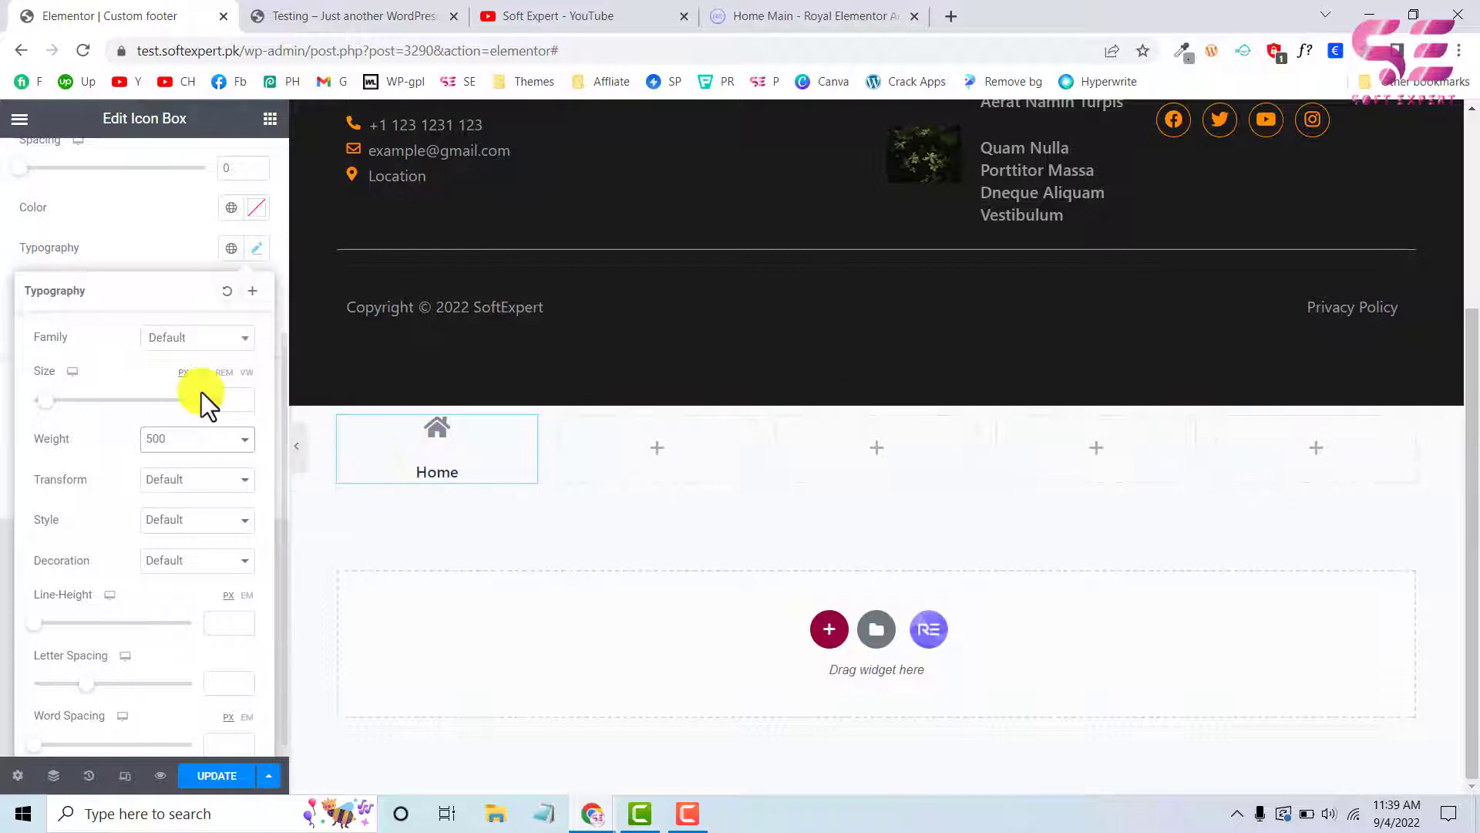
Apply the global grey colour #7A7A7A to the Home title and set the icon box's vertical alignment to Middle
{"action": "left_click", "coordinate": [231, 208]}
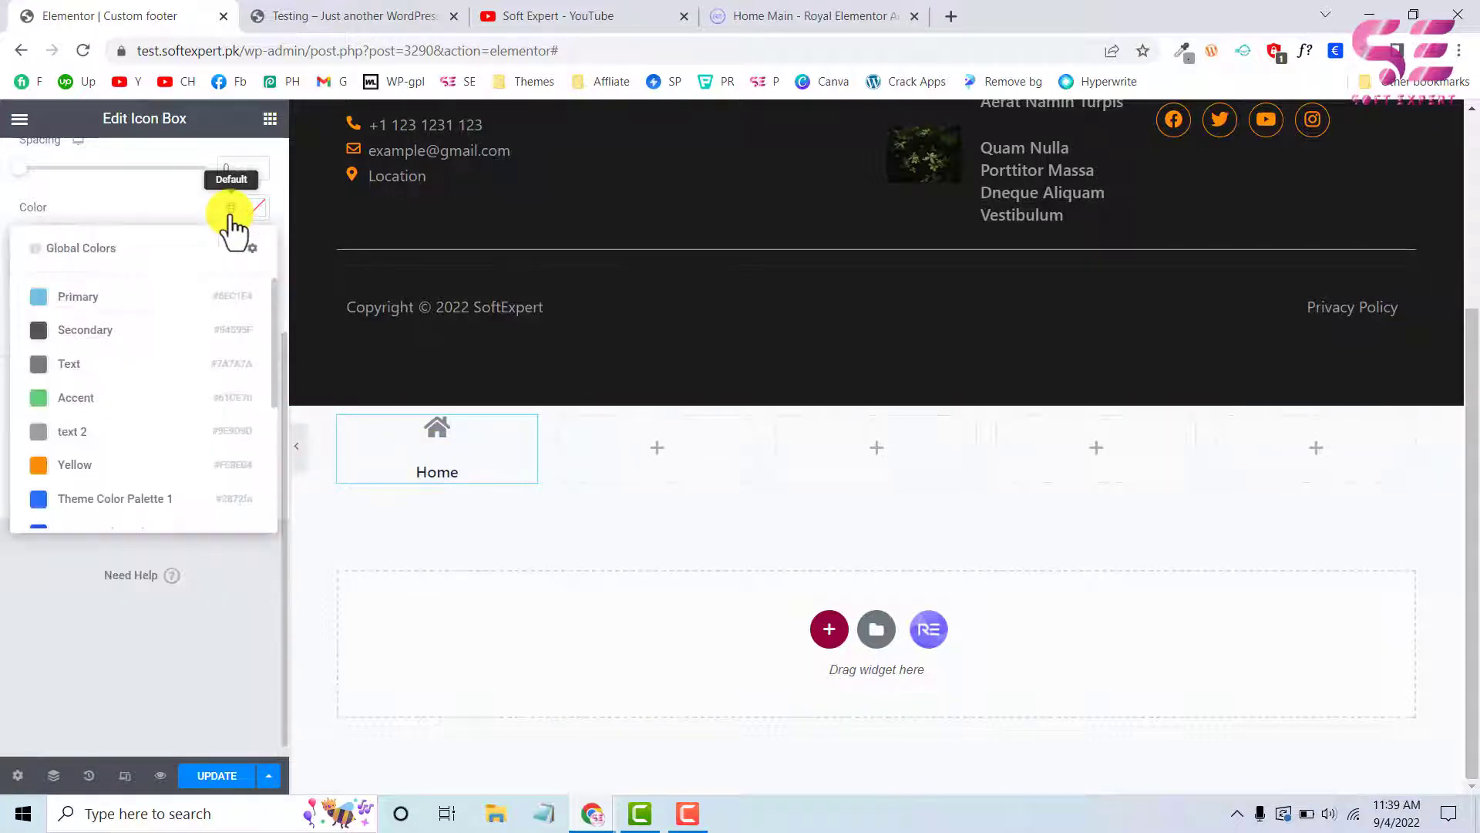
{"action": "left_click", "coordinate": [58, 366]}
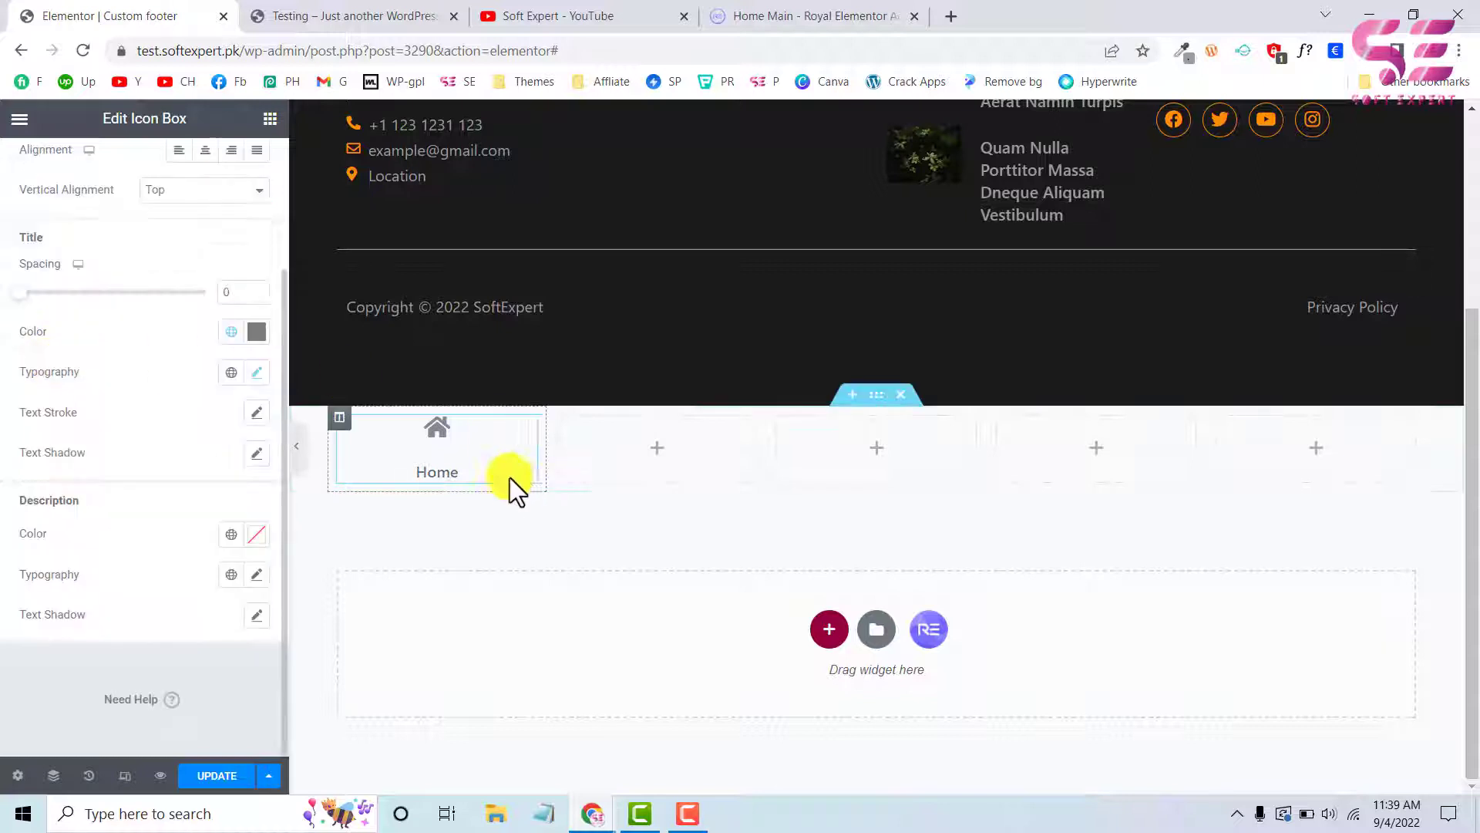
{"action": "left_click", "coordinate": [182, 331]}
{"action": "left_click", "coordinate": [172, 364]}
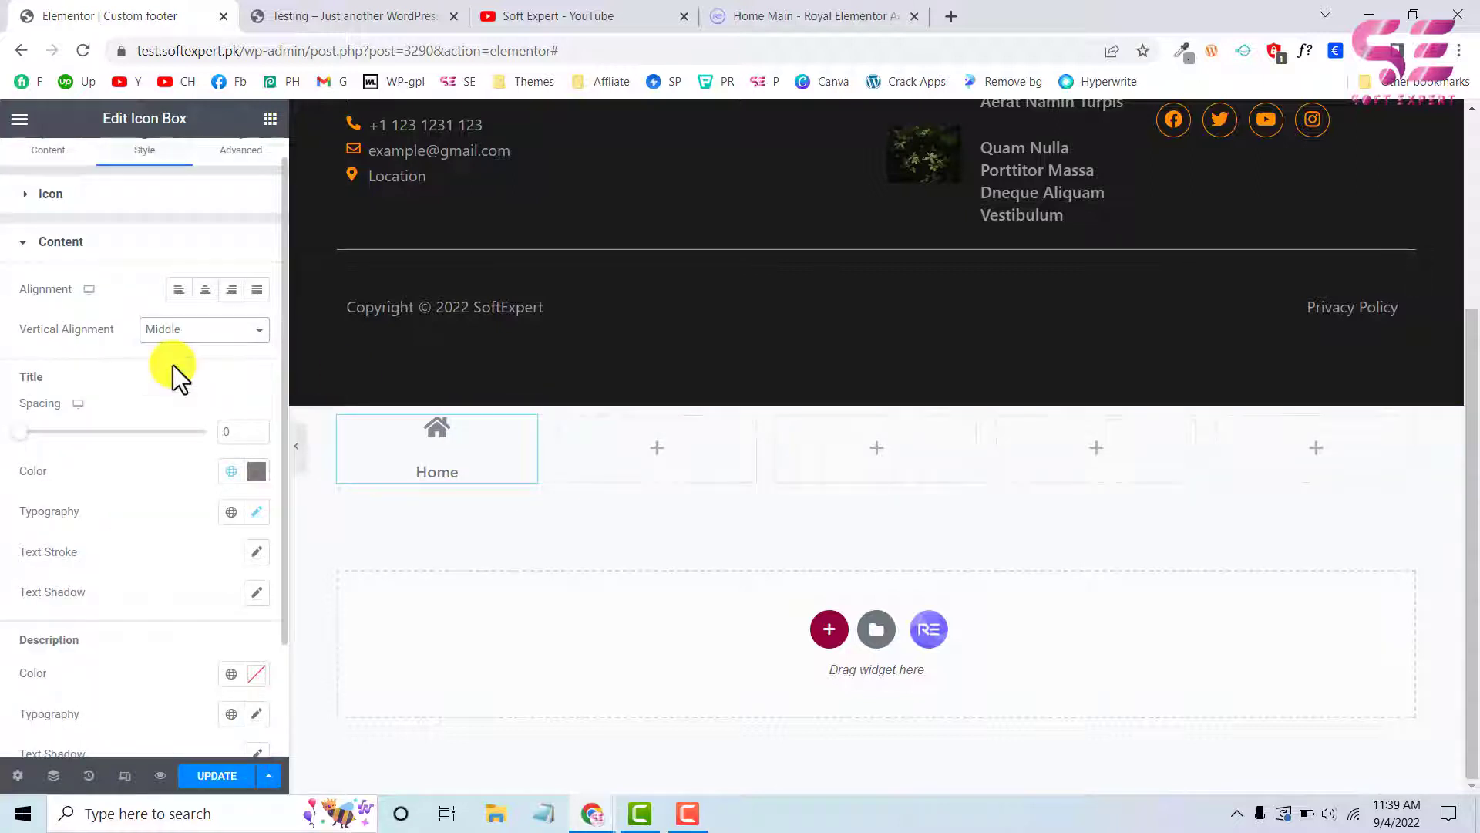
Set the Home box's icon spacing to 0 and compare it with the bottom bar on the live Testing page
{"action": "left_click", "coordinate": [90, 196]}
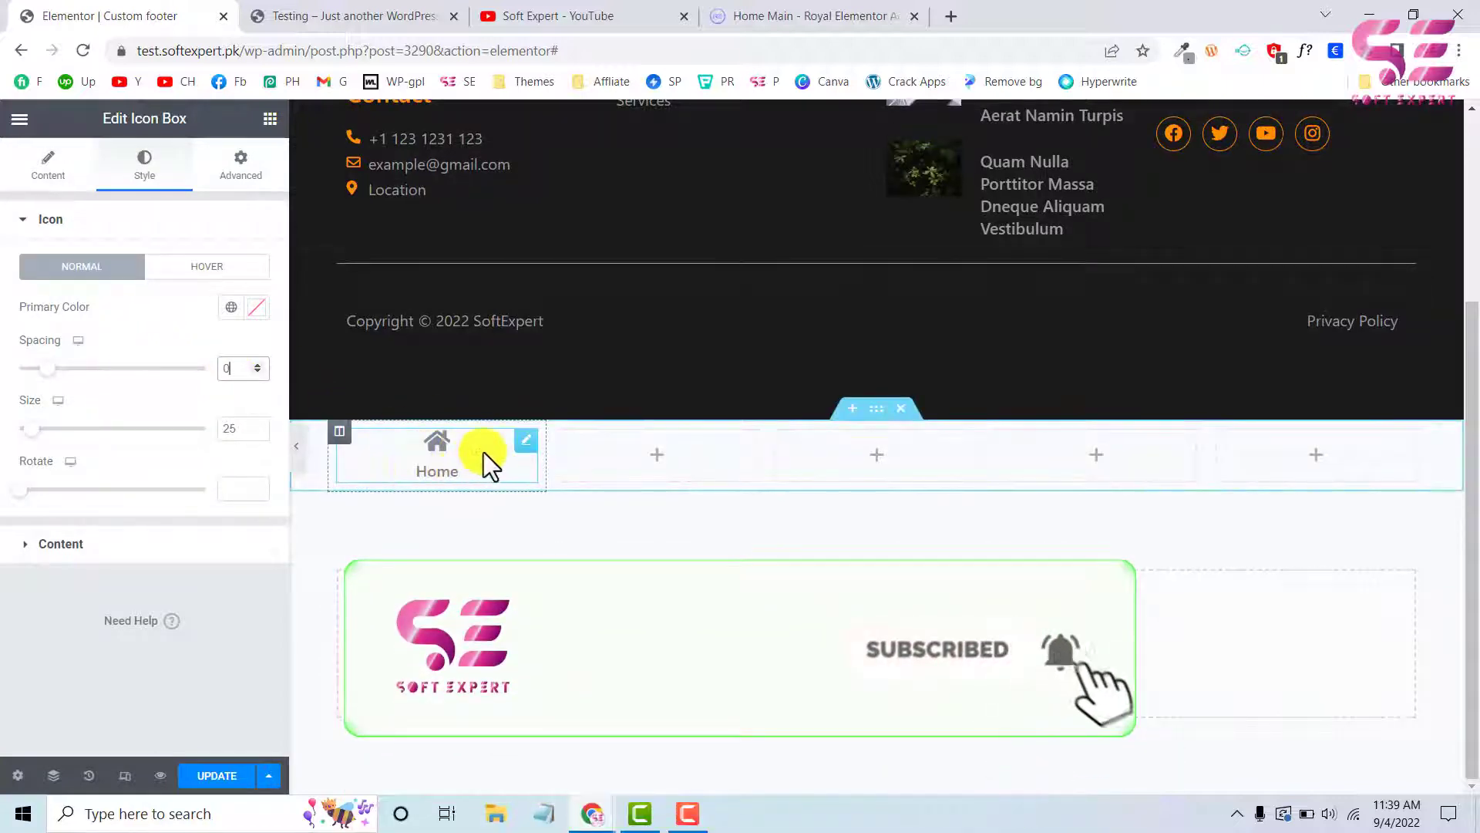
{"action": "left_click", "coordinate": [377, 14]}
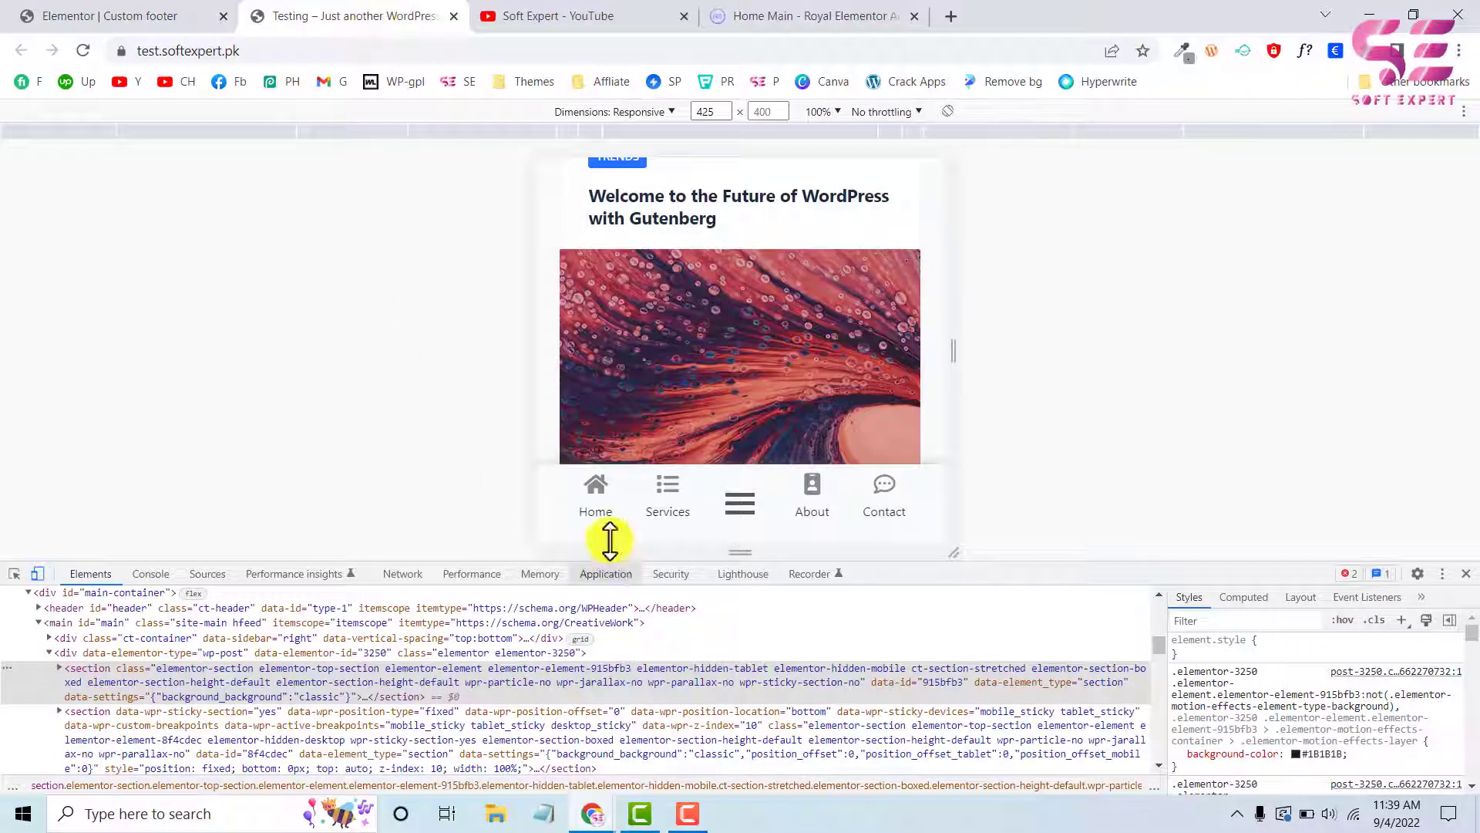
{"action": "left_click", "coordinate": [108, 14]}
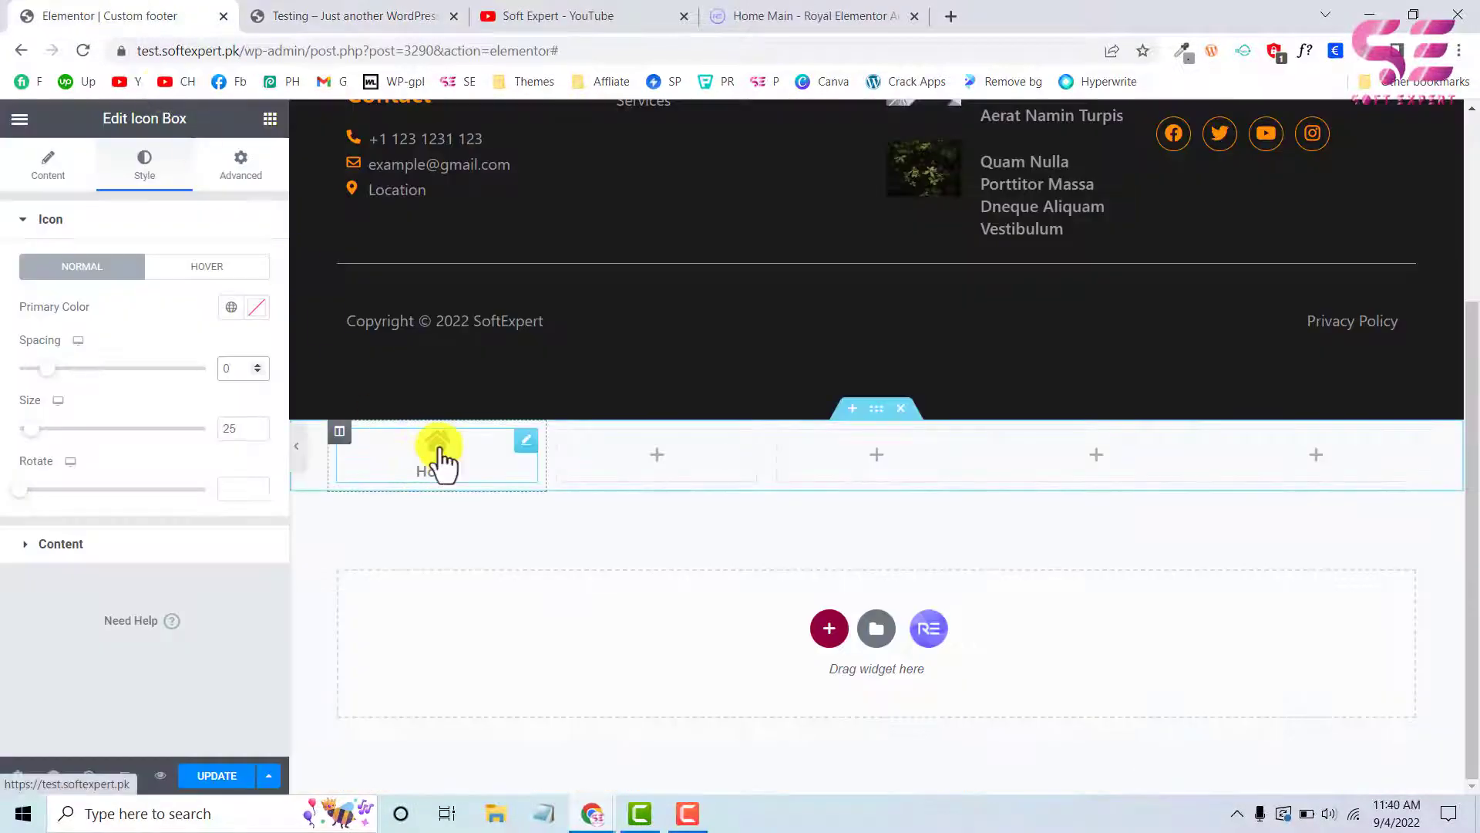
Copy the Home icon box into the second, fourth and fifth columns, leaving the third column empty
{"action": "right_click", "coordinate": [438, 459]}
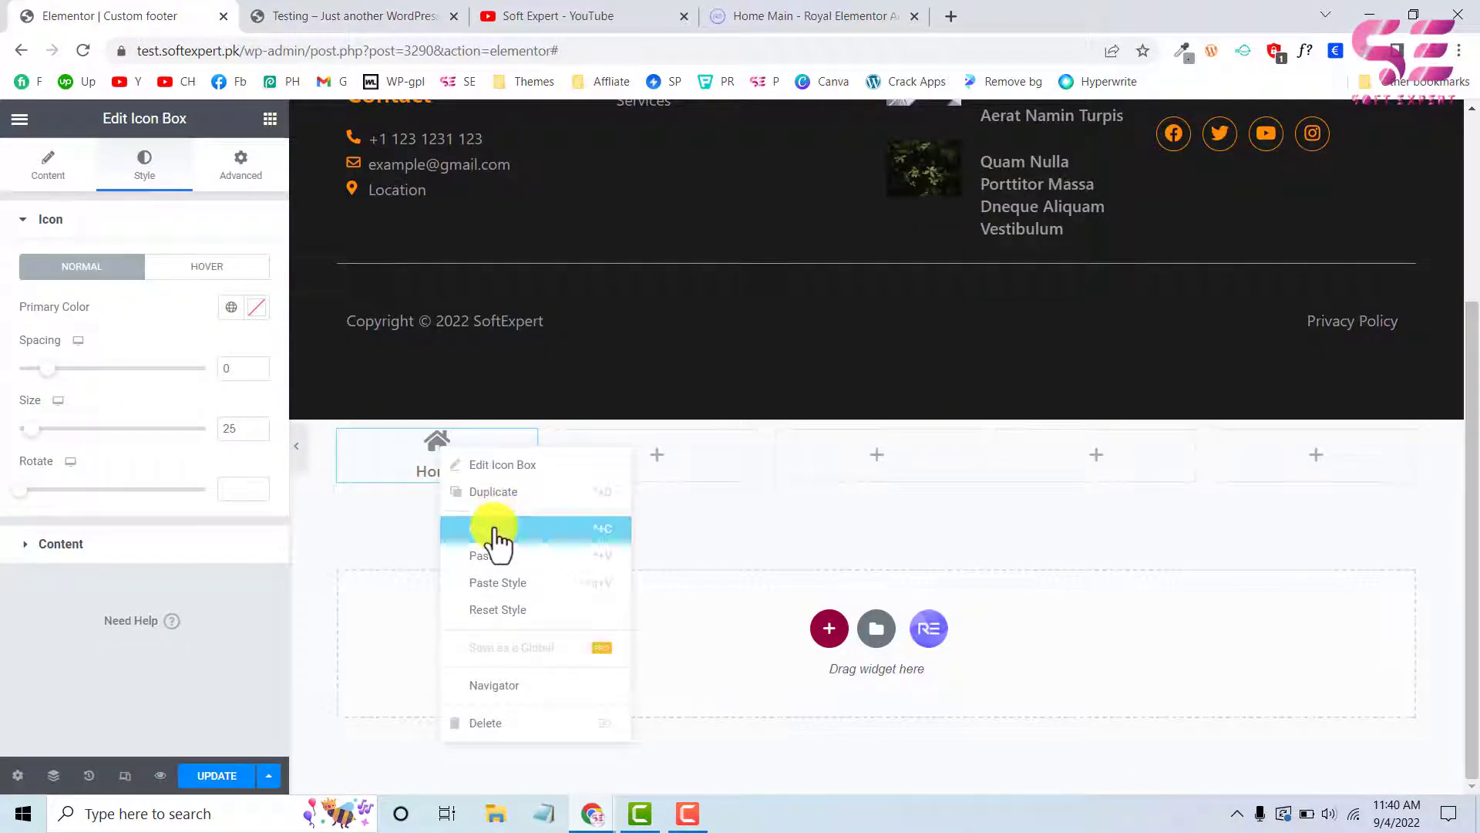
{"action": "right_click", "coordinate": [627, 471]}
{"action": "left_click", "coordinate": [686, 619]}
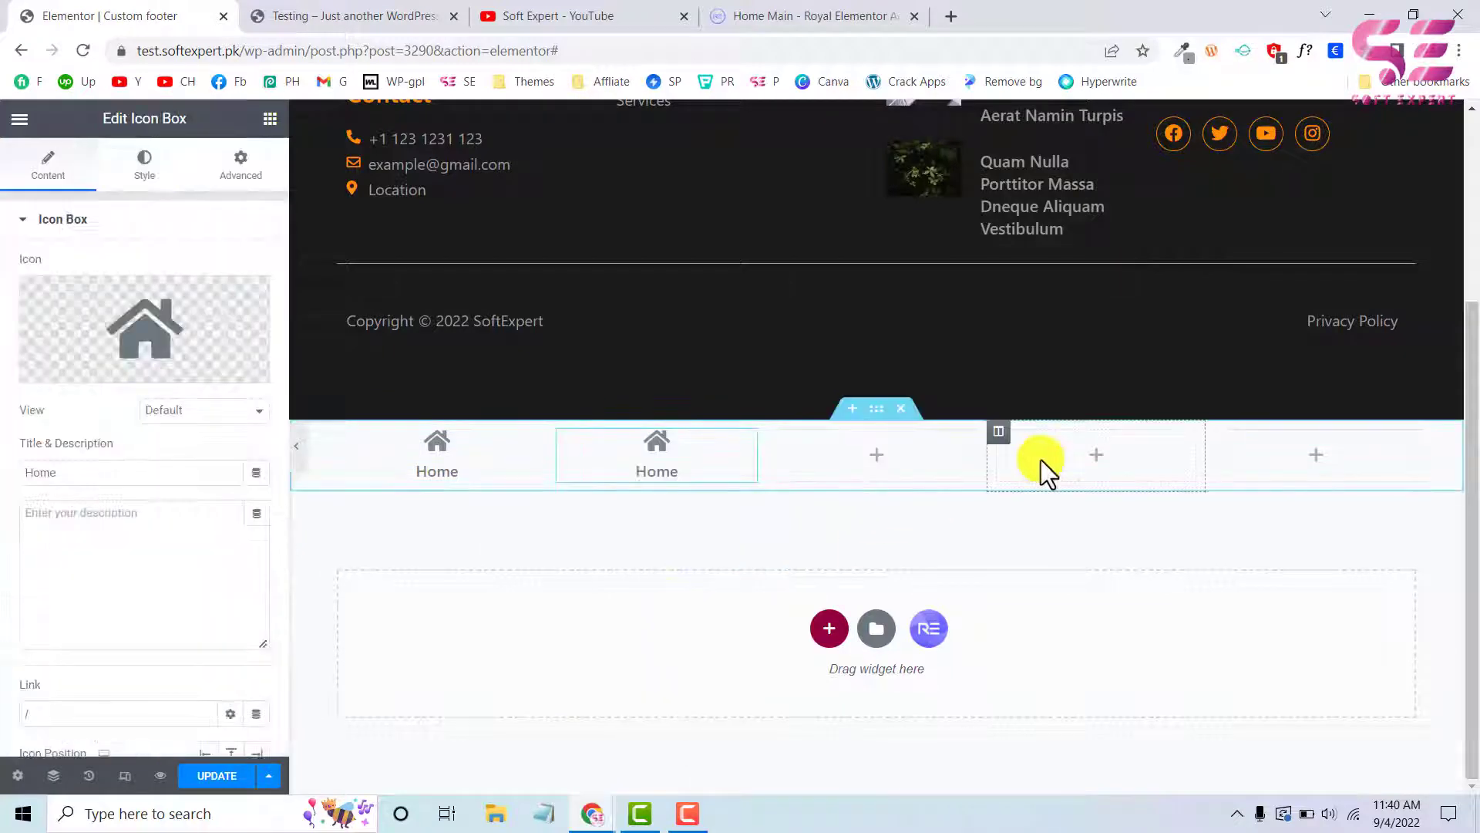
{"action": "right_click", "coordinate": [1041, 461]}
{"action": "left_click", "coordinate": [1110, 613]}
{"action": "right_click", "coordinate": [1297, 461]}
{"action": "left_click", "coordinate": [1336, 612]}
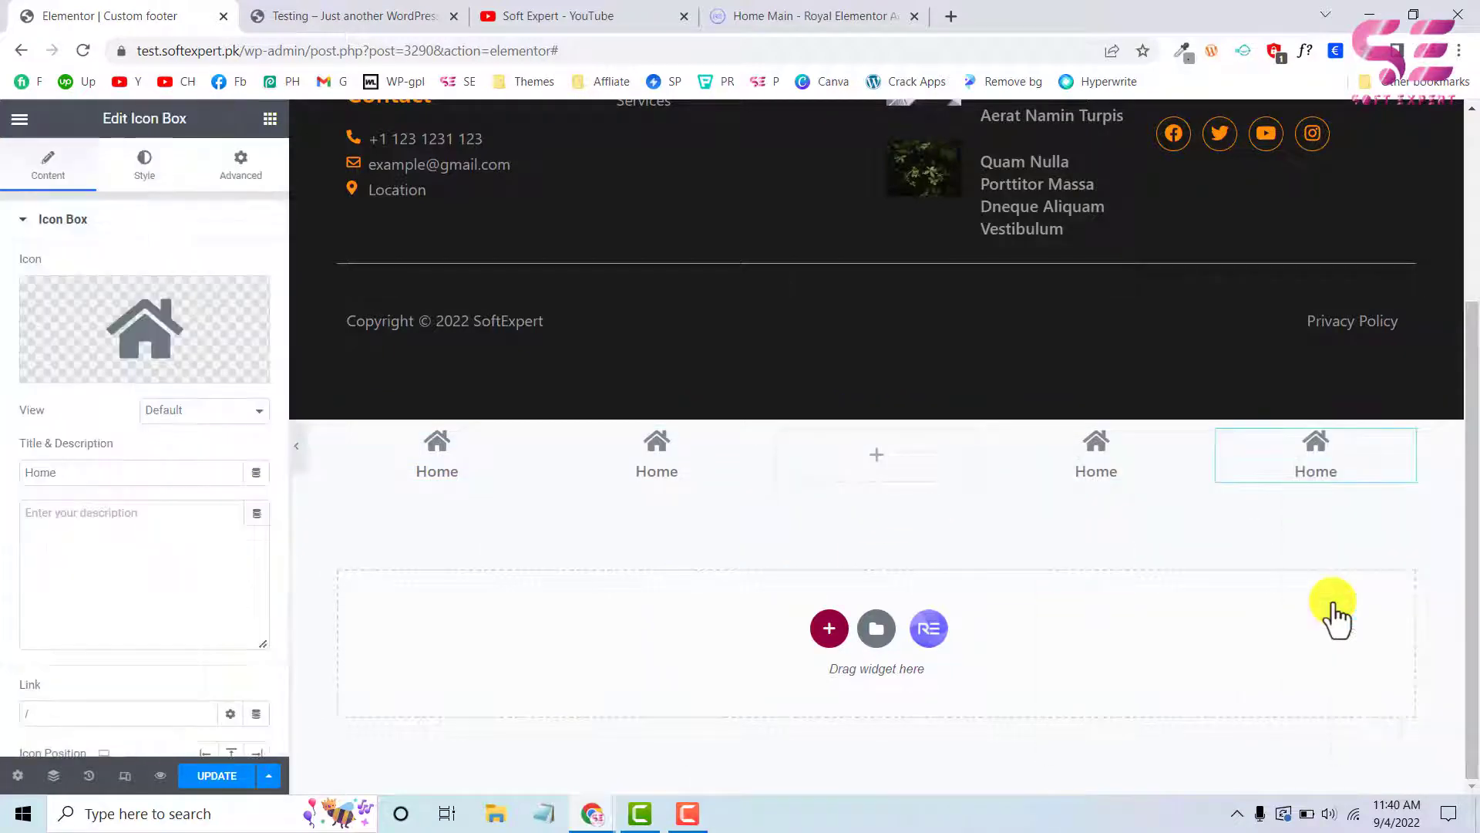
Search the widgets for "menu" and place a Nav Menu widget in the empty third column
{"action": "left_click", "coordinate": [851, 451]}
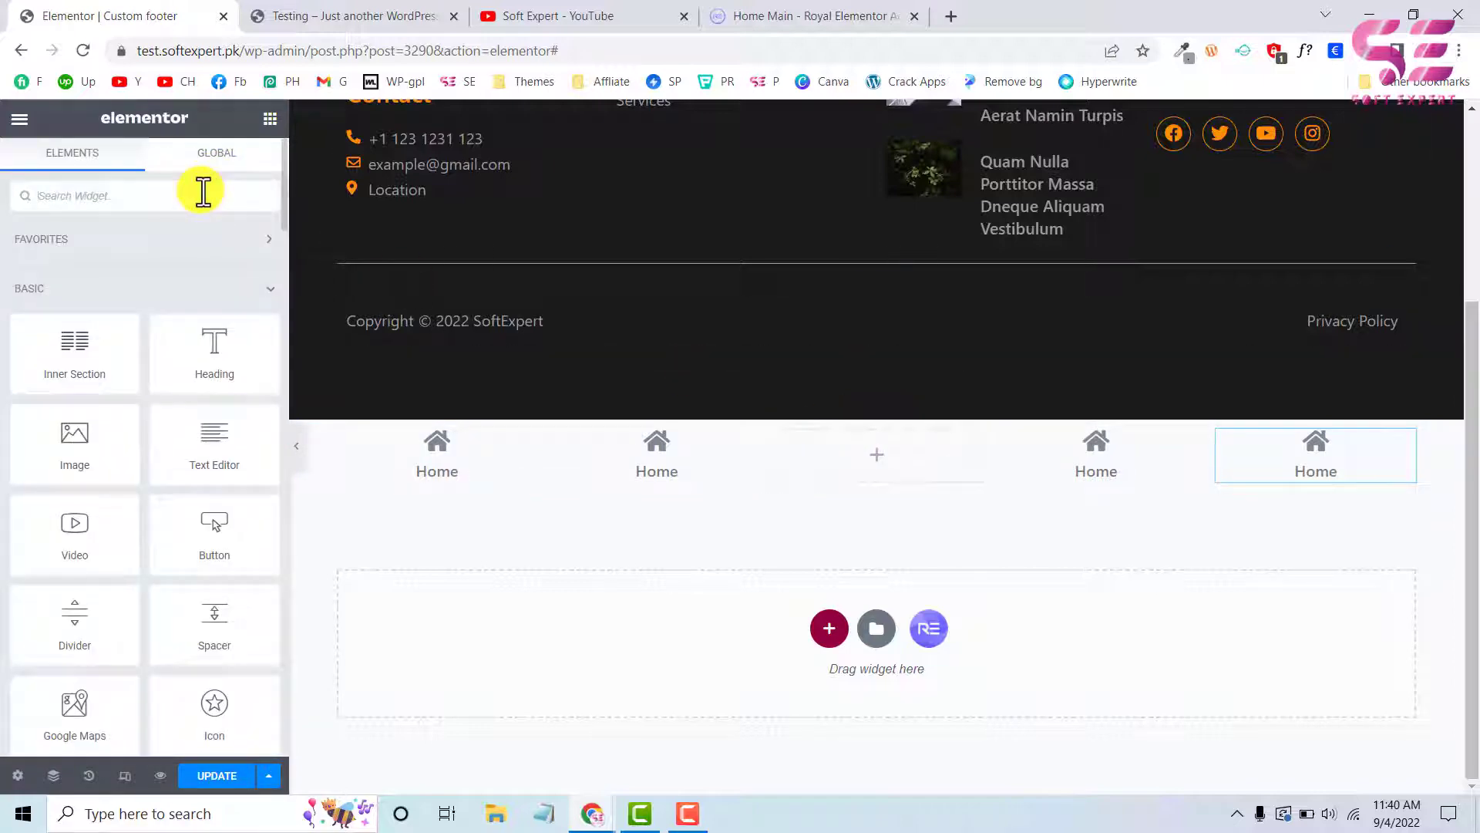
{"action": "type", "text": "menu"}
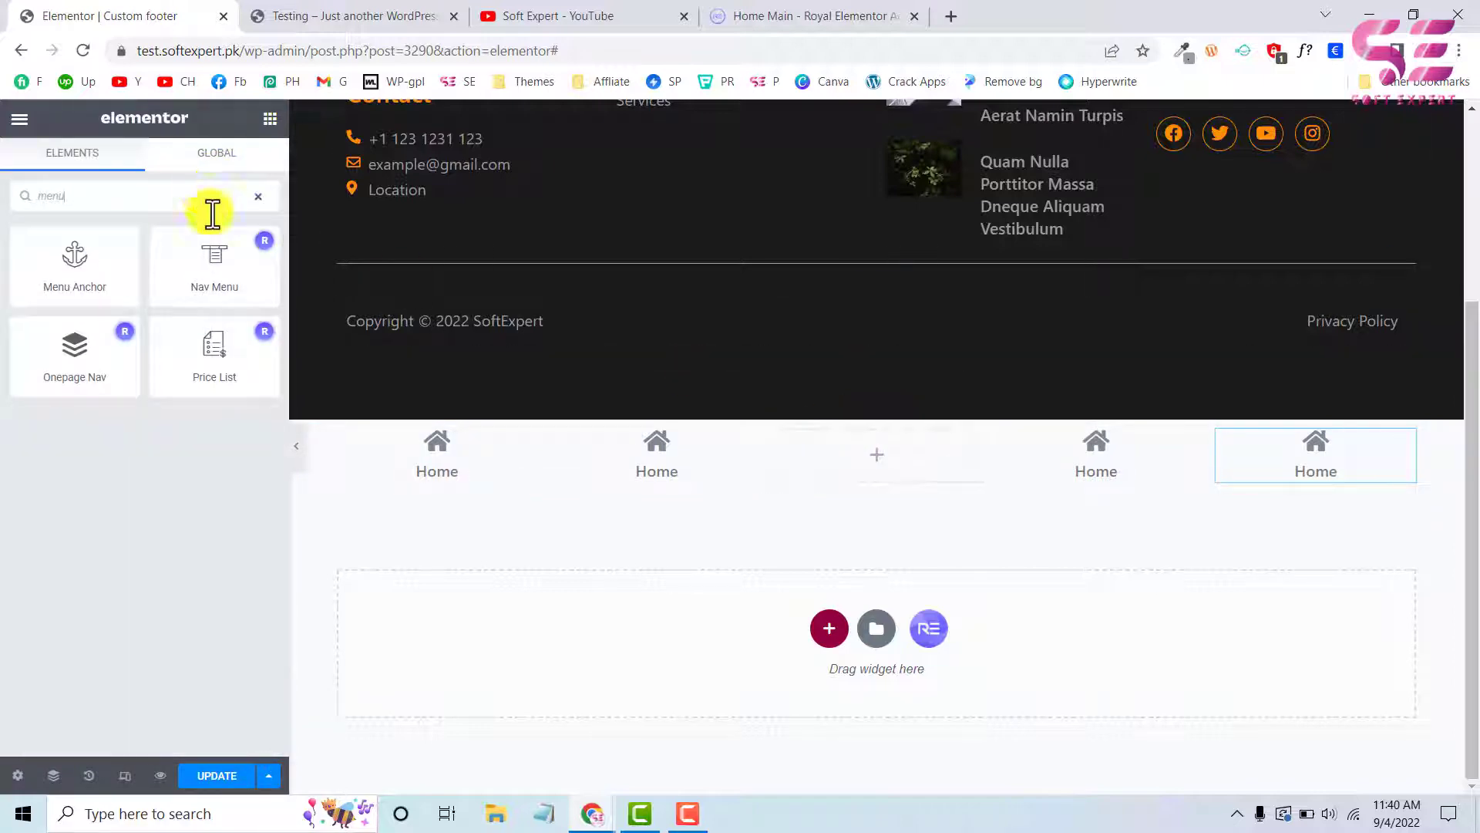
{"action": "left_click_drag", "start_coordinate": [199, 271], "coordinate": [843, 449]}
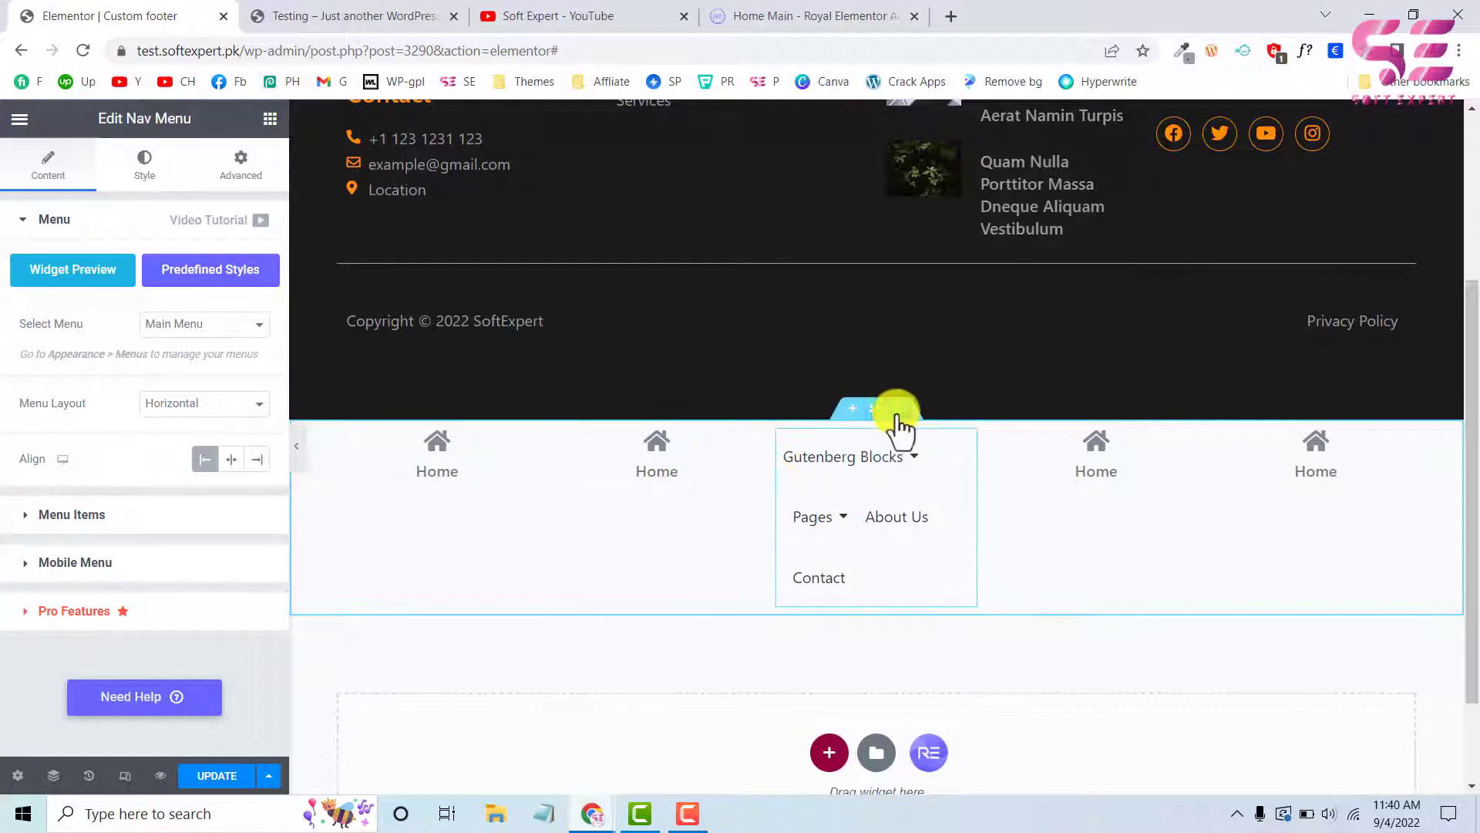
{"action": "mouse_move", "coordinate": [883, 472]}
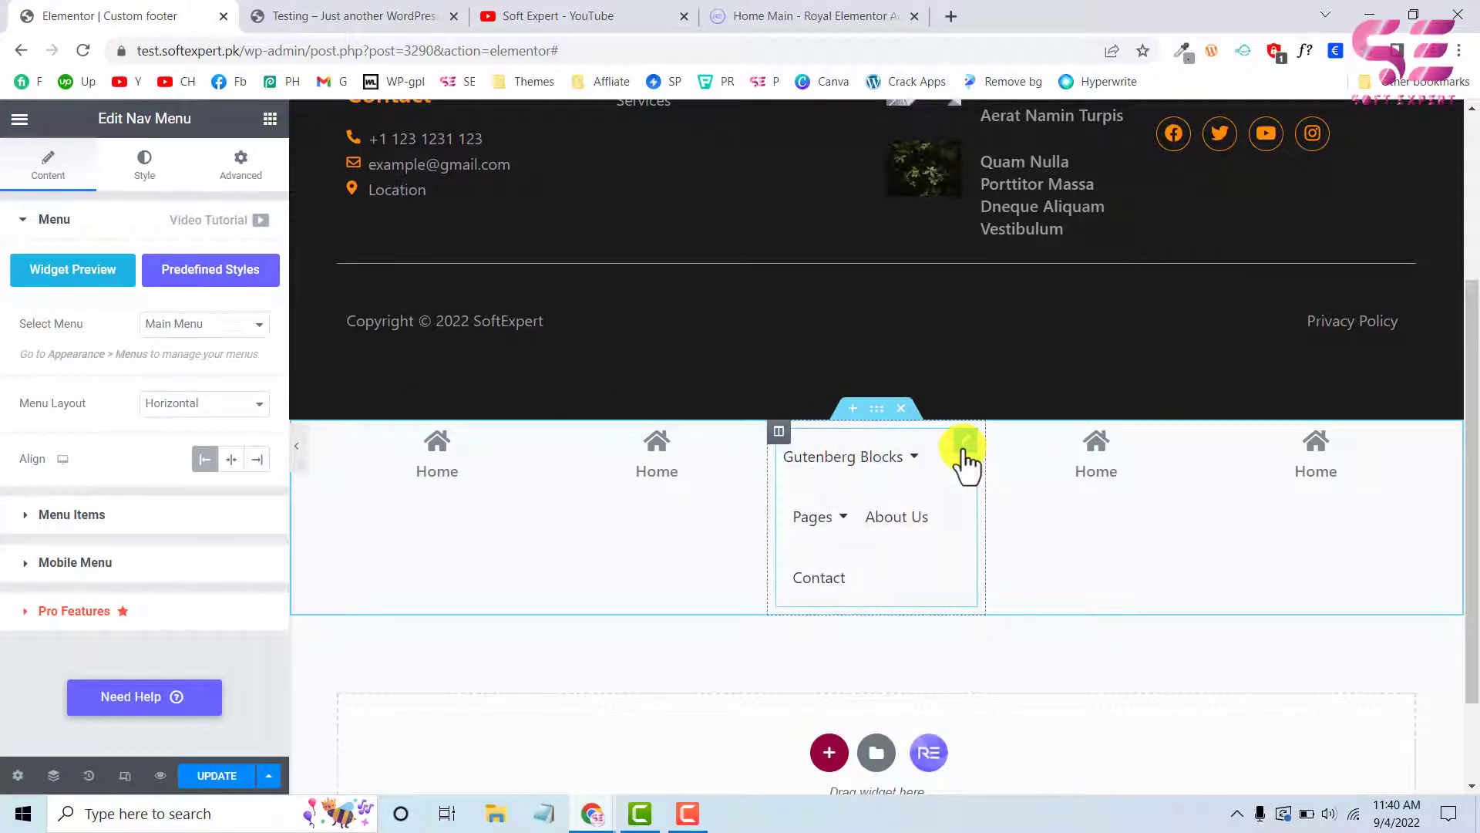
Open the Nav Menu's Mobile Menu settings, switch to the tablet preview, and test expanding and collapsing the hamburger menu
{"action": "left_click", "coordinate": [65, 569]}
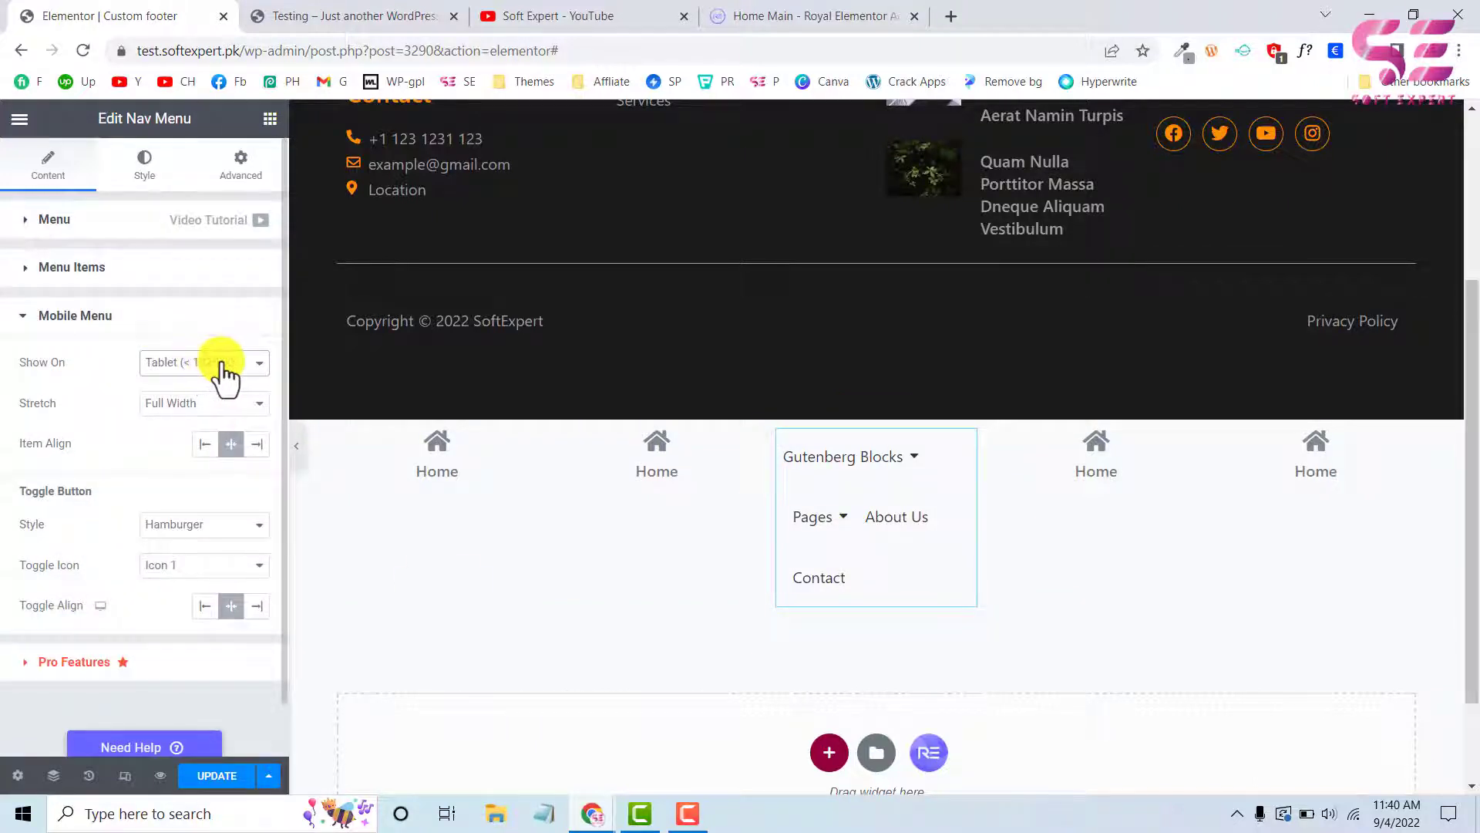
{"action": "left_click", "coordinate": [125, 776]}
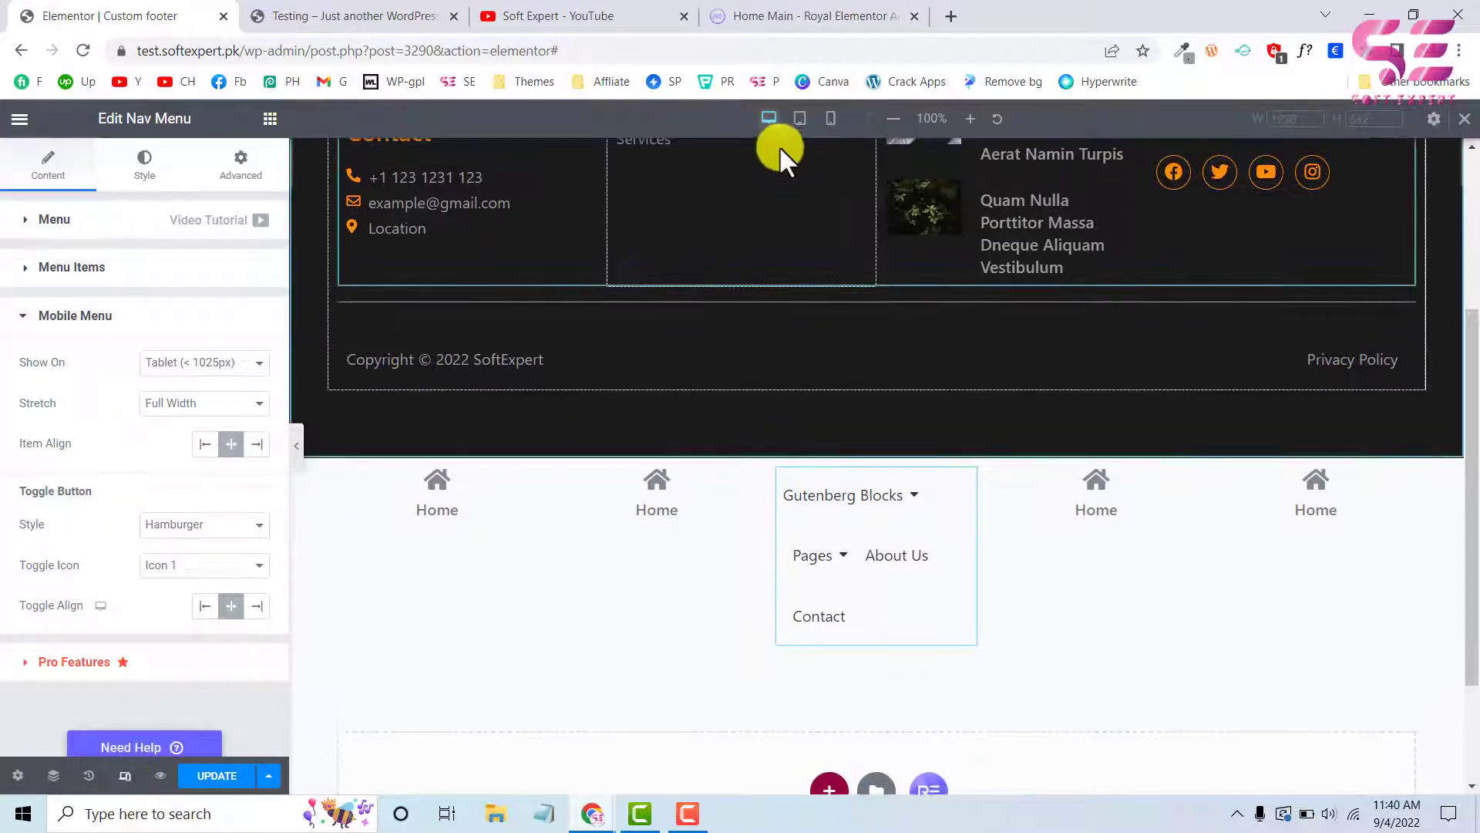
{"action": "left_click", "coordinate": [799, 119]}
{"action": "scroll", "coordinate": [837, 547], "scroll_direction": "down", "scroll_amount": 3}
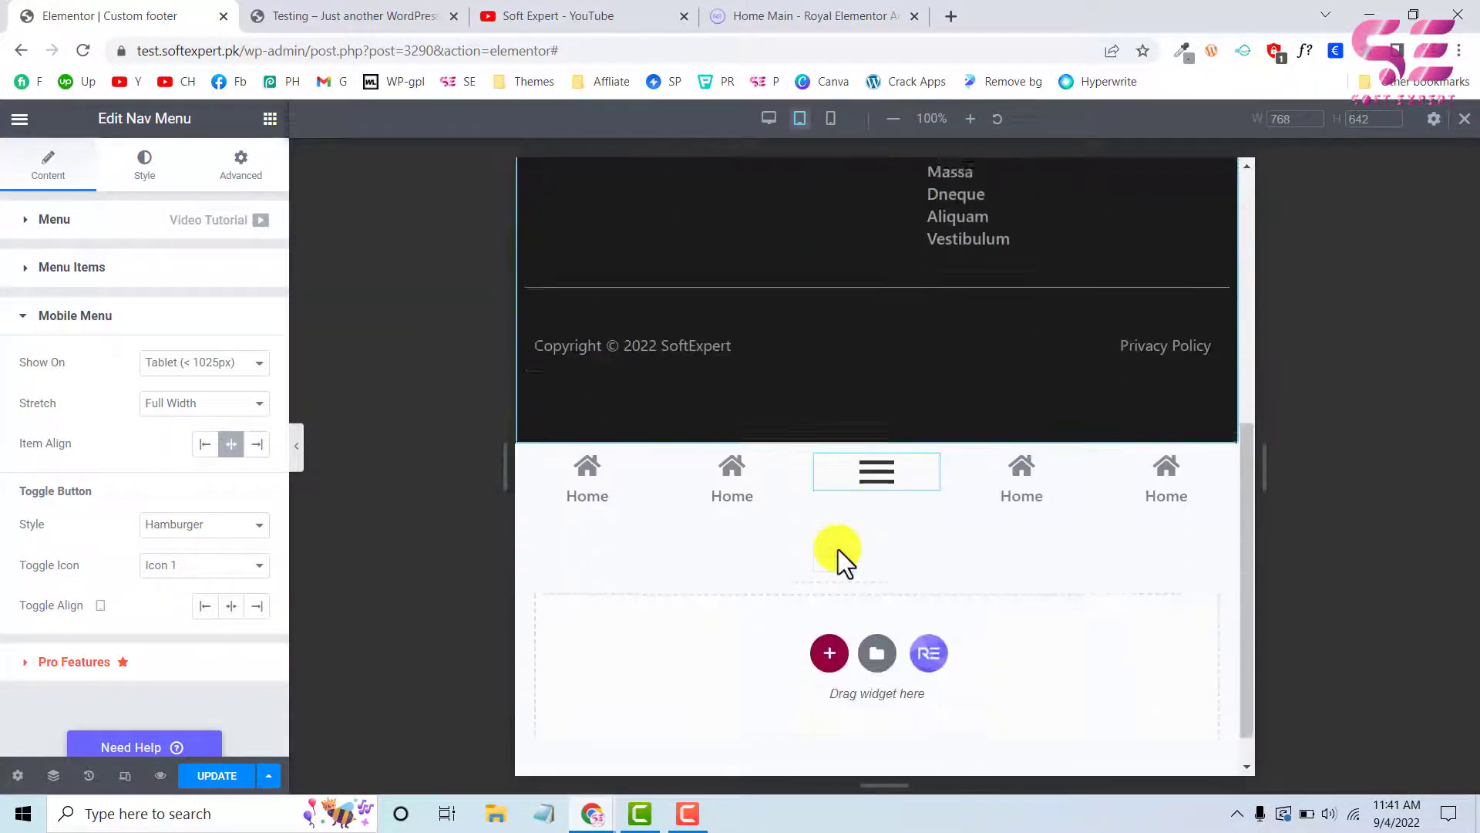
{"action": "left_click", "coordinate": [875, 453]}
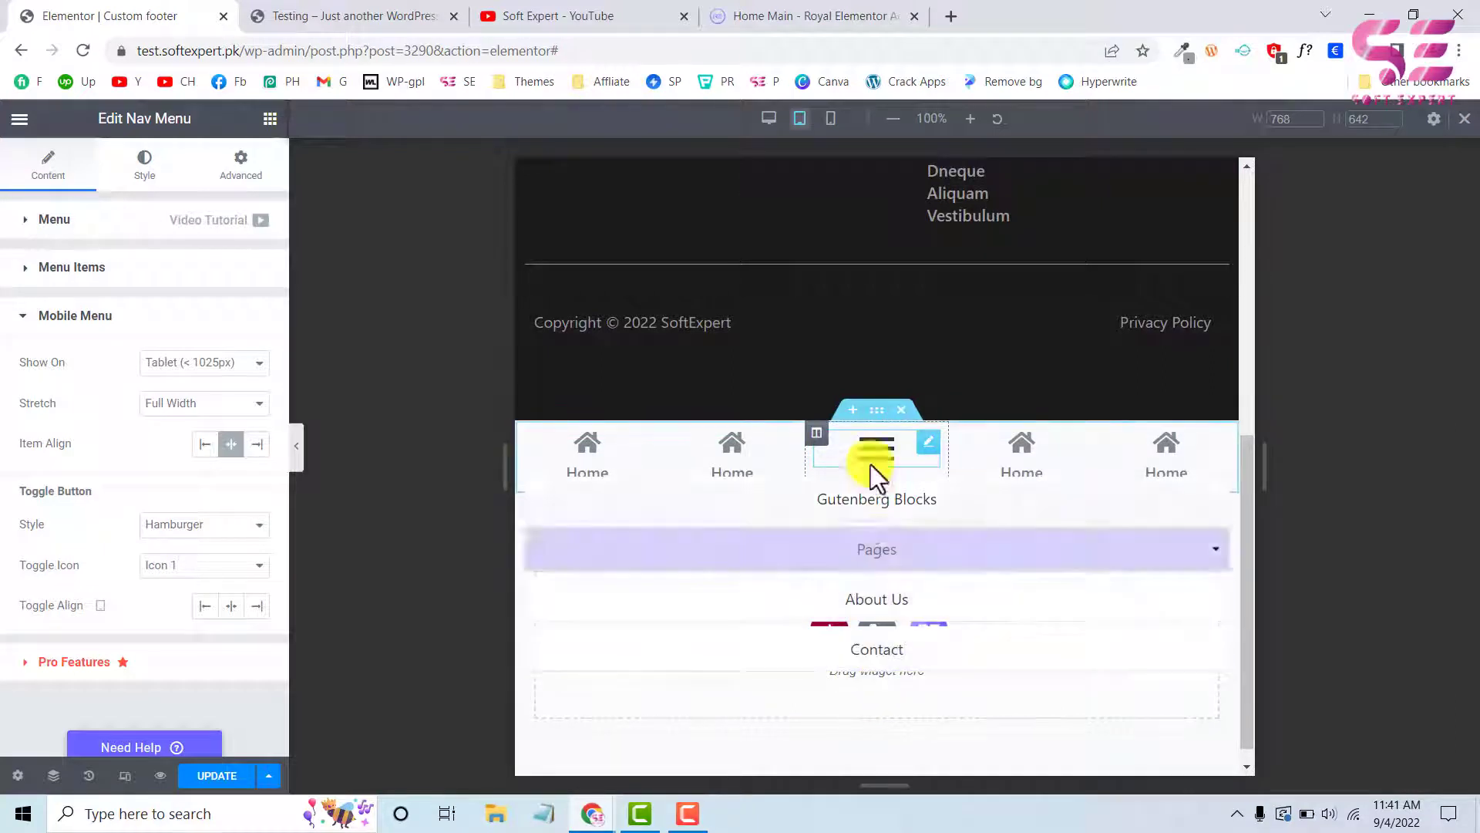
{"action": "left_click", "coordinate": [871, 461]}
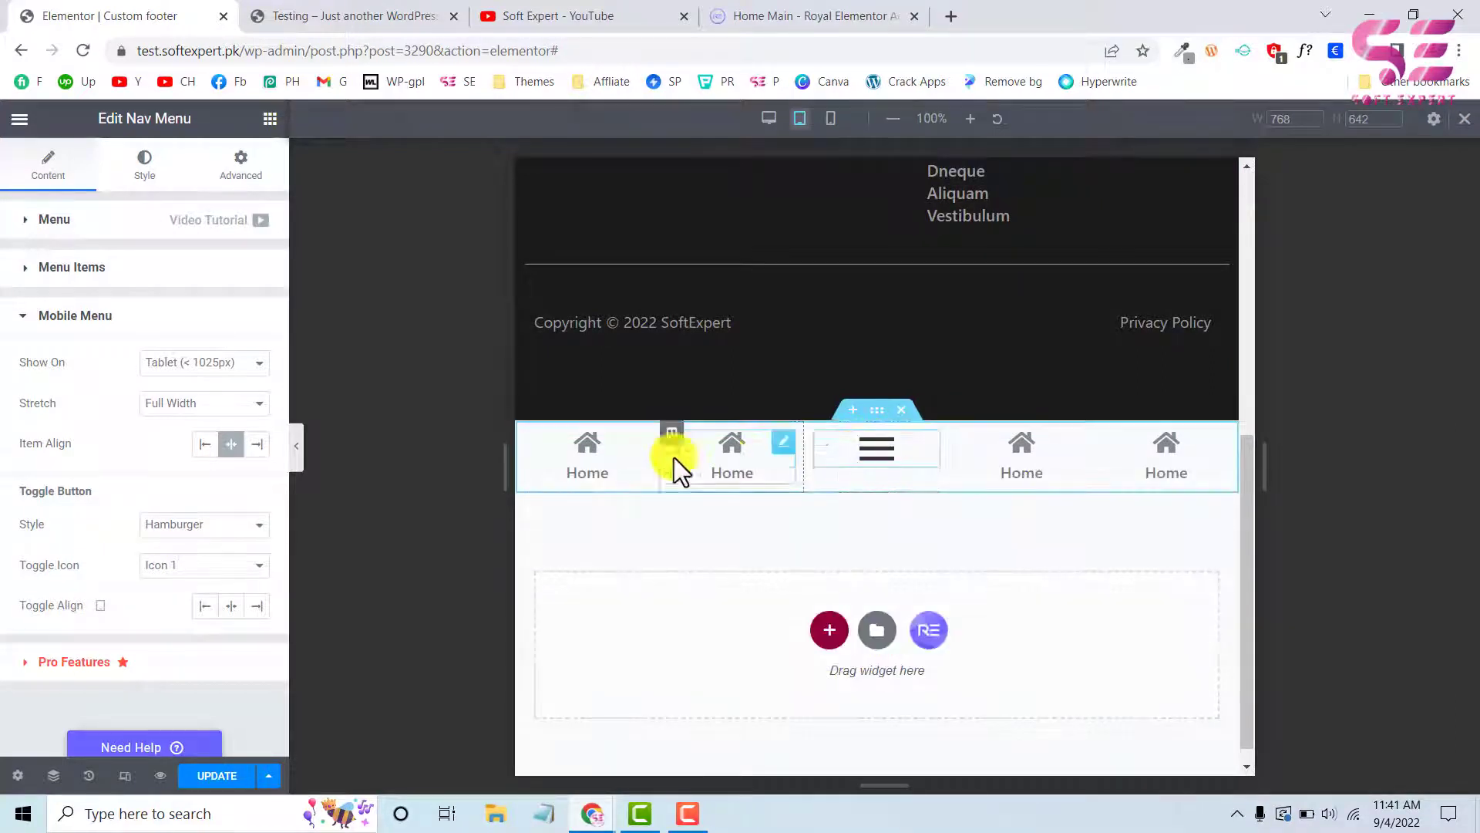
Hide the dark main footer section on tablet and mobile through its responsive visibility settings
{"action": "scroll", "coordinate": [909, 471], "scroll_direction": "up", "scroll_amount": 1}
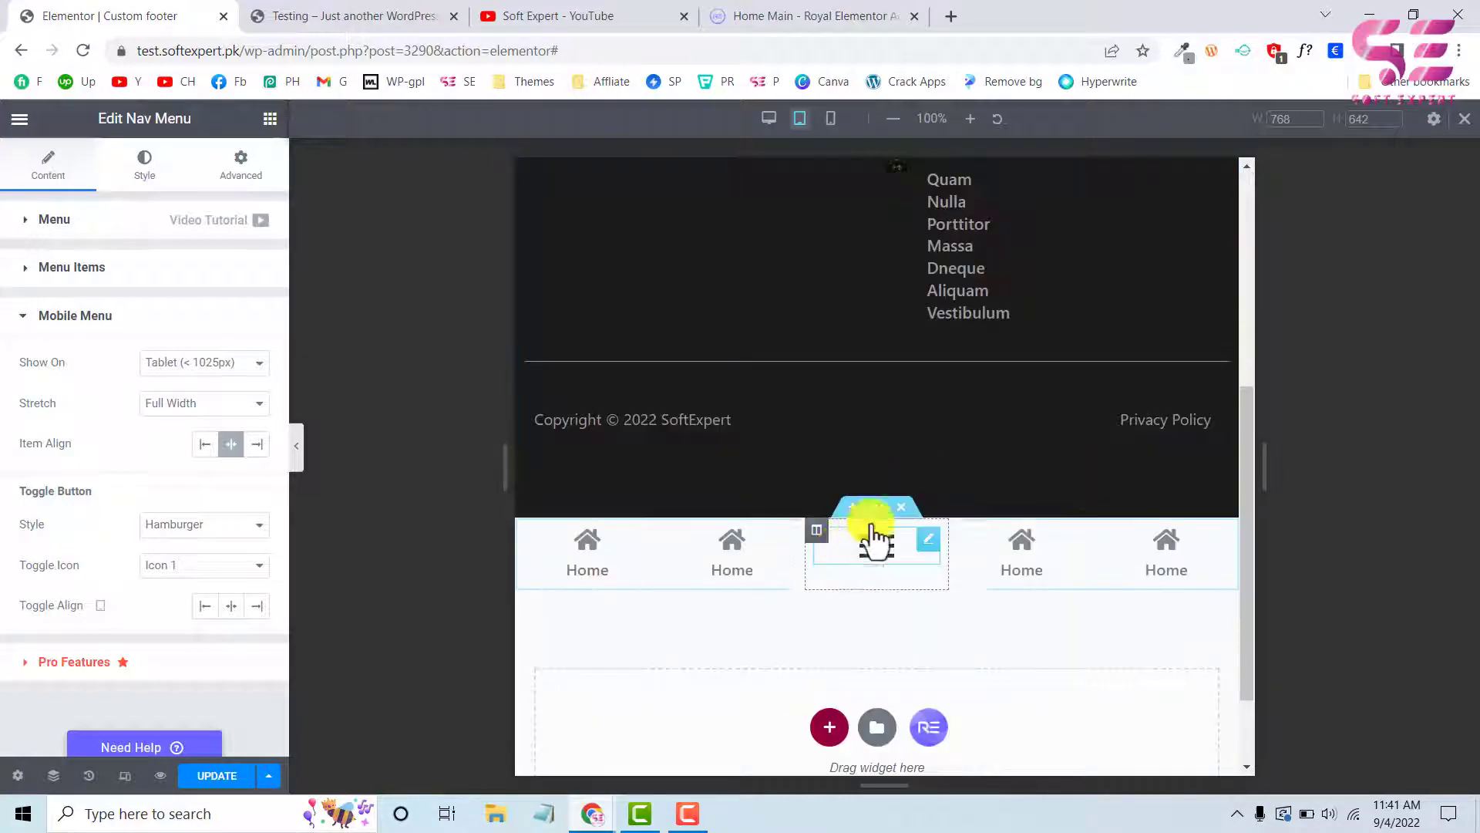
{"action": "scroll", "coordinate": [874, 530], "scroll_direction": "up", "scroll_amount": 5}
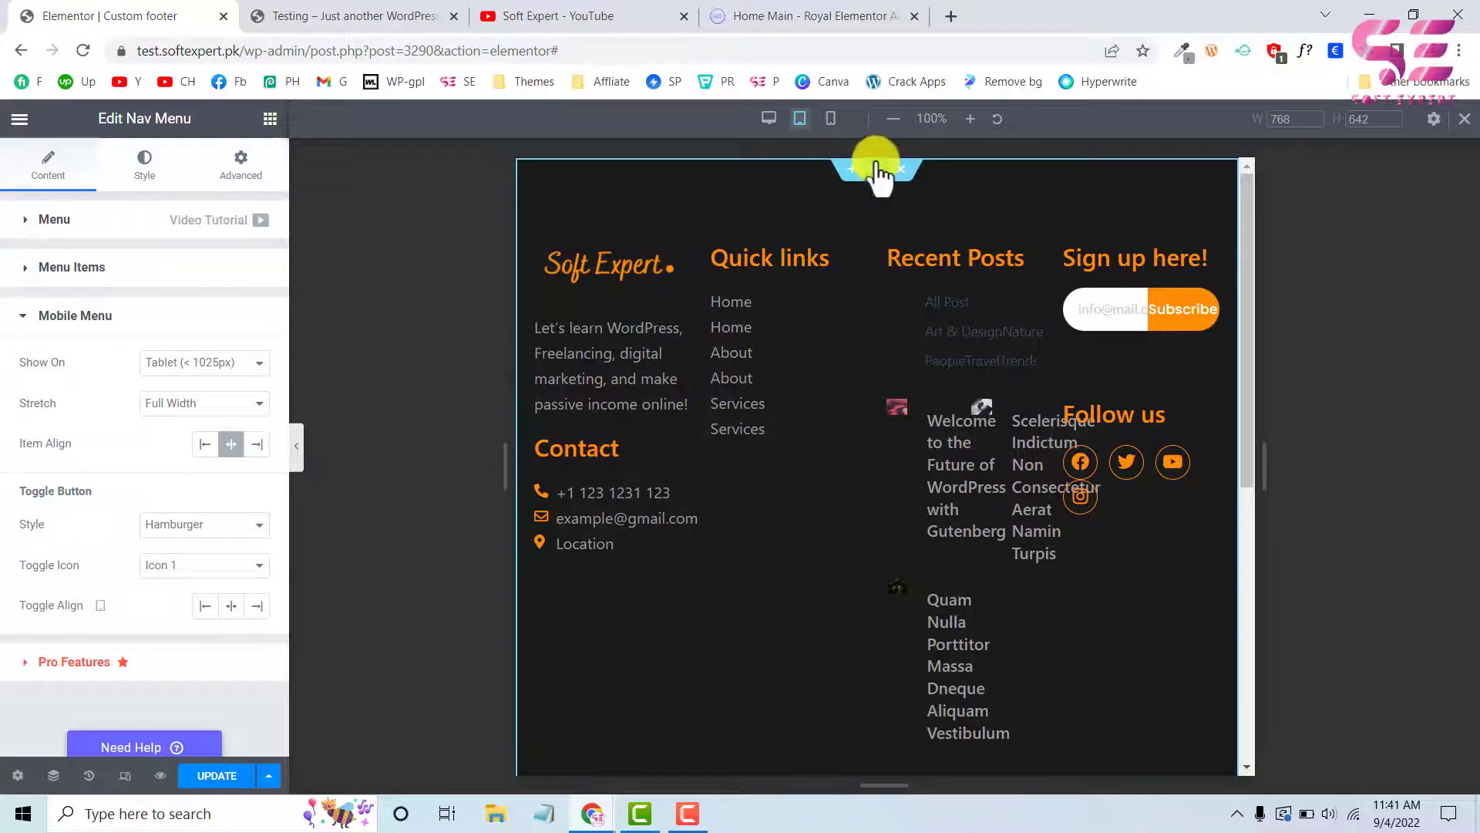
{"action": "left_click", "coordinate": [876, 171]}
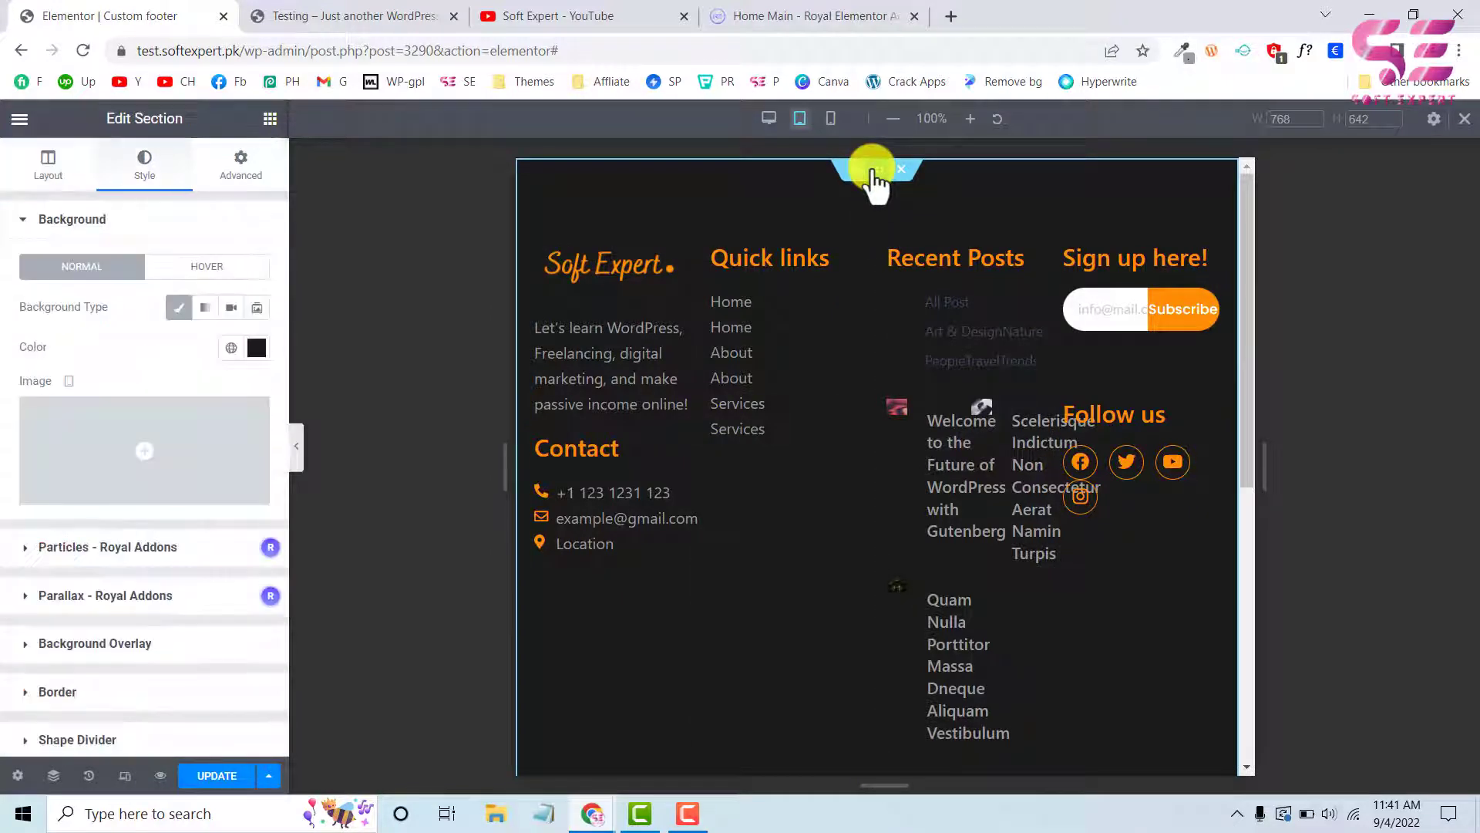
{"action": "left_click", "coordinate": [258, 162]}
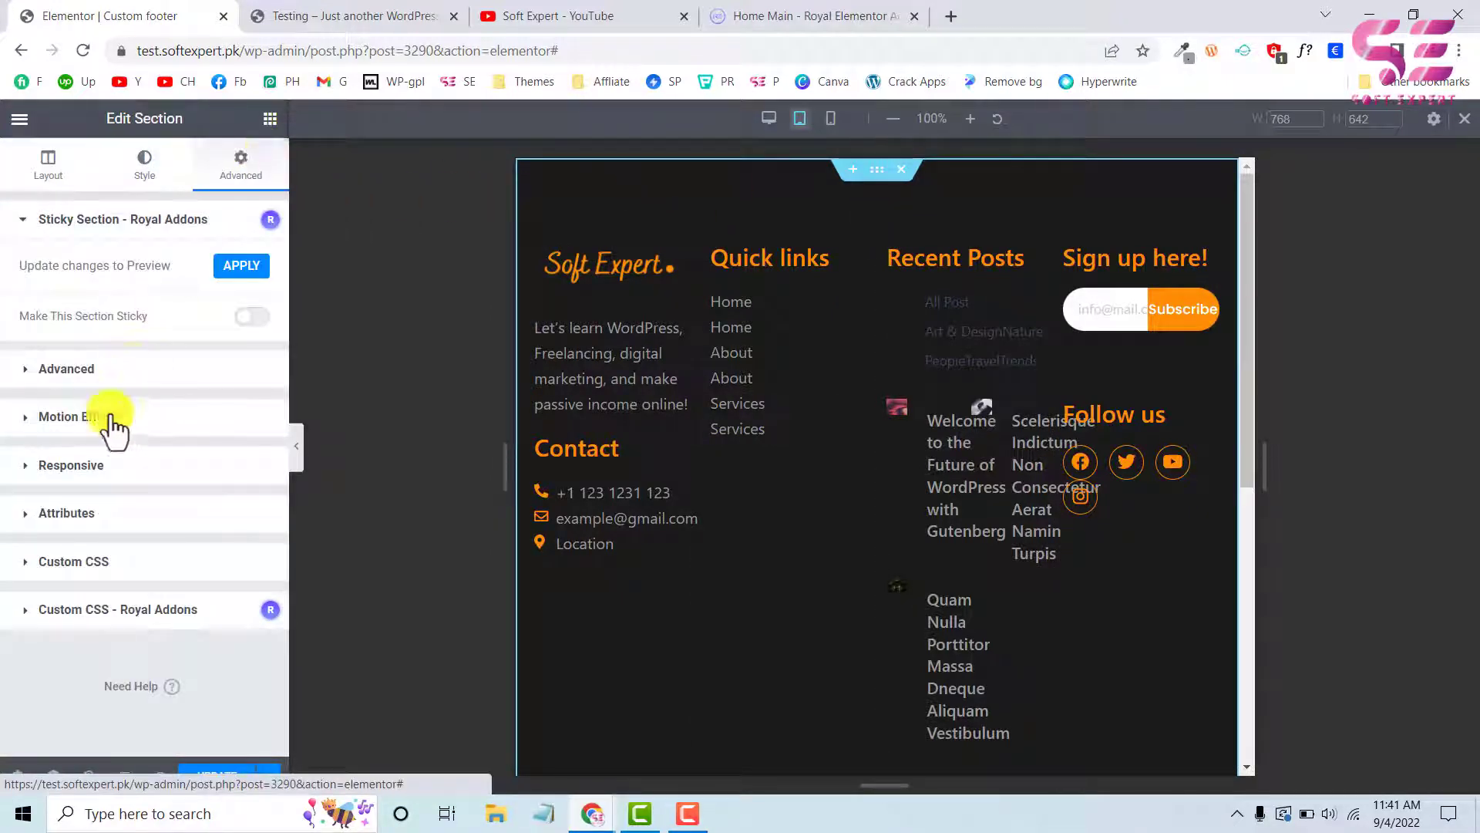
{"action": "left_click", "coordinate": [61, 467]}
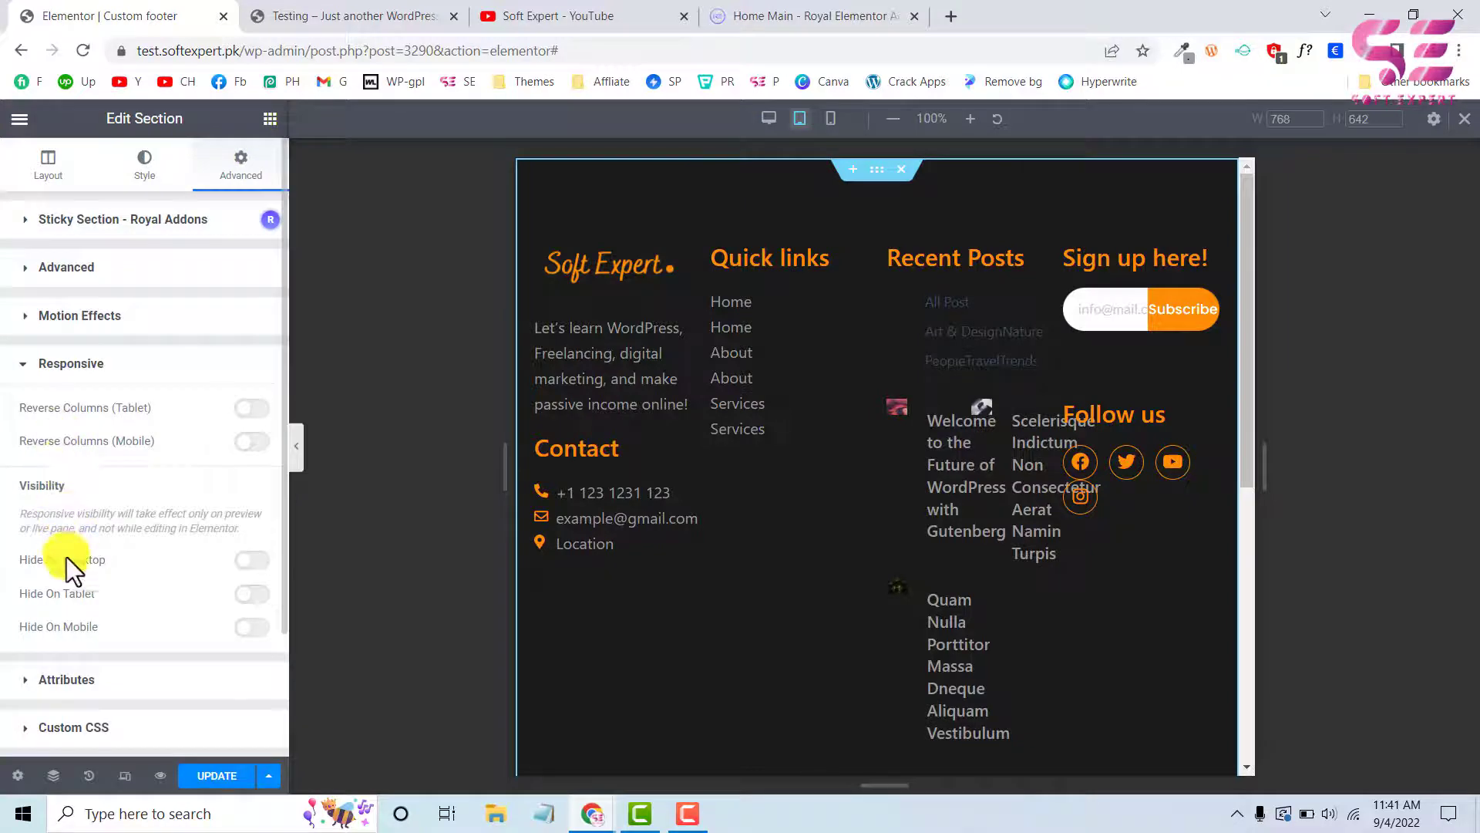
{"action": "left_click", "coordinate": [252, 593]}
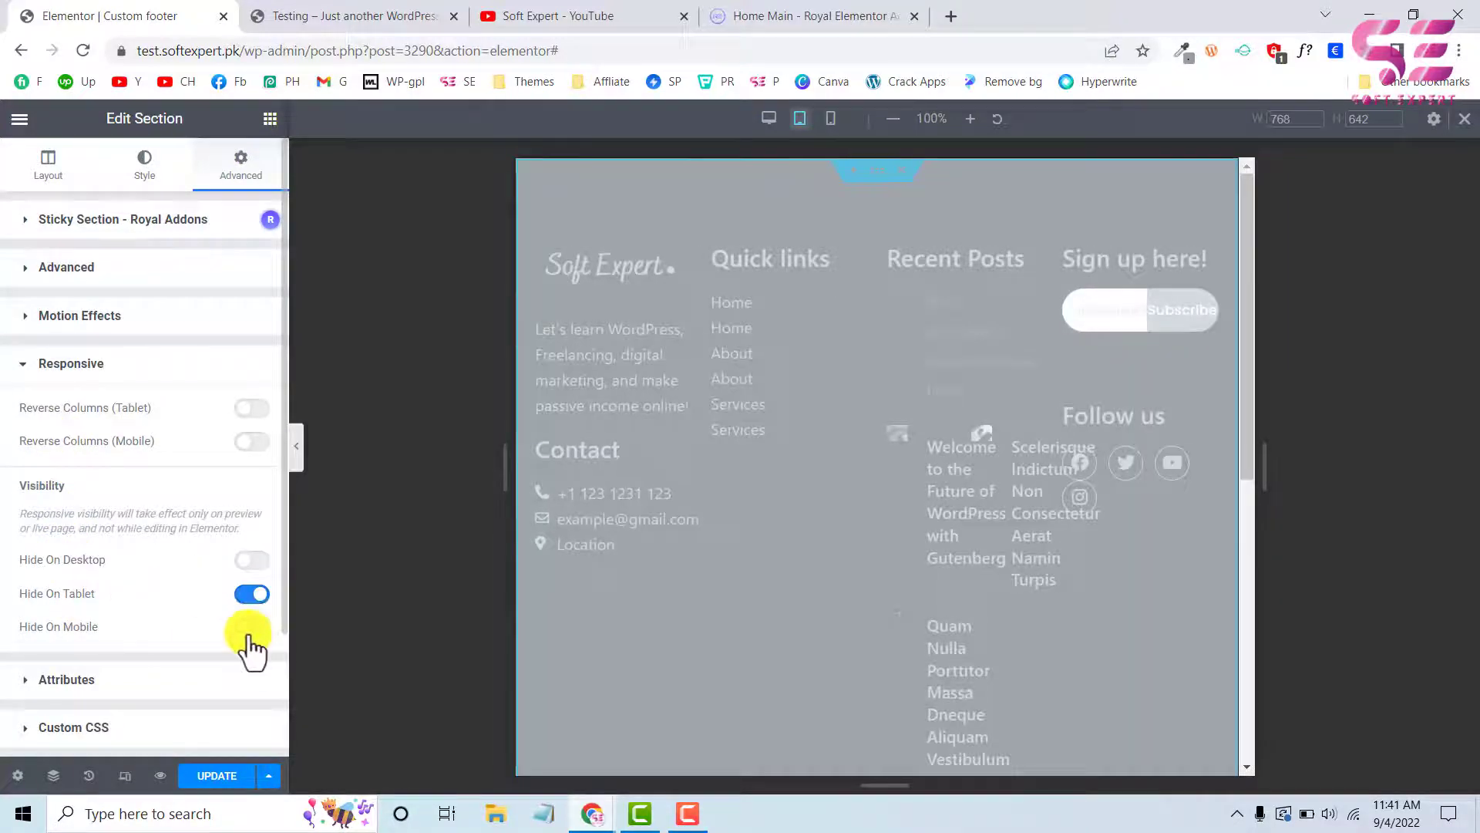
Hide the icon bar section below the footer on desktop and update the template
{"action": "scroll", "coordinate": [934, 557], "scroll_direction": "down", "scroll_amount": 6}
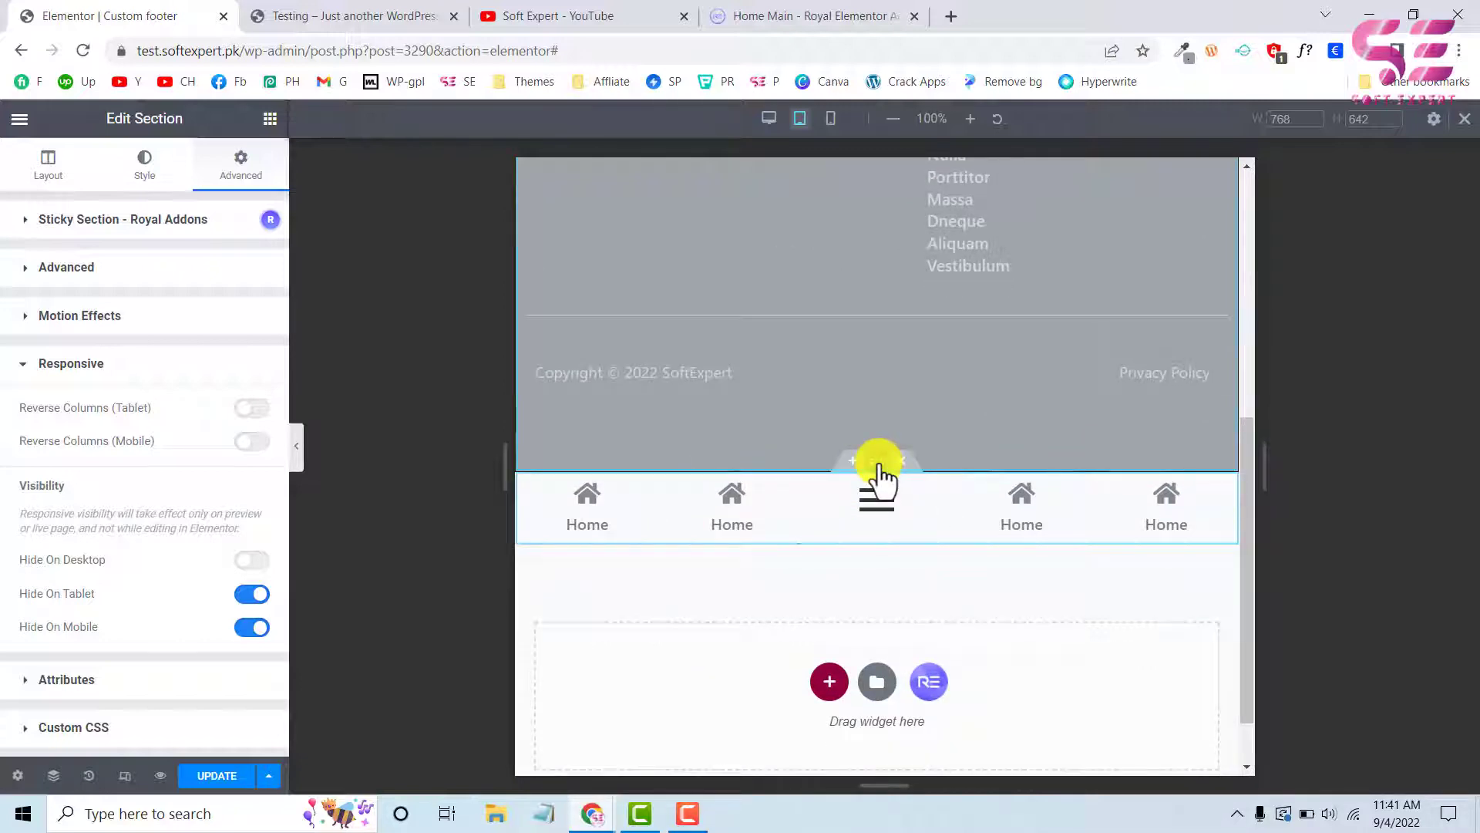
{"action": "left_click", "coordinate": [877, 461]}
{"action": "left_click", "coordinate": [236, 171]}
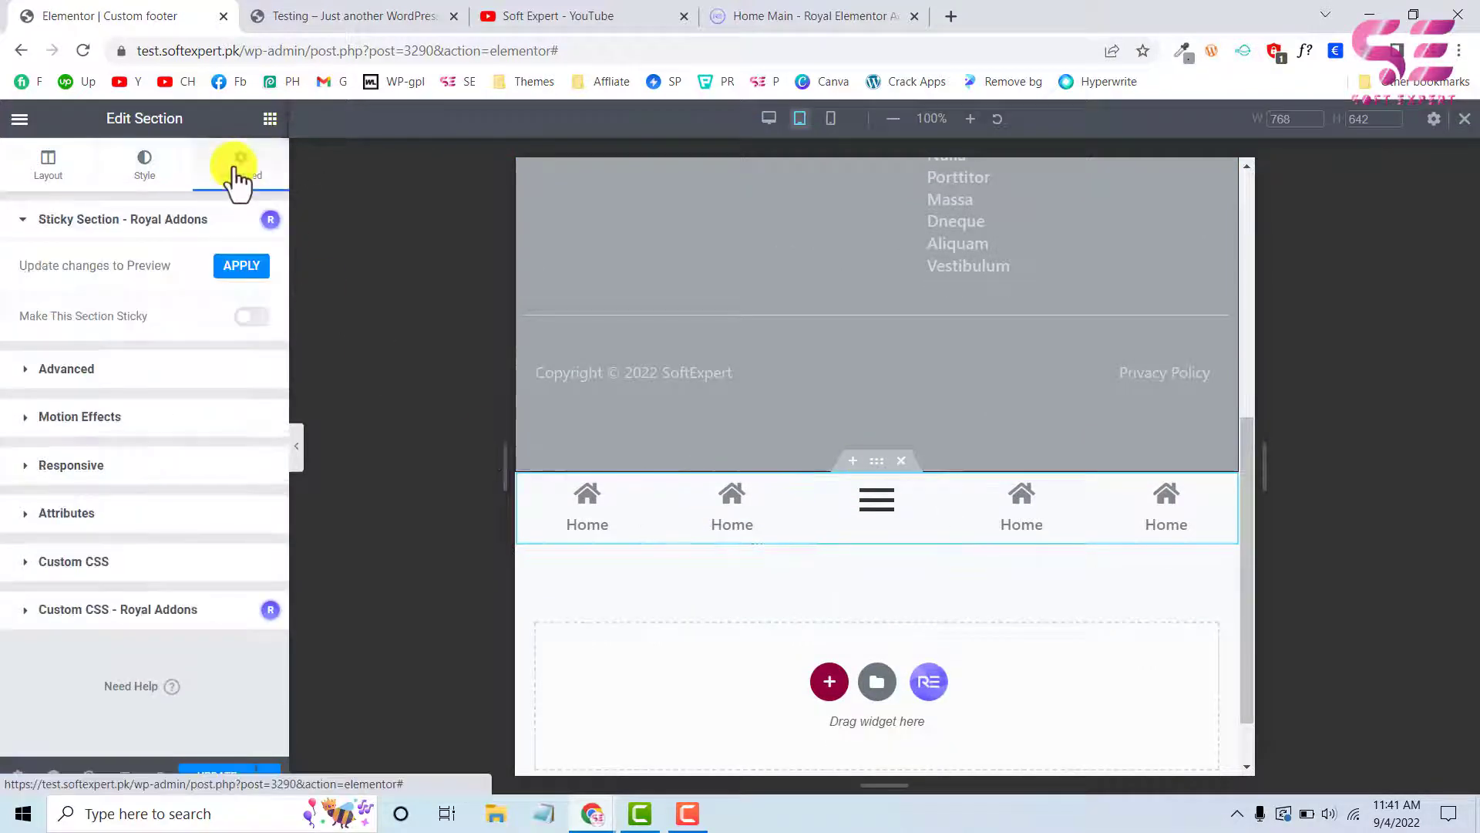
{"action": "left_click", "coordinate": [77, 466]}
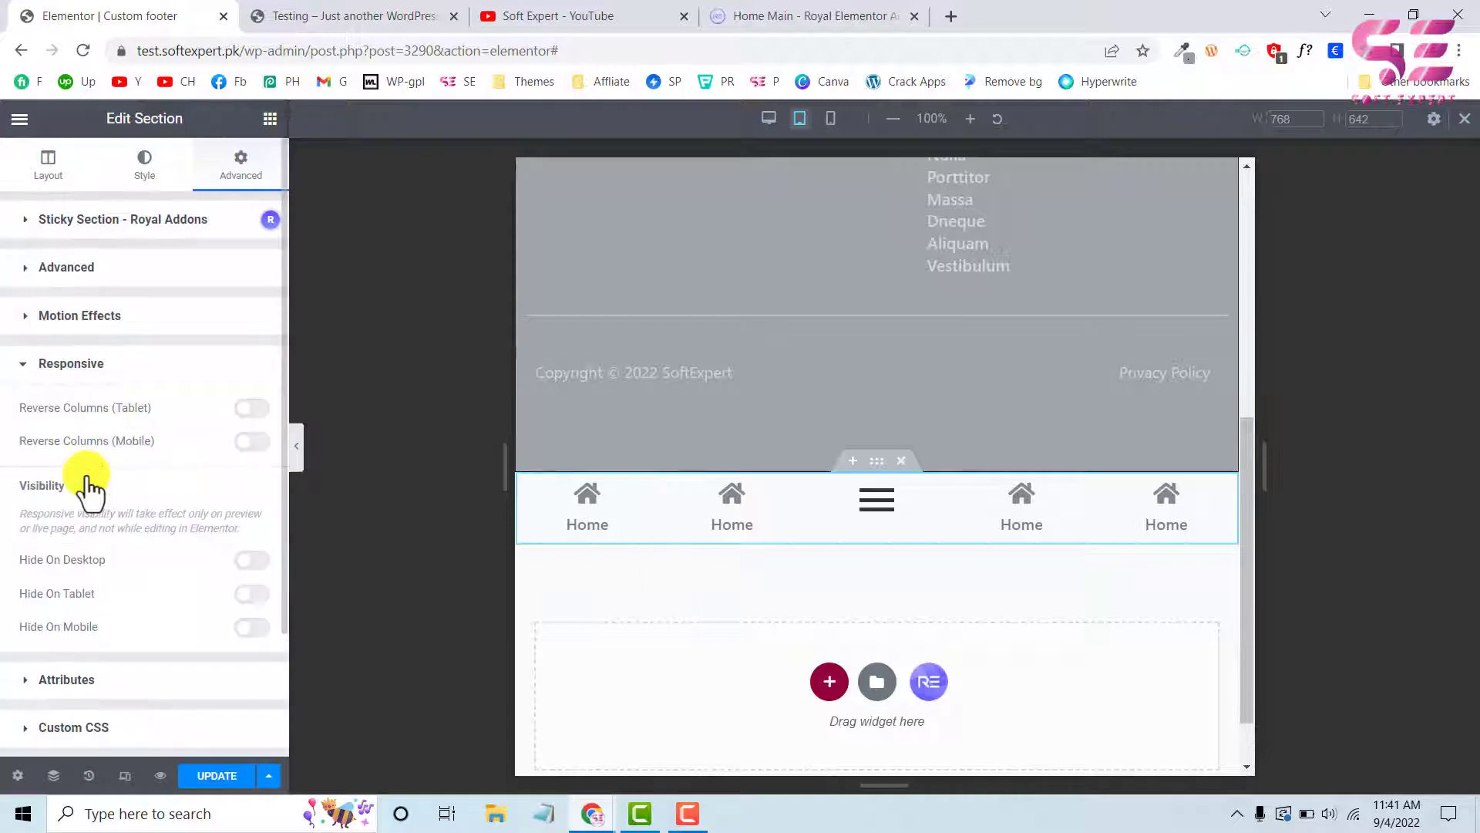
{"action": "left_click", "coordinate": [250, 566]}
{"action": "scroll", "coordinate": [664, 482], "scroll_direction": "up", "scroll_amount": 4}
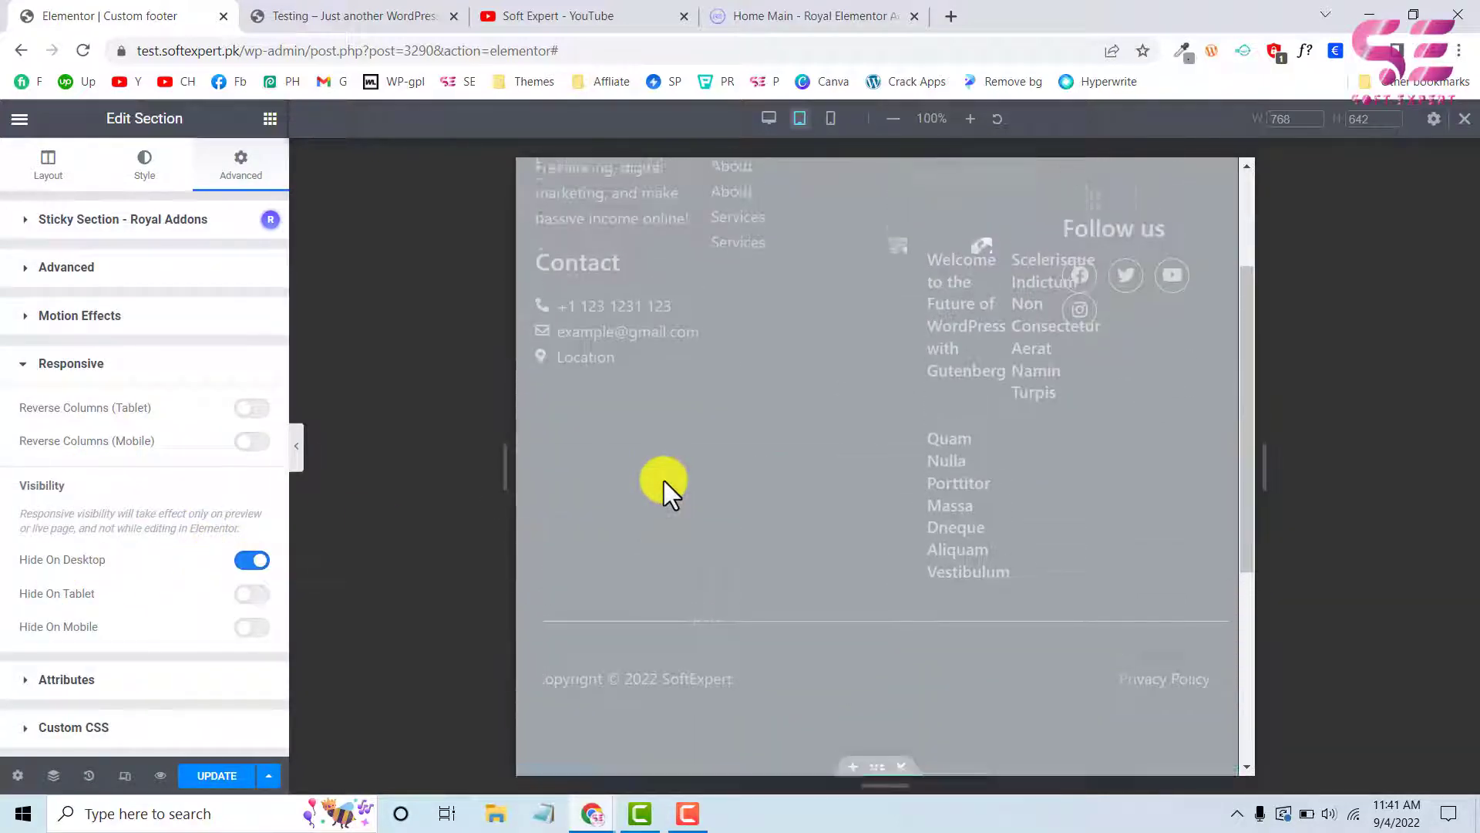
{"action": "scroll", "coordinate": [663, 479], "scroll_direction": "down", "scroll_amount": 3}
{"action": "scroll", "coordinate": [578, 527], "scroll_direction": "up", "scroll_amount": 2}
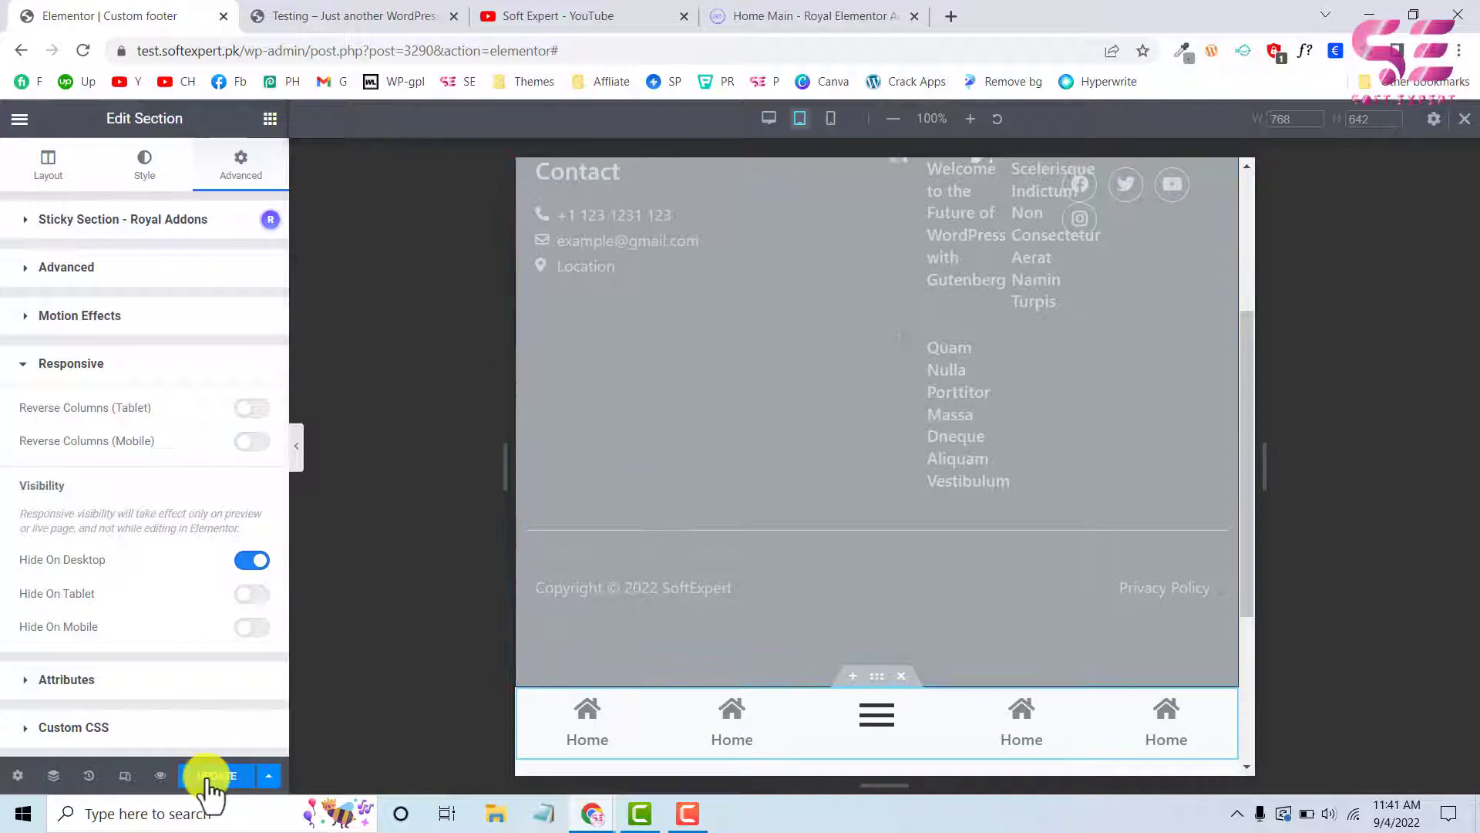
Reload the live Testing page and check the footer at desktop width
{"action": "key", "text": "ctrl+Tab"}
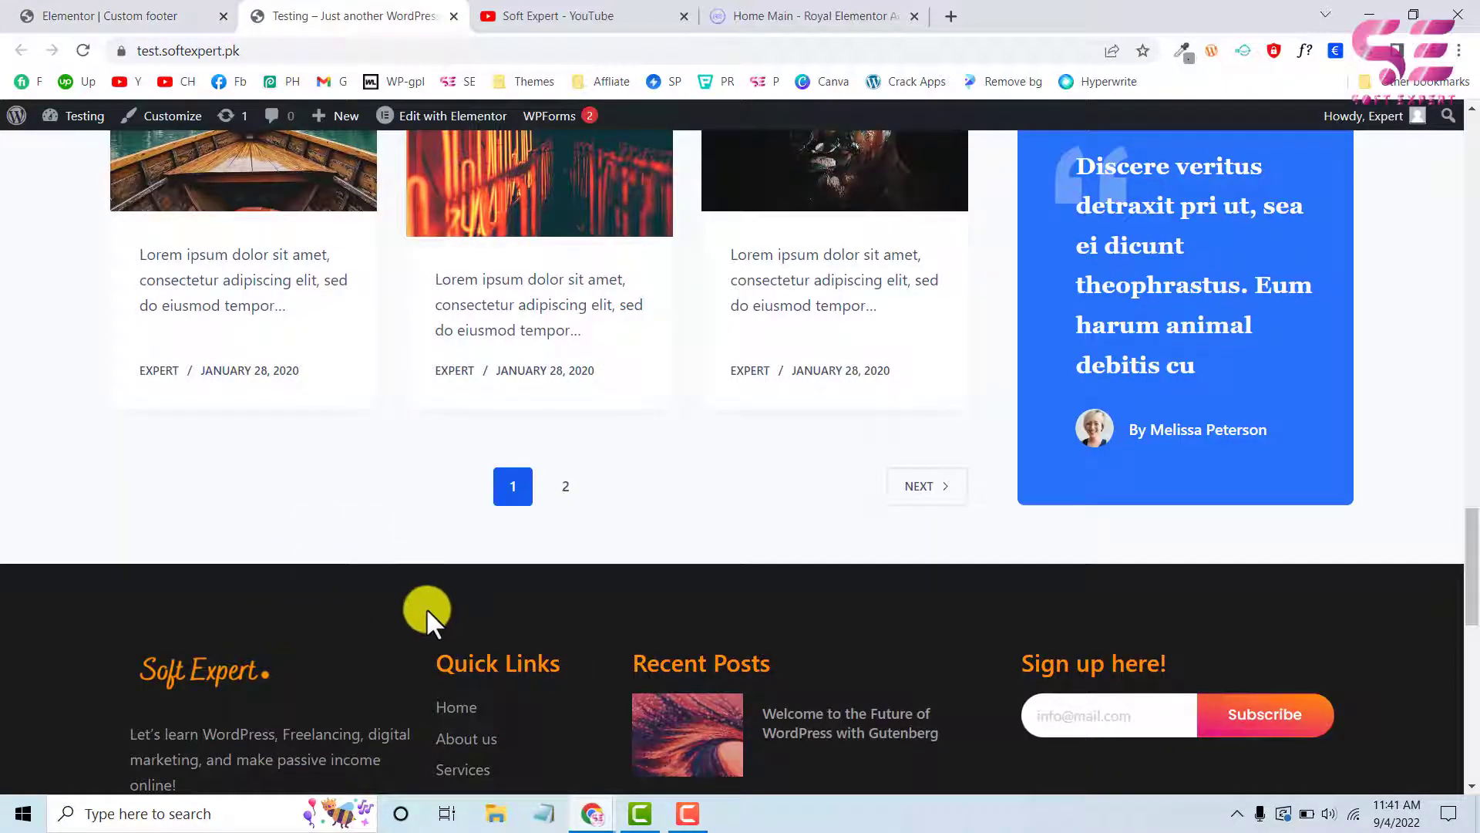
{"action": "left_click", "coordinate": [81, 49]}
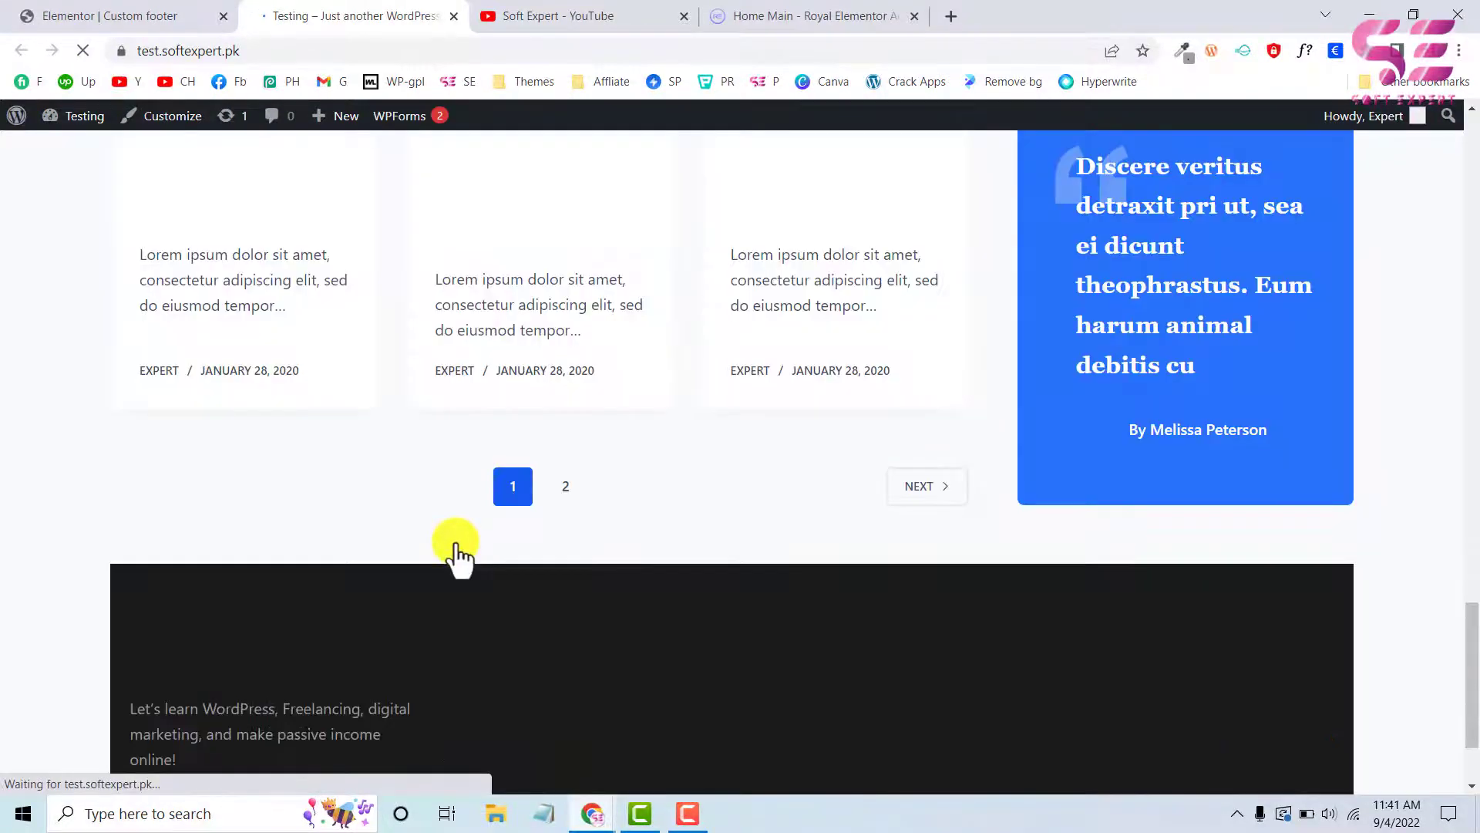
{"action": "scroll", "coordinate": [456, 545], "scroll_direction": "down", "scroll_amount": 4}
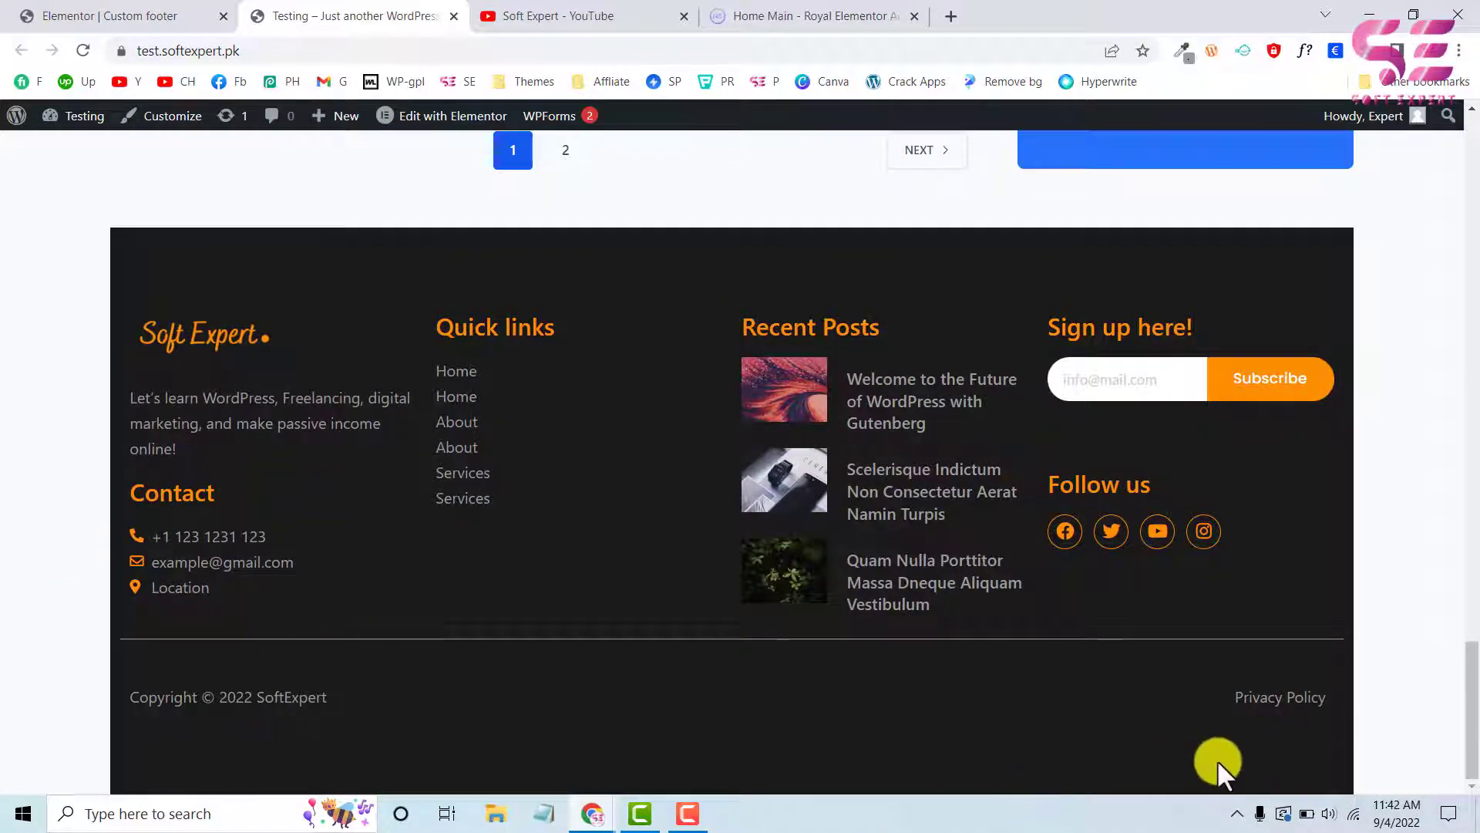
In the desktop preview, make the main footer section full width and update the template
{"action": "left_click", "coordinate": [122, 13]}
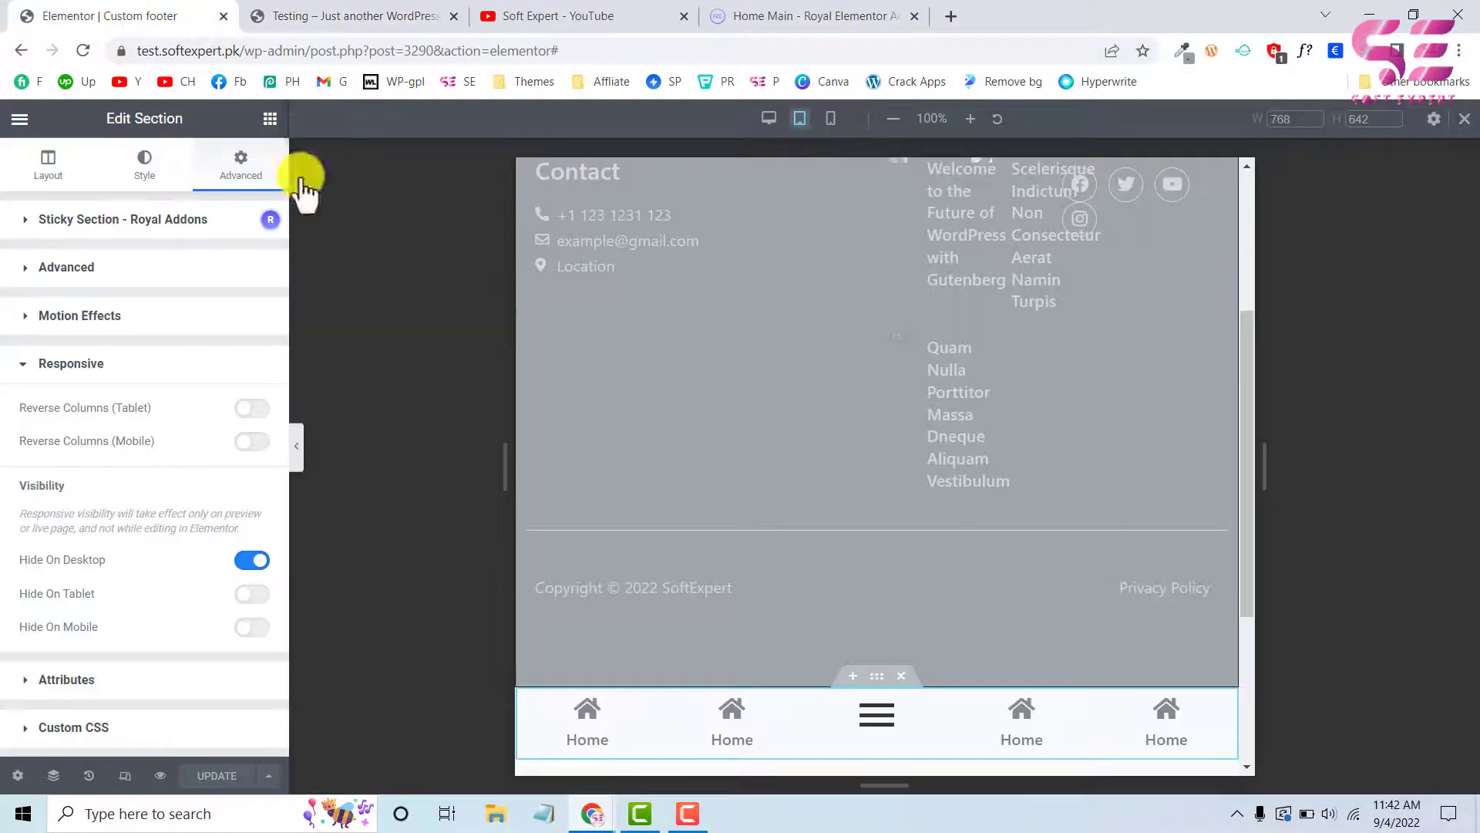
{"action": "left_click", "coordinate": [768, 121]}
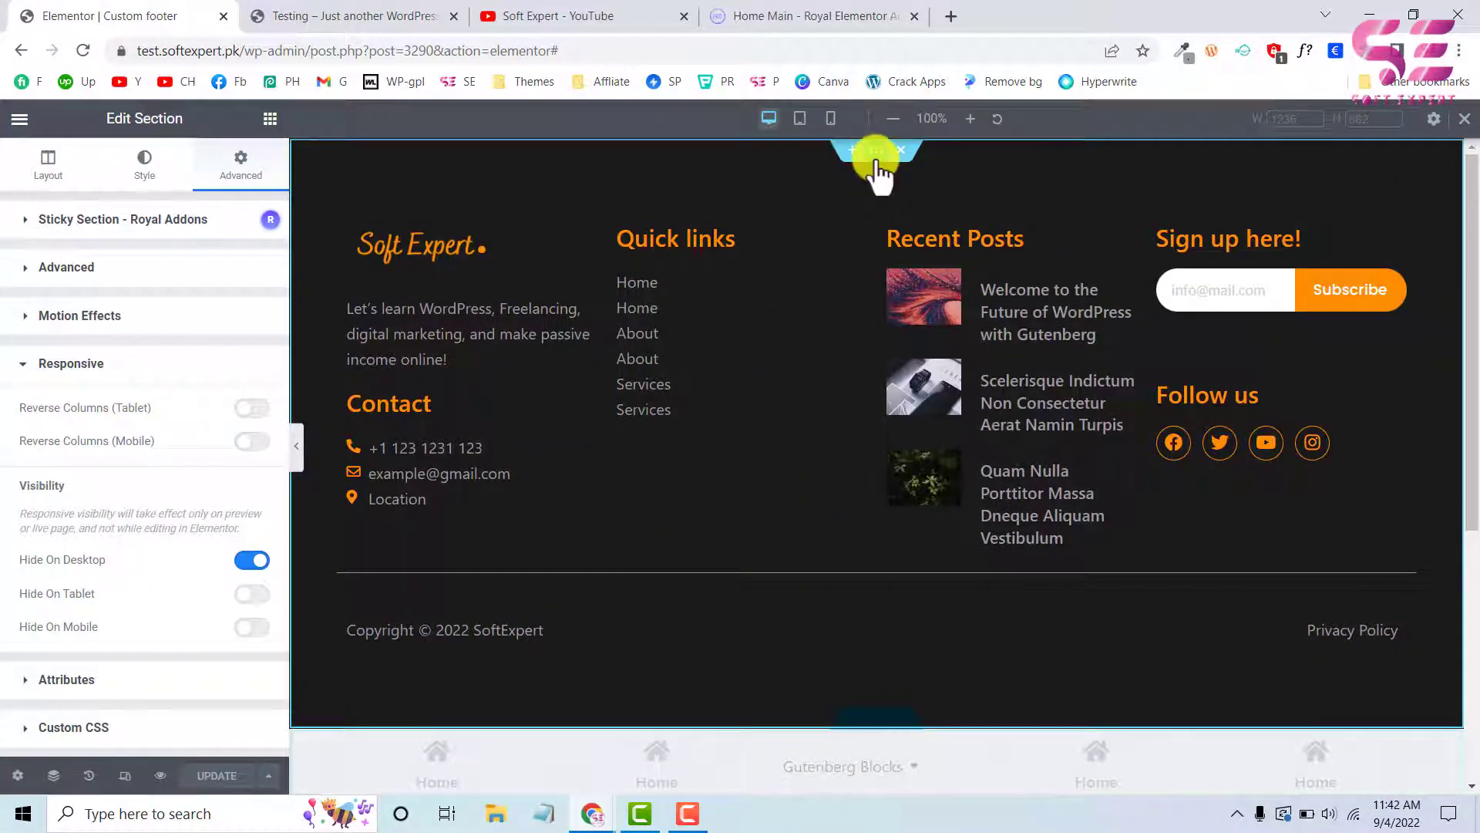
{"action": "left_click", "coordinate": [871, 152]}
{"action": "left_click", "coordinate": [53, 164]}
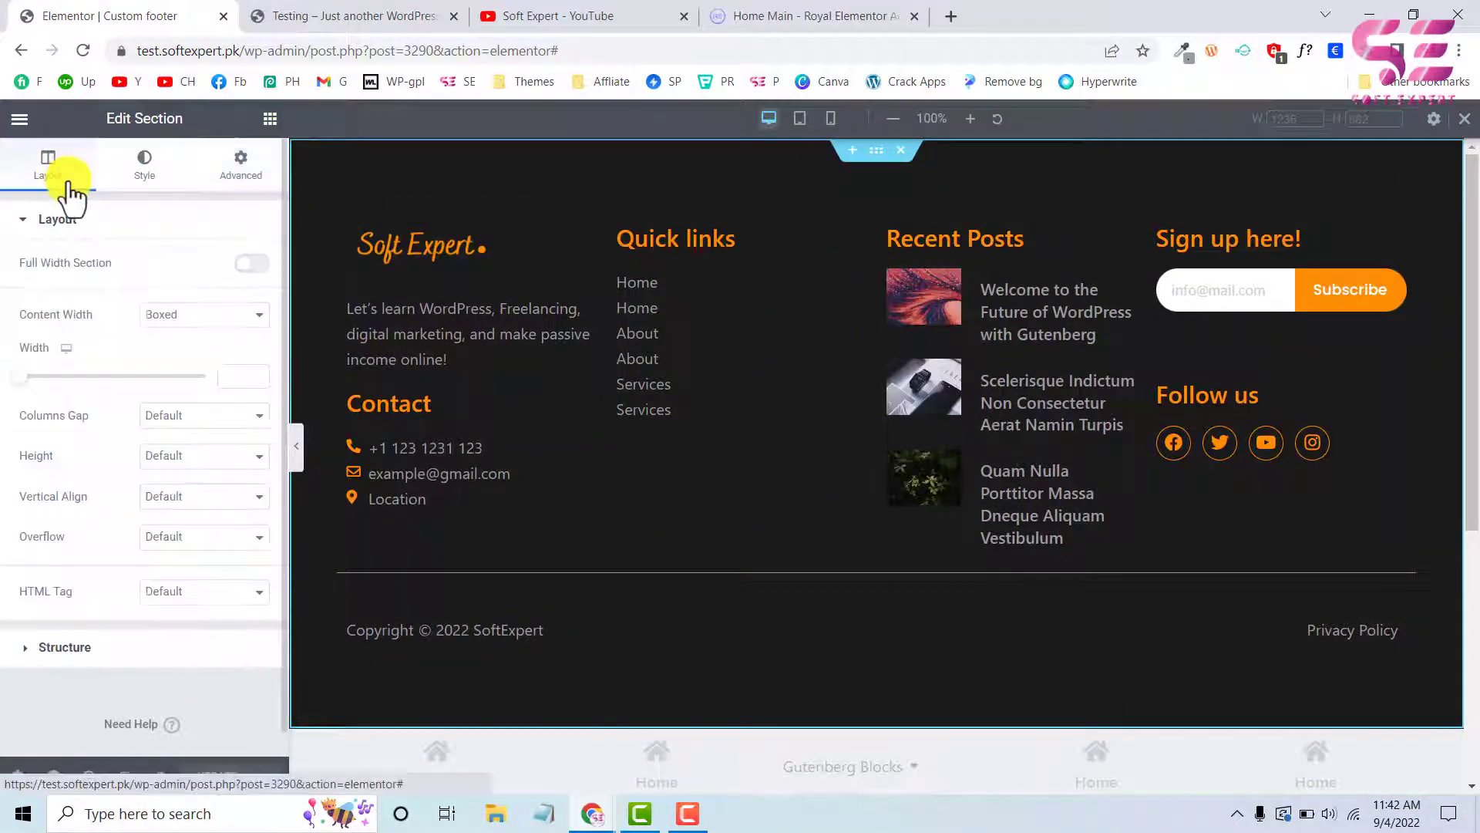
{"action": "left_click", "coordinate": [251, 263]}
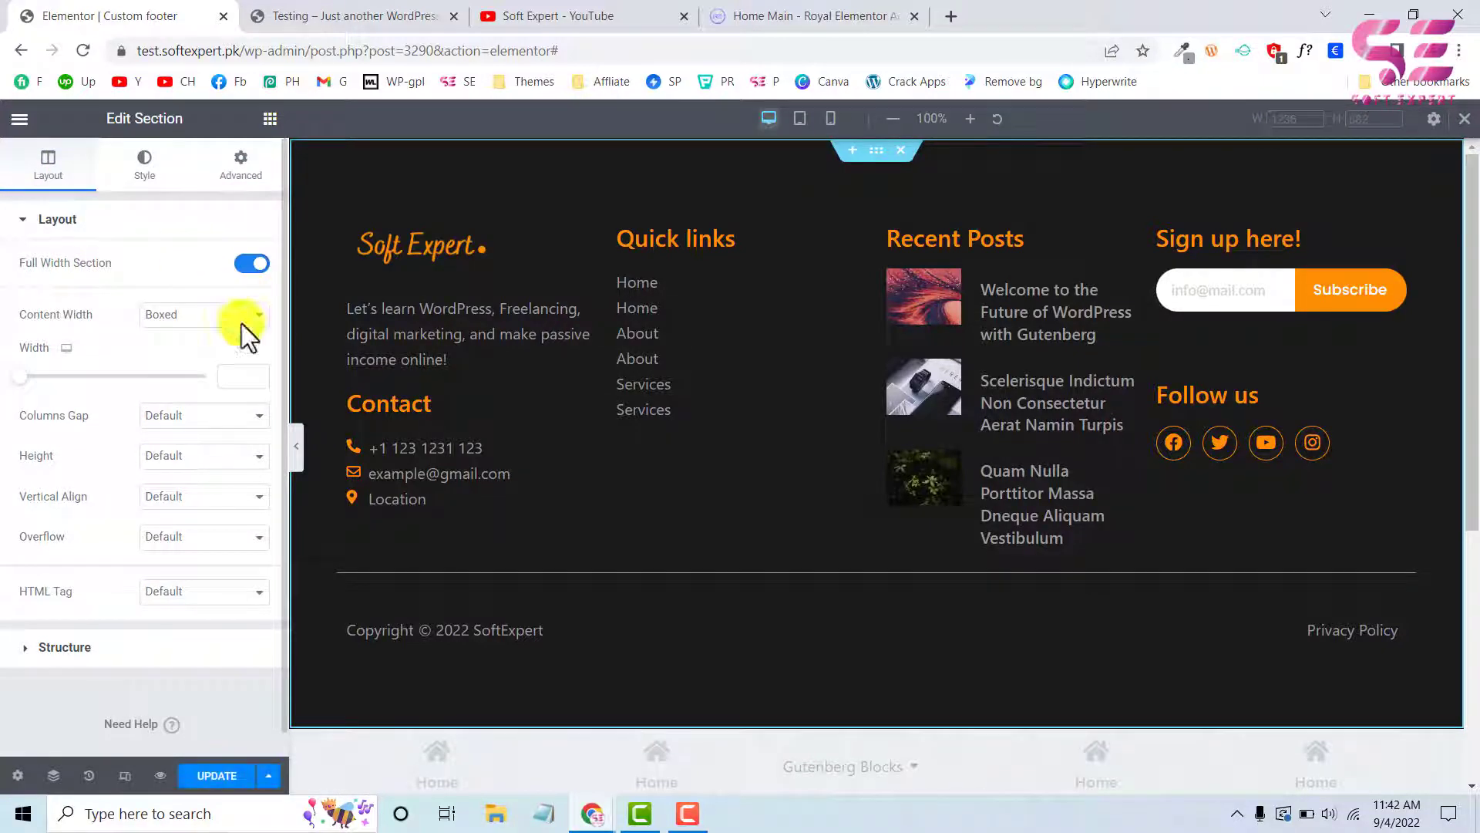
{"action": "left_click", "coordinate": [208, 775]}
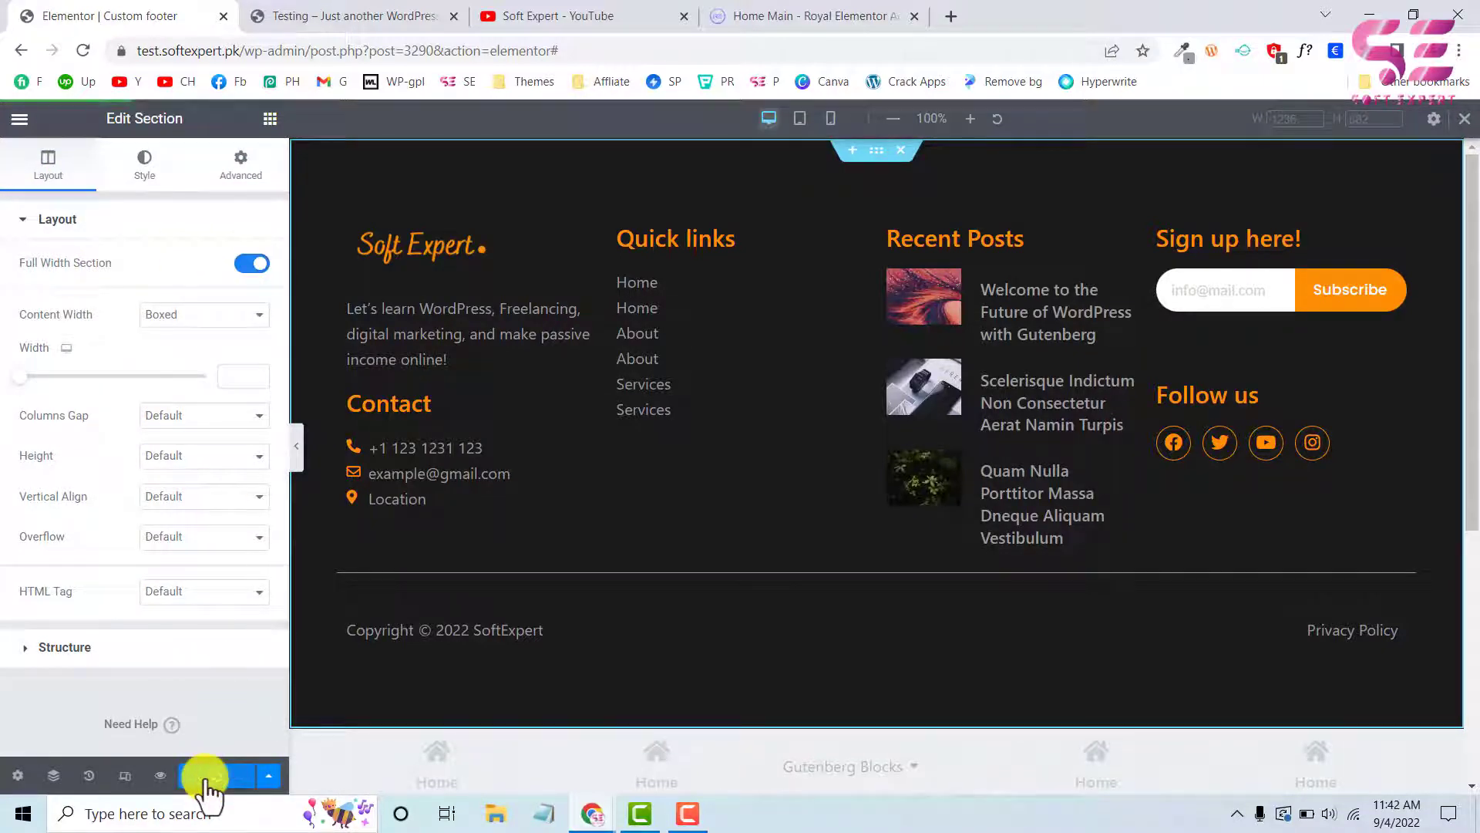
Reload the live Testing page and inspect its footer at desktop width and in the browser's 425 px responsive view
{"action": "left_click", "coordinate": [317, 14]}
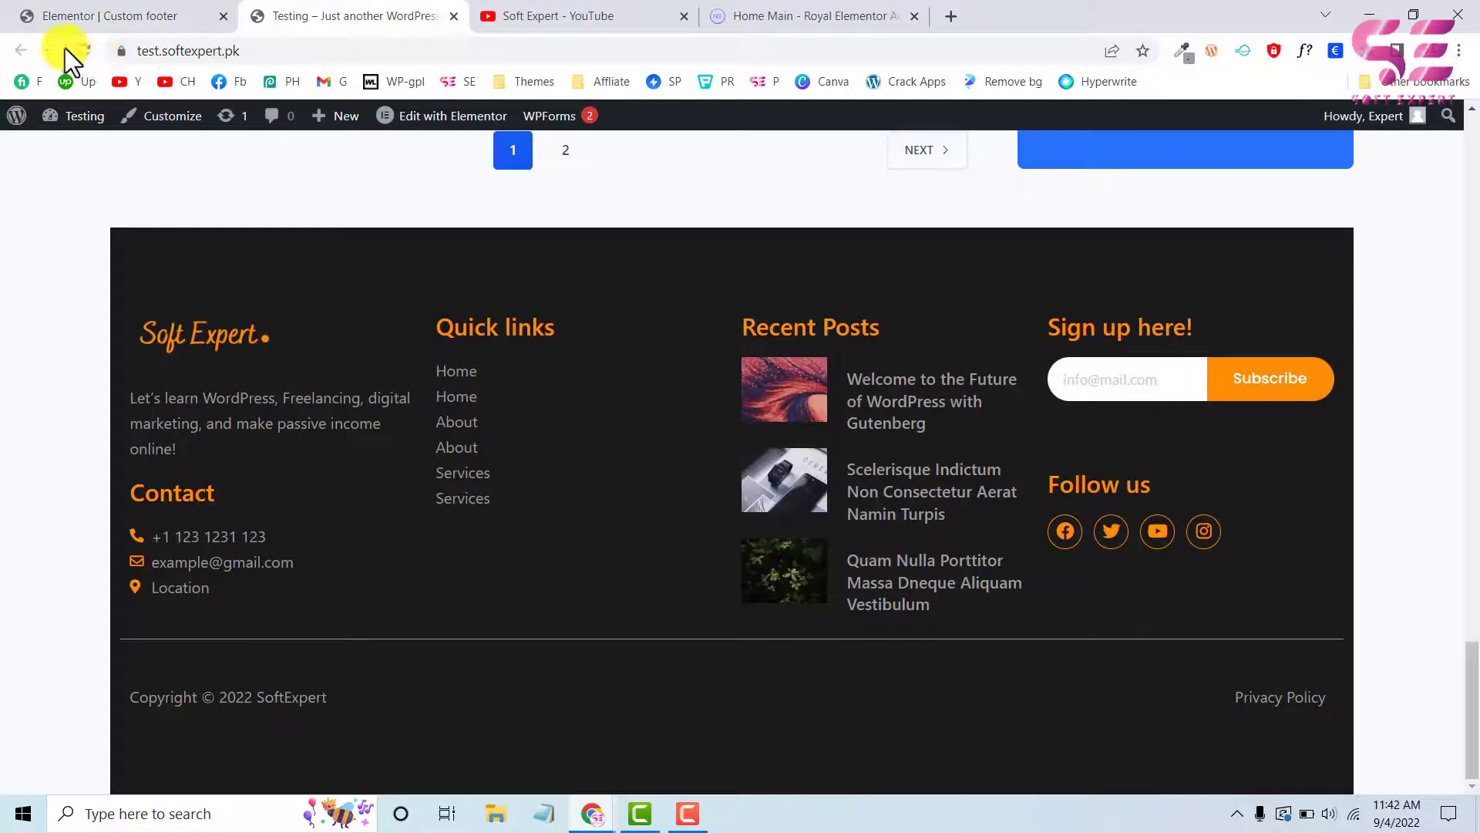
{"action": "left_click", "coordinate": [84, 50]}
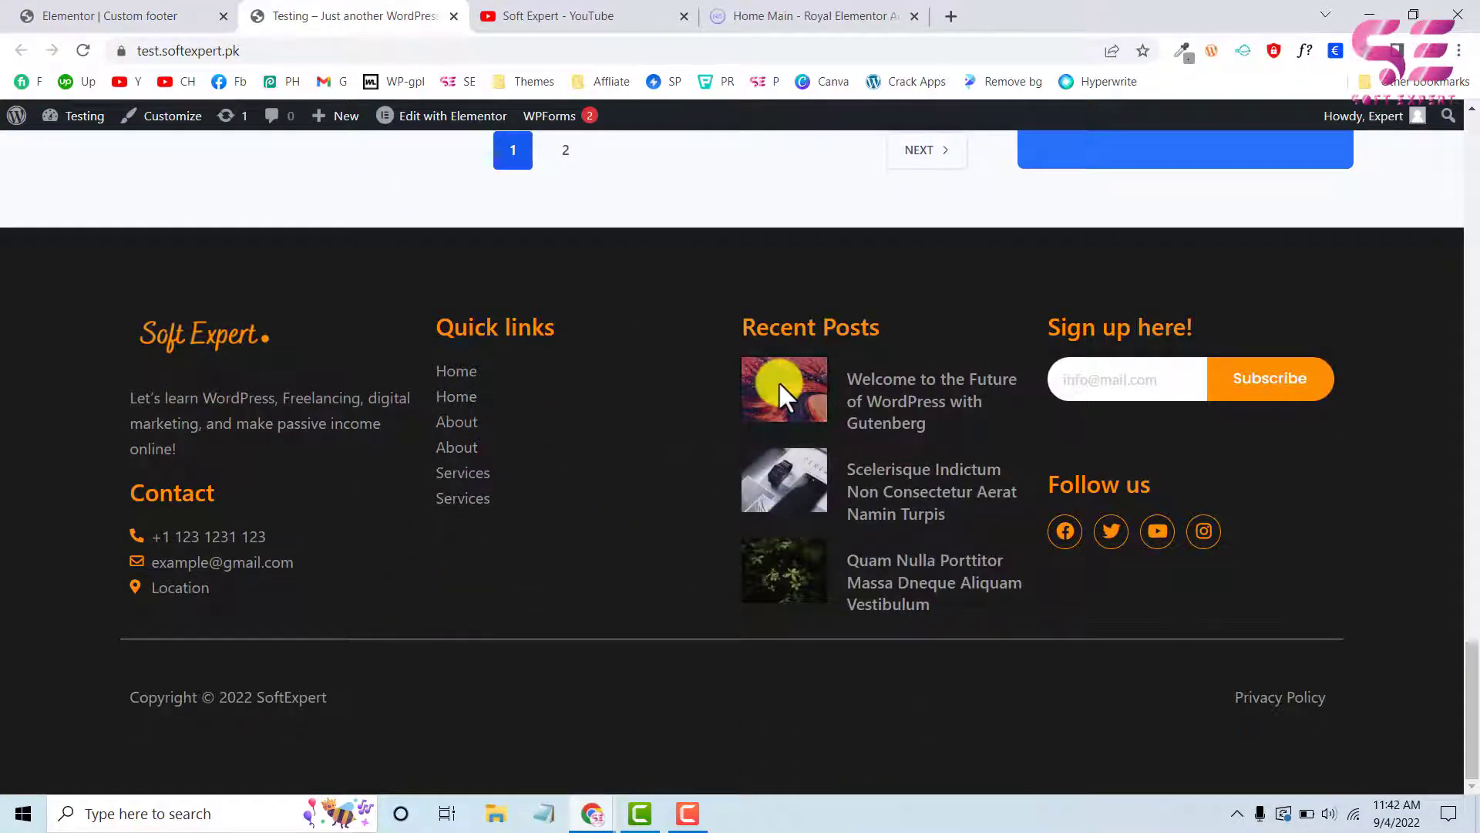
{"action": "right_click", "coordinate": [5, 730]}
{"action": "left_click", "coordinate": [48, 698]}
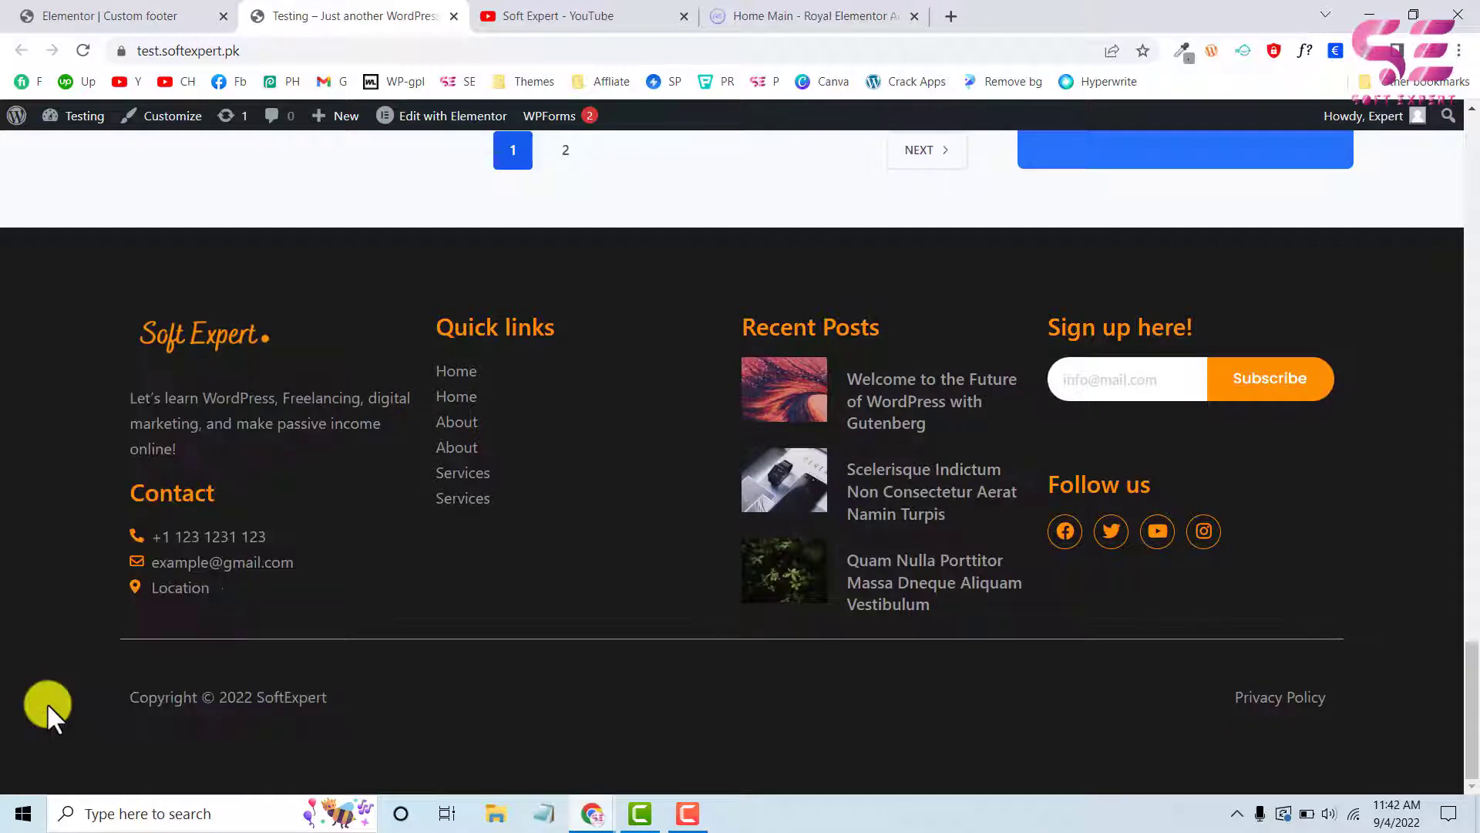
{"action": "scroll", "coordinate": [720, 473], "scroll_direction": "down", "scroll_amount": 15}
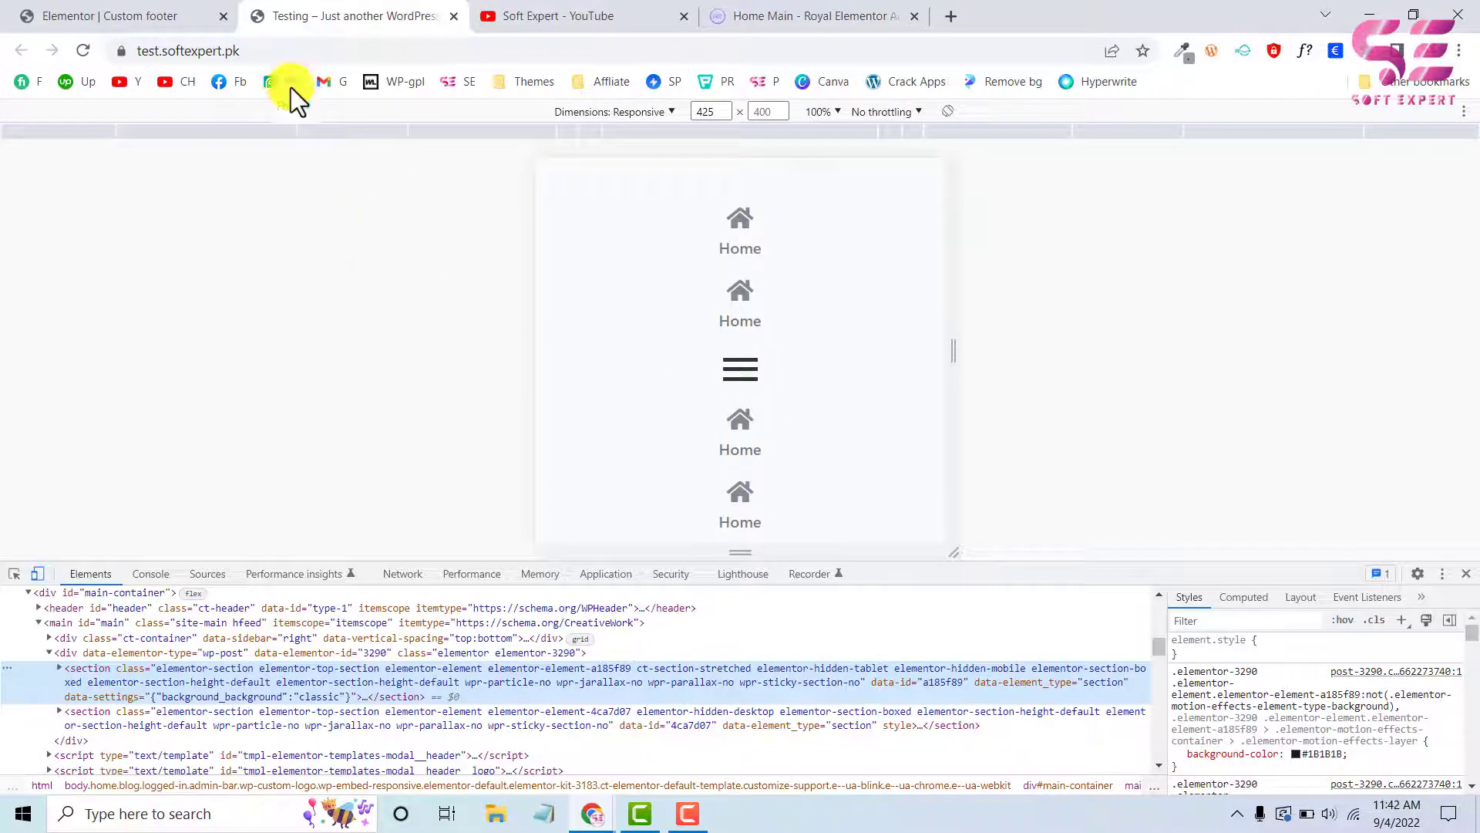
Return to the Elementor editor and set the icon bar's first column width to 20% in the mobile preview
{"action": "left_click", "coordinate": [182, 17]}
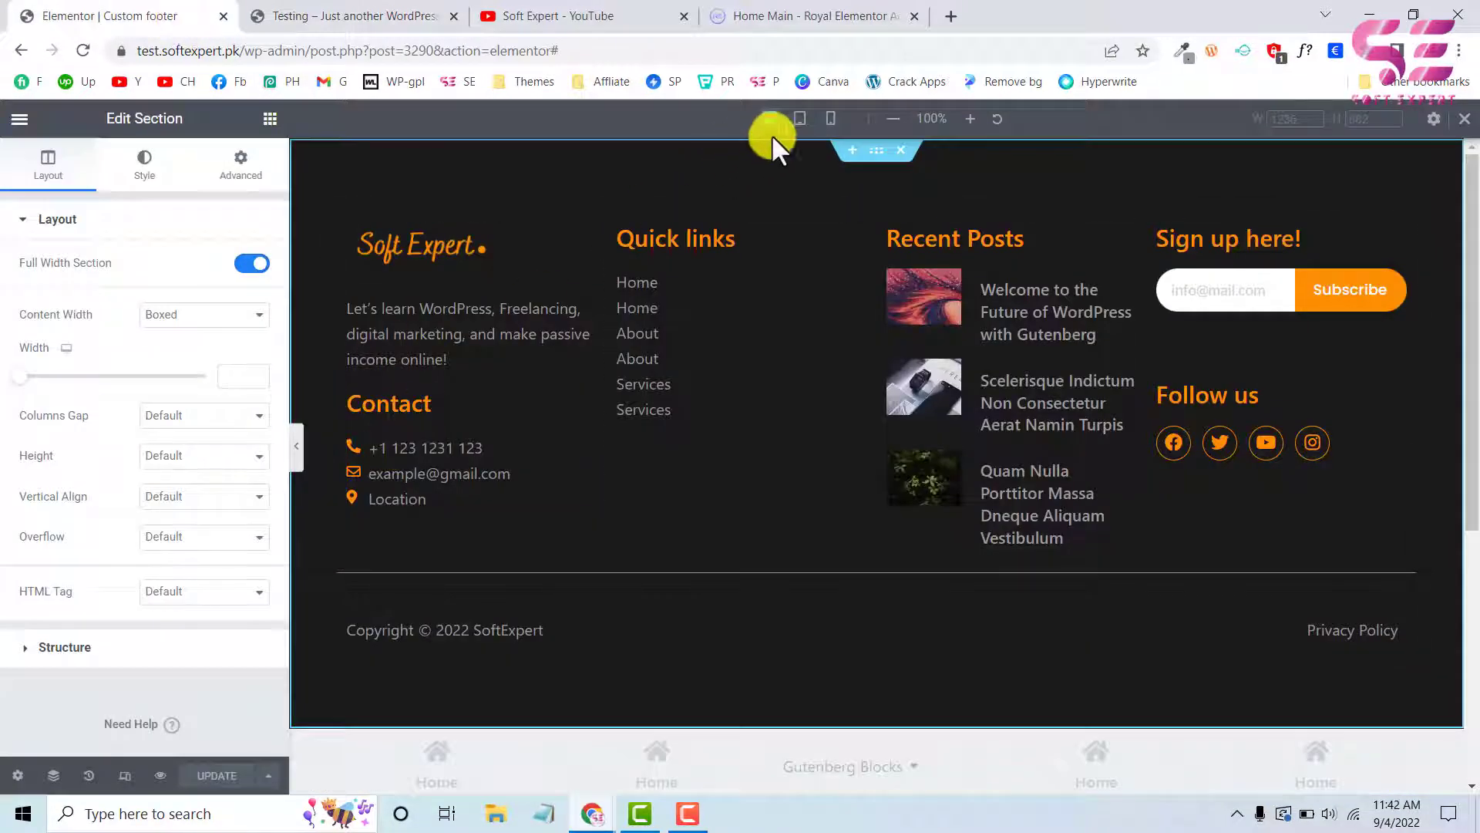
{"action": "left_click", "coordinate": [832, 122]}
{"action": "scroll", "coordinate": [830, 503], "scroll_direction": "down", "scroll_amount": 10}
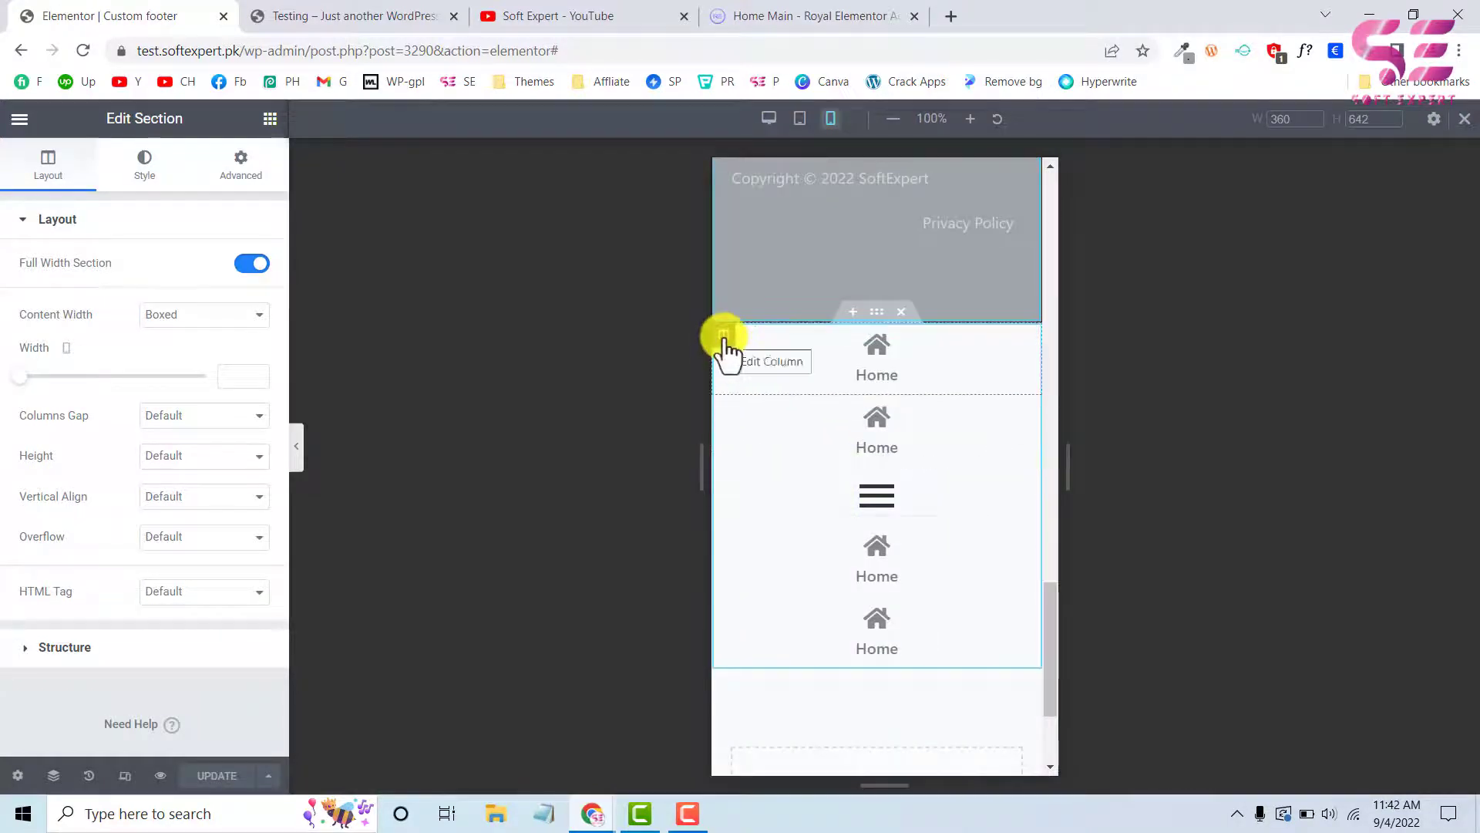
{"action": "left_click", "coordinate": [724, 336]}
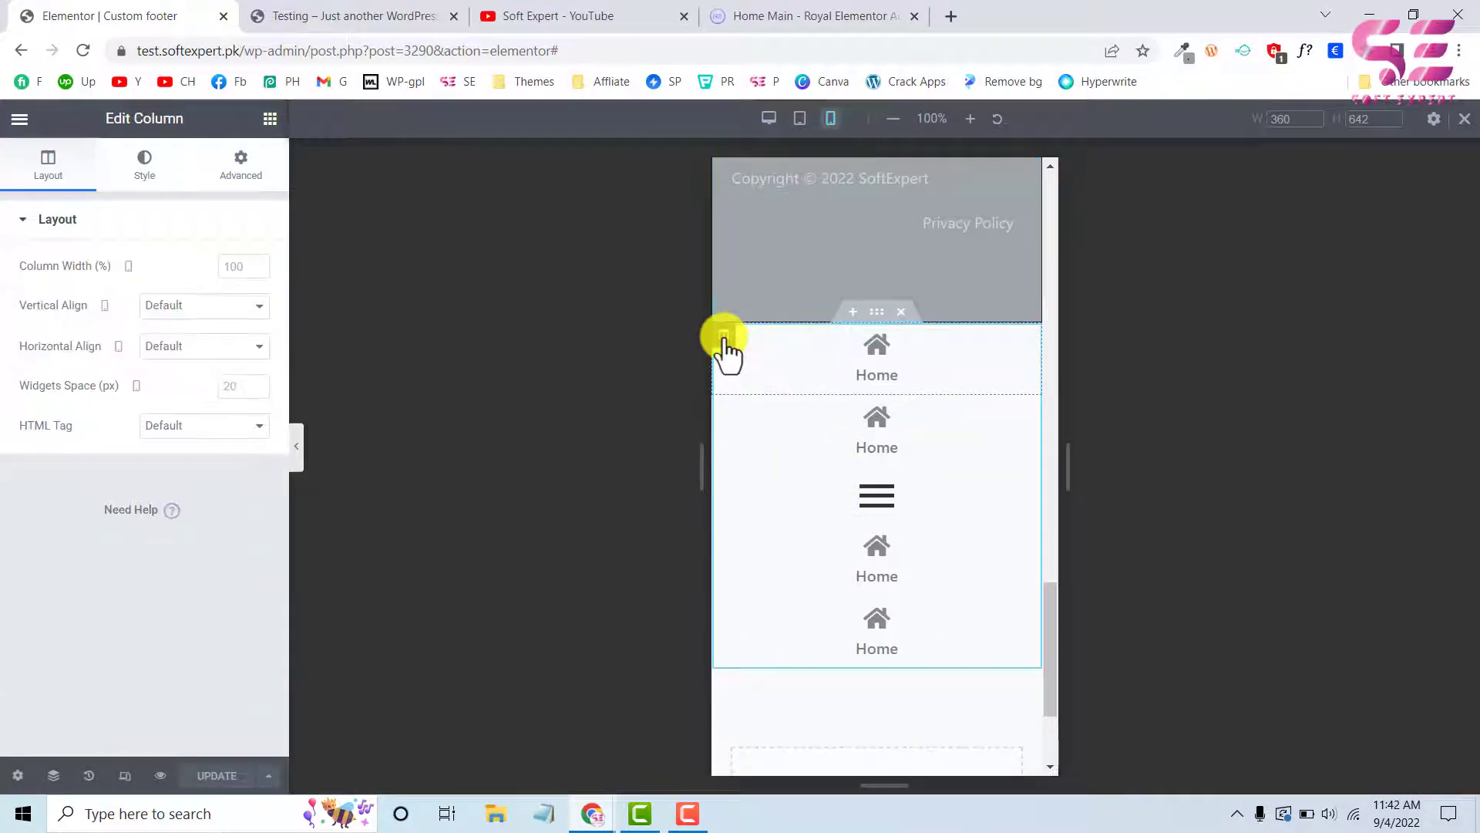
{"action": "left_click", "coordinate": [241, 265]}
{"action": "type", "text": "20"}
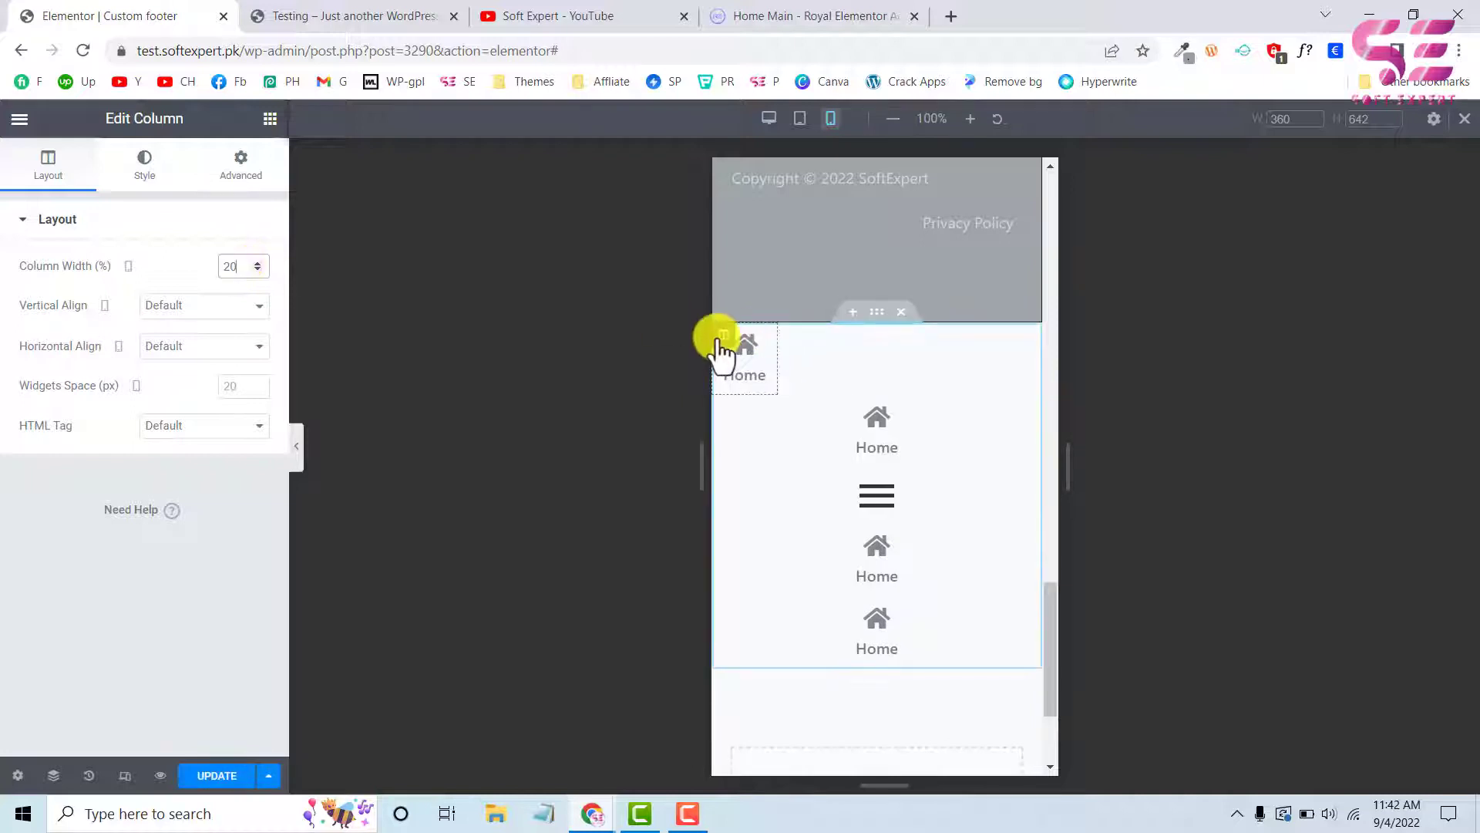
Copy the first icon bar column and paste its style onto the other four columns
{"action": "right_click", "coordinate": [724, 337]}
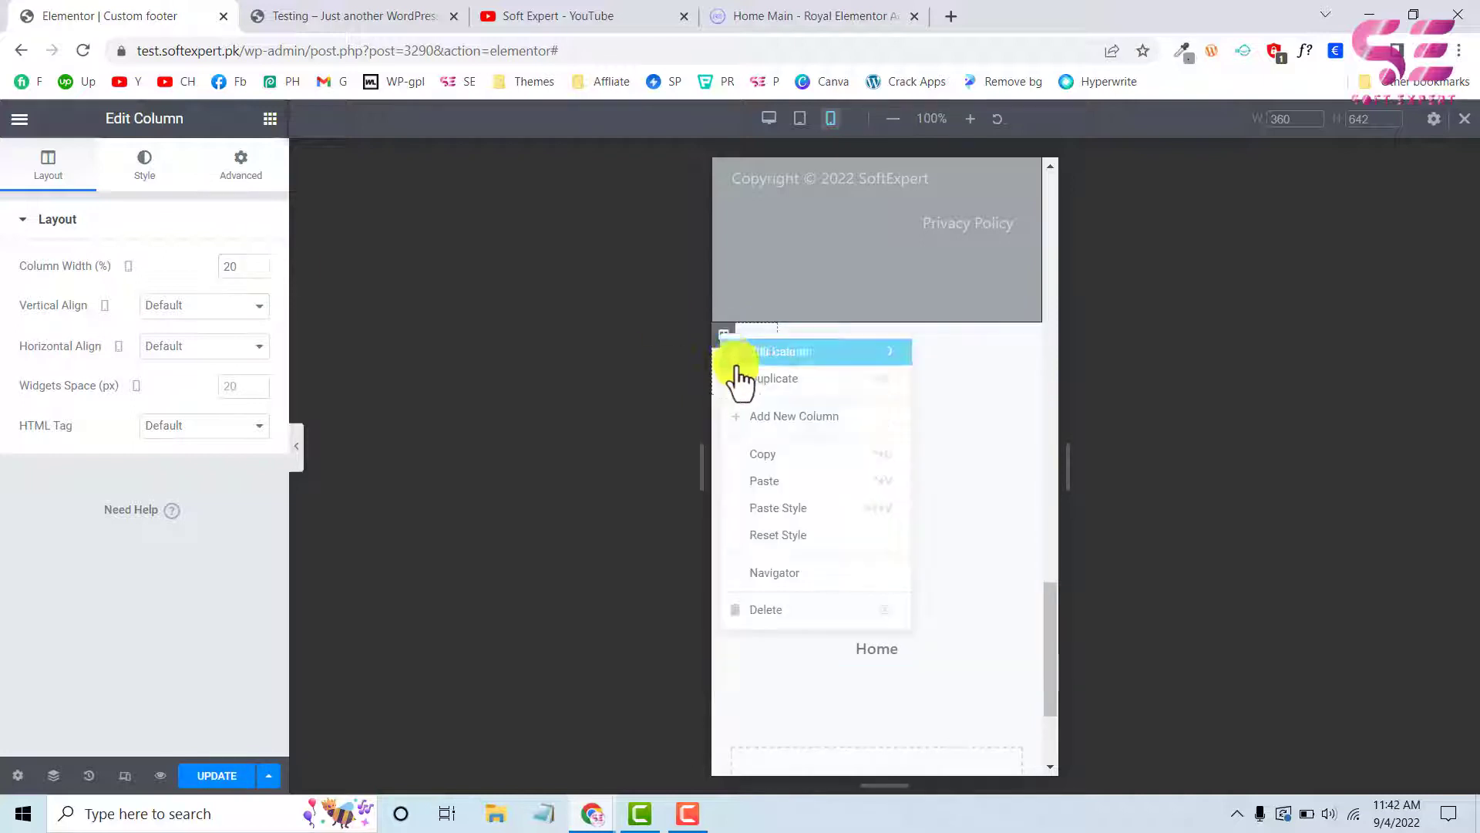
{"action": "left_click", "coordinate": [745, 461]}
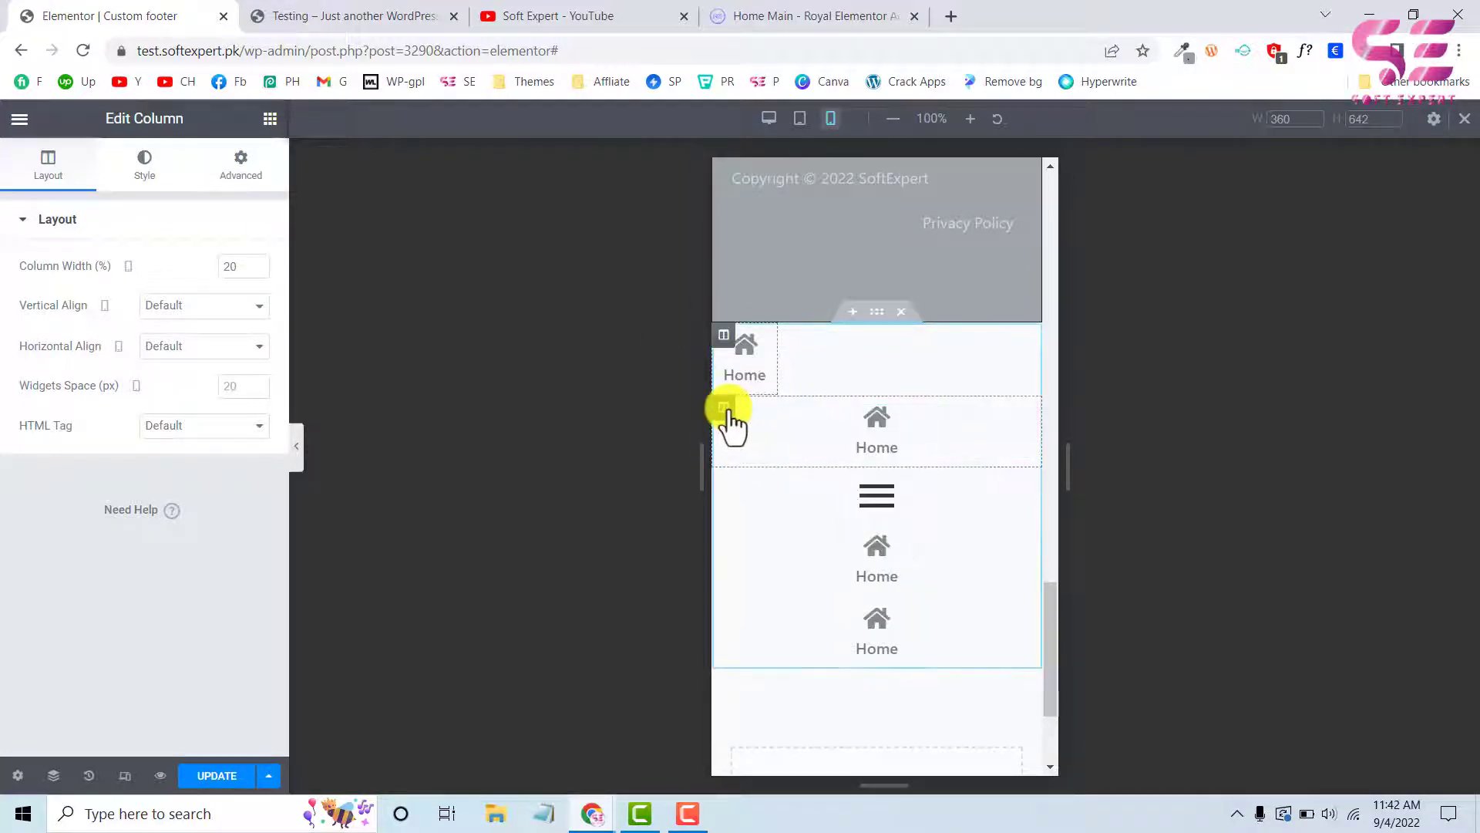
{"action": "right_click", "coordinate": [733, 423]}
{"action": "left_click", "coordinate": [767, 559]}
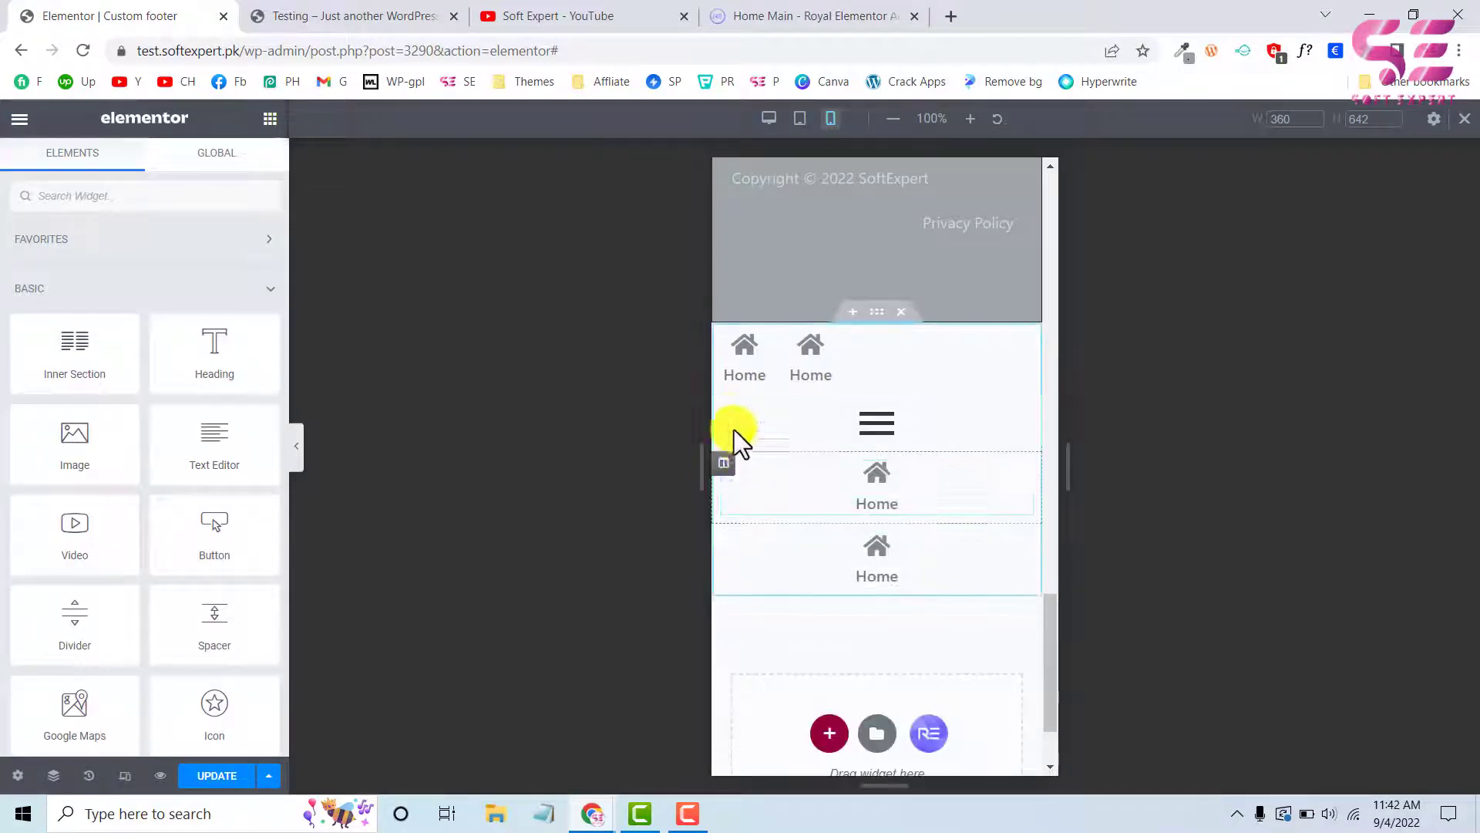
{"action": "right_click", "coordinate": [726, 423]}
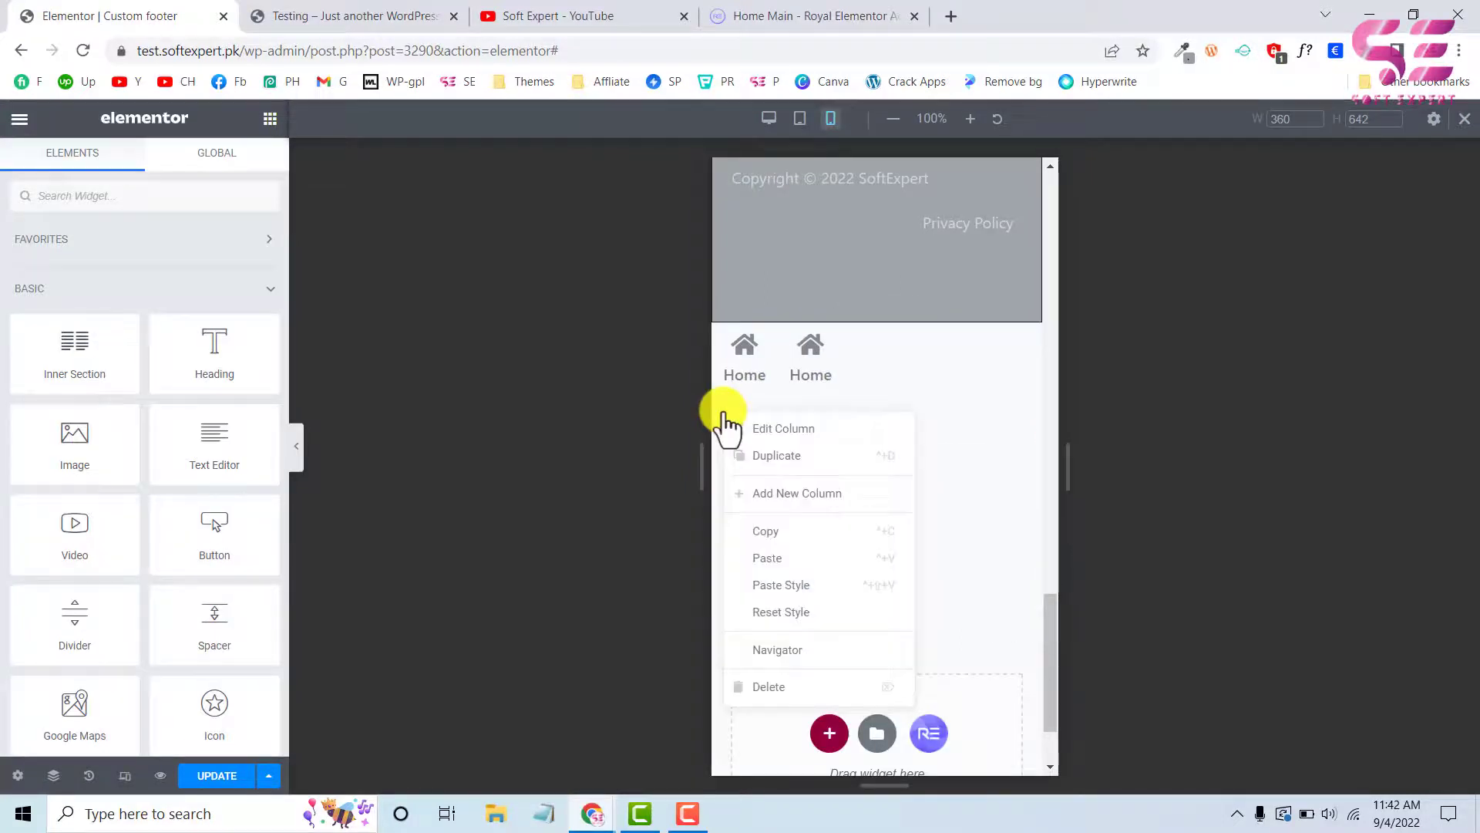
{"action": "left_click", "coordinate": [772, 585]}
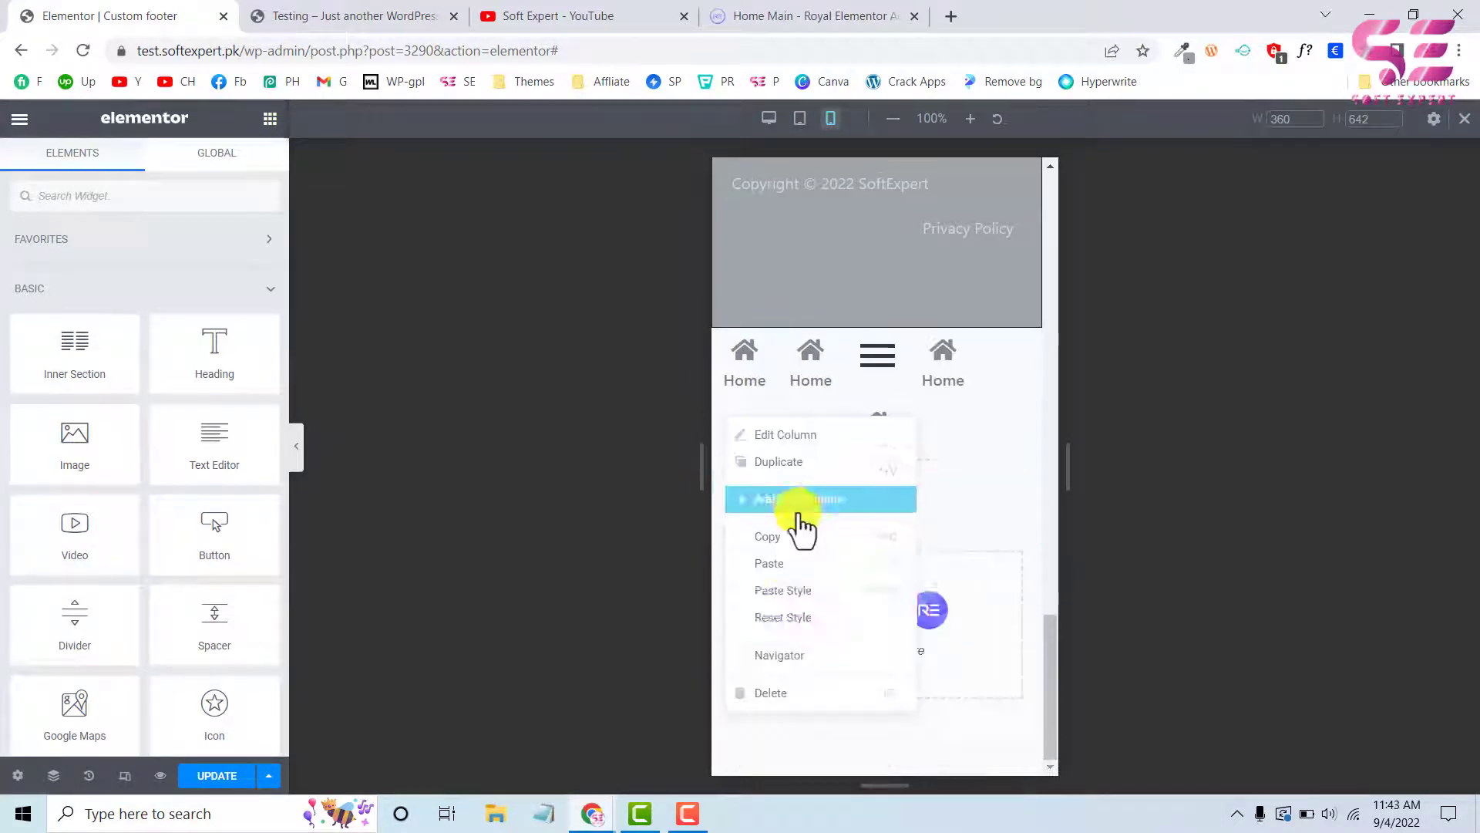
{"action": "left_click", "coordinate": [790, 592]}
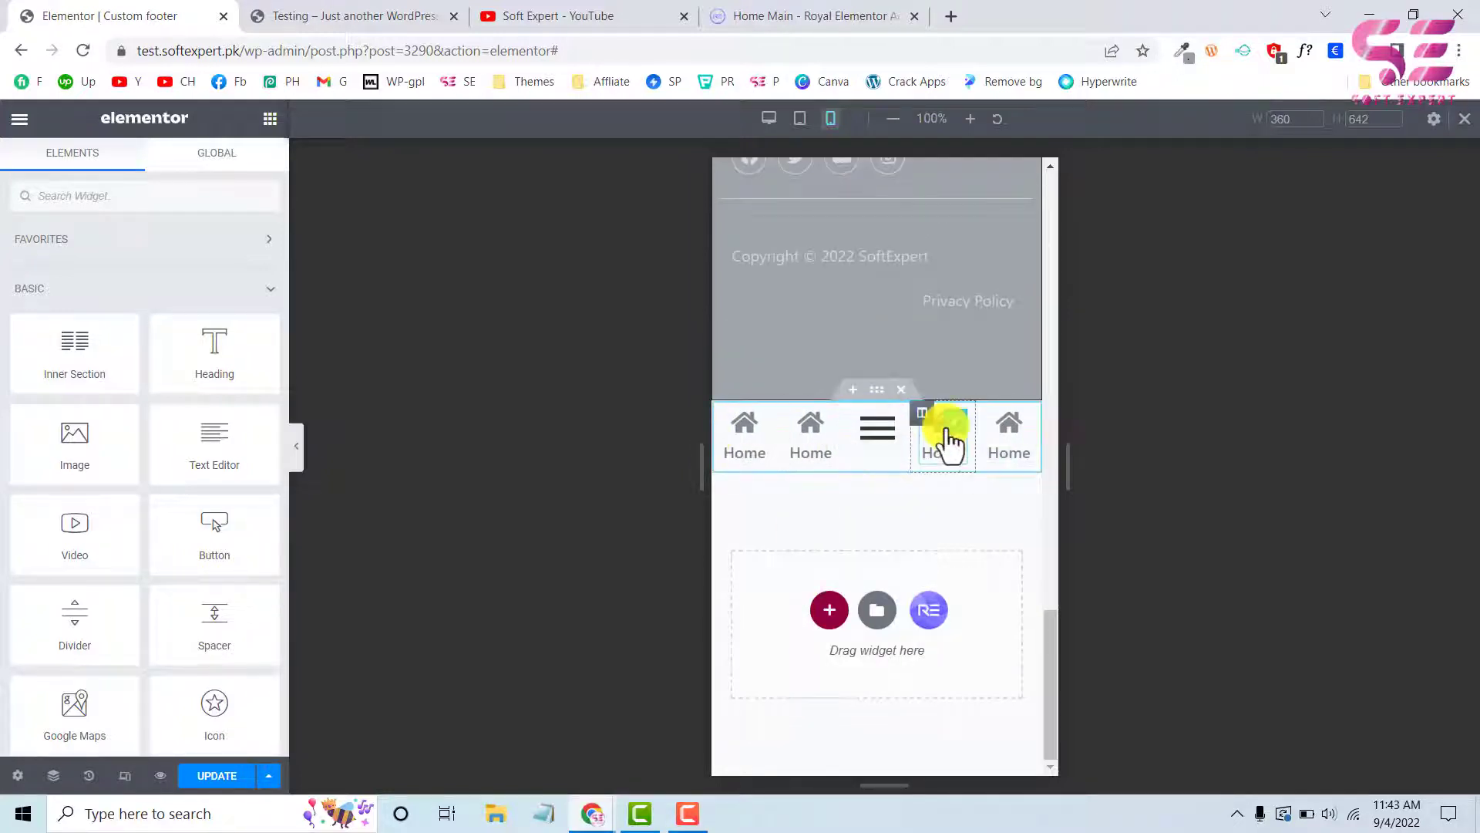
Update the template and reload the live Testing page to check the icon bar's row layout in mobile view
{"action": "left_click", "coordinate": [213, 773]}
{"action": "left_click", "coordinate": [357, 14]}
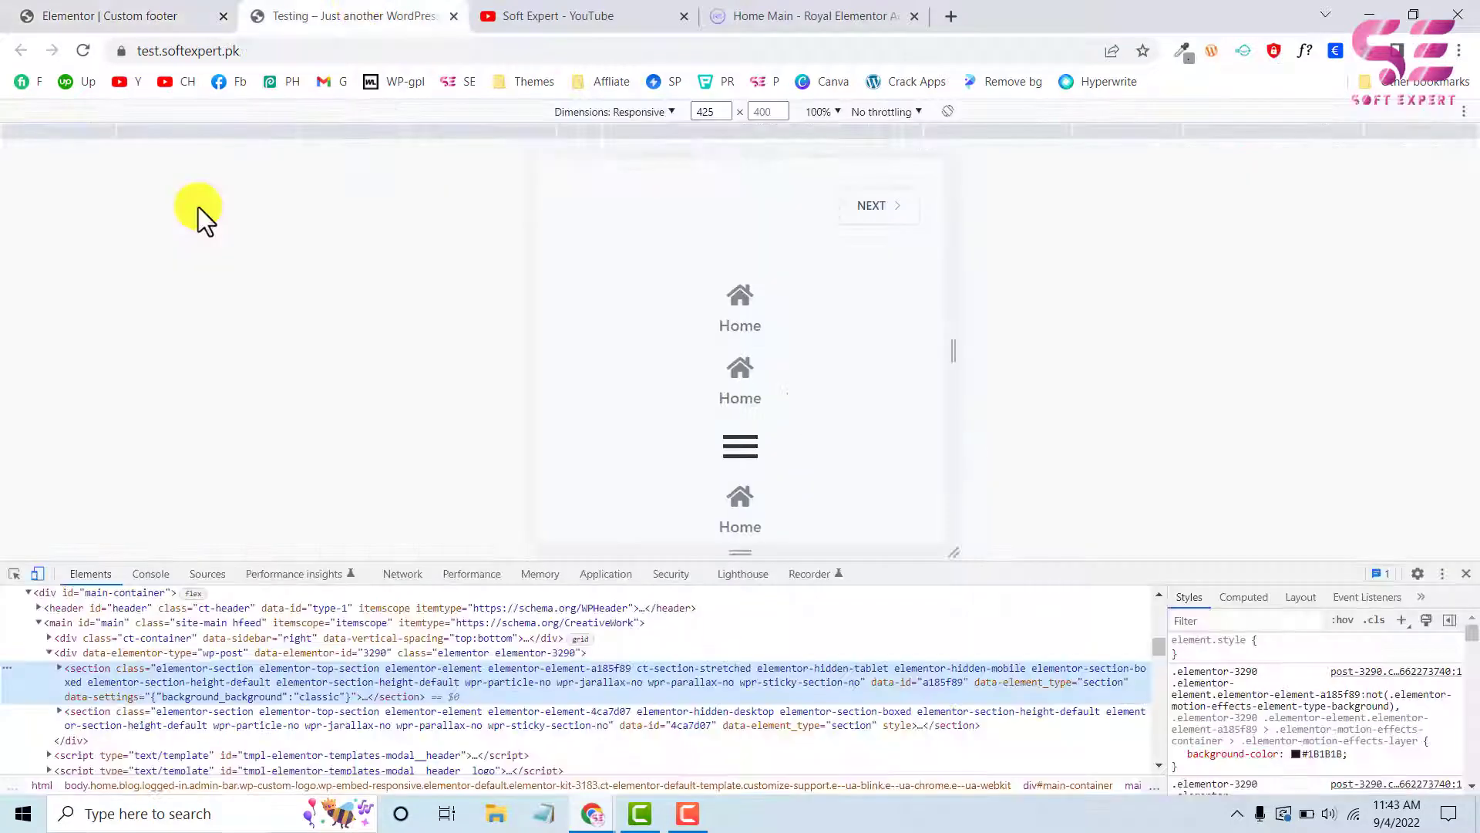
{"action": "left_click", "coordinate": [77, 60]}
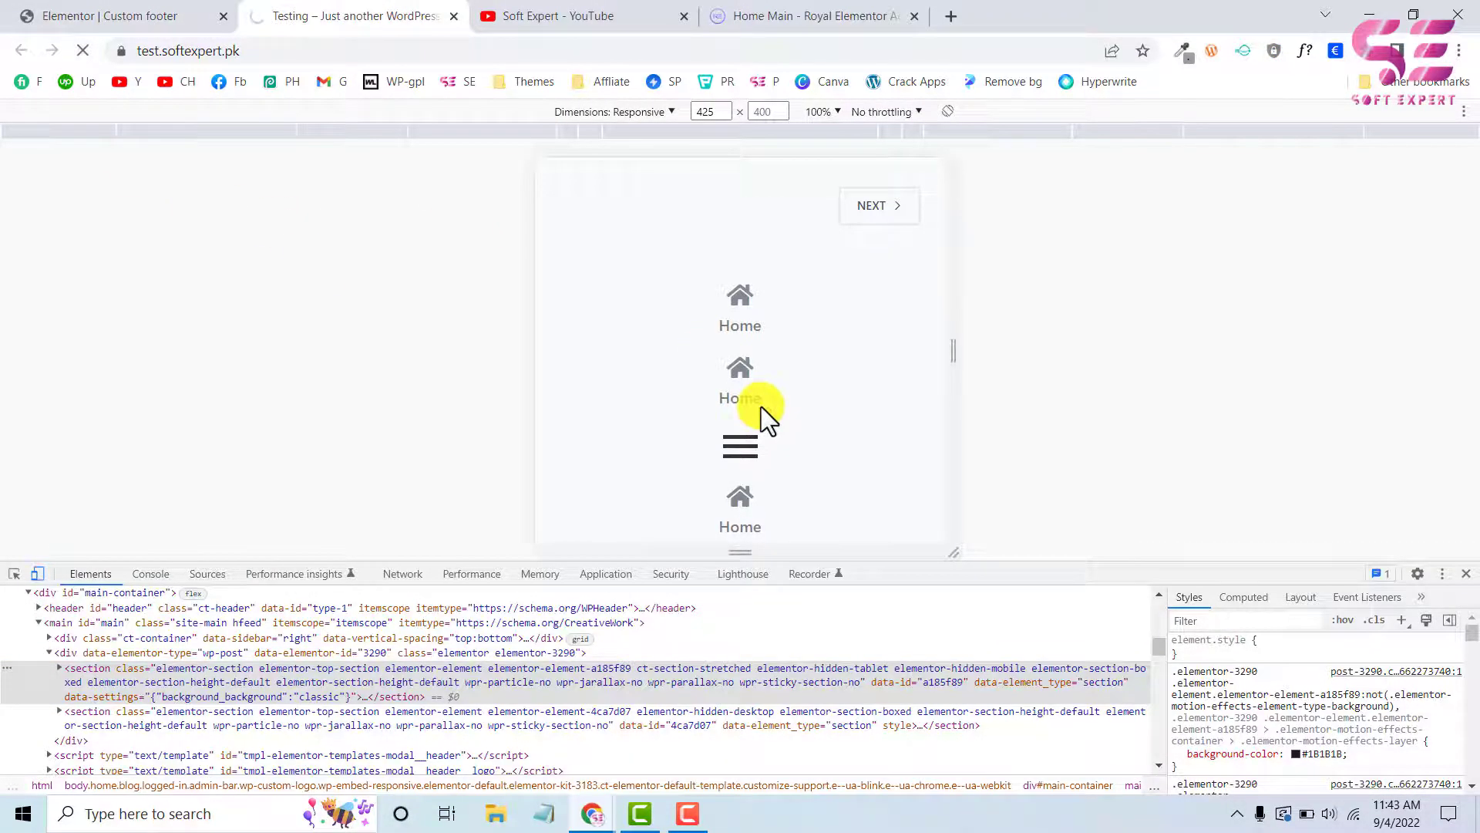
{"action": "scroll", "coordinate": [761, 406], "scroll_direction": "down", "scroll_amount": 15}
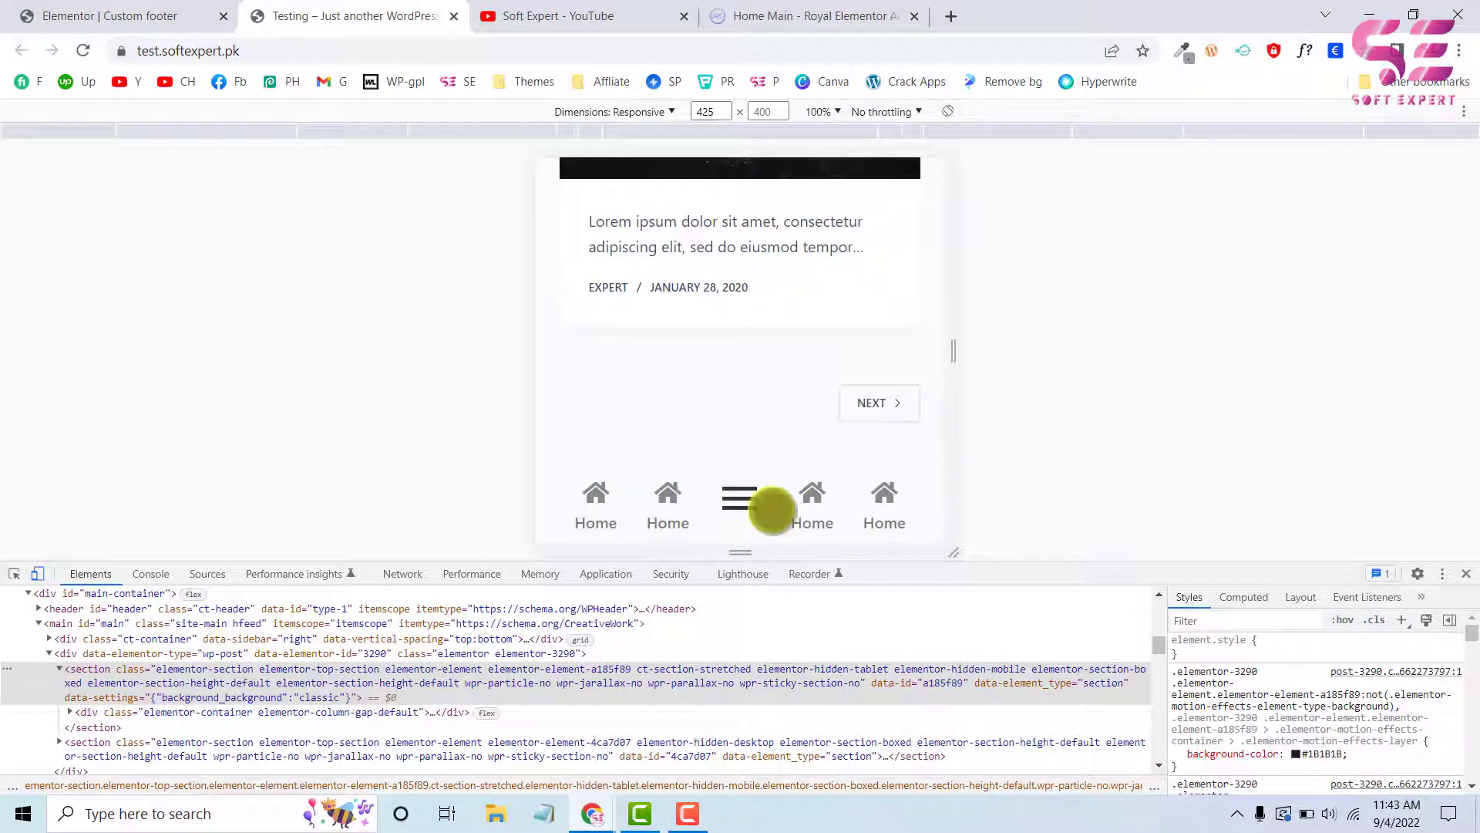
Examine how the icon bar behaves at the end of the live Testing page in the 425 px mobile view
{"action": "scroll", "coordinate": [772, 510], "scroll_direction": "up", "scroll_amount": 3}
{"action": "scroll", "coordinate": [772, 511], "scroll_direction": "down", "scroll_amount": 3}
{"action": "scroll", "coordinate": [772, 510], "scroll_direction": "up", "scroll_amount": 2}
{"action": "scroll", "coordinate": [773, 510], "scroll_direction": "down", "scroll_amount": 3}
{"action": "scroll", "coordinate": [773, 510], "scroll_direction": "up", "scroll_amount": 3}
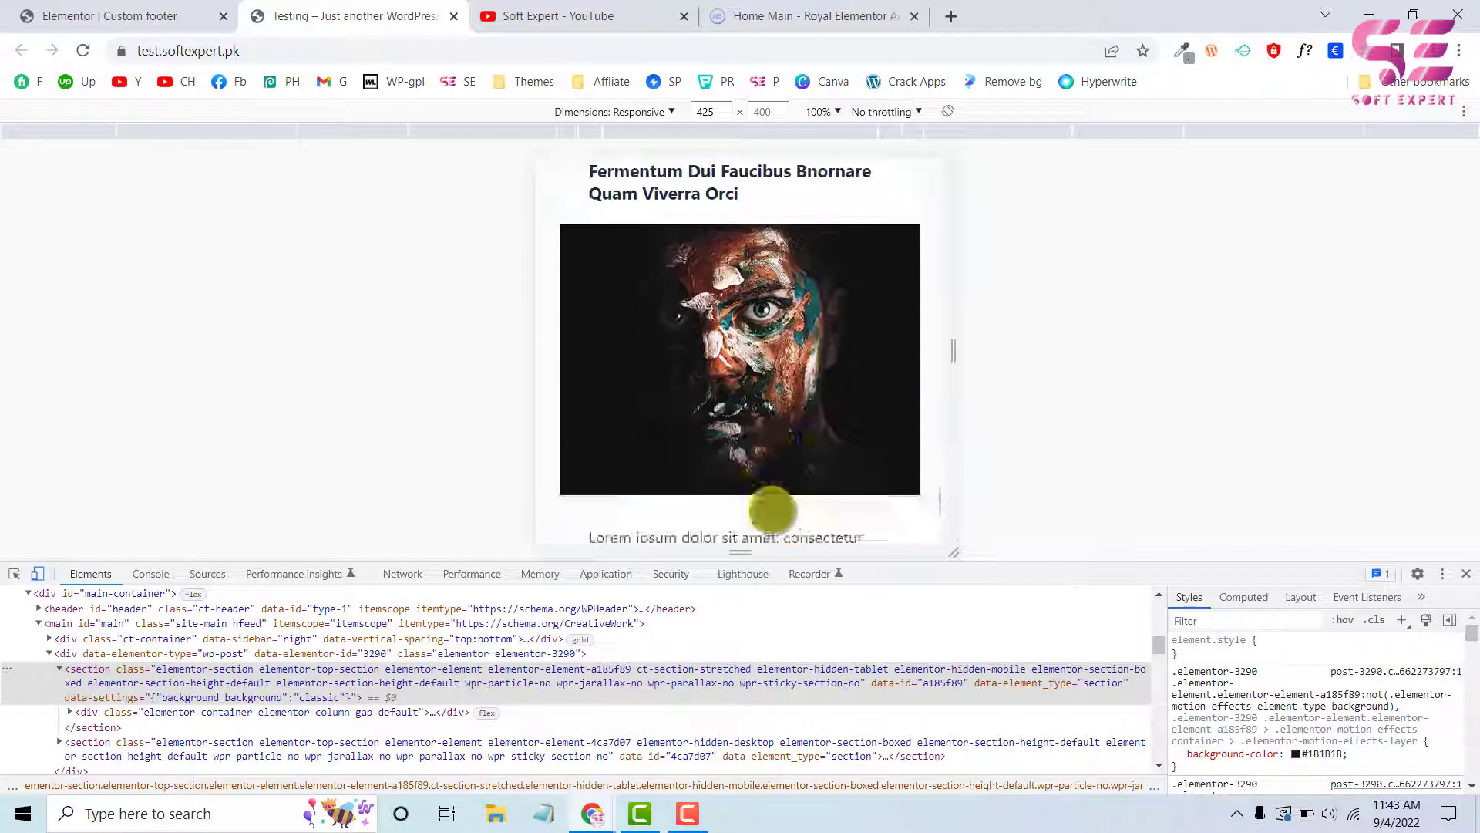
{"action": "scroll", "coordinate": [773, 510], "scroll_direction": "down", "scroll_amount": 4}
Return to the Elementor editor and make the icon bar section sticky on Mobile and Tablet instead of Desktop
{"action": "left_click", "coordinate": [68, 21]}
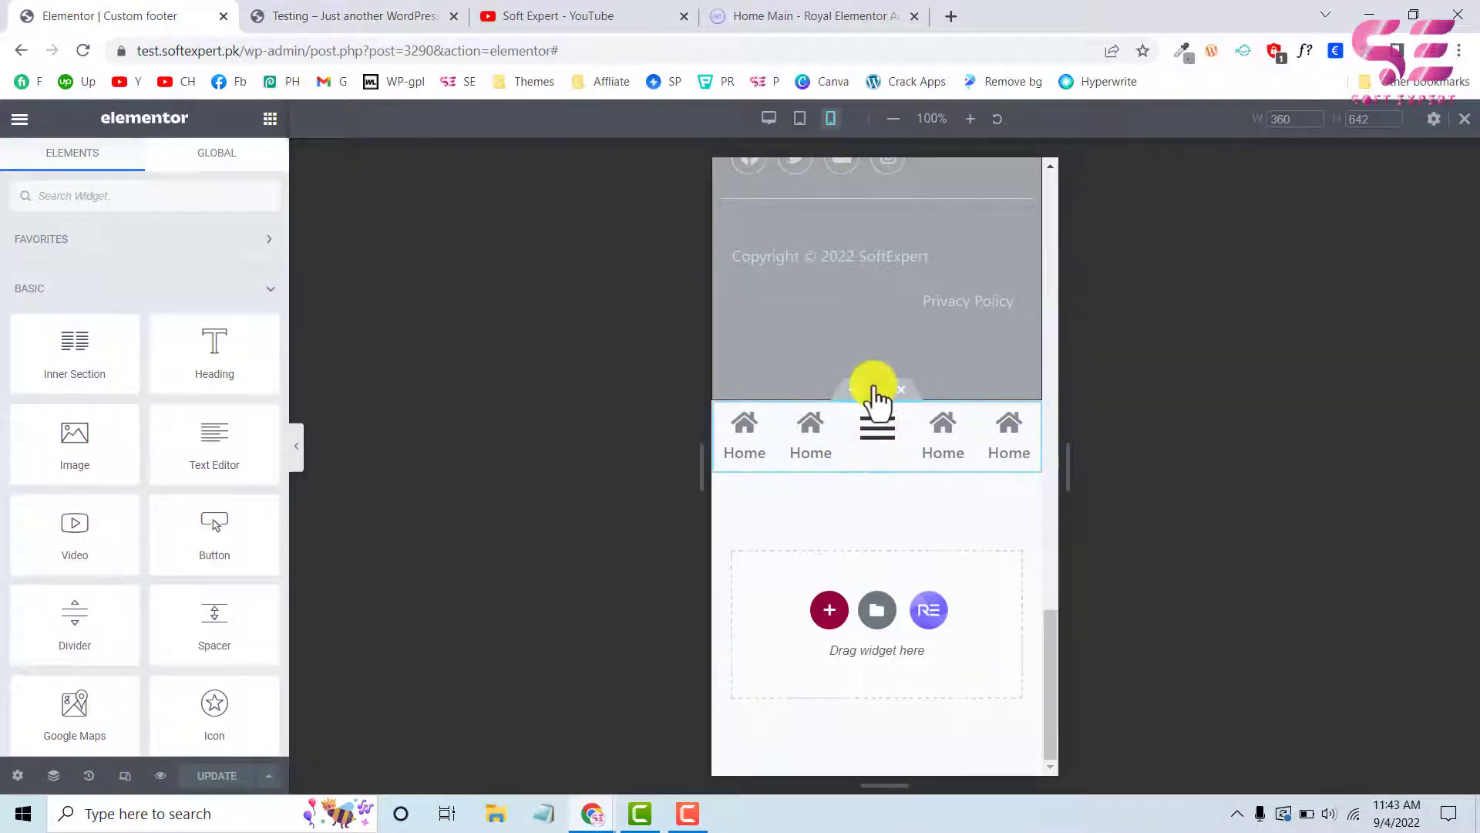
{"action": "left_click", "coordinate": [875, 389]}
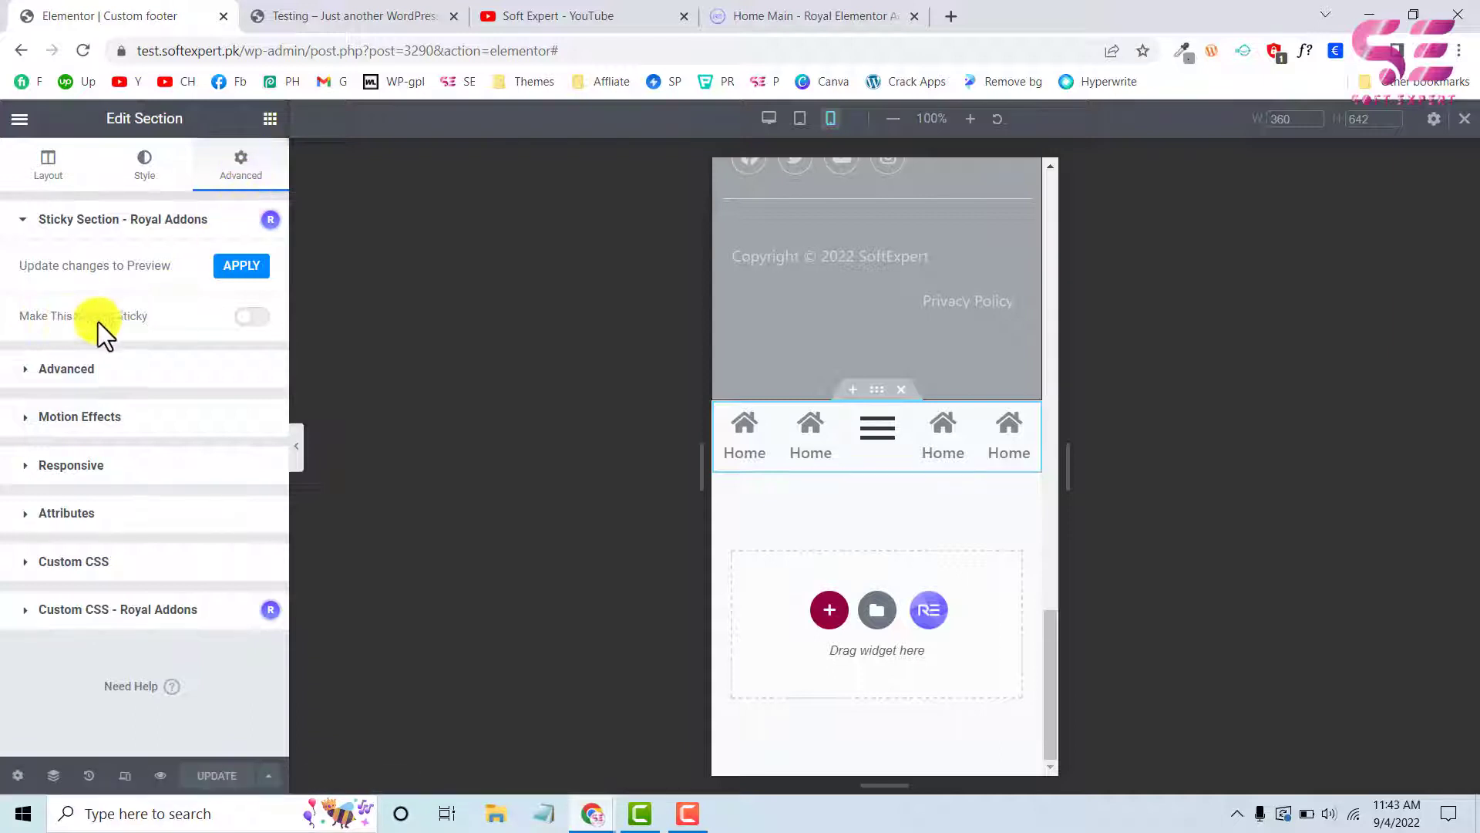
{"action": "left_click", "coordinate": [253, 321]}
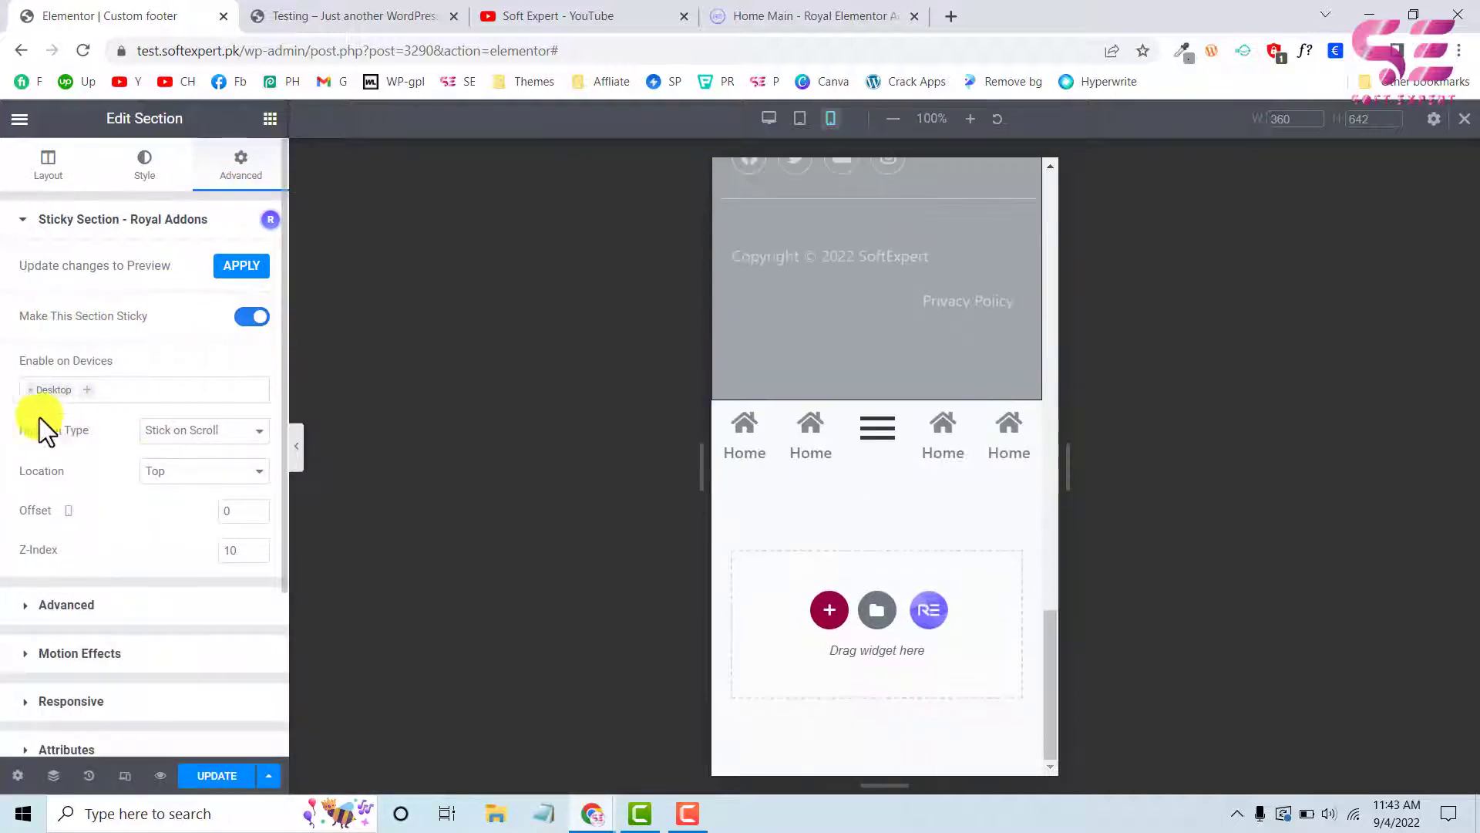
{"action": "left_click", "coordinate": [31, 390]}
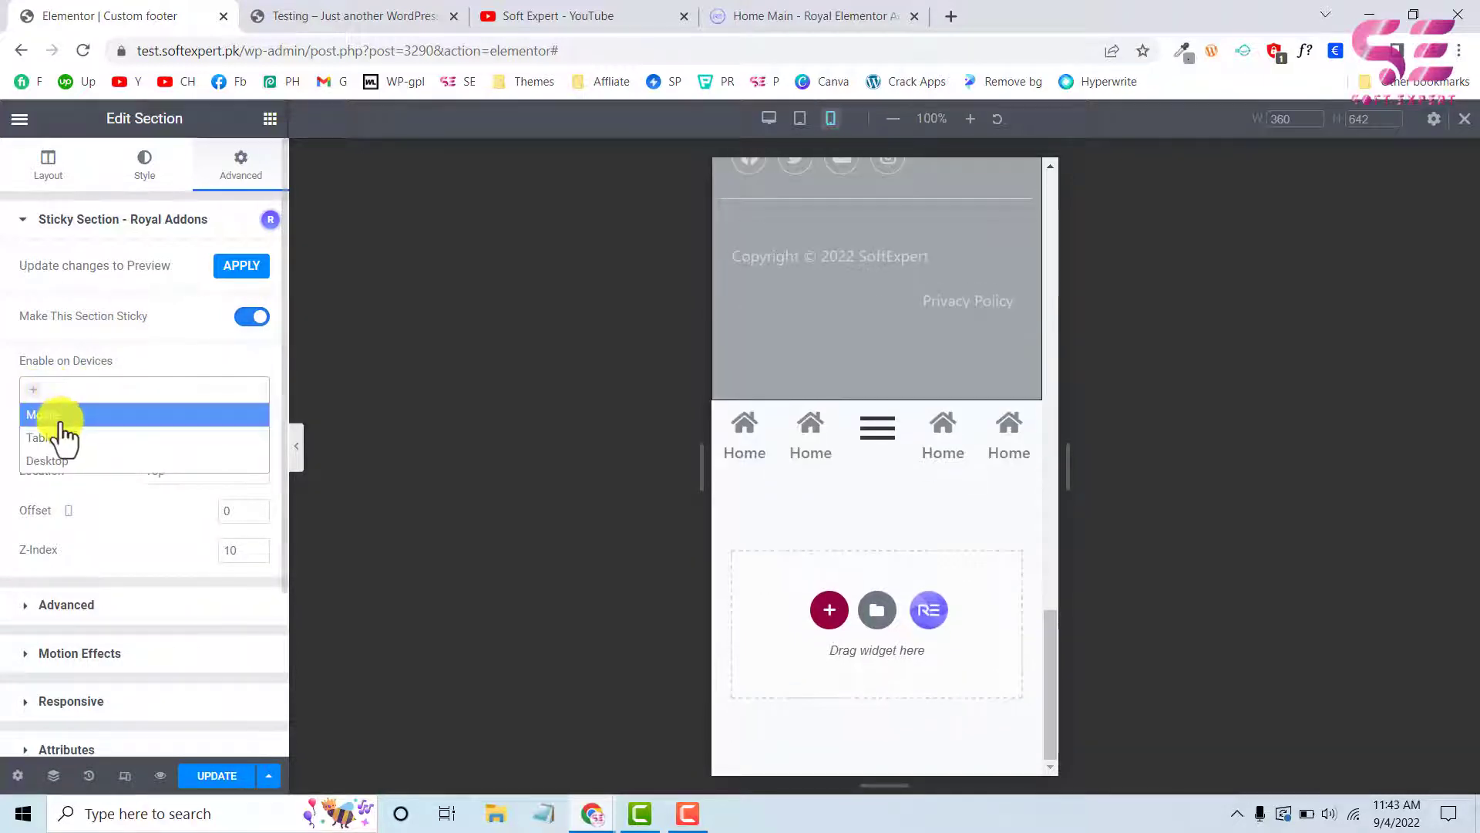
{"action": "left_click", "coordinate": [54, 413]}
{"action": "left_click", "coordinate": [93, 390]}
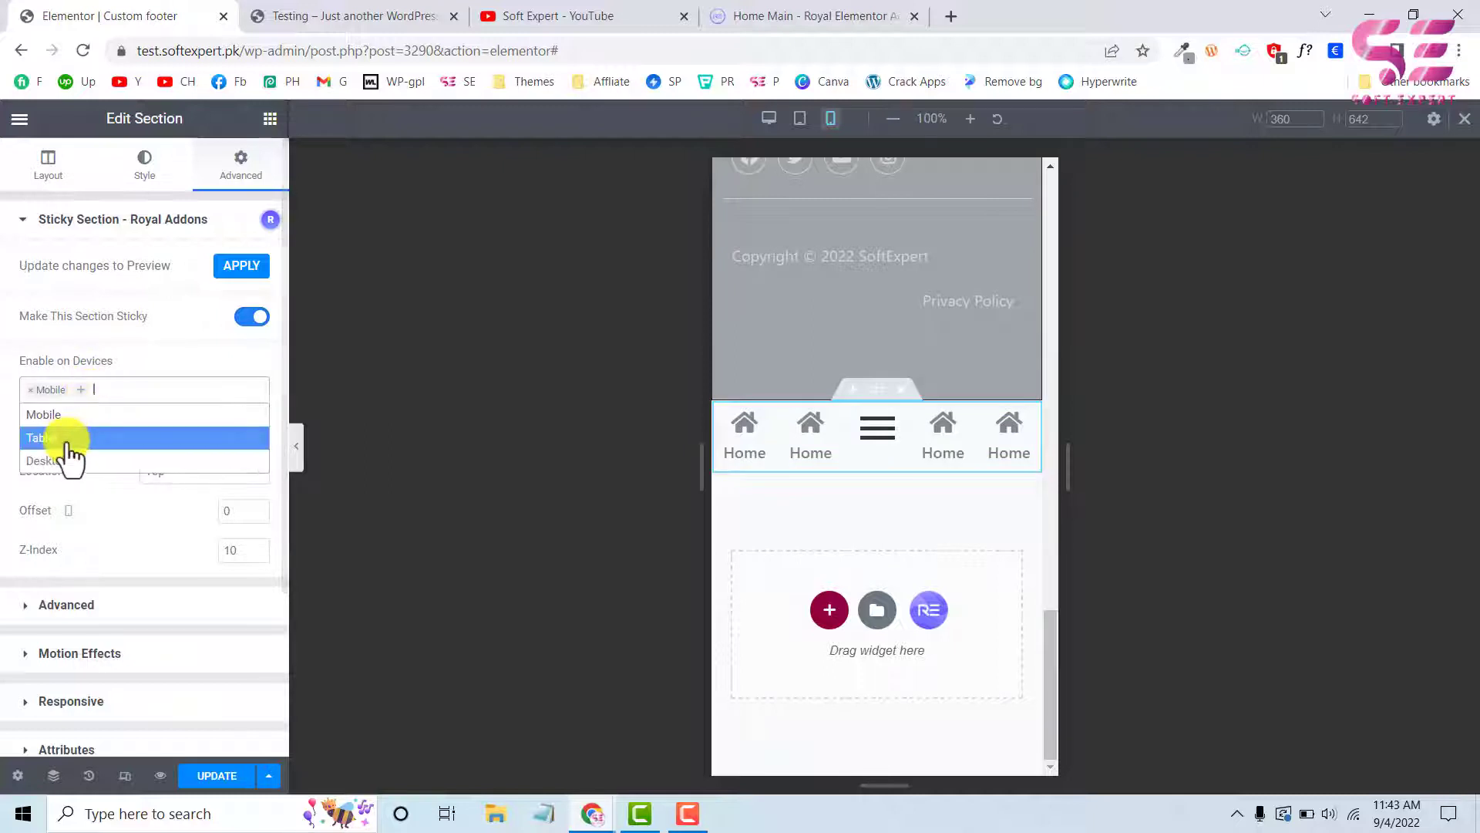
{"action": "left_click", "coordinate": [66, 440]}
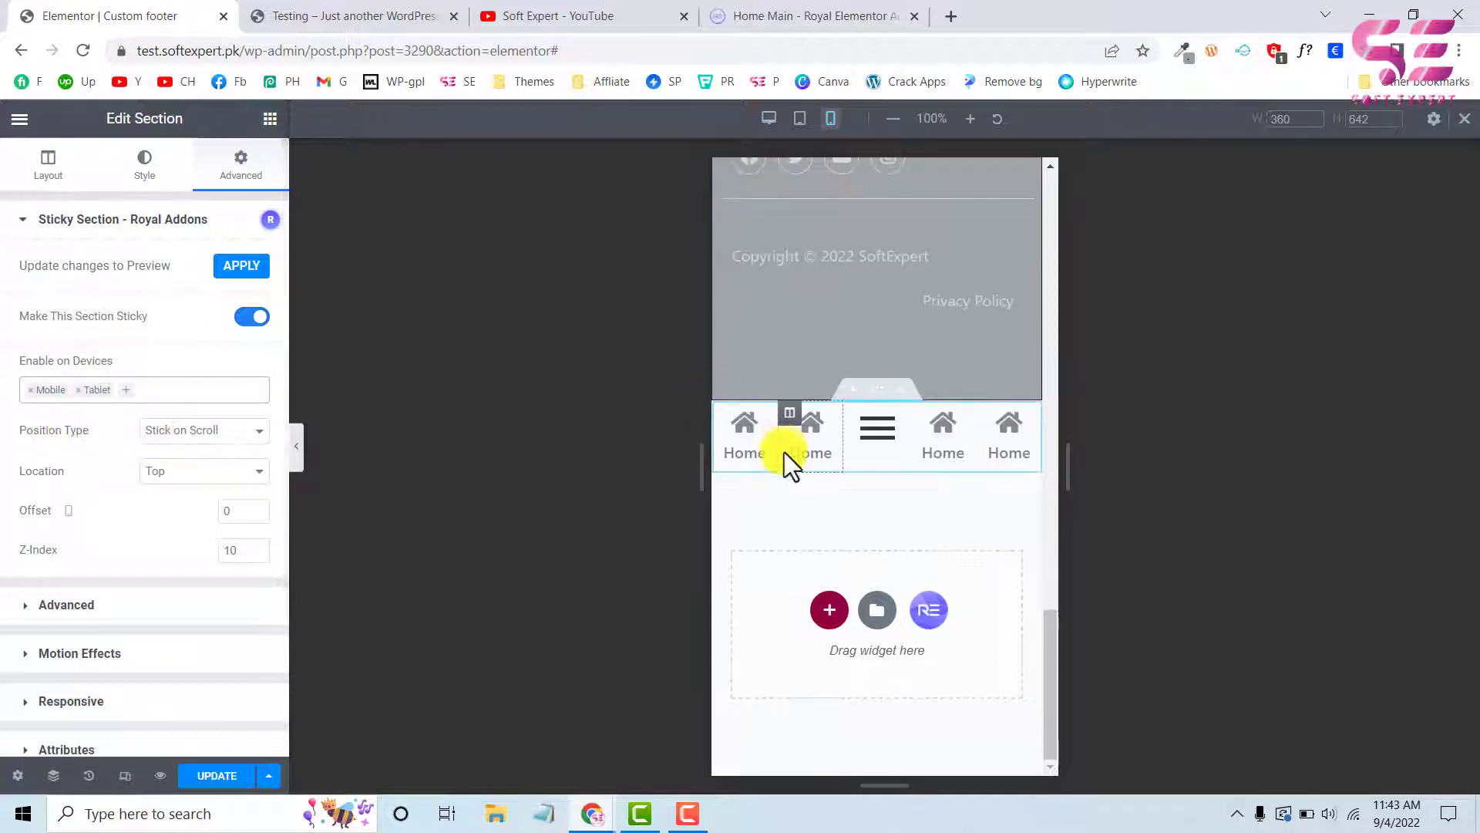
Set the sticky icon bar's location to Bottom and its position type to Fixed by Default
{"action": "left_click", "coordinate": [199, 472]}
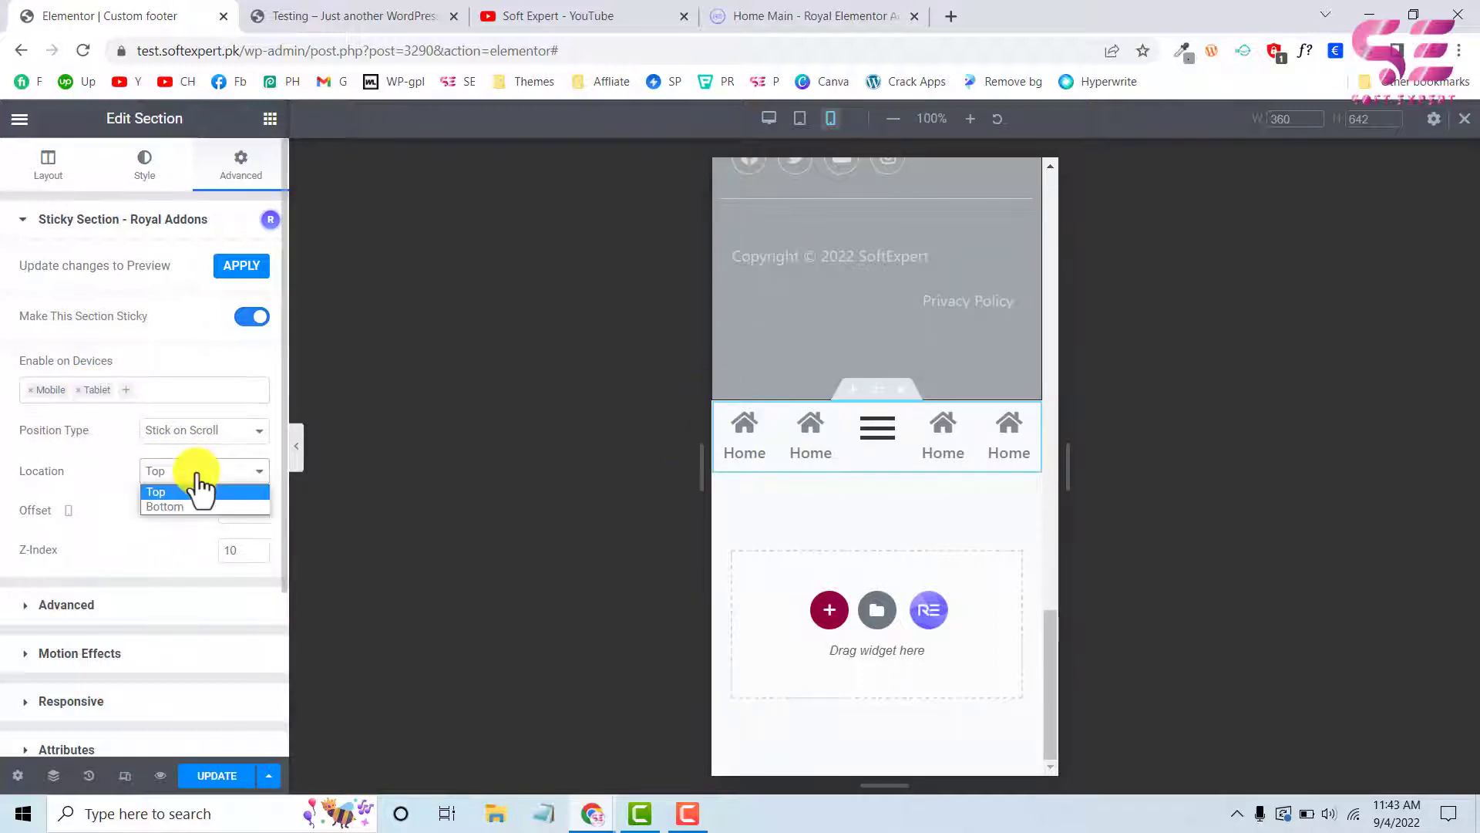
{"action": "left_click", "coordinate": [173, 506]}
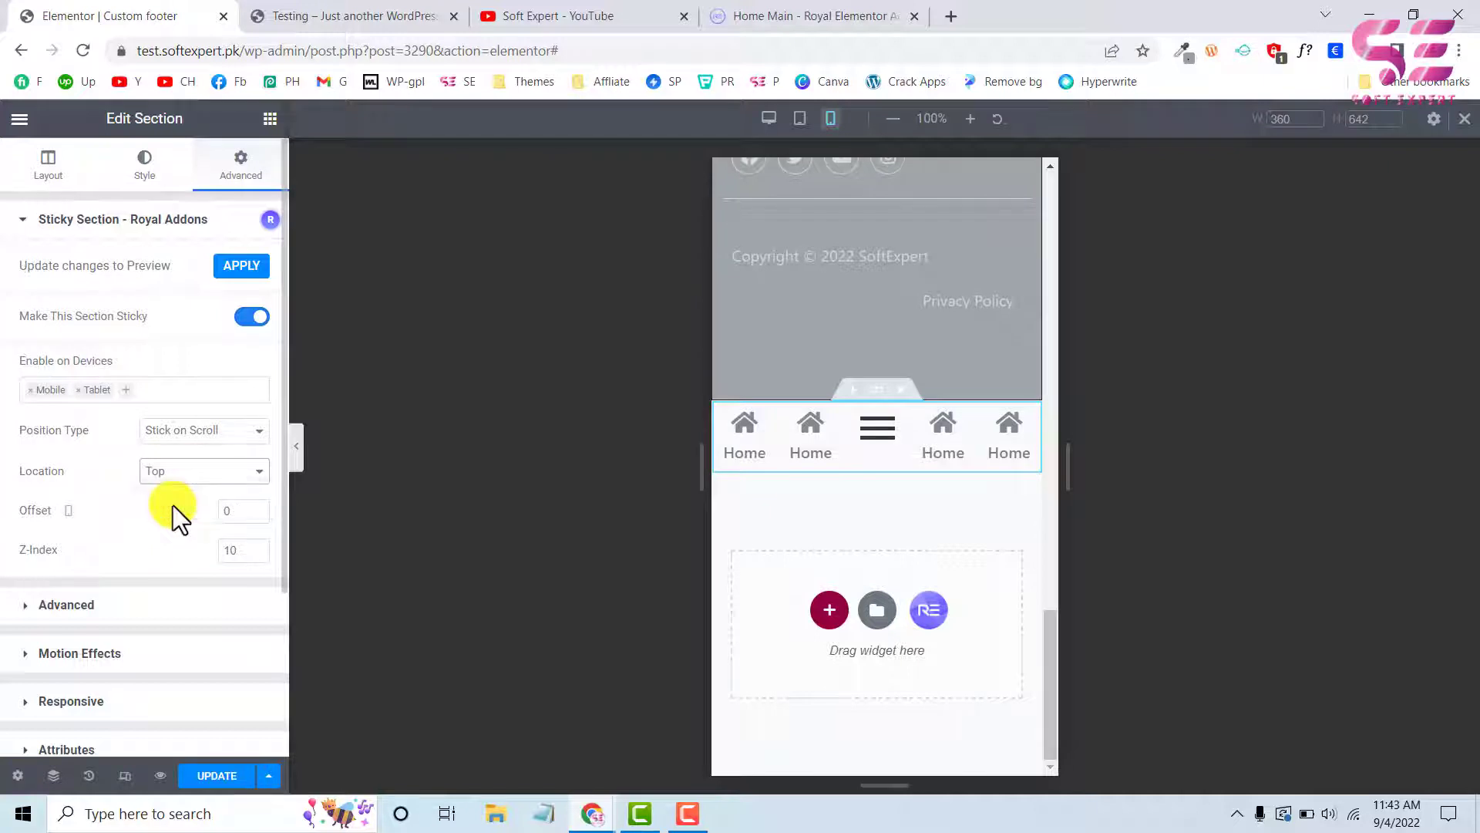
{"action": "left_click", "coordinate": [193, 432]}
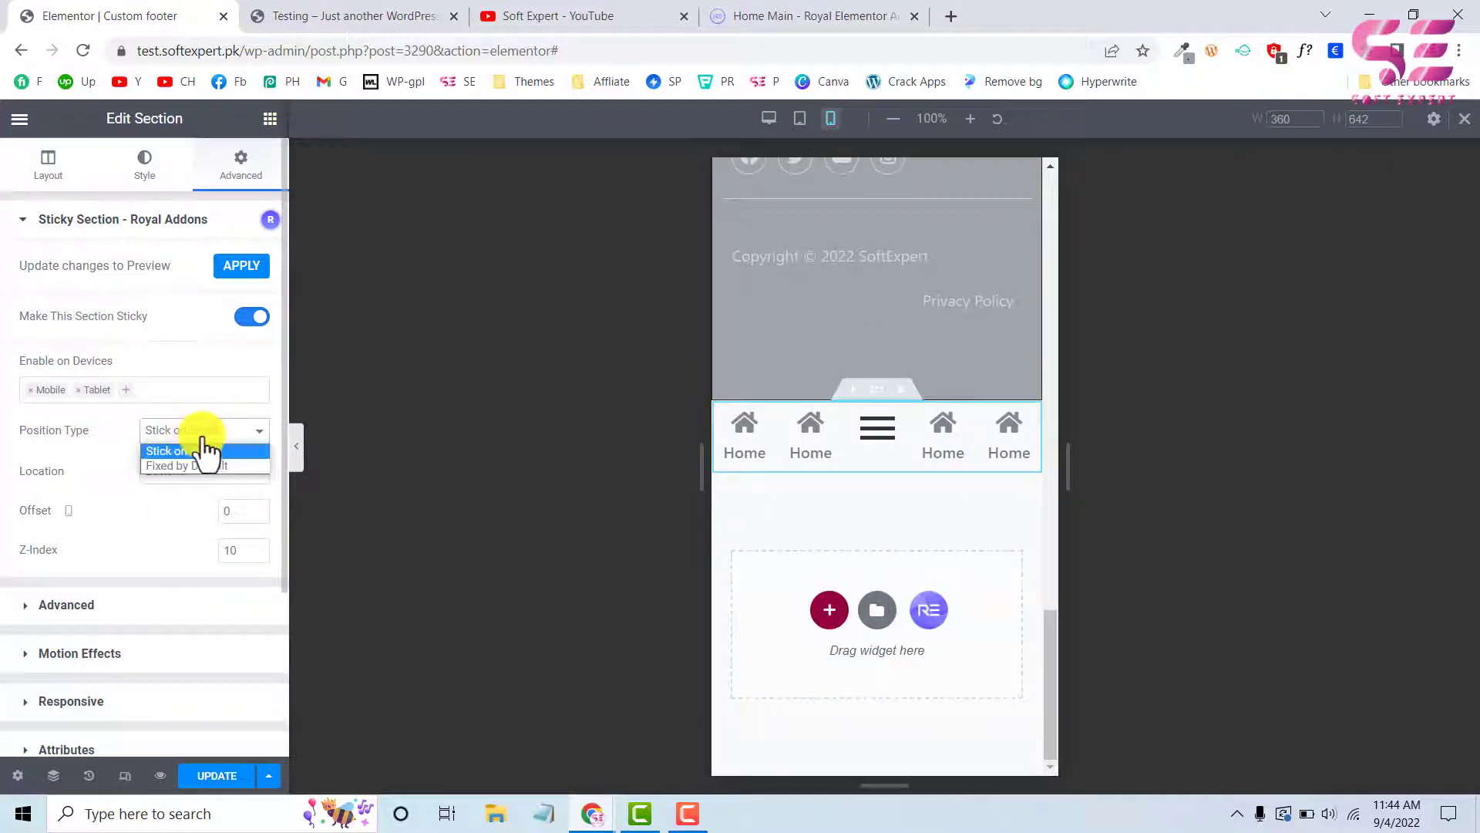
{"action": "left_click", "coordinate": [159, 464]}
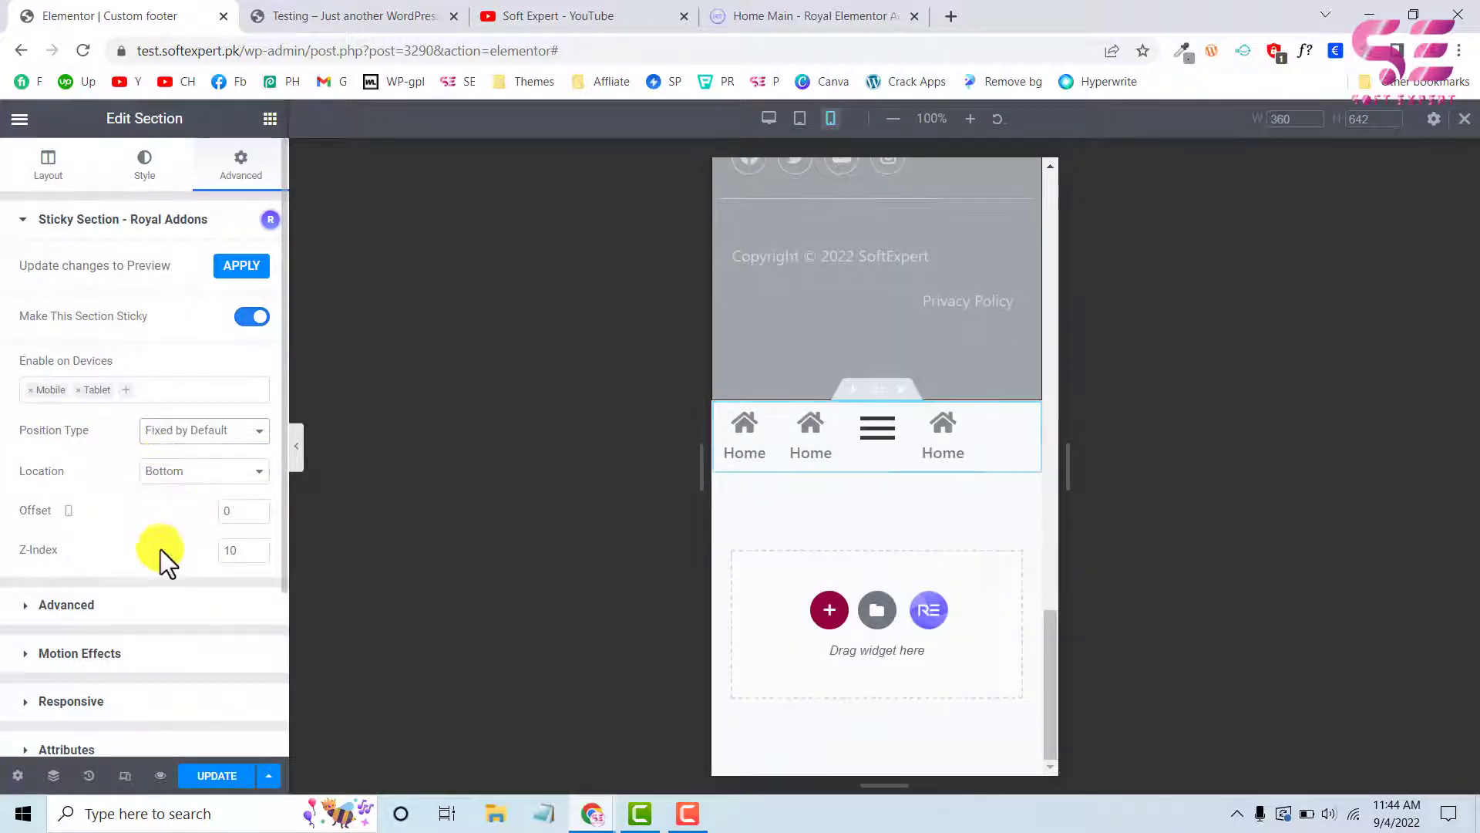
Update the template and reload the live Testing page to check the sticky icon bar in mobile view
{"action": "left_click", "coordinate": [208, 777]}
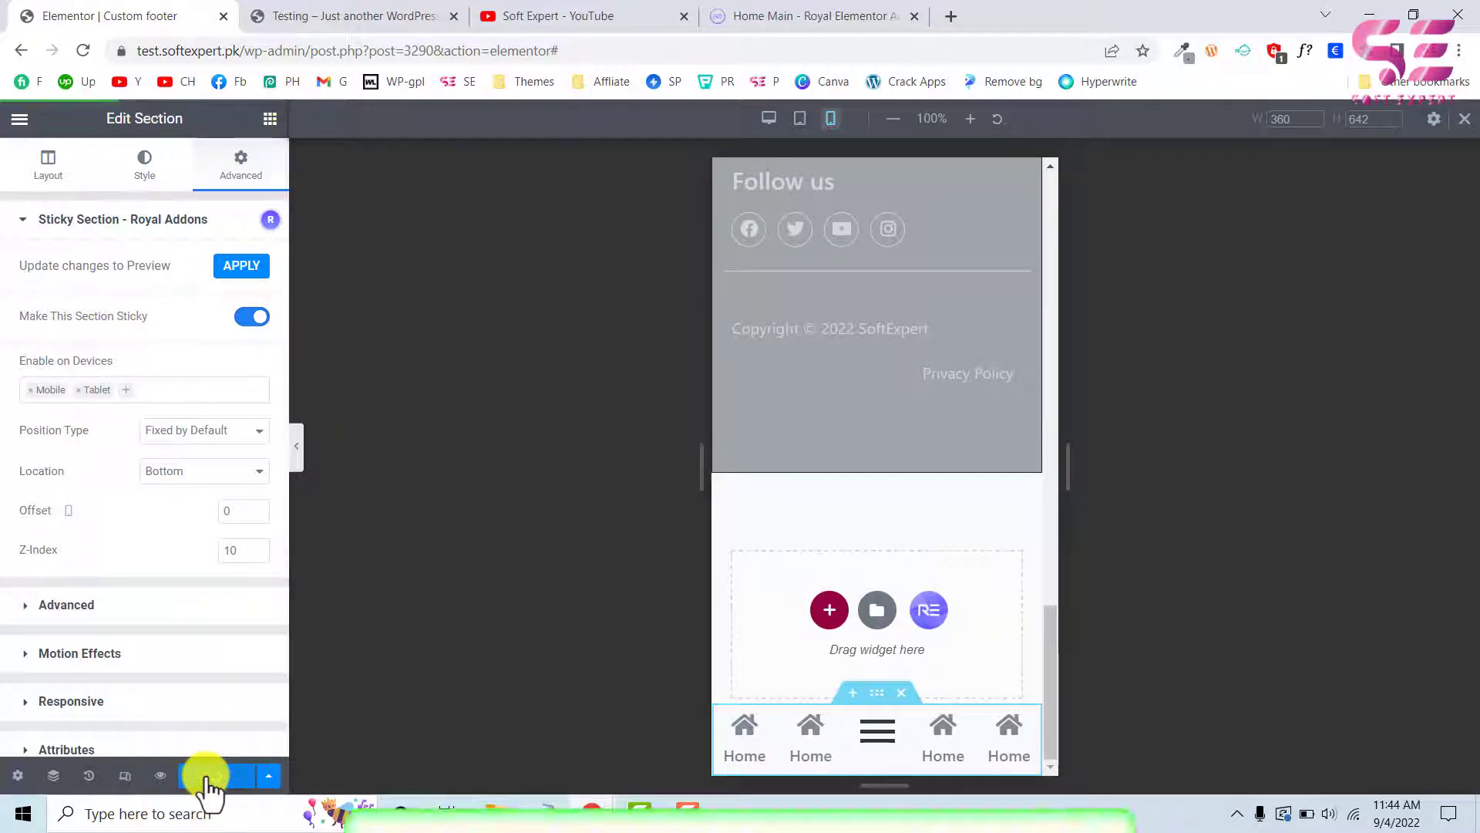
{"action": "left_click", "coordinate": [300, 18]}
{"action": "left_click", "coordinate": [85, 49]}
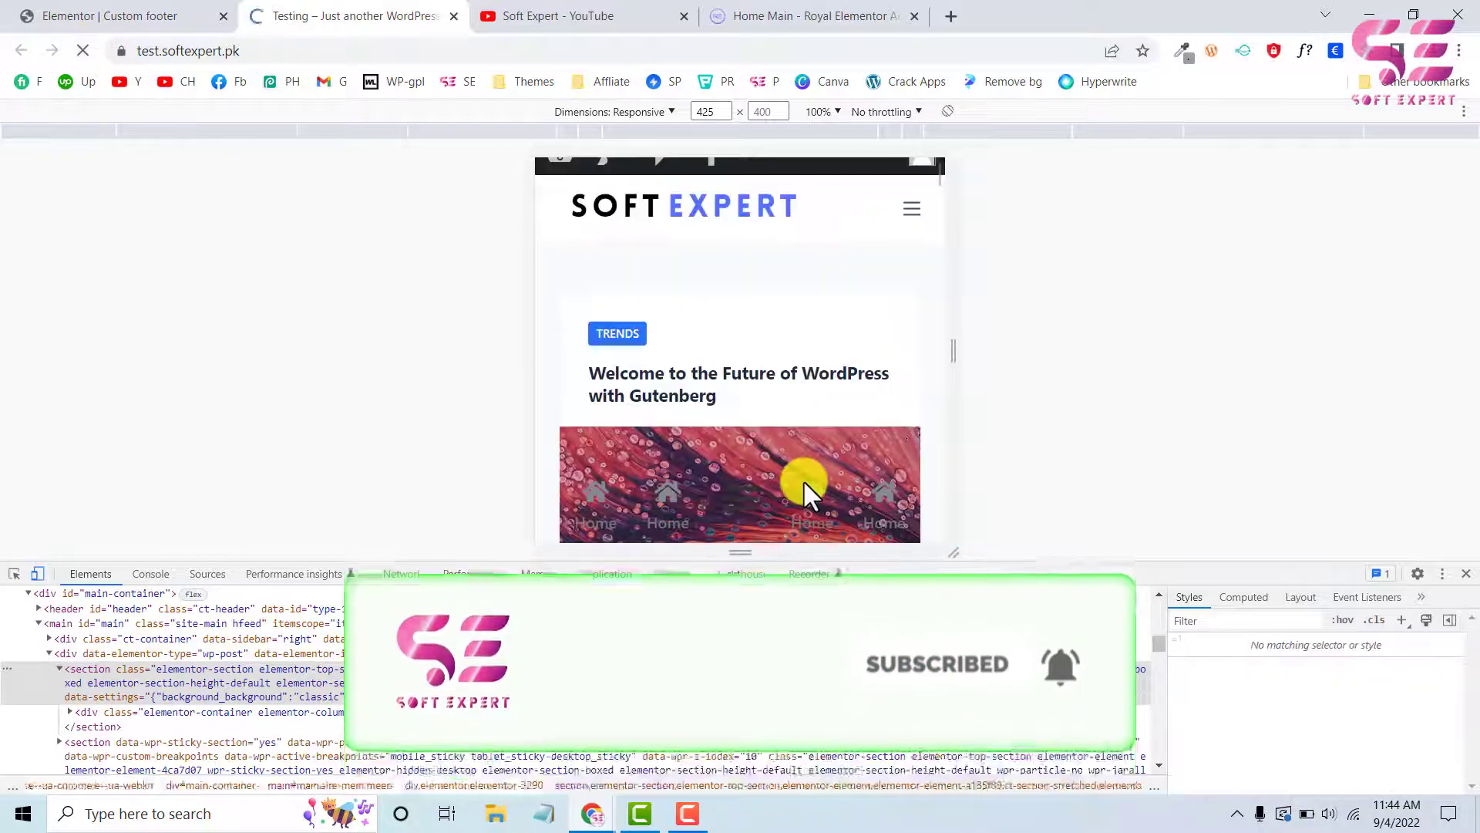
{"action": "scroll", "coordinate": [803, 480], "scroll_direction": "down", "scroll_amount": 3}
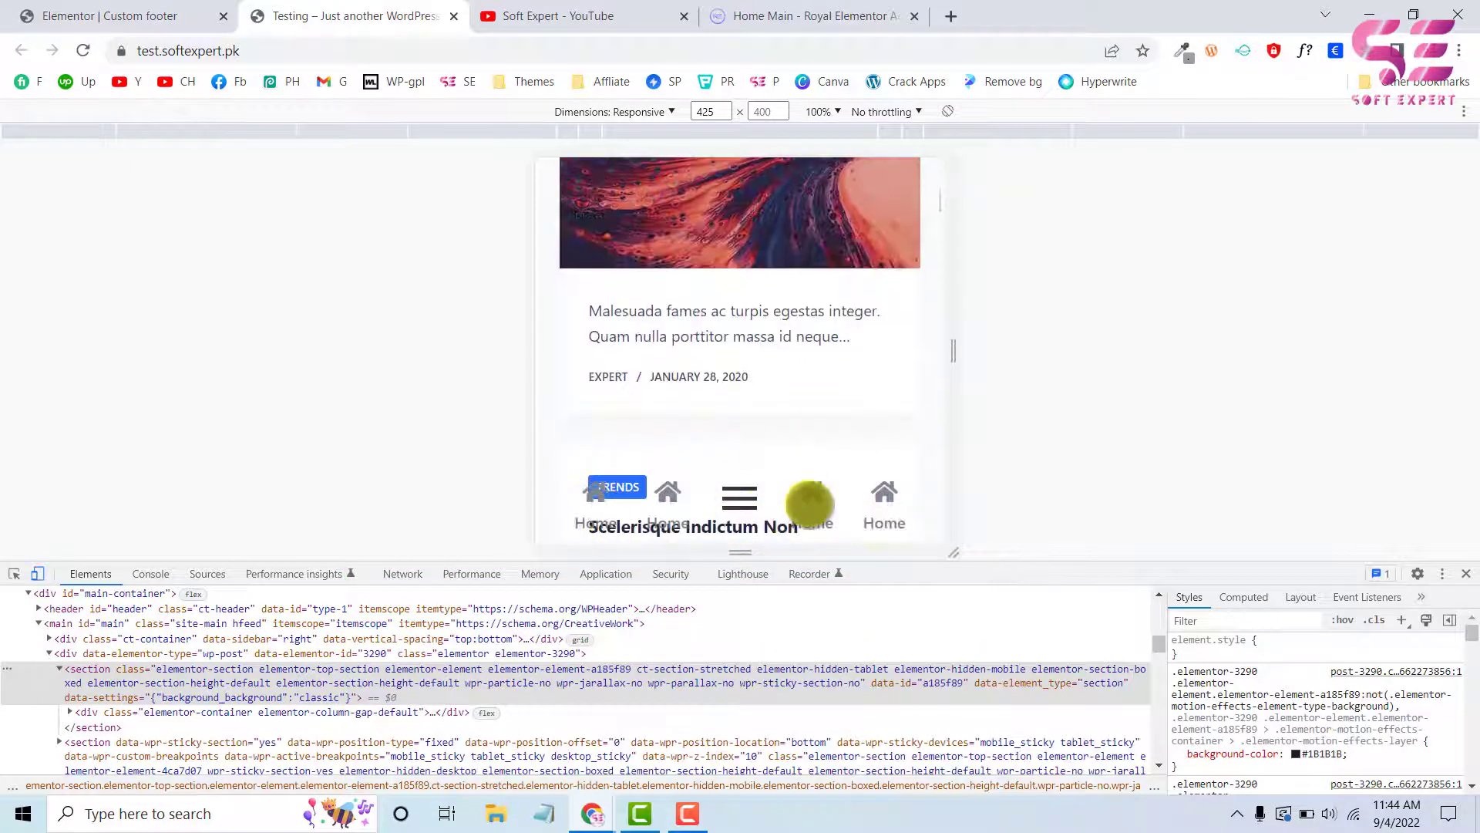
{"action": "scroll", "coordinate": [806, 493], "scroll_direction": "down", "scroll_amount": 8}
{"action": "scroll", "coordinate": [617, 499], "scroll_direction": "down", "scroll_amount": 3}
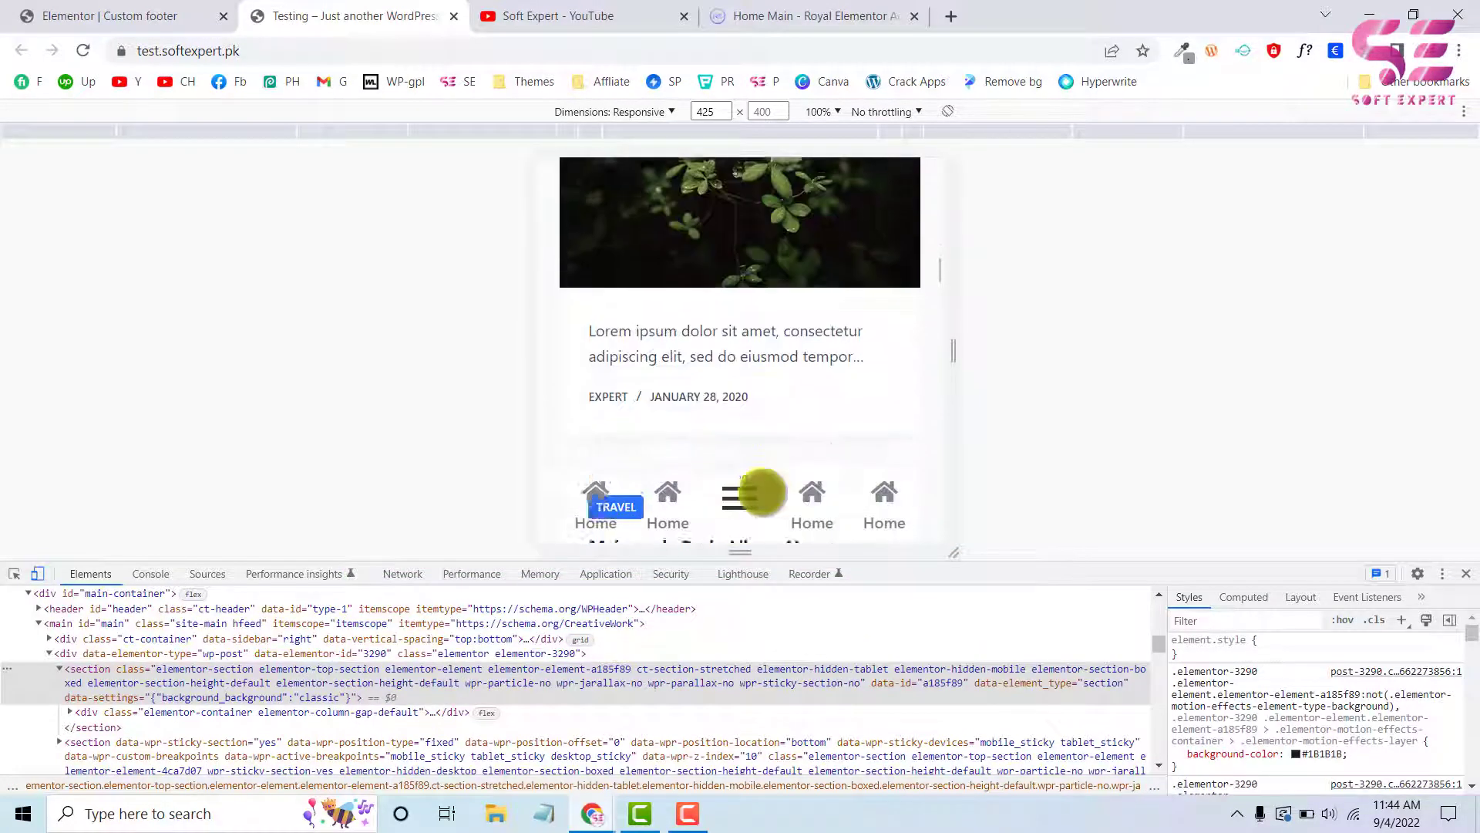
Back in the Elementor editor, give the icon bar section a classic background with the white global color
{"action": "left_click", "coordinate": [179, 16]}
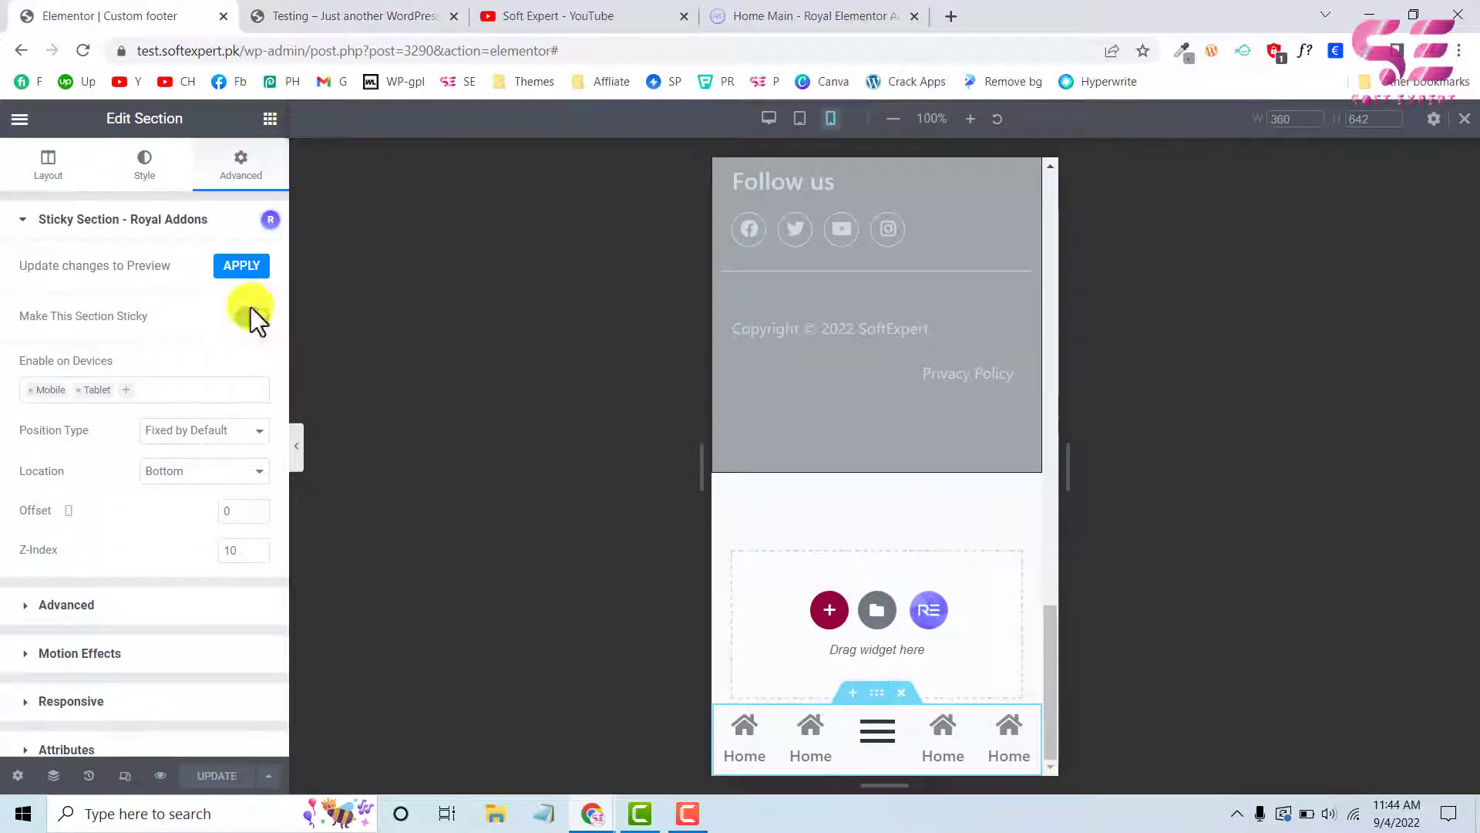
{"action": "left_click", "coordinate": [145, 179]}
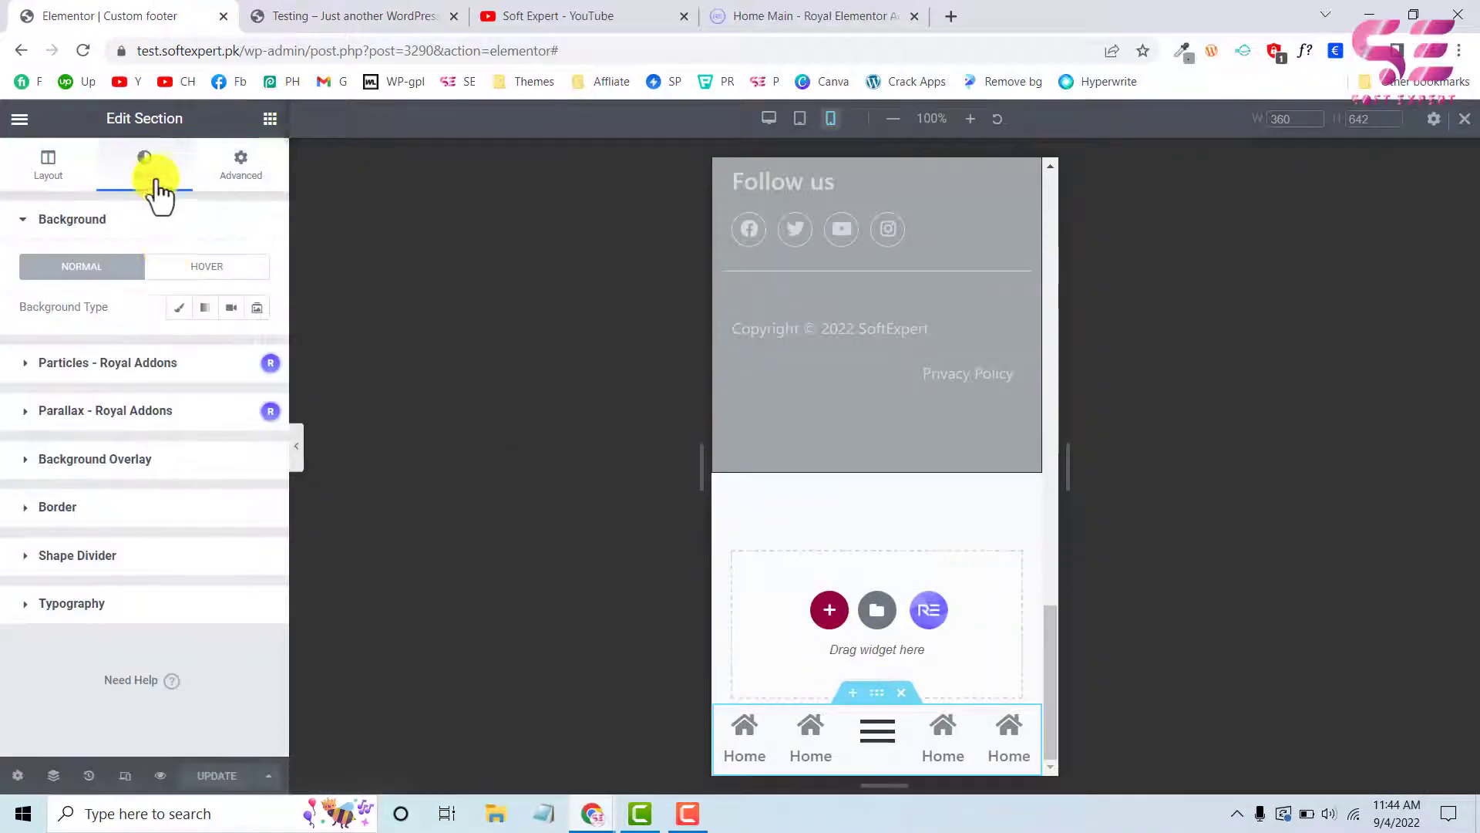
{"action": "left_click", "coordinate": [180, 307]}
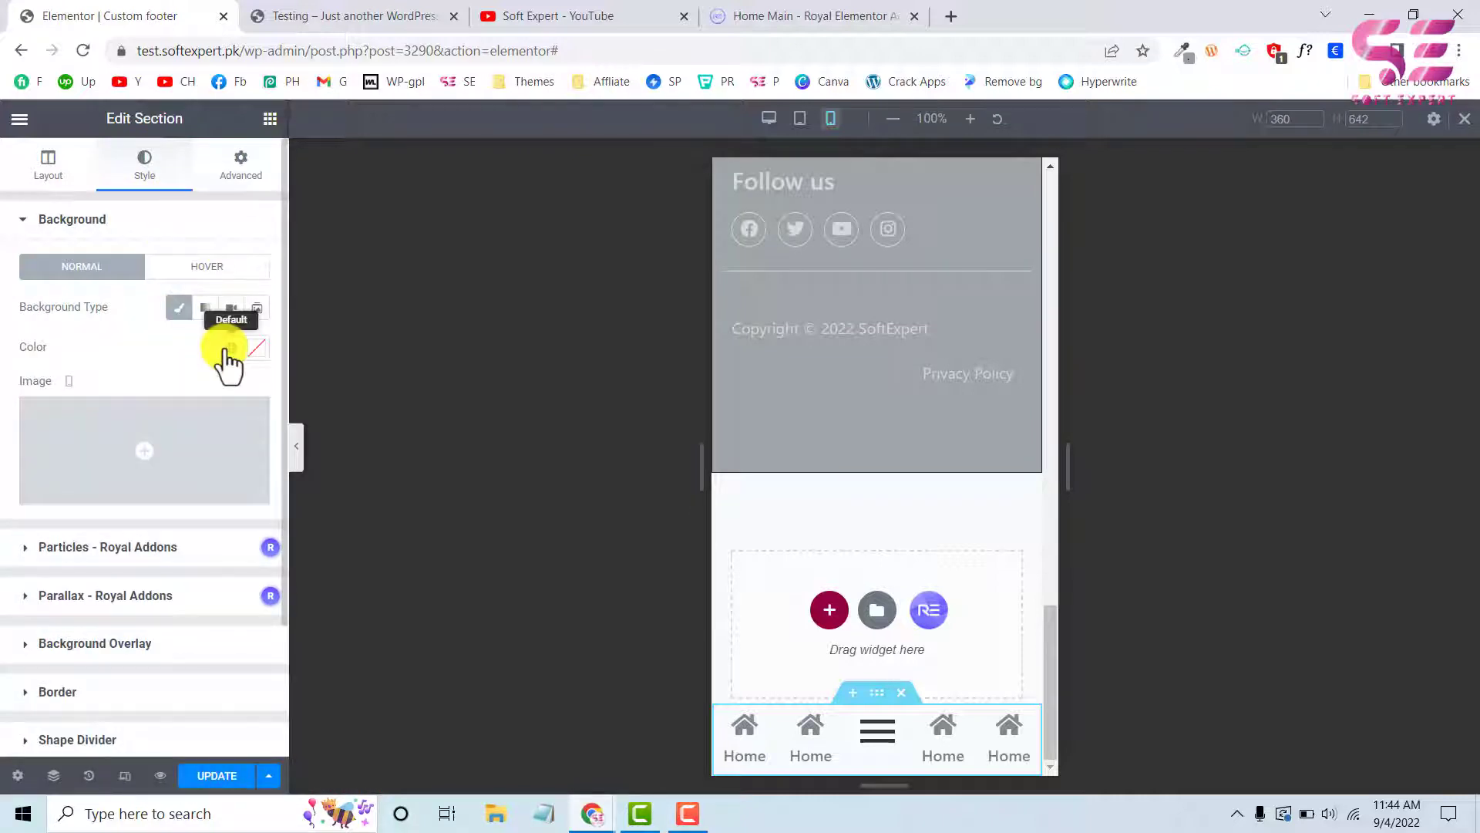
{"action": "left_click", "coordinate": [229, 347]}
{"action": "scroll", "coordinate": [112, 512], "scroll_direction": "down", "scroll_amount": 5}
{"action": "left_click", "coordinate": [73, 650]}
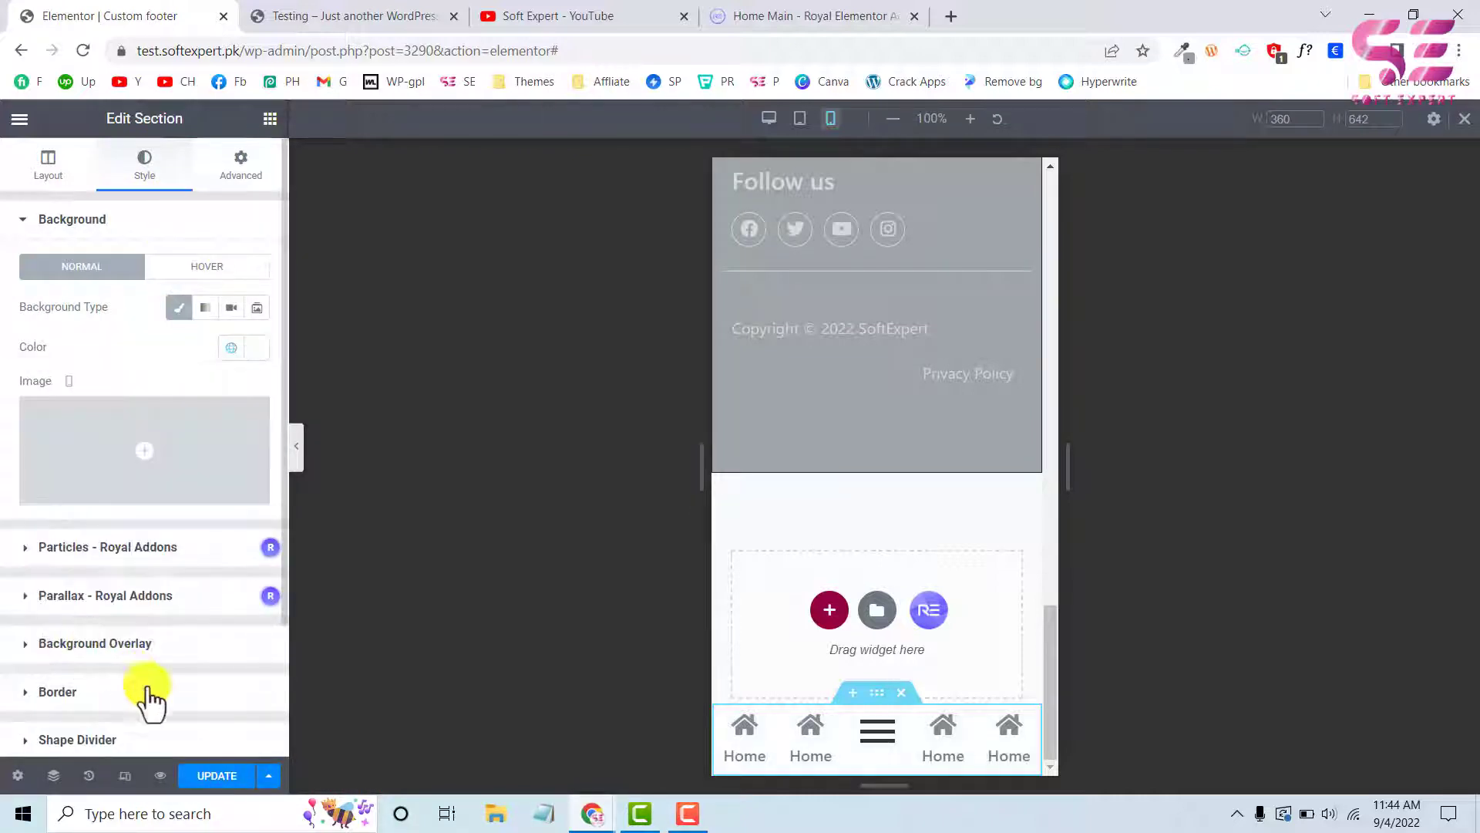
Update the template and reload the live Testing page to check the icon bar's white background
{"action": "left_click", "coordinate": [216, 776]}
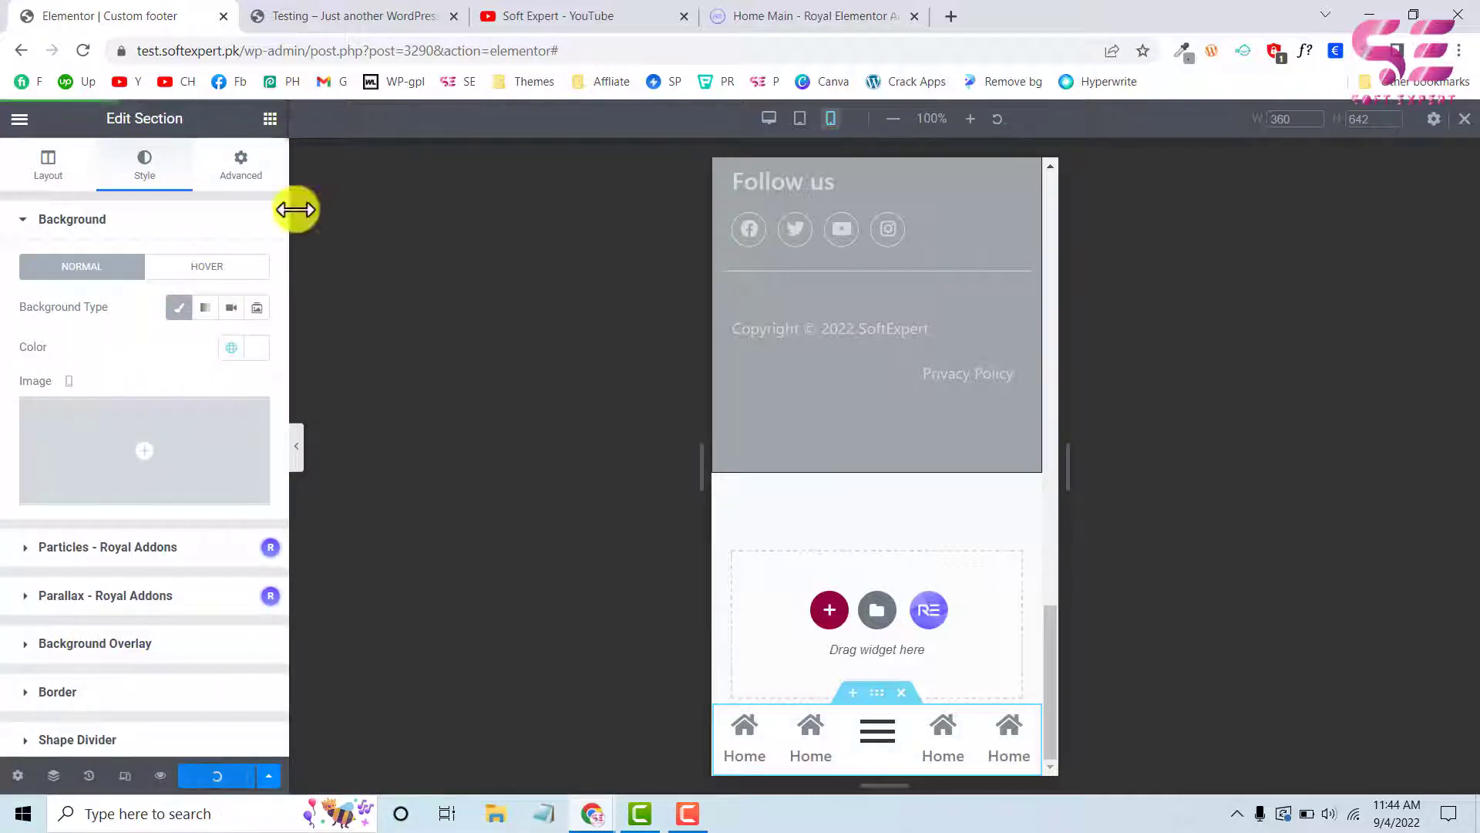
{"action": "left_click", "coordinate": [348, 14]}
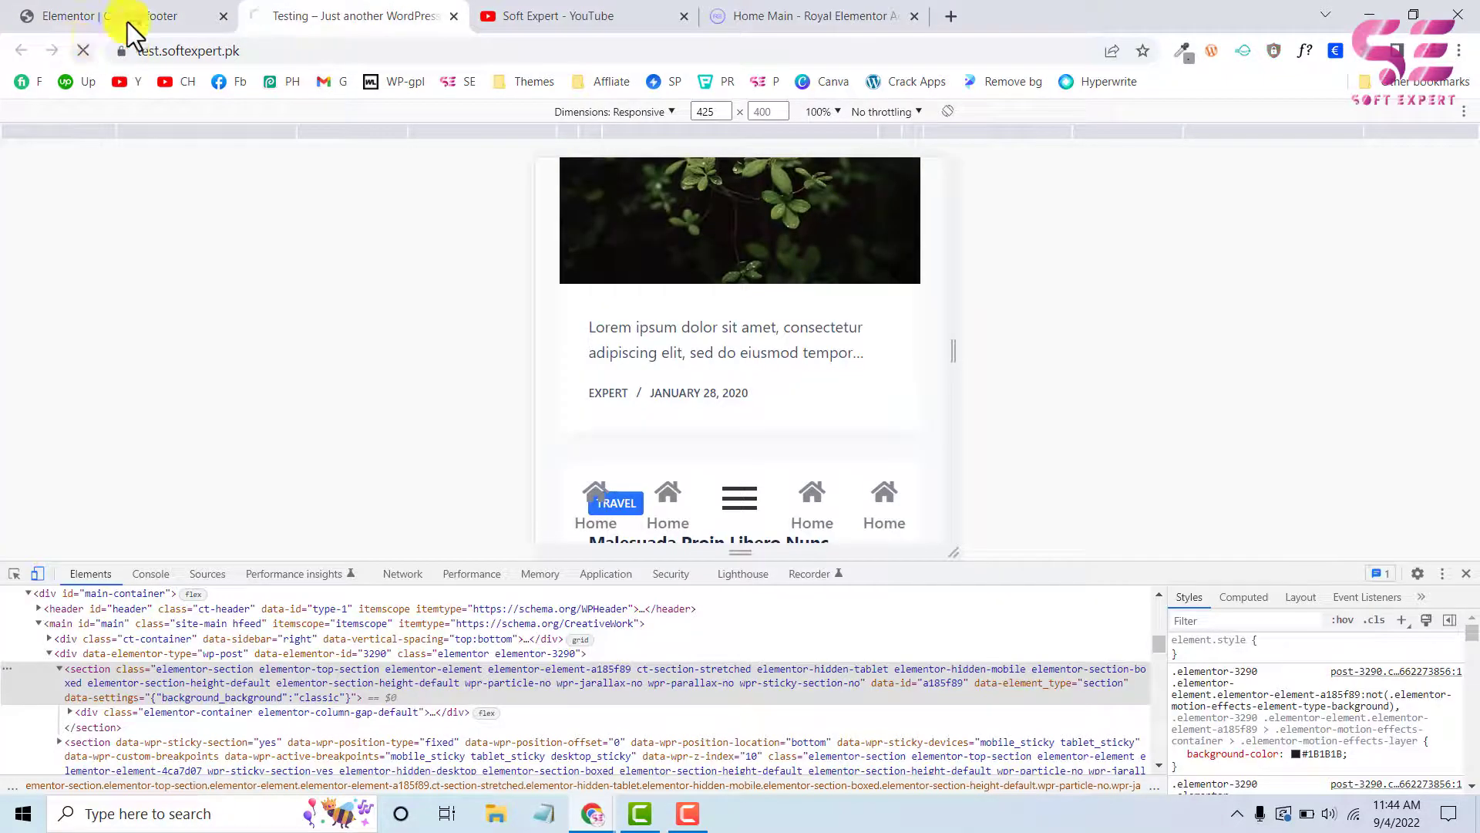
{"action": "scroll", "coordinate": [766, 435], "scroll_direction": "down", "scroll_amount": 4}
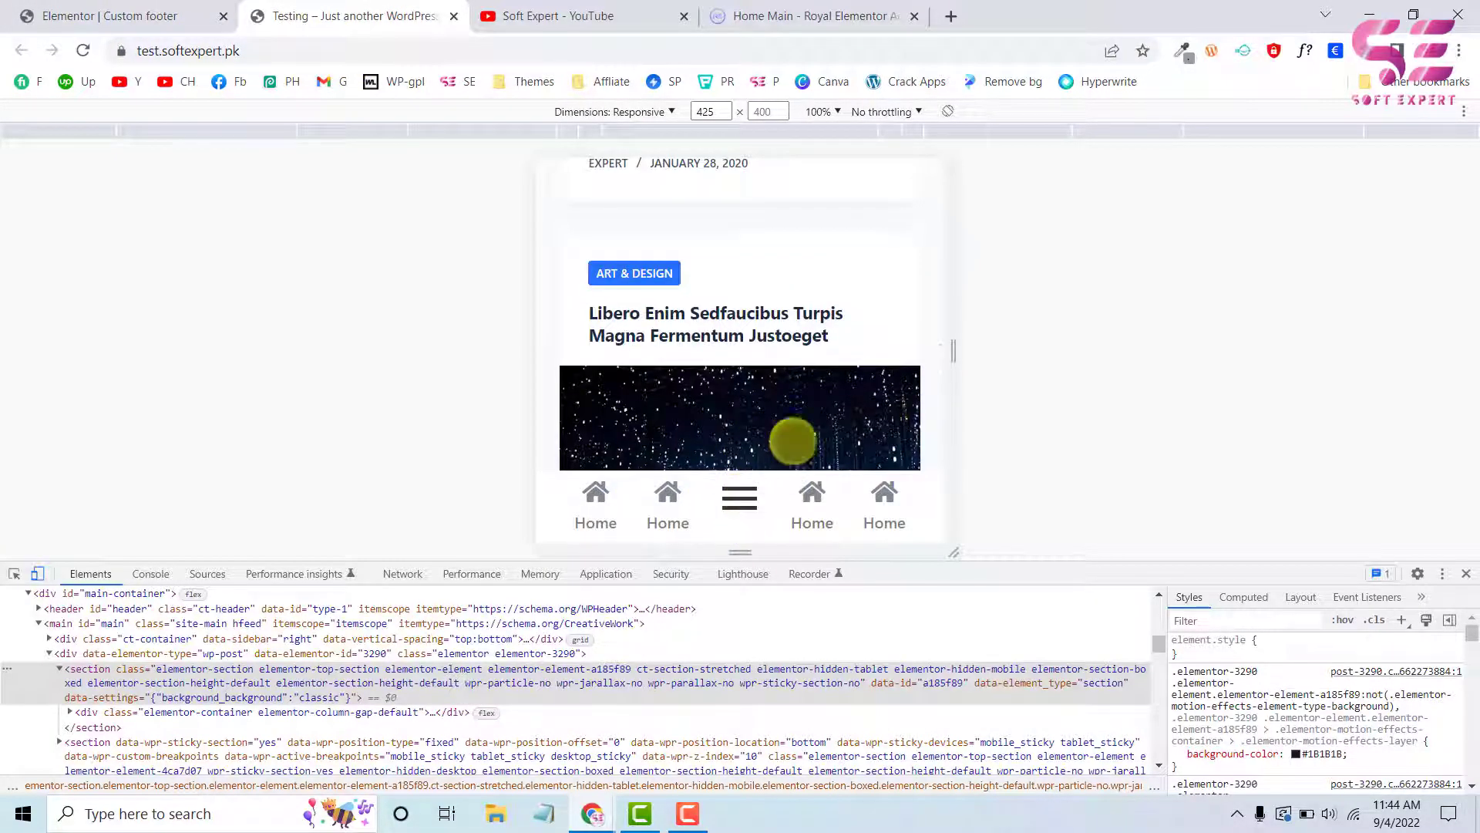
Return to the Elementor editor and add a box shadow in rgba(177, 172, 172, 0.5) to the icon bar section
{"action": "left_click", "coordinate": [162, 14]}
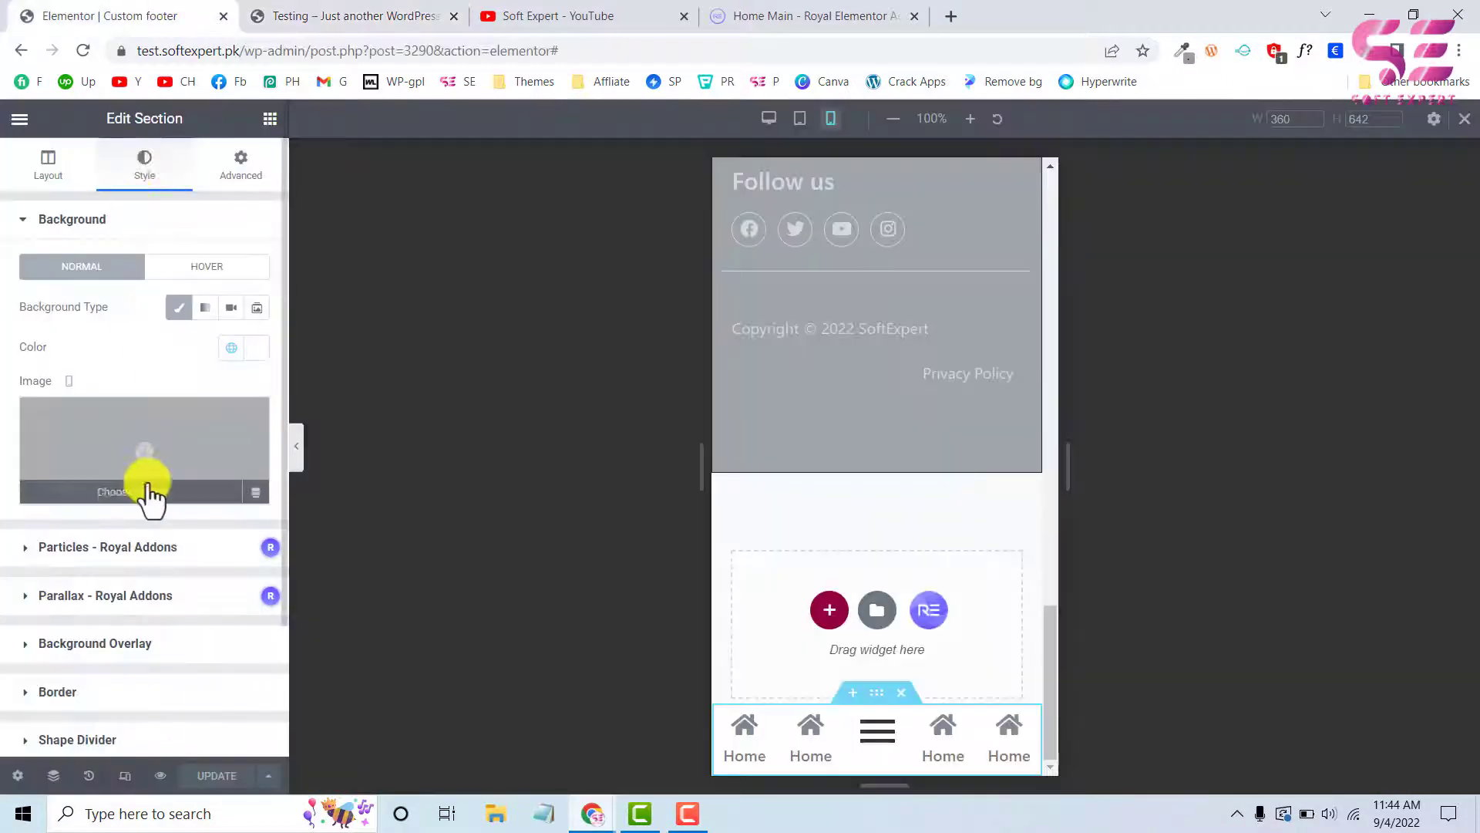
{"action": "scroll", "coordinate": [123, 582], "scroll_direction": "down", "scroll_amount": 2}
{"action": "left_click", "coordinate": [72, 528]}
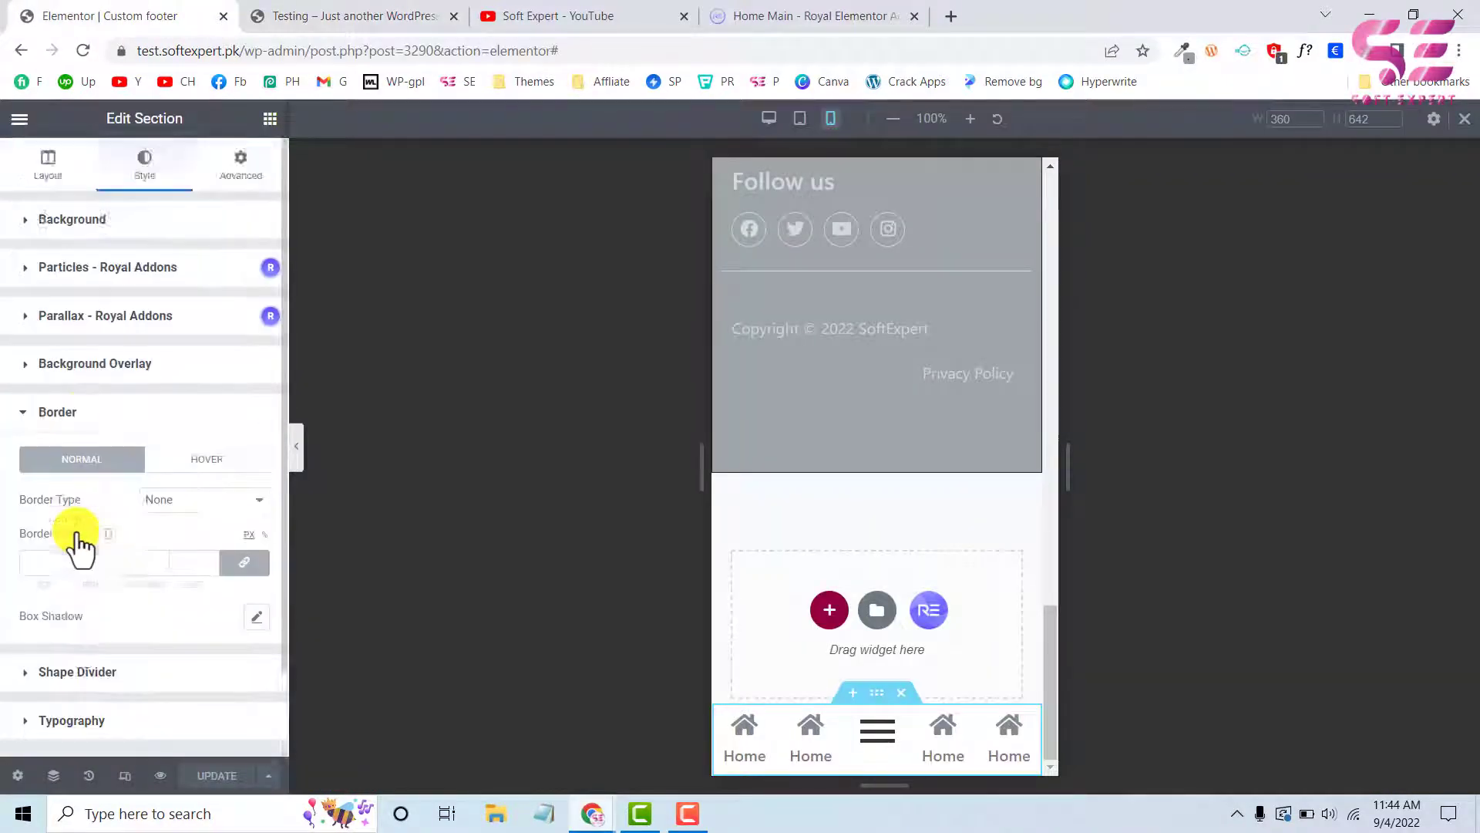
{"action": "left_click", "coordinate": [258, 521]}
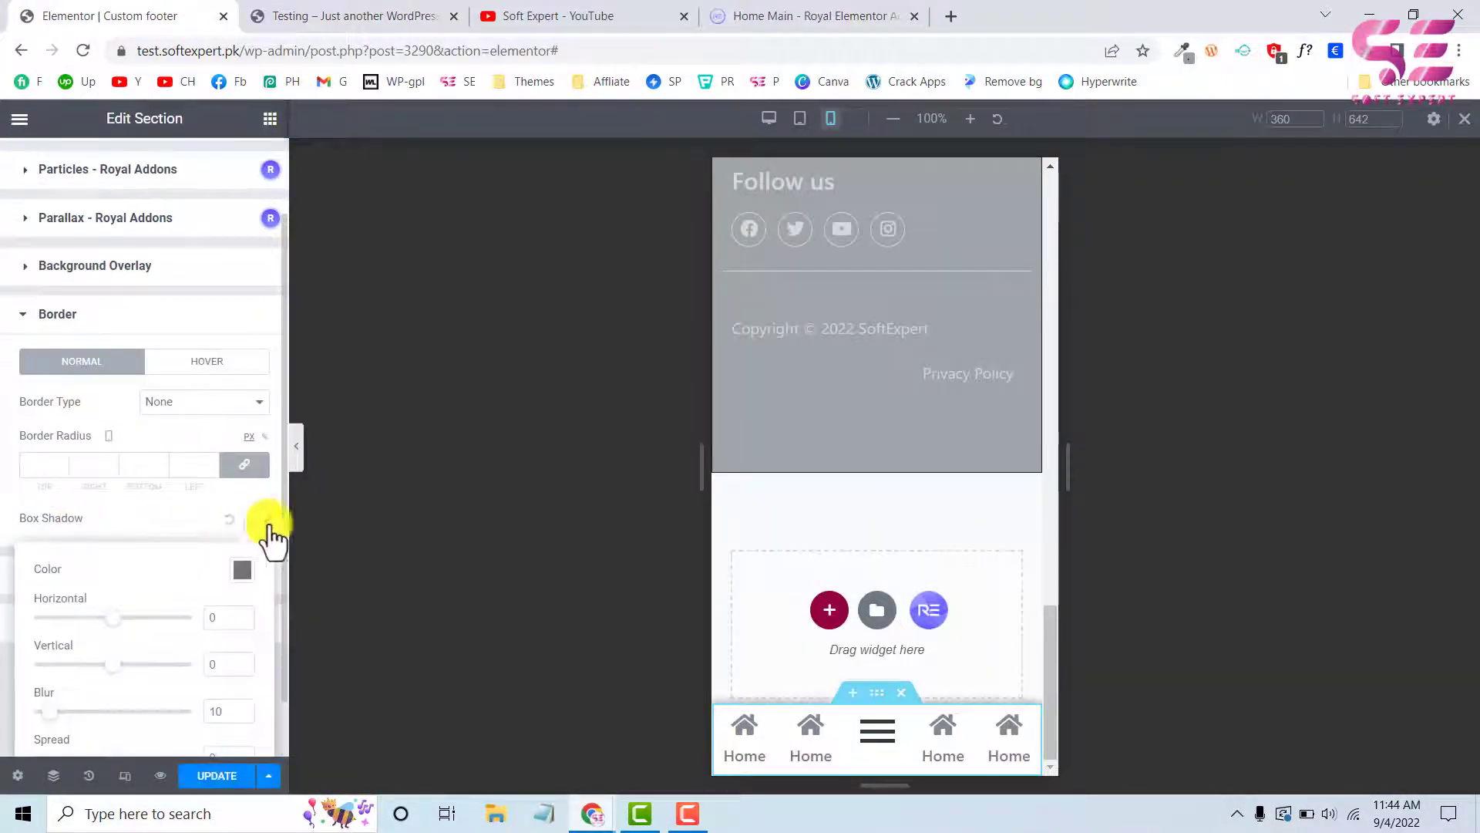
{"action": "left_click", "coordinate": [242, 571]}
{"action": "left_click", "coordinate": [146, 345]}
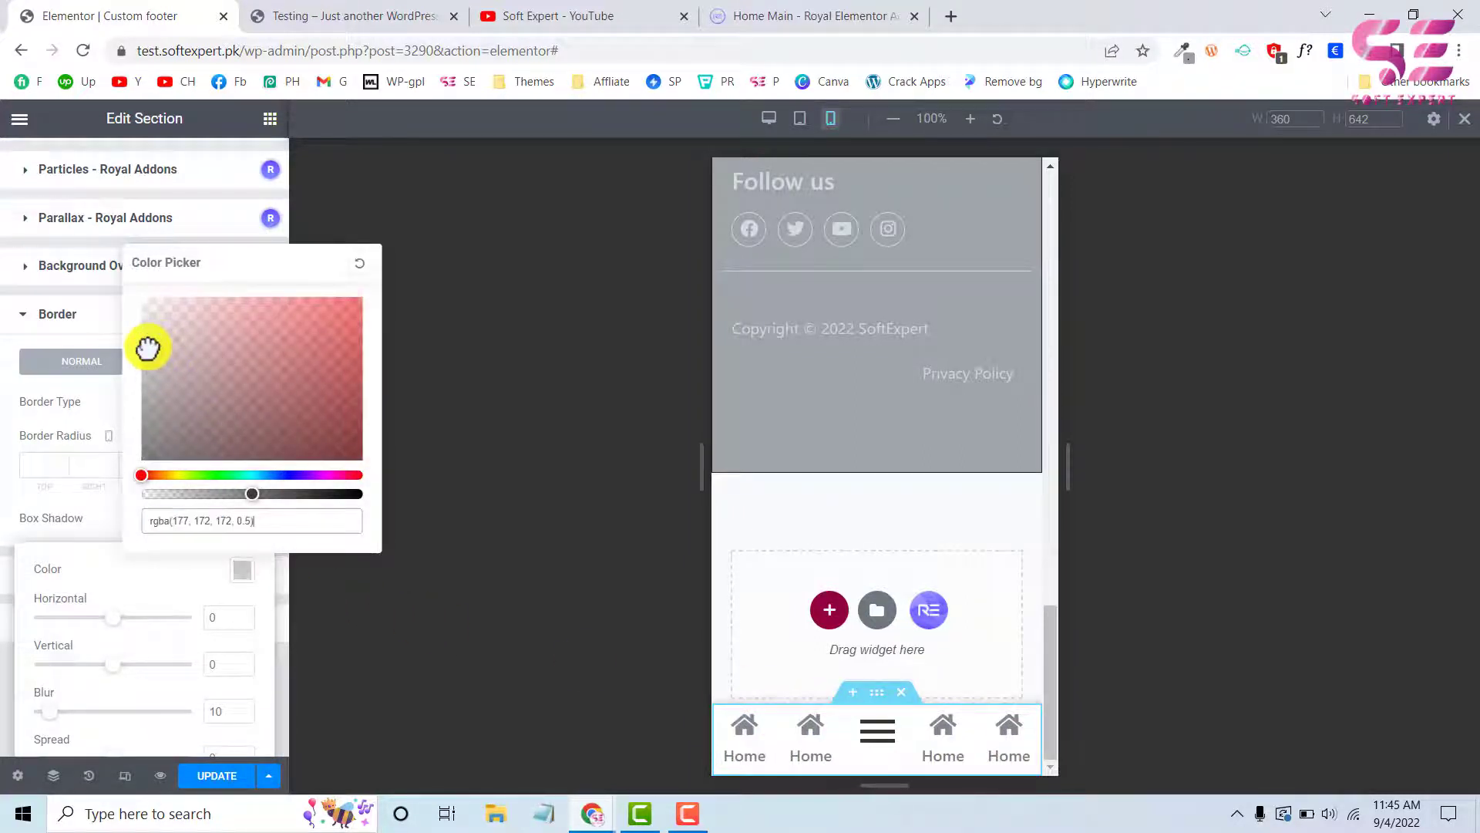
{"action": "left_click", "coordinate": [182, 605]}
{"action": "left_click", "coordinate": [160, 511]}
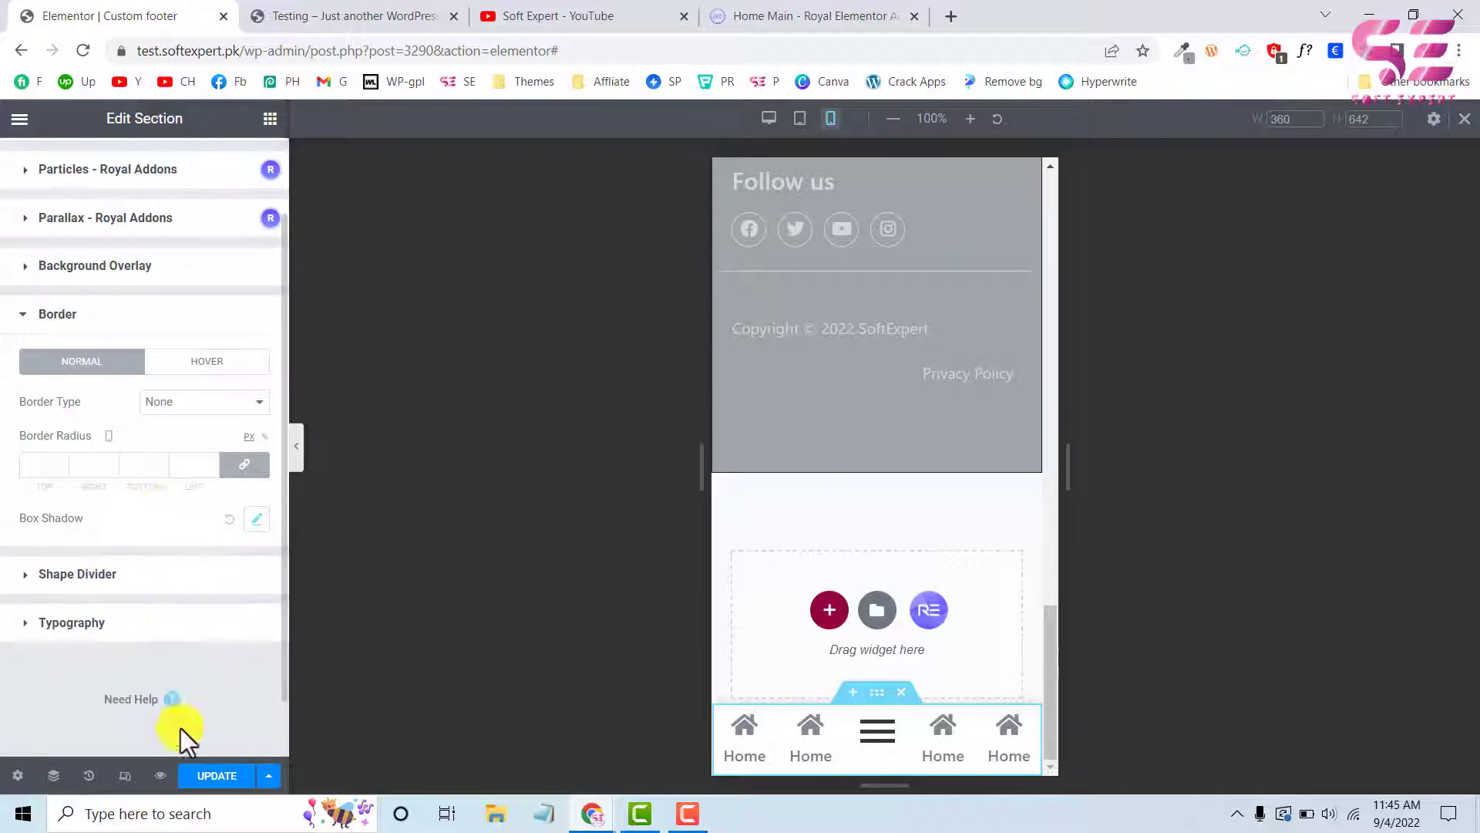
Update the template and check the icon bar's shadow and menu icon on the live Testing page
{"action": "left_click", "coordinate": [206, 780]}
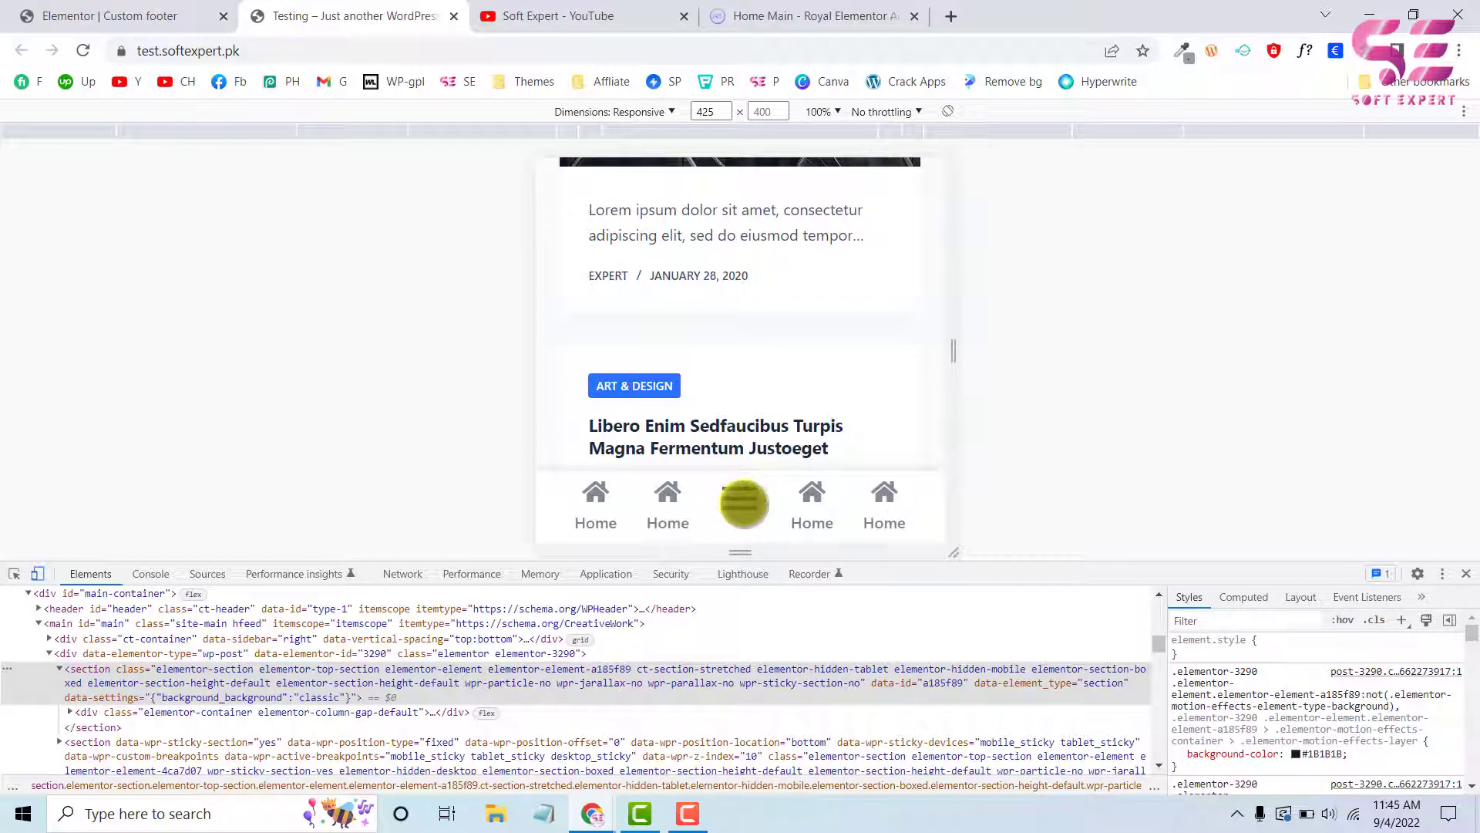
{"action": "scroll", "coordinate": [743, 503], "scroll_direction": "down", "scroll_amount": 2}
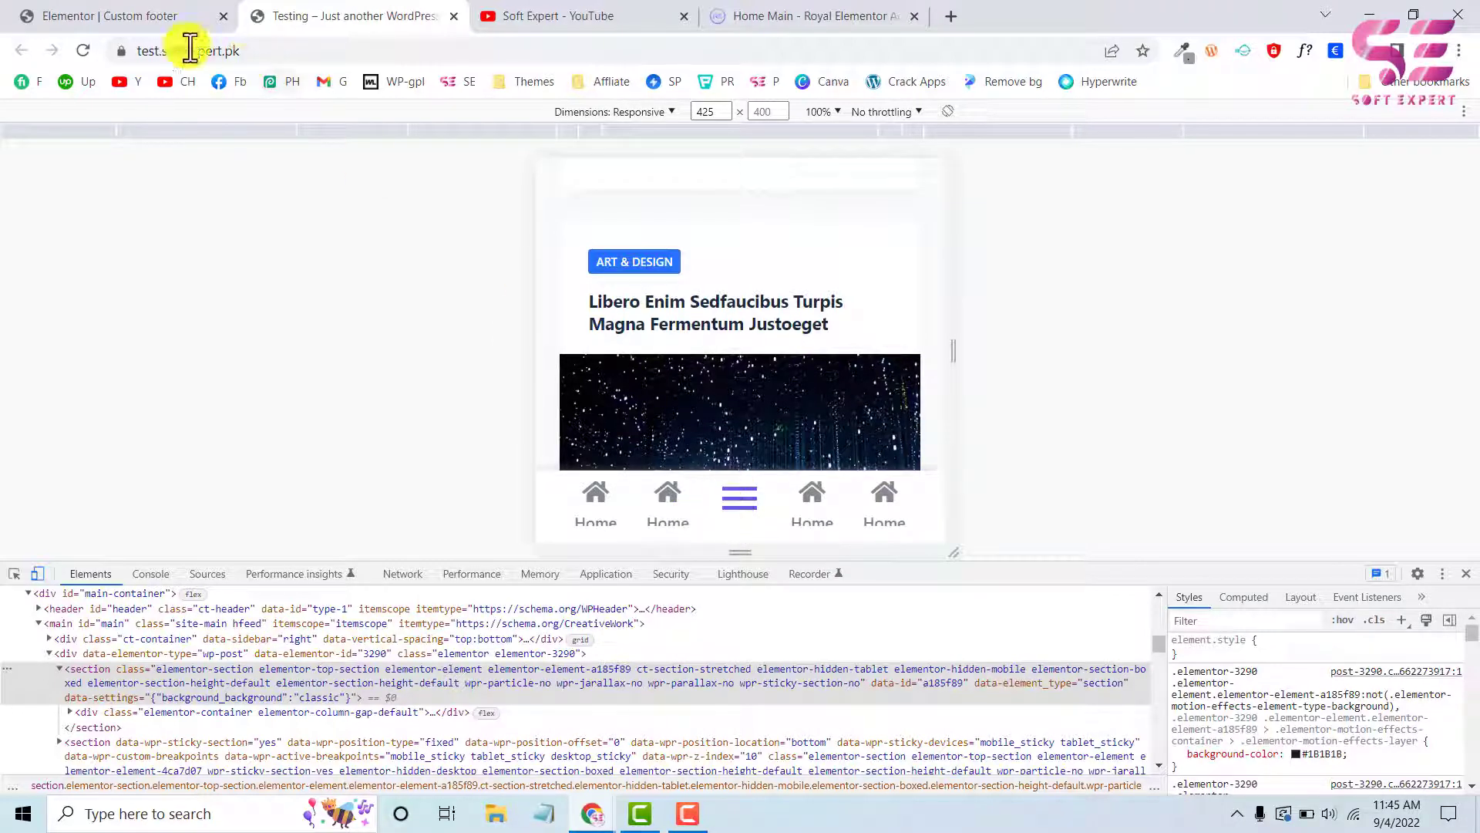
Return to the Elementor editor and turn off the sticky setting for the icon bar section
{"action": "left_click", "coordinate": [171, 23]}
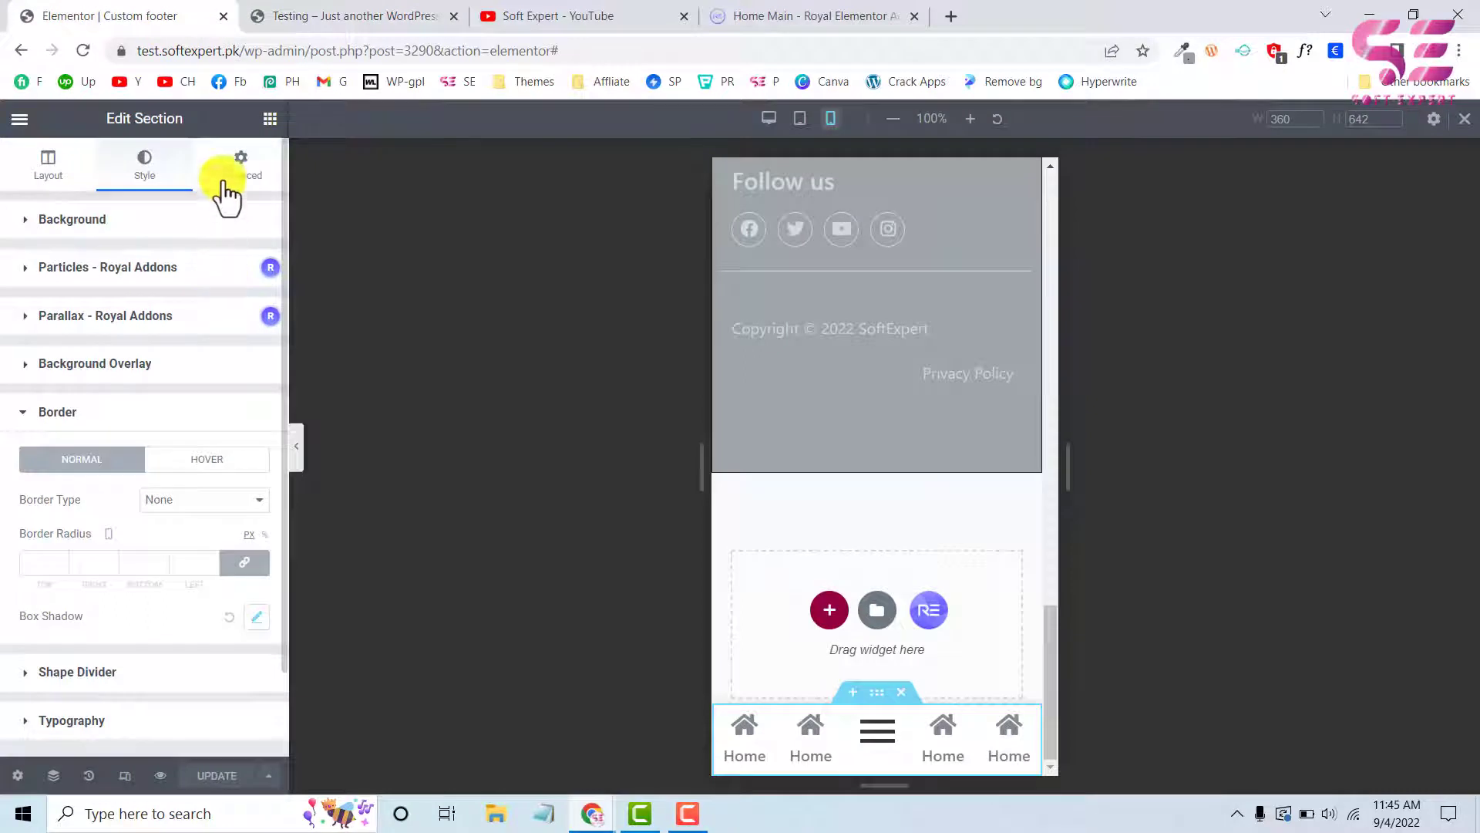
{"action": "left_click", "coordinate": [228, 193]}
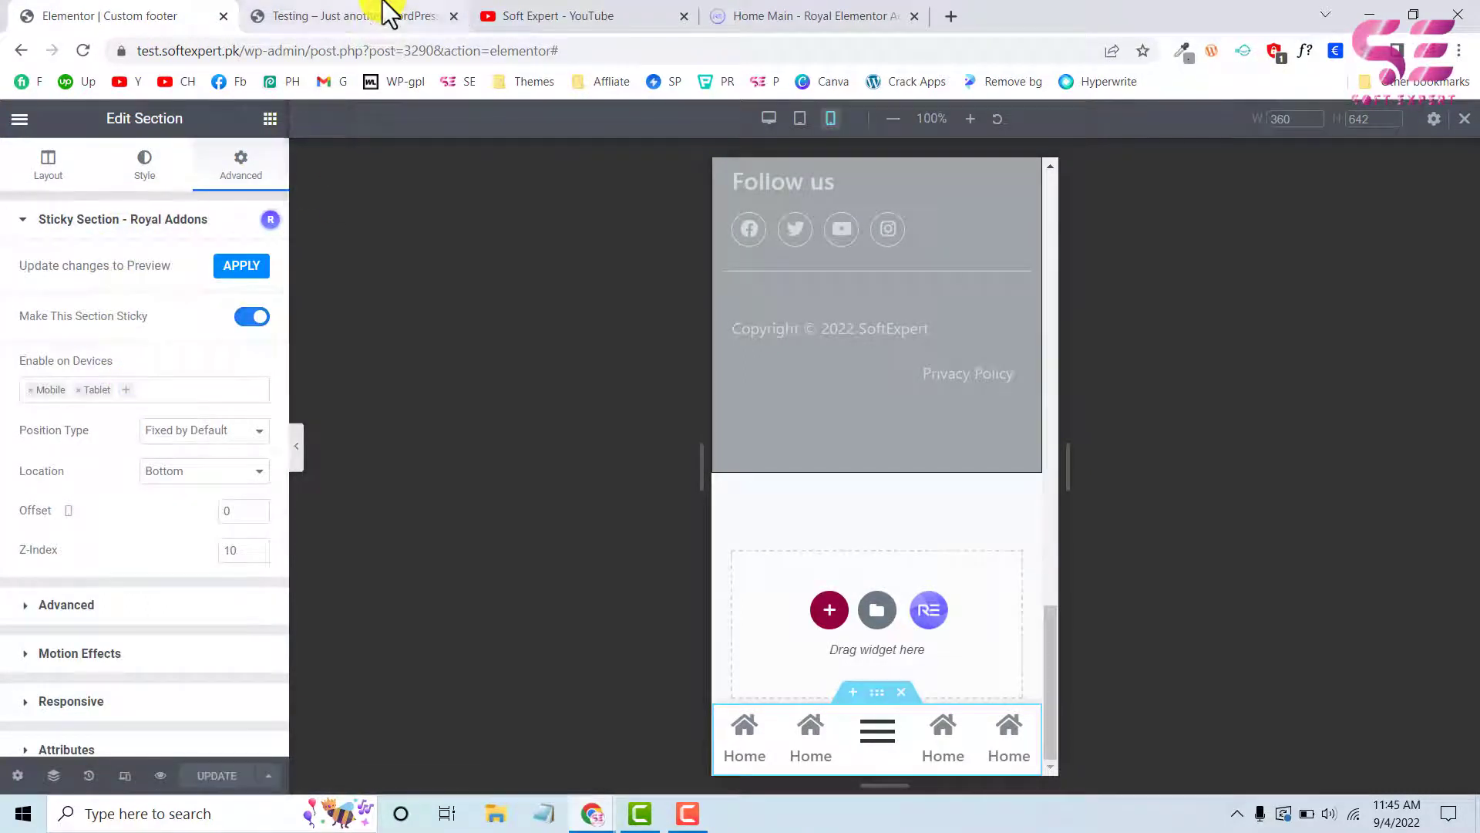
{"action": "left_click", "coordinate": [245, 316]}
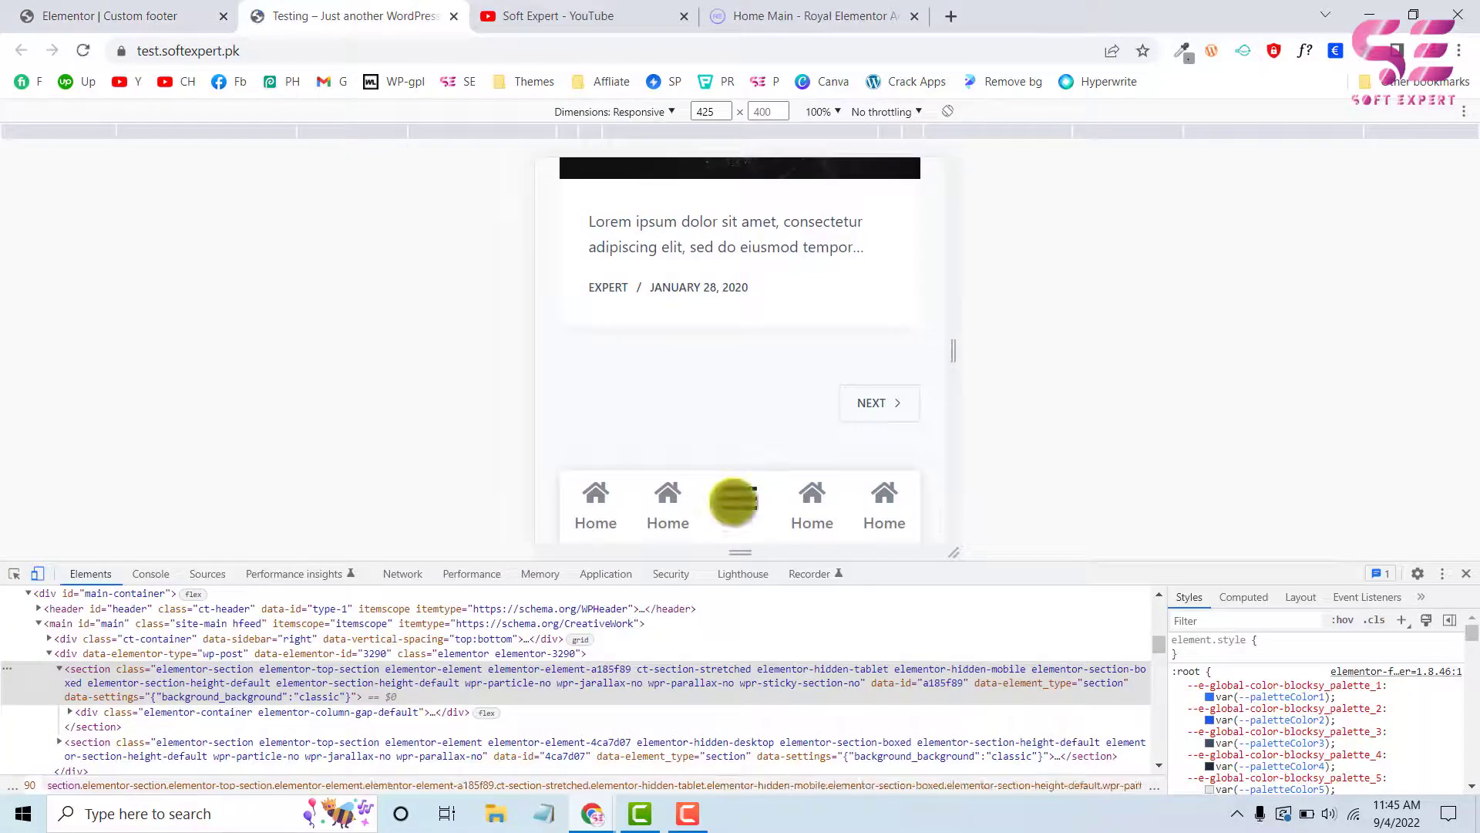
Open the icon bar's menu on the live Testing page, inspect its dropdown list and select the id mobile-menu-2-ce48b73 in the markup
{"action": "left_click", "coordinate": [734, 501]}
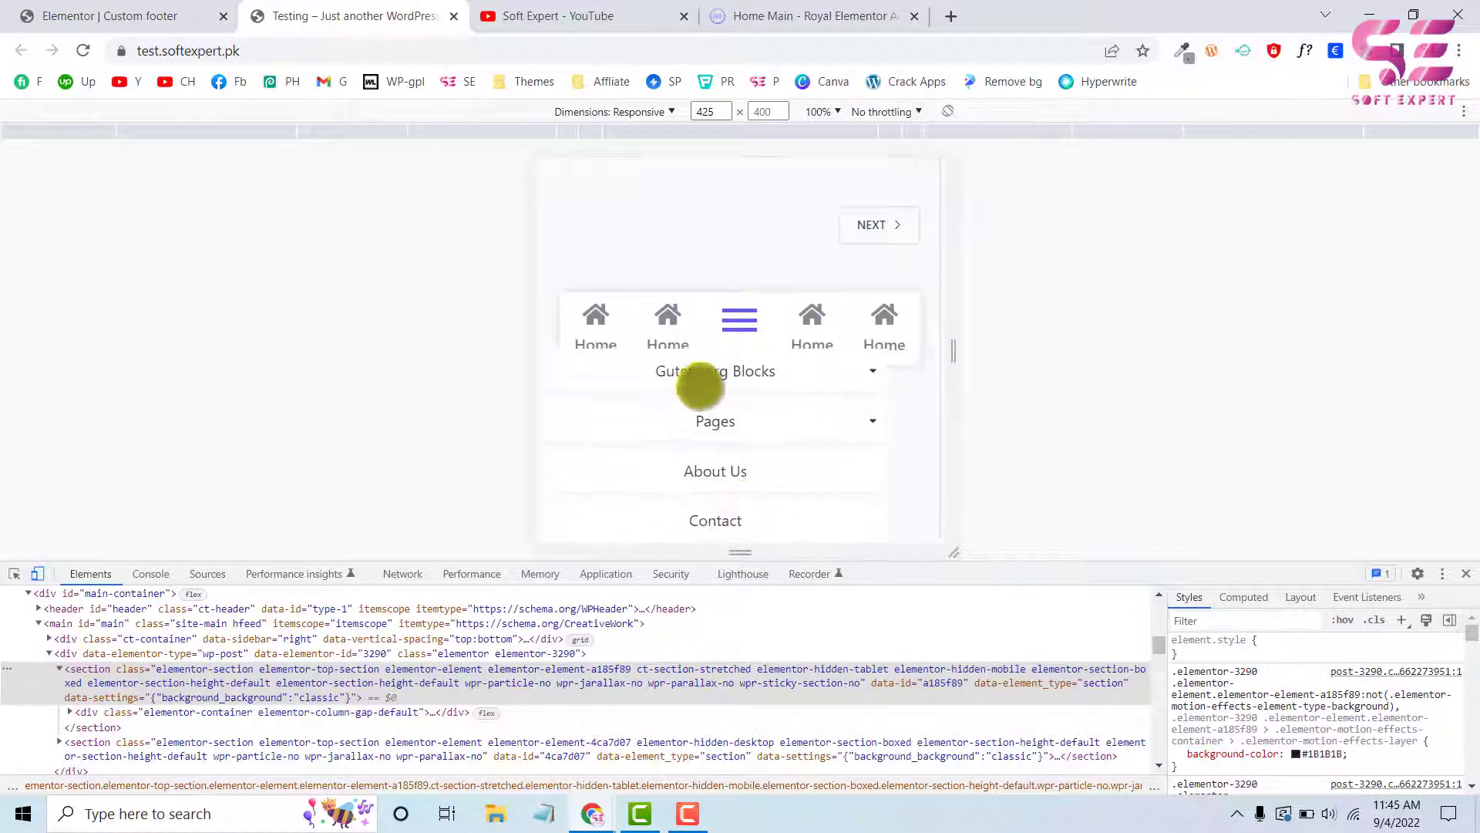
{"action": "right_click", "coordinate": [709, 374]}
{"action": "left_click", "coordinate": [753, 706]}
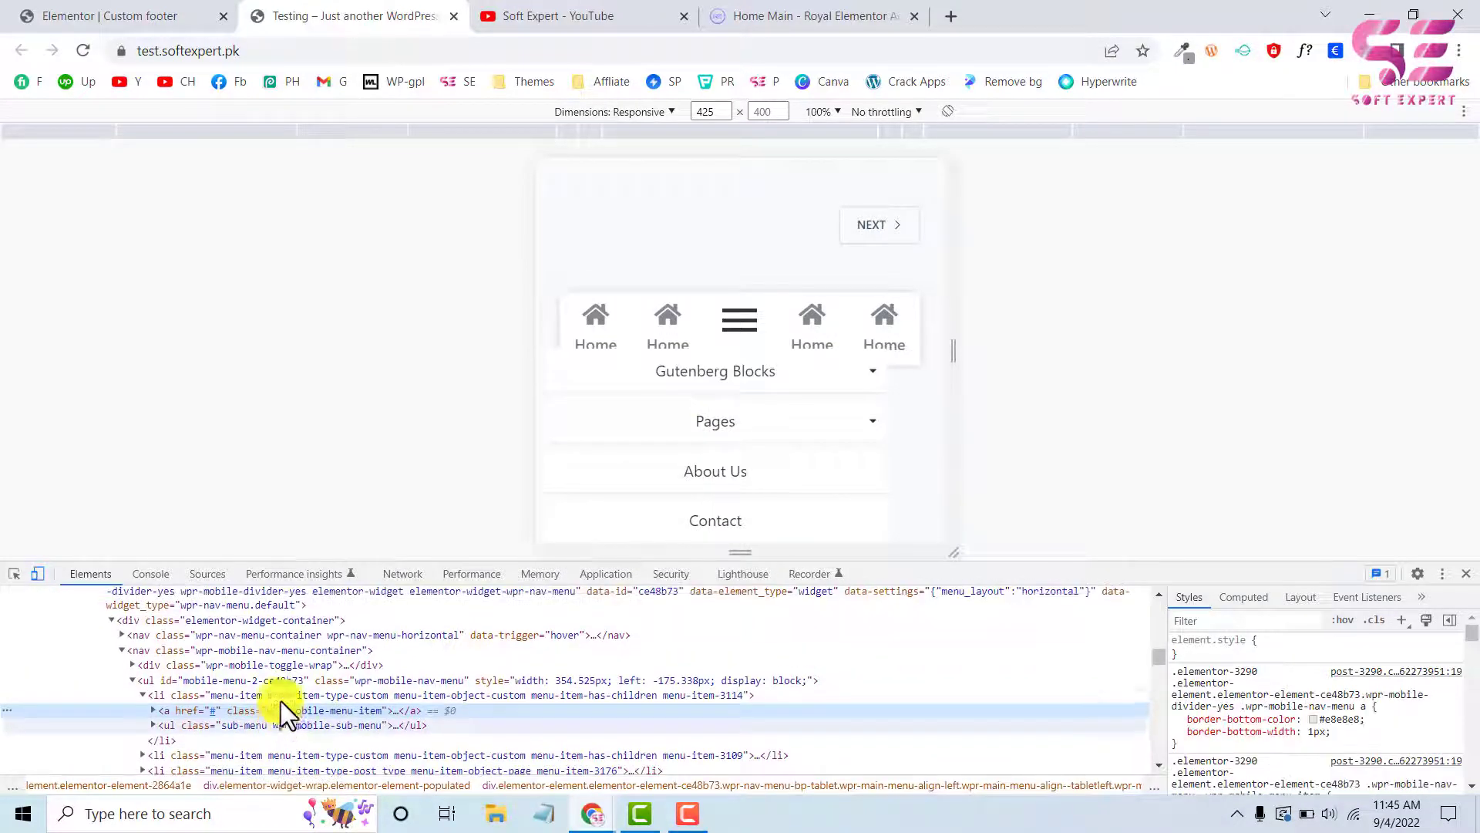
{"action": "double_click", "coordinate": [219, 677]}
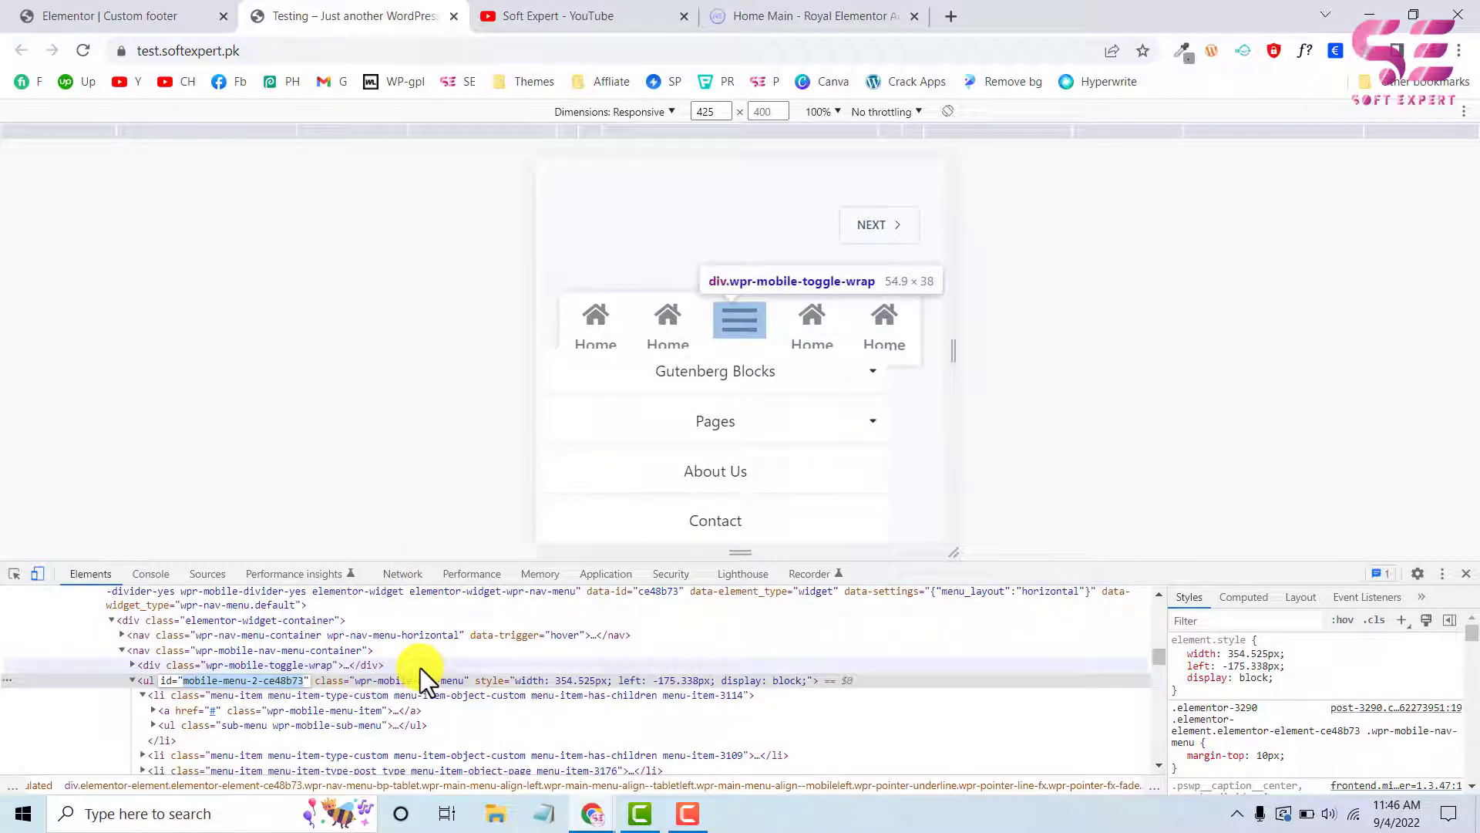
Return to the Elementor editor, turn the sticky setting back on for the icon bar section and update the template
{"action": "left_click", "coordinate": [161, 12]}
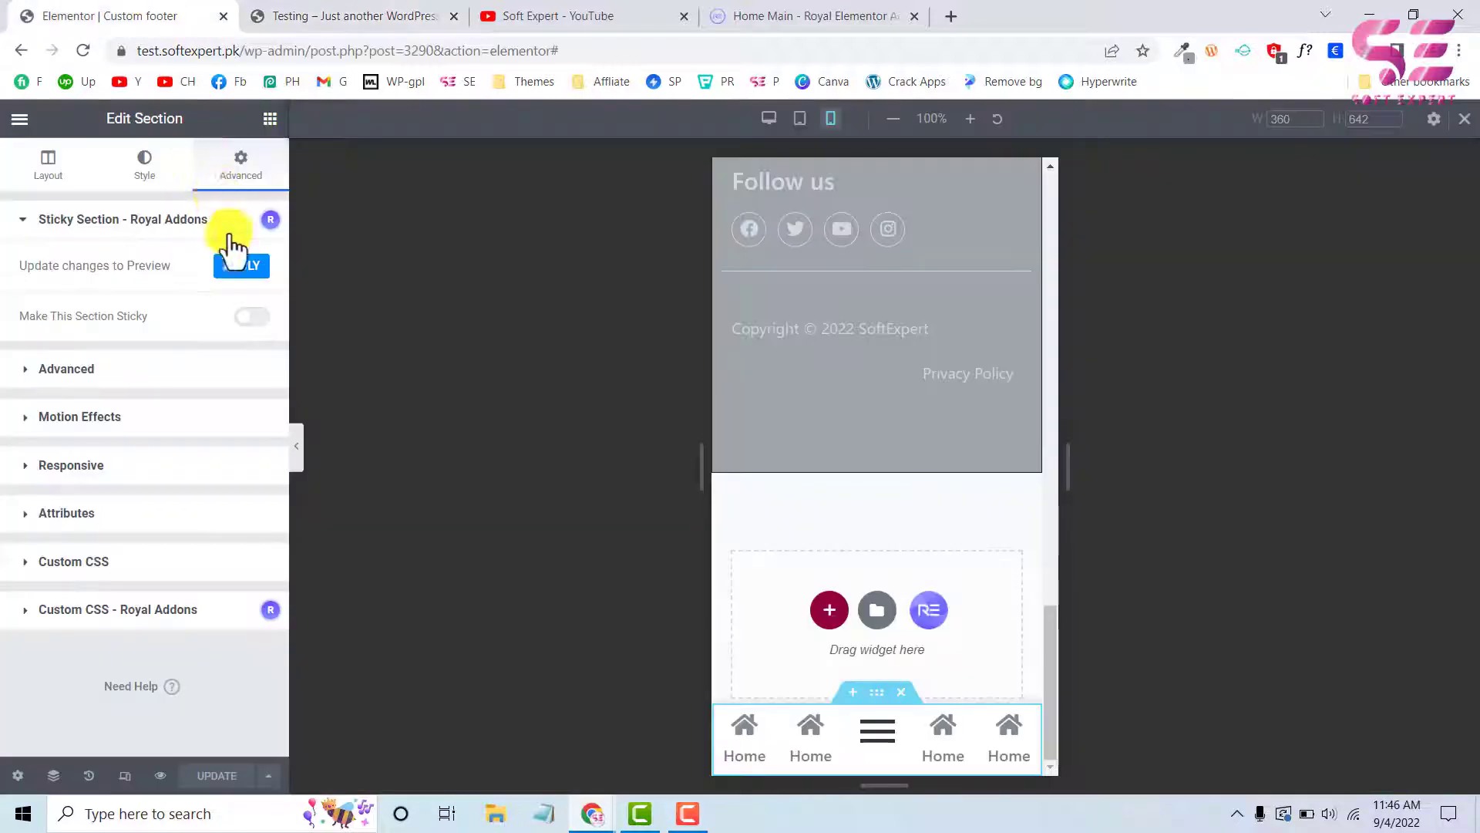
{"action": "left_click", "coordinate": [253, 318]}
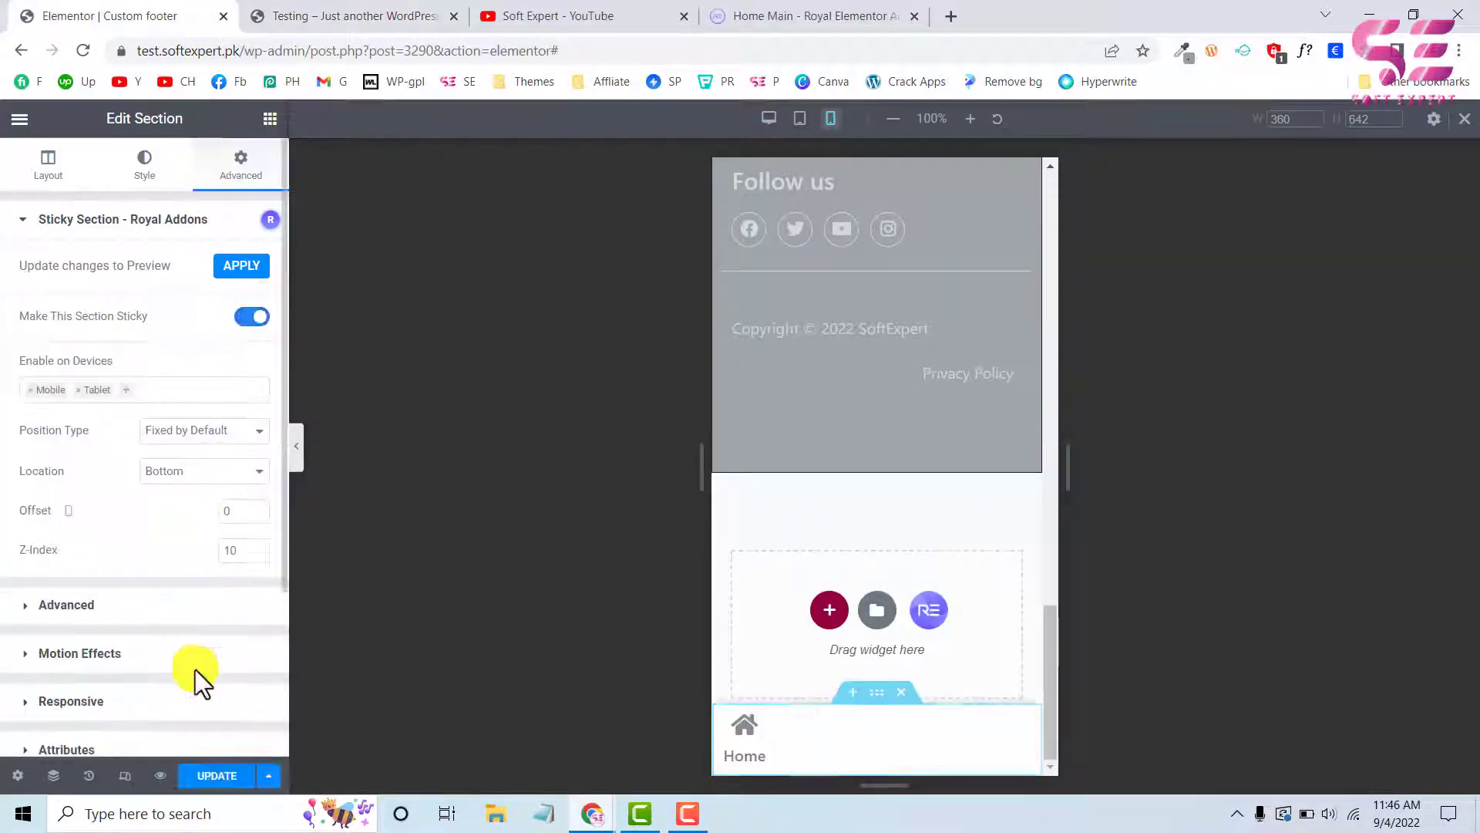
{"action": "left_click", "coordinate": [202, 775]}
{"action": "scroll", "coordinate": [230, 534], "scroll_direction": "down", "scroll_amount": 3}
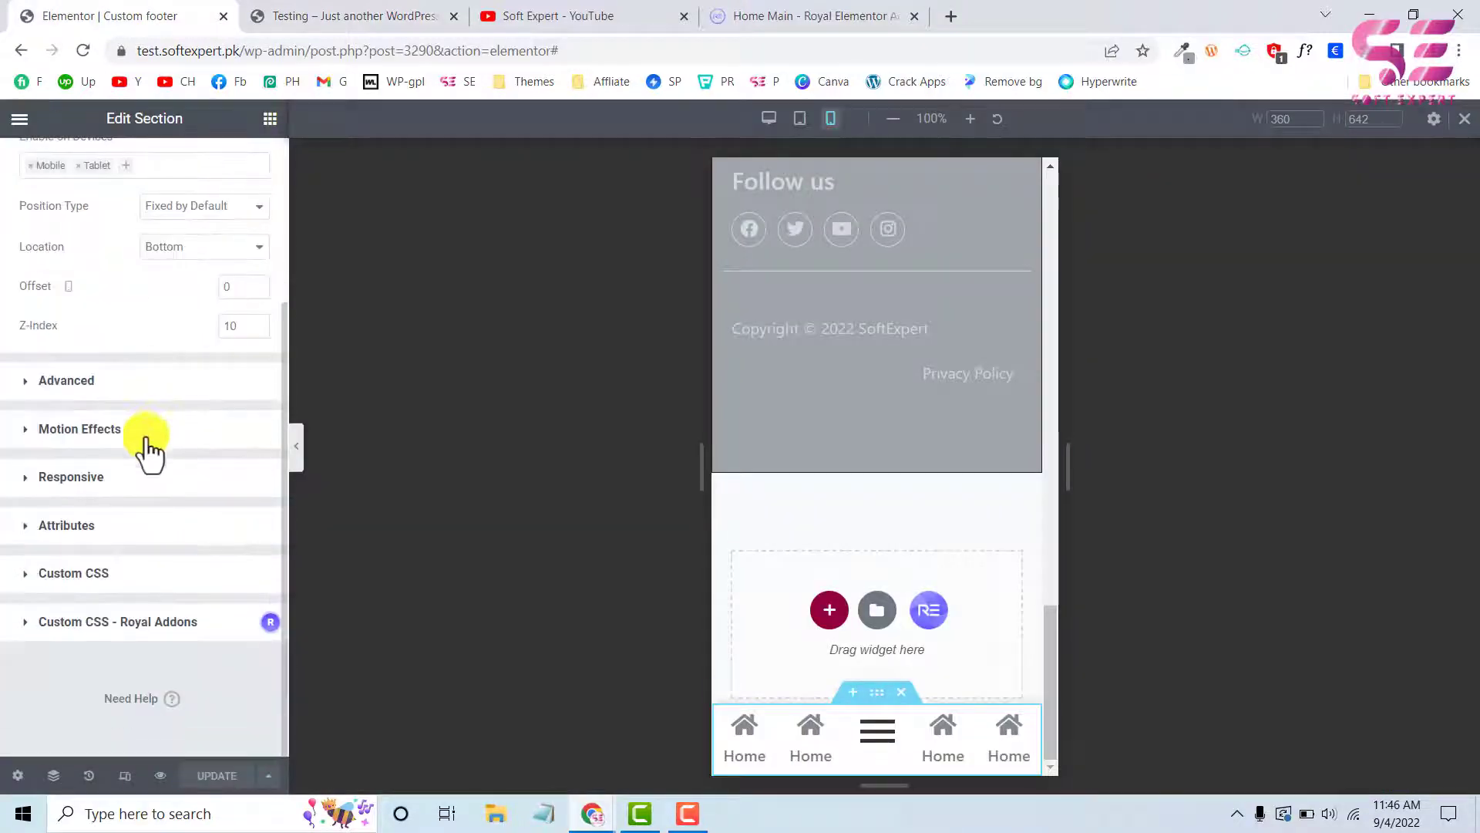
{"action": "left_click", "coordinate": [62, 574]}
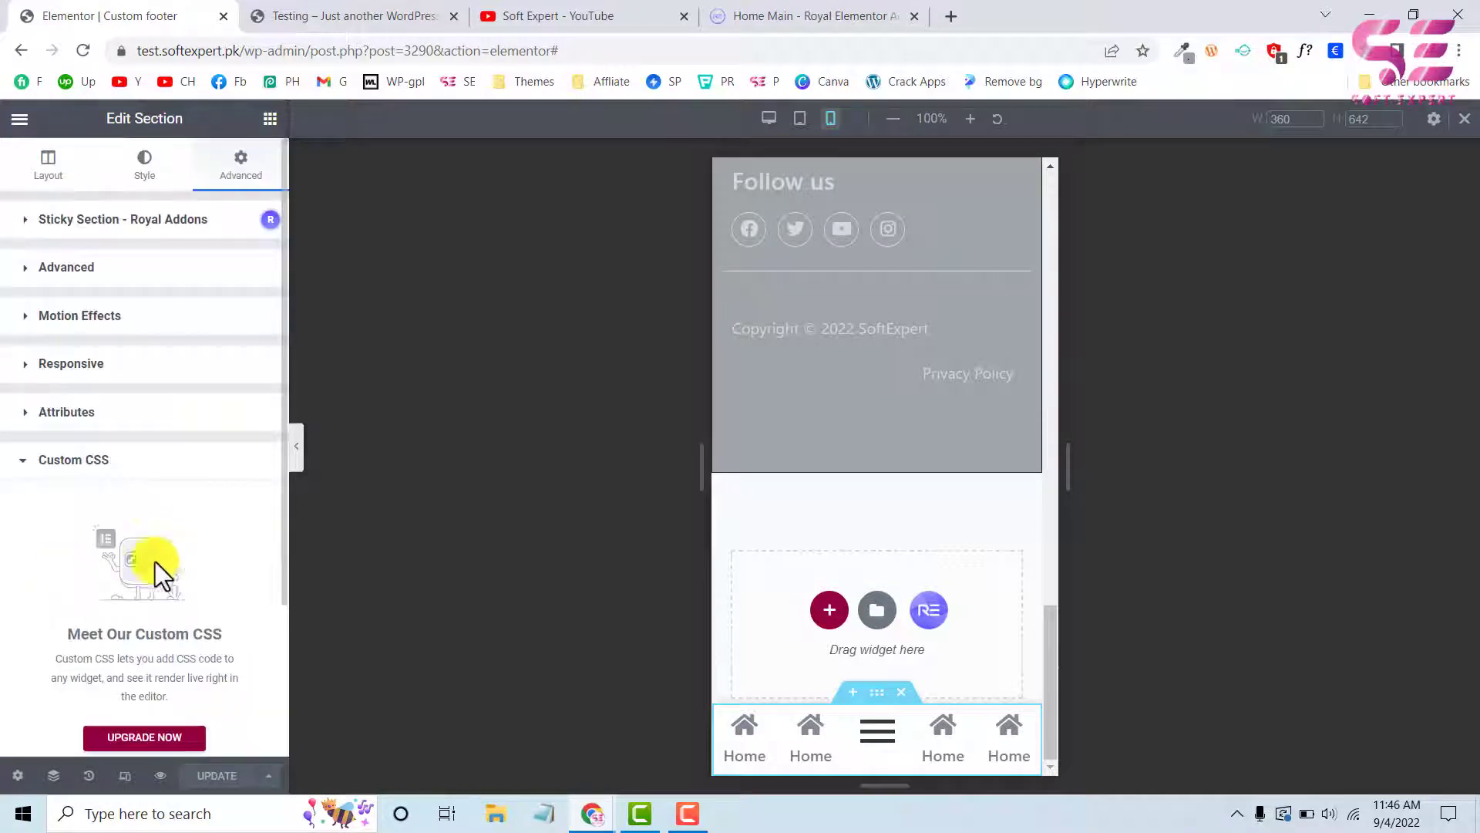
{"action": "left_click", "coordinate": [37, 463]}
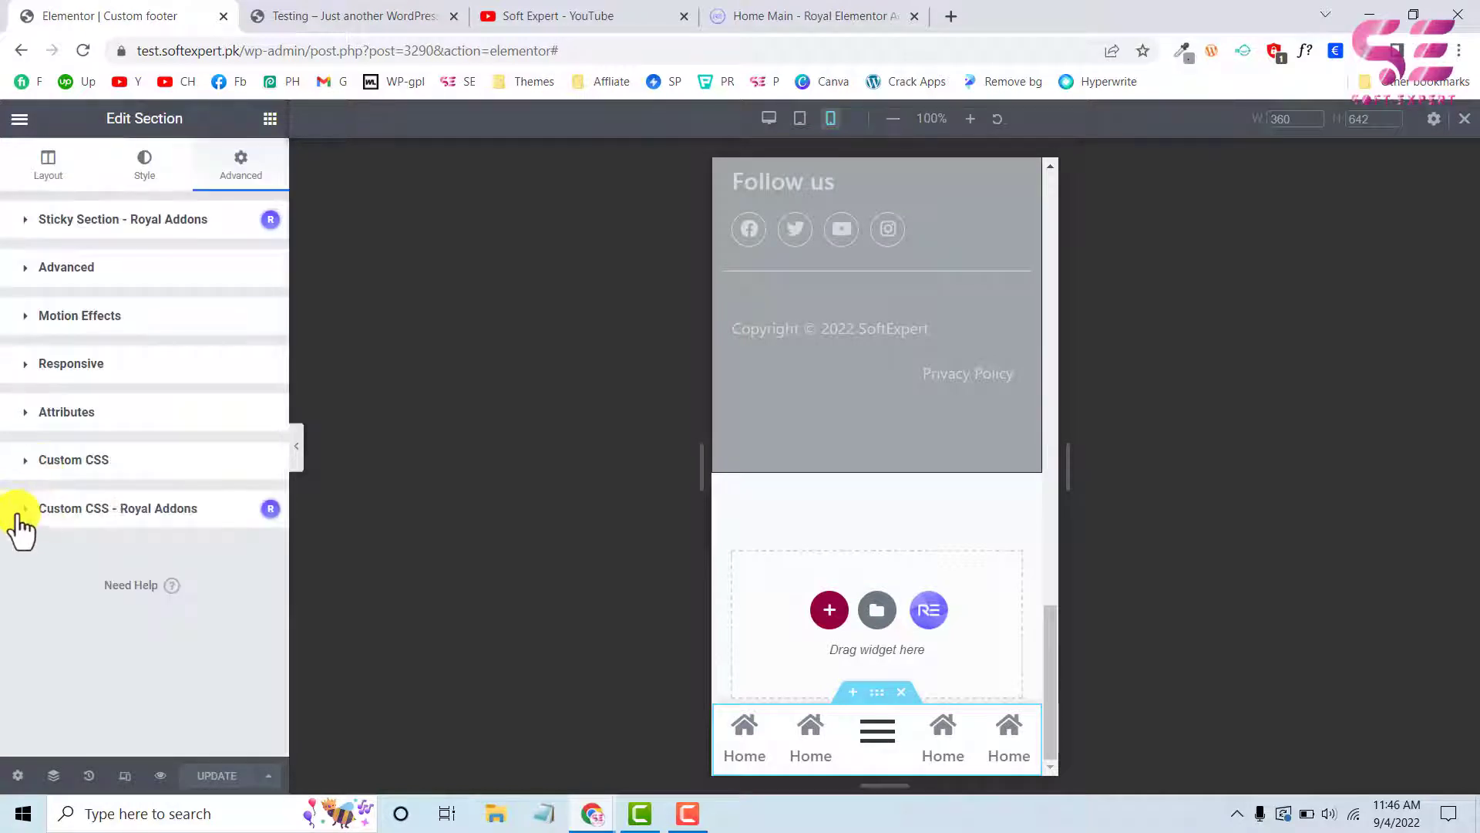
{"action": "left_click", "coordinate": [86, 509]}
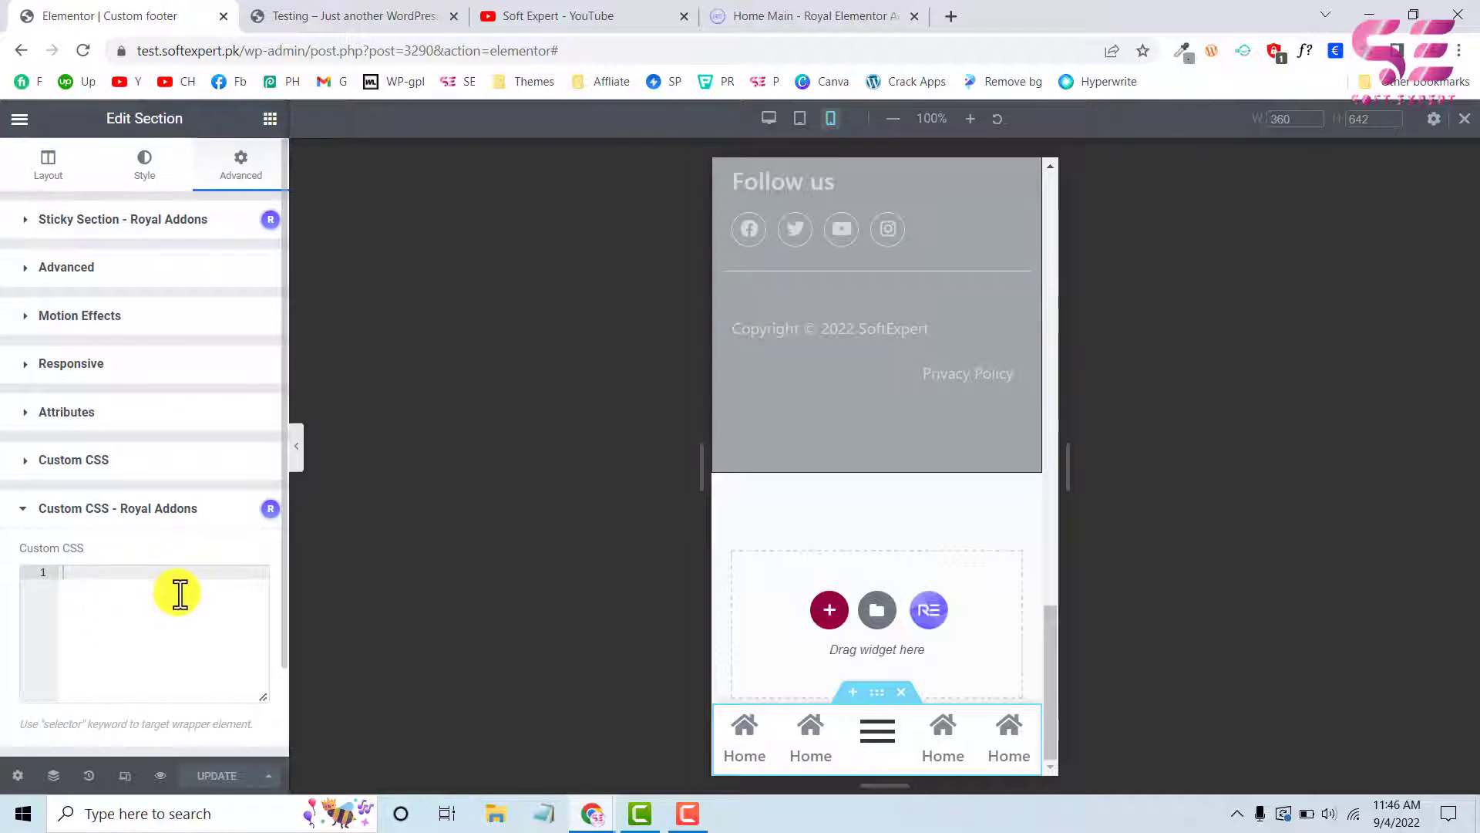
Open the Additional CSS of the Customizer from the live Testing page and switch its preview to mobile
{"action": "left_click", "coordinate": [303, 16]}
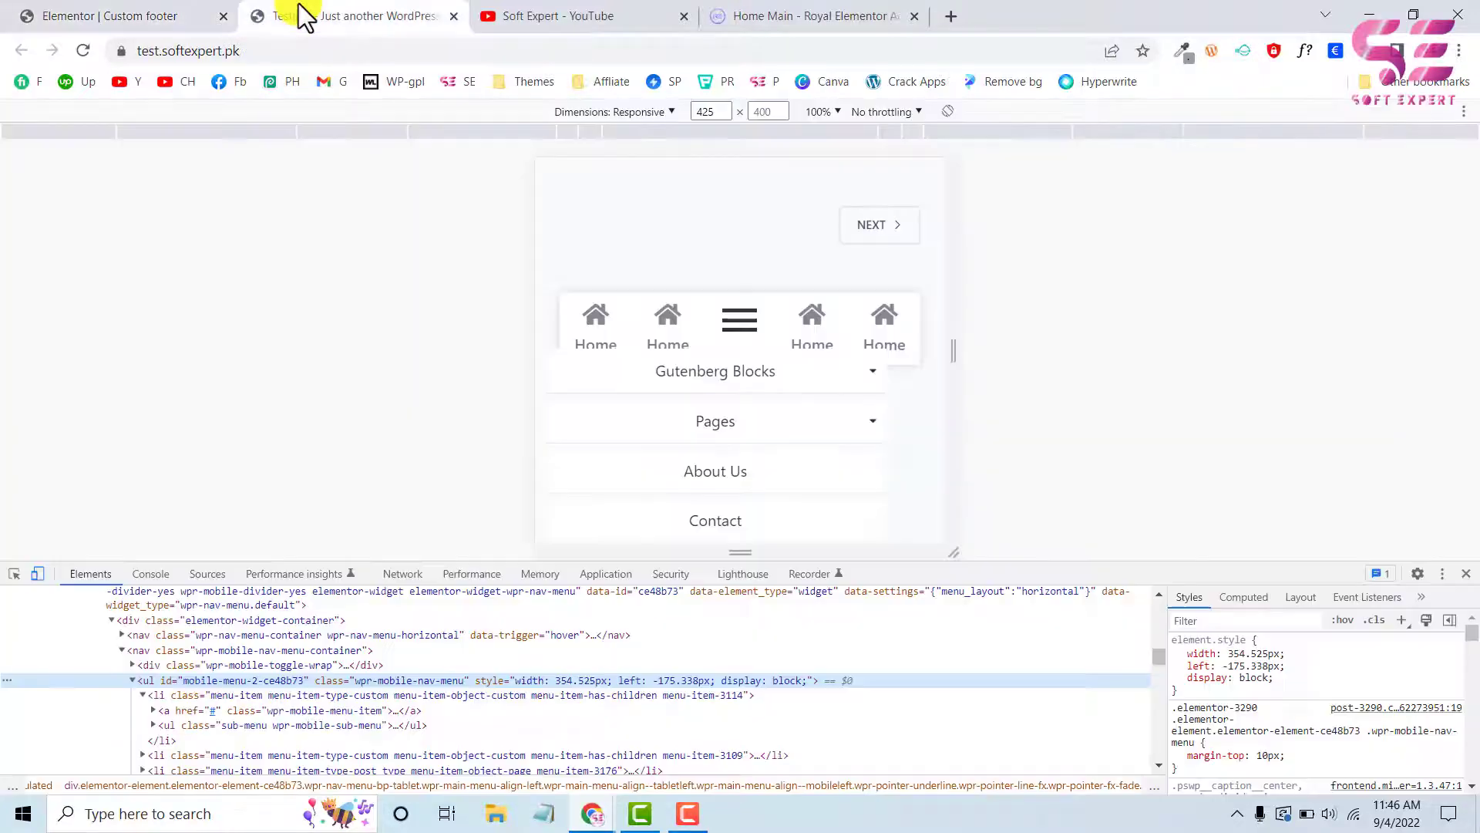
{"action": "left_click", "coordinate": [35, 575]}
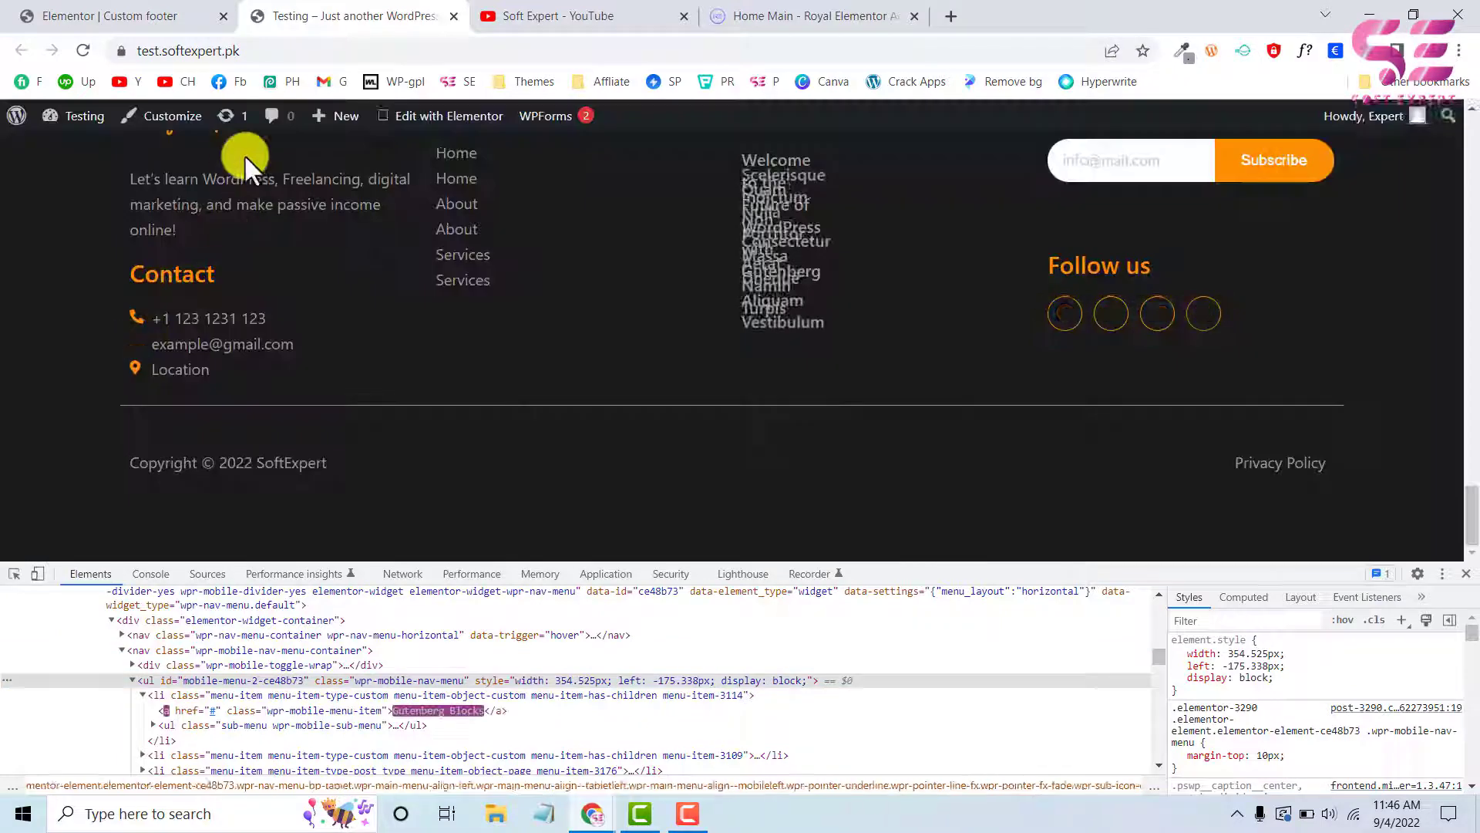
{"action": "left_click", "coordinate": [173, 123]}
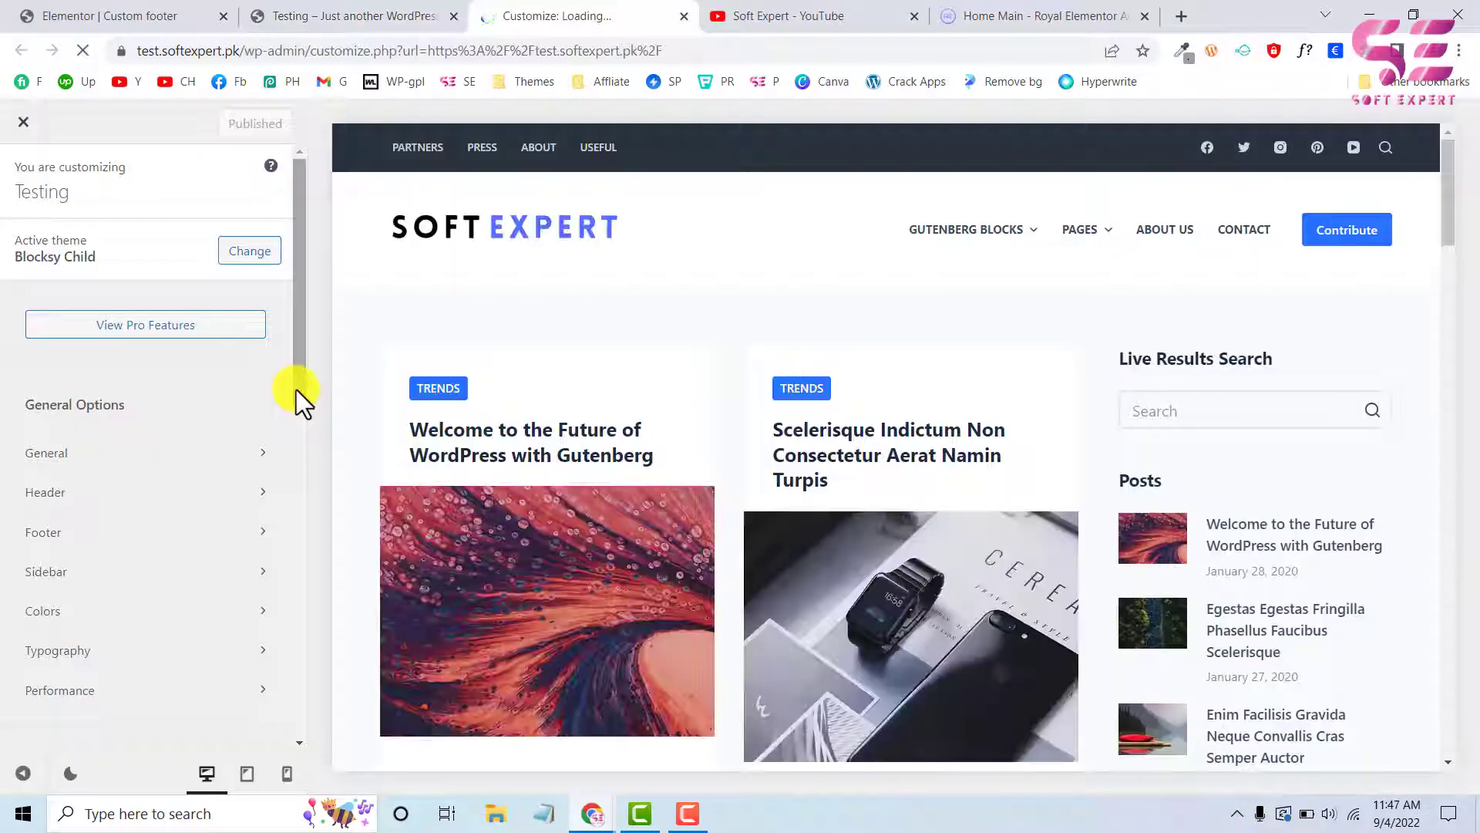
{"action": "left_click_drag", "start_coordinate": [296, 390], "coordinate": [300, 731]}
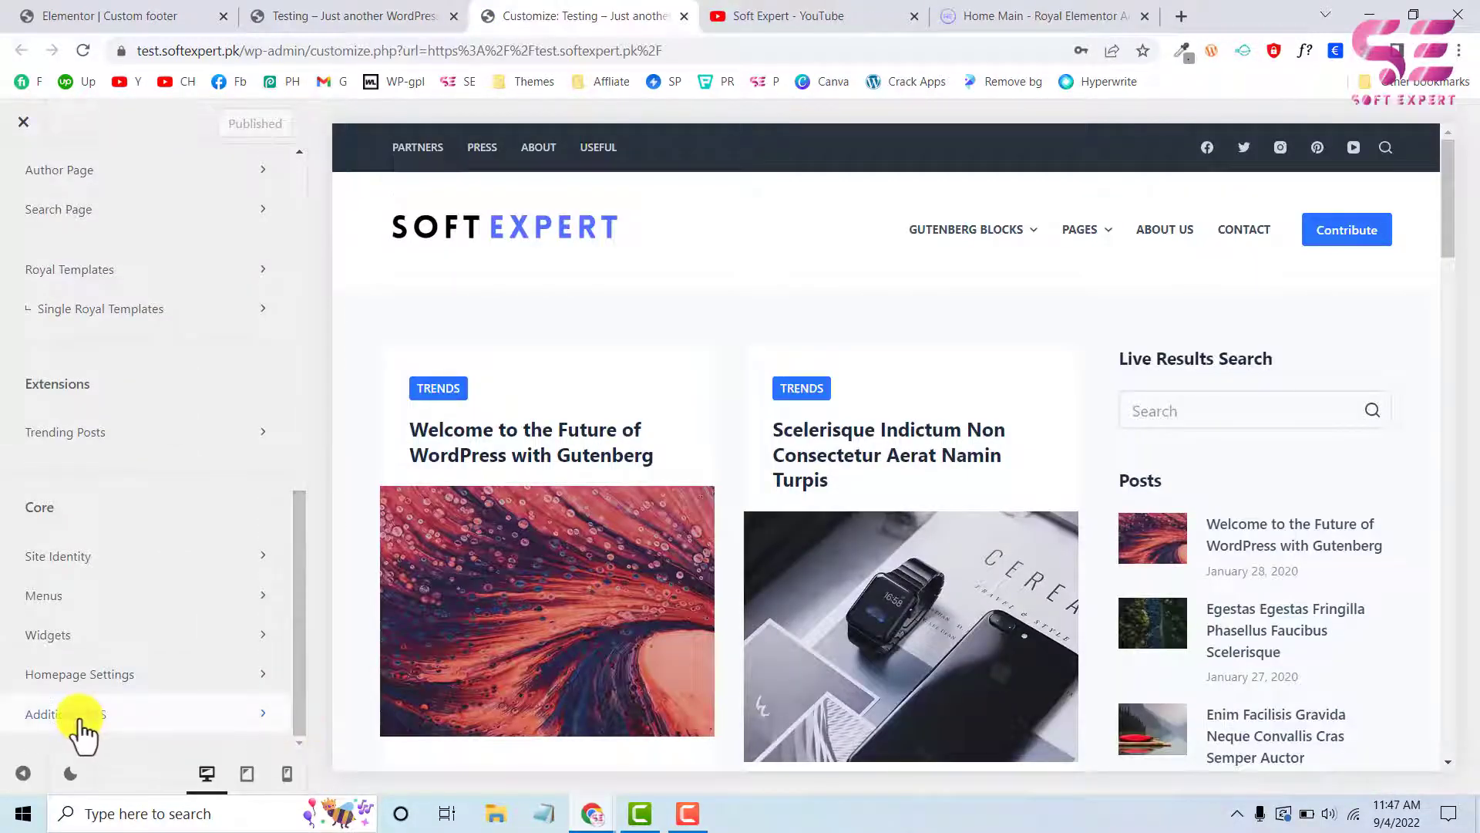
{"action": "left_click", "coordinate": [81, 715]}
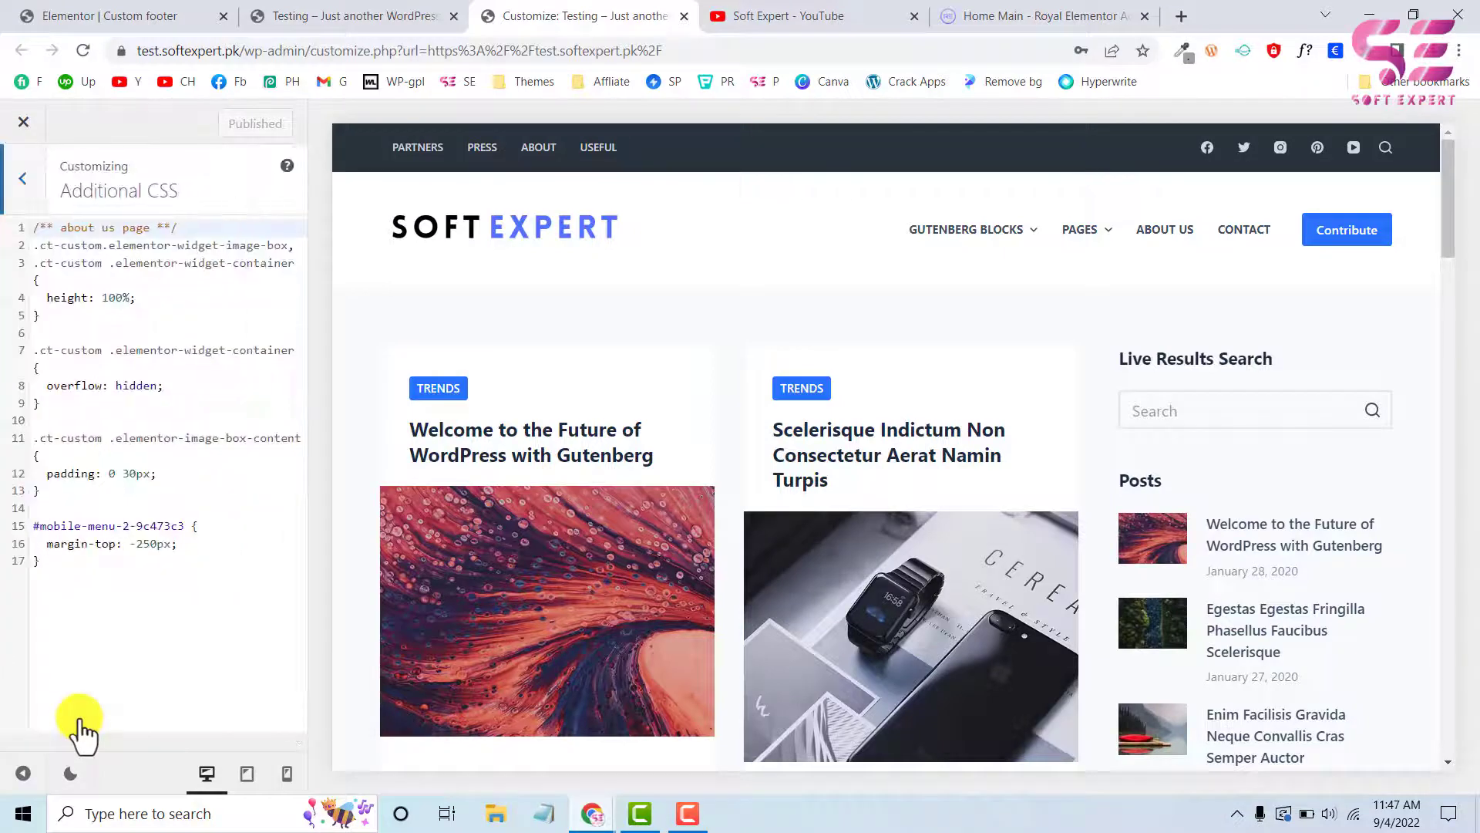
{"action": "left_click", "coordinate": [287, 774]}
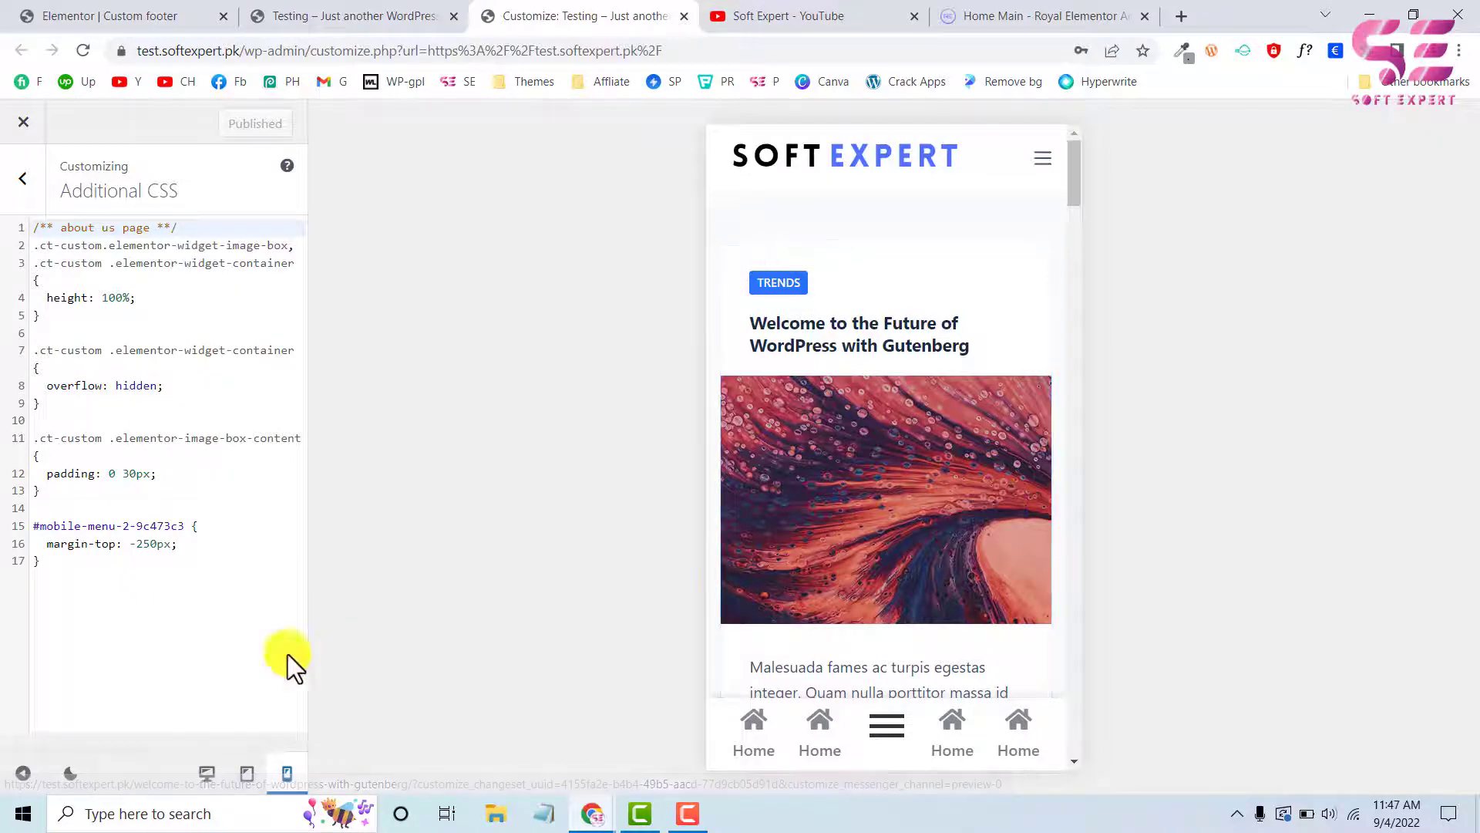
Add a rule for #mobile-menu-2-ce48b73 with margin-top: -200px below the existing CSS
{"action": "left_click_drag", "start_coordinate": [34, 528], "coordinate": [188, 548]}
{"action": "left_click", "coordinate": [188, 548]}
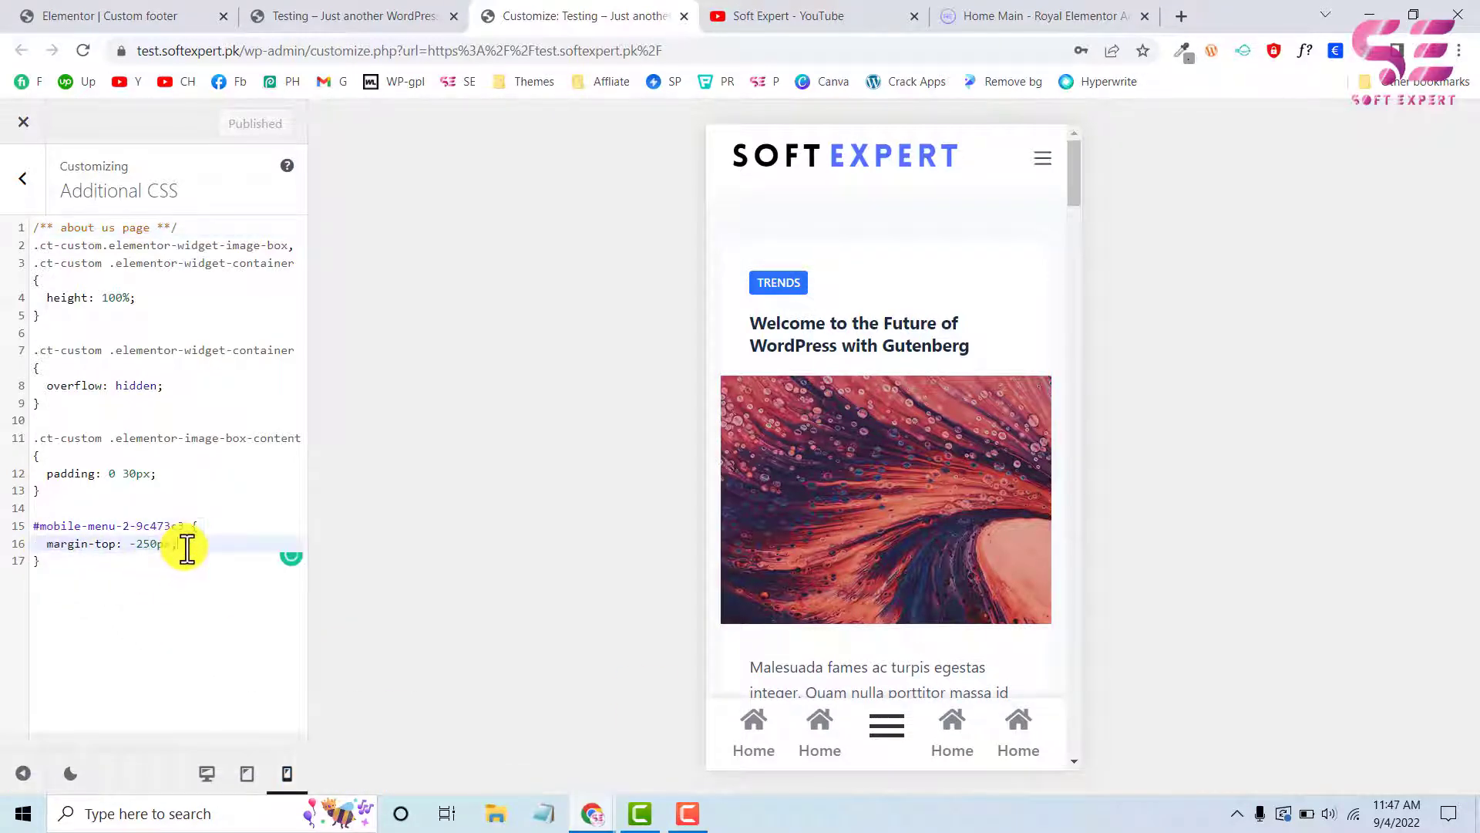
{"action": "left_click", "coordinate": [62, 572]}
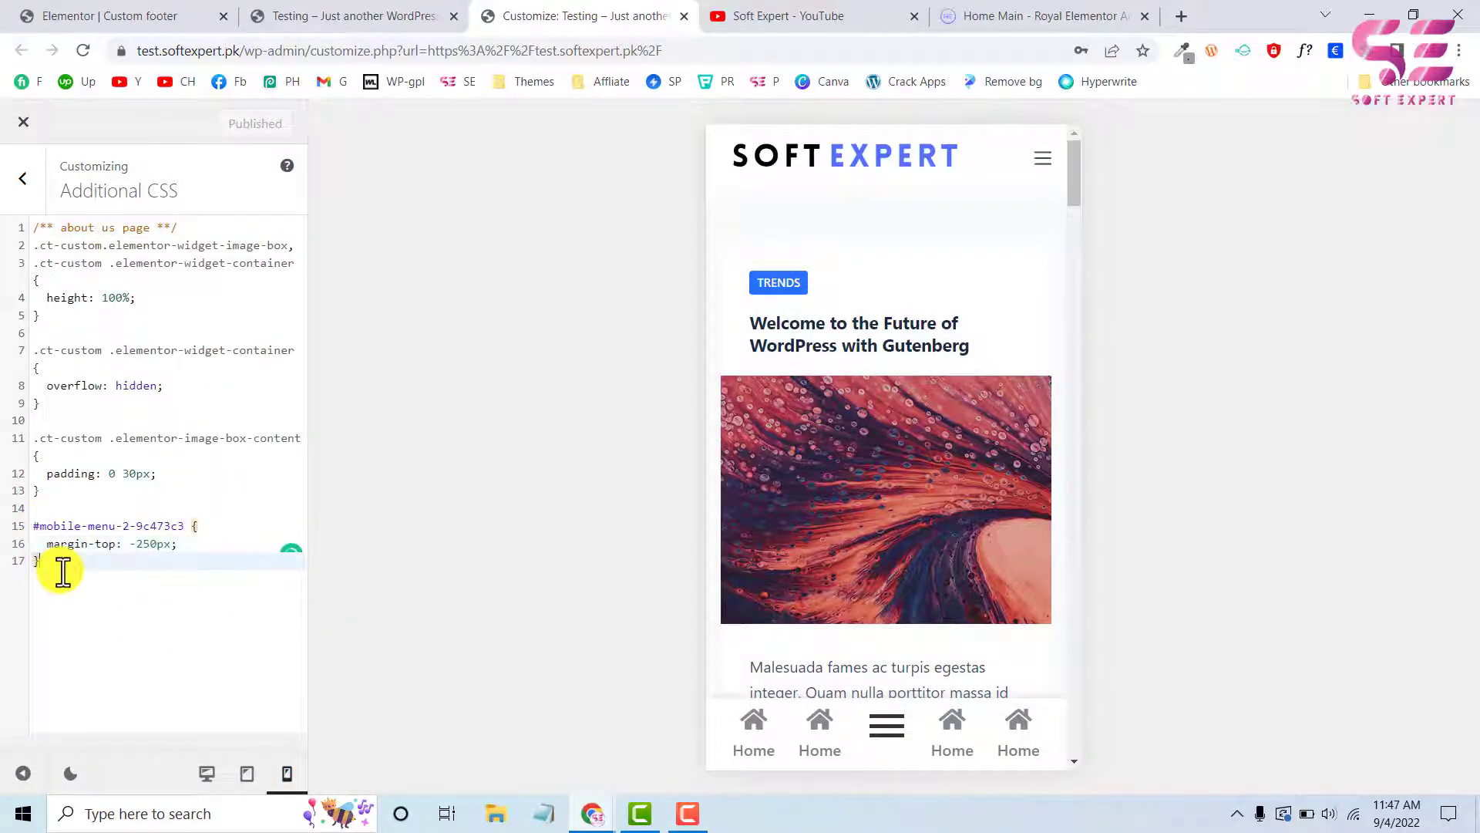
{"action": "key", "text": "Return"}
{"action": "key", "text": "Return"}
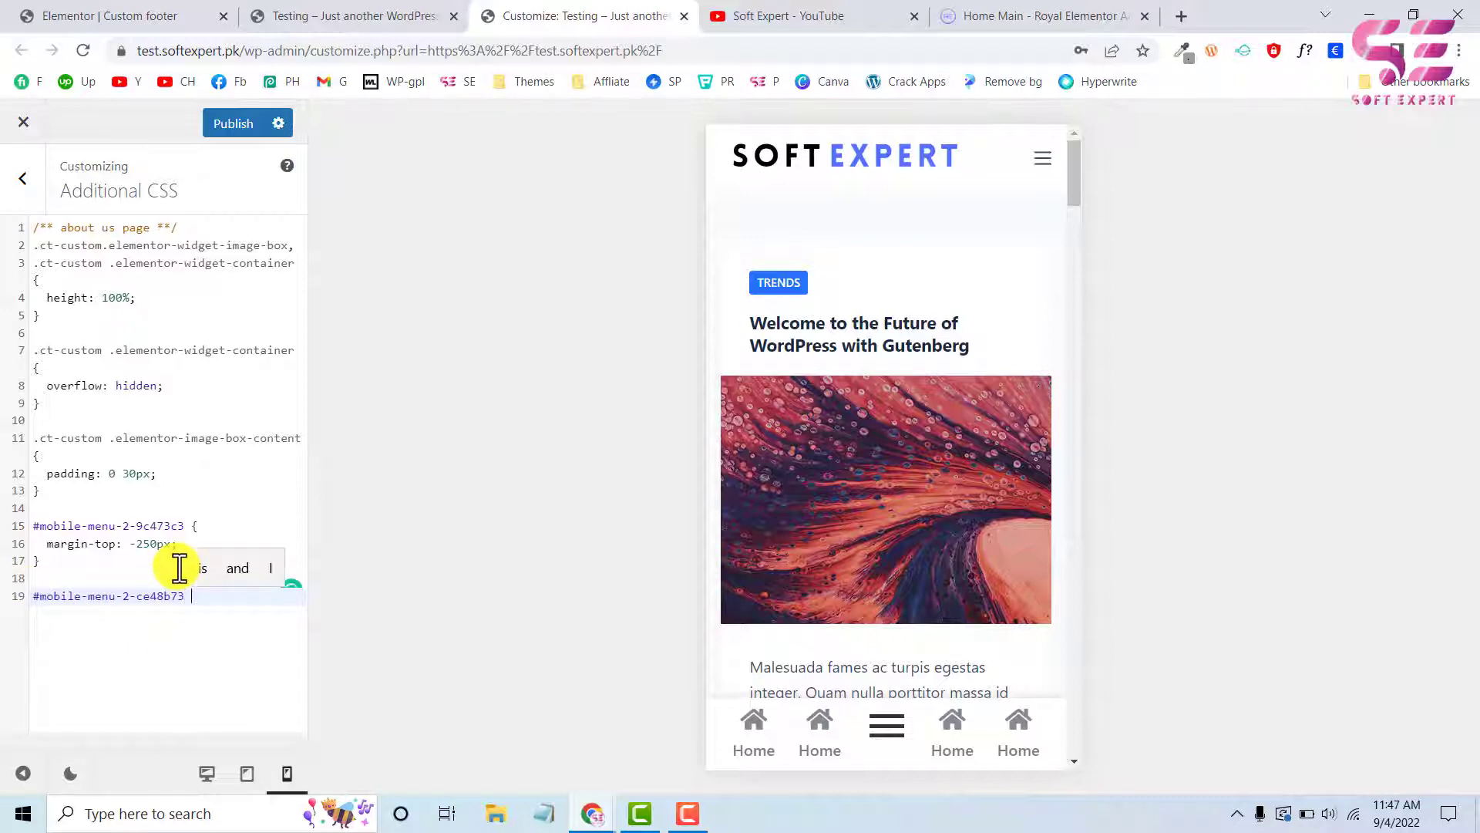
{"action": "type", "text": "{"}
{"action": "key", "text": "Return"}
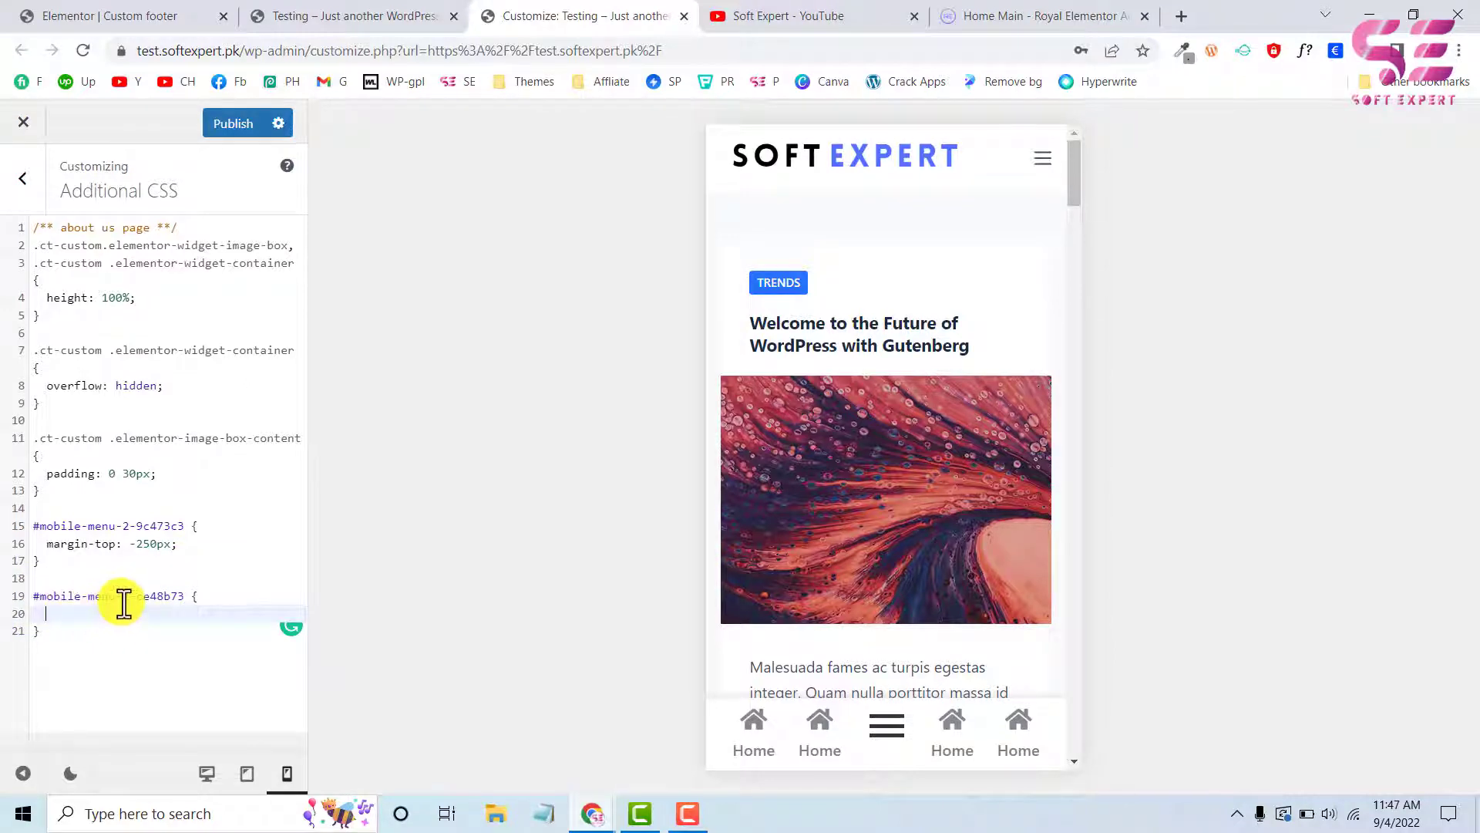
{"action": "type", "text": "margin"}
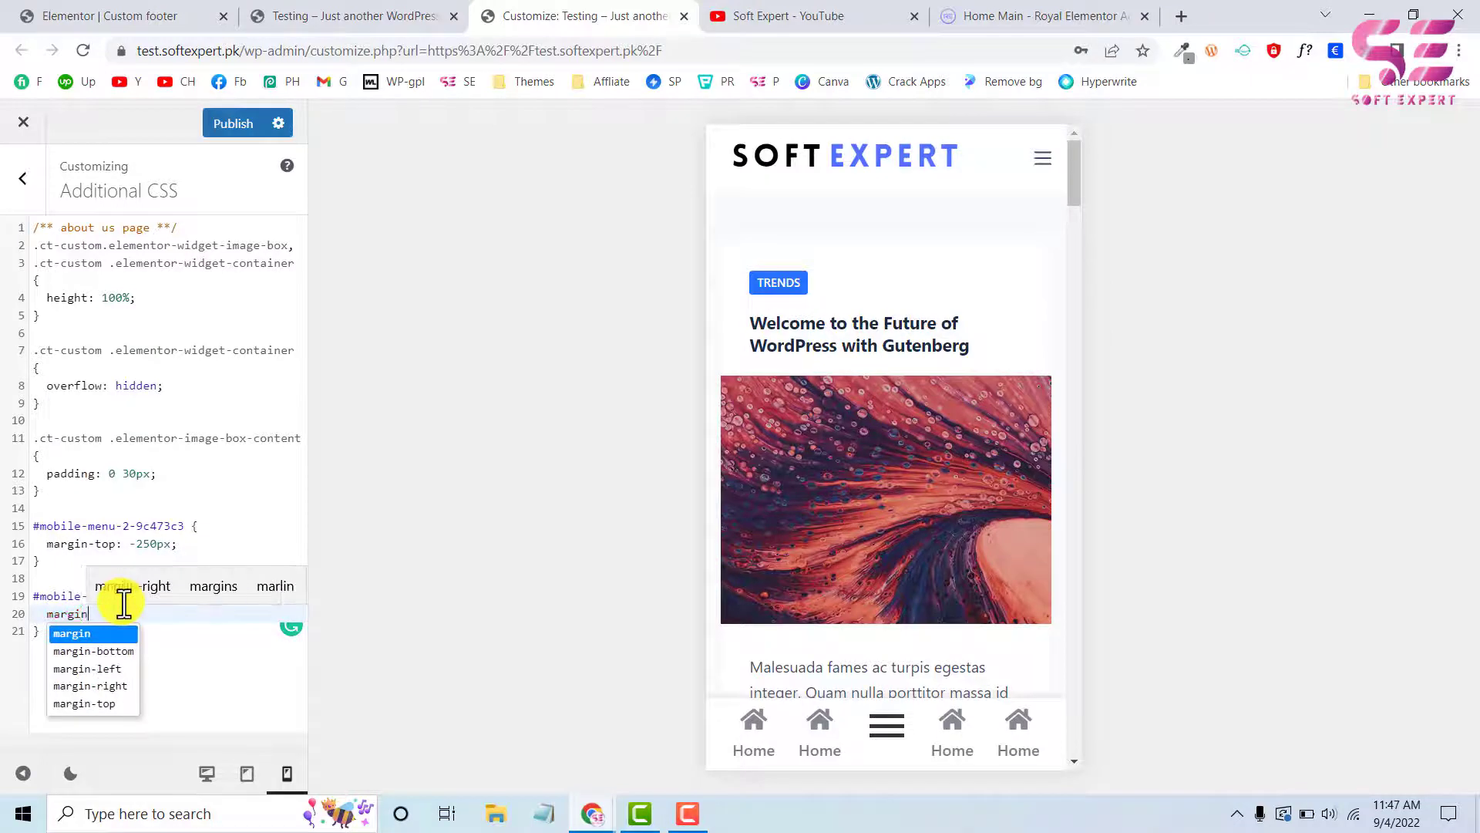
{"action": "key", "text": "Down"}
{"action": "key", "text": "Down"}
{"action": "key", "text": "Down"}
{"action": "key", "text": "Down"}
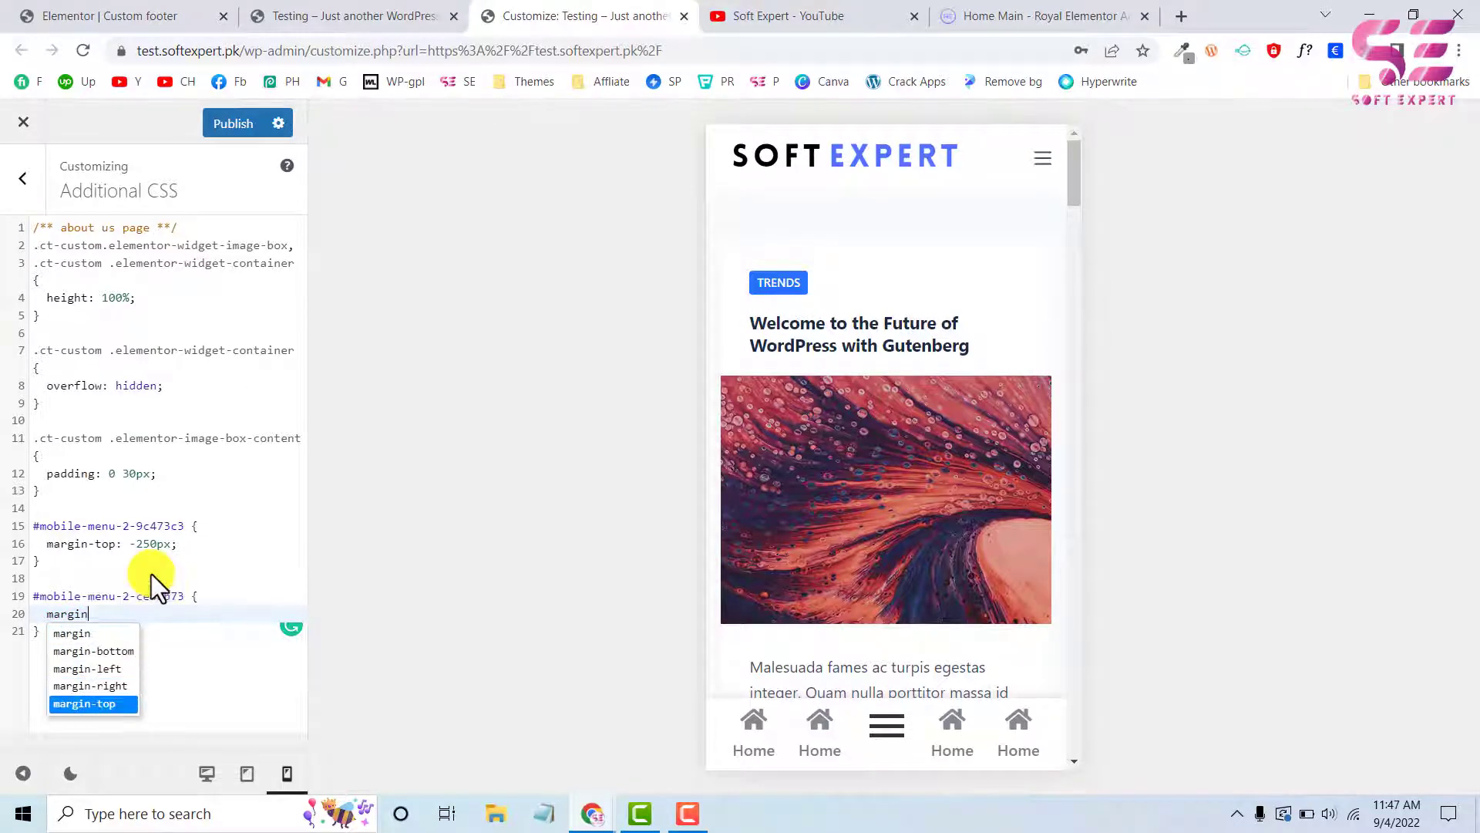
{"action": "key", "text": "Return"}
{"action": "type", "text": ": "}
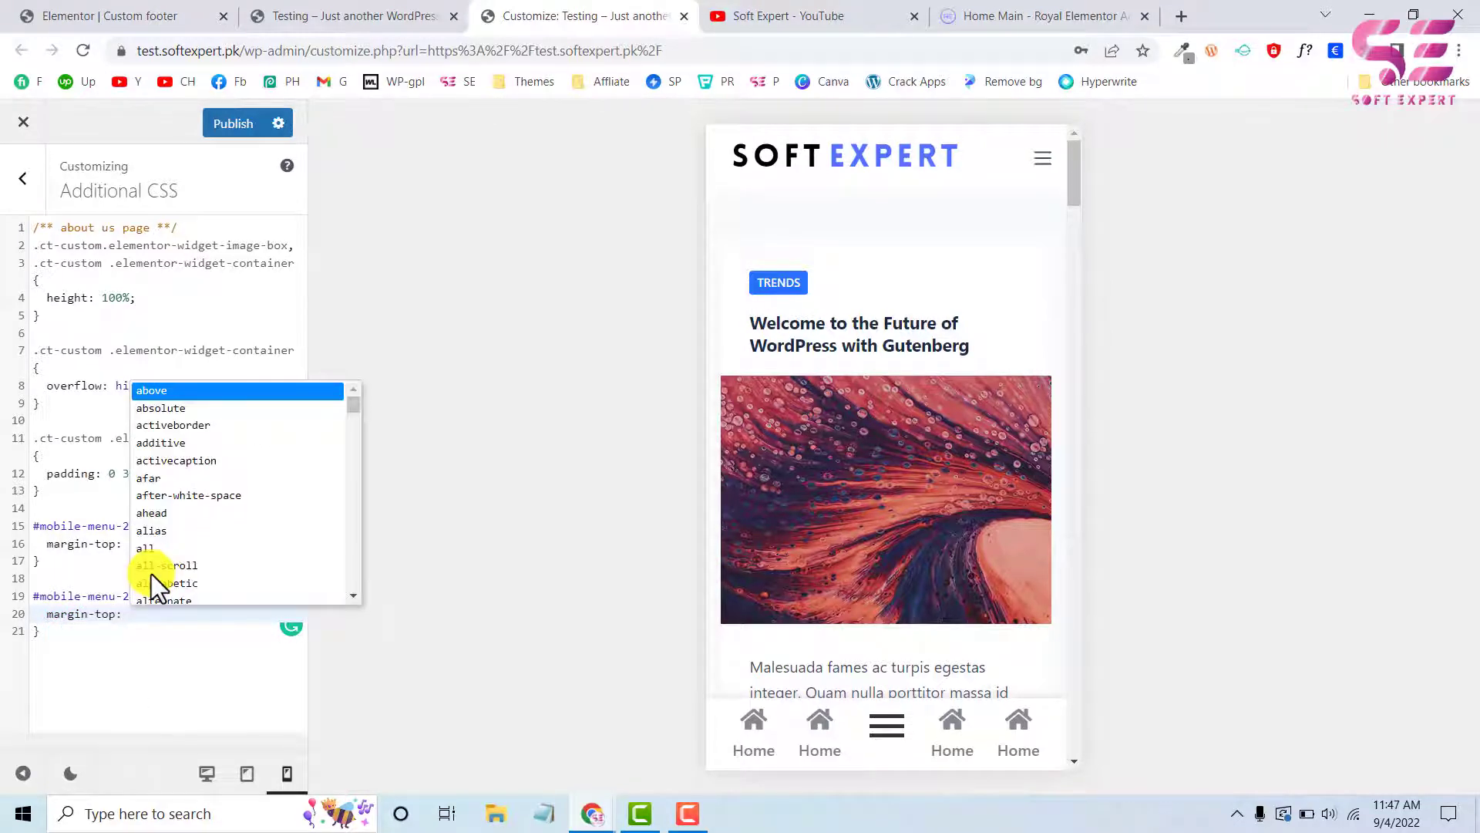
{"action": "type", "text": "-200"}
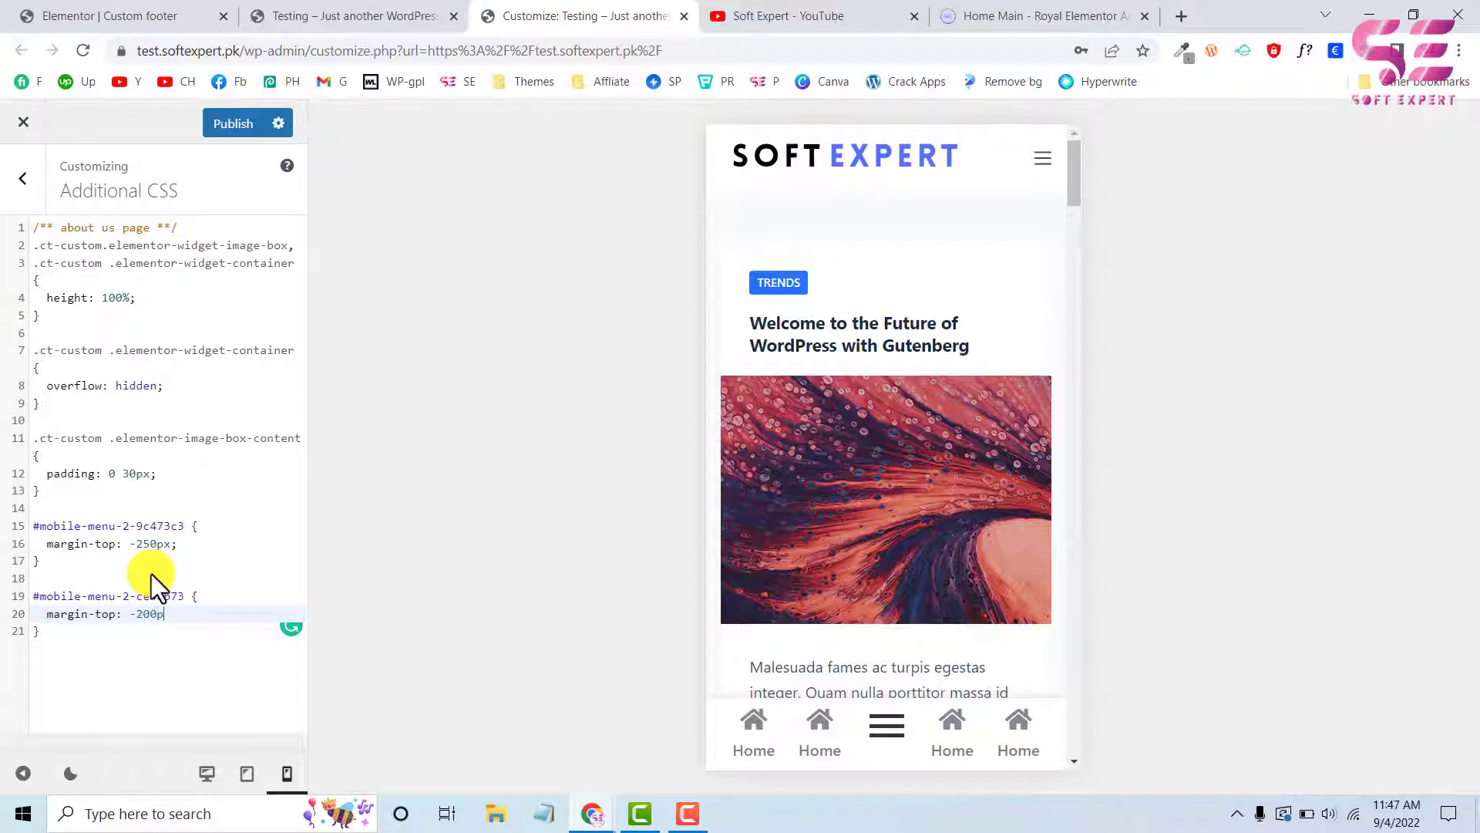
Open the icon bar's menu in the preview and change the new rule's margin-top to -250px
{"action": "left_click", "coordinate": [892, 734]}
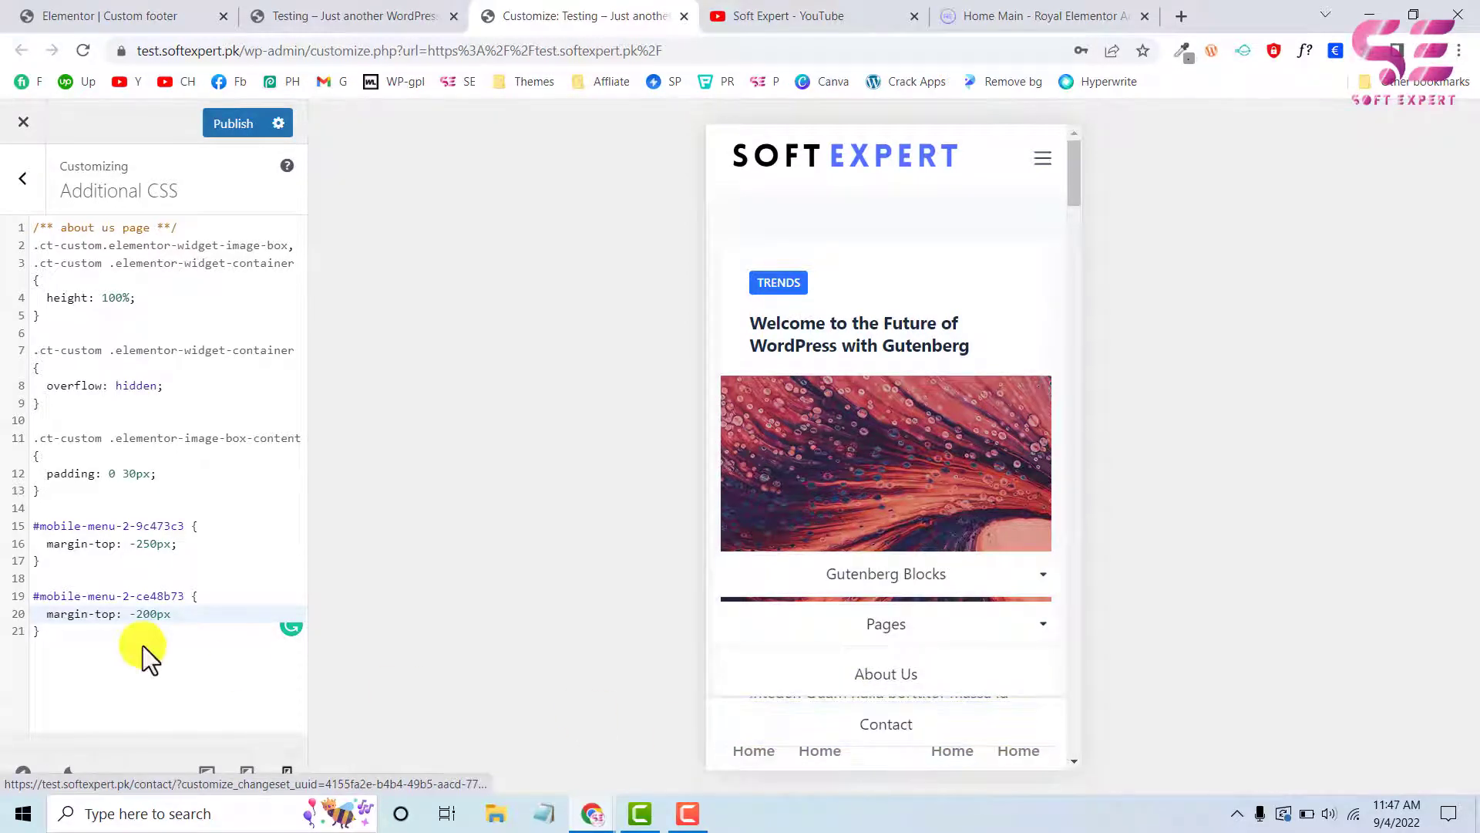
{"action": "left_click_drag", "start_coordinate": [143, 614], "coordinate": [152, 615]}
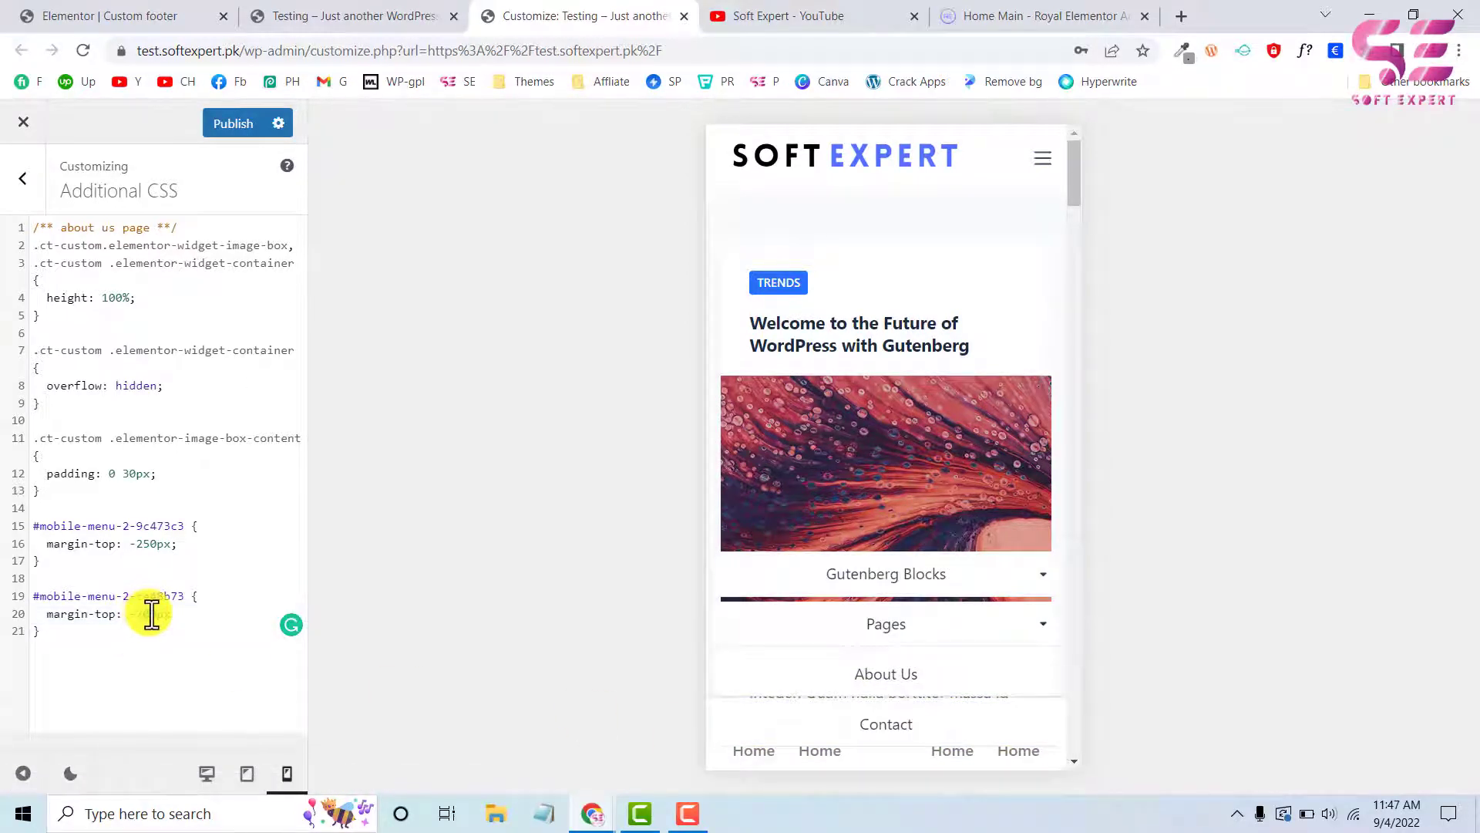
{"action": "type", "text": "5"}
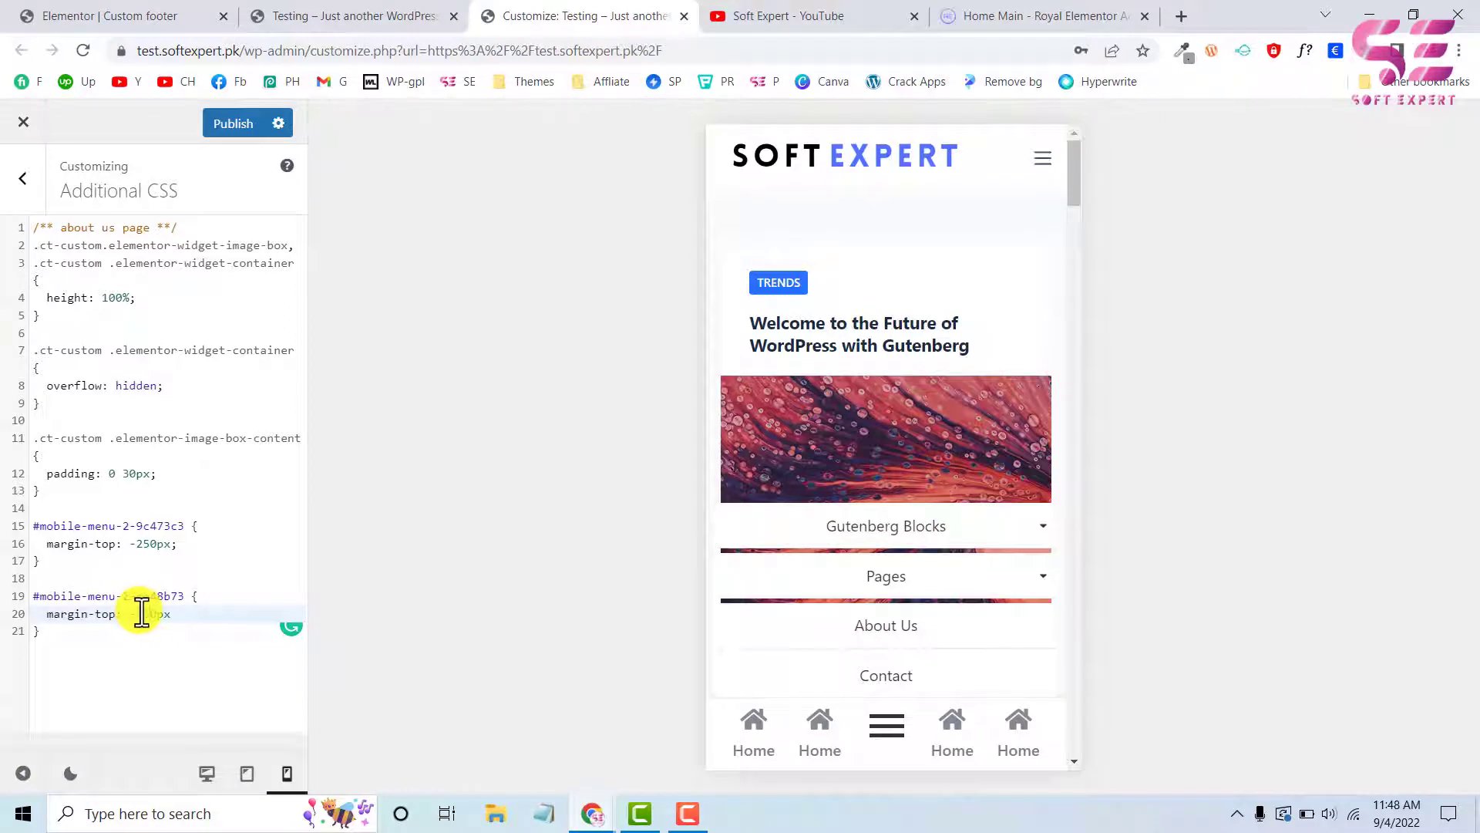
Try a margin-top of -350px in the #mobile-menu-2-ce48b73 rule and return it to -250px
{"action": "left_click_drag", "start_coordinate": [142, 613], "coordinate": [146, 612]}
{"action": "type", "text": "3"}
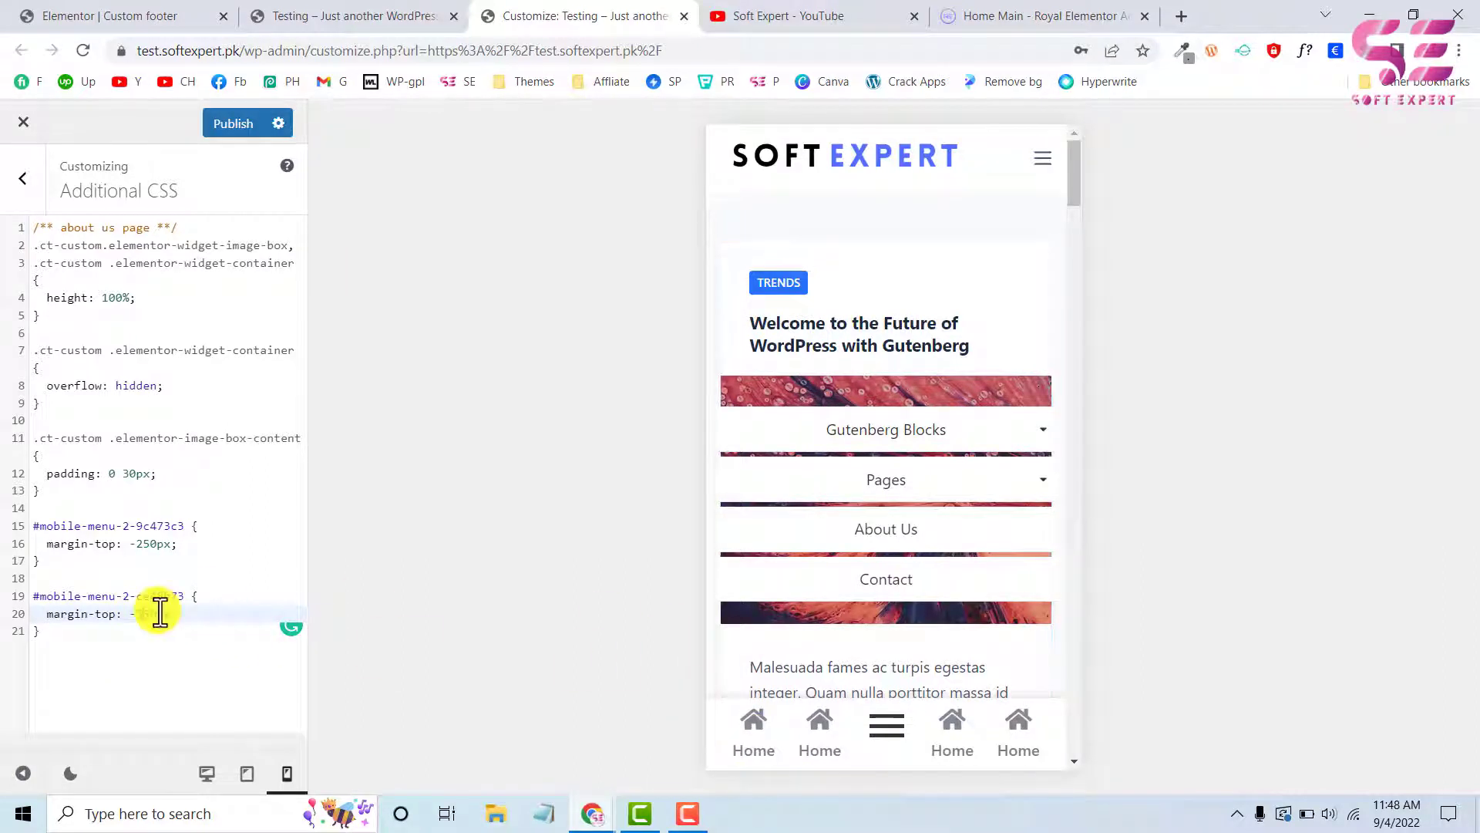
{"action": "key", "text": "BackSpace"}
{"action": "type", "text": "250"}
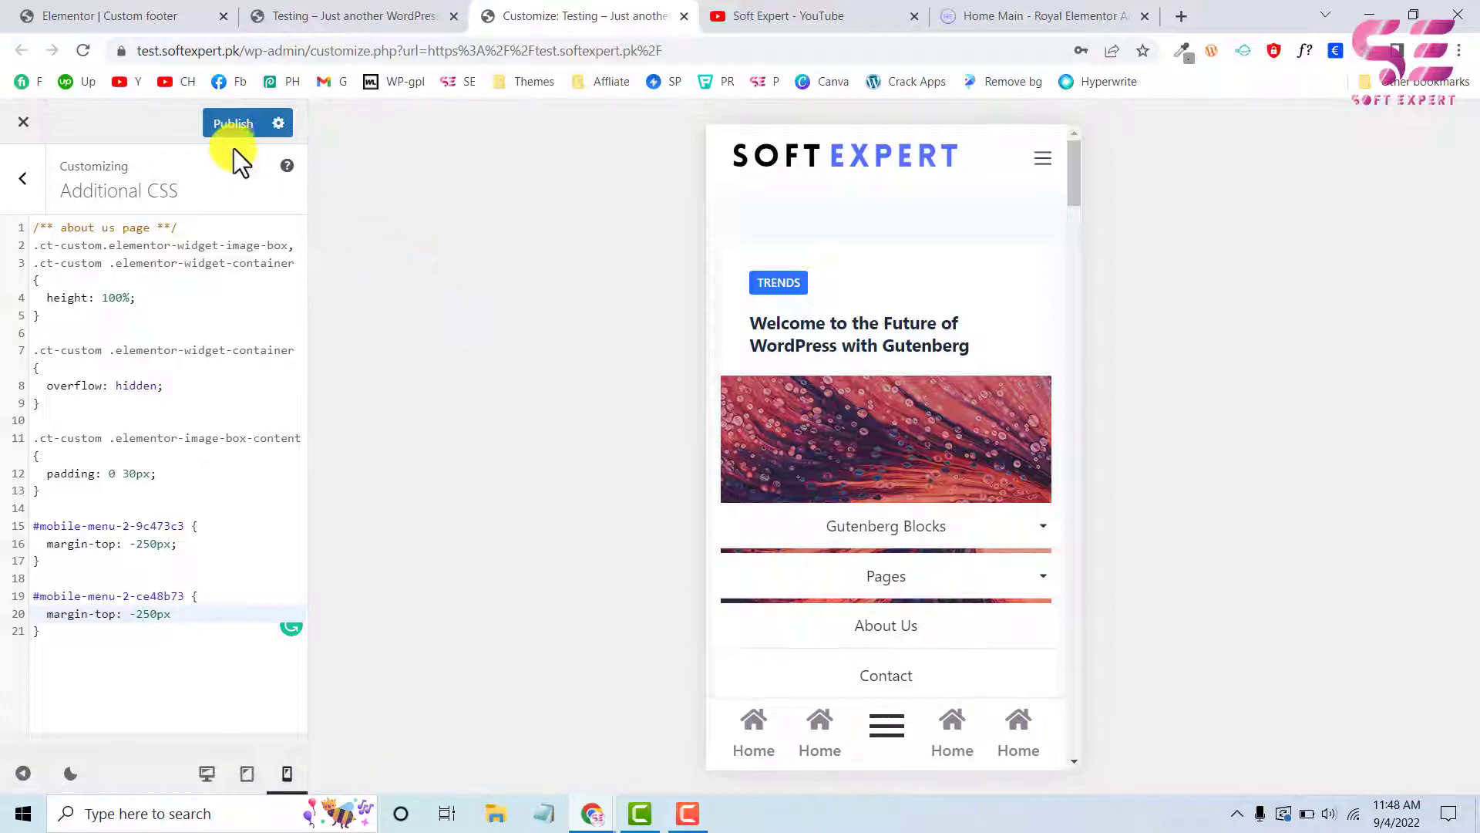
Publish the additional CSS, reload the live Testing page and close its developer tools
{"action": "left_click", "coordinate": [232, 125]}
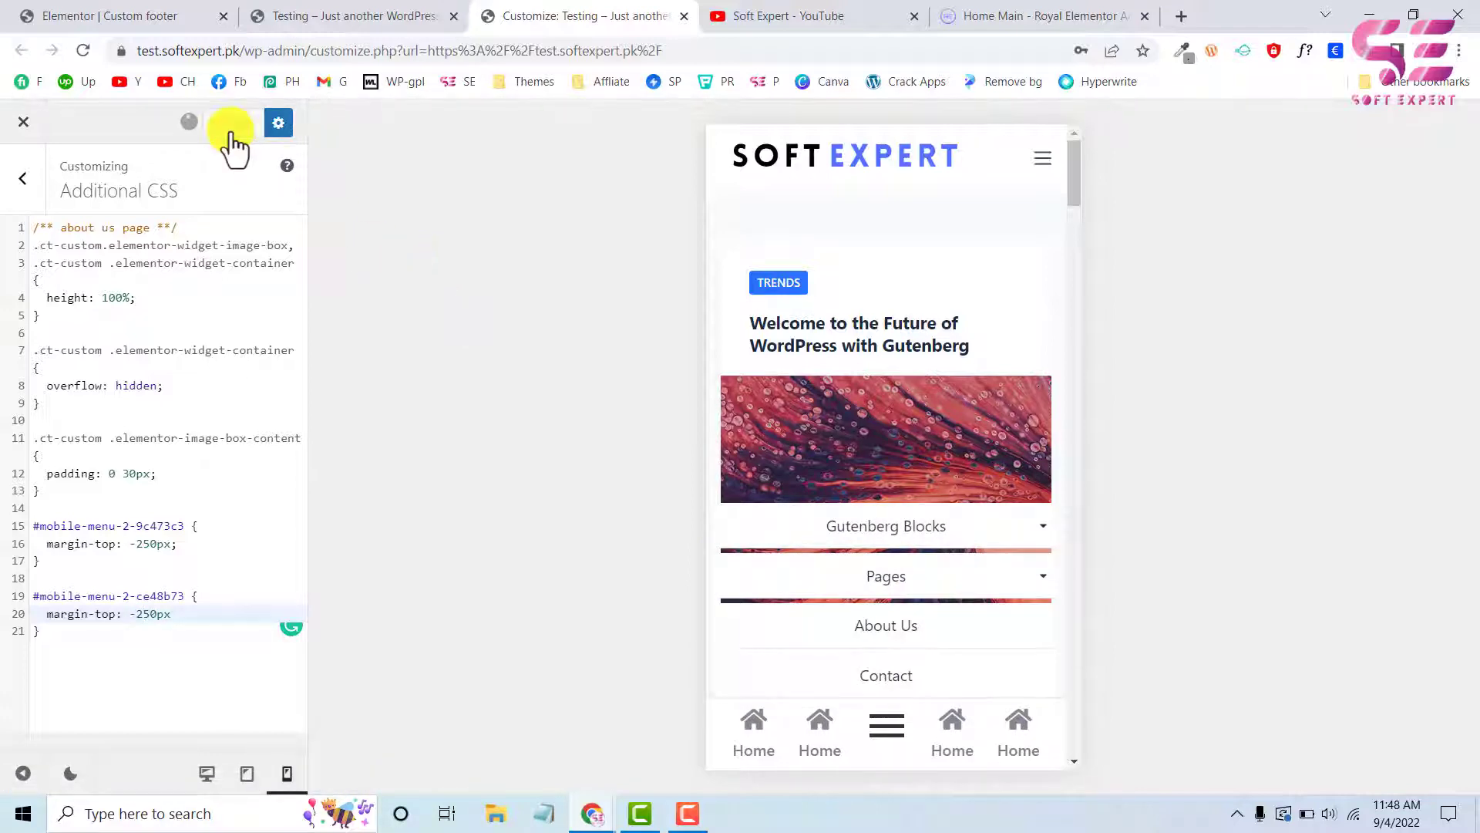
{"action": "left_click", "coordinate": [347, 15]}
{"action": "left_click", "coordinate": [87, 50]}
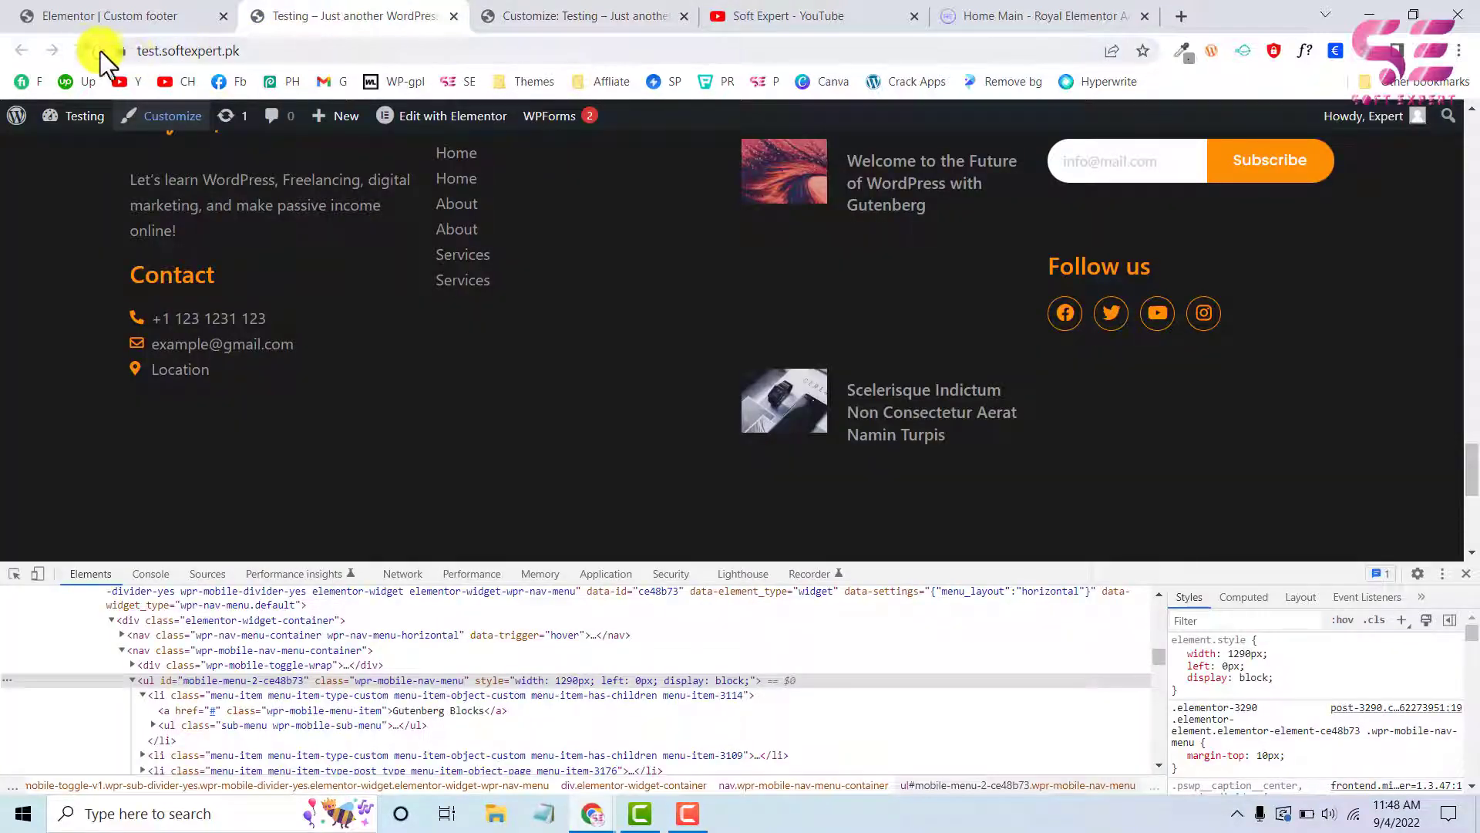
{"action": "left_click", "coordinate": [1466, 572]}
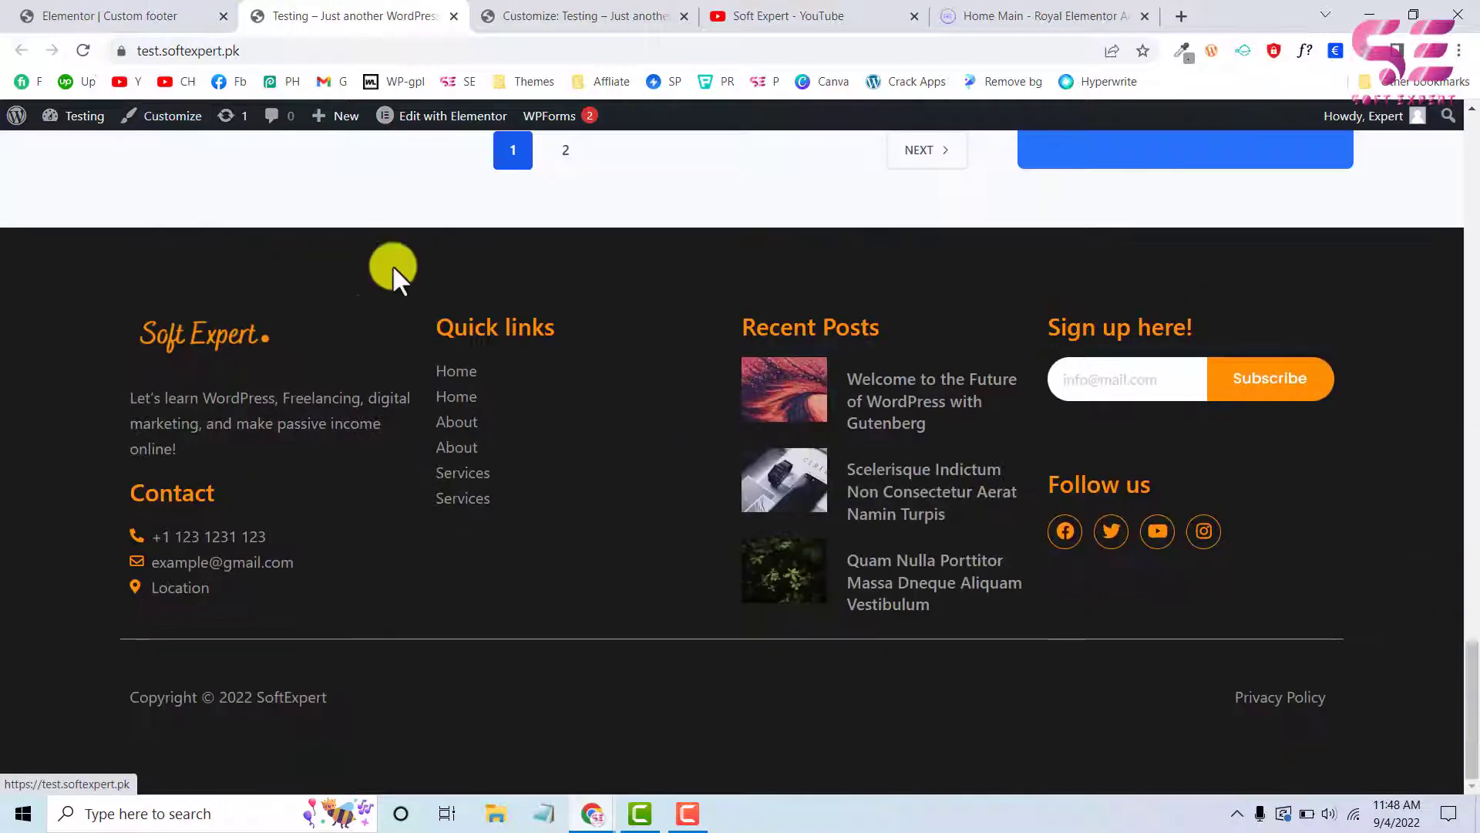
Check the sticky icon bar in the mobile view of the live Testing page and the footer in its desktop view
{"action": "right_click", "coordinate": [24, 714]}
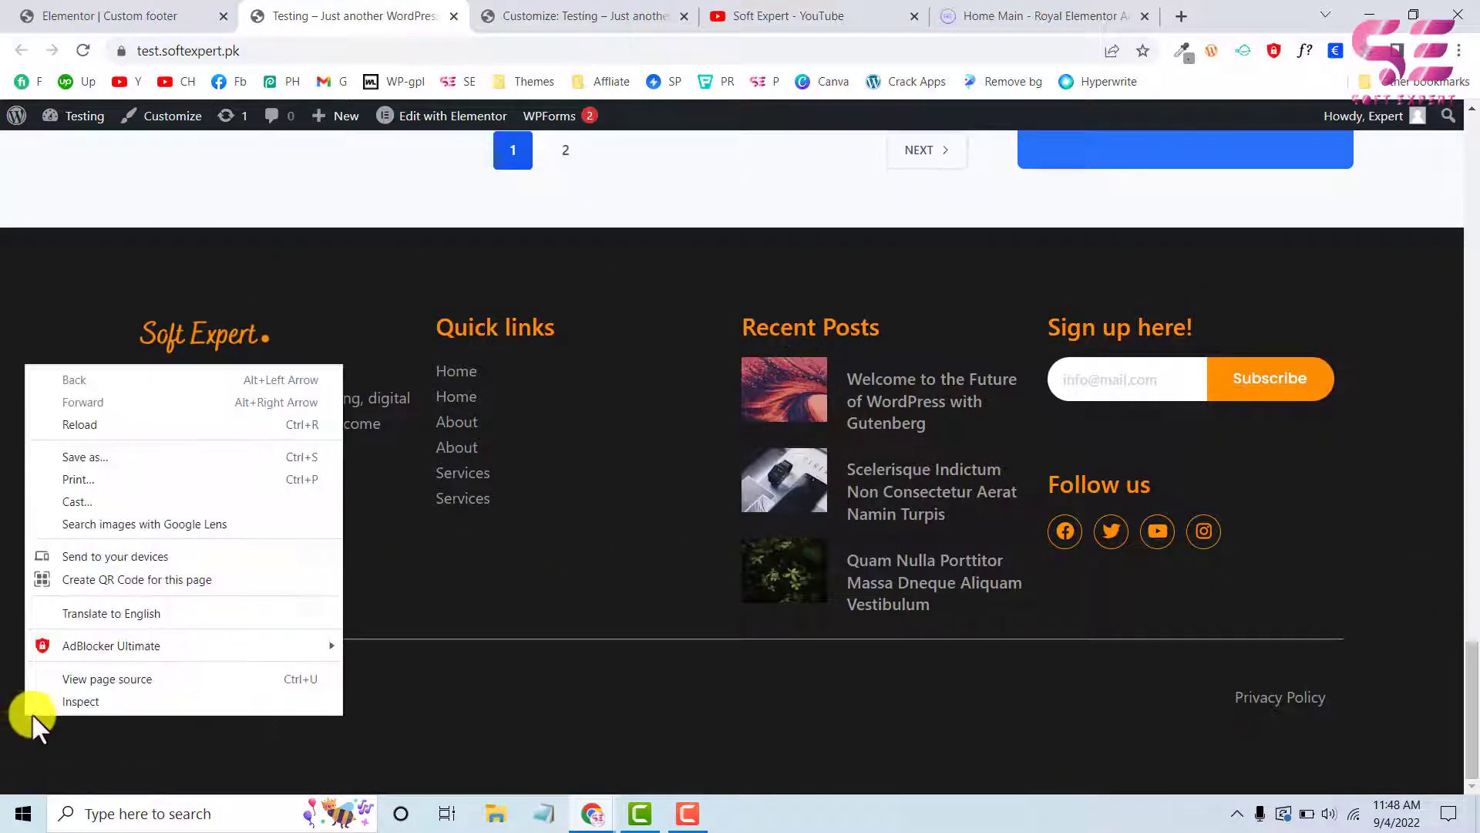
{"action": "left_click", "coordinate": [73, 702]}
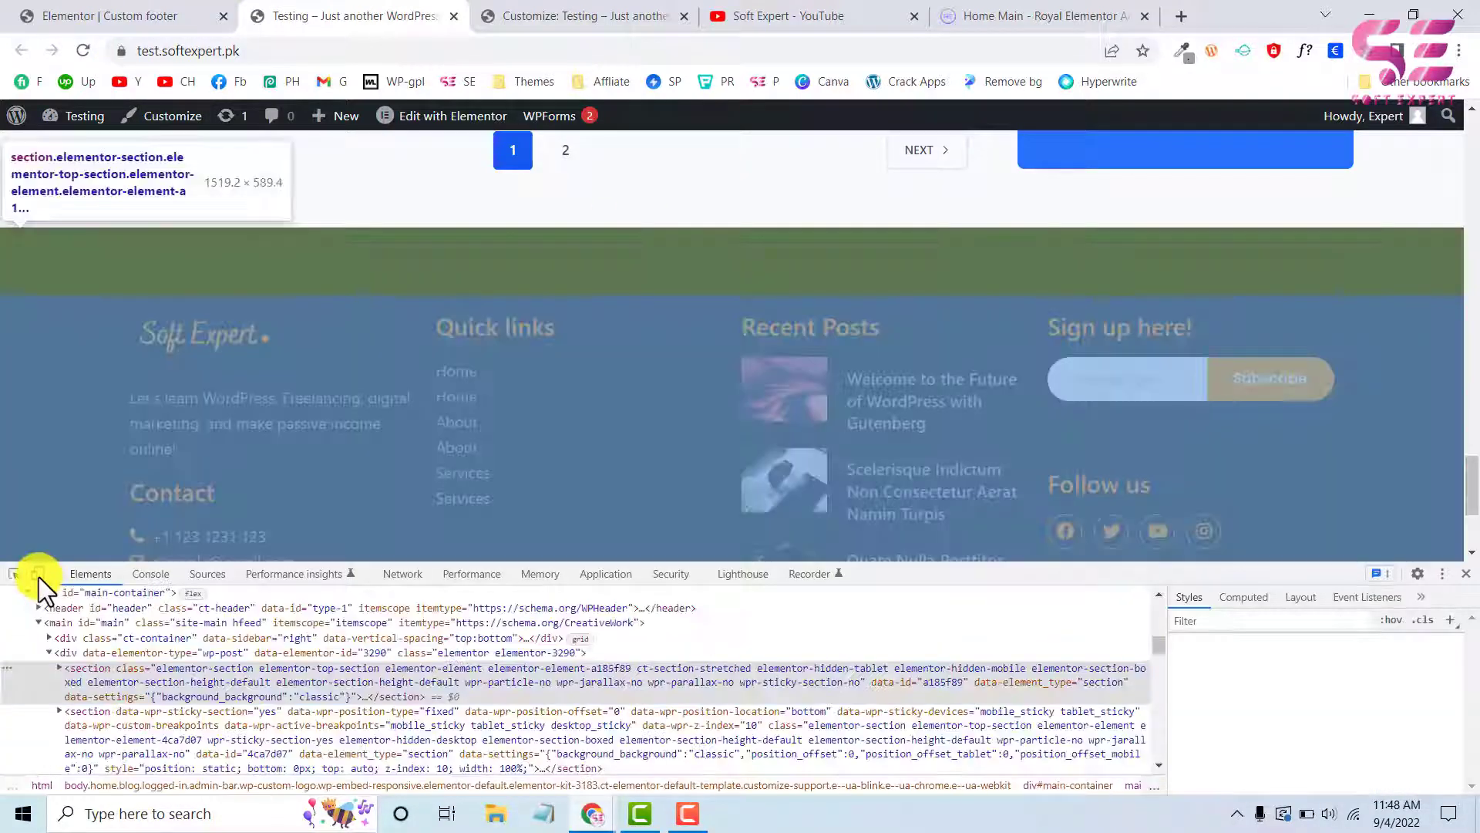
{"action": "left_click", "coordinate": [39, 575]}
{"action": "scroll", "coordinate": [777, 430], "scroll_direction": "down", "scroll_amount": 10}
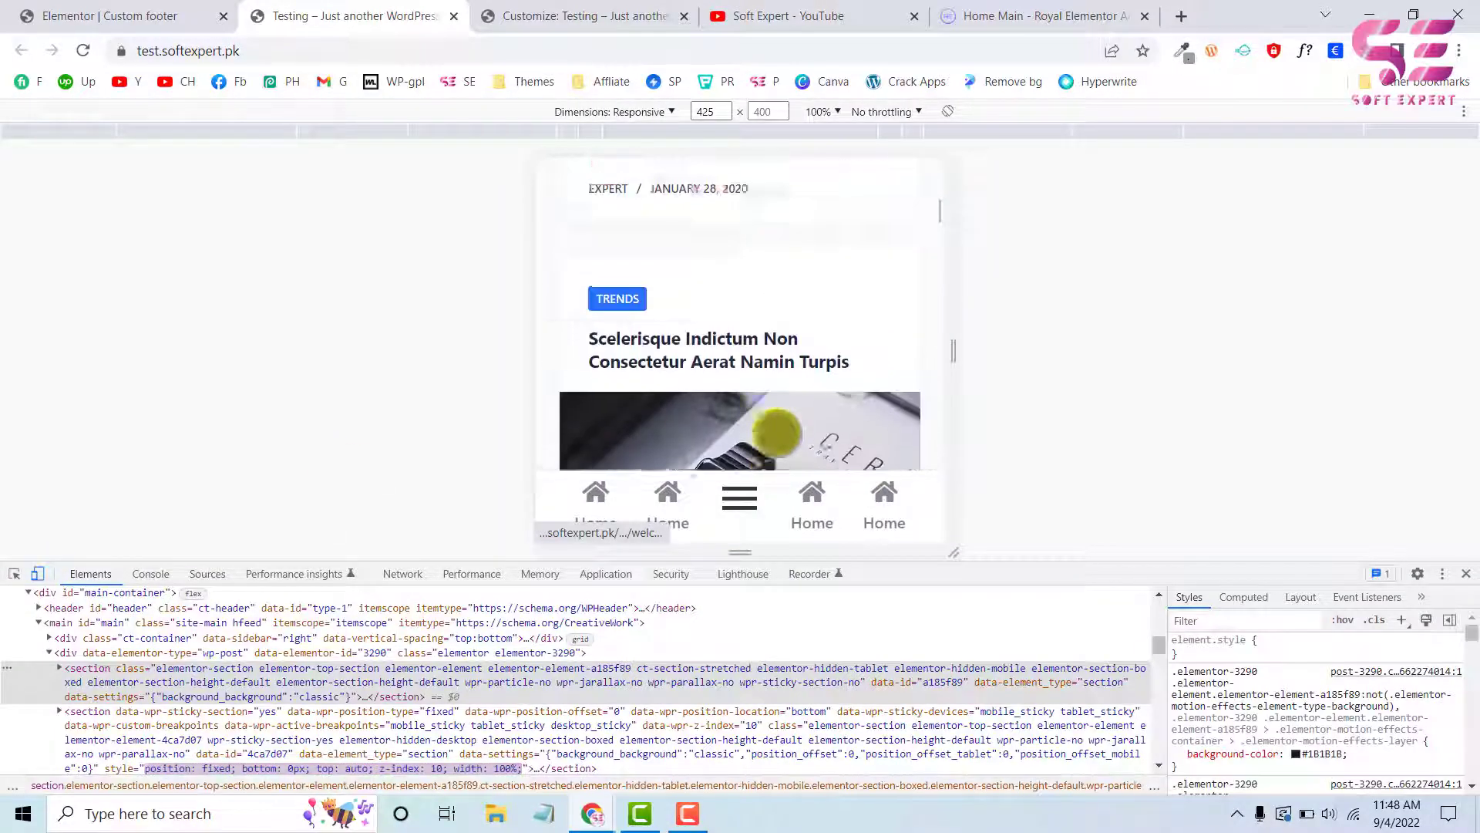
{"action": "scroll", "coordinate": [777, 430], "scroll_direction": "down", "scroll_amount": 5}
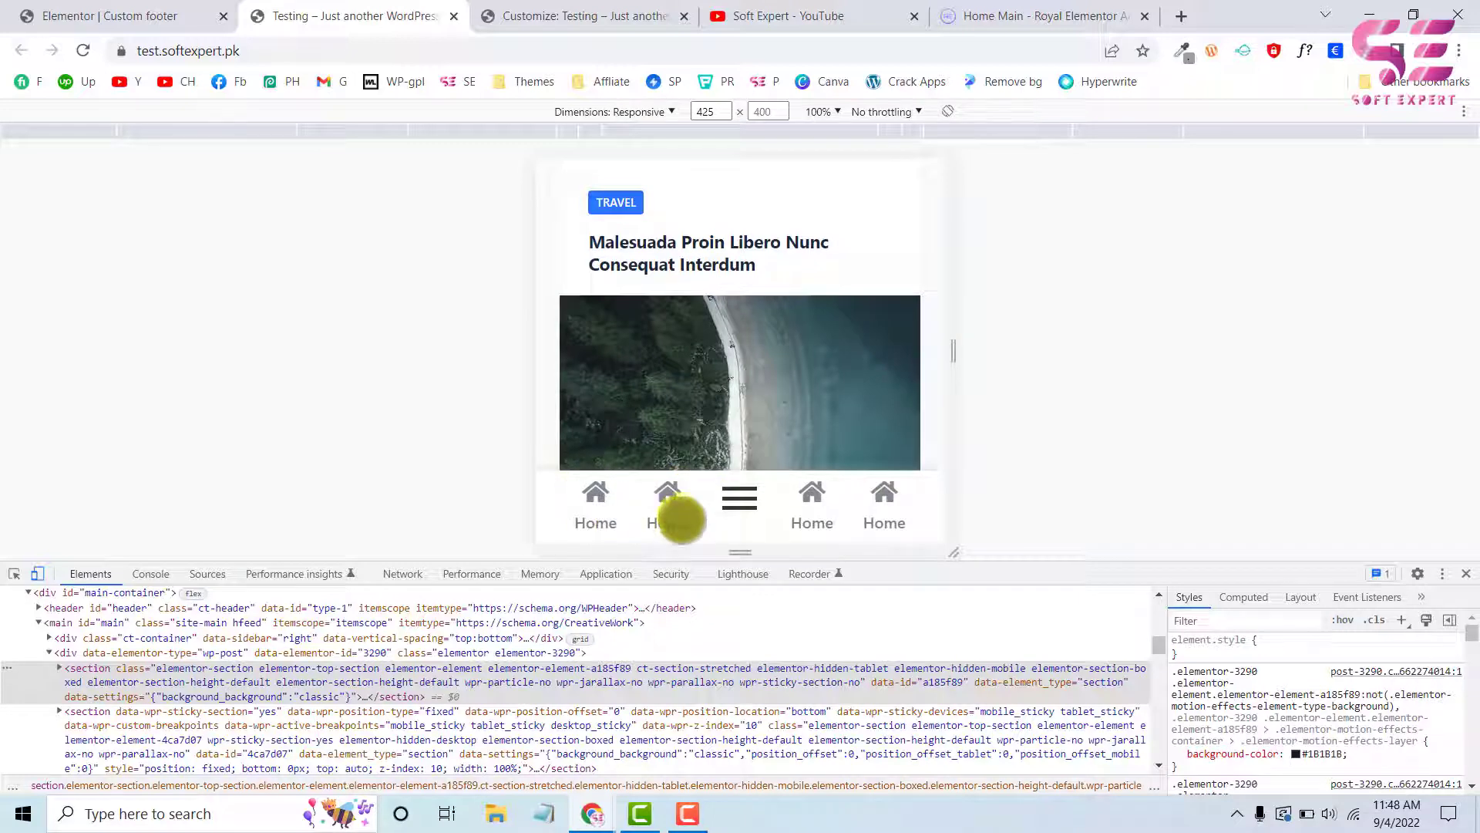
{"action": "left_click", "coordinate": [1464, 574]}
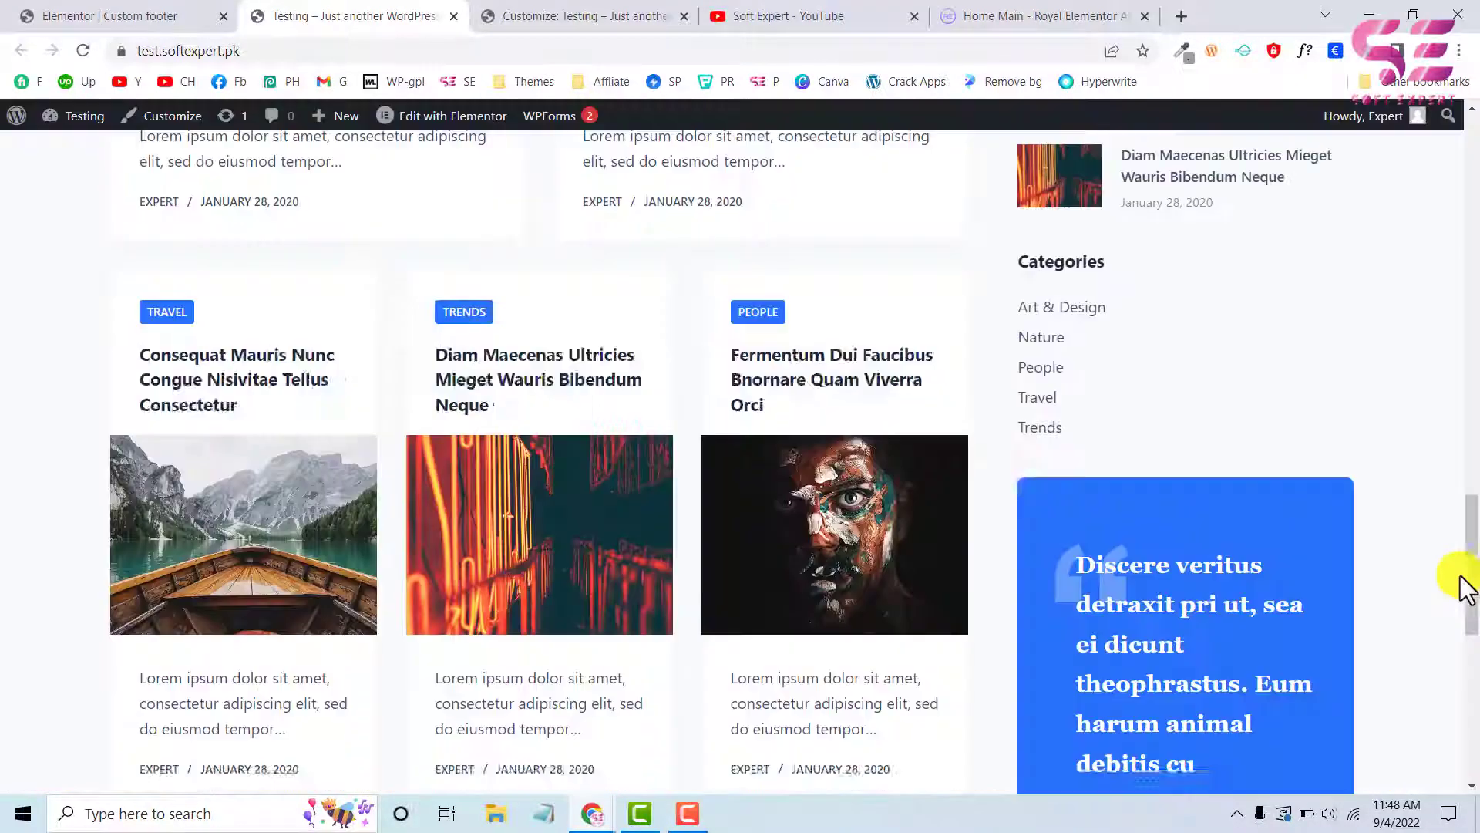
{"action": "scroll", "coordinate": [859, 522], "scroll_direction": "down", "scroll_amount": 10}
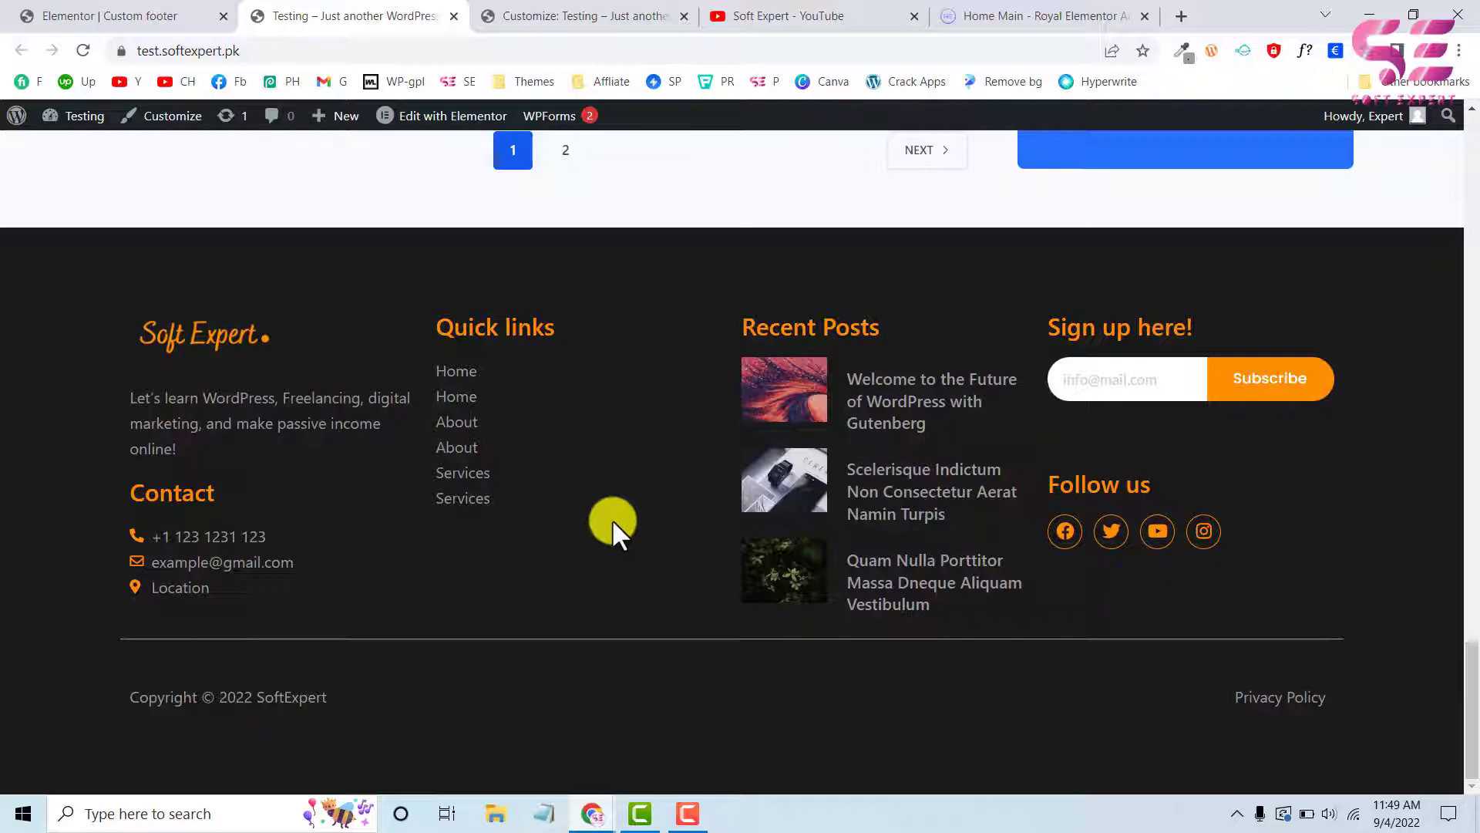
Switch to YouTube and view the Soft Expert channel's videos
{"action": "left_click", "coordinate": [715, 21]}
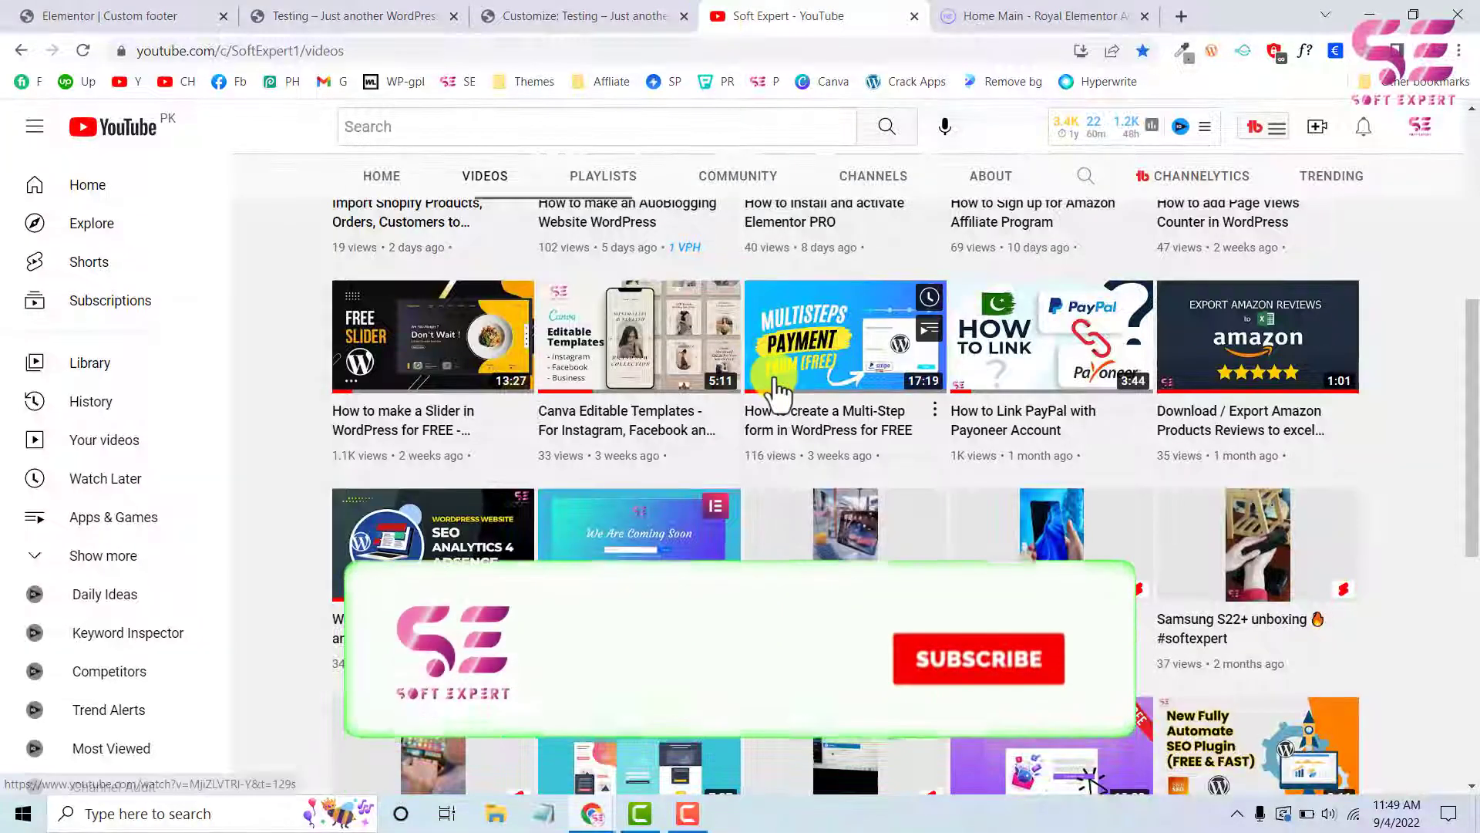
{"action": "scroll", "coordinate": [777, 389], "scroll_direction": "up", "scroll_amount": 3}
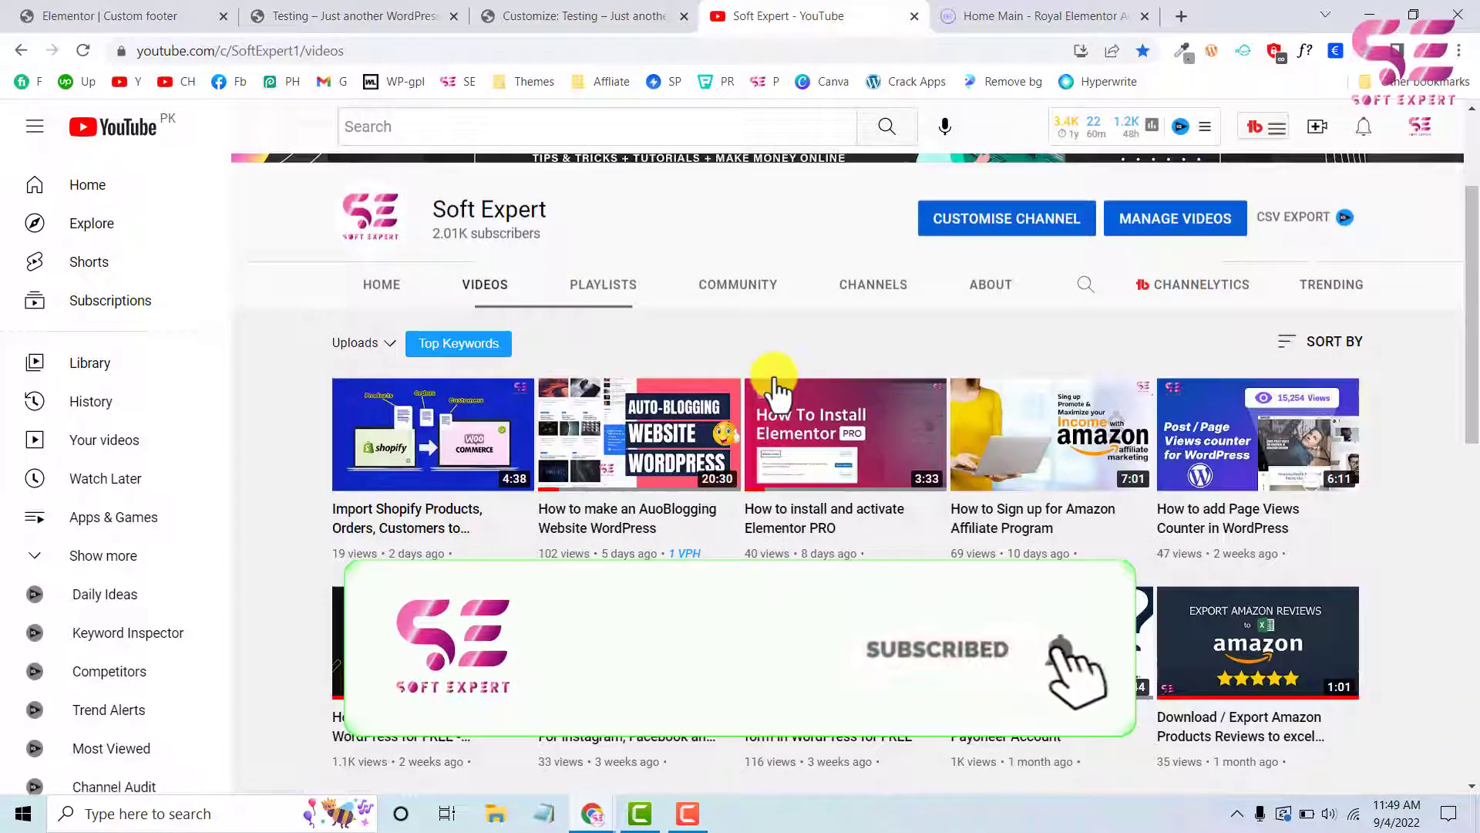